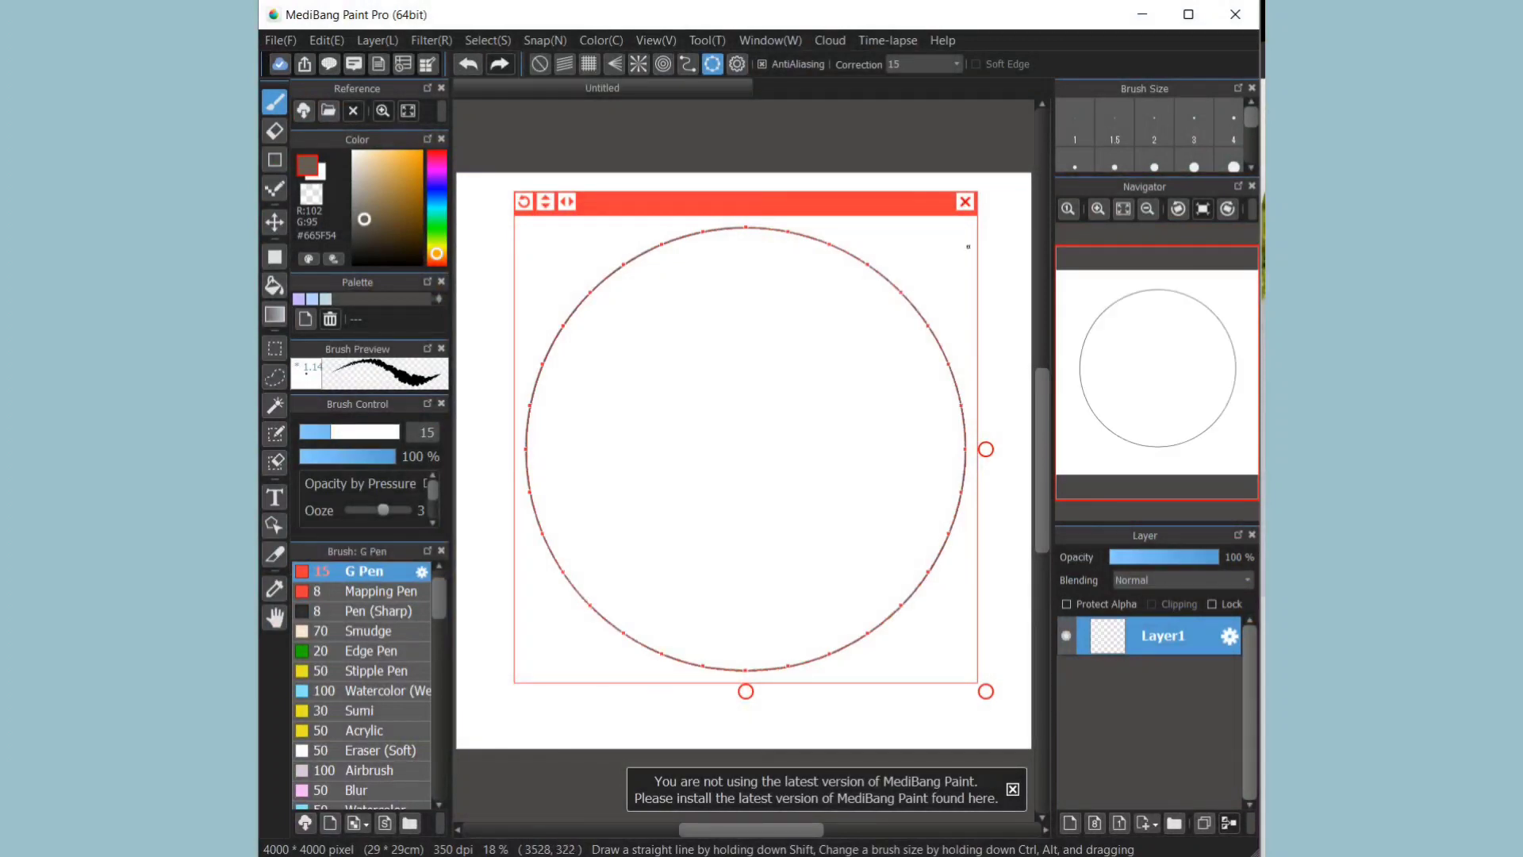
Step: Trace two progressively smaller concentric rings inside the plate's outer circle with the ellipse guide, leaving gaps in the innermost ring
{"action": "left_click_drag", "start_coordinate": [986, 691], "coordinate": [981, 687]}
{"action": "mouse_move", "coordinate": [825, 655]}
{"action": "left_mouse_down"}
{"action": "mouse_move", "coordinate": [948, 548]}
{"action": "mouse_move", "coordinate": [508, 526]}
{"action": "left_mouse_up"}
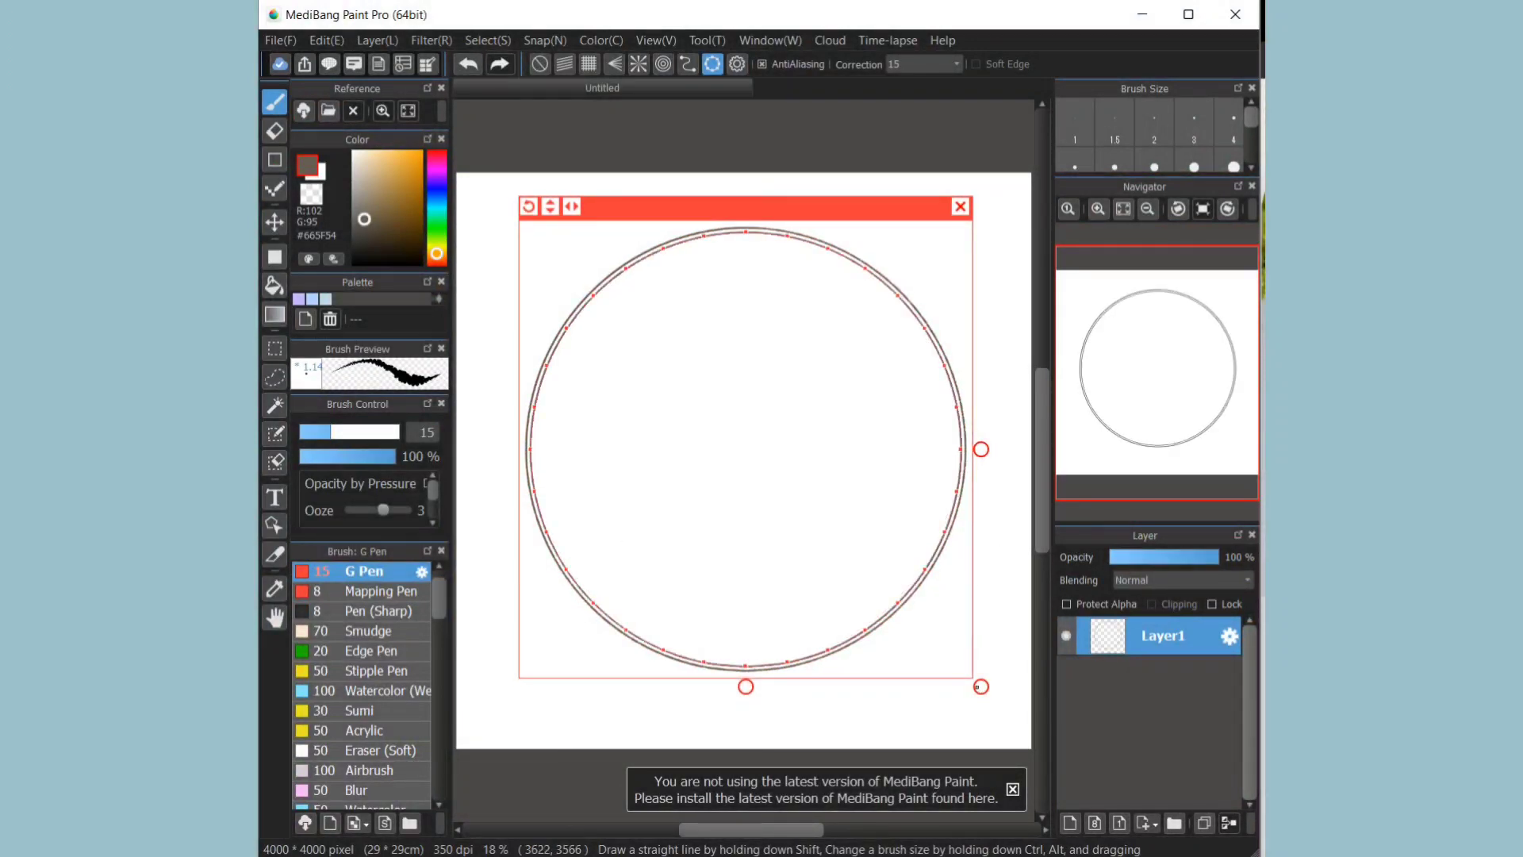
{"action": "left_click_drag", "start_coordinate": [981, 687], "coordinate": [974, 679]}
{"action": "mouse_move", "coordinate": [556, 365]}
{"action": "left_mouse_down"}
{"action": "mouse_move", "coordinate": [705, 245]}
{"action": "mouse_move", "coordinate": [913, 568]}
{"action": "mouse_move", "coordinate": [615, 612]}
{"action": "left_mouse_up"}
{"action": "mouse_move", "coordinate": [557, 538]}
{"action": "left_mouse_down"}
{"action": "mouse_move", "coordinate": [577, 402]}
{"action": "mouse_move", "coordinate": [567, 357]}
{"action": "left_mouse_up"}
{"action": "left_click", "coordinate": [954, 214]}
Step: Draw small crack-like notches in the gaps of the plate's innermost ring at its upper edge, lower left and right side
{"action": "left_click", "coordinate": [1098, 209]}
{"action": "left_click", "coordinate": [1098, 209]}
{"action": "left_click_drag", "start_coordinate": [1043, 460], "coordinate": [1043, 415]}
{"action": "scroll", "coordinate": [691, 364], "scroll_direction": "up", "scroll_amount": 3}
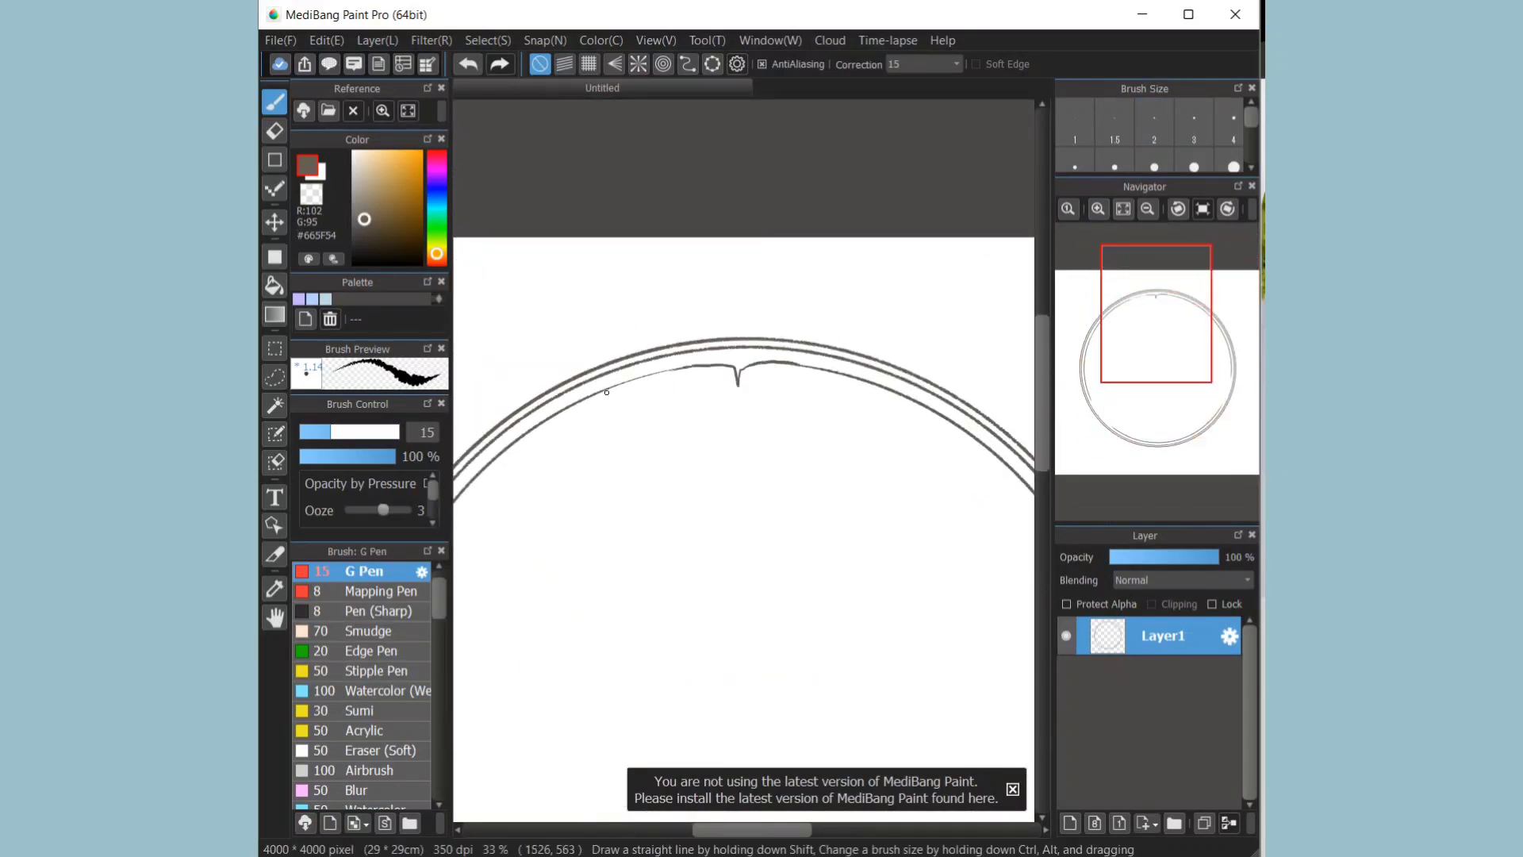
{"action": "left_click_drag", "start_coordinate": [1043, 393], "coordinate": [1042, 480]}
{"action": "left_click_drag", "start_coordinate": [752, 830], "coordinate": [713, 830]}
{"action": "mouse_move", "coordinate": [591, 516]}
{"action": "left_mouse_down"}
{"action": "mouse_move", "coordinate": [697, 625]}
{"action": "mouse_move", "coordinate": [691, 647]}
{"action": "left_mouse_up"}
{"action": "left_click", "coordinate": [1124, 209]}
{"action": "left_click", "coordinate": [1098, 209]}
{"action": "left_click", "coordinate": [1098, 208]}
{"action": "left_click_drag", "start_coordinate": [752, 830], "coordinate": [807, 830]}
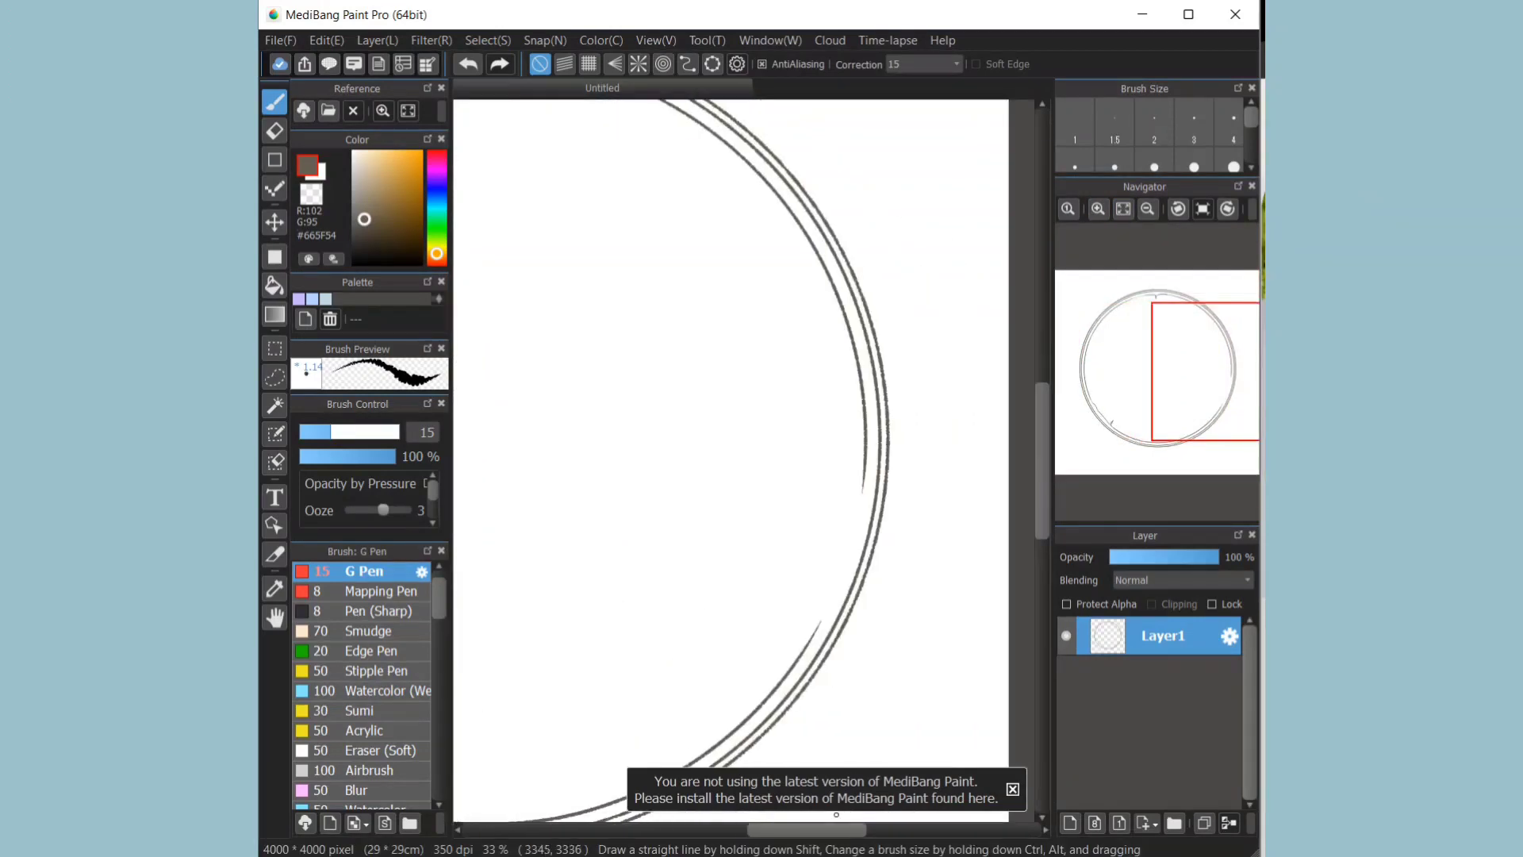
{"action": "mouse_move", "coordinate": [820, 621]}
{"action": "left_mouse_down"}
{"action": "mouse_move", "coordinate": [843, 555]}
{"action": "mouse_move", "coordinate": [862, 492]}
{"action": "left_mouse_up"}
{"action": "left_click", "coordinate": [1124, 209]}
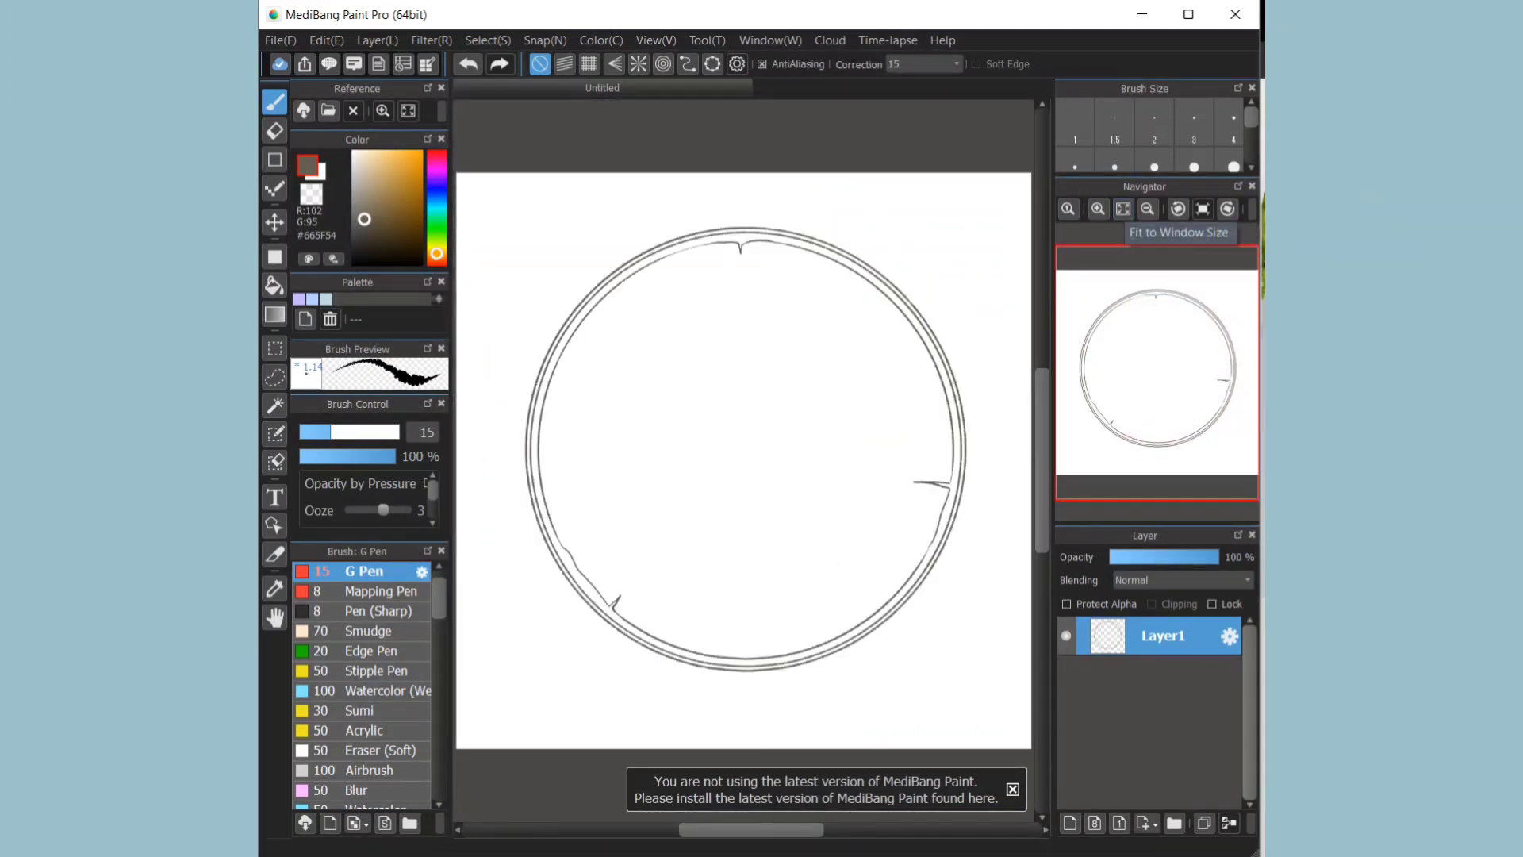
Step: Add a layer and draw the fish's head tip and long curved back across the plate
{"action": "left_click", "coordinate": [1071, 822]}
{"action": "left_click", "coordinate": [1228, 209]}
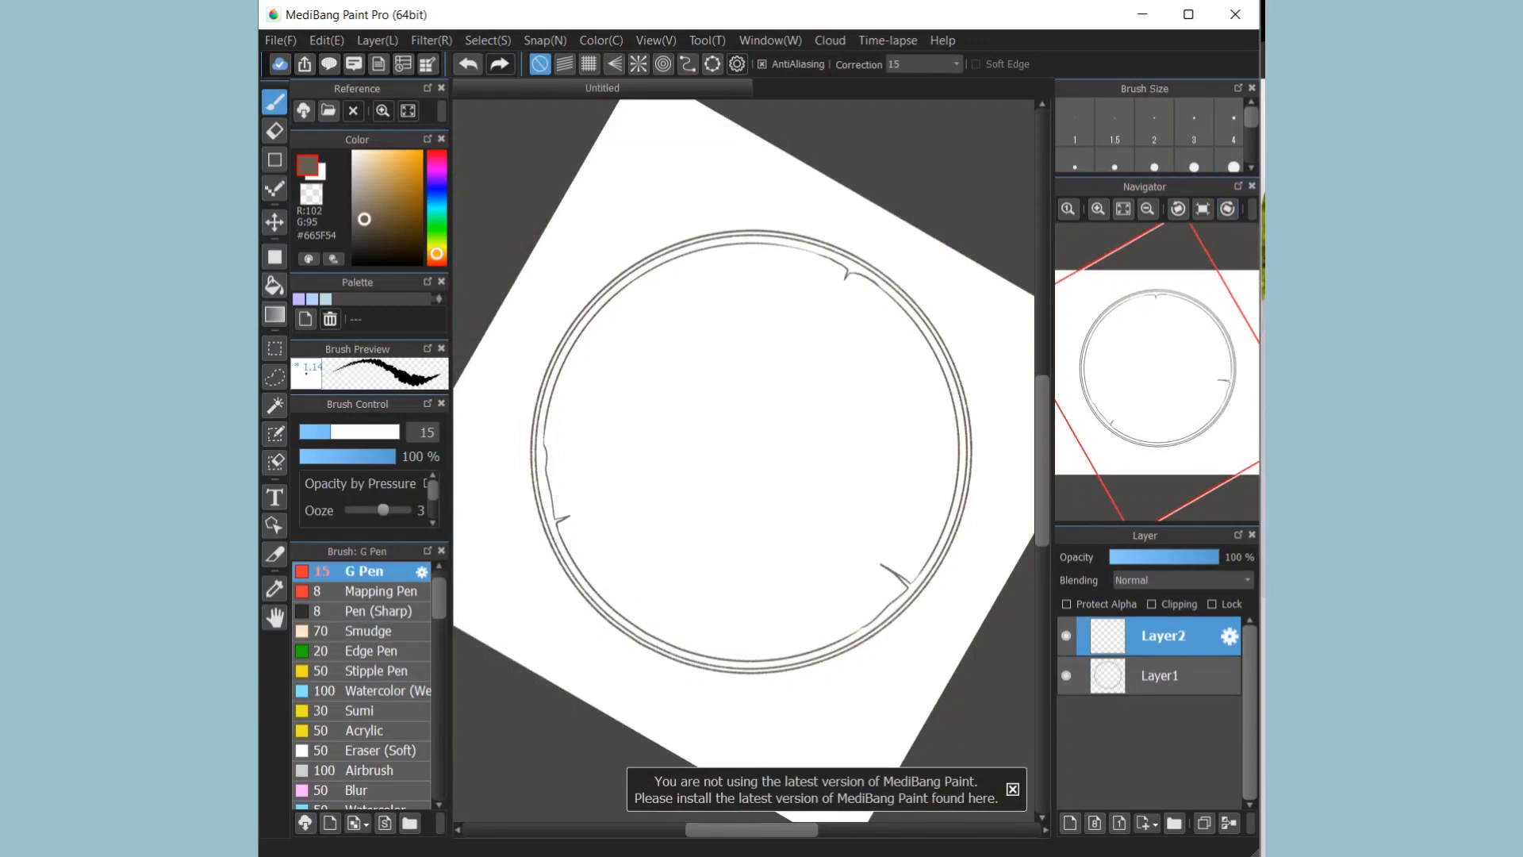
{"action": "mouse_move", "coordinate": [664, 326]}
{"action": "left_mouse_down"}
{"action": "mouse_move", "coordinate": [749, 239]}
{"action": "mouse_move", "coordinate": [722, 255]}
{"action": "mouse_move", "coordinate": [774, 307]}
{"action": "mouse_move", "coordinate": [841, 512]}
{"action": "left_mouse_up"}
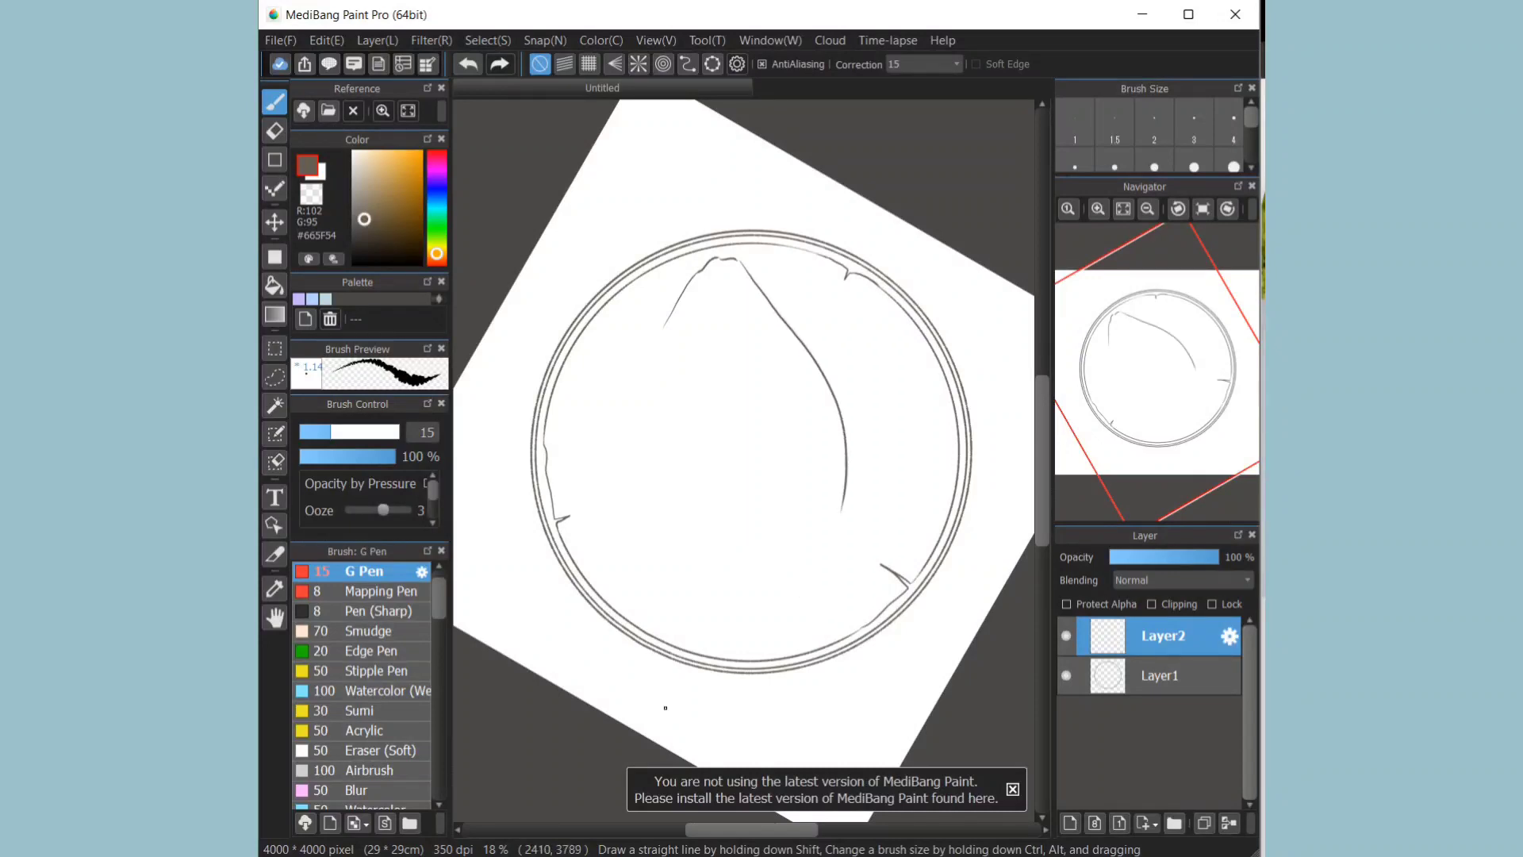
{"action": "left_click_drag", "start_coordinate": [804, 592], "coordinate": [843, 509]}
{"action": "key", "text": "ctrl+z"}
{"action": "double_click", "coordinate": [1098, 209]}
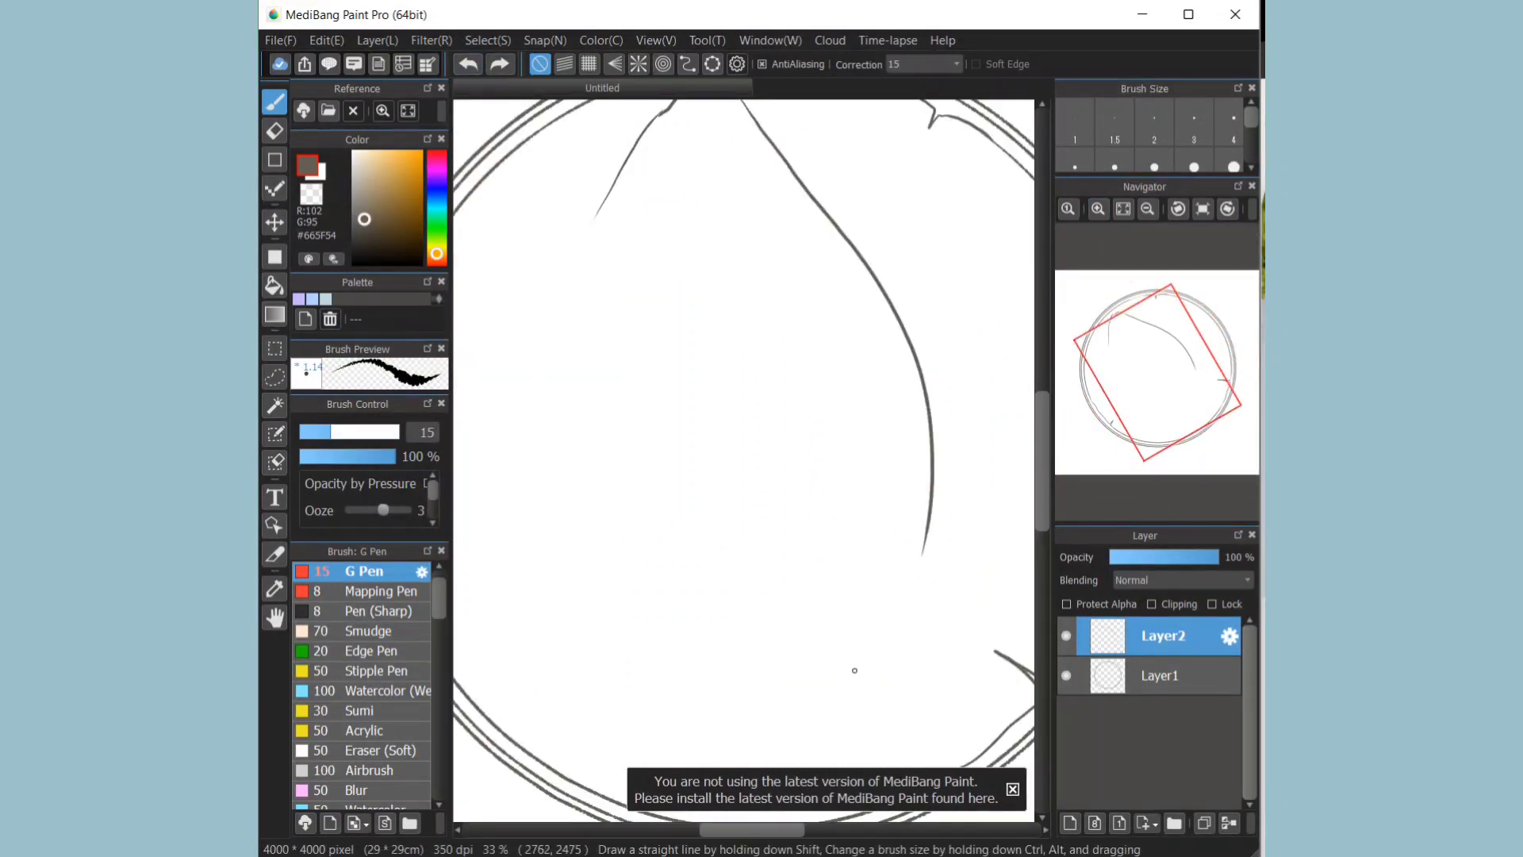
{"action": "left_click_drag", "start_coordinate": [856, 669], "coordinate": [927, 538]}
Step: Complete the fish's outline with its mouth, gill line, belly, fins and tail
{"action": "left_click_drag", "start_coordinate": [752, 829], "coordinate": [730, 830]}
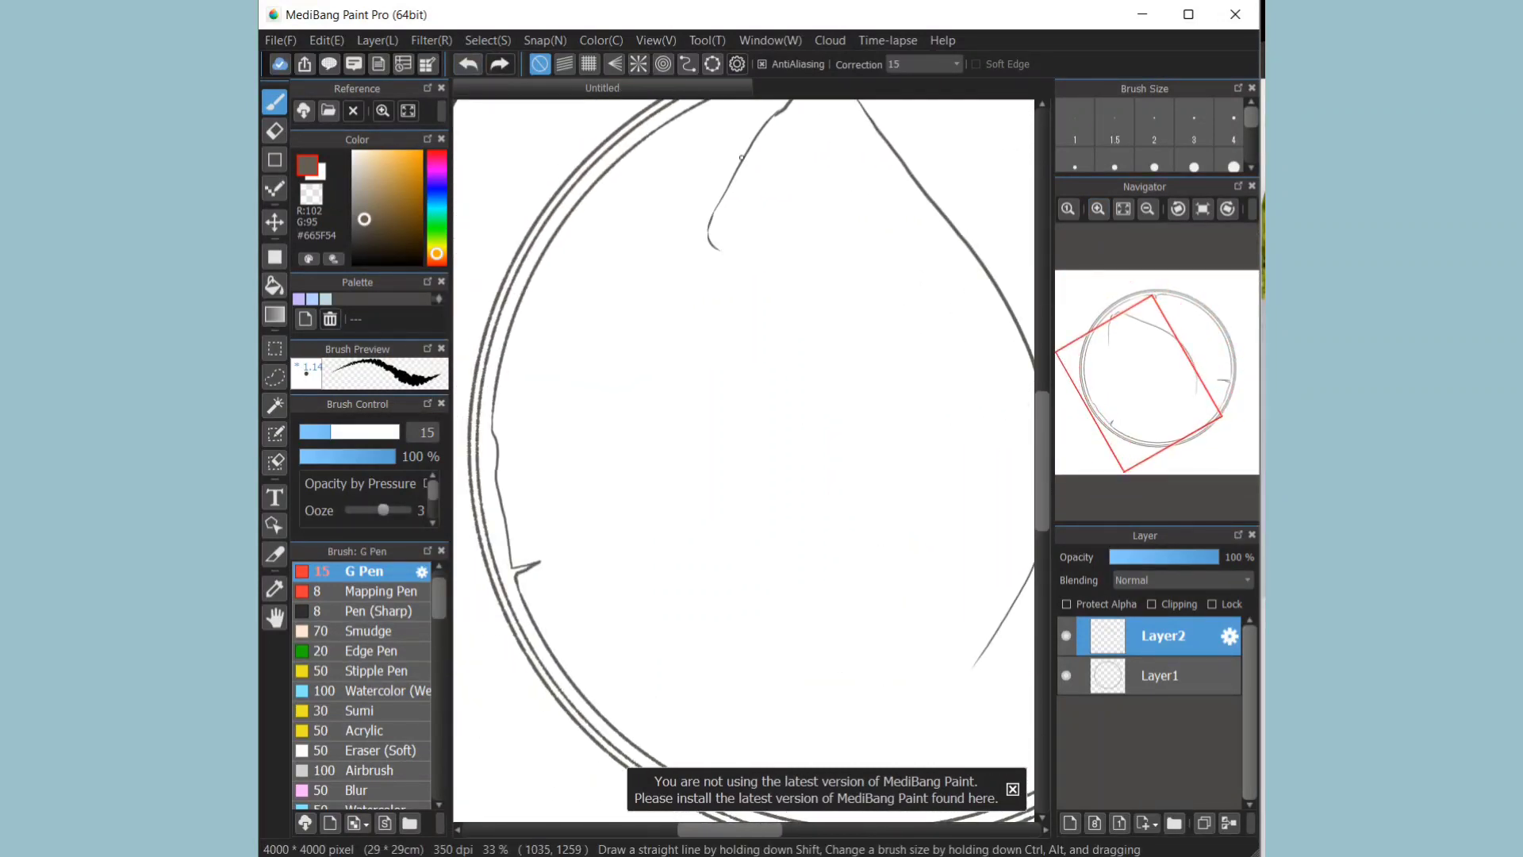
{"action": "scroll", "coordinate": [883, 231], "scroll_direction": "left", "scroll_amount": 2}
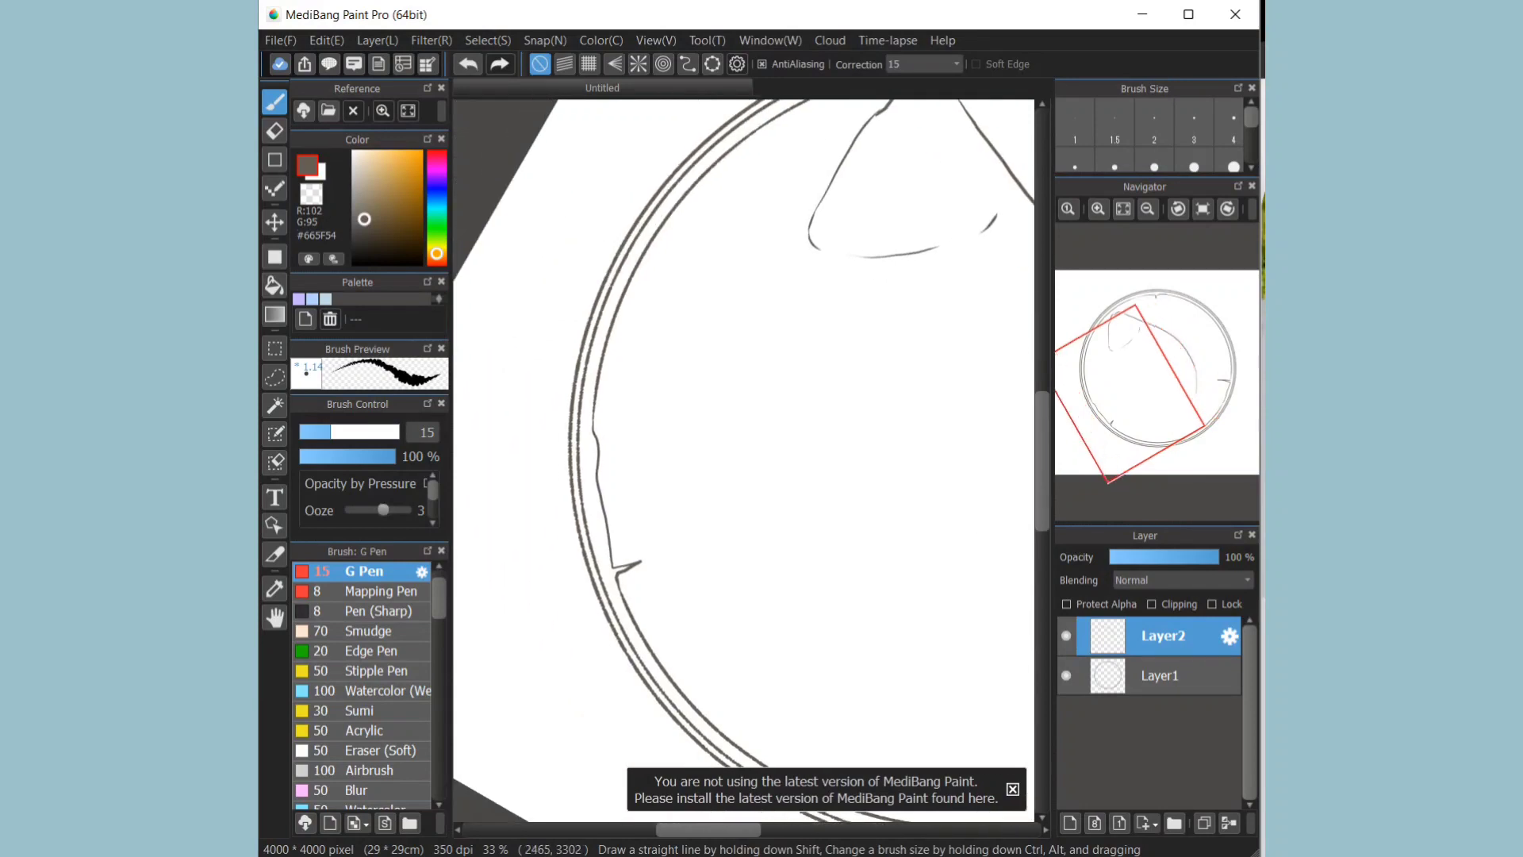
{"action": "left_click_drag", "start_coordinate": [862, 279], "coordinate": [905, 666]}
{"action": "scroll", "coordinate": [905, 666], "scroll_direction": "down", "scroll_amount": 1}
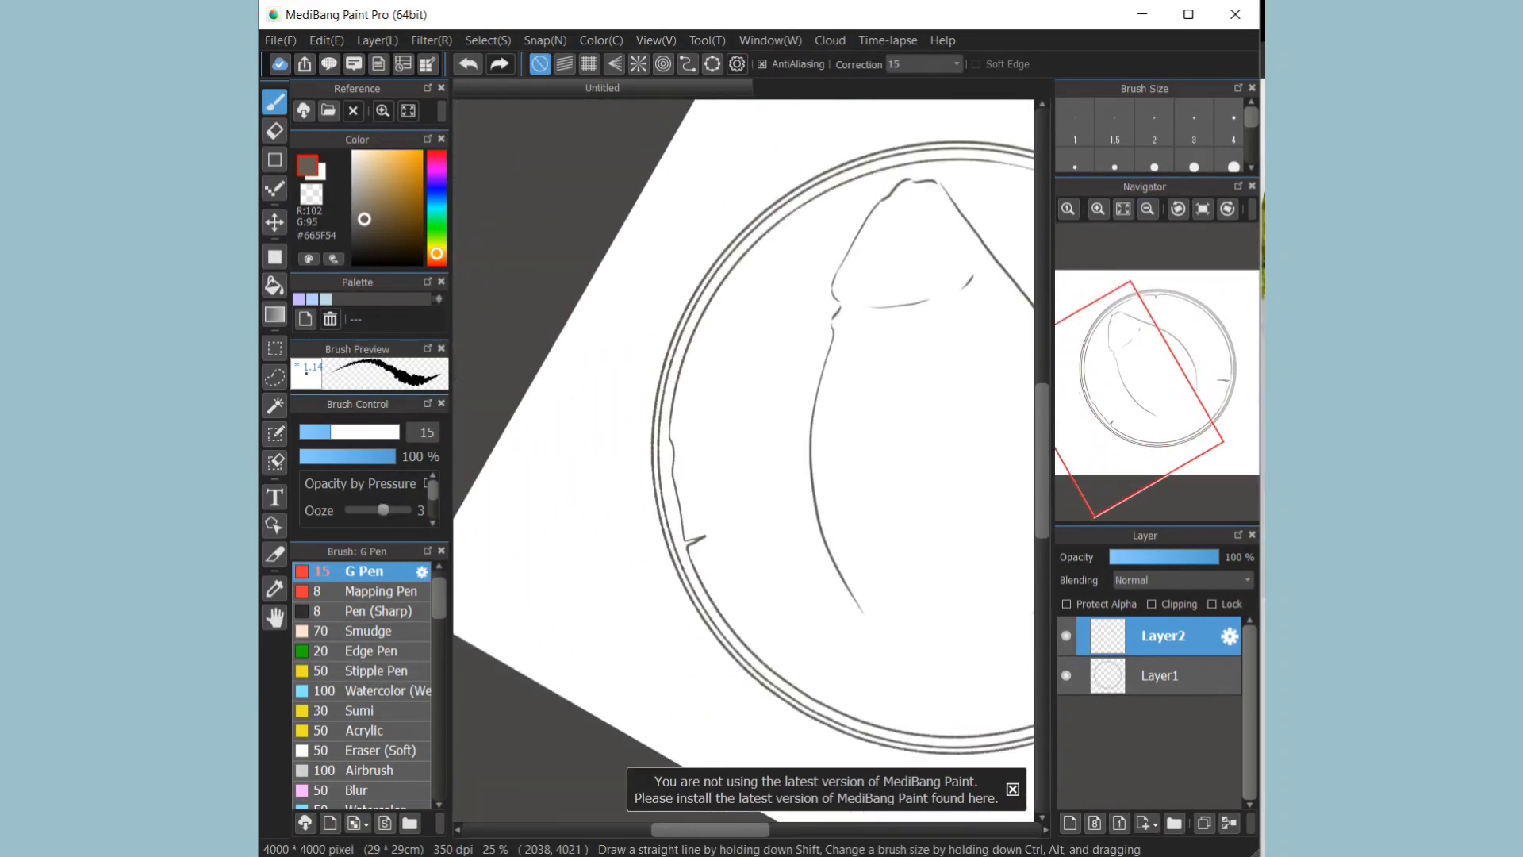
{"action": "scroll", "coordinate": [648, 680], "scroll_direction": "right", "scroll_amount": 2}
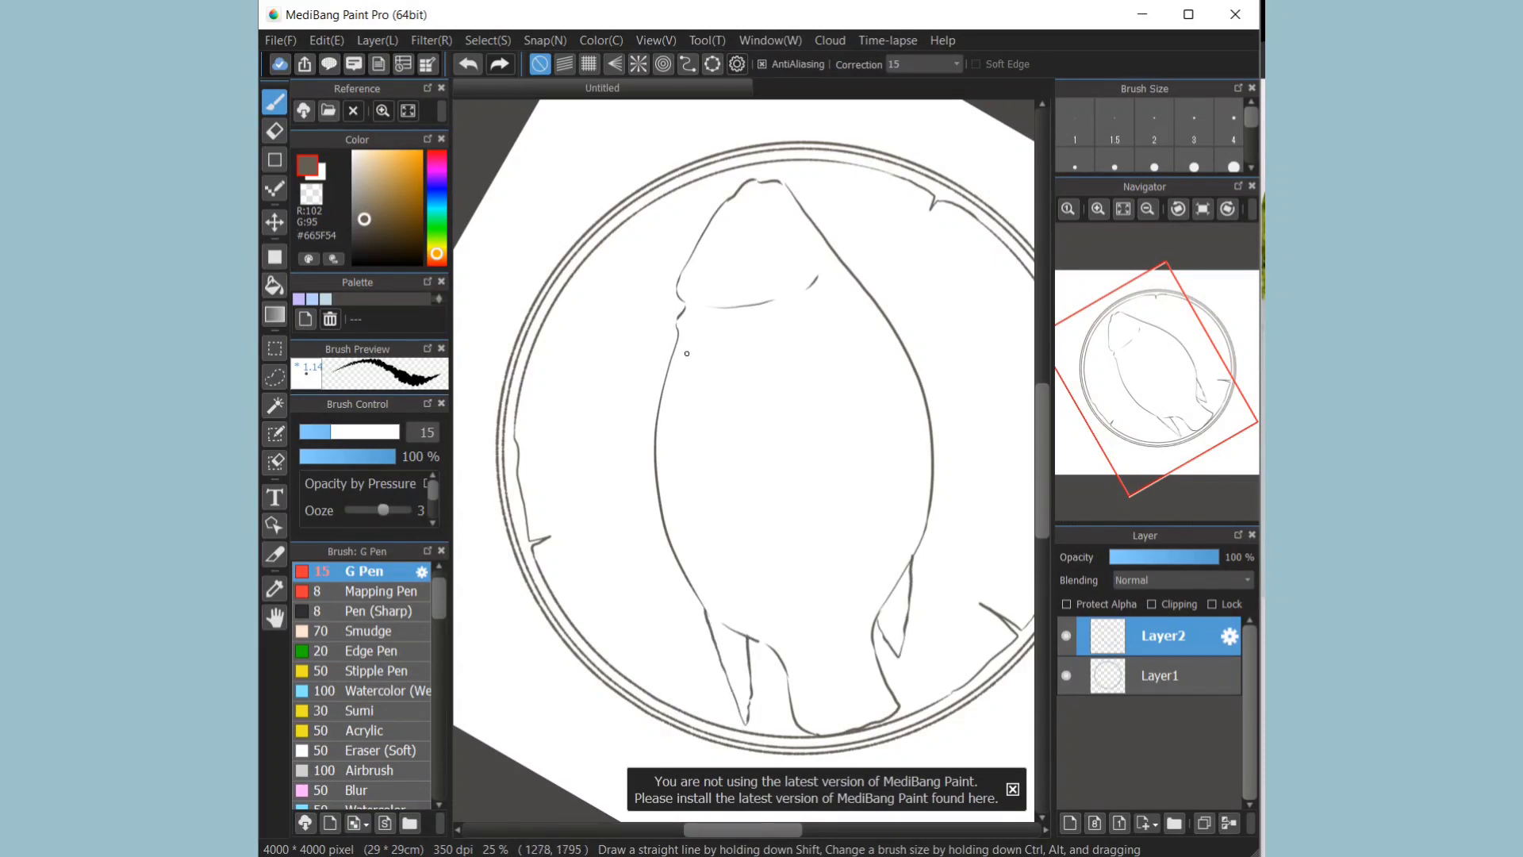
Step: Draw the fish's eye, short face and fin lines, and diagonal stripe lines across its body
{"action": "left_click_drag", "start_coordinate": [690, 417], "coordinate": [700, 454]}
{"action": "left_click_drag", "start_coordinate": [786, 233], "coordinate": [783, 224]}
{"action": "left_click_drag", "start_coordinate": [692, 481], "coordinate": [751, 437]}
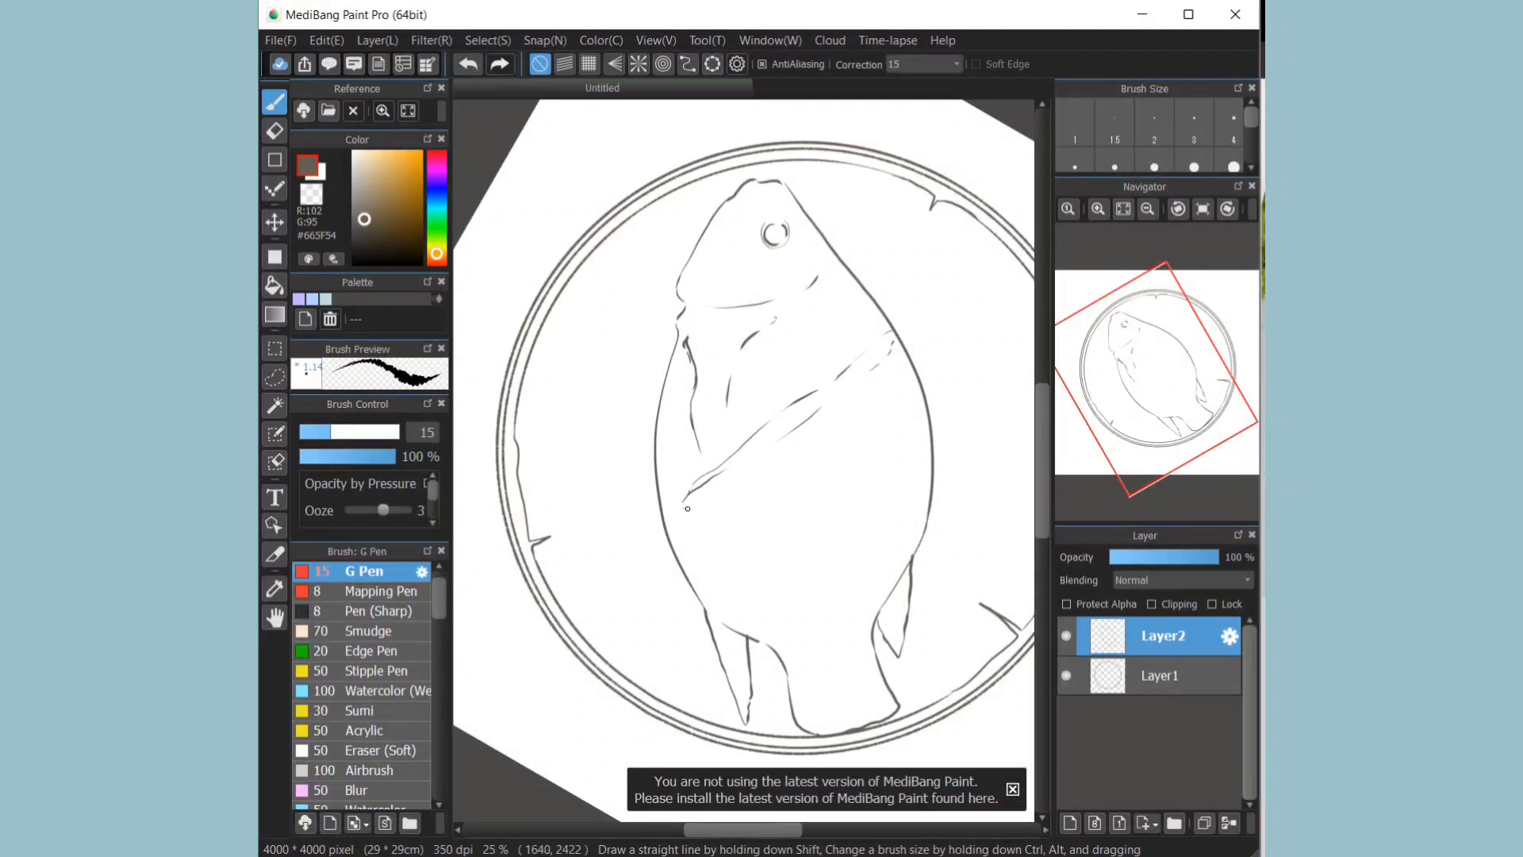
{"action": "mouse_move", "coordinate": [704, 541]}
{"action": "left_mouse_down"}
{"action": "mouse_move", "coordinate": [907, 387]}
{"action": "mouse_move", "coordinate": [792, 499]}
{"action": "left_mouse_up"}
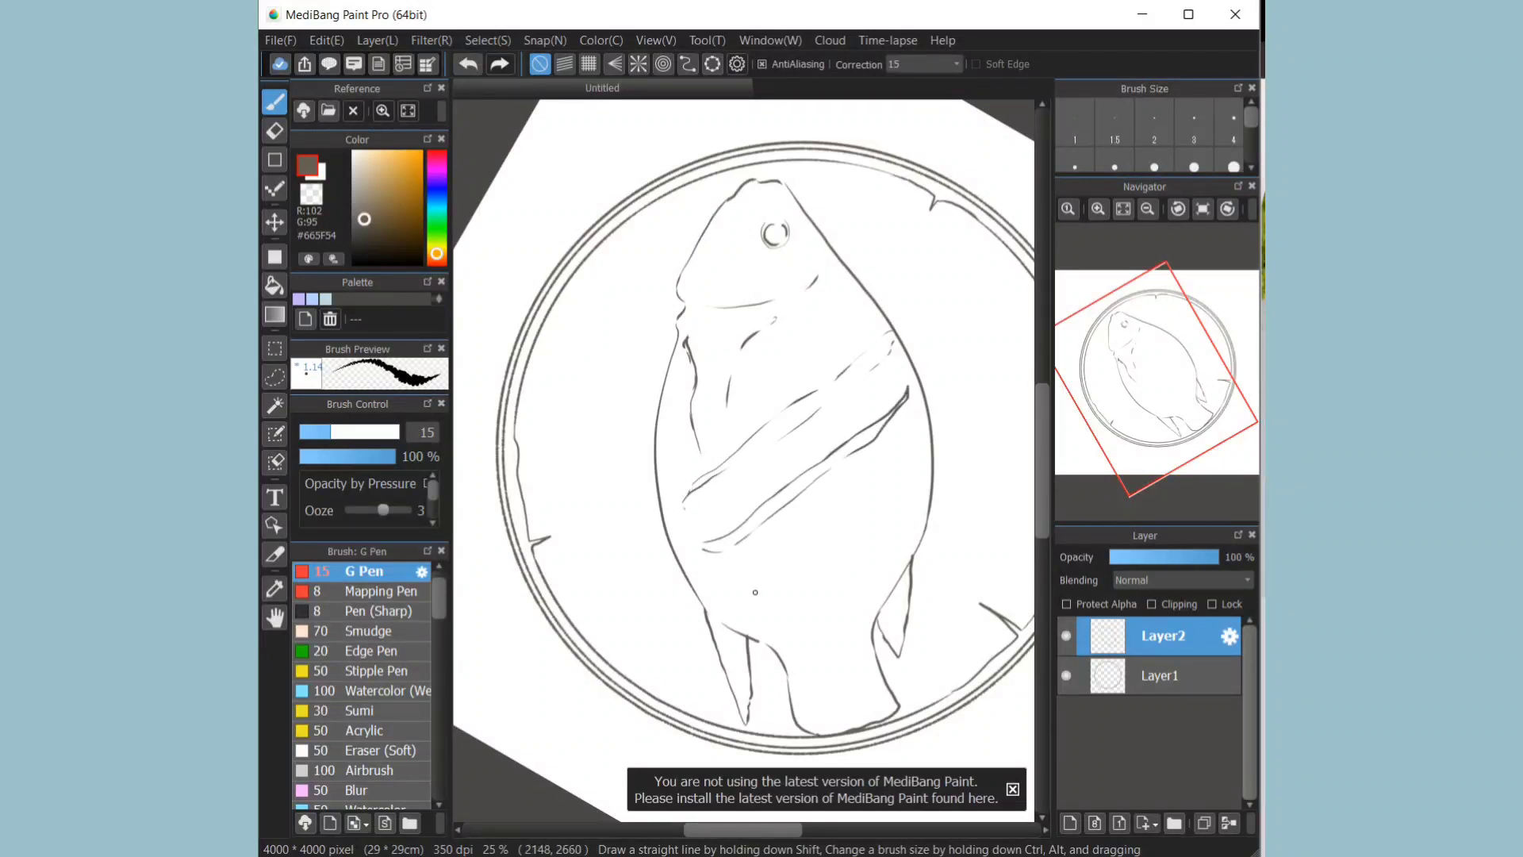
{"action": "mouse_move", "coordinate": [731, 606]}
{"action": "left_mouse_down"}
{"action": "mouse_move", "coordinate": [783, 595]}
{"action": "mouse_move", "coordinate": [909, 501]}
{"action": "mouse_move", "coordinate": [759, 613]}
{"action": "left_mouse_up"}
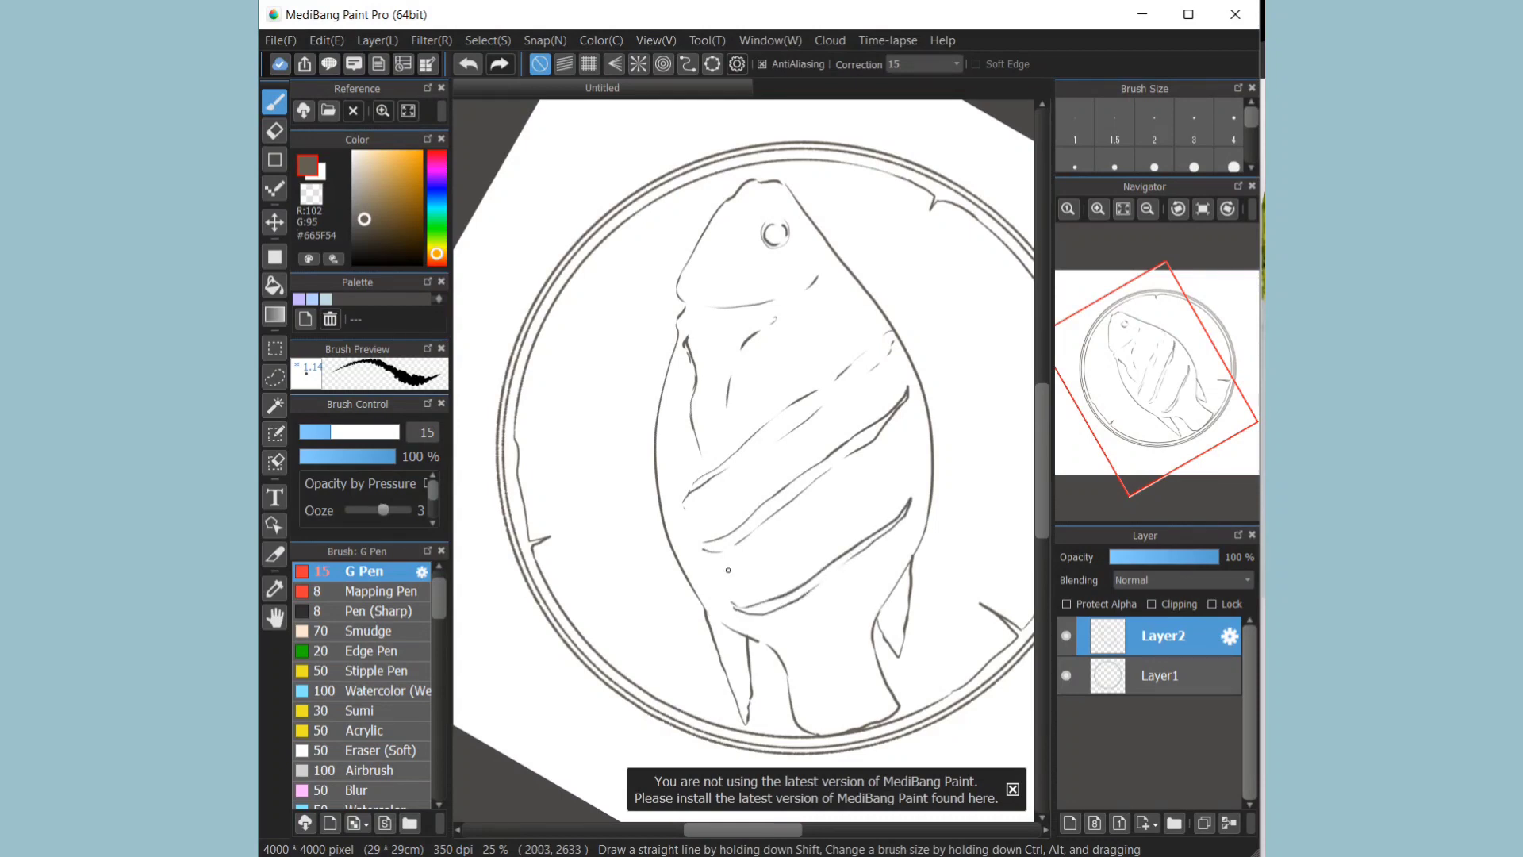
Step: Draw a small round bowl on new layer Layer3 beside the fish's belly, using the ellipse guide
{"action": "scroll", "coordinate": [728, 570], "scroll_direction": "down", "scroll_amount": 1}
{"action": "left_click", "coordinate": [1070, 823]}
{"action": "left_click", "coordinate": [1069, 823]}
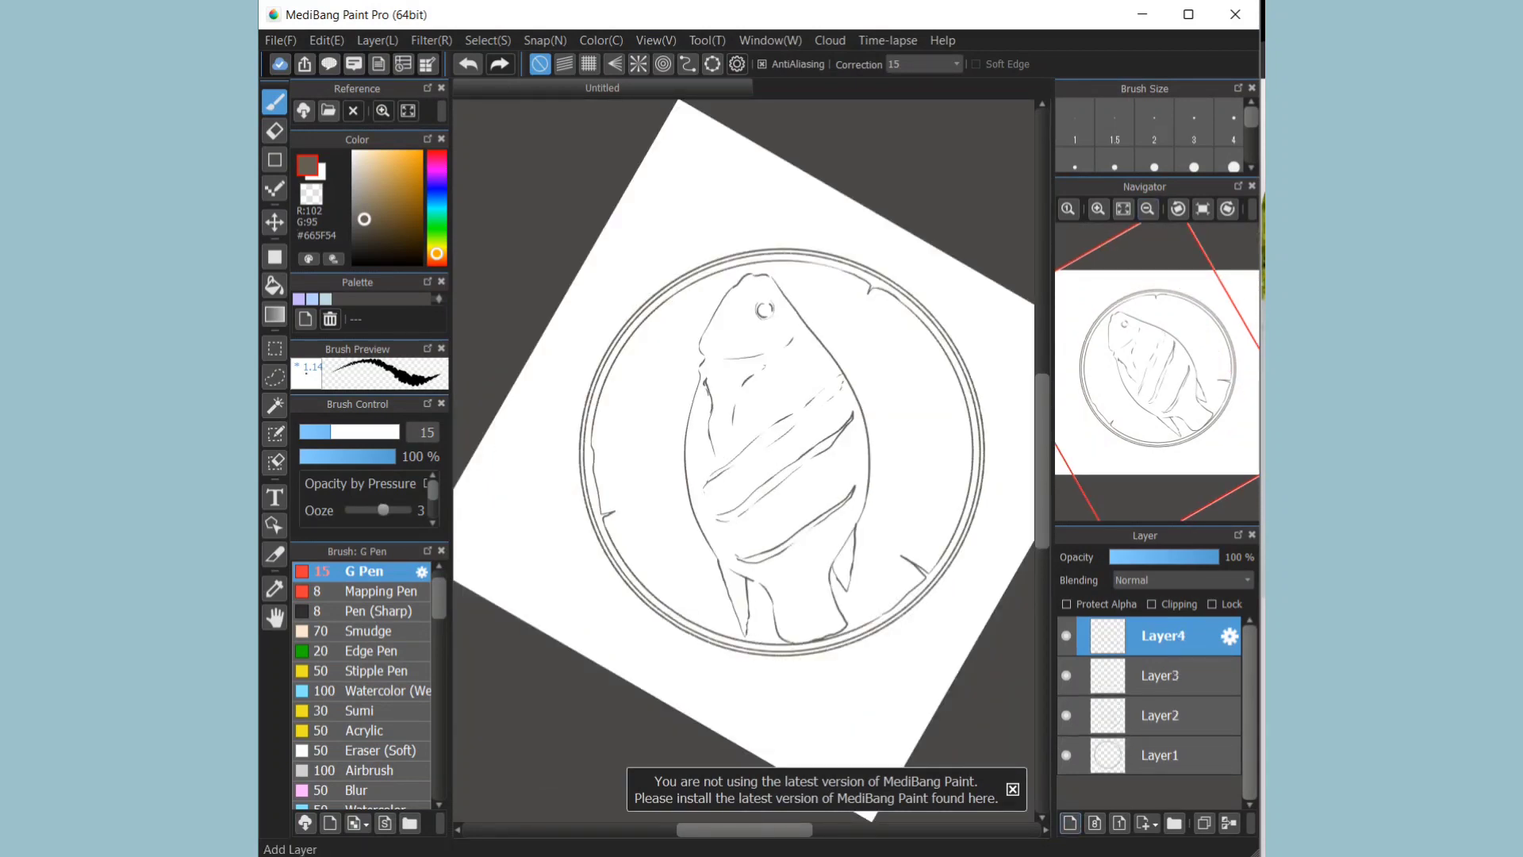
{"action": "left_click", "coordinate": [1251, 823]}
{"action": "left_click", "coordinate": [1255, 798]}
{"action": "left_click", "coordinate": [712, 64]}
{"action": "left_click_drag", "start_coordinate": [993, 664], "coordinate": [864, 539]}
{"action": "left_click_drag", "start_coordinate": [807, 372], "coordinate": [678, 319]}
{"action": "left_click_drag", "start_coordinate": [735, 486], "coordinate": [718, 469]}
{"action": "mouse_move", "coordinate": [673, 330]}
{"action": "left_mouse_down"}
{"action": "mouse_move", "coordinate": [660, 330]}
{"action": "mouse_move", "coordinate": [676, 359]}
{"action": "left_mouse_up"}
{"action": "left_click", "coordinate": [689, 338]}
Step: Draw a wavy inner rim inside the small bowl and reset the canvas rotation
{"action": "scroll", "coordinate": [688, 341], "scroll_direction": "up", "scroll_amount": 2}
{"action": "mouse_move", "coordinate": [515, 293]}
{"action": "left_mouse_down", "text": "space"}
{"action": "mouse_move", "coordinate": [731, 294]}
{"action": "mouse_move", "coordinate": [683, 334]}
{"action": "left_mouse_up", "text": "space"}
{"action": "mouse_move", "coordinate": [704, 417]}
{"action": "left_mouse_down"}
{"action": "mouse_move", "coordinate": [777, 436]}
{"action": "mouse_move", "coordinate": [819, 408]}
{"action": "mouse_move", "coordinate": [828, 335]}
{"action": "mouse_move", "coordinate": [795, 299]}
{"action": "mouse_move", "coordinate": [718, 287]}
{"action": "left_mouse_up"}
{"action": "left_click", "coordinate": [1147, 209]}
{"action": "left_click", "coordinate": [1123, 208]}
{"action": "left_click", "coordinate": [1203, 209]}
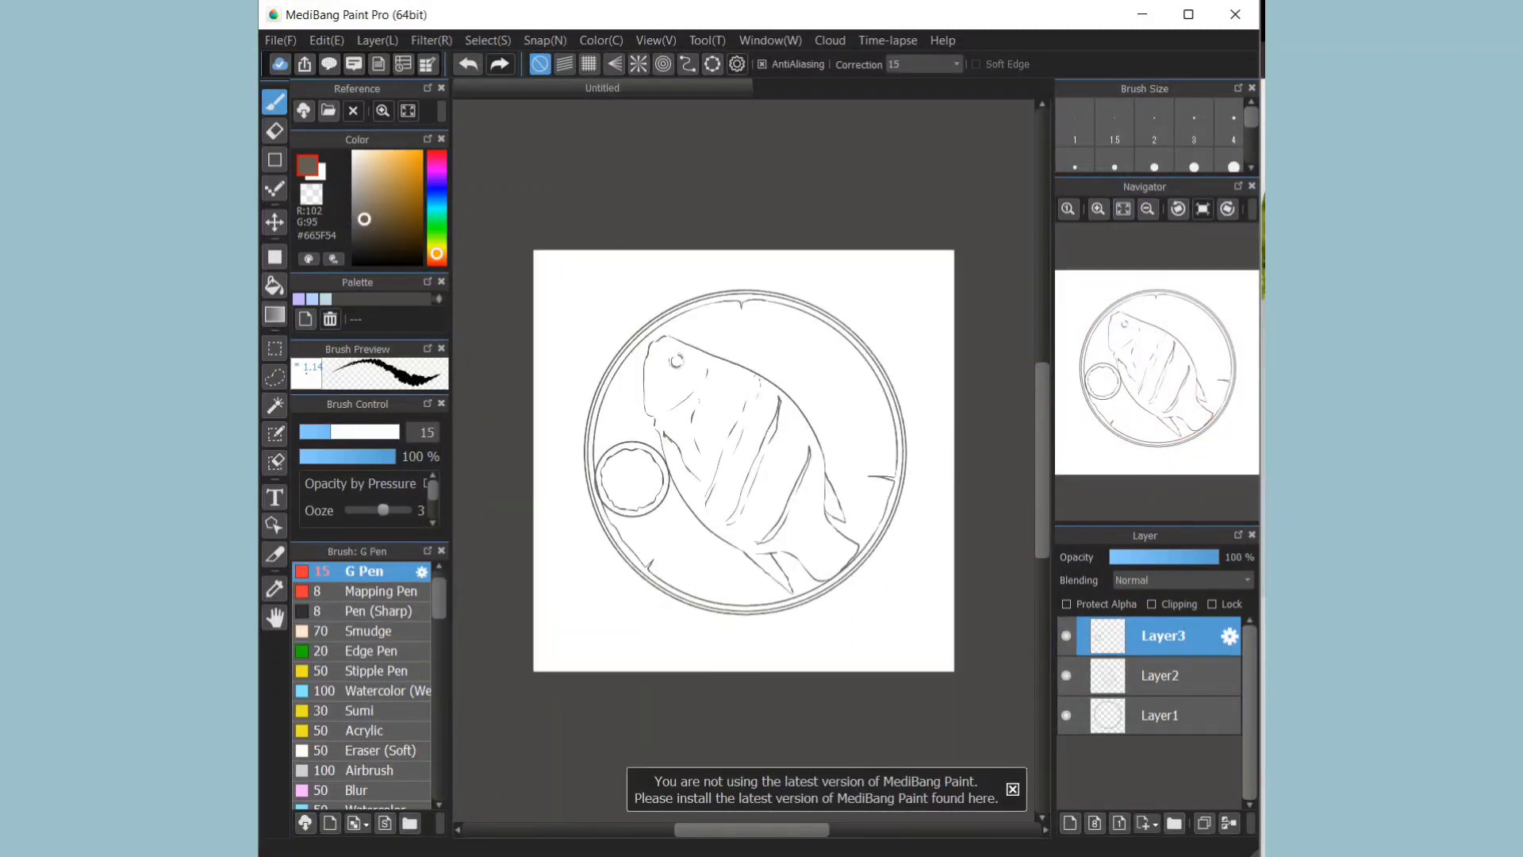
Step: Draw a round tomato slice with seed chambers and a dashed inner rim on a new layer beside the fish's back
{"action": "left_click", "coordinate": [1123, 208]}
{"action": "left_click", "coordinate": [1098, 209]}
{"action": "scroll", "coordinate": [743, 460], "scroll_direction": "right", "scroll_amount": 1}
{"action": "scroll", "coordinate": [743, 460], "scroll_direction": "up", "scroll_amount": 3}
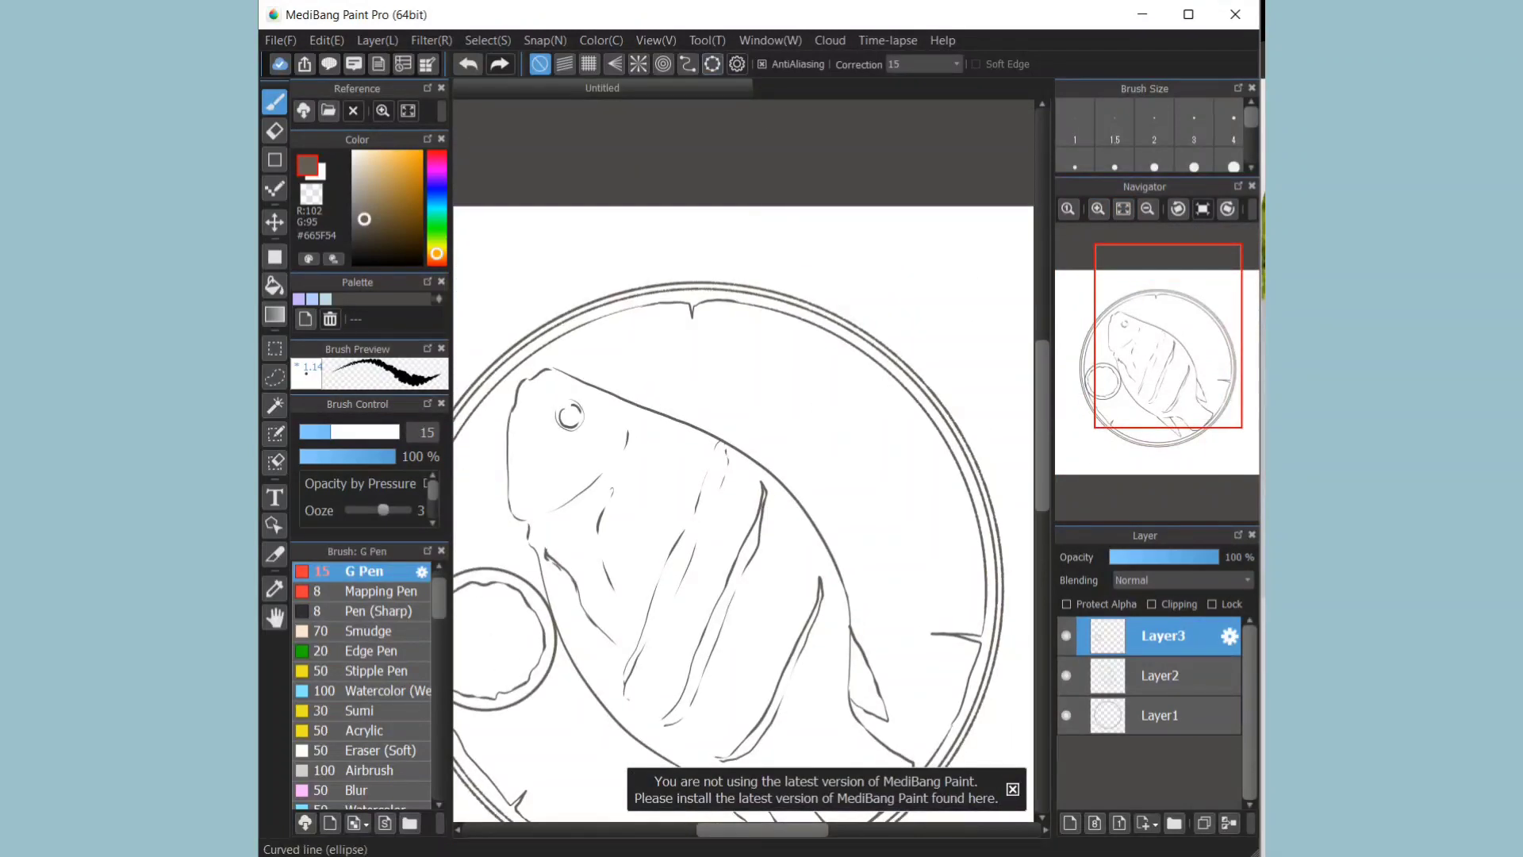
{"action": "left_click", "coordinate": [712, 65]}
{"action": "mouse_move", "coordinate": [558, 565]}
{"action": "left_mouse_down"}
{"action": "mouse_move", "coordinate": [954, 457]}
{"action": "mouse_move", "coordinate": [855, 616]}
{"action": "left_mouse_up"}
{"action": "key", "text": "ctrl+z"}
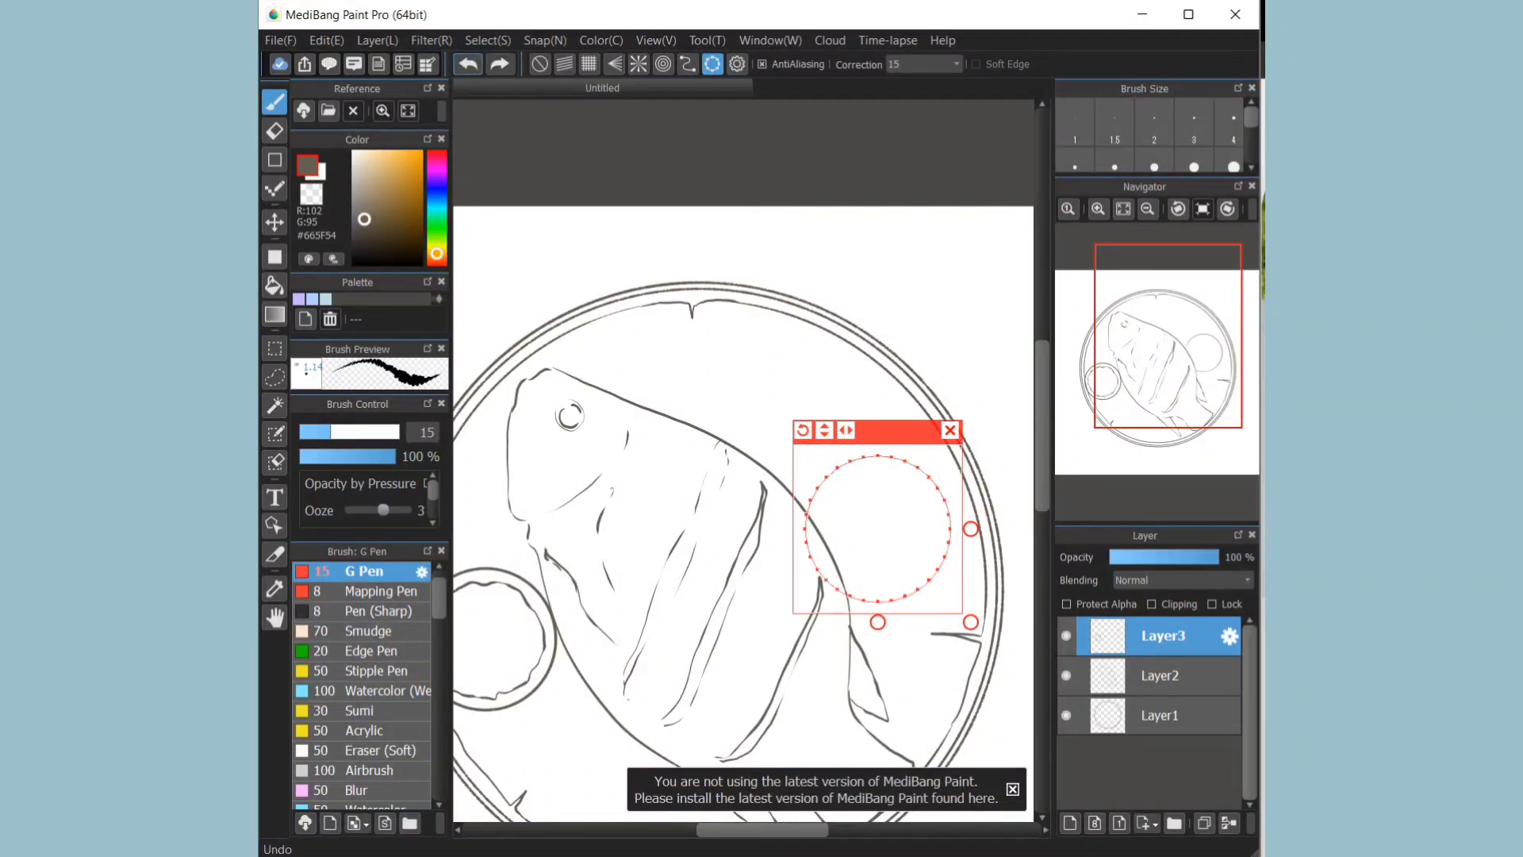
{"action": "left_click_drag", "start_coordinate": [972, 622], "coordinate": [959, 609]}
{"action": "left_click_drag", "start_coordinate": [888, 431], "coordinate": [887, 426]}
{"action": "left_click", "coordinate": [1067, 635]}
{"action": "left_click", "coordinate": [1067, 635]}
{"action": "left_click", "coordinate": [1069, 823]}
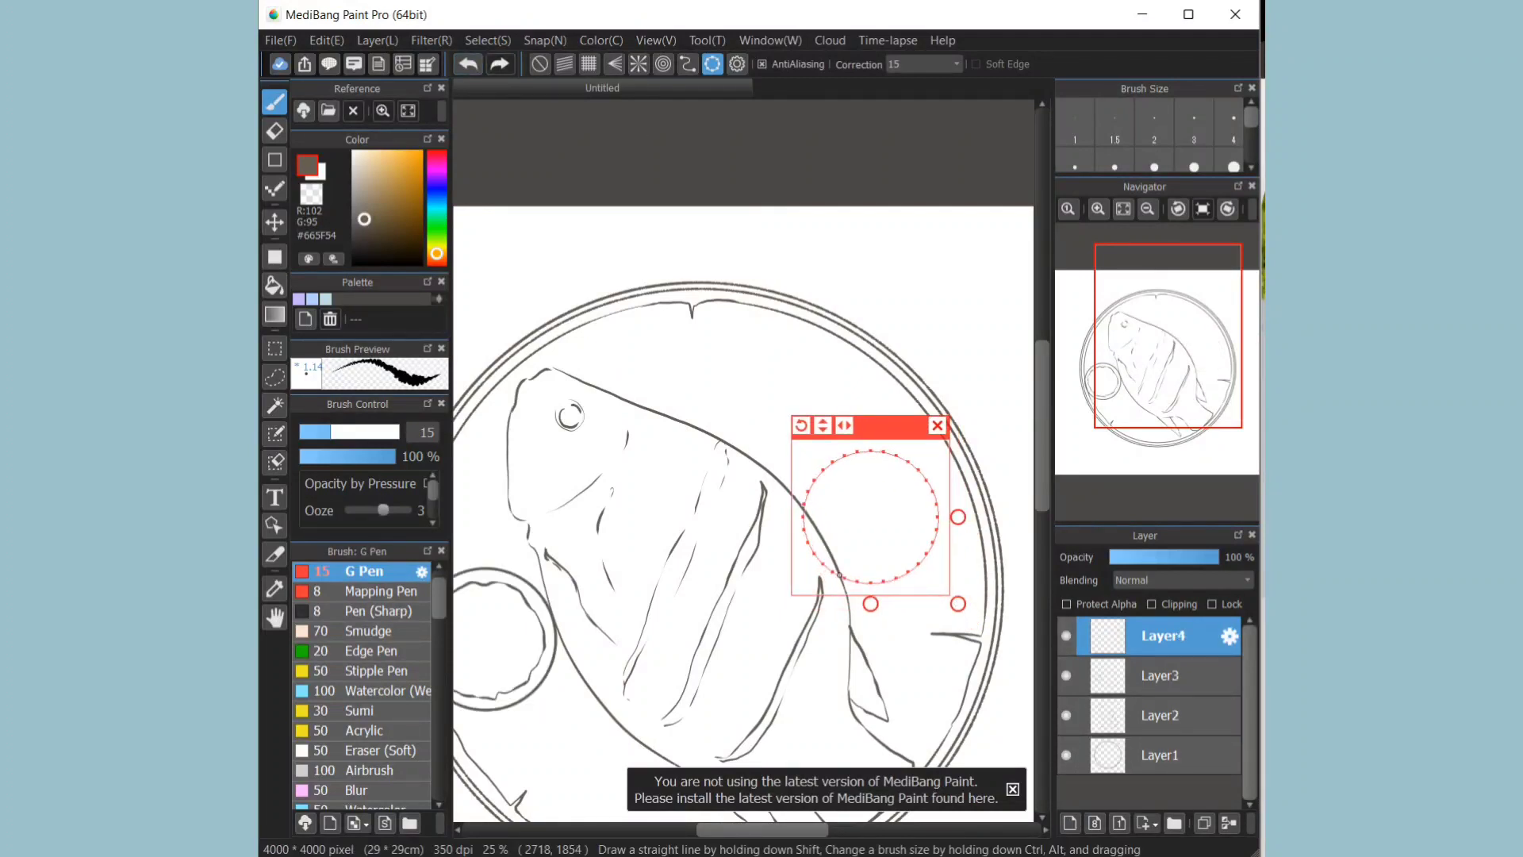
{"action": "key", "text": "1"}
{"action": "key", "text": "ctrl+Up"}
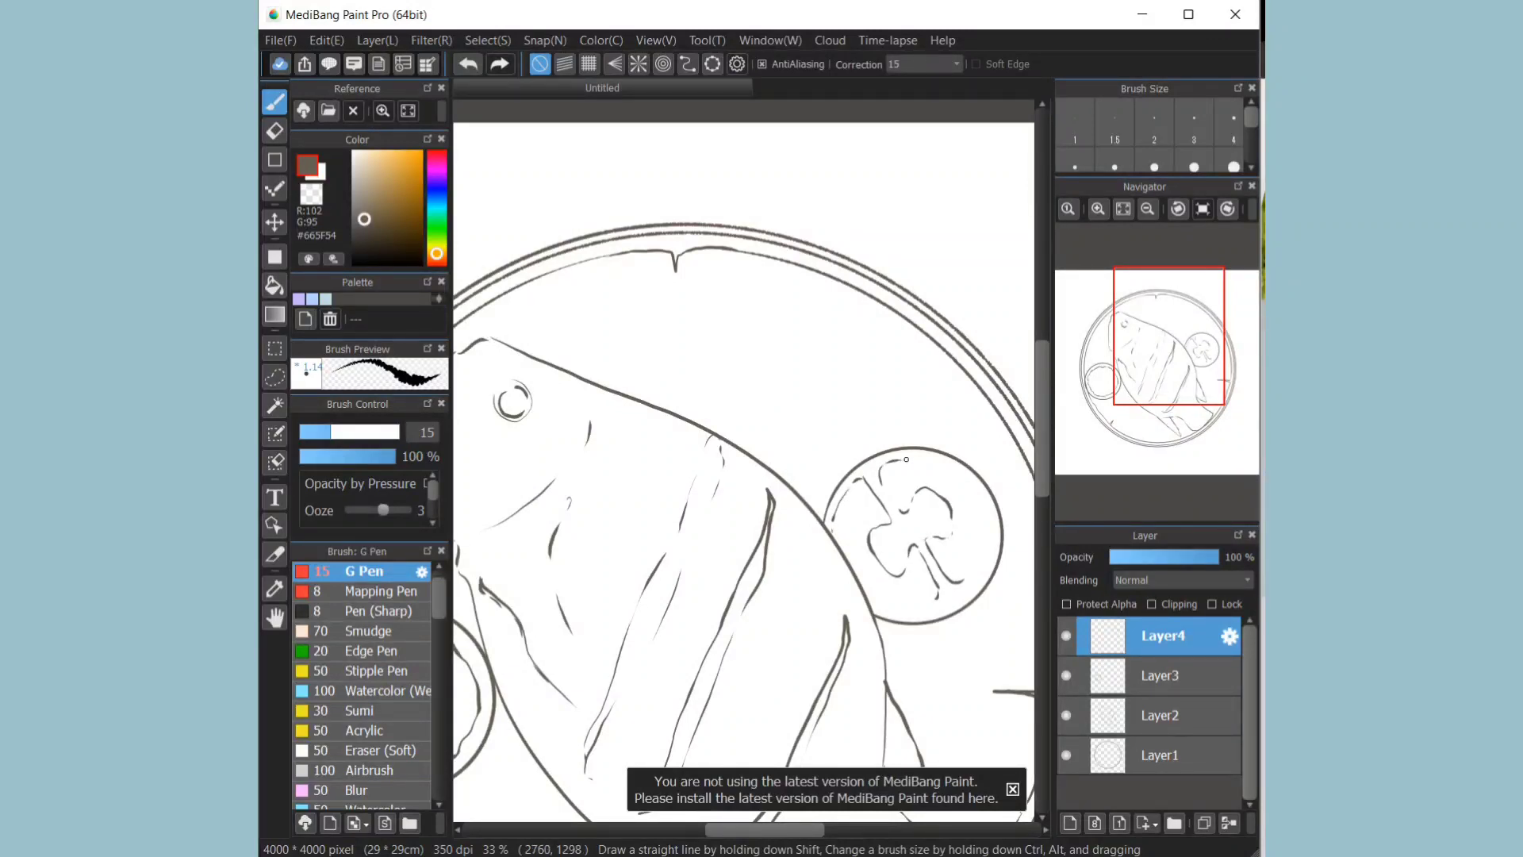
{"action": "left_click_drag", "start_coordinate": [932, 601], "coordinate": [875, 604]}
Step: Duplicate the tomato slice layer, then offset the copy toward the fish's head and rotate it
{"action": "left_click", "coordinate": [1203, 823]}
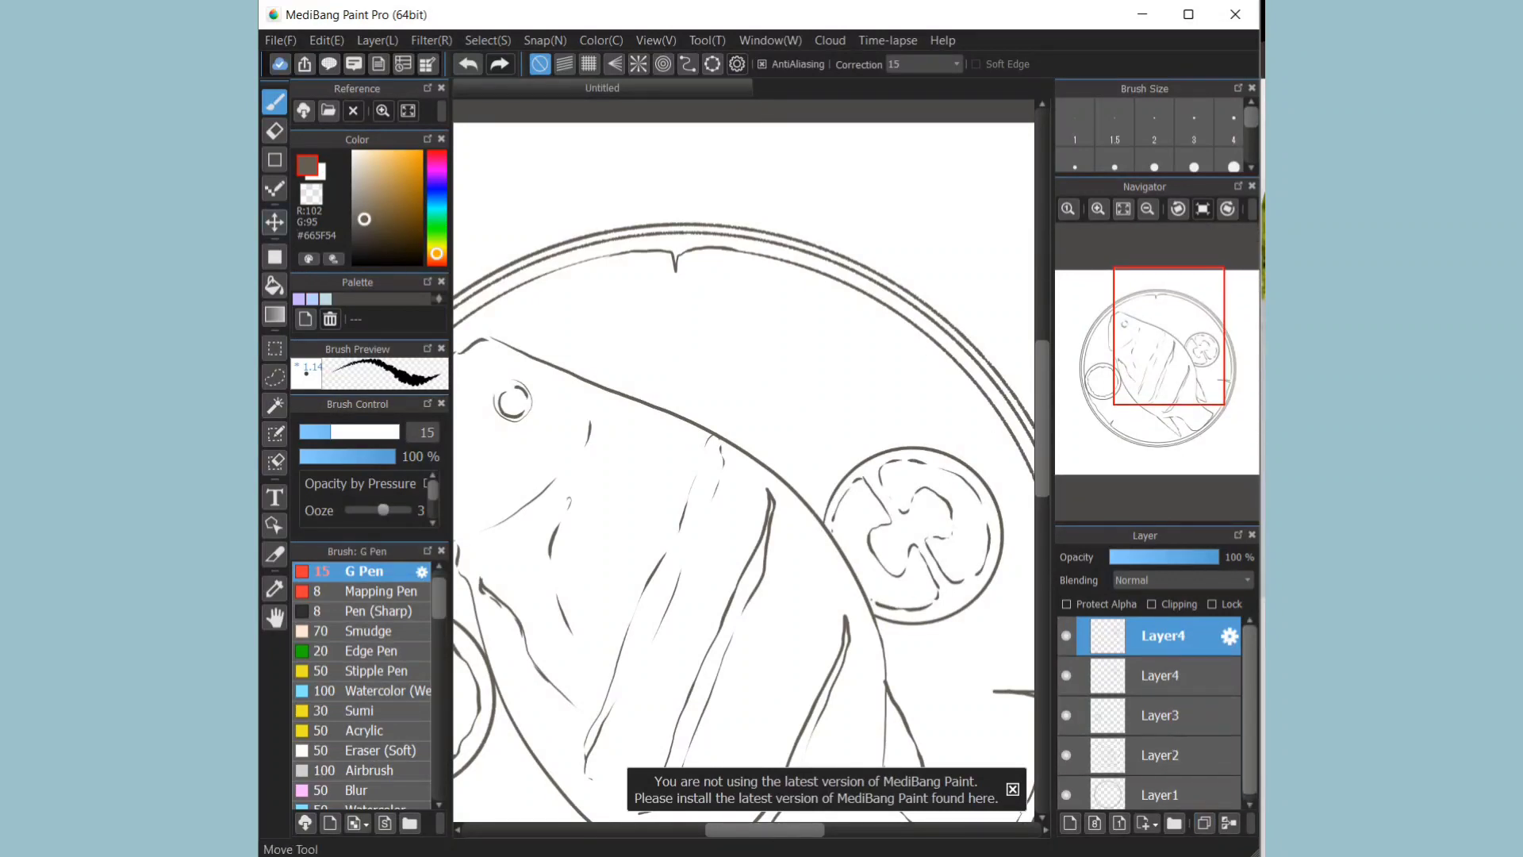
{"action": "left_click", "coordinate": [274, 222]}
{"action": "left_click_drag", "start_coordinate": [905, 540], "coordinate": [819, 475]}
{"action": "key", "text": "ctrl+t"}
{"action": "left_click_drag", "start_coordinate": [928, 341], "coordinate": [956, 386]}
{"action": "left_click", "coordinate": [985, 819]}
Step: Erase the rear tomato slice's lines where the front slice and the fish overlap it, with eraser size 102
{"action": "left_click", "coordinate": [1163, 676]}
{"action": "key", "text": "e"}
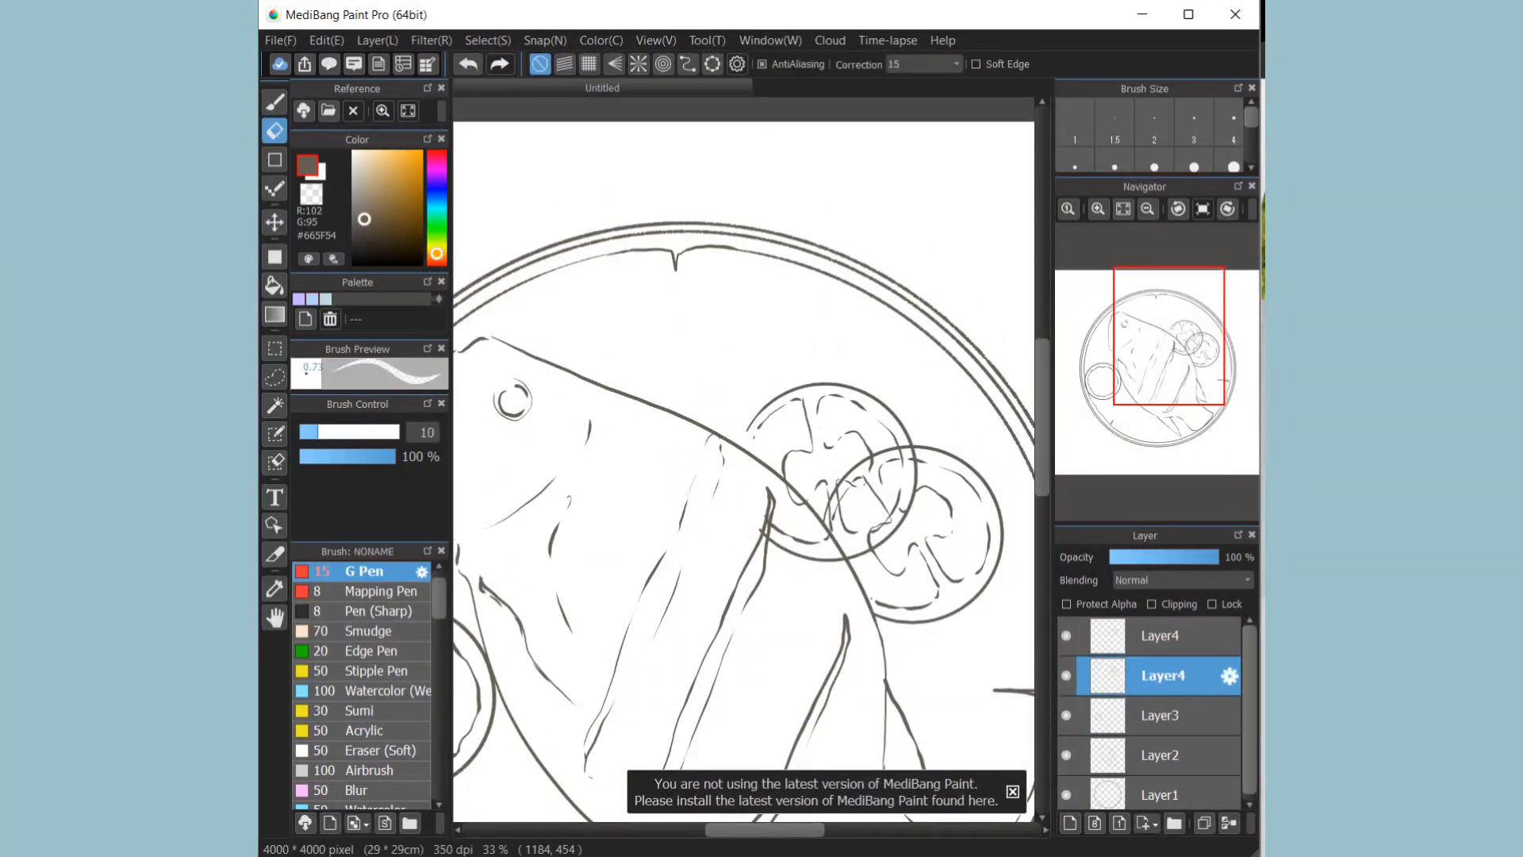
{"action": "left_click", "coordinate": [394, 432]}
{"action": "mouse_move", "coordinate": [762, 508]}
{"action": "left_mouse_down"}
{"action": "mouse_move", "coordinate": [824, 558]}
{"action": "mouse_move", "coordinate": [883, 469]}
{"action": "mouse_move", "coordinate": [916, 471]}
{"action": "mouse_move", "coordinate": [888, 500]}
{"action": "left_mouse_up"}
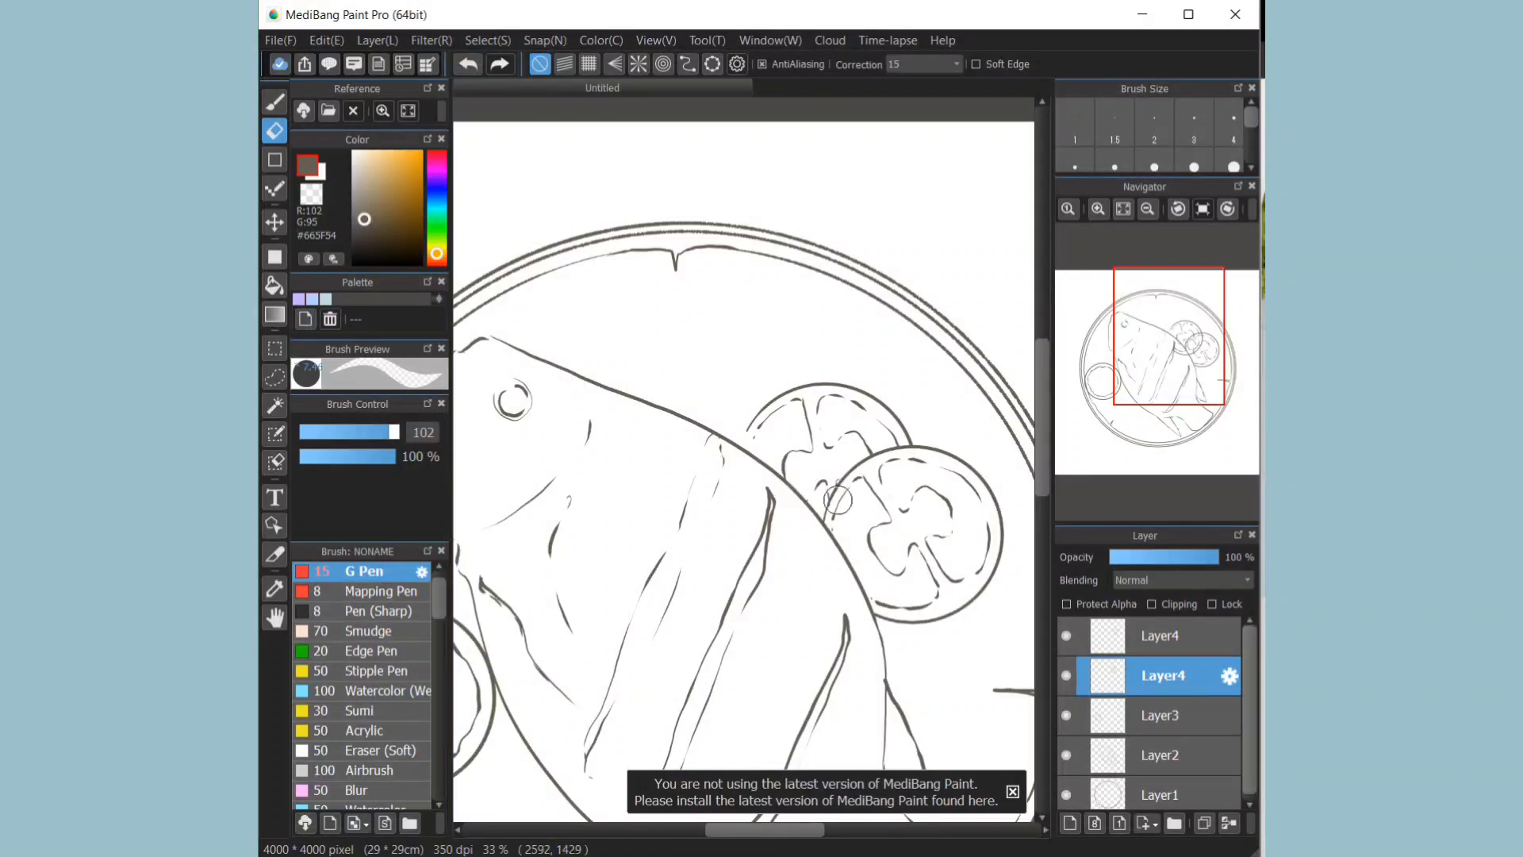
Step: Draw two elongated, overlapping vegetable slices behind the fish's back, next to the rear tomato slice
{"action": "key", "text": "b"}
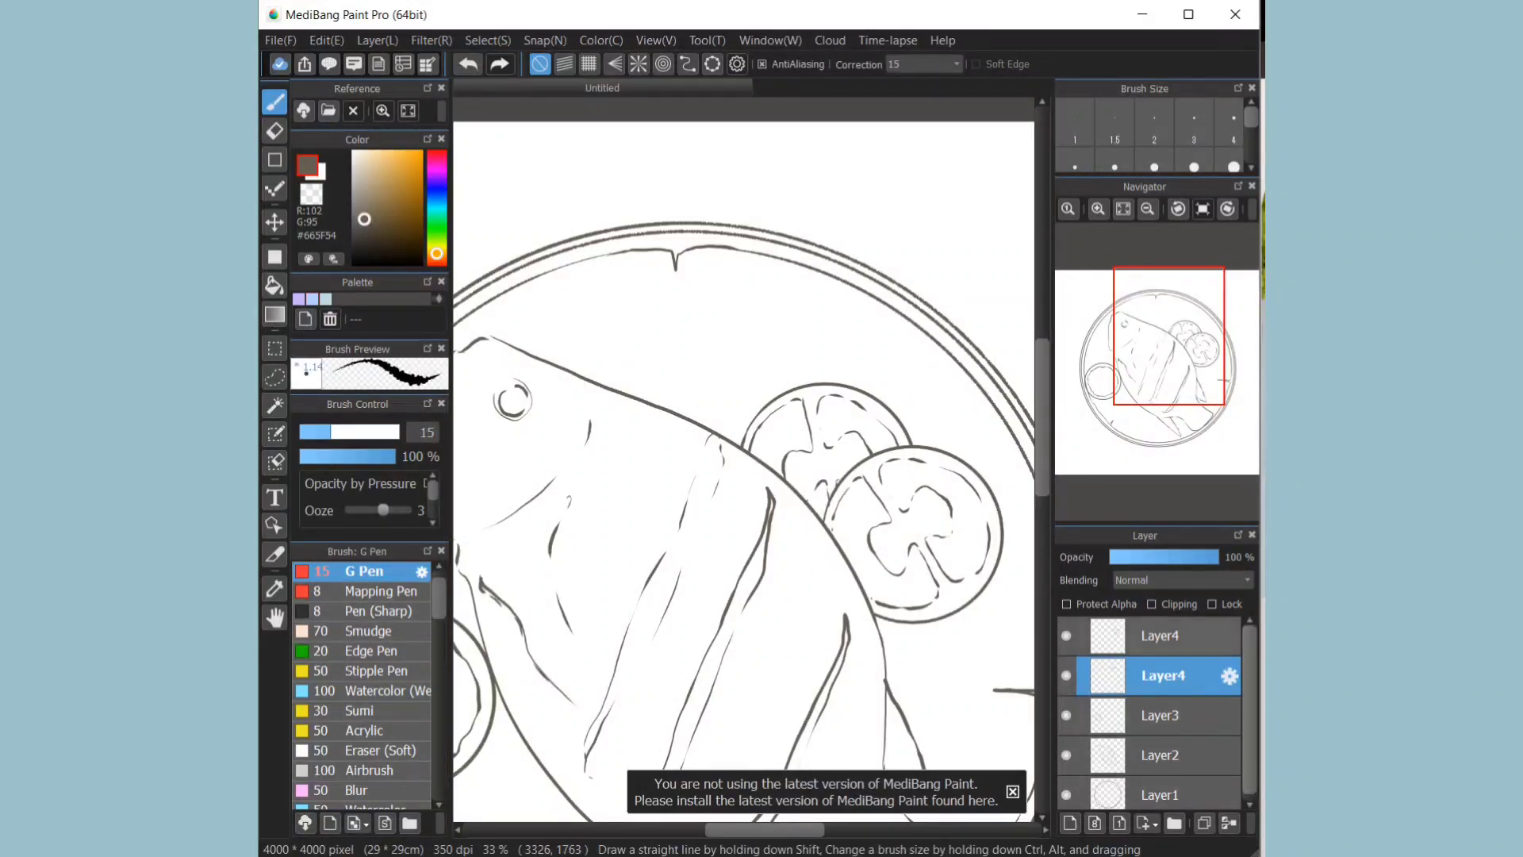
{"action": "mouse_move", "coordinate": [694, 421]}
{"action": "left_mouse_down"}
{"action": "mouse_move", "coordinate": [673, 321]}
{"action": "mouse_move", "coordinate": [742, 307]}
{"action": "mouse_move", "coordinate": [804, 386]}
{"action": "left_mouse_up"}
{"action": "key", "text": "ctrl+z"}
{"action": "mouse_move", "coordinate": [716, 299]}
{"action": "left_mouse_down"}
{"action": "mouse_move", "coordinate": [807, 373]}
{"action": "mouse_move", "coordinate": [696, 386]}
{"action": "mouse_move", "coordinate": [722, 425]}
{"action": "mouse_move", "coordinate": [600, 301]}
{"action": "mouse_move", "coordinate": [662, 291]}
{"action": "mouse_move", "coordinate": [612, 334]}
{"action": "mouse_move", "coordinate": [638, 396]}
{"action": "left_mouse_up"}
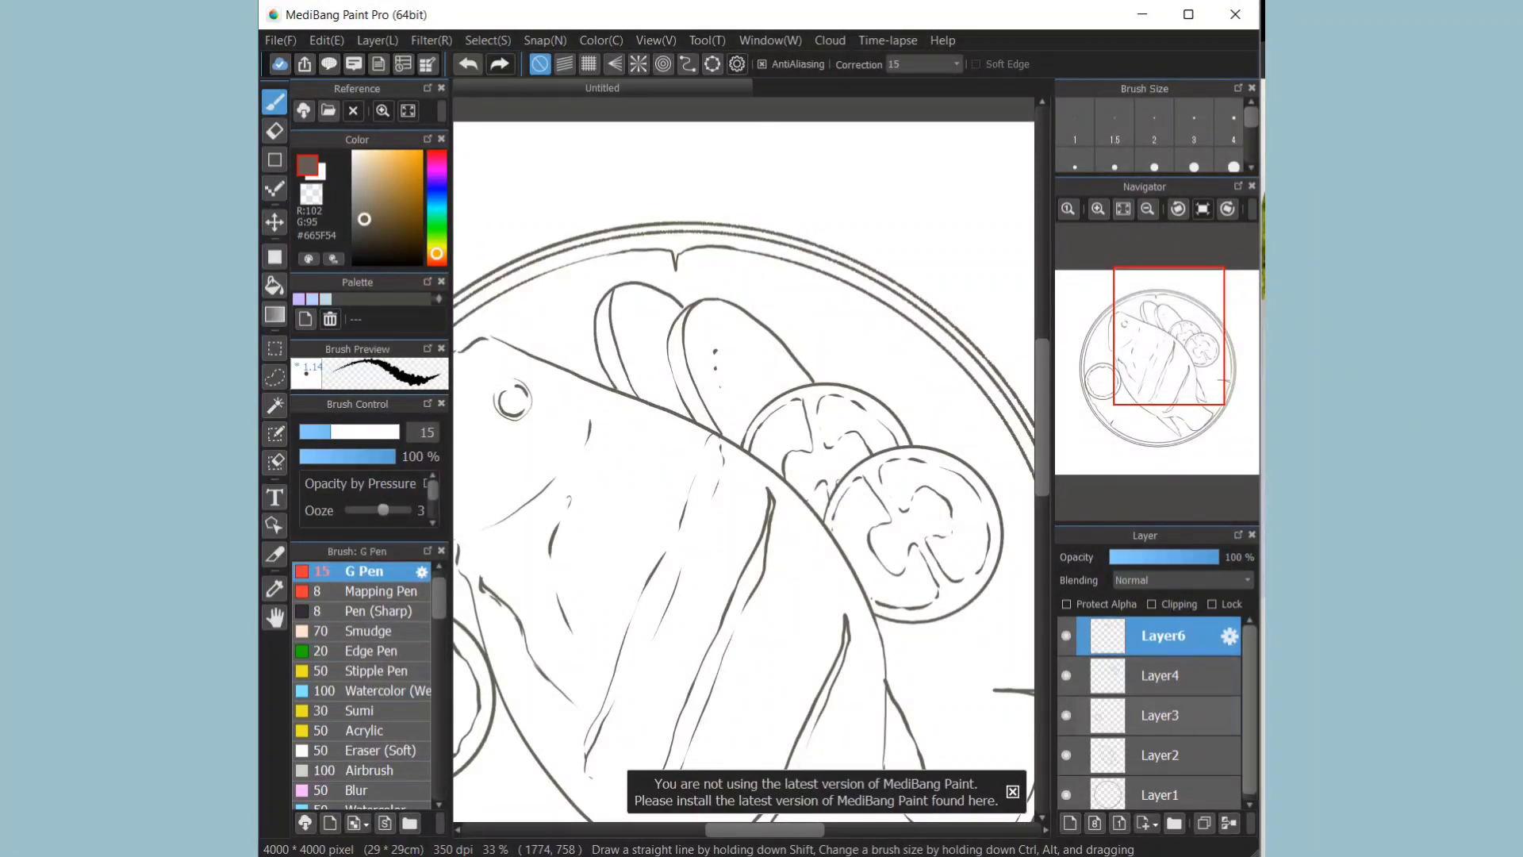
Step: Add a layer and draw ruffled lettuce leaves with veins behind the slices, spilling over the plate's rim
{"action": "key", "text": "ctrl+shift+n"}
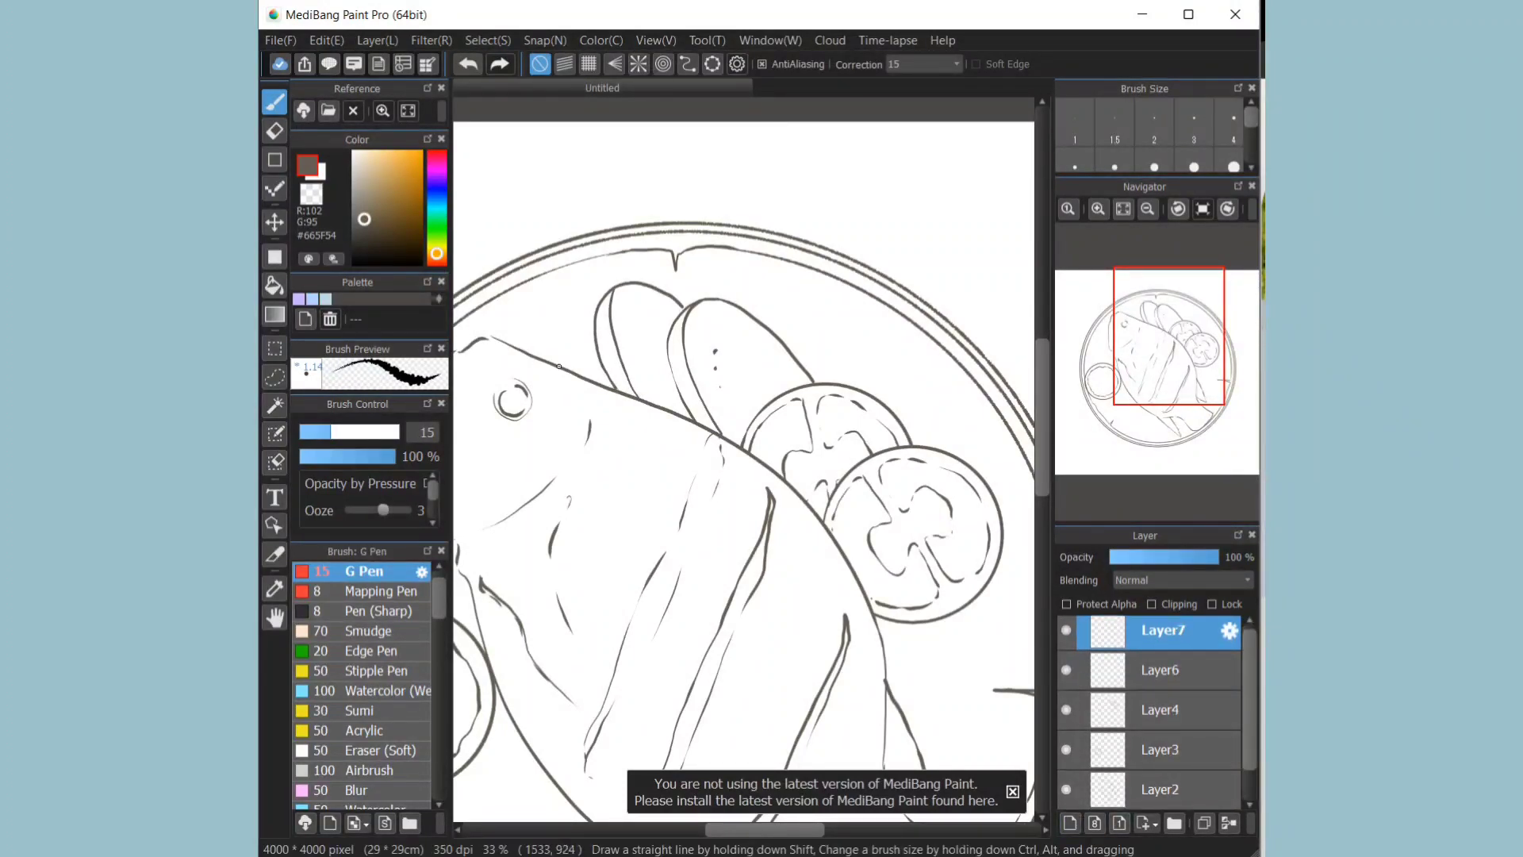
{"action": "mouse_move", "coordinate": [559, 366]}
{"action": "left_mouse_down"}
{"action": "mouse_move", "coordinate": [531, 249]}
{"action": "mouse_move", "coordinate": [697, 216]}
{"action": "mouse_move", "coordinate": [823, 255]}
{"action": "mouse_move", "coordinate": [843, 303]}
{"action": "mouse_move", "coordinate": [807, 370]}
{"action": "left_mouse_up"}
{"action": "mouse_move", "coordinate": [846, 299]}
{"action": "left_mouse_down"}
{"action": "mouse_move", "coordinate": [917, 291]}
{"action": "mouse_move", "coordinate": [930, 345]}
{"action": "mouse_move", "coordinate": [986, 365]}
{"action": "left_mouse_up"}
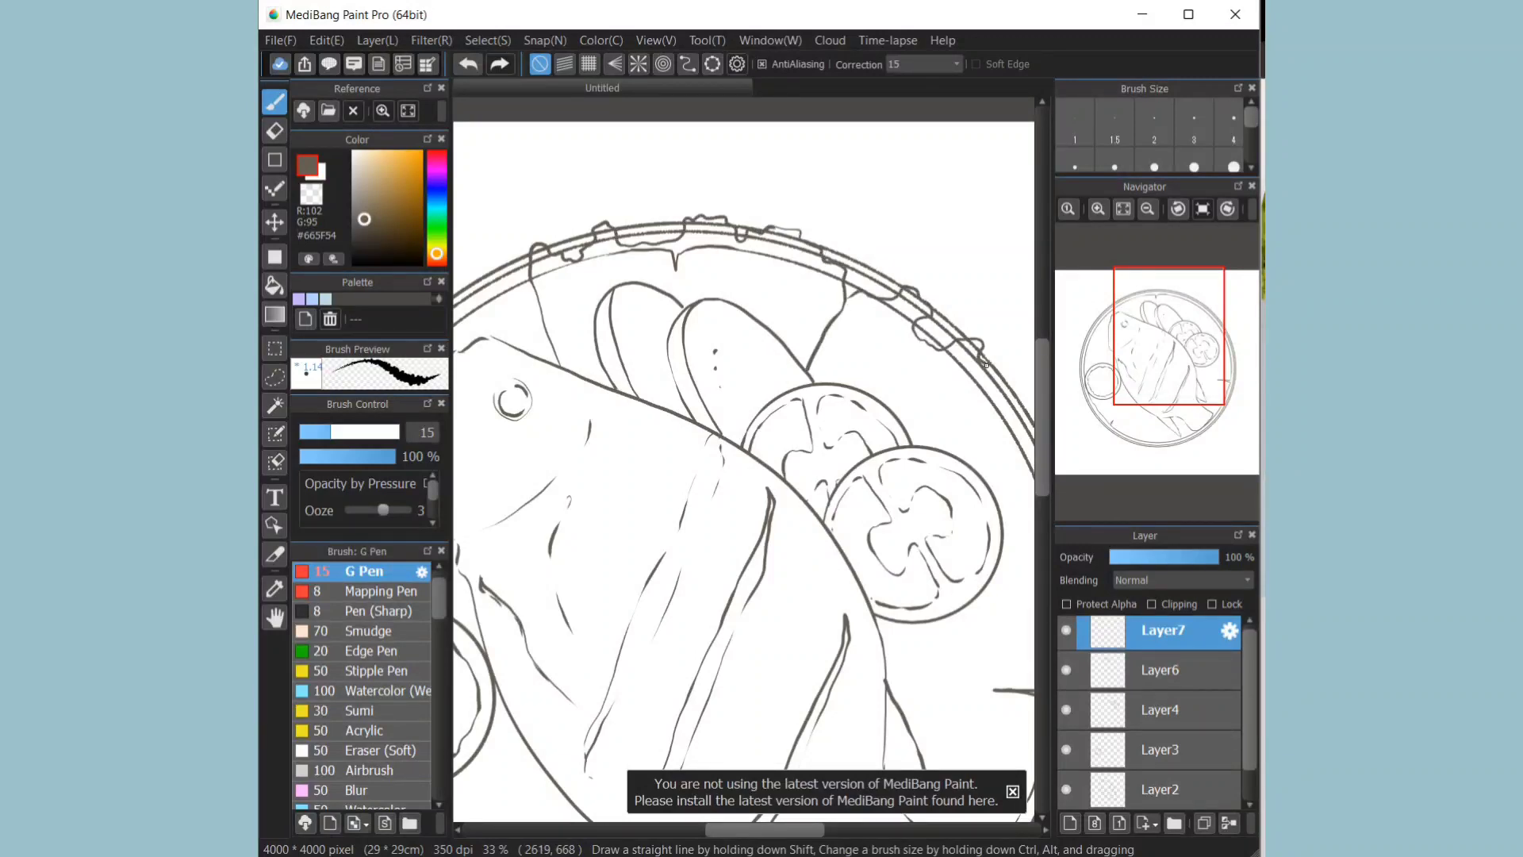
{"action": "mouse_move", "coordinate": [921, 663]}
{"action": "left_mouse_down"}
{"action": "mouse_move", "coordinate": [762, 663]}
{"action": "mouse_move", "coordinate": [921, 583]}
{"action": "mouse_move", "coordinate": [906, 487]}
{"action": "mouse_move", "coordinate": [835, 389]}
{"action": "left_mouse_up"}
{"action": "left_click_drag", "start_coordinate": [754, 325], "coordinate": [725, 357]}
{"action": "left_click_drag", "start_coordinate": [817, 405], "coordinate": [765, 428]}
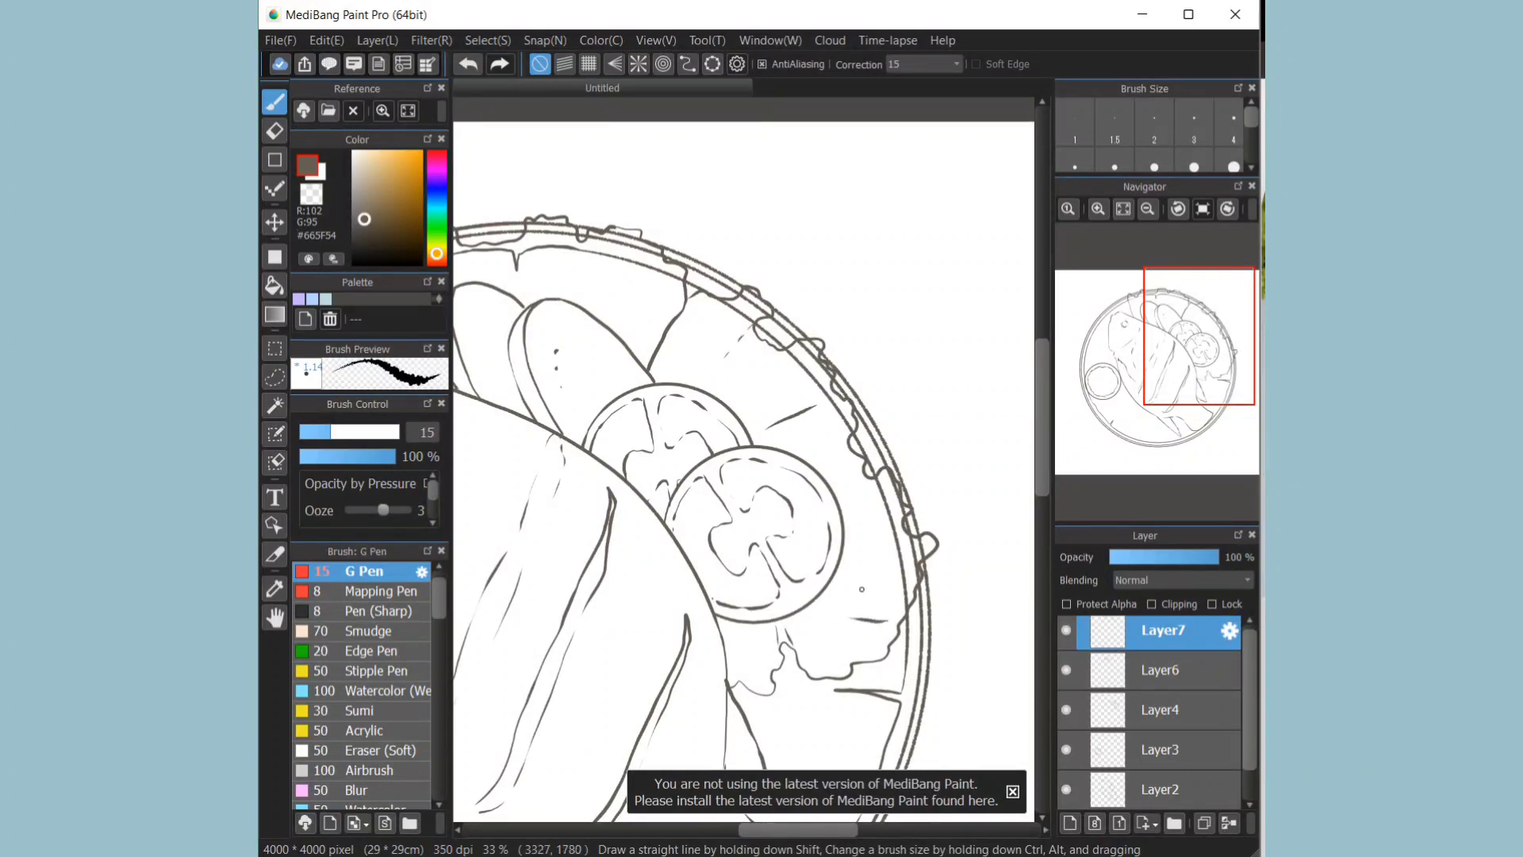
{"action": "left_click_drag", "start_coordinate": [601, 275], "coordinate": [601, 289]}
Step: Erase the plate's ring lines on Layer1 where the lettuce leaves cover them
{"action": "left_click_drag", "start_coordinate": [1251, 698], "coordinate": [1250, 734]}
{"action": "left_click", "coordinate": [1163, 790]}
{"action": "left_click", "coordinate": [275, 131]}
{"action": "mouse_move", "coordinate": [544, 244]}
{"action": "left_mouse_down"}
{"action": "mouse_move", "coordinate": [519, 263]}
{"action": "mouse_move", "coordinate": [541, 257]}
{"action": "mouse_move", "coordinate": [553, 206]}
{"action": "mouse_move", "coordinate": [576, 264]}
{"action": "mouse_move", "coordinate": [624, 239]}
{"action": "mouse_move", "coordinate": [621, 279]}
{"action": "left_mouse_up"}
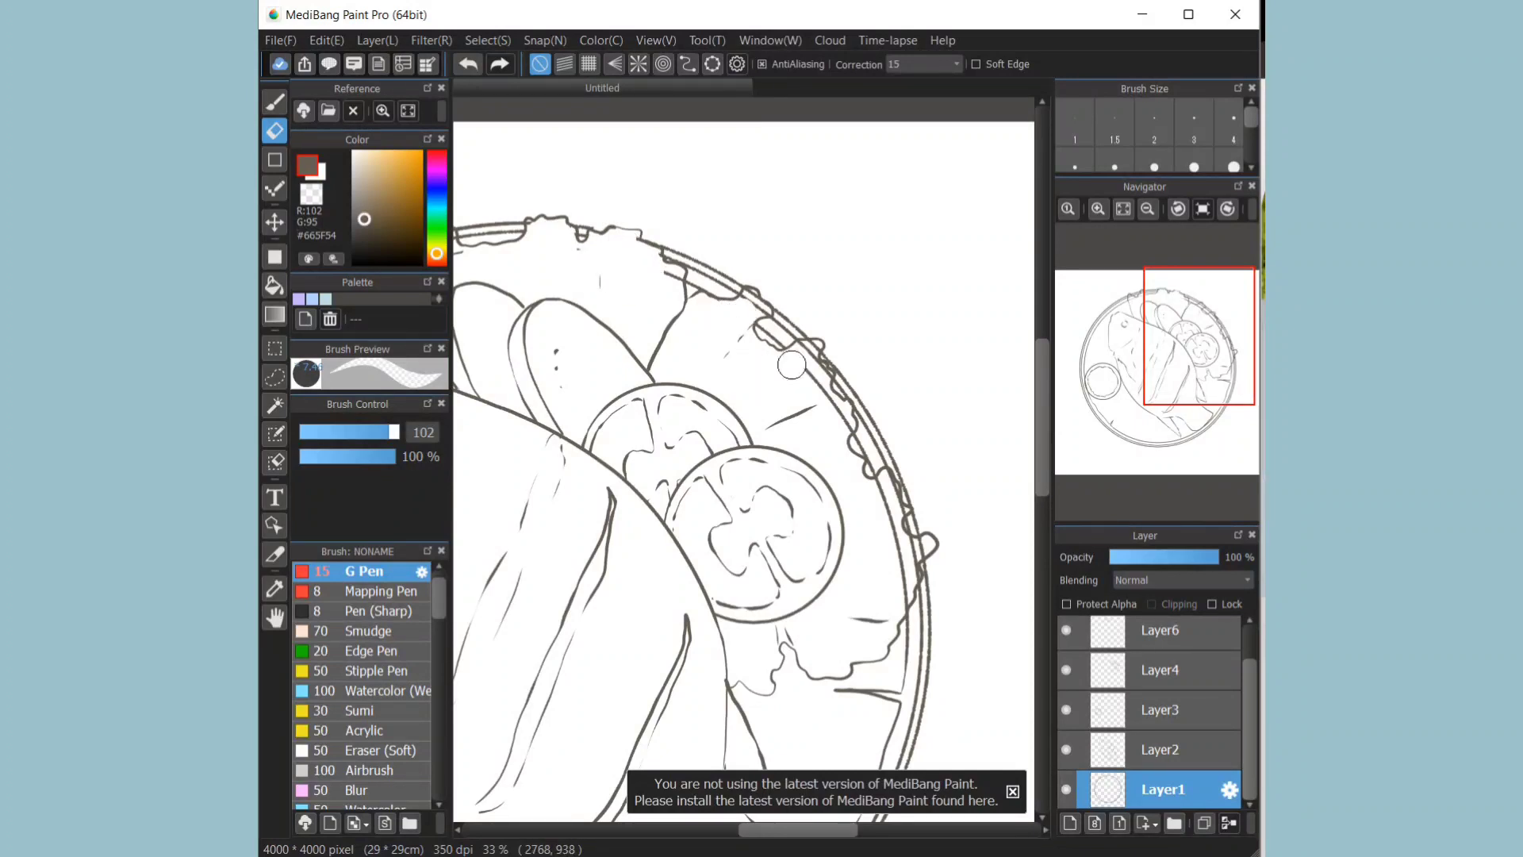
{"action": "mouse_move", "coordinate": [791, 365]}
{"action": "left_mouse_down"}
{"action": "mouse_move", "coordinate": [754, 304]}
{"action": "mouse_move", "coordinate": [821, 353]}
{"action": "mouse_move", "coordinate": [816, 373]}
{"action": "mouse_move", "coordinate": [885, 496]}
{"action": "mouse_move", "coordinate": [897, 615]}
{"action": "left_mouse_up"}
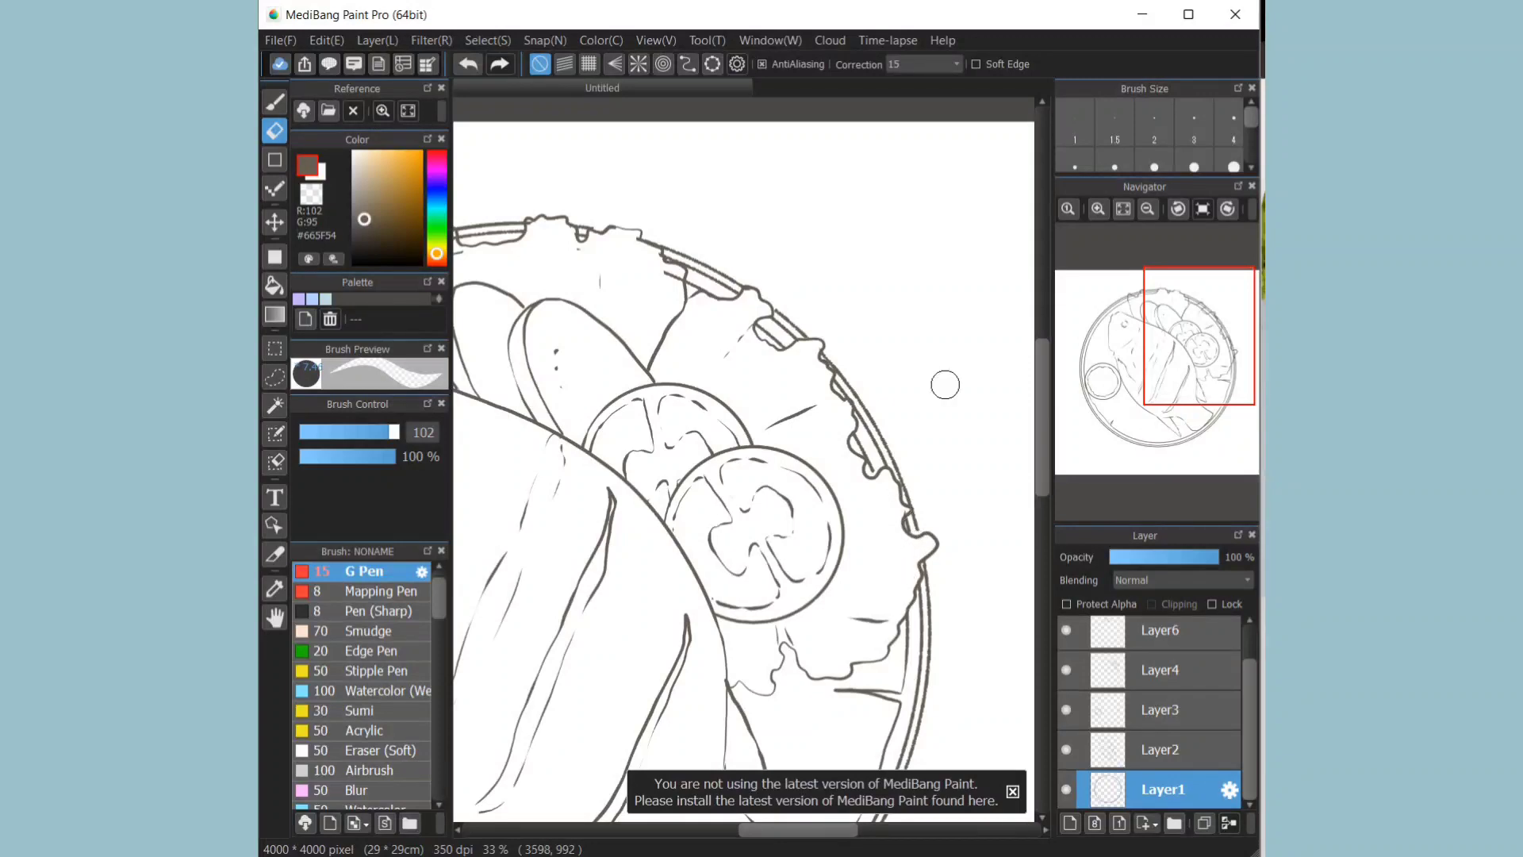
{"action": "left_click_drag", "start_coordinate": [657, 268], "coordinate": [669, 277]}
{"action": "left_click_drag", "start_coordinate": [758, 830], "coordinate": [705, 830]}
{"action": "mouse_move", "coordinate": [691, 236]}
{"action": "left_mouse_down"}
{"action": "mouse_move", "coordinate": [697, 258]}
{"action": "mouse_move", "coordinate": [658, 272]}
{"action": "left_mouse_up"}
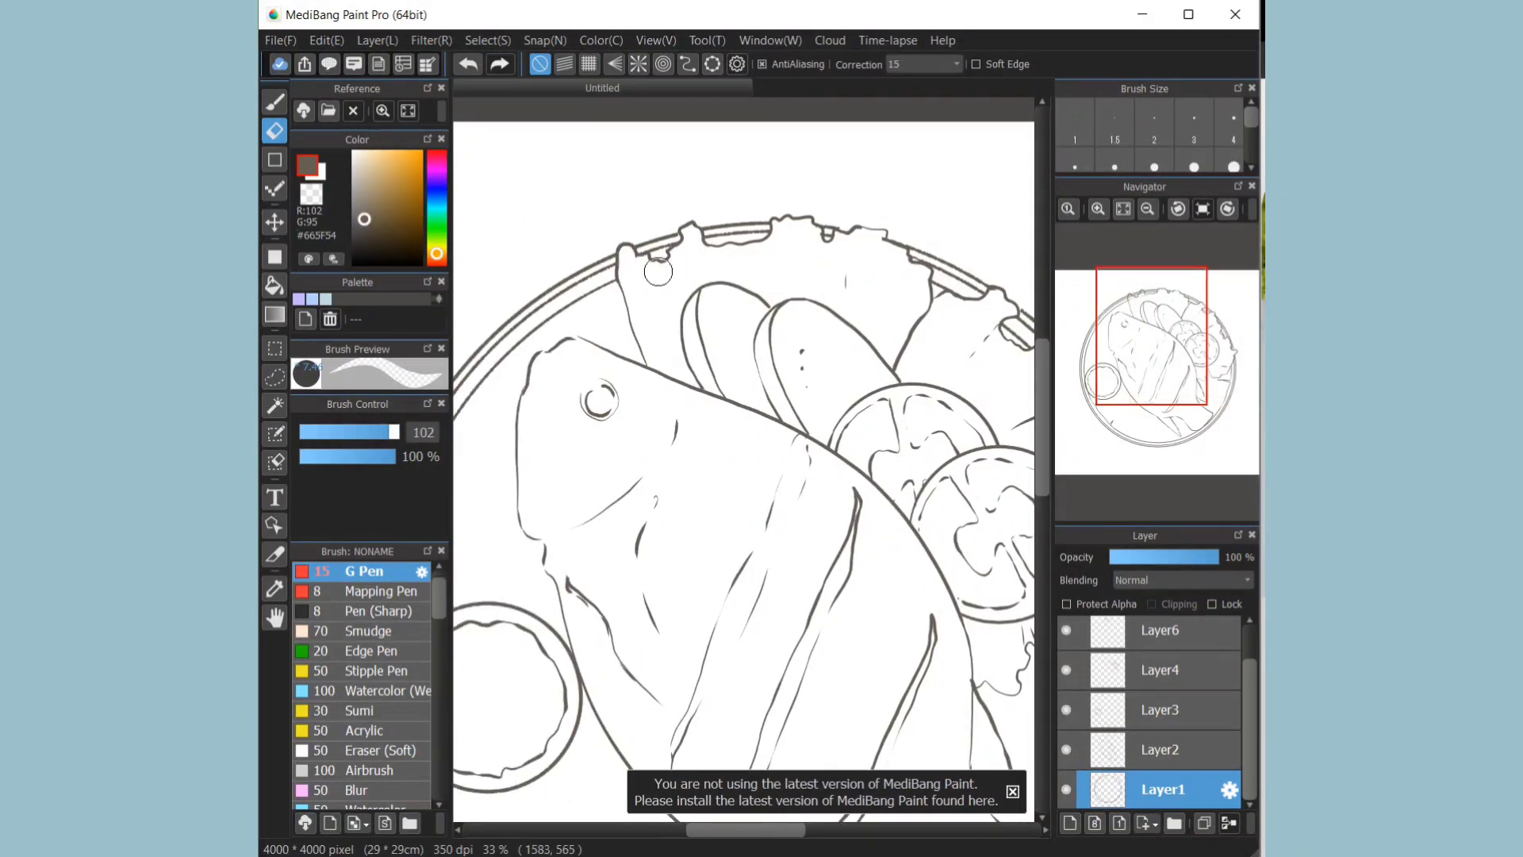
{"action": "left_click", "coordinate": [1124, 209]}
Step: Draw a small circle below the fish's belly on Layer6 with the ellipse guide, and dismiss the guide
{"action": "left_click", "coordinate": [274, 102]}
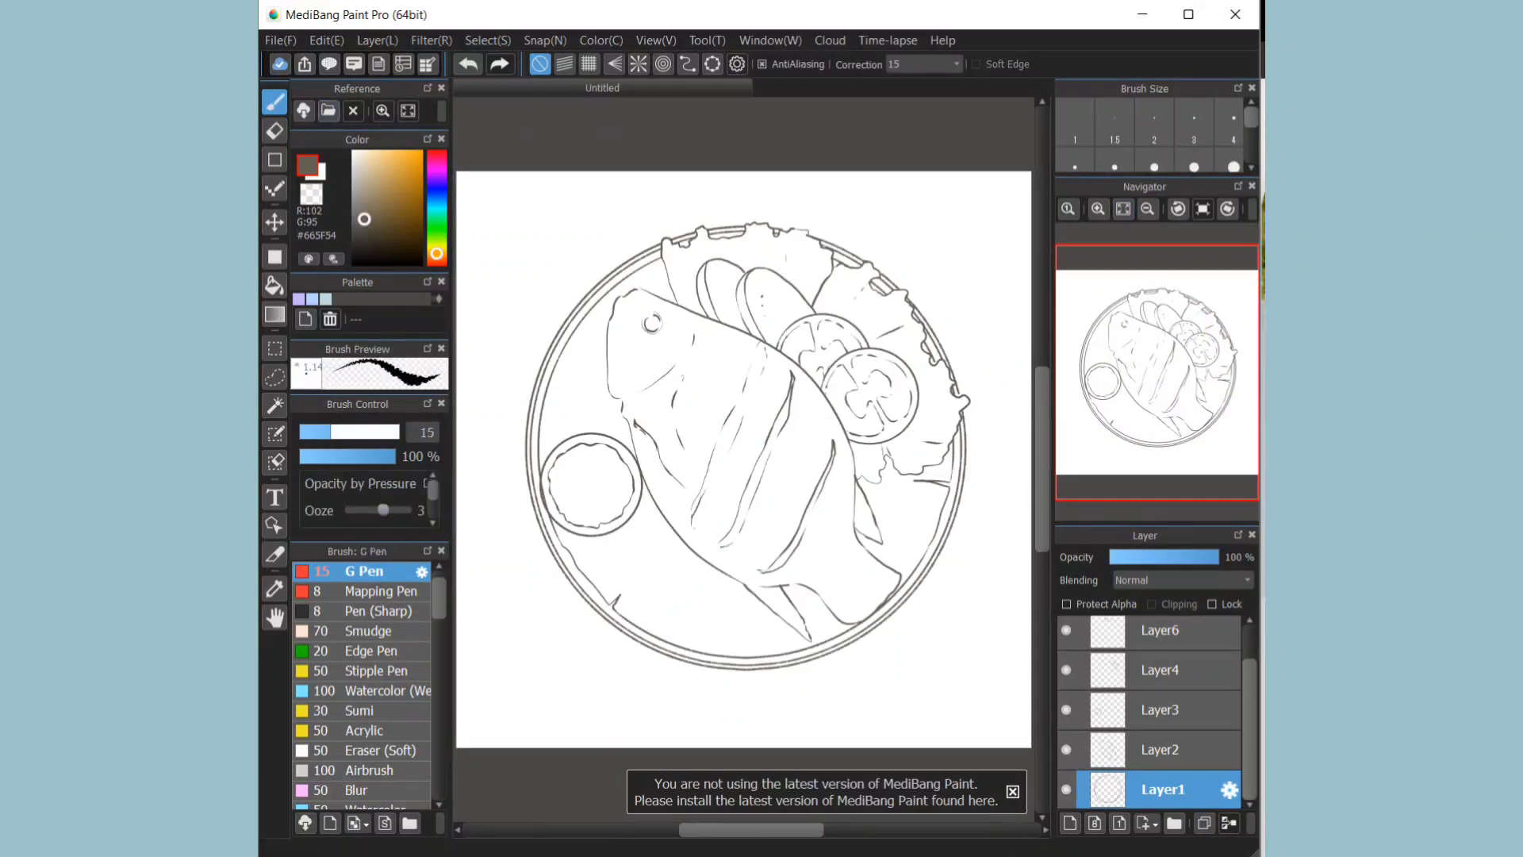
{"action": "left_click", "coordinate": [712, 65]}
{"action": "left_click_drag", "start_coordinate": [882, 329], "coordinate": [695, 499]}
{"action": "left_click_drag", "start_coordinate": [744, 636], "coordinate": [728, 621]}
{"action": "left_click_drag", "start_coordinate": [697, 512], "coordinate": [711, 541]}
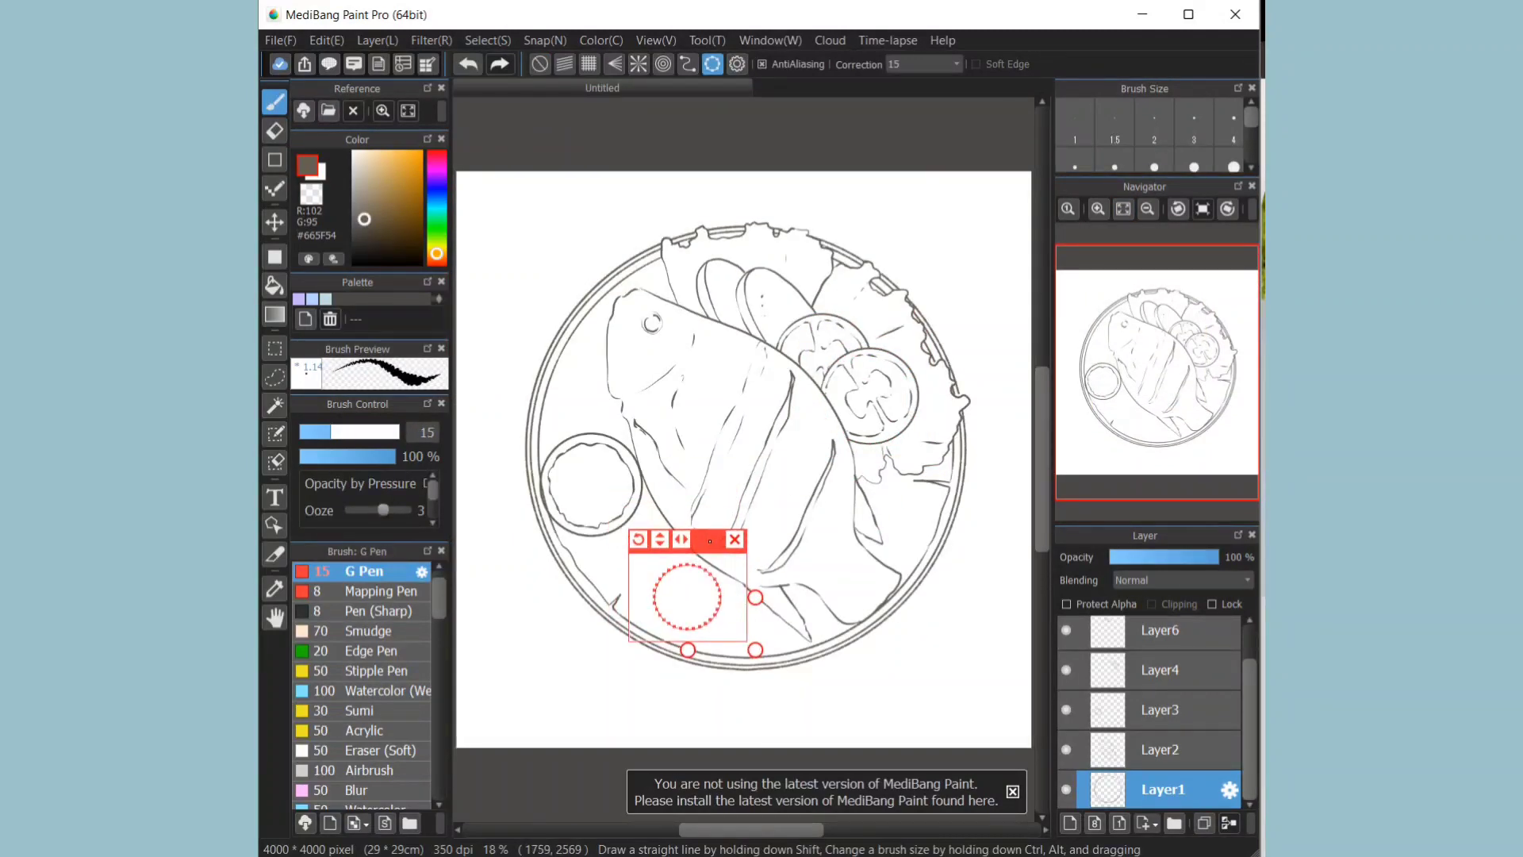
{"action": "key", "text": "ctrl+shift+n"}
{"action": "left_click", "coordinate": [1160, 636]}
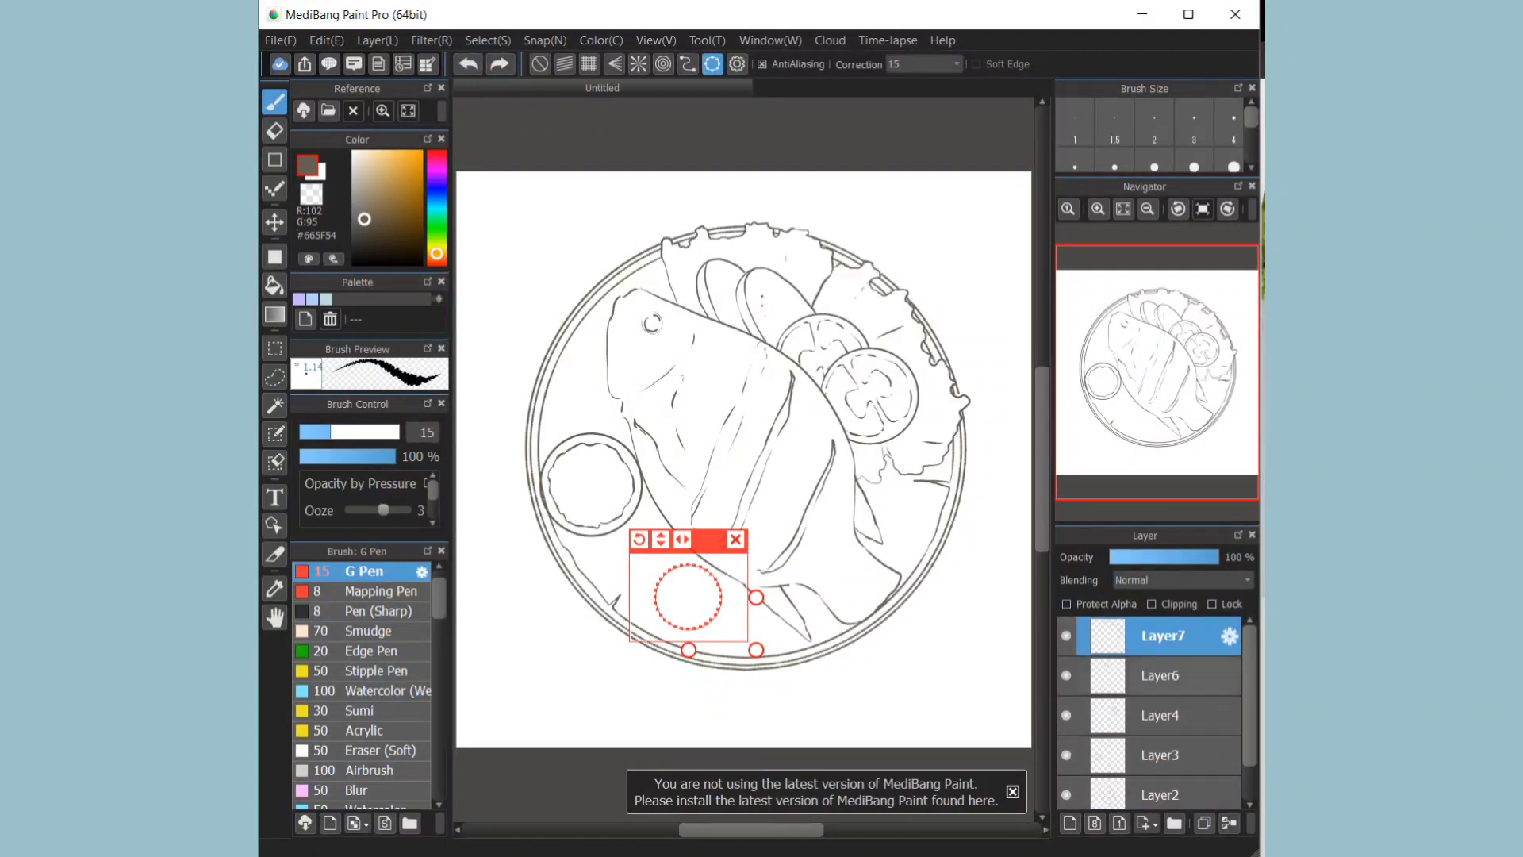
{"action": "left_click", "coordinate": [1161, 676]}
{"action": "left_click_drag", "start_coordinate": [722, 603], "coordinate": [676, 515]}
{"action": "left_click", "coordinate": [736, 540]}
Step: Draw a second small circle overlapping the first below the fish's belly, and start citrus wedges inside the front circle on Layer6
{"action": "left_click", "coordinate": [712, 64]}
{"action": "left_click", "coordinate": [703, 514]}
{"action": "scroll", "coordinate": [686, 596], "scroll_direction": "up", "scroll_amount": 2}
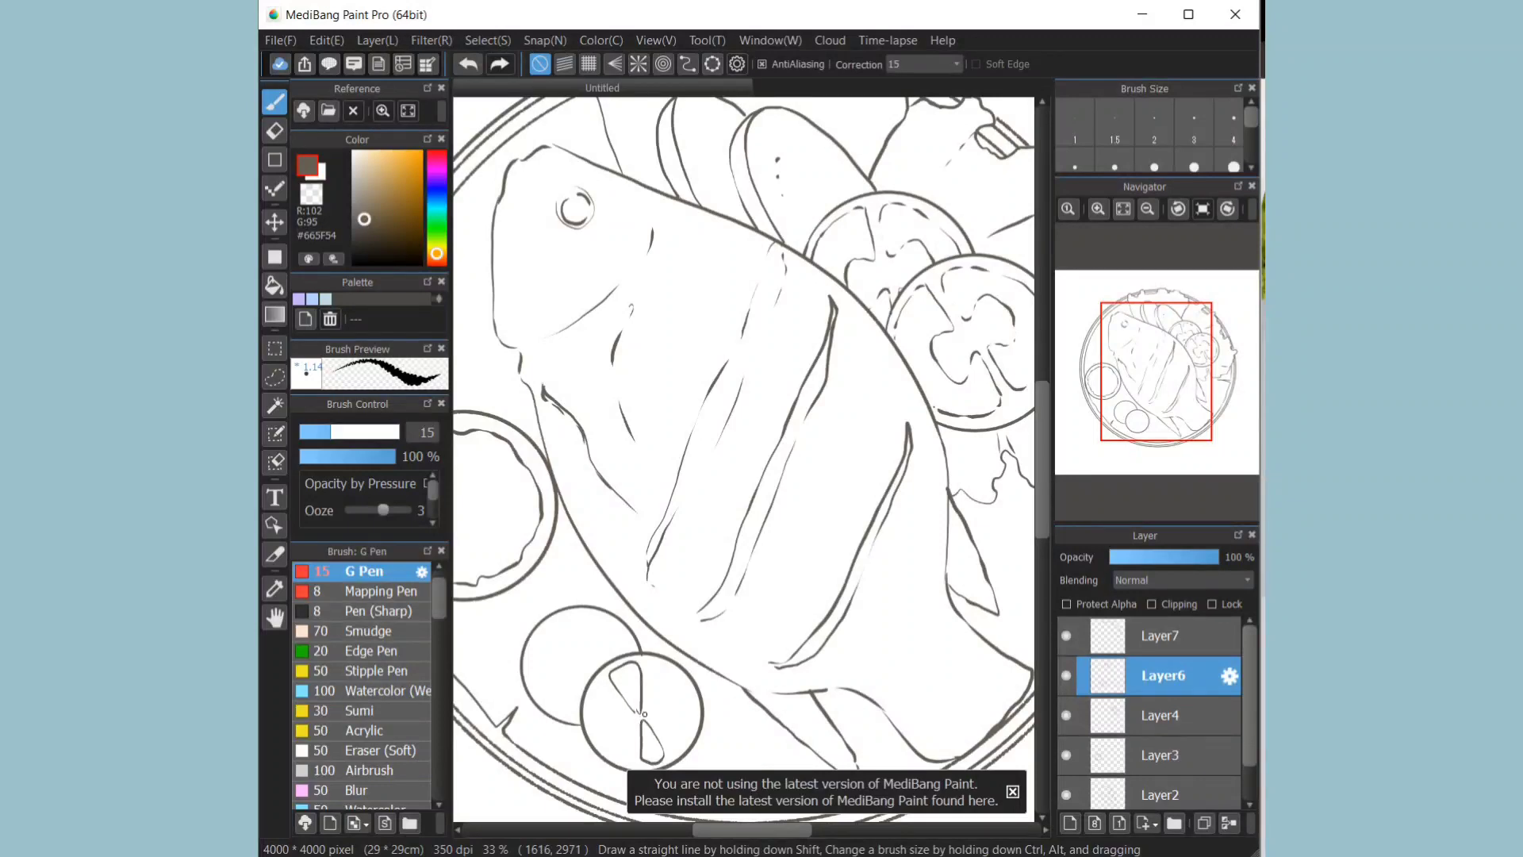
{"action": "mouse_move", "coordinate": [659, 716]}
{"action": "left_mouse_down"}
{"action": "mouse_move", "coordinate": [686, 687]}
{"action": "mouse_move", "coordinate": [612, 740]}
{"action": "left_mouse_up"}
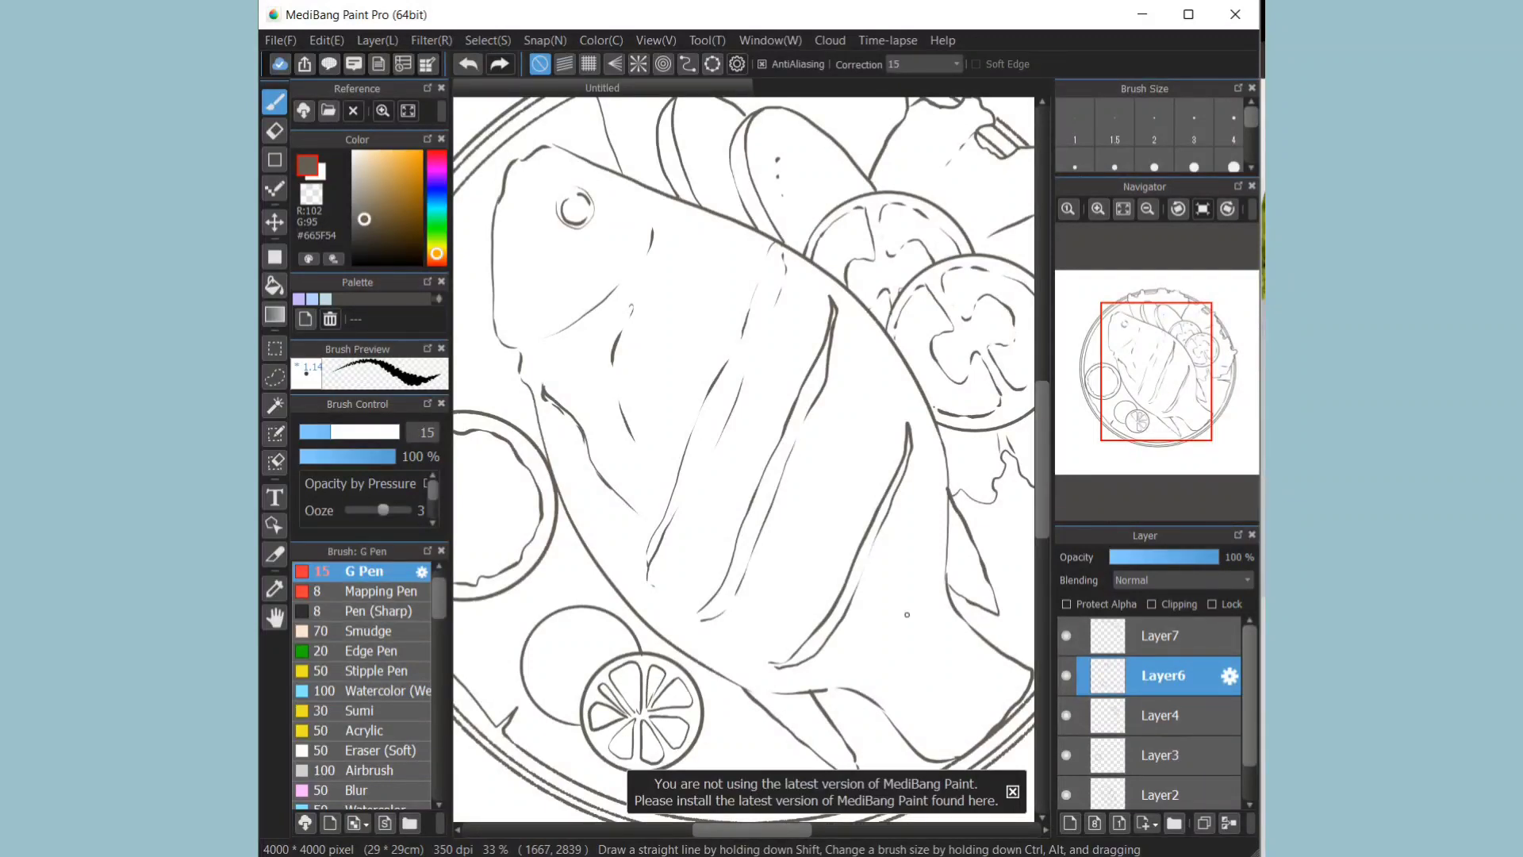
Step: Finish the front citrus slice's wedges and draw matching wedge segments inside the rear citrus slice
{"action": "key", "text": "ctrl+z"}
{"action": "key", "text": "ctrl+z"}
{"action": "mouse_move", "coordinate": [632, 714]}
{"action": "left_mouse_down"}
{"action": "mouse_move", "coordinate": [597, 704]}
{"action": "mouse_move", "coordinate": [634, 711]}
{"action": "mouse_move", "coordinate": [595, 719]}
{"action": "left_mouse_up"}
{"action": "mouse_move", "coordinate": [554, 626]}
{"action": "left_mouse_down"}
{"action": "mouse_move", "coordinate": [576, 661]}
{"action": "mouse_move", "coordinate": [554, 626]}
{"action": "left_mouse_up"}
{"action": "mouse_move", "coordinate": [586, 665]}
{"action": "left_mouse_down"}
{"action": "mouse_move", "coordinate": [614, 627]}
{"action": "mouse_move", "coordinate": [543, 691]}
{"action": "mouse_move", "coordinate": [594, 671]}
{"action": "left_mouse_up"}
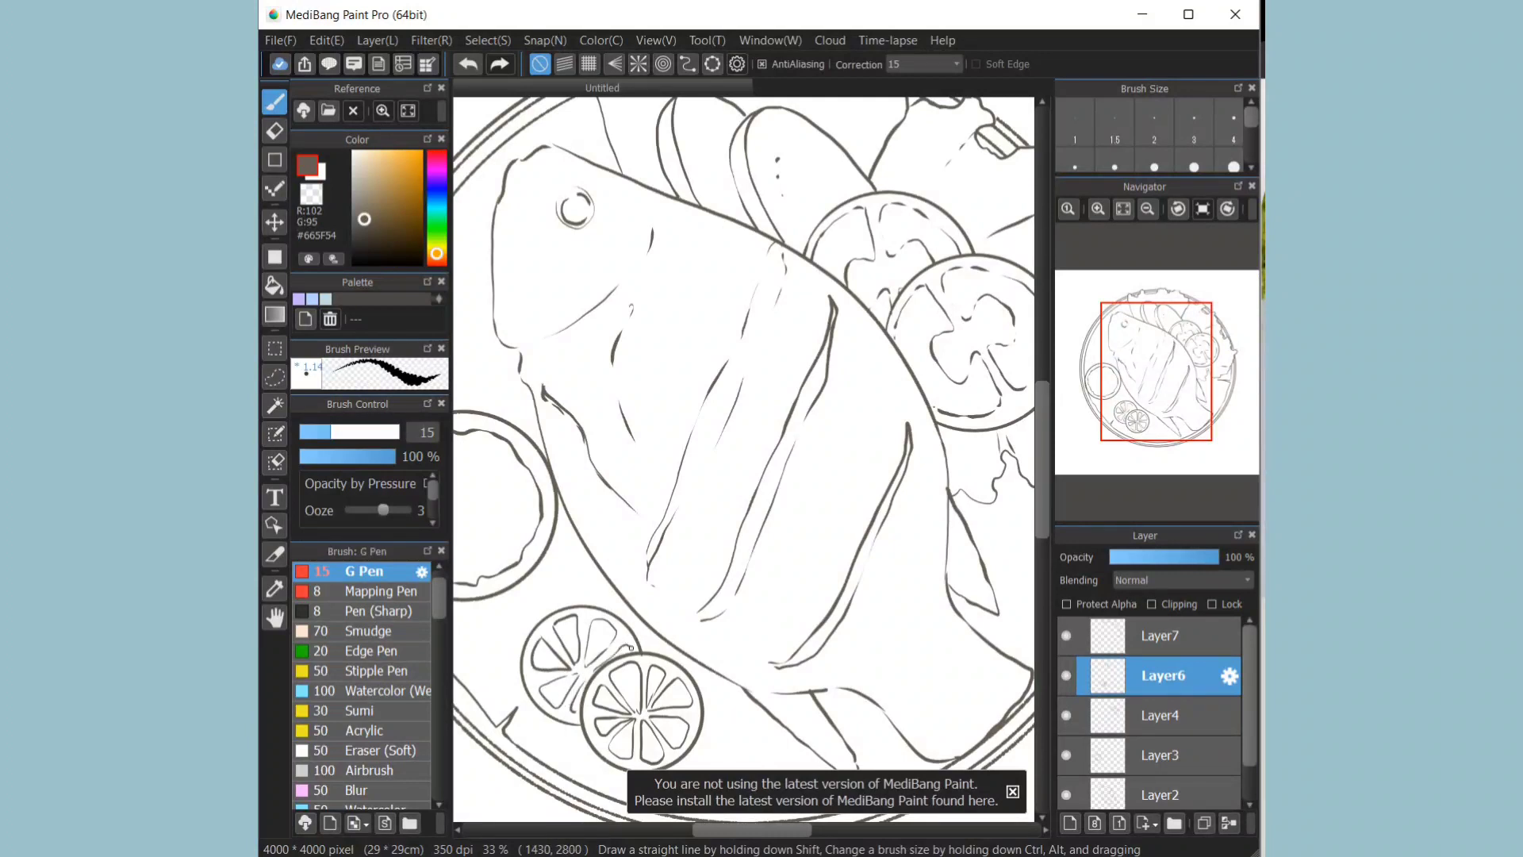
{"action": "left_click", "coordinate": [1123, 209]}
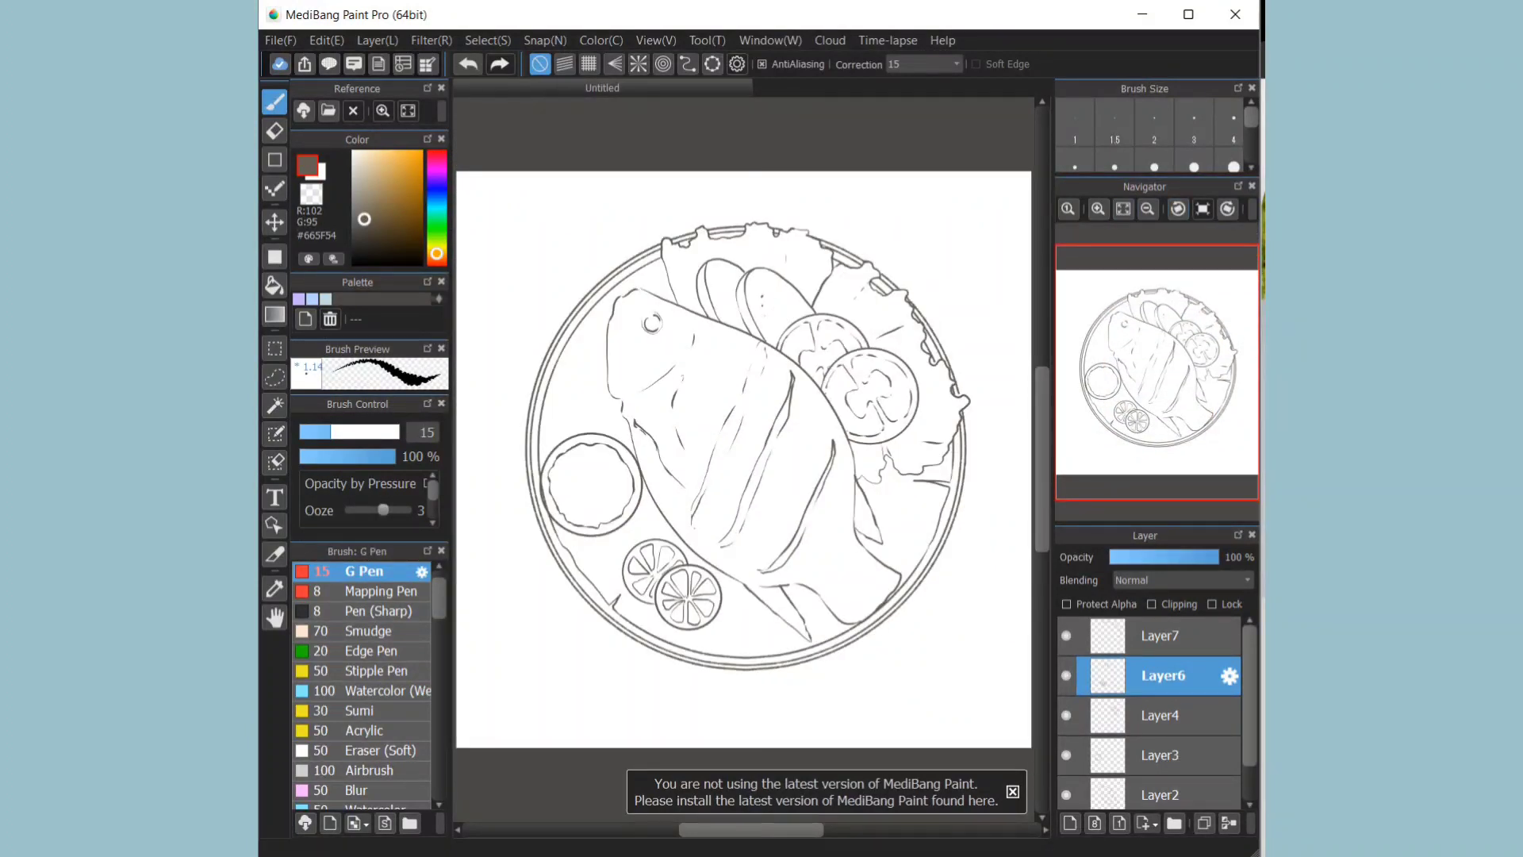
Step: Move all the line-art layers into a new folder and add a second folder for the colours
{"action": "left_click", "coordinate": [1160, 636]}
{"action": "left_click", "coordinate": [1174, 824]}
{"action": "left_click_drag", "start_coordinate": [1160, 676], "coordinate": [1161, 637]}
{"action": "left_click_drag", "start_coordinate": [1161, 716], "coordinate": [1160, 659]}
{"action": "scroll", "coordinate": [1160, 714], "scroll_direction": "down", "scroll_amount": 1}
{"action": "left_click_drag", "start_coordinate": [1161, 755], "coordinate": [1161, 675]}
{"action": "left_click_drag", "start_coordinate": [1161, 772], "coordinate": [1161, 728]}
{"action": "left_click", "coordinate": [1174, 824]}
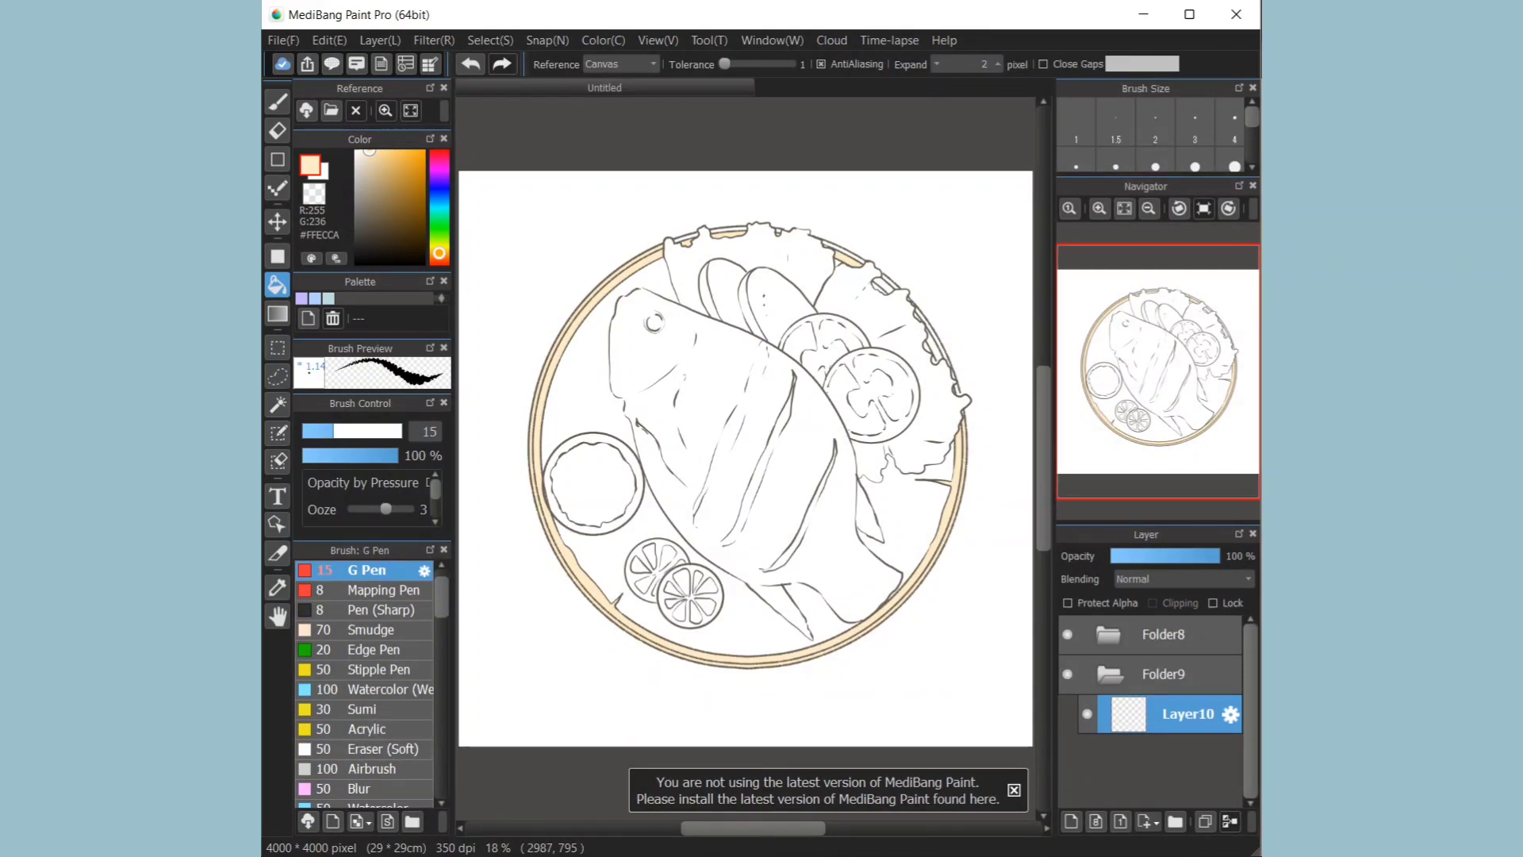
Step: Fill the plate rim beside the lettuce with cream #FFECCA, undo the last fill and brush the narrow rim gap in cream
{"action": "left_click", "coordinate": [935, 349]}
{"action": "left_click", "coordinate": [956, 385]}
{"action": "key", "text": "ctrl+z"}
{"action": "left_click", "coordinate": [277, 101]}
{"action": "scroll", "coordinate": [770, 654], "scroll_direction": "up", "scroll_amount": 2}
{"action": "left_click_drag", "start_coordinate": [789, 829], "coordinate": [859, 828]}
{"action": "left_click_drag", "start_coordinate": [788, 321], "coordinate": [794, 339]}
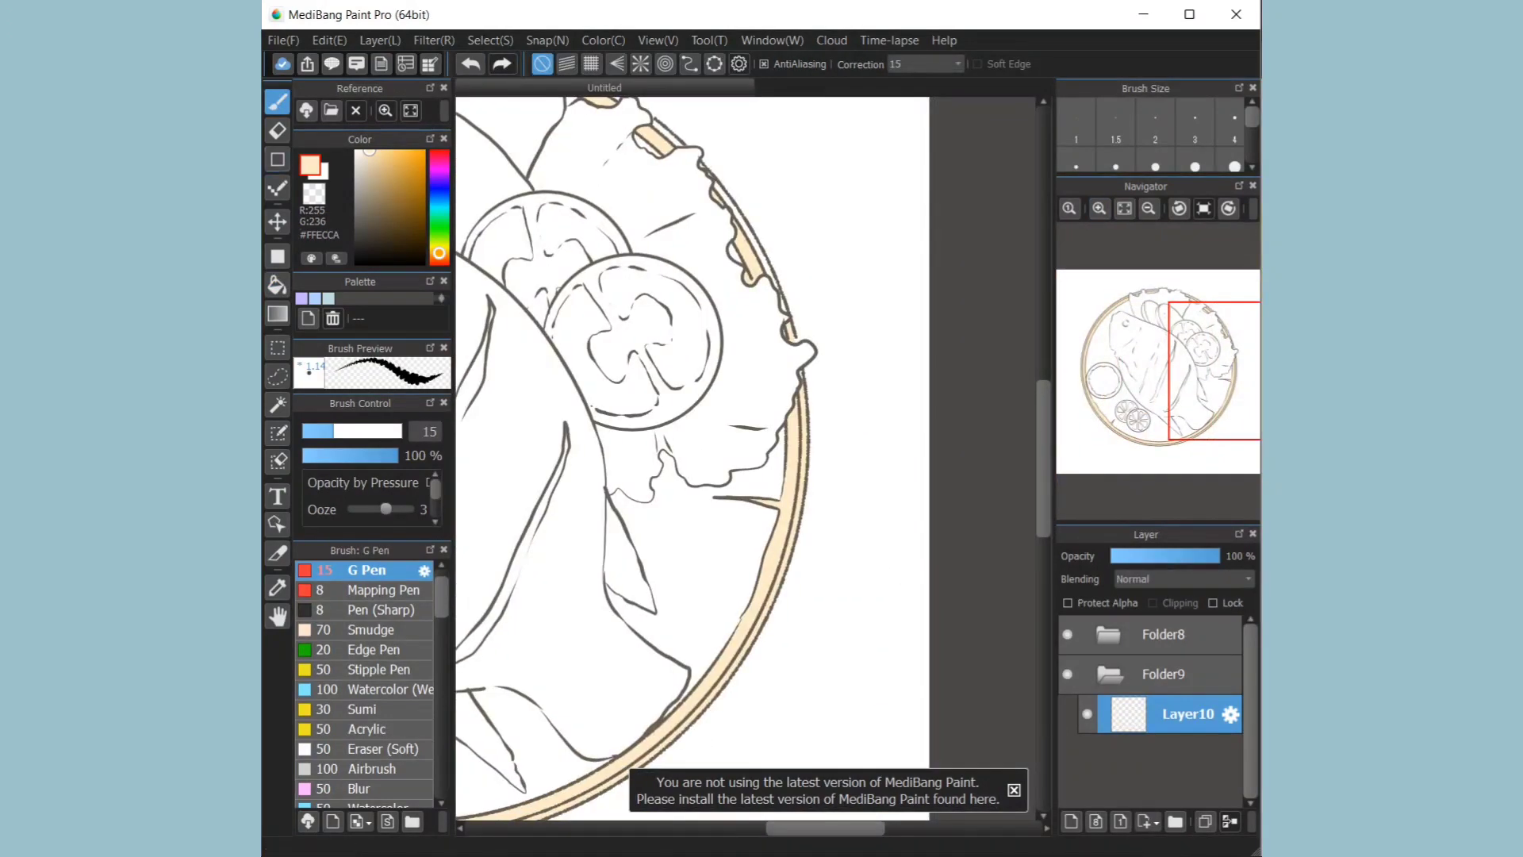
Step: Fill the remaining rim pieces between the lettuce ruffles with cream #FFECCA
{"action": "left_click", "coordinate": [278, 285]}
{"action": "left_click", "coordinate": [766, 266]}
{"action": "left_click_drag", "start_coordinate": [1043, 459], "coordinate": [1043, 402]}
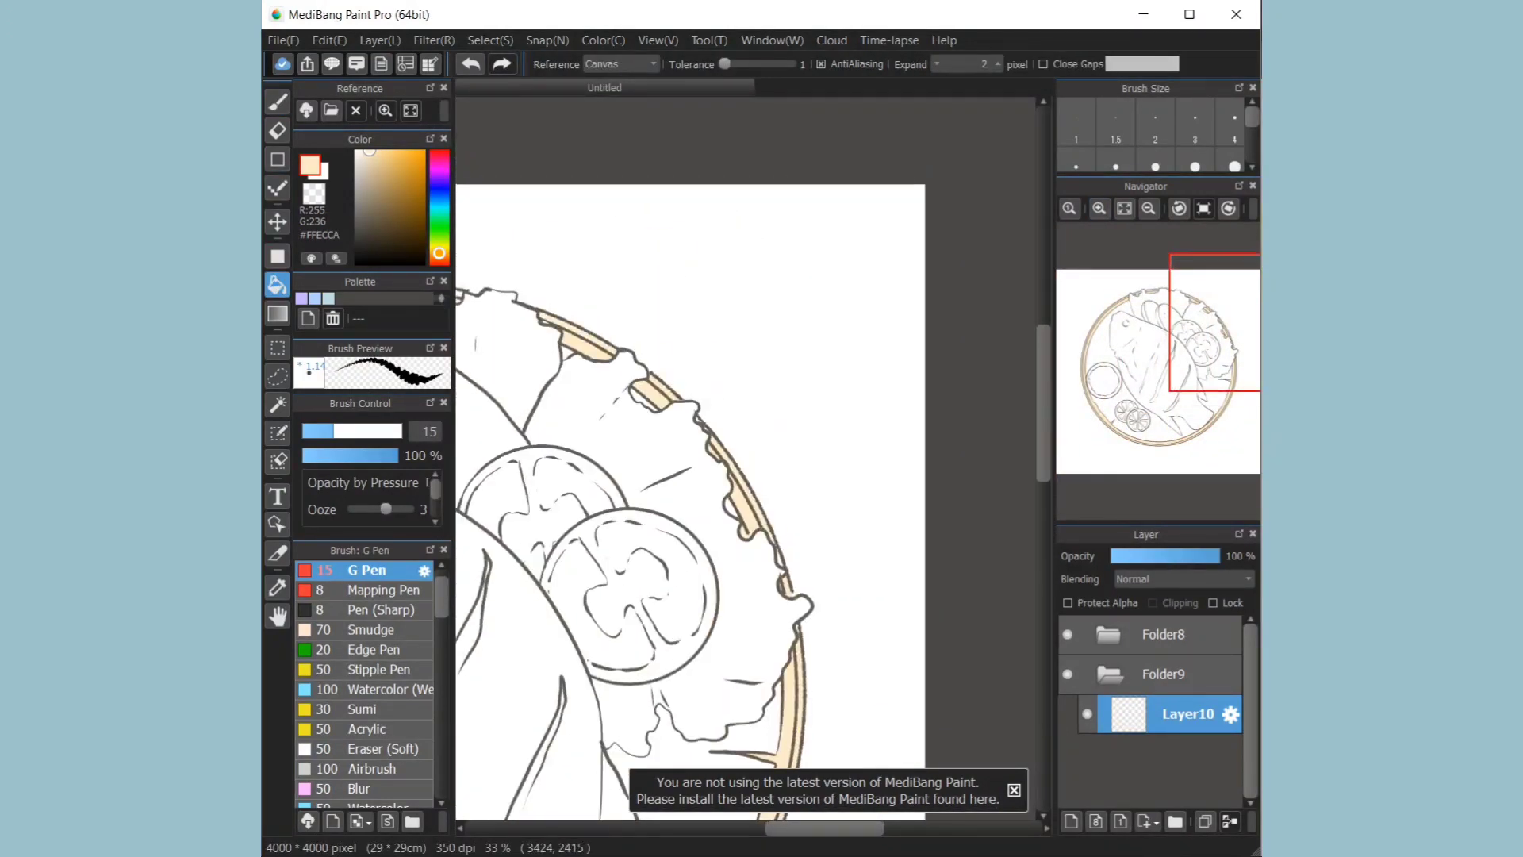
{"action": "left_click_drag", "start_coordinate": [825, 829], "coordinate": [776, 828]}
{"action": "left_click", "coordinate": [522, 304]}
{"action": "left_click", "coordinate": [1124, 209]}
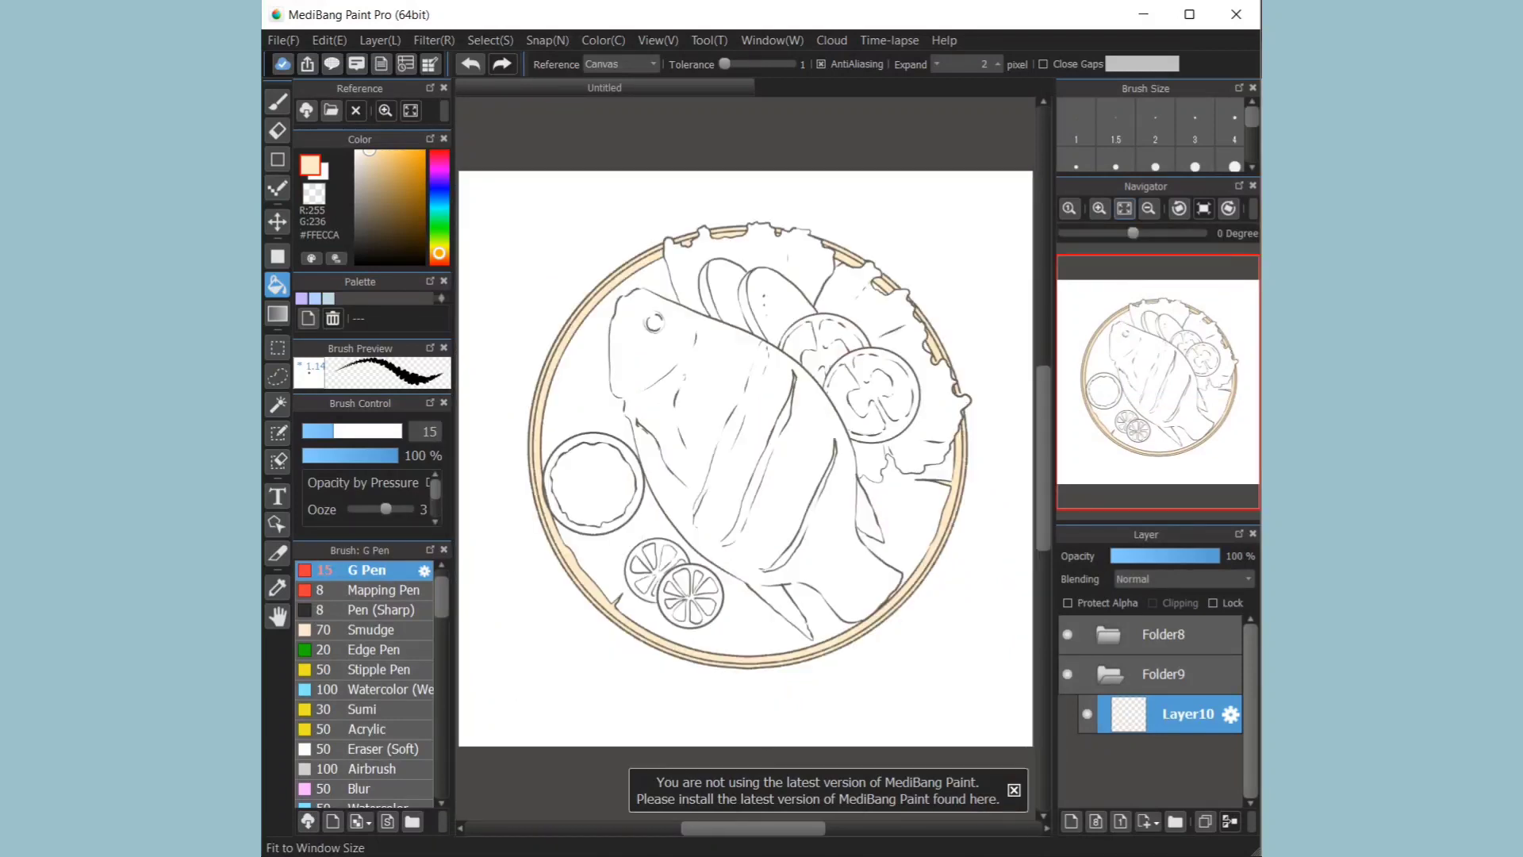
Step: Add a layer and fill the plate's interior, including the area beside the tail, with olive green #99A464
{"action": "left_click", "coordinate": [1071, 821]}
{"action": "left_click", "coordinate": [367, 224]}
{"action": "left_click", "coordinate": [440, 235]}
{"action": "left_click", "coordinate": [374, 201]}
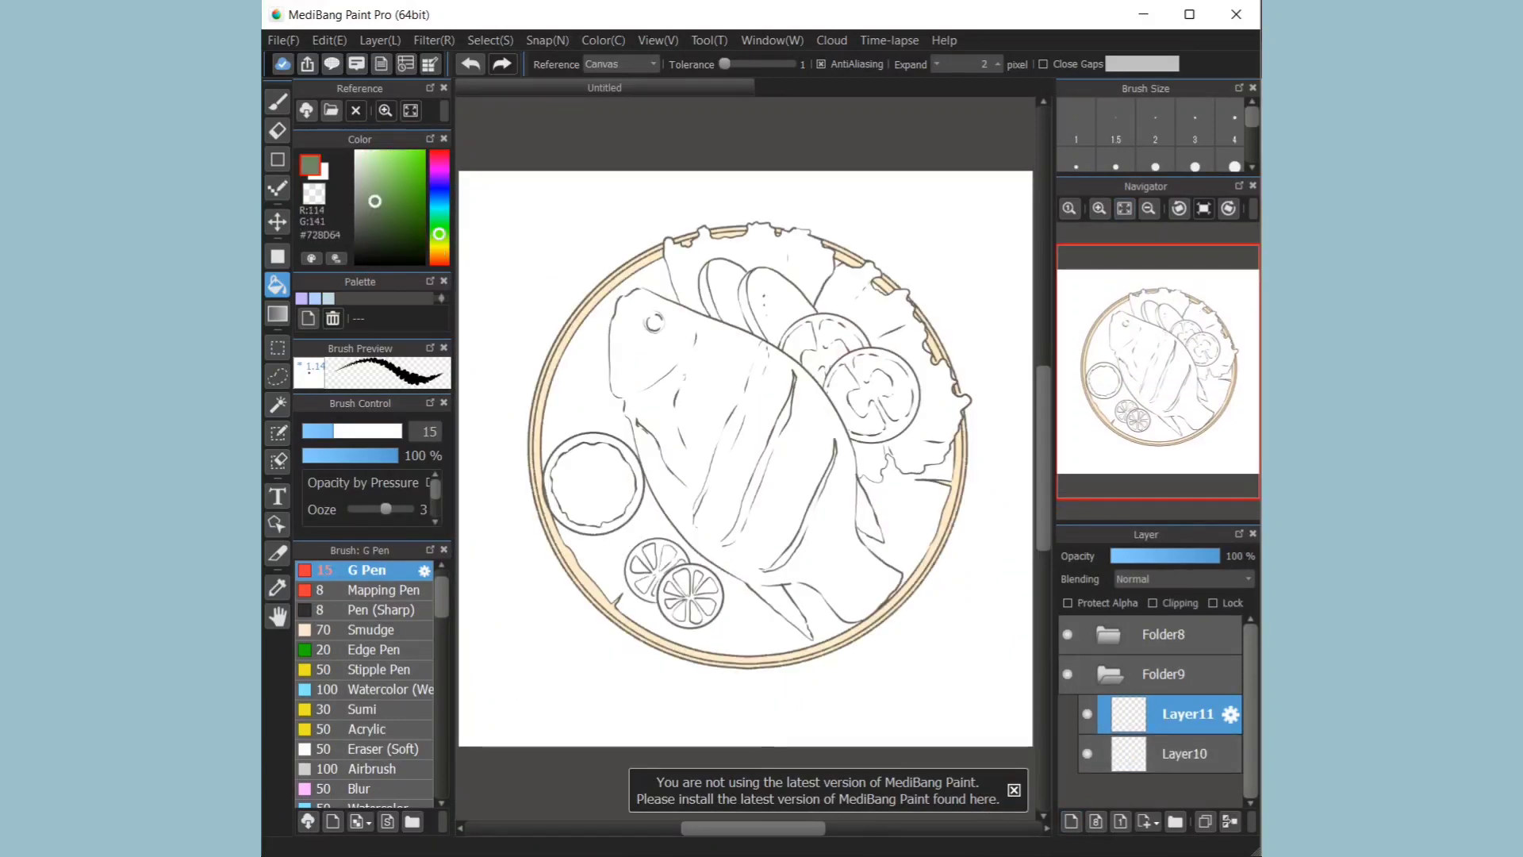
{"action": "left_click", "coordinate": [382, 191]}
{"action": "left_click_drag", "start_coordinate": [440, 235], "coordinate": [440, 243]}
{"action": "left_click", "coordinate": [612, 405]}
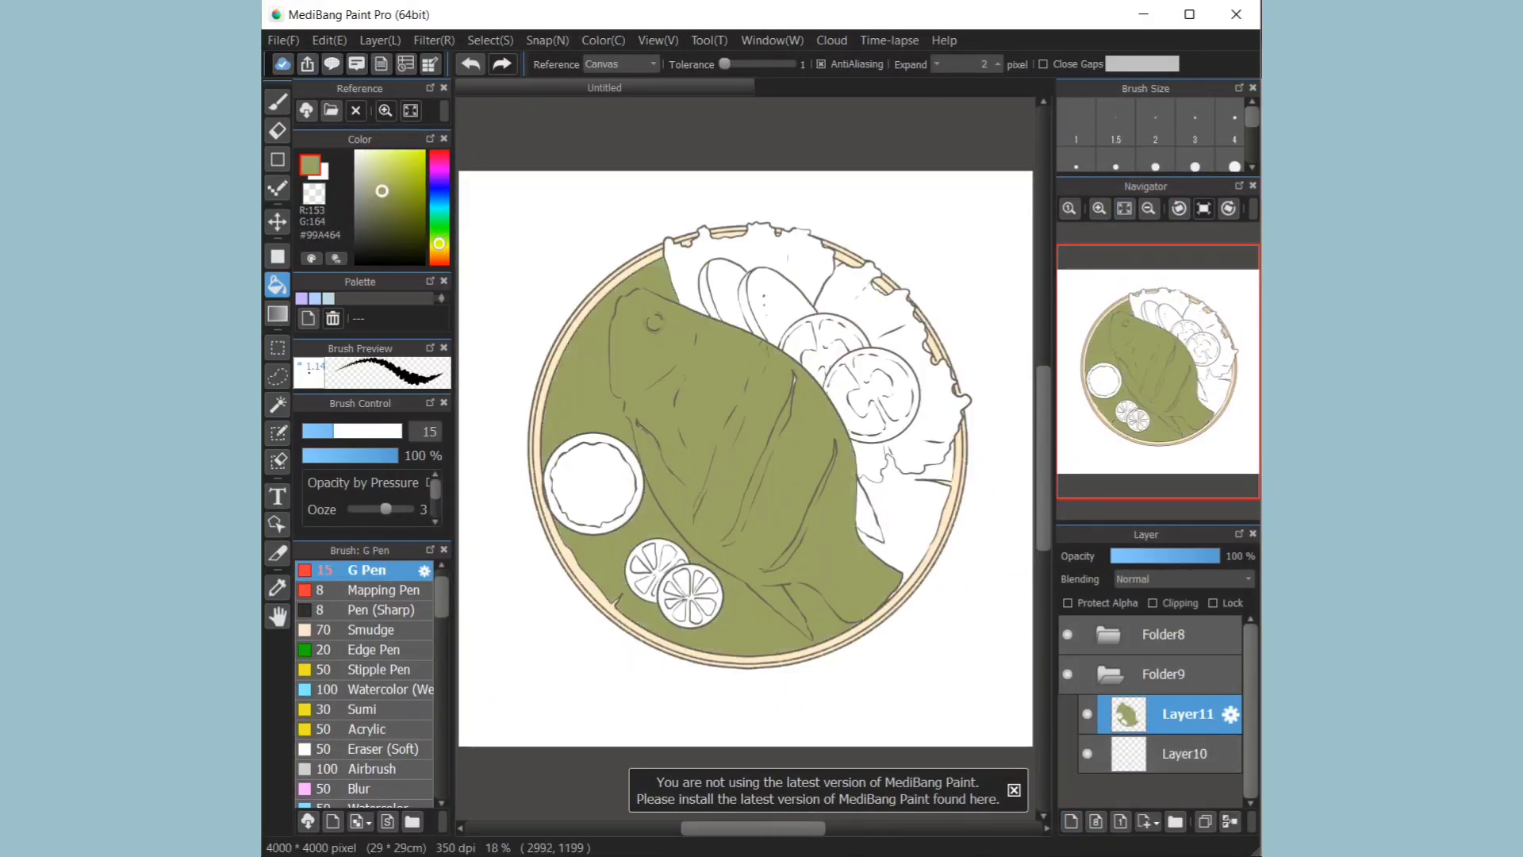
{"action": "left_click", "coordinate": [917, 496]}
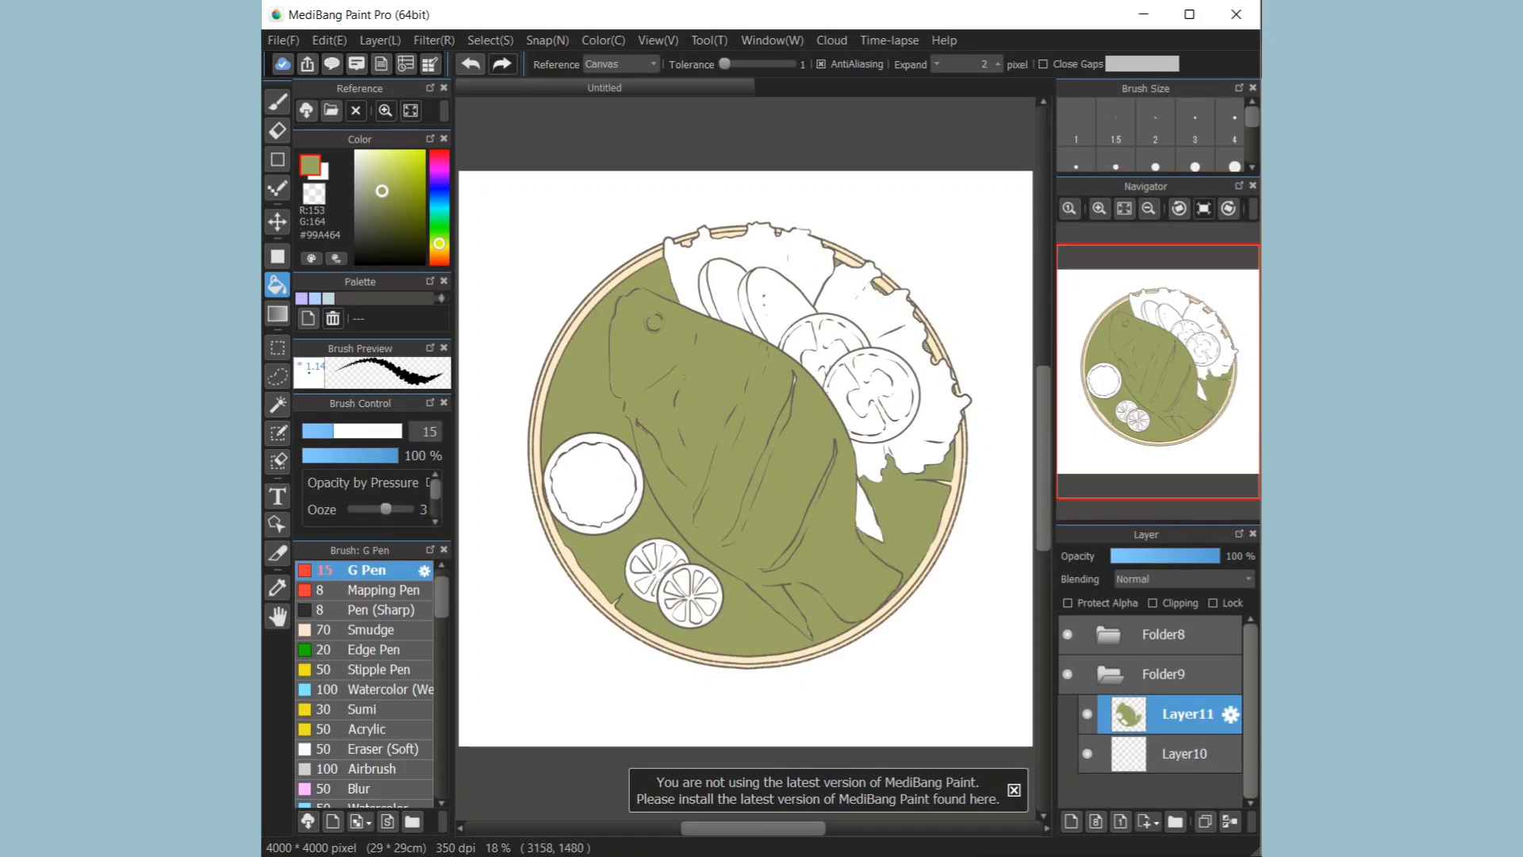
Step: Add a layer, close the gaps in the fish's outline with orange #DC8F47 and fill the fish with the same colour
{"action": "key", "text": "ctrl+shift+n"}
{"action": "left_click", "coordinate": [438, 257]}
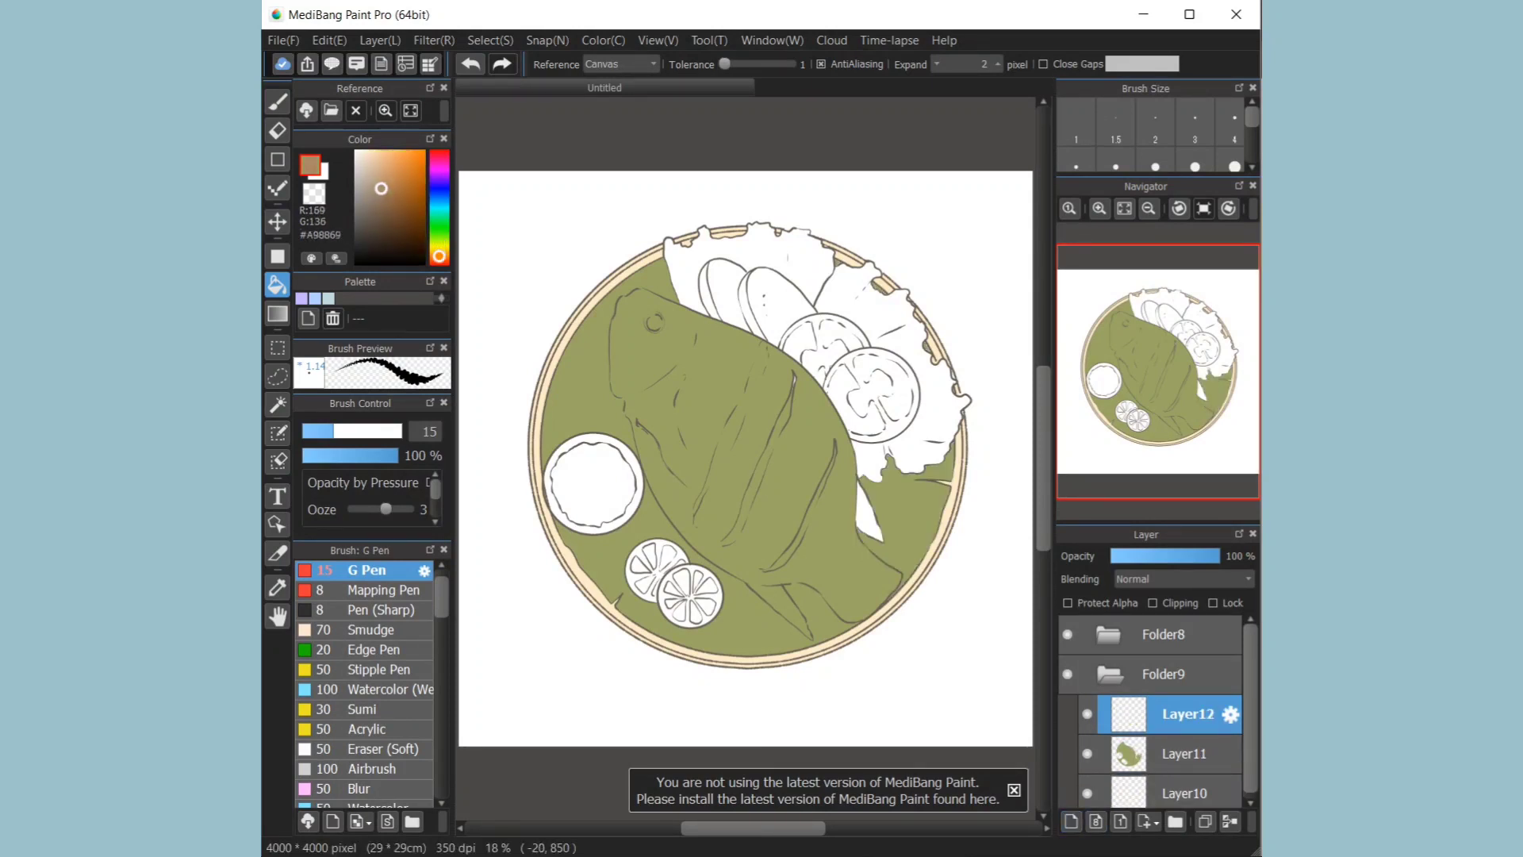
{"action": "left_click_drag", "start_coordinate": [383, 189], "coordinate": [403, 166]}
{"action": "left_click", "coordinate": [277, 102]}
{"action": "left_click", "coordinate": [1099, 209]}
{"action": "left_click", "coordinate": [1098, 209]}
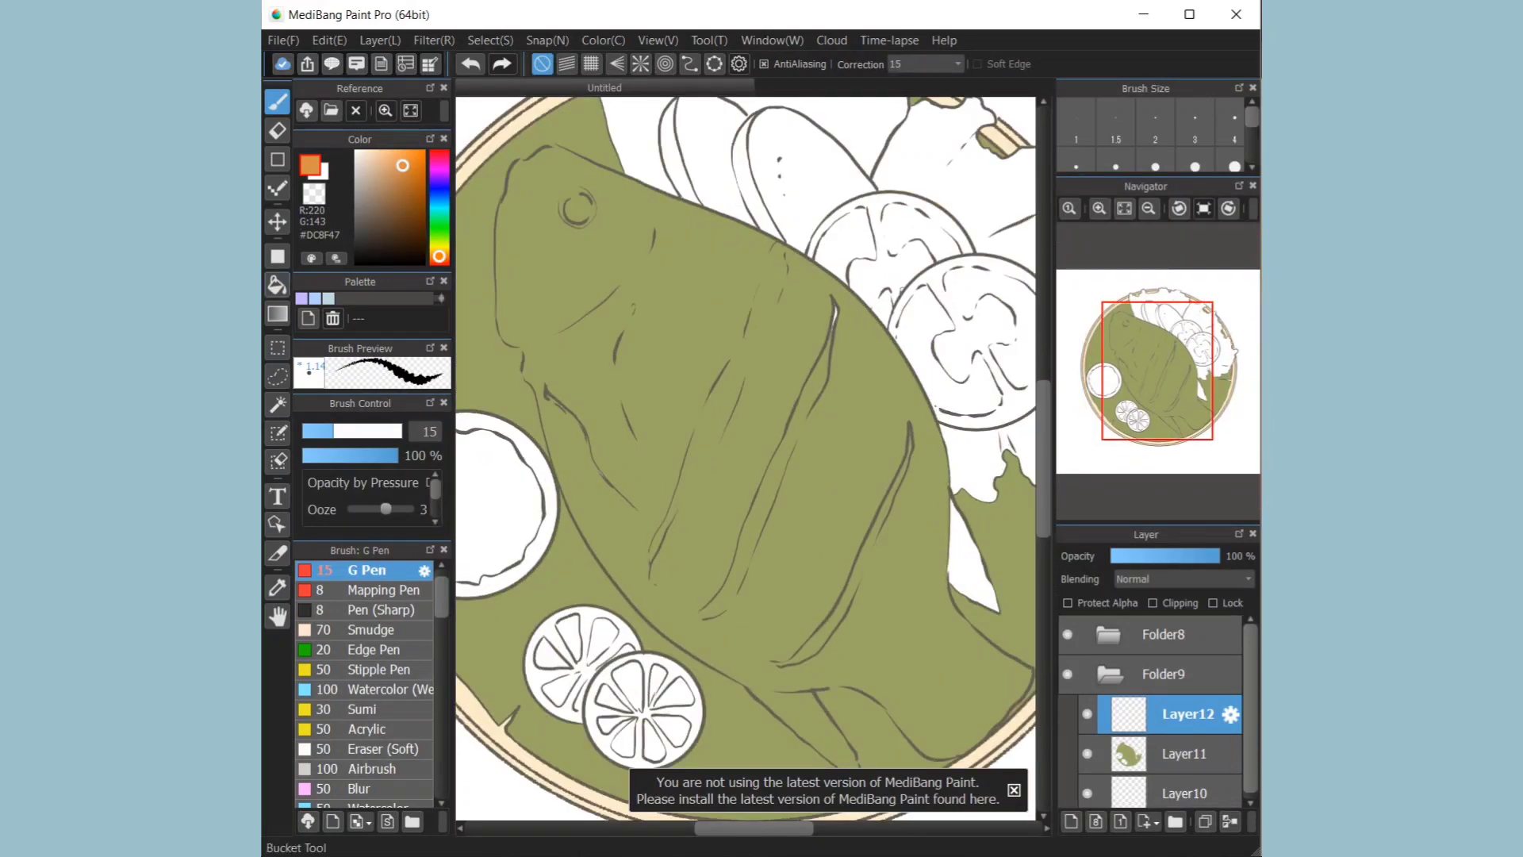
{"action": "left_click_drag", "start_coordinate": [497, 306], "coordinate": [506, 340]}
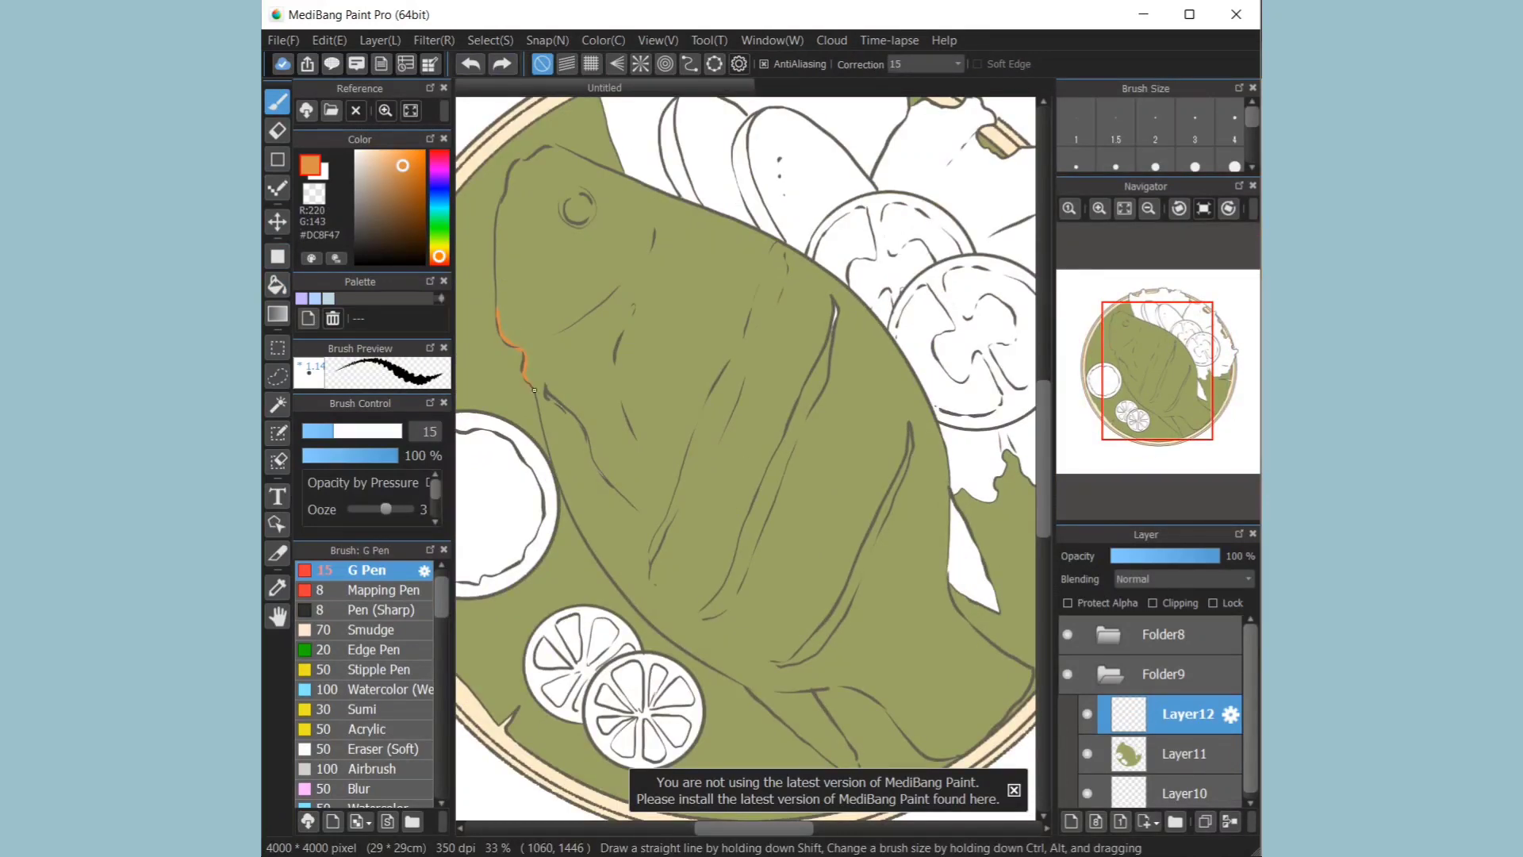
{"action": "left_click_drag", "start_coordinate": [1044, 492], "coordinate": [1044, 457]}
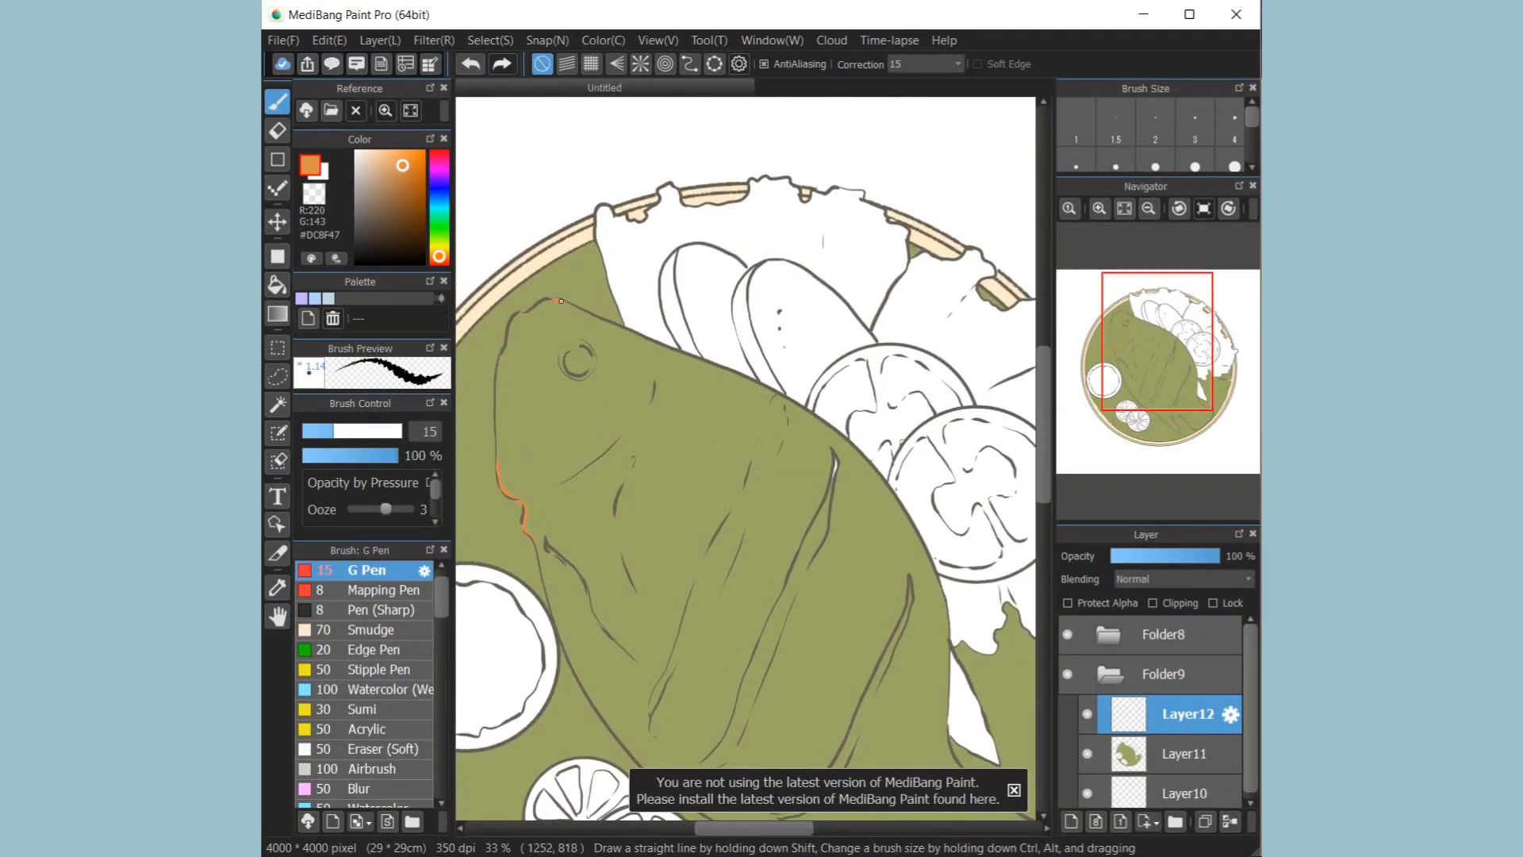
{"action": "left_click", "coordinate": [277, 285]}
{"action": "left_click", "coordinate": [643, 406]}
{"action": "left_click", "coordinate": [277, 102]}
{"action": "left_click", "coordinate": [1125, 209]}
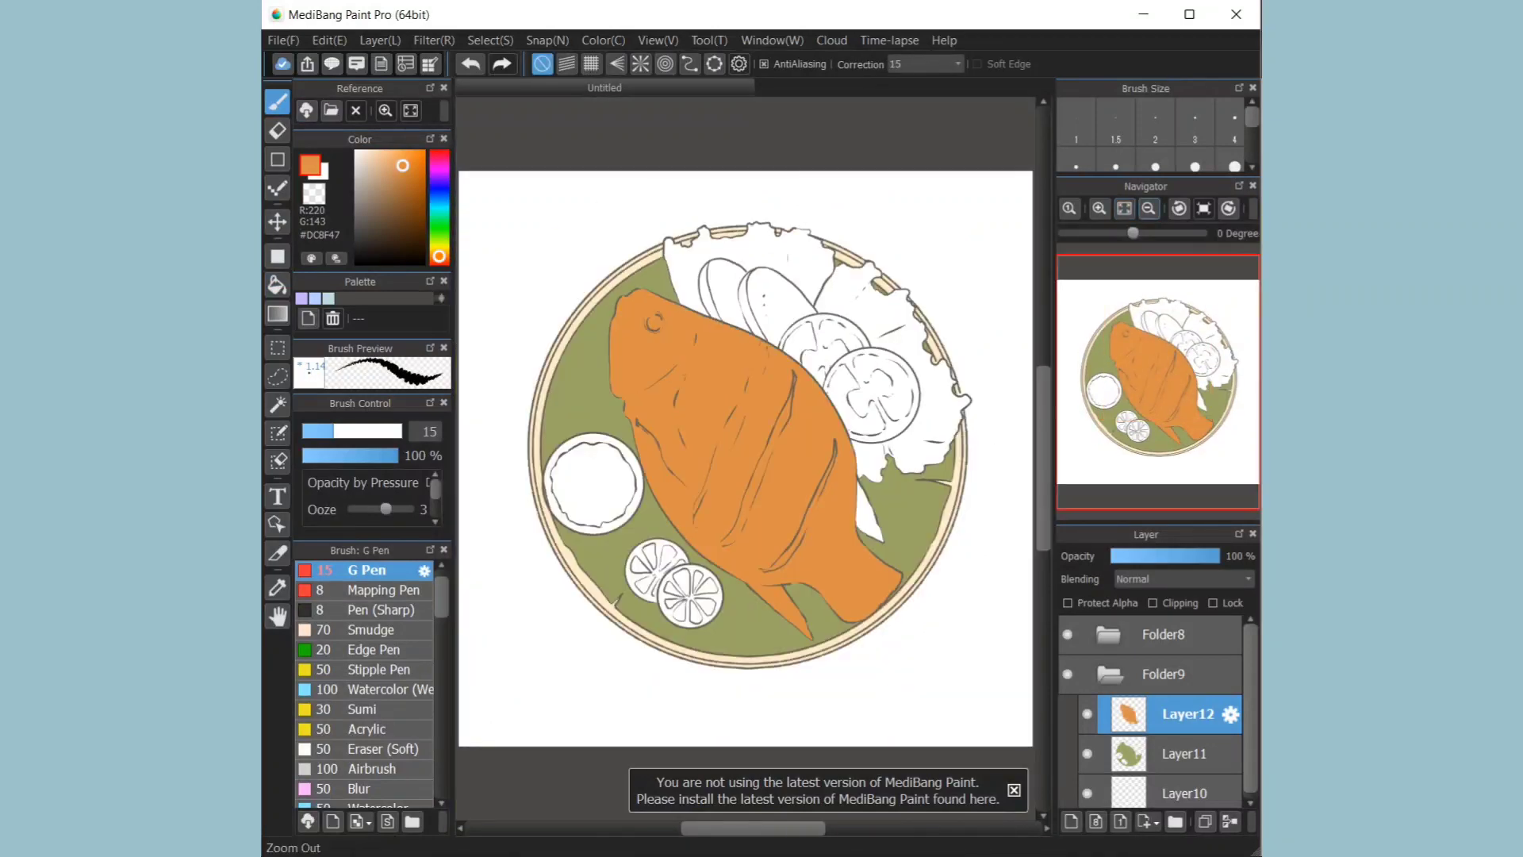
Step: Turn on Protect Alpha for Layer11 and recolour the plate's interior with darker green #7E8B55
{"action": "left_click", "coordinate": [1187, 754]}
{"action": "right_click", "coordinate": [579, 407]}
{"action": "left_click", "coordinate": [382, 201]}
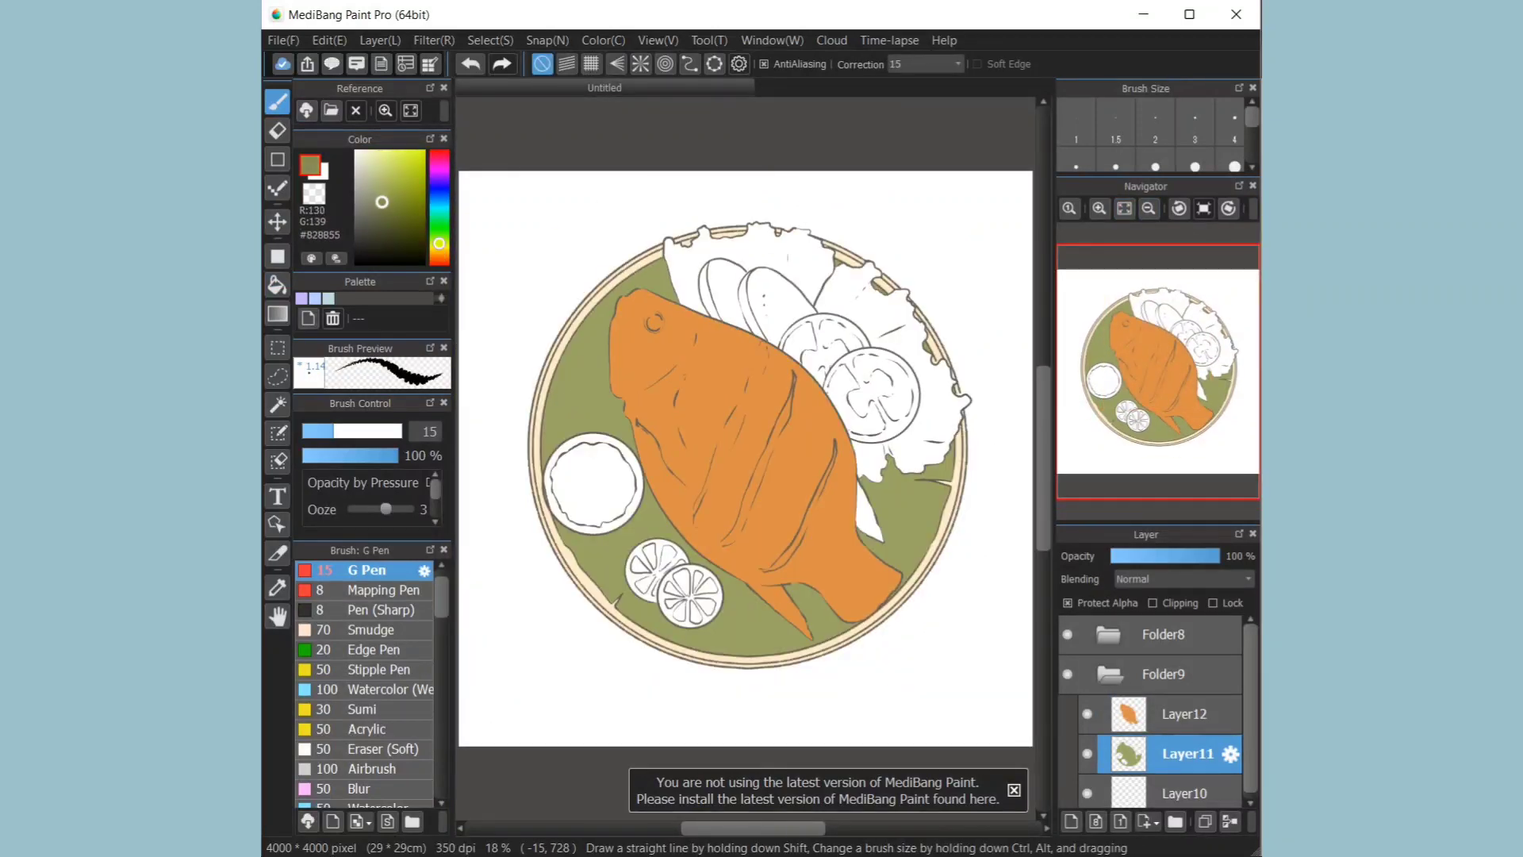
{"action": "left_click", "coordinate": [278, 256]}
{"action": "scroll", "coordinate": [478, 196], "scroll_direction": "down", "scroll_amount": 1}
{"action": "left_click_drag", "start_coordinate": [479, 196], "coordinate": [1033, 671]}
Step: Add an empty layer above Layer12 and fill the fish's remaining white fin with orange #DC8F47 on Layer12
{"action": "left_click", "coordinate": [1184, 714]}
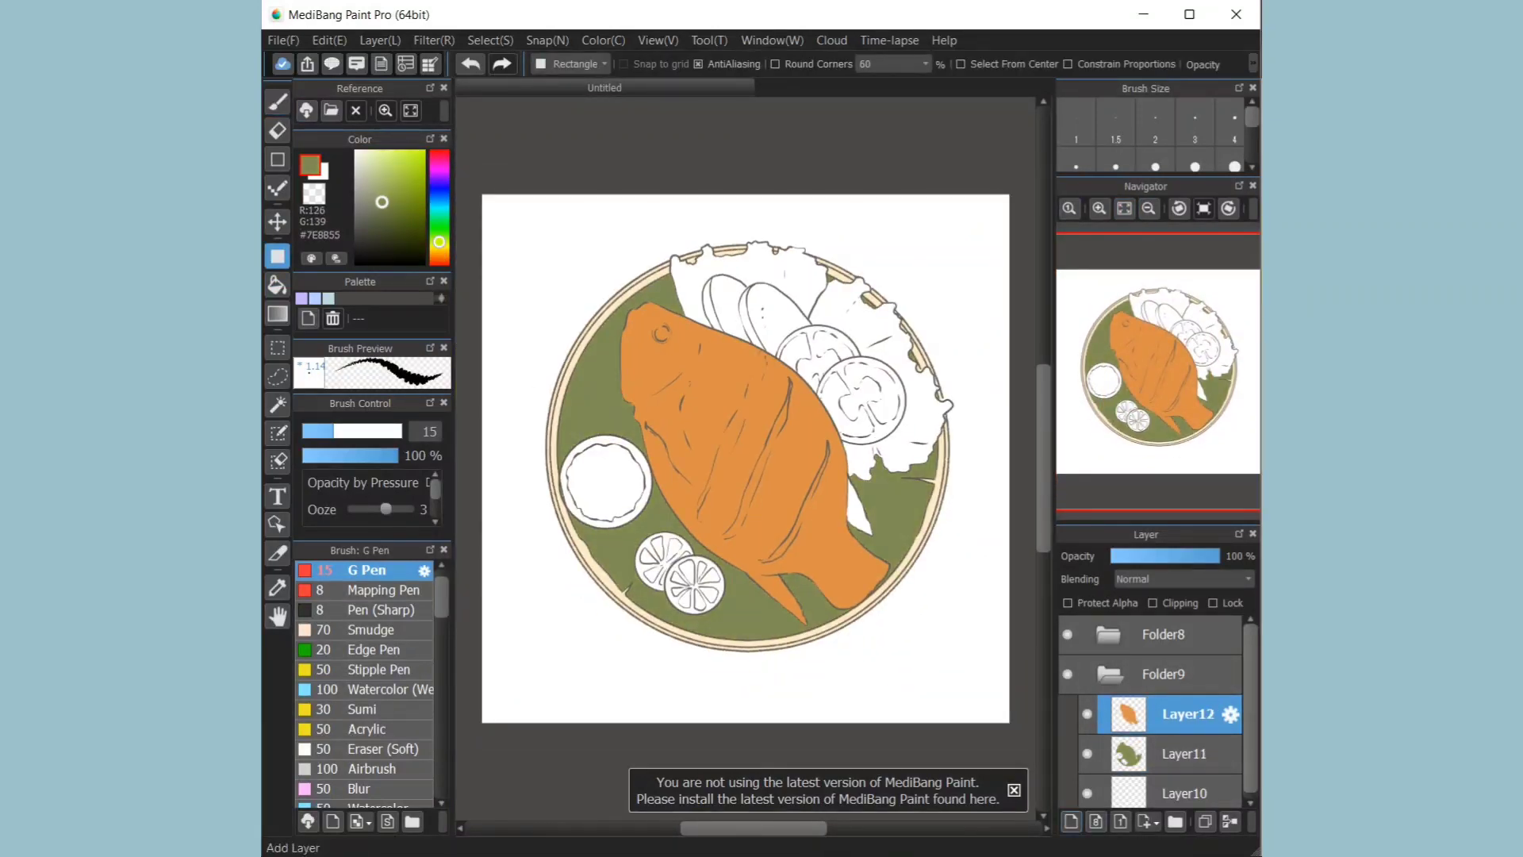
{"action": "left_click", "coordinate": [1071, 821]}
{"action": "left_click", "coordinate": [1099, 209]}
{"action": "left_click", "coordinate": [1184, 754]}
{"action": "right_click", "coordinate": [857, 548]}
{"action": "left_click", "coordinate": [278, 286]}
{"action": "left_click", "coordinate": [911, 534]}
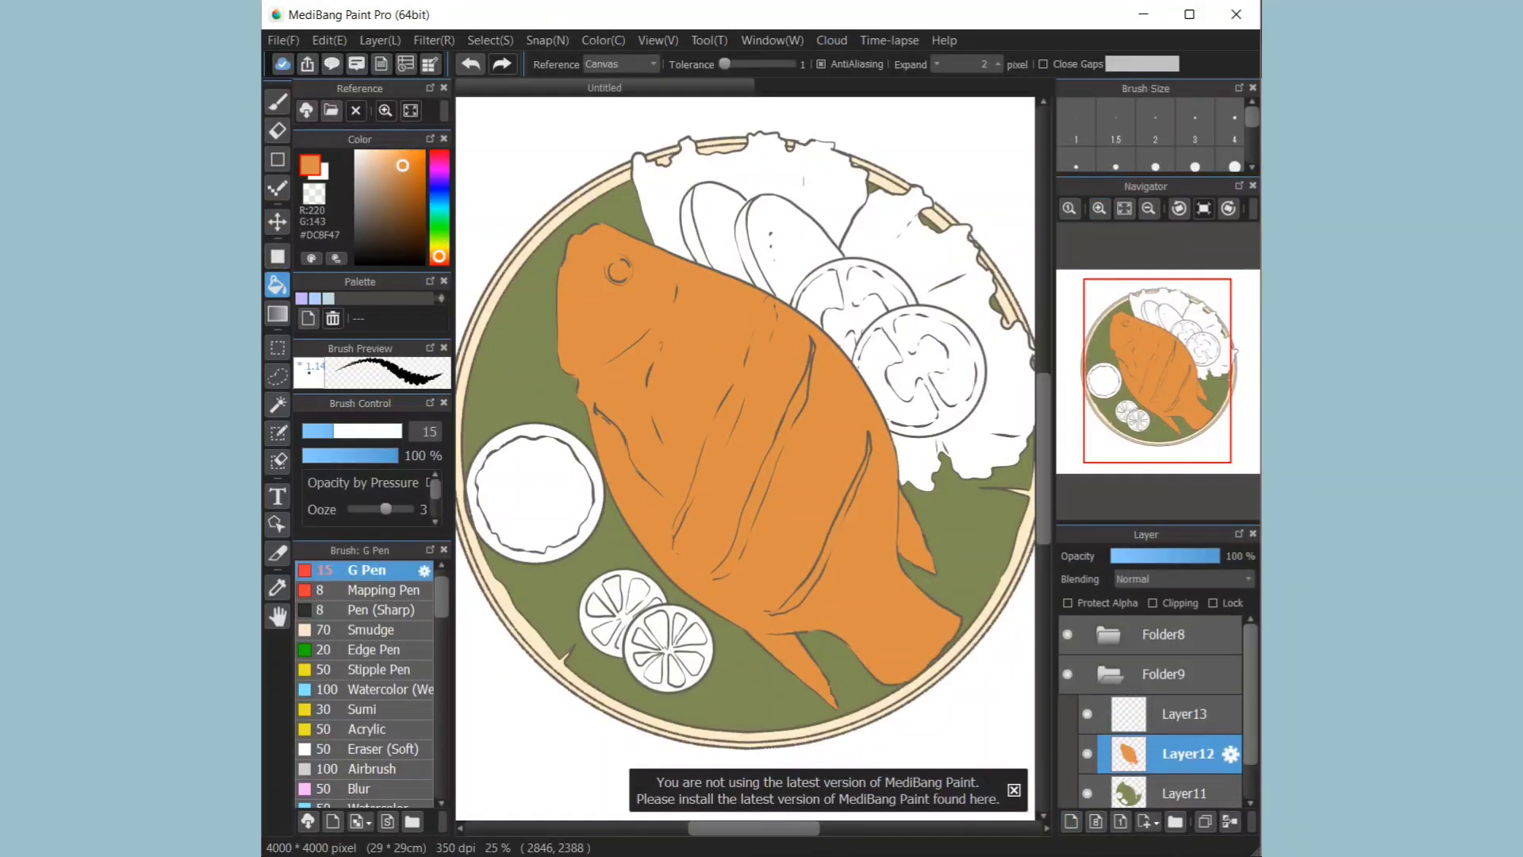
Step: Pick a light green, add another layer and arrange the stack with the fish layer above the two empty layers
{"action": "left_click", "coordinate": [1185, 794]}
{"action": "left_click", "coordinate": [440, 241]}
{"action": "left_click", "coordinate": [379, 166]}
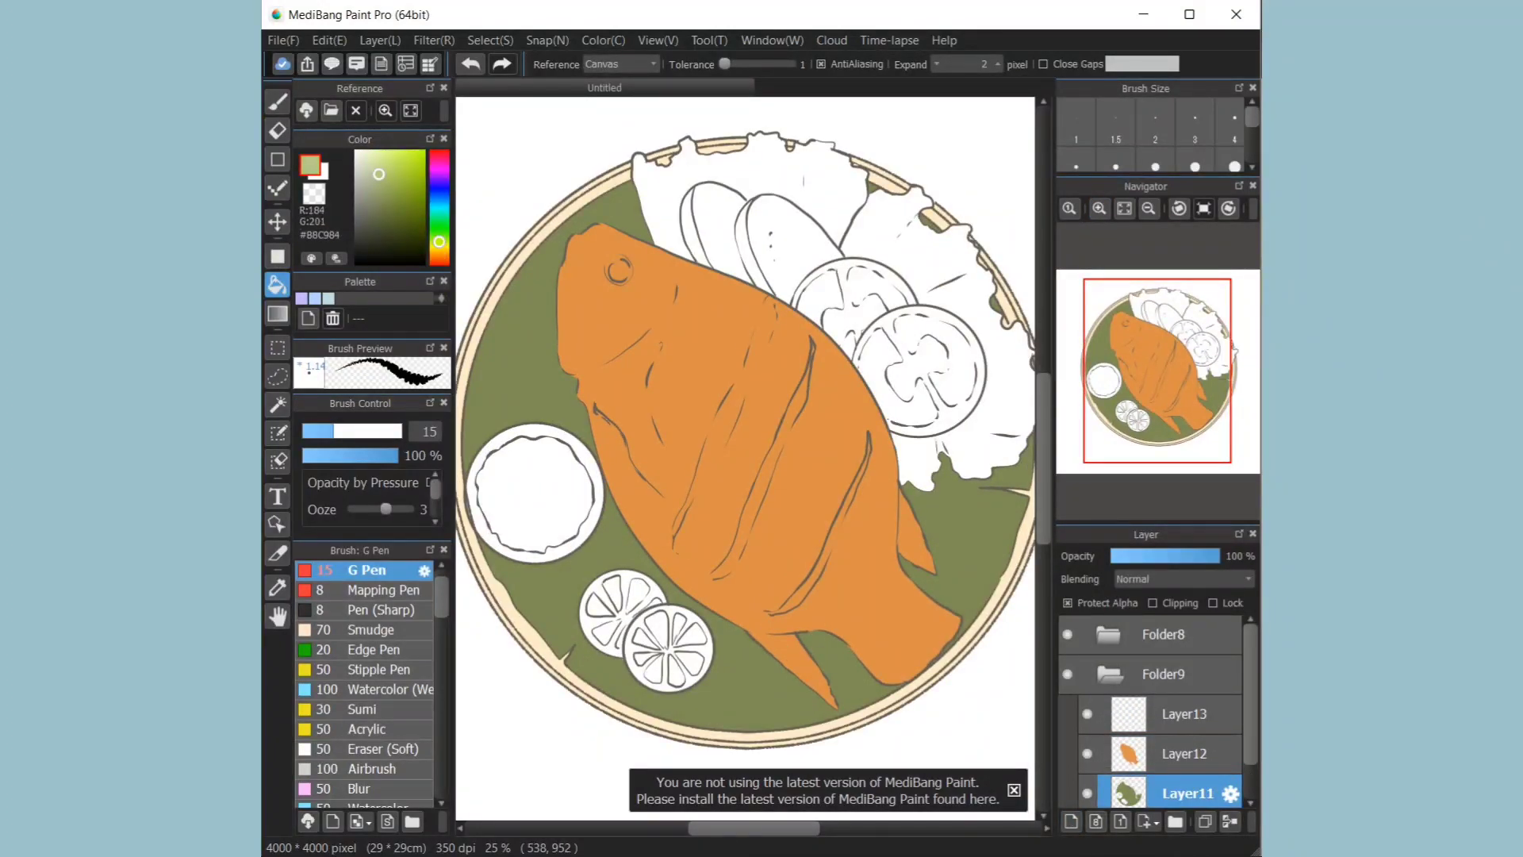
{"action": "left_click", "coordinate": [1185, 754]}
{"action": "left_click", "coordinate": [1071, 821]}
{"action": "left_click_drag", "start_coordinate": [1185, 754], "coordinate": [1185, 800]}
{"action": "left_click_drag", "start_coordinate": [1184, 754], "coordinate": [1184, 702]}
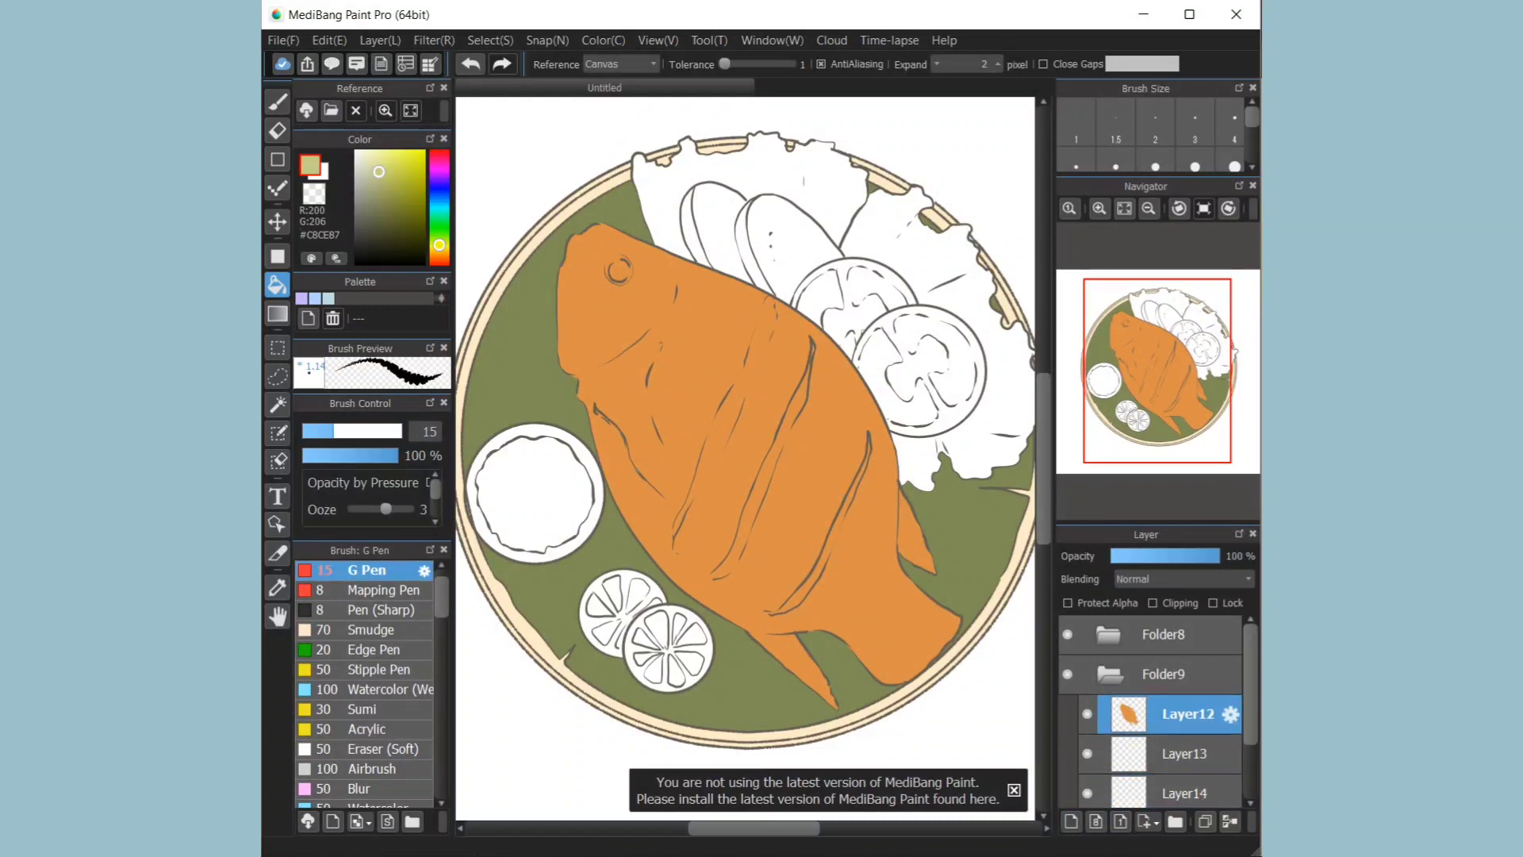
Step: Fill both lettuce areas on Layer13 with light yellow-green #C8CE87
{"action": "scroll", "coordinate": [1185, 714], "scroll_direction": "down", "scroll_amount": 1}
{"action": "left_click", "coordinate": [1185, 725]}
{"action": "left_click", "coordinate": [755, 197]}
{"action": "left_click", "coordinate": [895, 229]}
Step: Move Layer14 above Layer13 and colour the two cucumber slices with #9CAB6E edges and #C8CE87 faces
{"action": "left_click", "coordinate": [1185, 764]}
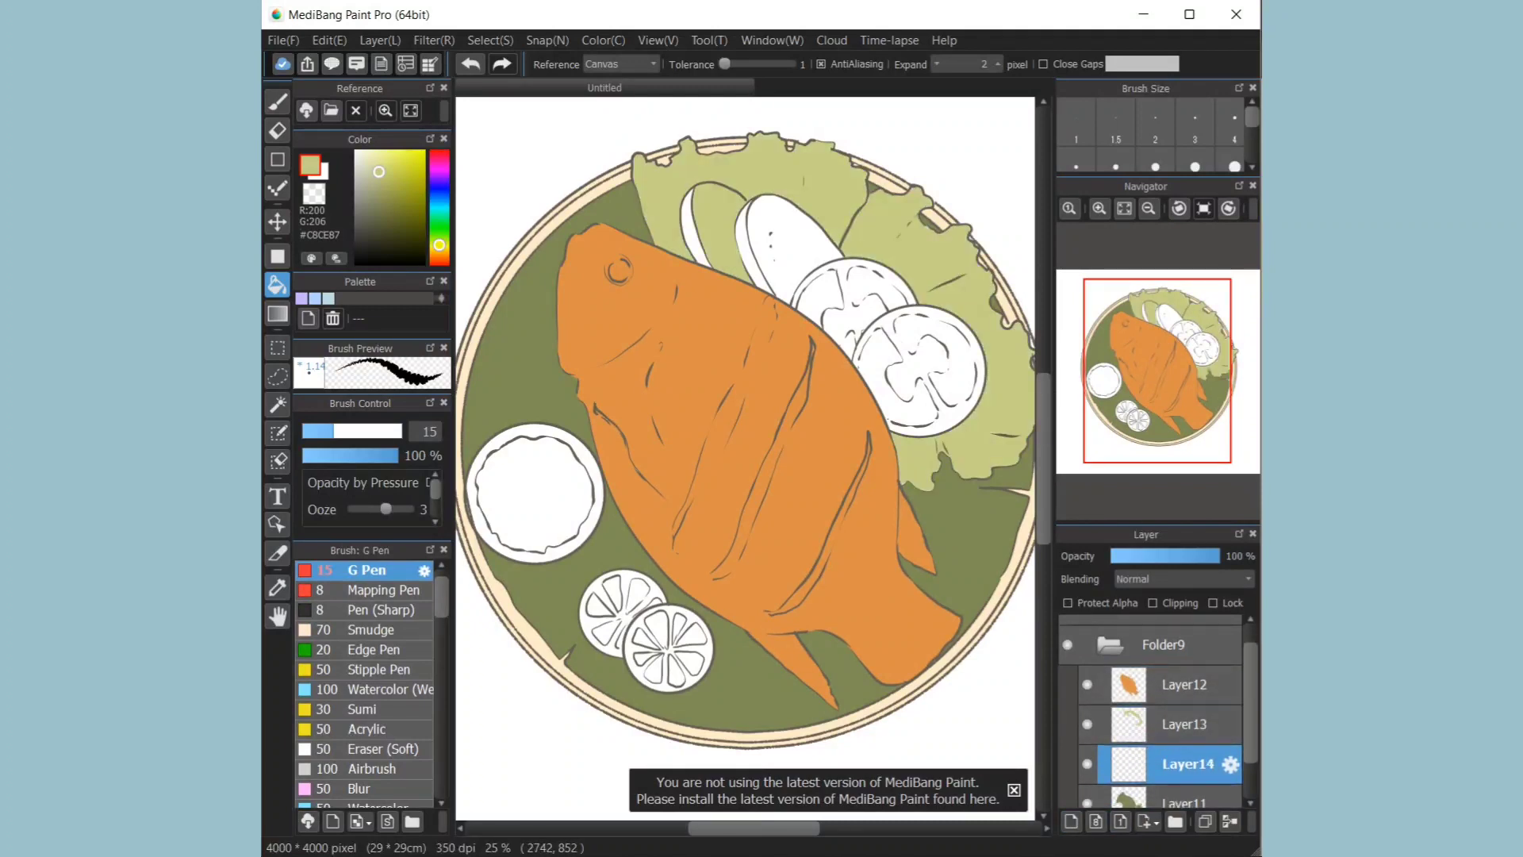
{"action": "left_click_drag", "start_coordinate": [1185, 764], "coordinate": [1185, 718]}
{"action": "left_click", "coordinate": [699, 230]}
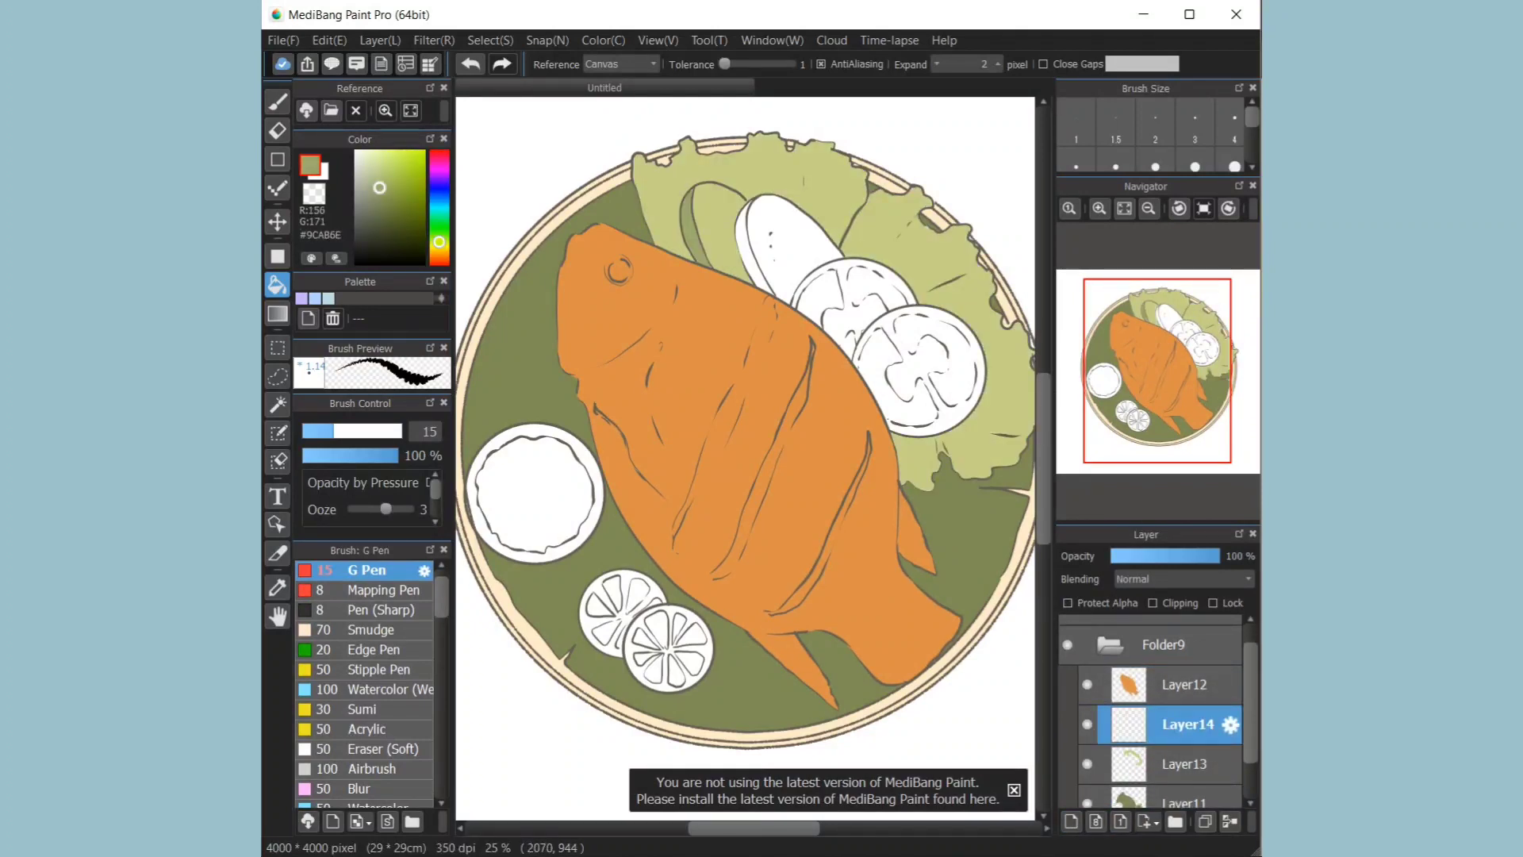
{"action": "left_click", "coordinate": [777, 262]}
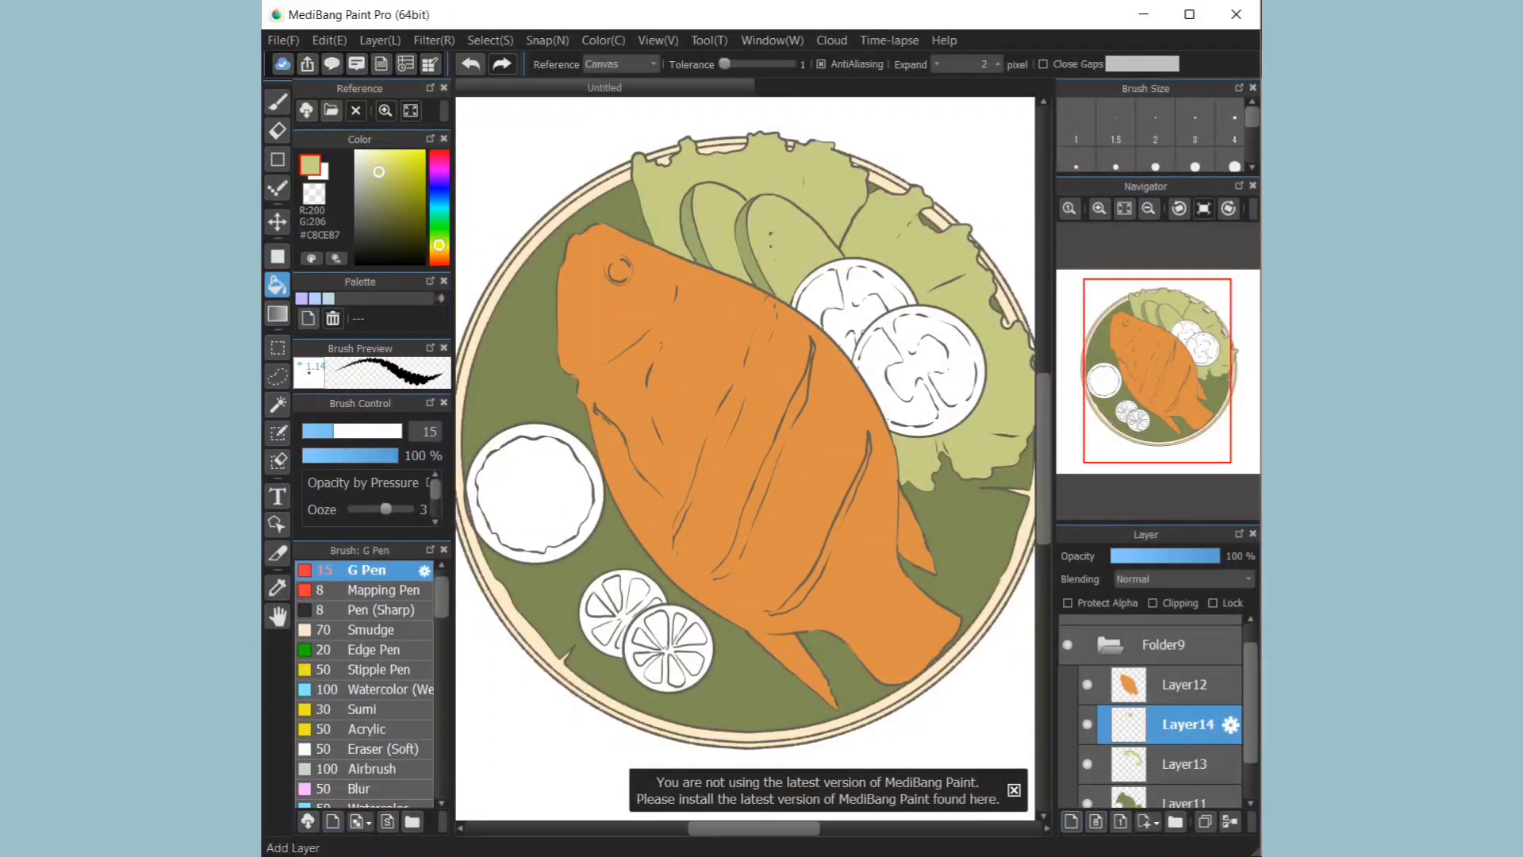
Step: Add a layer and fill both tomato slices with red-orange #DC6547
{"action": "left_click", "coordinate": [1071, 822]}
{"action": "left_click", "coordinate": [403, 166]}
{"action": "left_click_drag", "start_coordinate": [440, 246], "coordinate": [439, 260]}
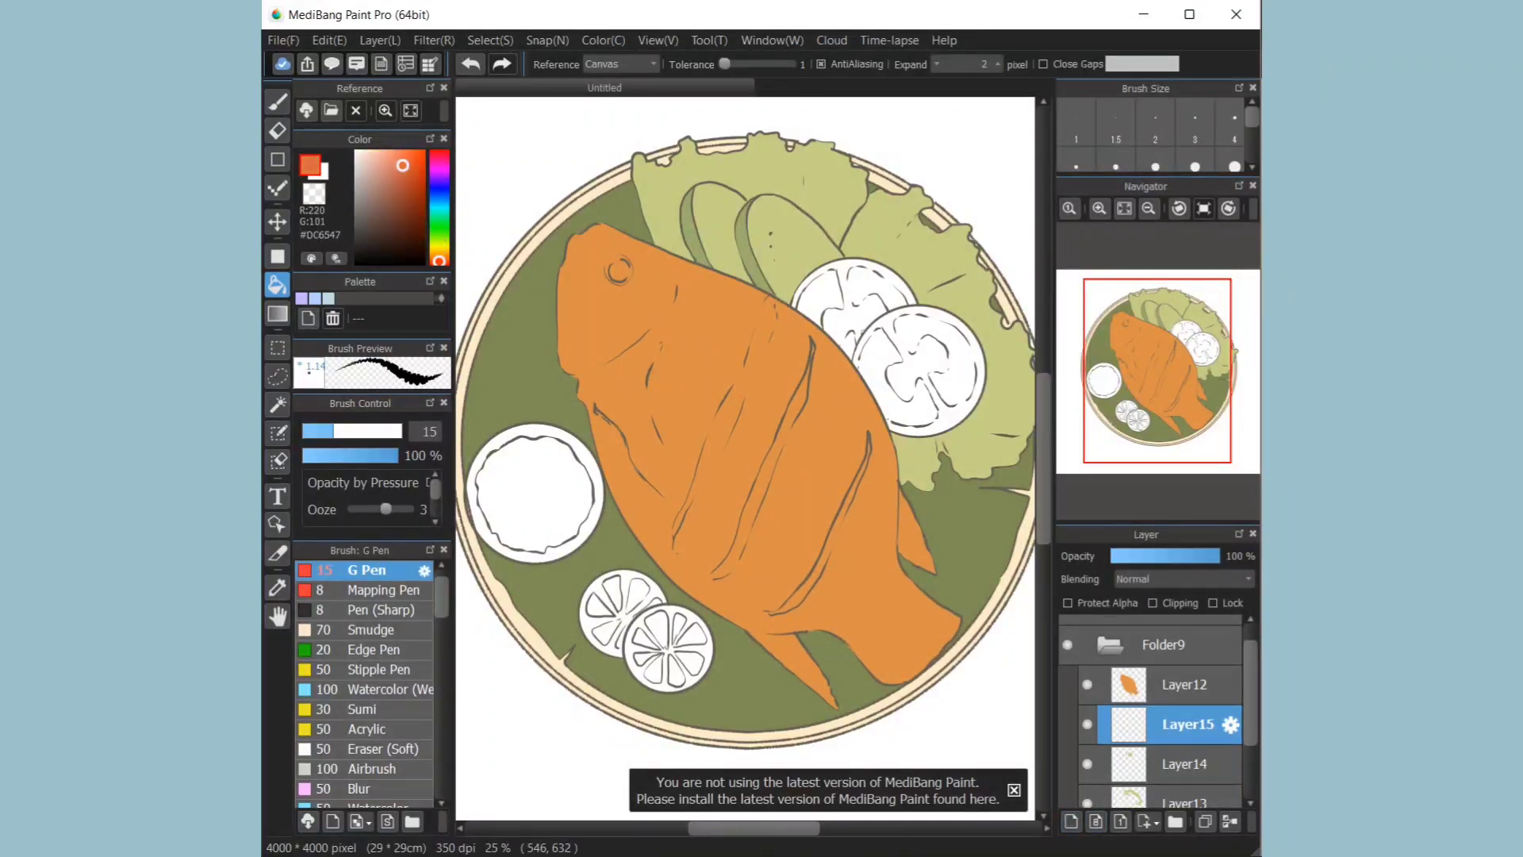
{"action": "left_click", "coordinate": [848, 300]}
{"action": "left_click", "coordinate": [919, 334]}
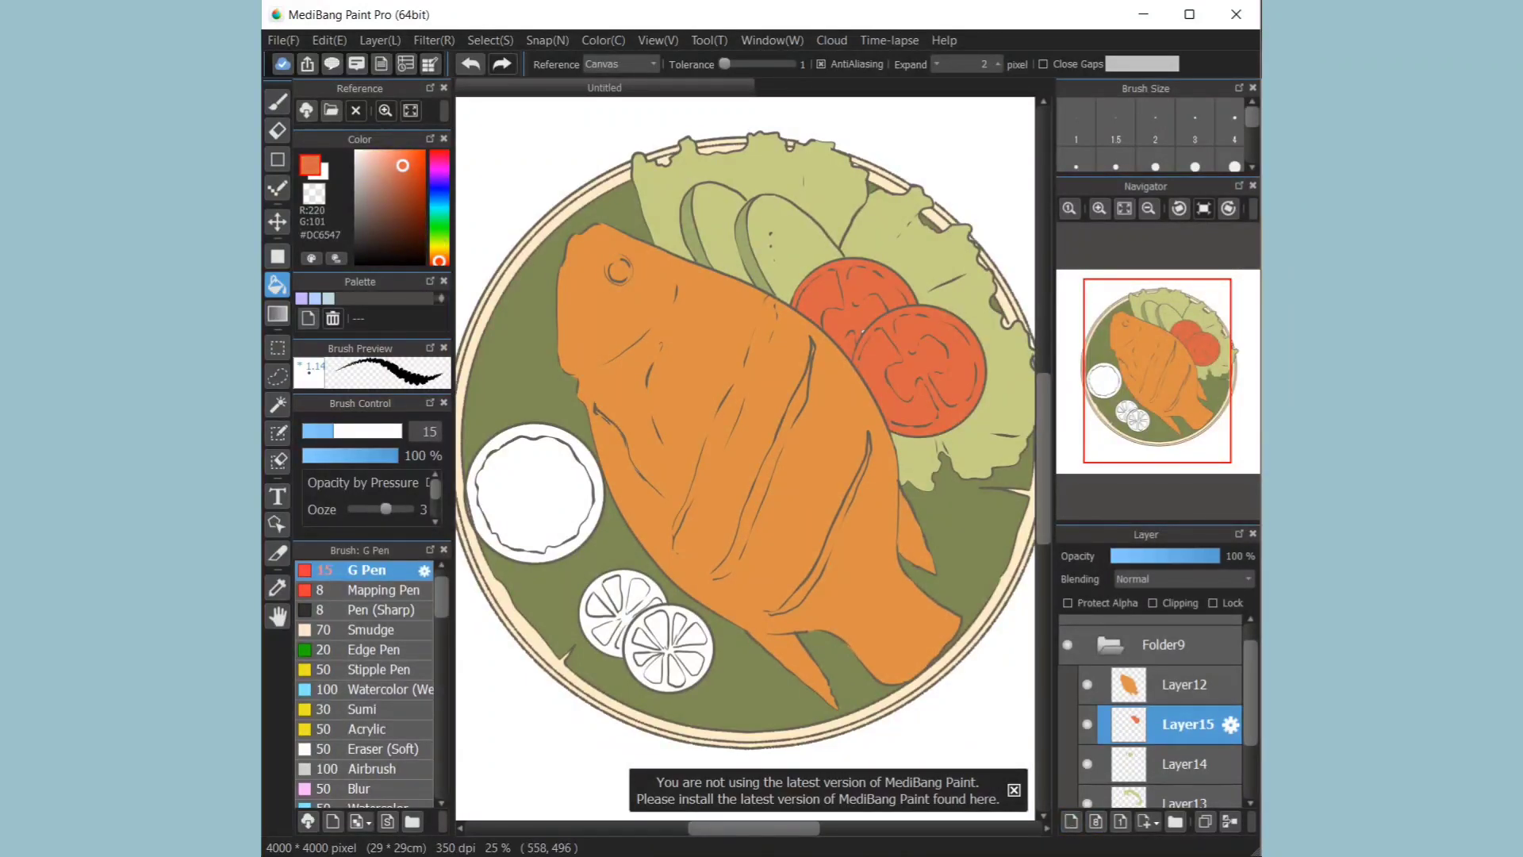
Step: Fill the small bowl's sauce with red-orange #DC6547 and its rim with cream #FFECCA, each on a new layer
{"action": "left_click", "coordinate": [1071, 822]}
{"action": "left_click", "coordinate": [535, 494]}
{"action": "right_click", "coordinate": [508, 606]}
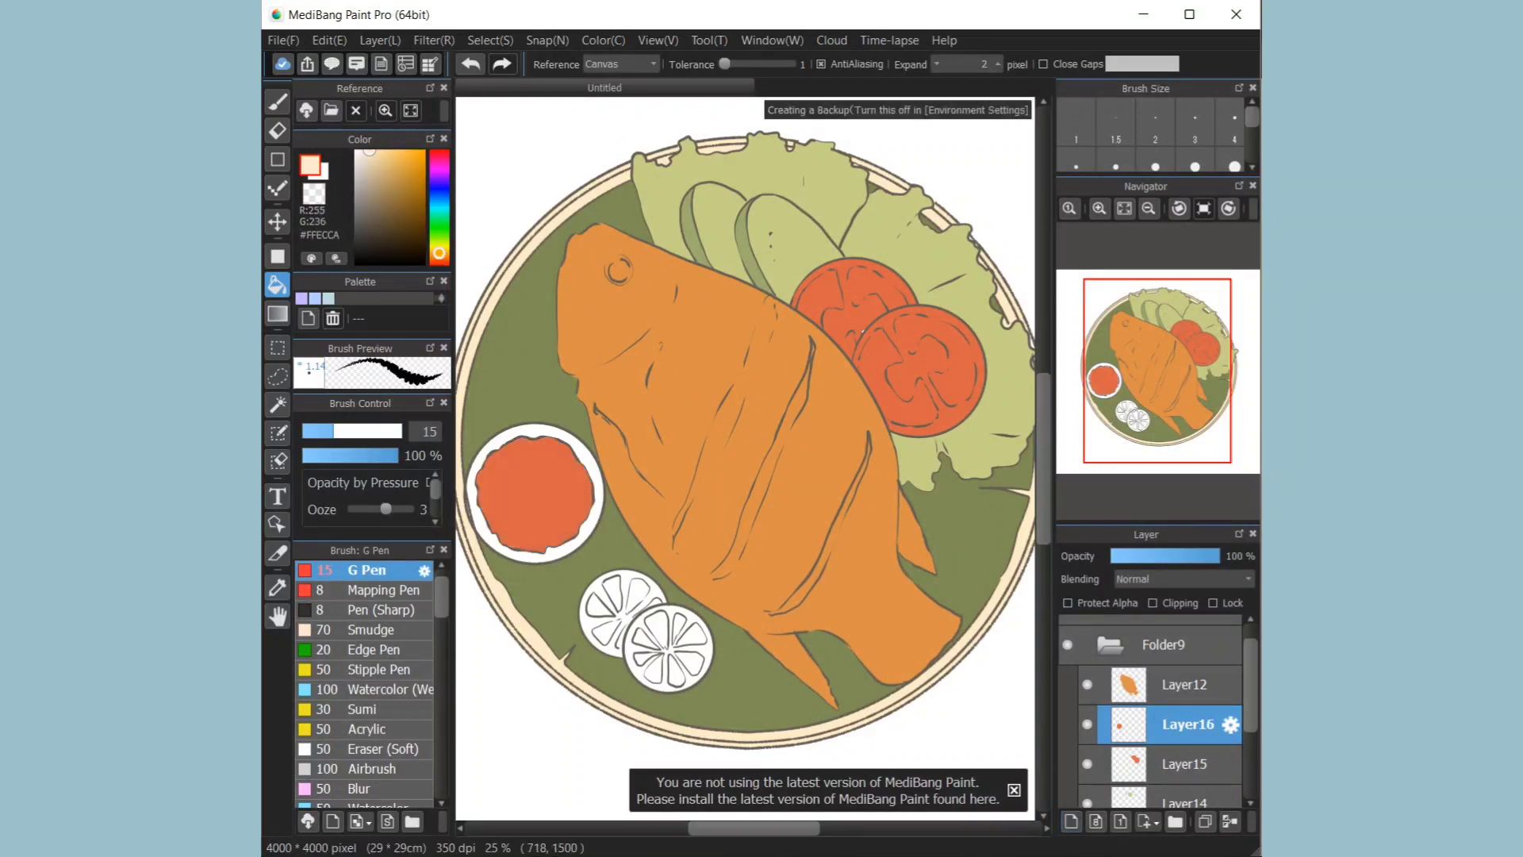
{"action": "left_click", "coordinate": [1186, 764]}
{"action": "left_click", "coordinate": [1071, 821]}
{"action": "left_click", "coordinate": [540, 430]}
Step: Fill the rinds of both citrus slices with the lettuce's light yellow-green
{"action": "right_click", "coordinate": [796, 284]}
{"action": "left_click", "coordinate": [669, 610]}
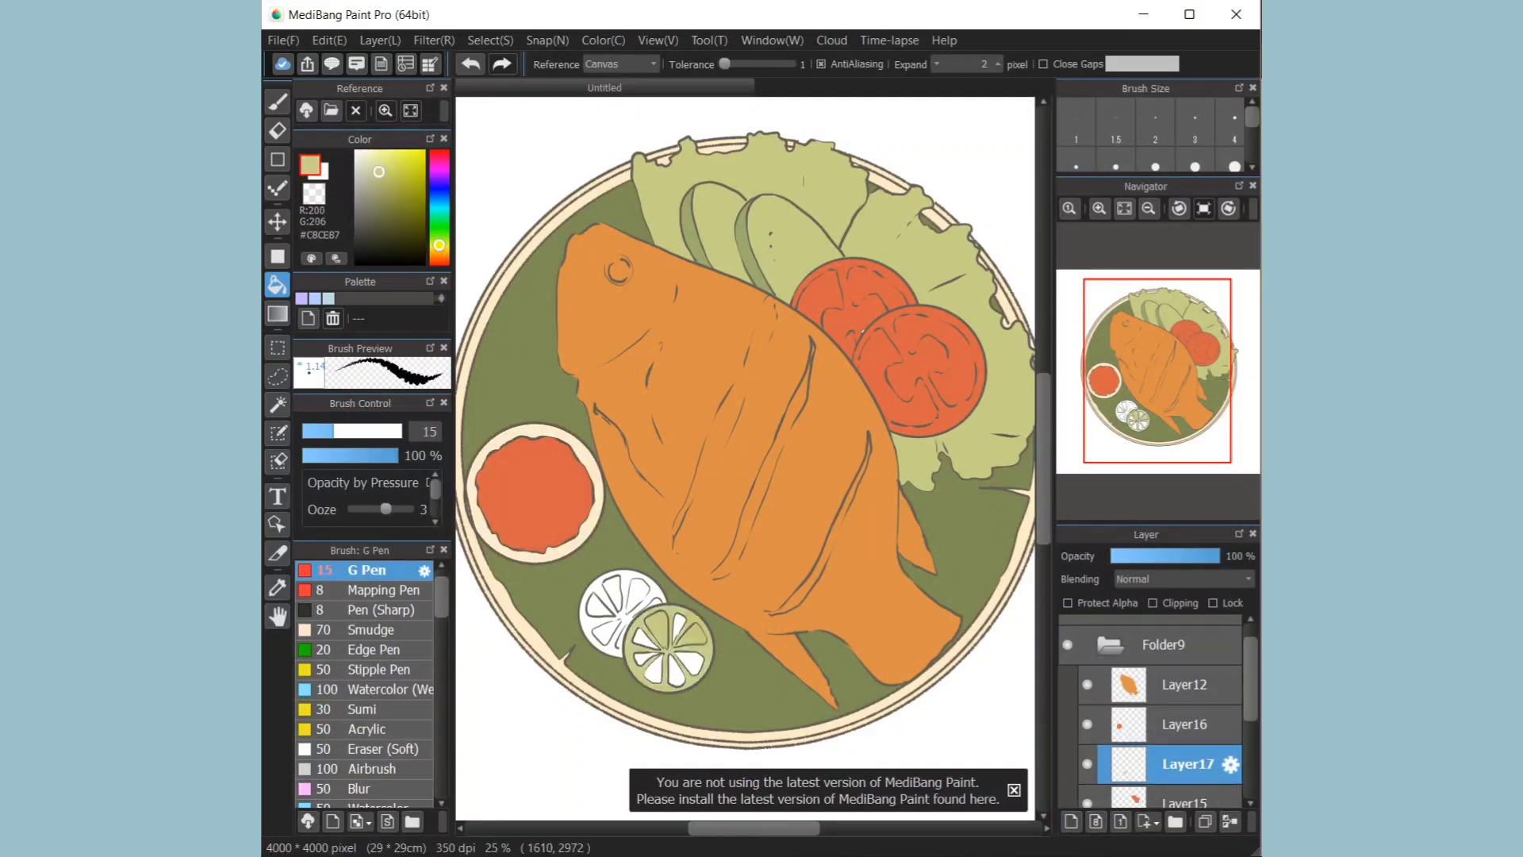
{"action": "left_click", "coordinate": [623, 575]}
Step: Turn on Protect Alpha for the colour layers from Layer10 up to the fish layer
{"action": "scroll", "coordinate": [1182, 726], "scroll_direction": "down", "scroll_amount": 3}
{"action": "scroll", "coordinate": [1182, 761], "scroll_direction": "down", "scroll_amount": 1}
{"action": "left_click", "coordinate": [1186, 788]}
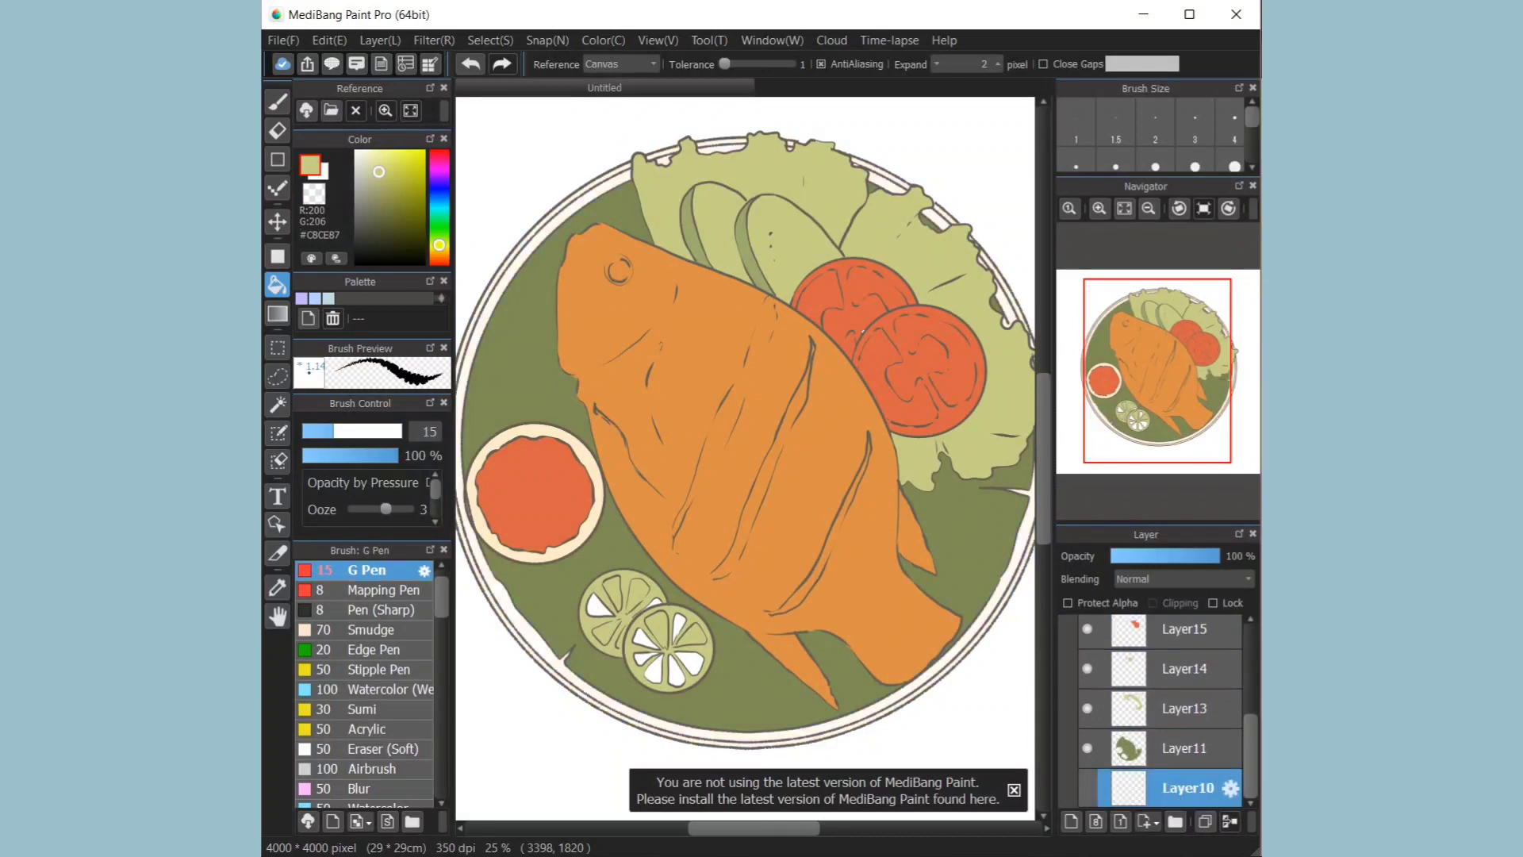
{"action": "left_click", "coordinate": [1186, 748]}
{"action": "left_click", "coordinate": [1186, 708]}
{"action": "left_click", "coordinate": [1187, 669]}
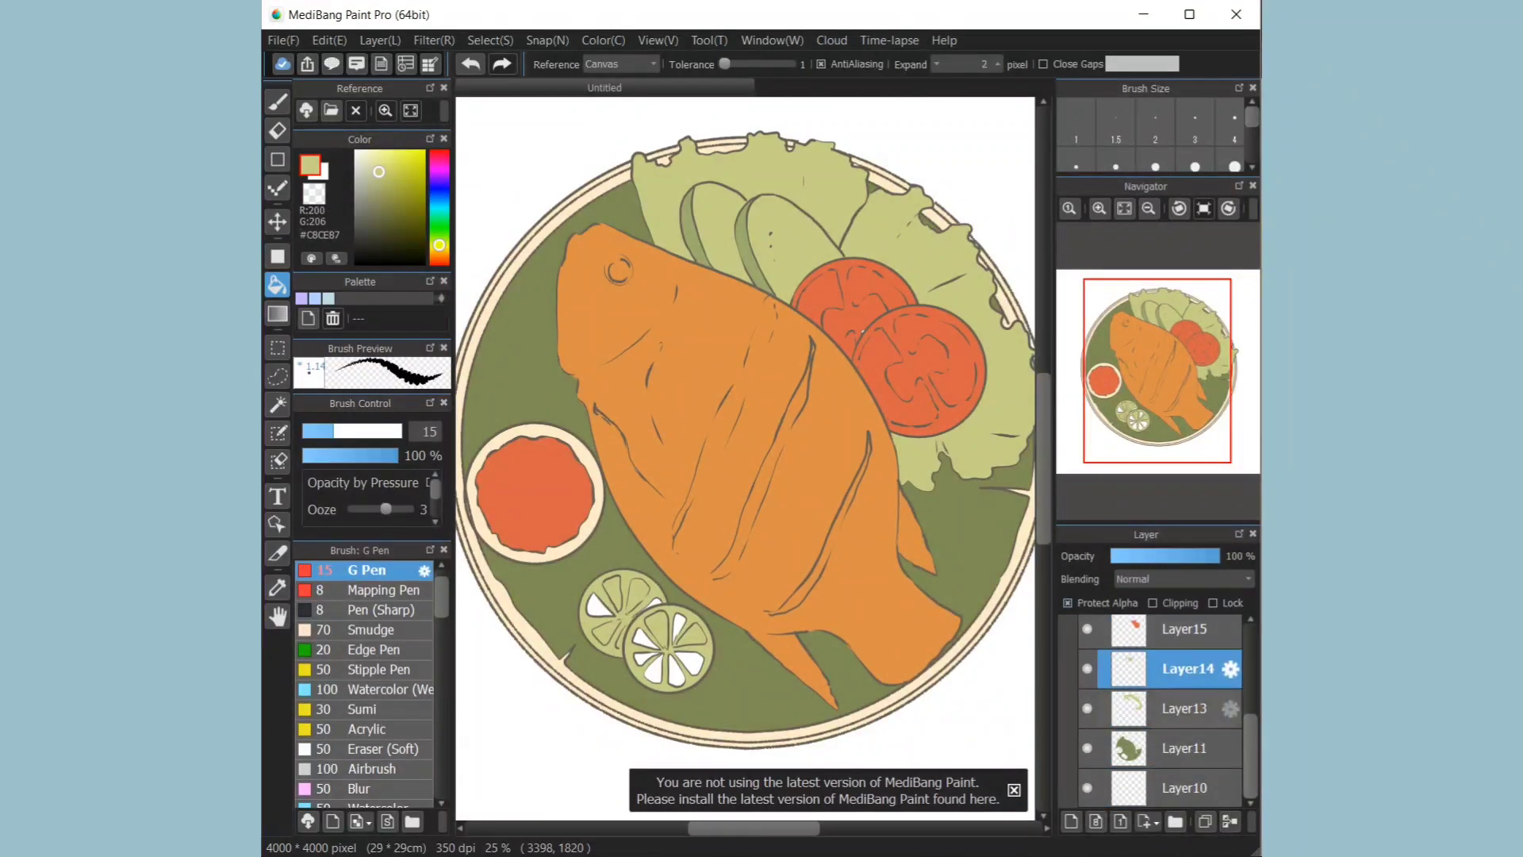
{"action": "scroll", "coordinate": [1186, 709], "scroll_direction": "up", "scroll_amount": 2}
{"action": "left_click", "coordinate": [1186, 709]}
{"action": "left_click", "coordinate": [1187, 669]}
{"action": "scroll", "coordinate": [1186, 714], "scroll_direction": "up", "scroll_amount": 2}
{"action": "left_click", "coordinate": [1184, 718]}
{"action": "left_click", "coordinate": [1185, 678]}
{"action": "scroll", "coordinate": [1184, 698], "scroll_direction": "down", "scroll_amount": 4}
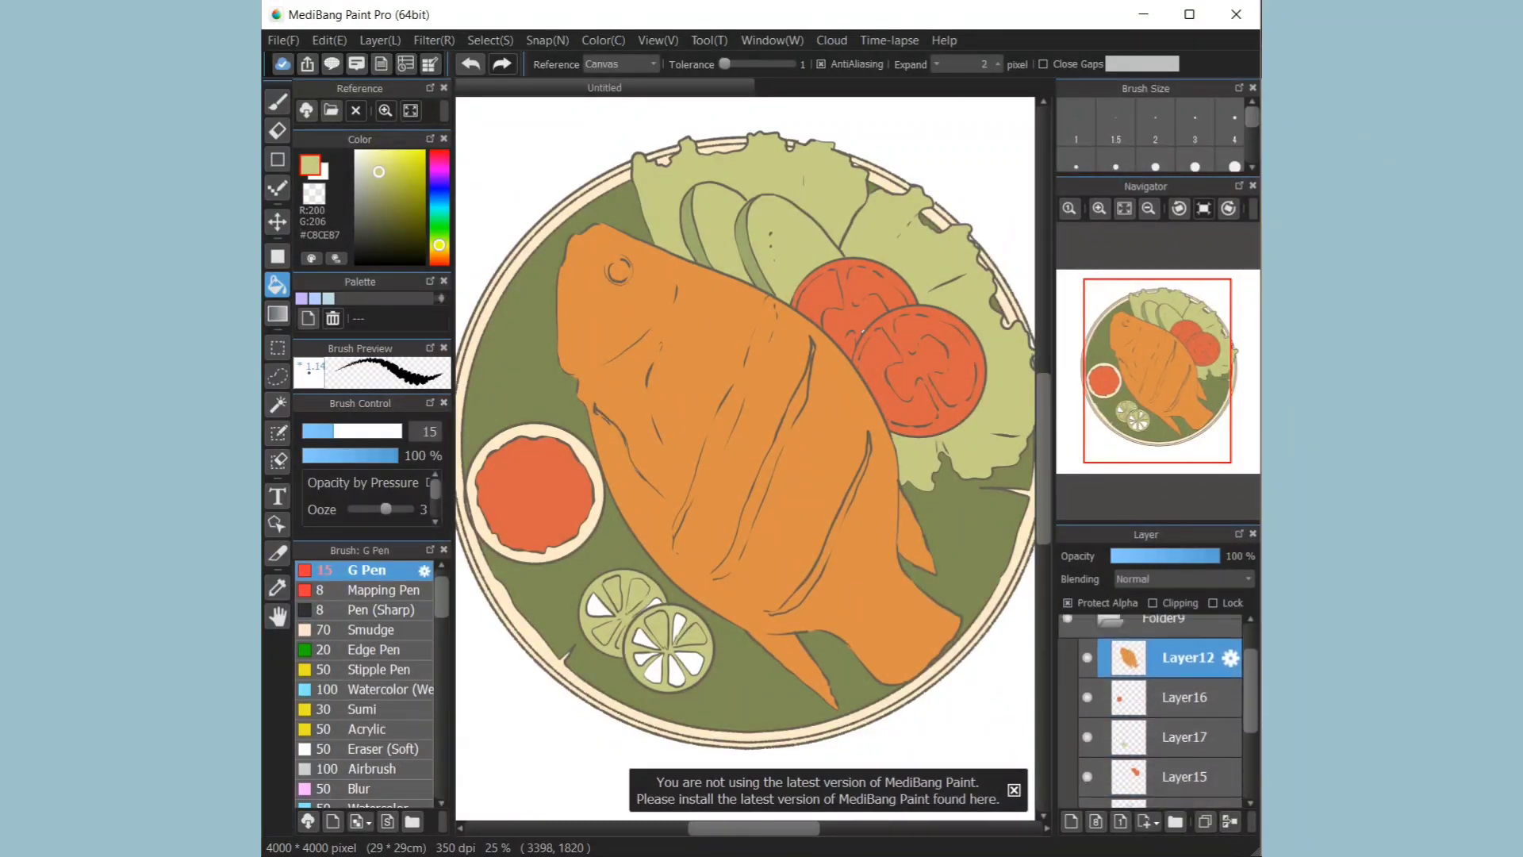
Step: Add a clipping layer over Layer10, set its blending to Multiply and choose pale blue #C0DBE0 as the shading colour
{"action": "left_click", "coordinate": [1186, 788]}
{"action": "left_click", "coordinate": [1071, 822]}
{"action": "left_click", "coordinate": [1154, 603]}
{"action": "left_click", "coordinate": [1184, 579]}
{"action": "left_click", "coordinate": [1143, 601]}
{"action": "left_click", "coordinate": [329, 298]}
{"action": "left_click", "coordinate": [1149, 208]}
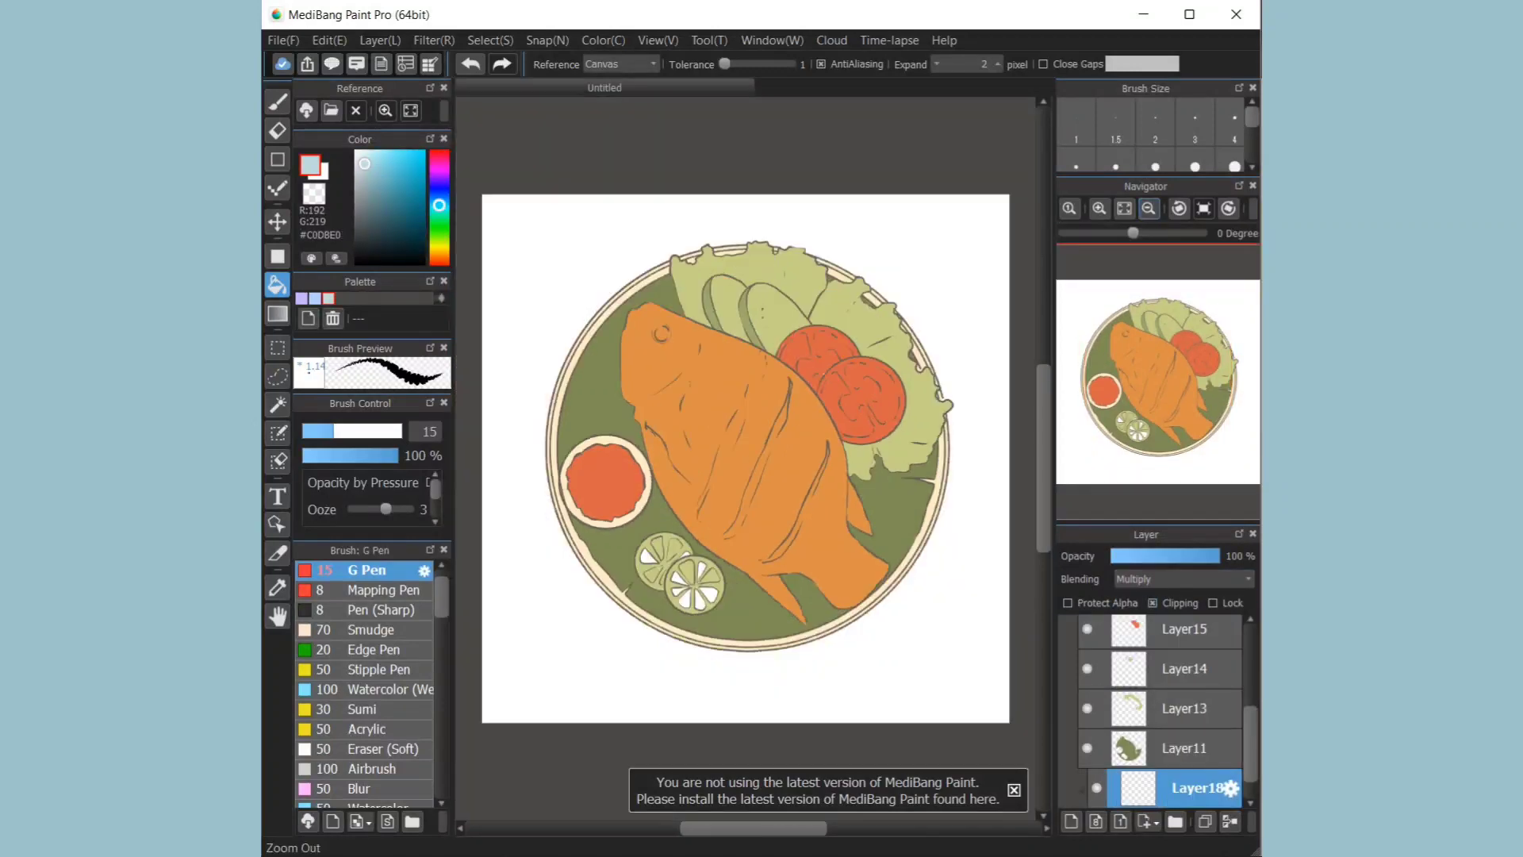
Step: Place an ellipse guide for the pen and resize and move it to follow the plate's rim
{"action": "left_click", "coordinate": [1124, 209]}
{"action": "left_click", "coordinate": [277, 102]}
{"action": "left_click", "coordinate": [715, 64]}
{"action": "left_click_drag", "start_coordinate": [724, 622], "coordinate": [809, 718]}
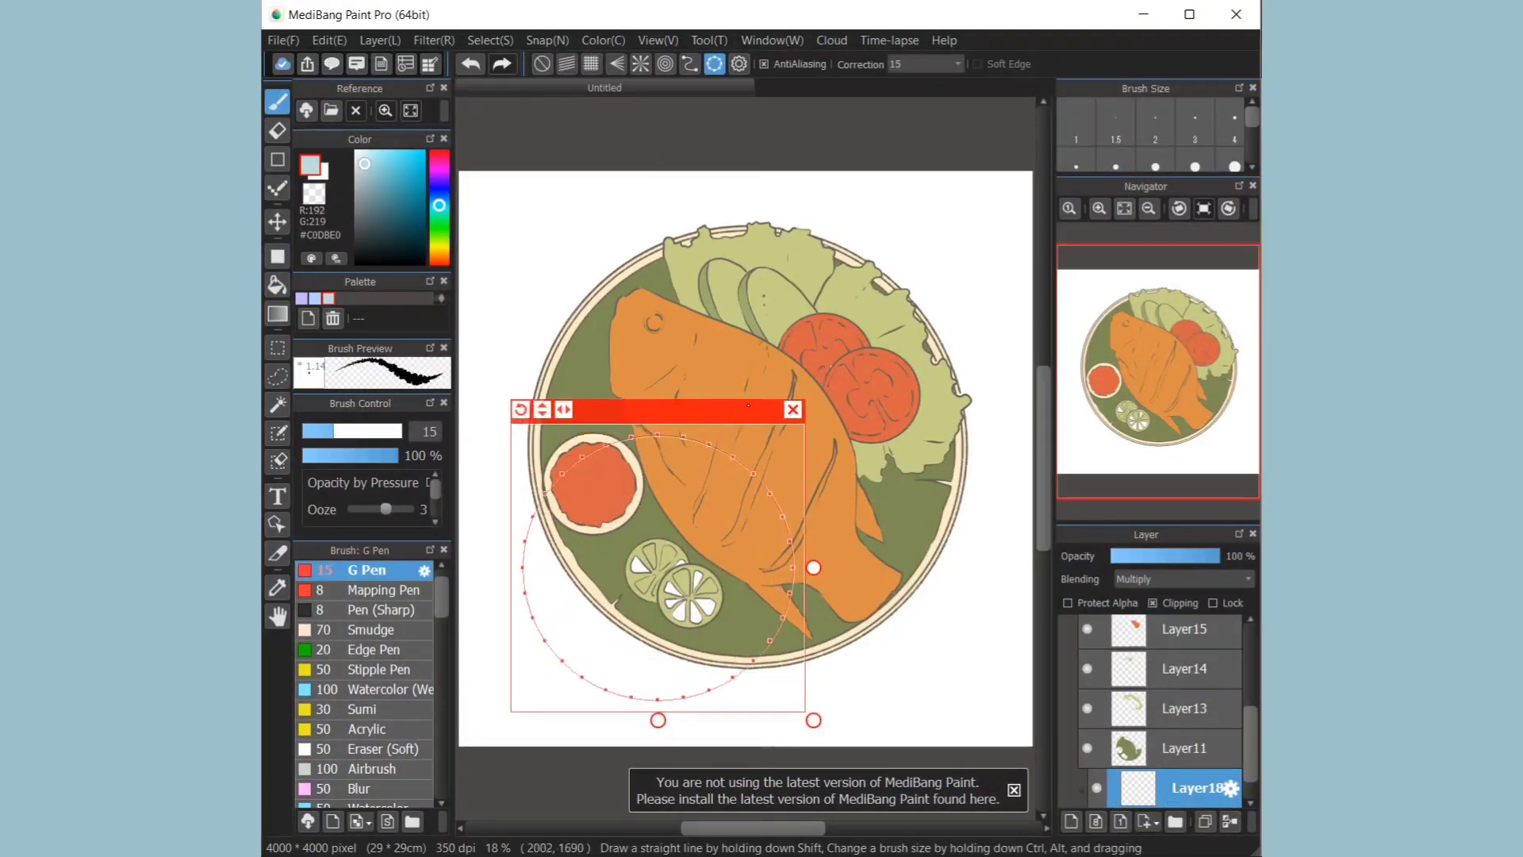
{"action": "left_click_drag", "start_coordinate": [714, 408], "coordinate": [805, 290]}
{"action": "left_click_drag", "start_coordinate": [903, 601], "coordinate": [952, 708]}
{"action": "left_click_drag", "start_coordinate": [881, 222], "coordinate": [879, 211]}
{"action": "left_click_drag", "start_coordinate": [972, 666], "coordinate": [978, 673]}
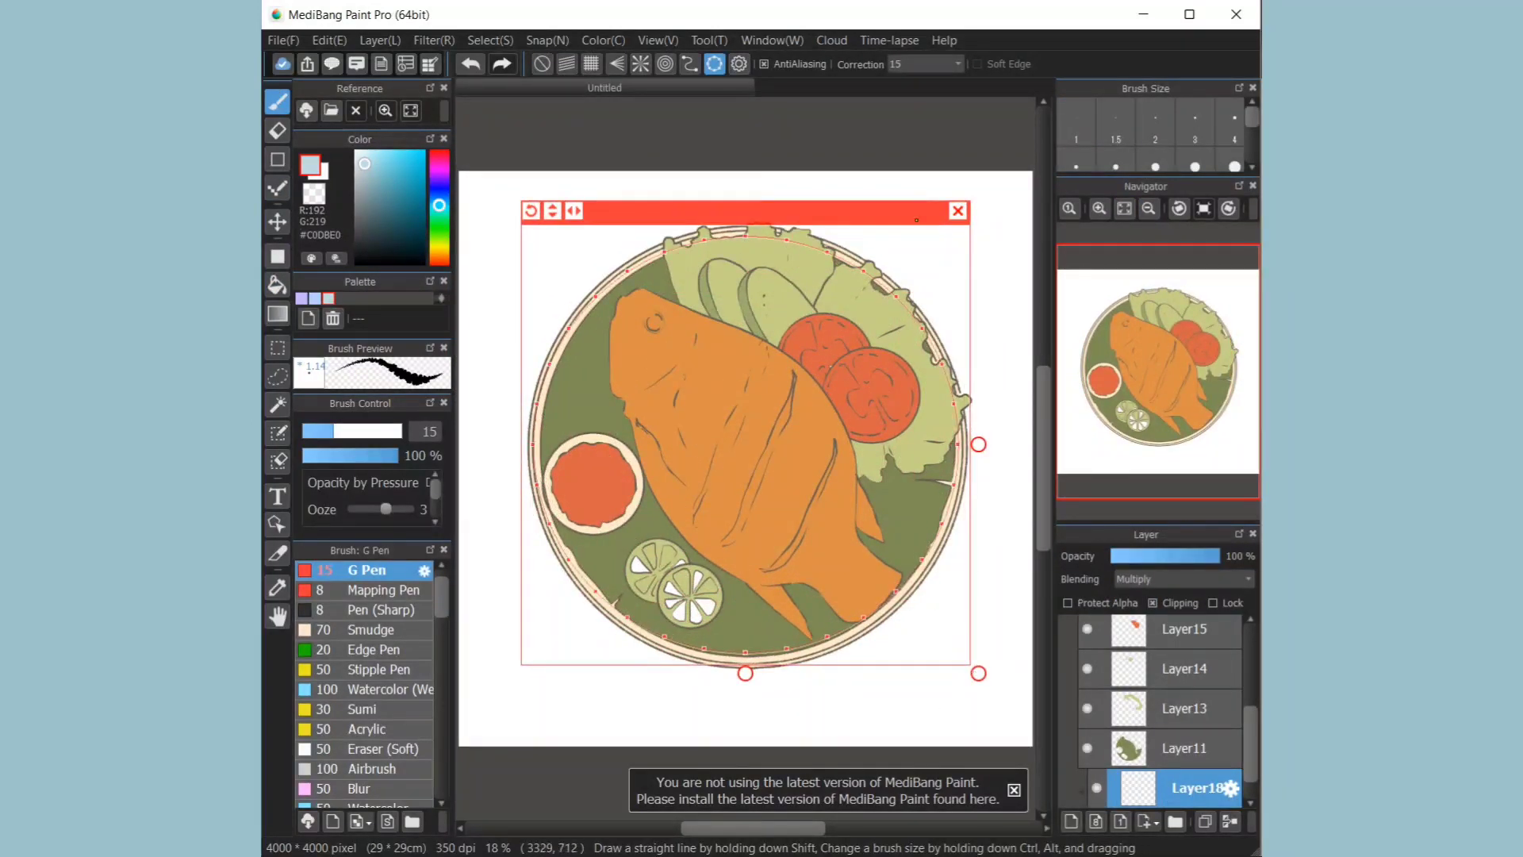
{"action": "left_click_drag", "start_coordinate": [742, 668], "coordinate": [747, 682]}
{"action": "left_click_drag", "start_coordinate": [981, 448], "coordinate": [983, 448]}
{"action": "left_click_drag", "start_coordinate": [903, 211], "coordinate": [901, 211]}
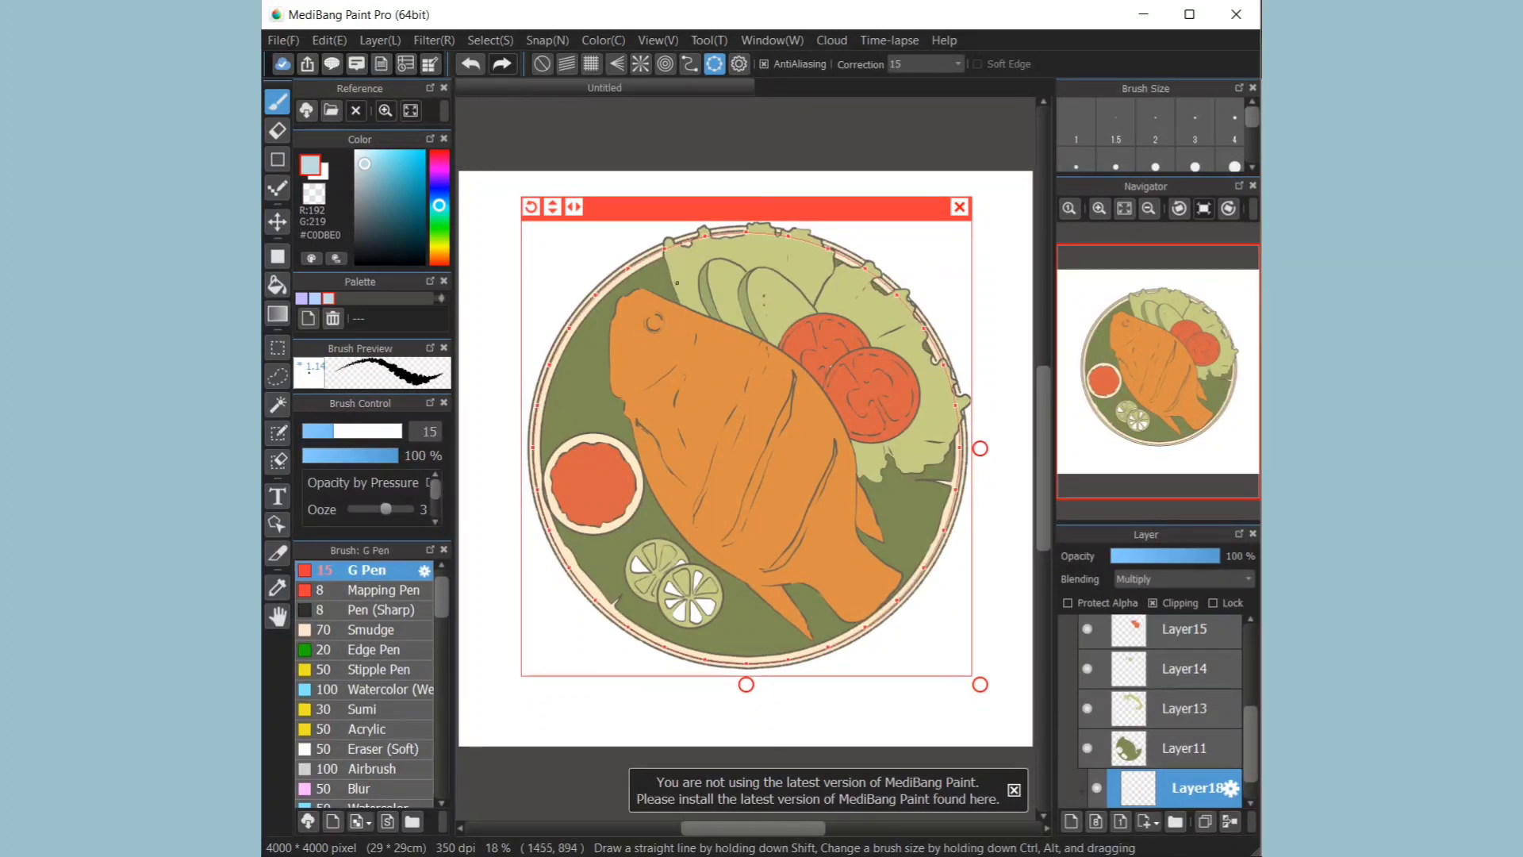
Step: Remove the ellipse guide and fill the enclosed rim area on the plate's Multiply layer, with Layer as the fill reference
{"action": "left_click", "coordinate": [960, 207]}
{"action": "left_click", "coordinate": [277, 284]}
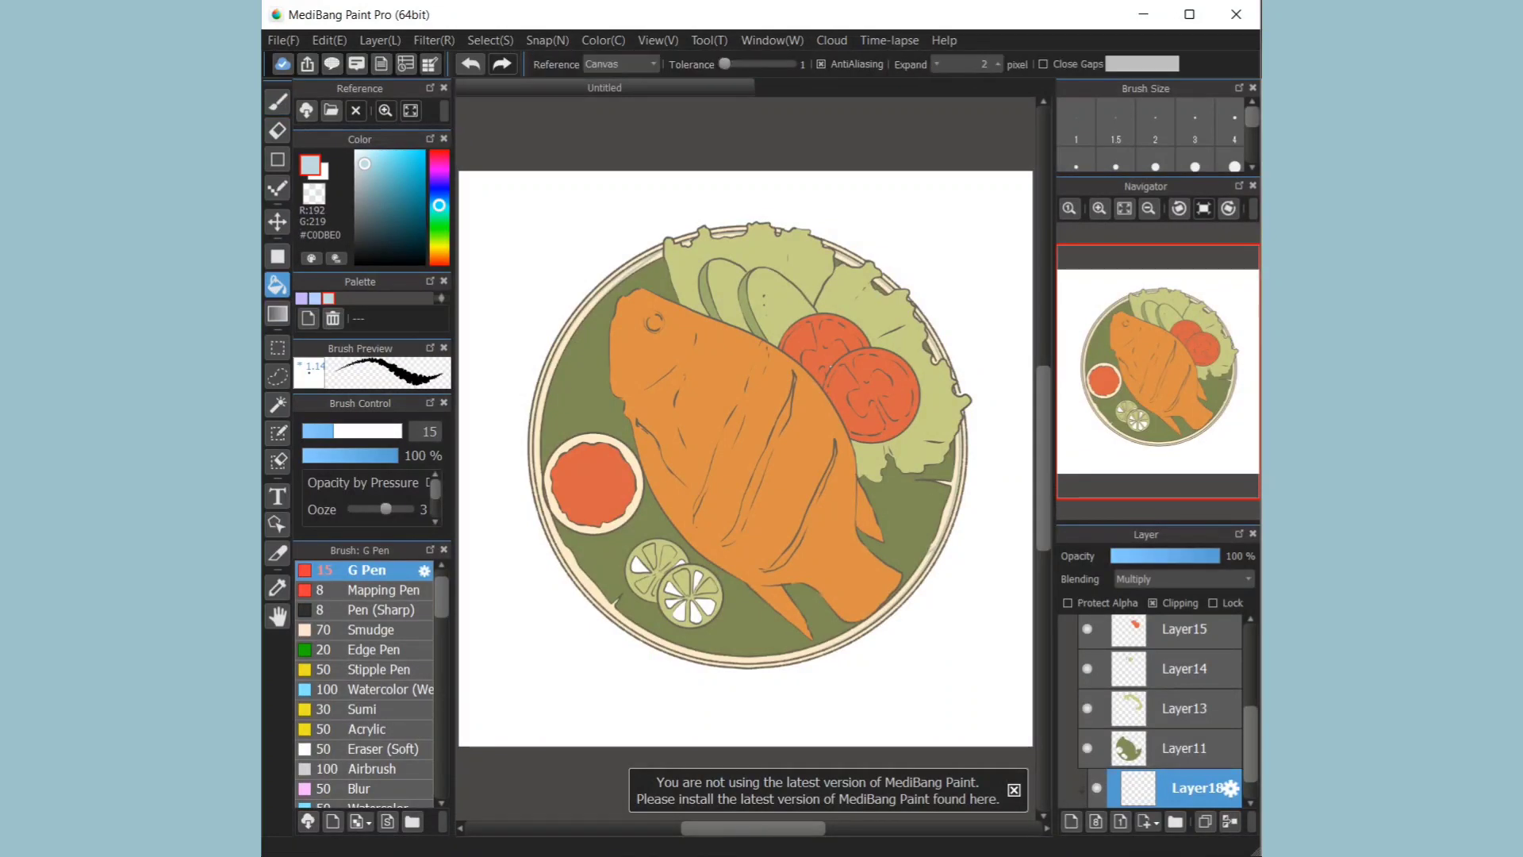
{"action": "left_click", "coordinate": [620, 64]}
{"action": "left_click", "coordinate": [611, 81]}
{"action": "left_click", "coordinate": [584, 568]}
{"action": "left_click", "coordinate": [277, 101]}
Step: On Layer11, paint lighter green #8A9B54 diagonal streaks across the leaf under the fish with the G Pen at size 71
{"action": "left_click", "coordinate": [1184, 749]}
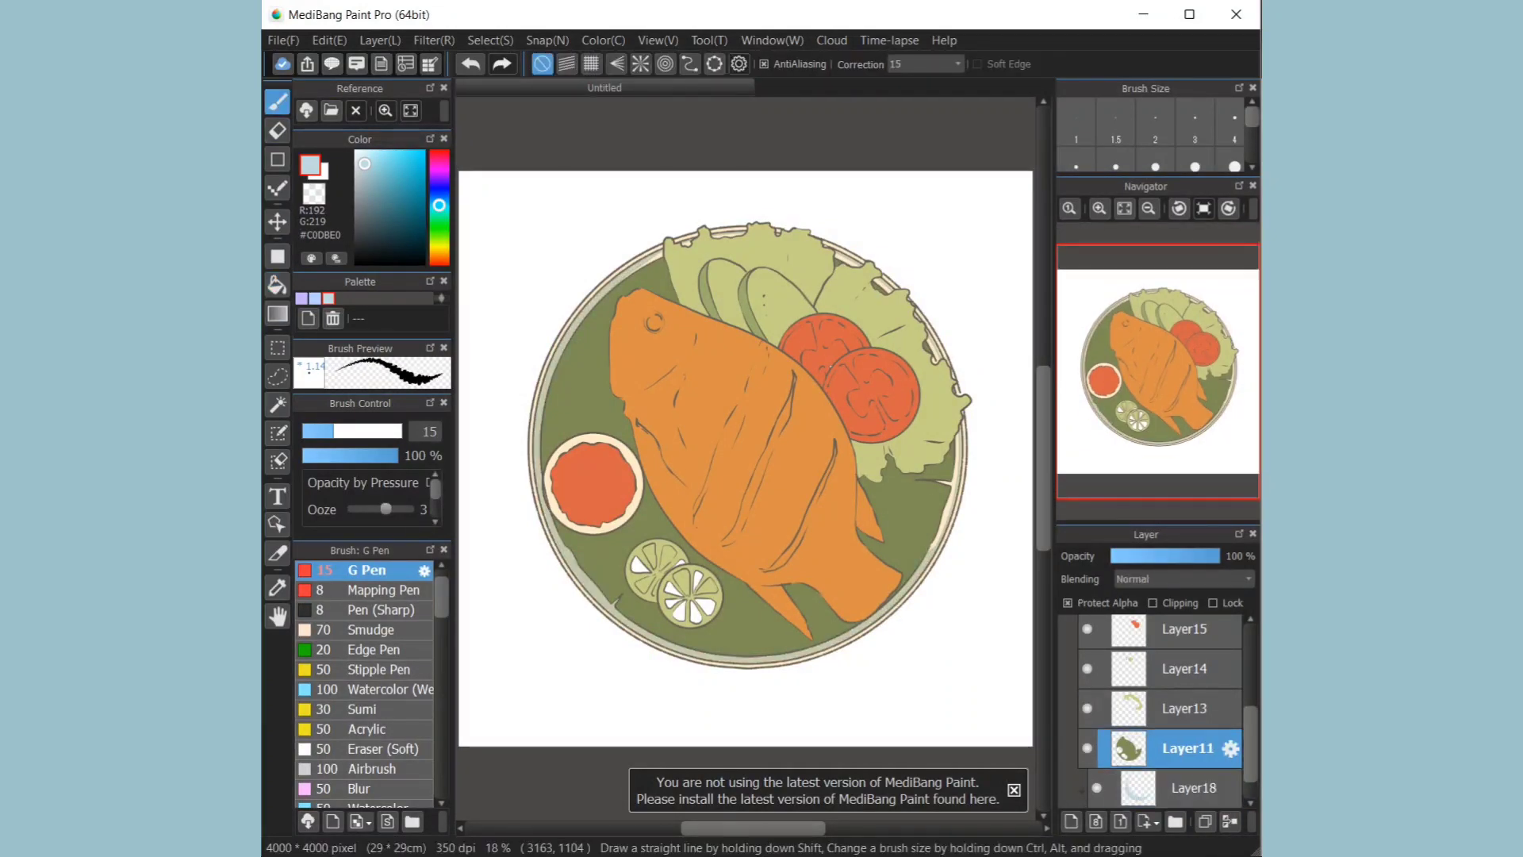
{"action": "right_click", "coordinate": [599, 349]}
{"action": "left_click", "coordinate": [387, 196]}
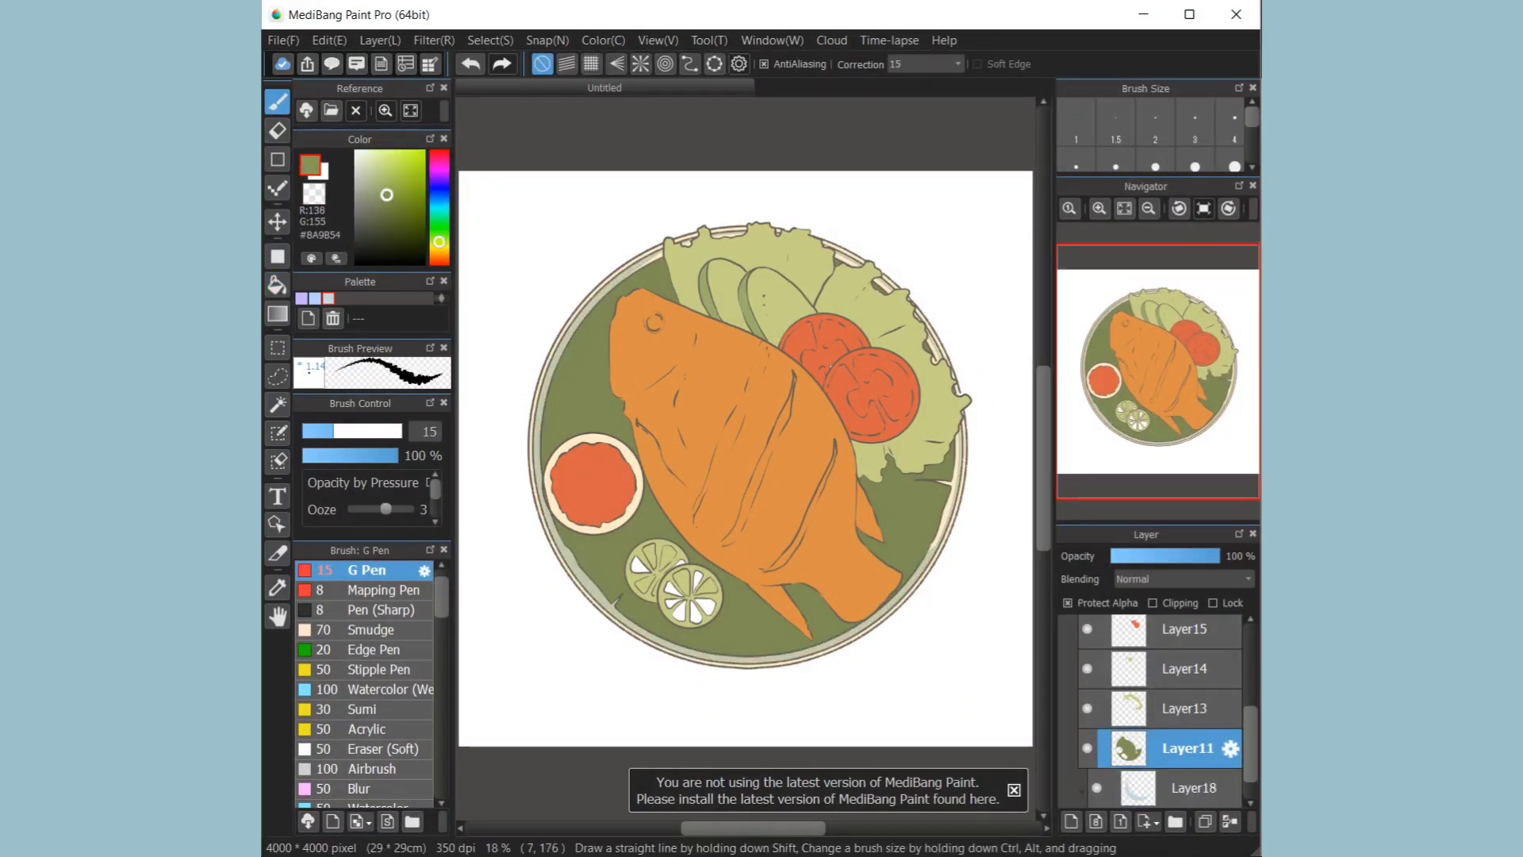
{"action": "left_click", "coordinate": [384, 431]}
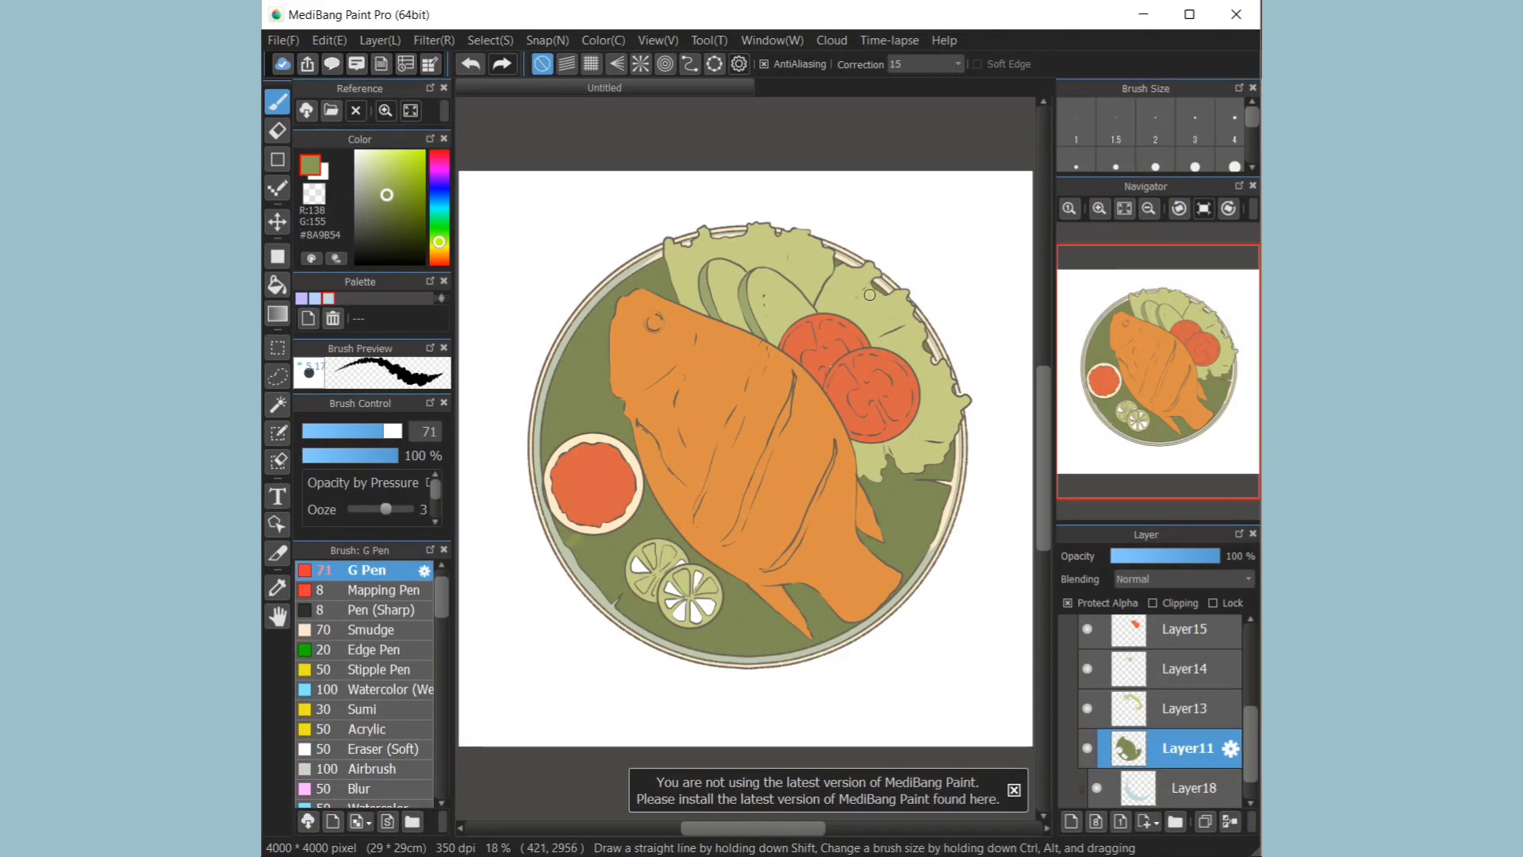
{"action": "left_click_drag", "start_coordinate": [704, 643], "coordinate": [756, 599]}
{"action": "left_click_drag", "start_coordinate": [718, 648], "coordinate": [774, 618]}
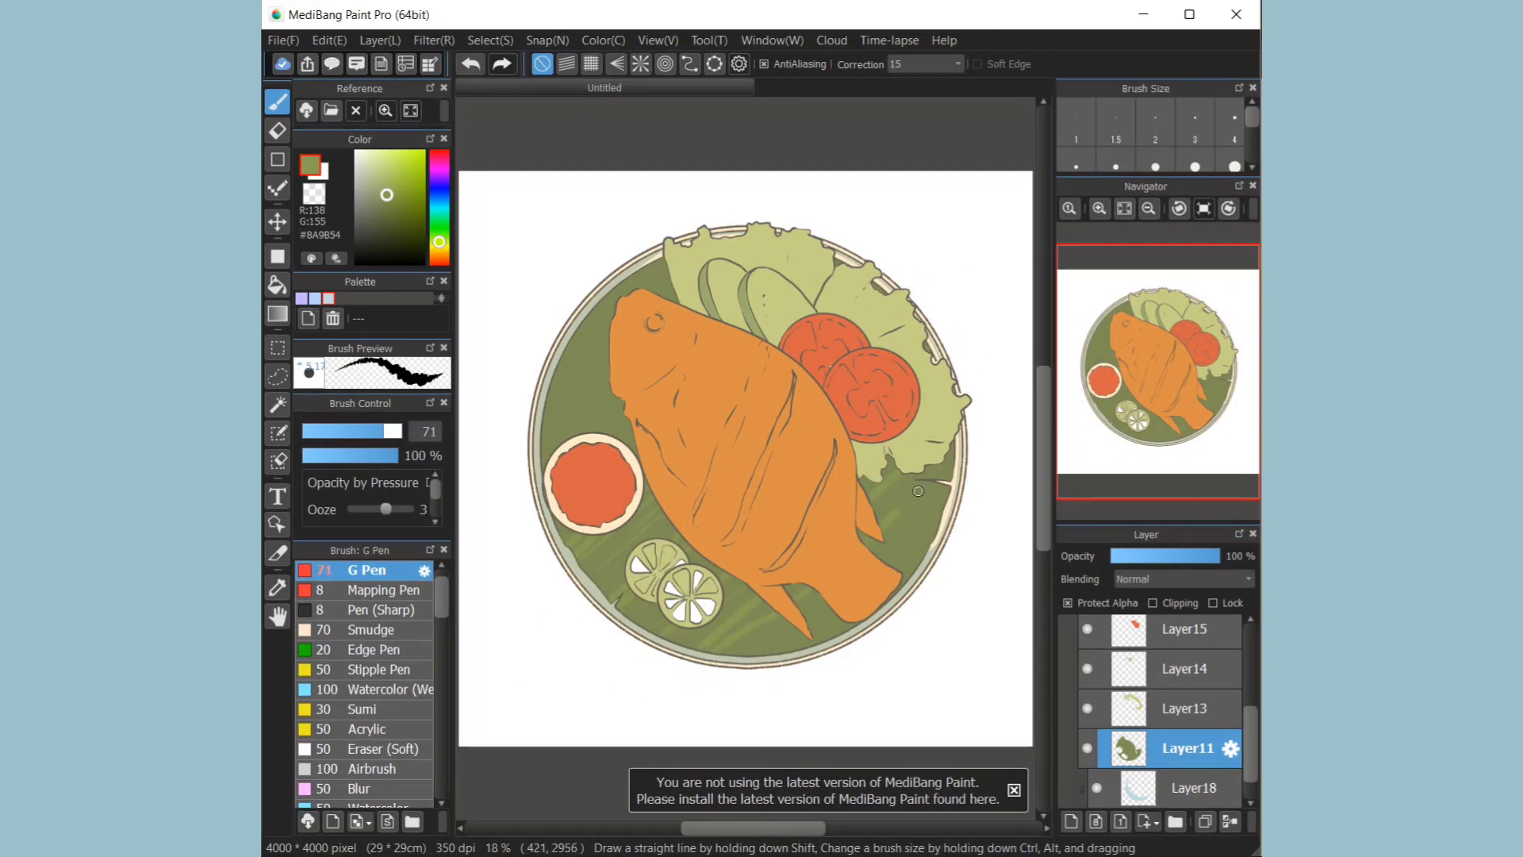
{"action": "left_click_drag", "start_coordinate": [888, 541], "coordinate": [935, 487]}
{"action": "left_click_drag", "start_coordinate": [897, 563], "coordinate": [937, 513]}
{"action": "left_click_drag", "start_coordinate": [559, 367], "coordinate": [612, 311]}
{"action": "left_click_drag", "start_coordinate": [645, 289], "coordinate": [667, 270]}
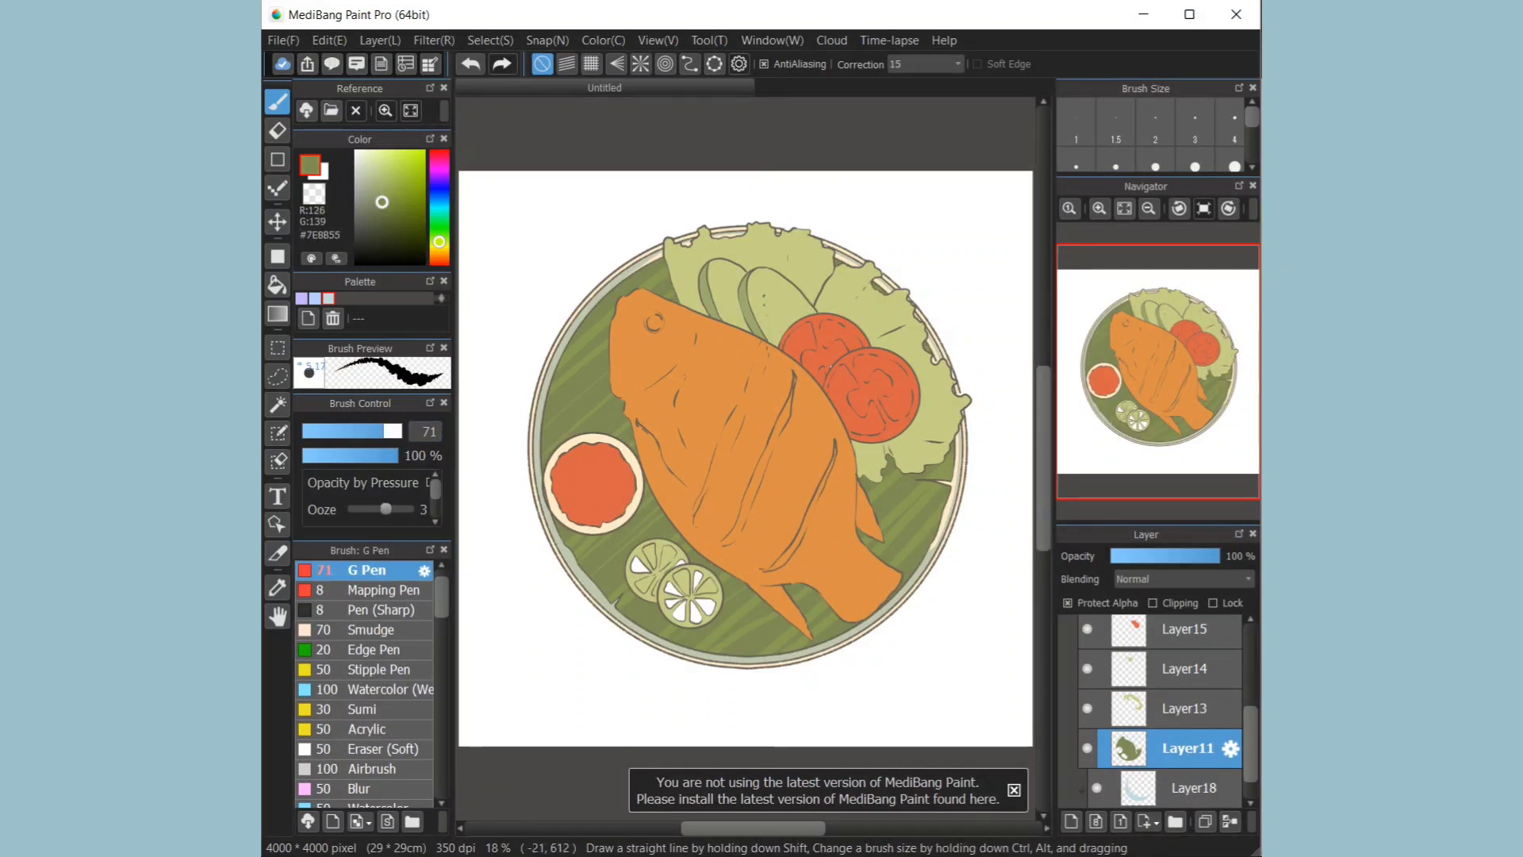
Step: Paint broader dark green #6E7C43 diagonal streaks across the leaf with the G Pen at size 121
{"action": "left_click", "coordinate": [387, 210]}
{"action": "left_click", "coordinate": [397, 431]}
{"action": "left_click_drag", "start_coordinate": [585, 567], "coordinate": [657, 500]}
{"action": "mouse_move", "coordinate": [549, 455]}
{"action": "left_mouse_down"}
{"action": "mouse_move", "coordinate": [623, 412]}
{"action": "mouse_move", "coordinate": [610, 384]}
{"action": "left_mouse_up"}
{"action": "left_click_drag", "start_coordinate": [547, 420], "coordinate": [607, 358]}
{"action": "left_click_drag", "start_coordinate": [547, 374], "coordinate": [663, 264]}
{"action": "left_click_drag", "start_coordinate": [641, 626], "coordinate": [660, 612]}
{"action": "left_click_drag", "start_coordinate": [702, 649], "coordinate": [763, 598]}
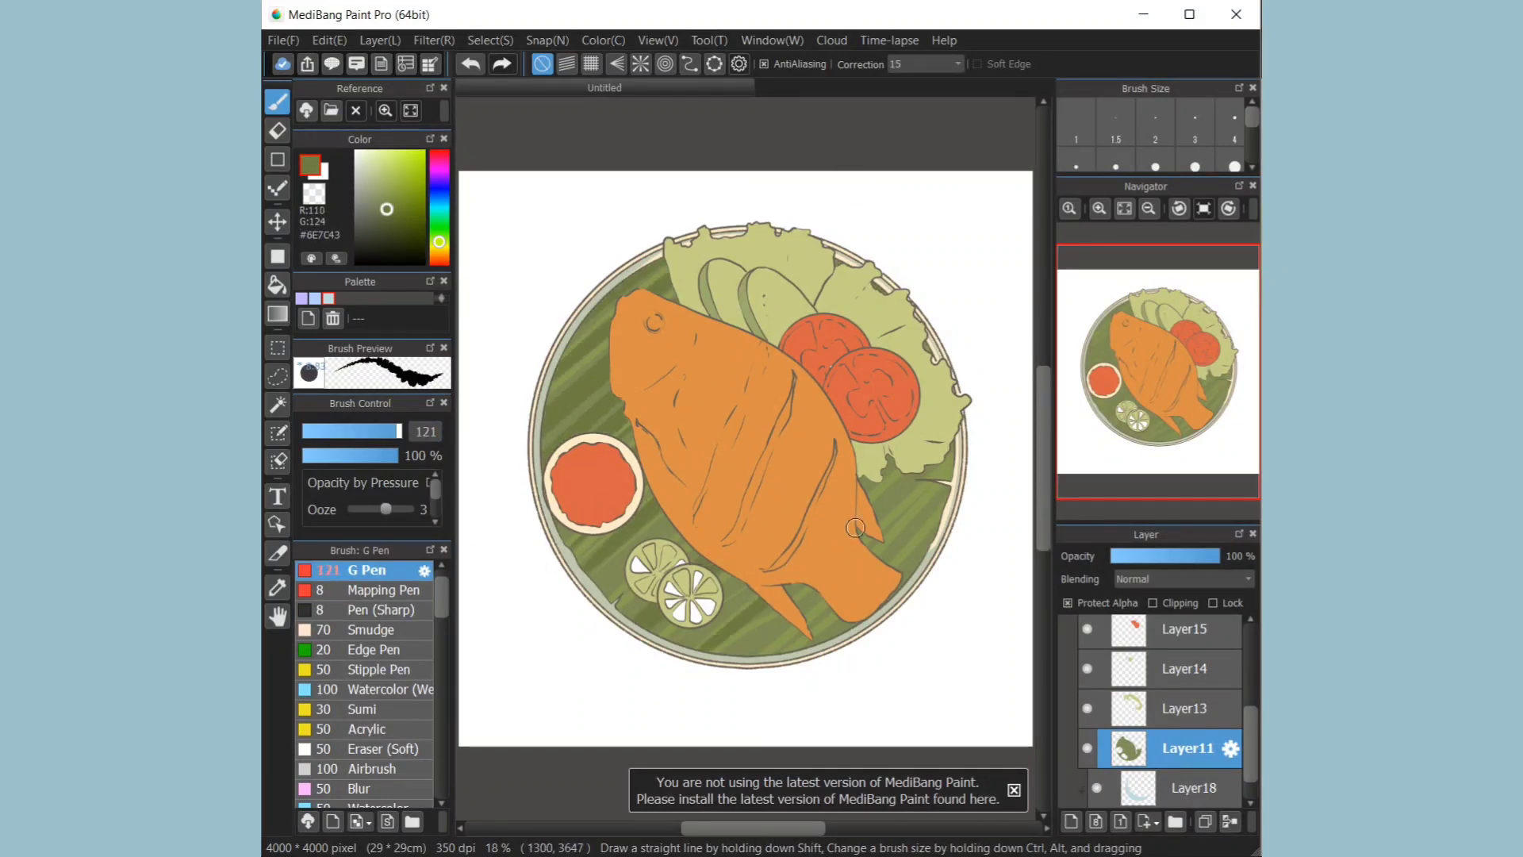
{"action": "left_click_drag", "start_coordinate": [877, 512], "coordinate": [951, 450]}
{"action": "left_click_drag", "start_coordinate": [877, 551], "coordinate": [942, 503]}
{"action": "mouse_move", "coordinate": [888, 559]}
{"action": "left_mouse_down"}
{"action": "mouse_move", "coordinate": [941, 517]}
{"action": "mouse_move", "coordinate": [952, 463]}
{"action": "left_mouse_up"}
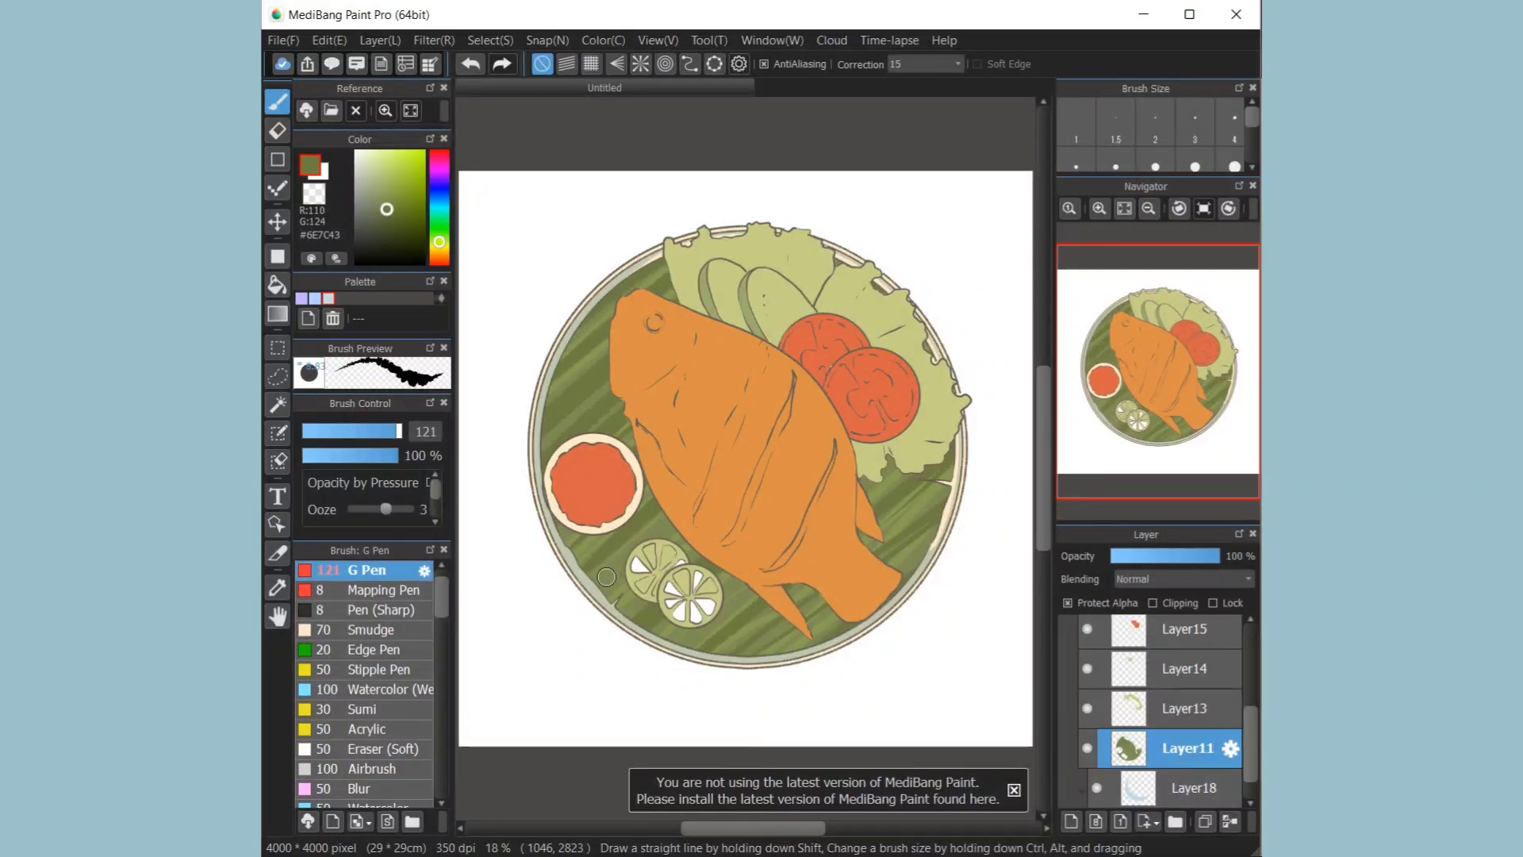
Step: Add thin light yellow-green #B1B671 streaks to the leaf with the G Pen at size 30
{"action": "left_click", "coordinate": [381, 183]}
{"action": "left_click", "coordinate": [358, 430]}
{"action": "left_click", "coordinate": [1099, 208]}
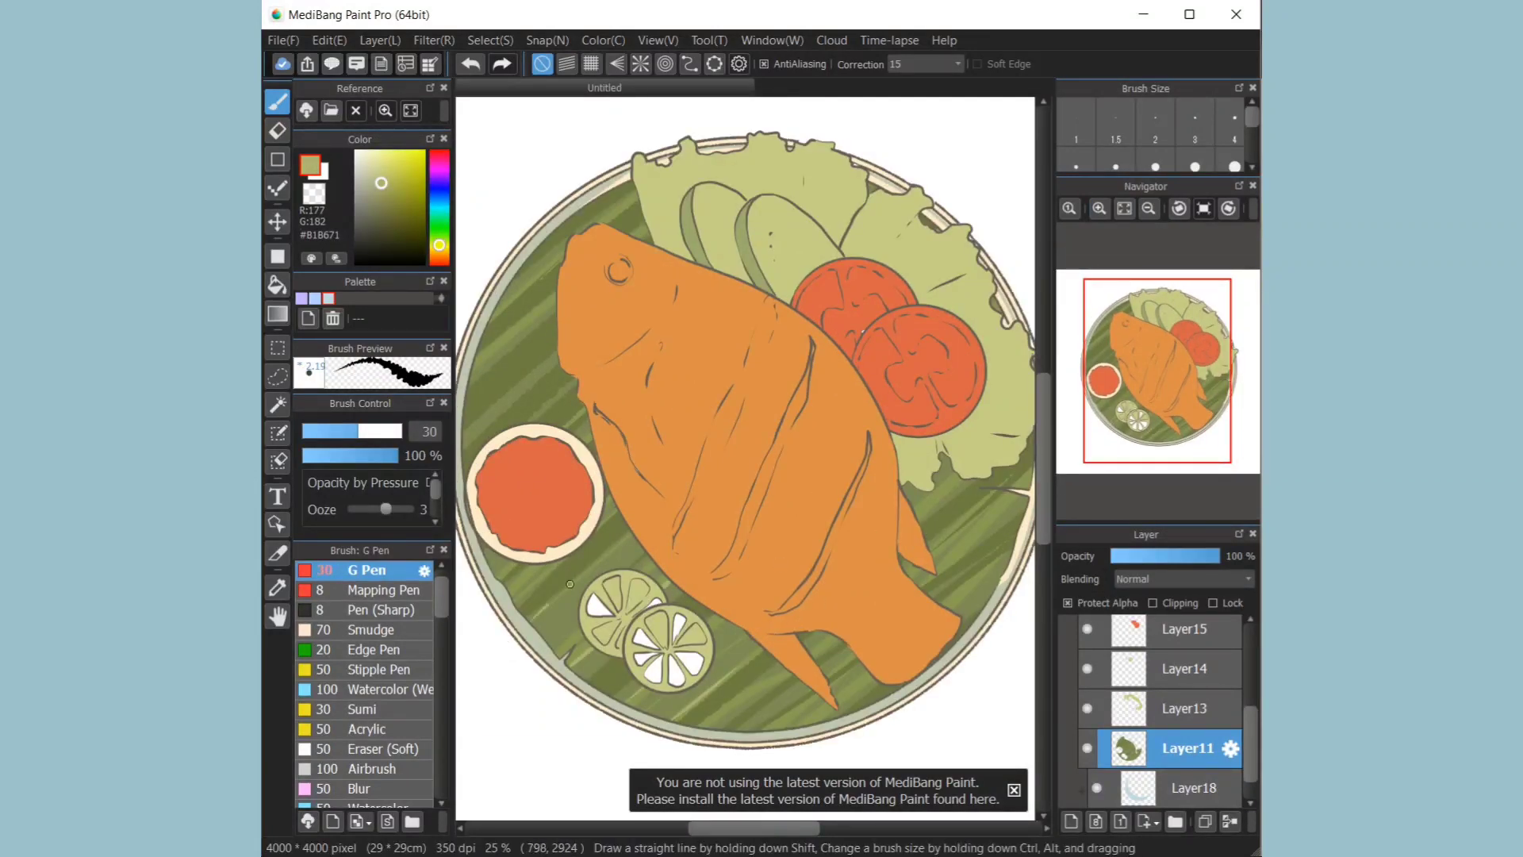
{"action": "key", "text": "ctrl+minus"}
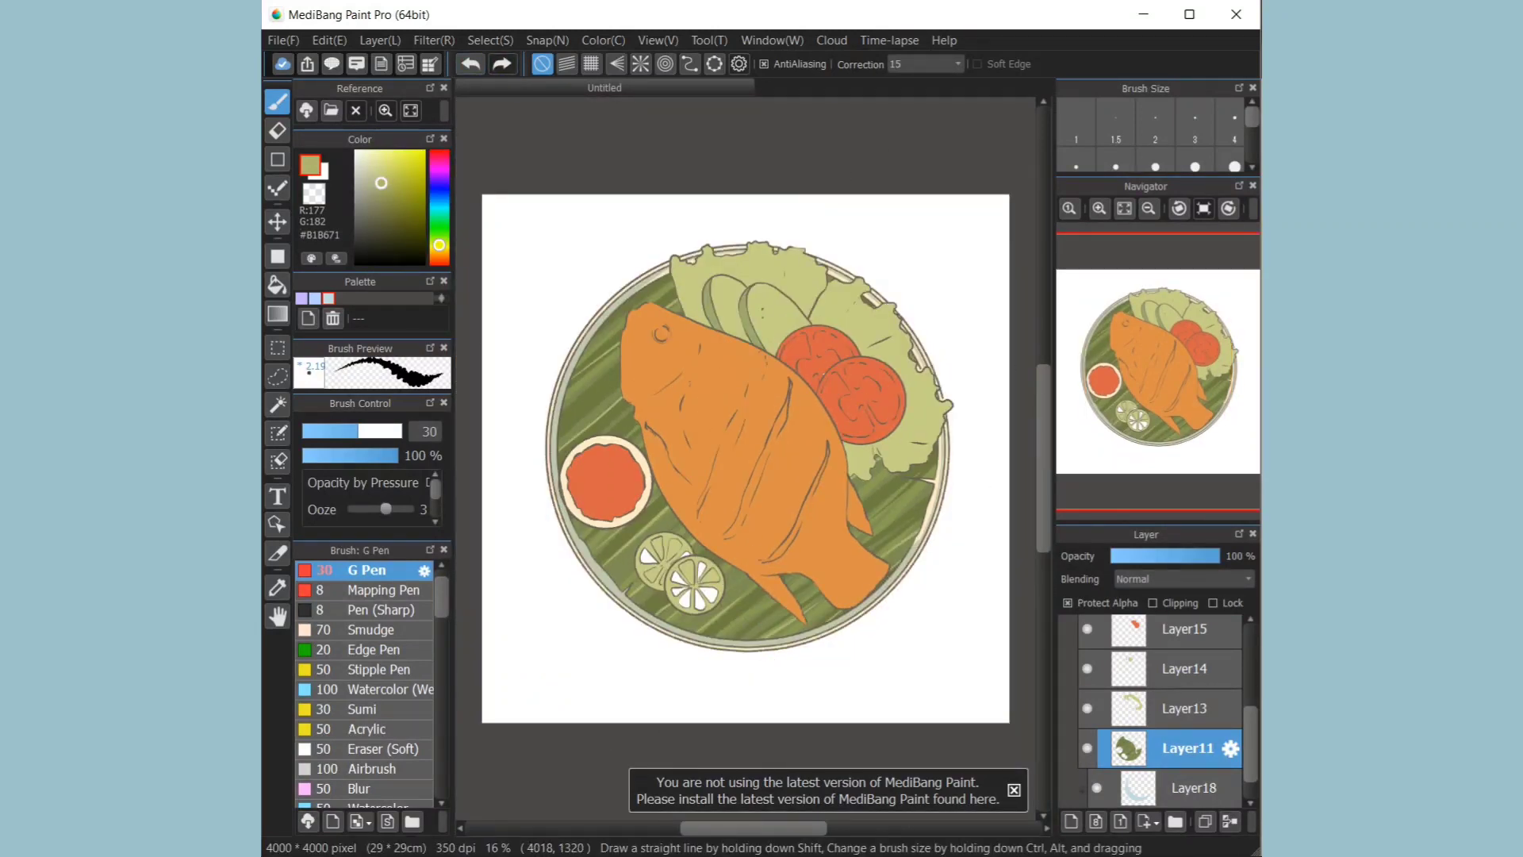
Step: Add a clipping layer over Layer11 and set its blending to Multiply
{"action": "left_click", "coordinate": [1071, 822]}
{"action": "left_click", "coordinate": [1154, 603]}
{"action": "left_click", "coordinate": [1183, 579]}
{"action": "left_click", "coordinate": [1138, 609]}
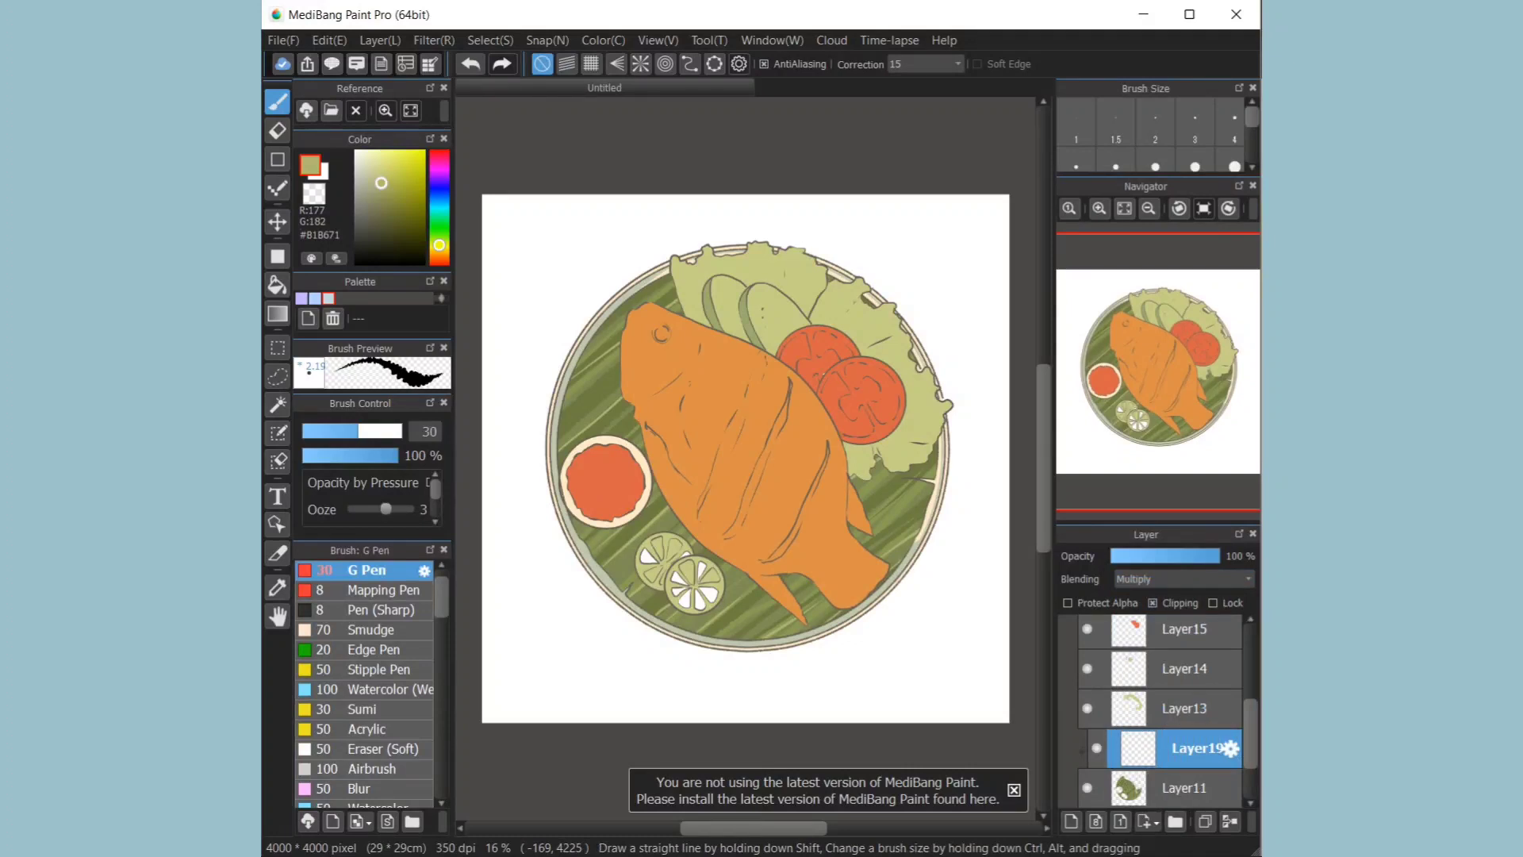
Step: Shade the leaf around the fish and garnishes with pale blue #C0DBE0 and the G Pen at size 121
{"action": "left_click", "coordinate": [328, 298]}
{"action": "left_click_drag", "start_coordinate": [358, 430], "coordinate": [399, 431]}
{"action": "left_click_drag", "start_coordinate": [628, 354], "coordinate": [643, 461]}
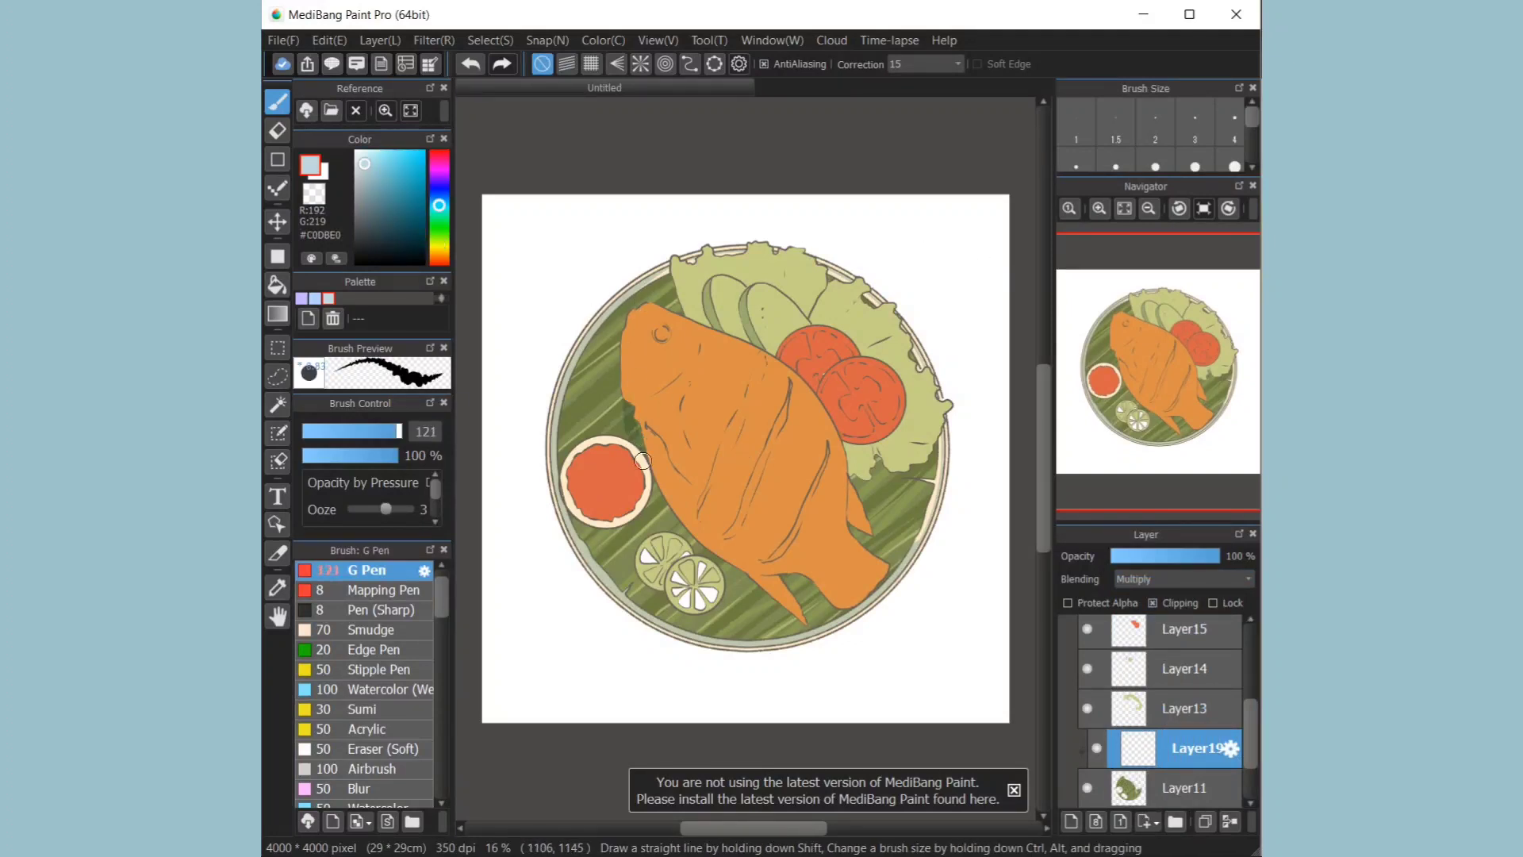
{"action": "left_click_drag", "start_coordinate": [662, 292], "coordinate": [593, 424]}
{"action": "key", "text": "ctrl+z"}
{"action": "mouse_move", "coordinate": [650, 294]}
{"action": "left_mouse_down"}
{"action": "mouse_move", "coordinate": [582, 467]}
{"action": "mouse_move", "coordinate": [593, 508]}
{"action": "left_mouse_up"}
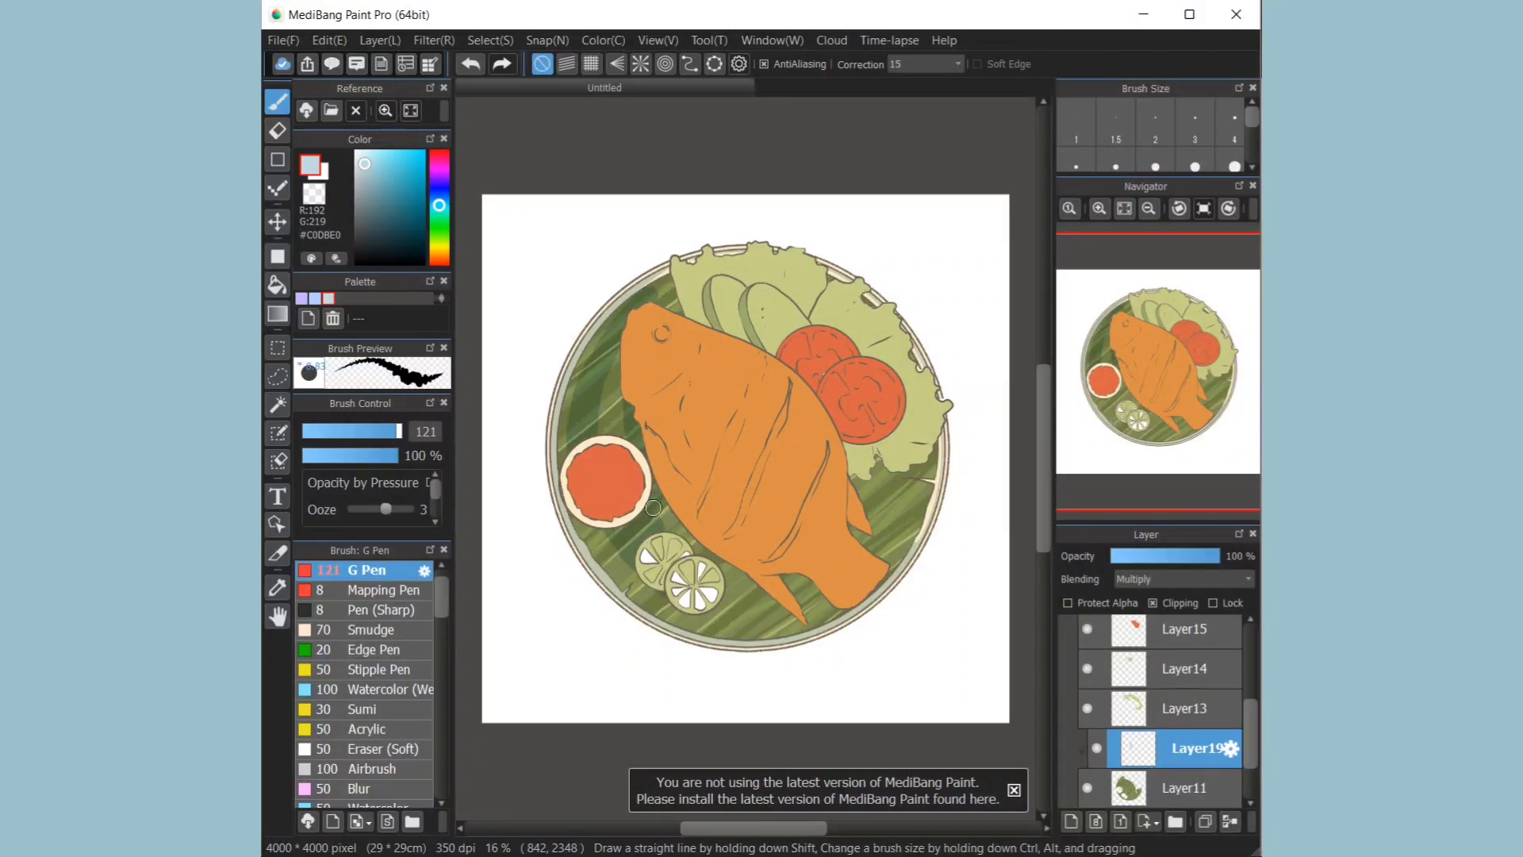
{"action": "left_click_drag", "start_coordinate": [752, 570], "coordinate": [739, 617]}
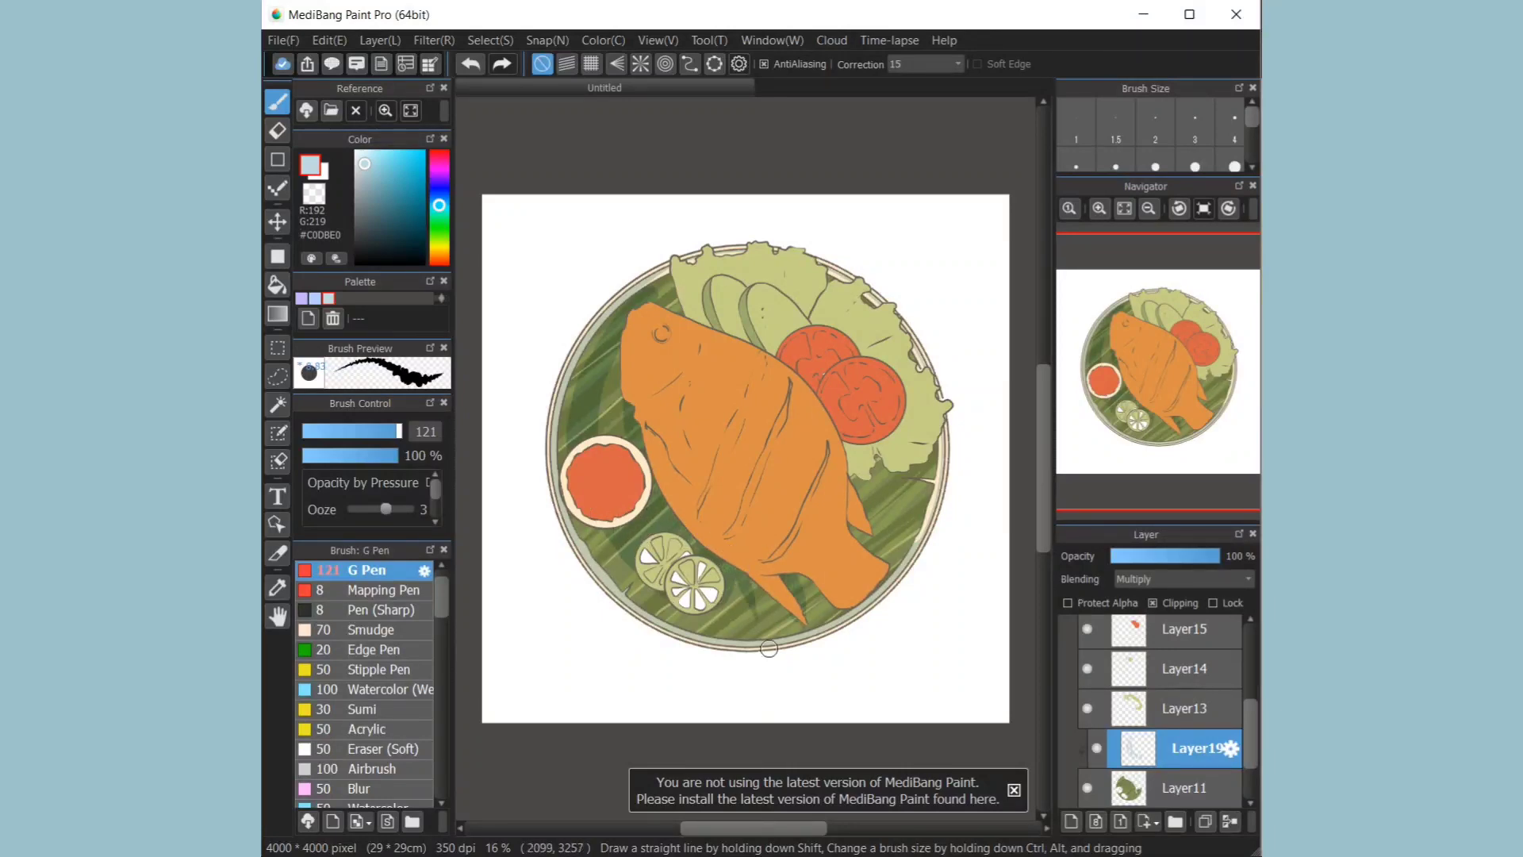
{"action": "left_click_drag", "start_coordinate": [863, 523], "coordinate": [886, 469]}
{"action": "left_click_drag", "start_coordinate": [661, 302], "coordinate": [683, 287]}
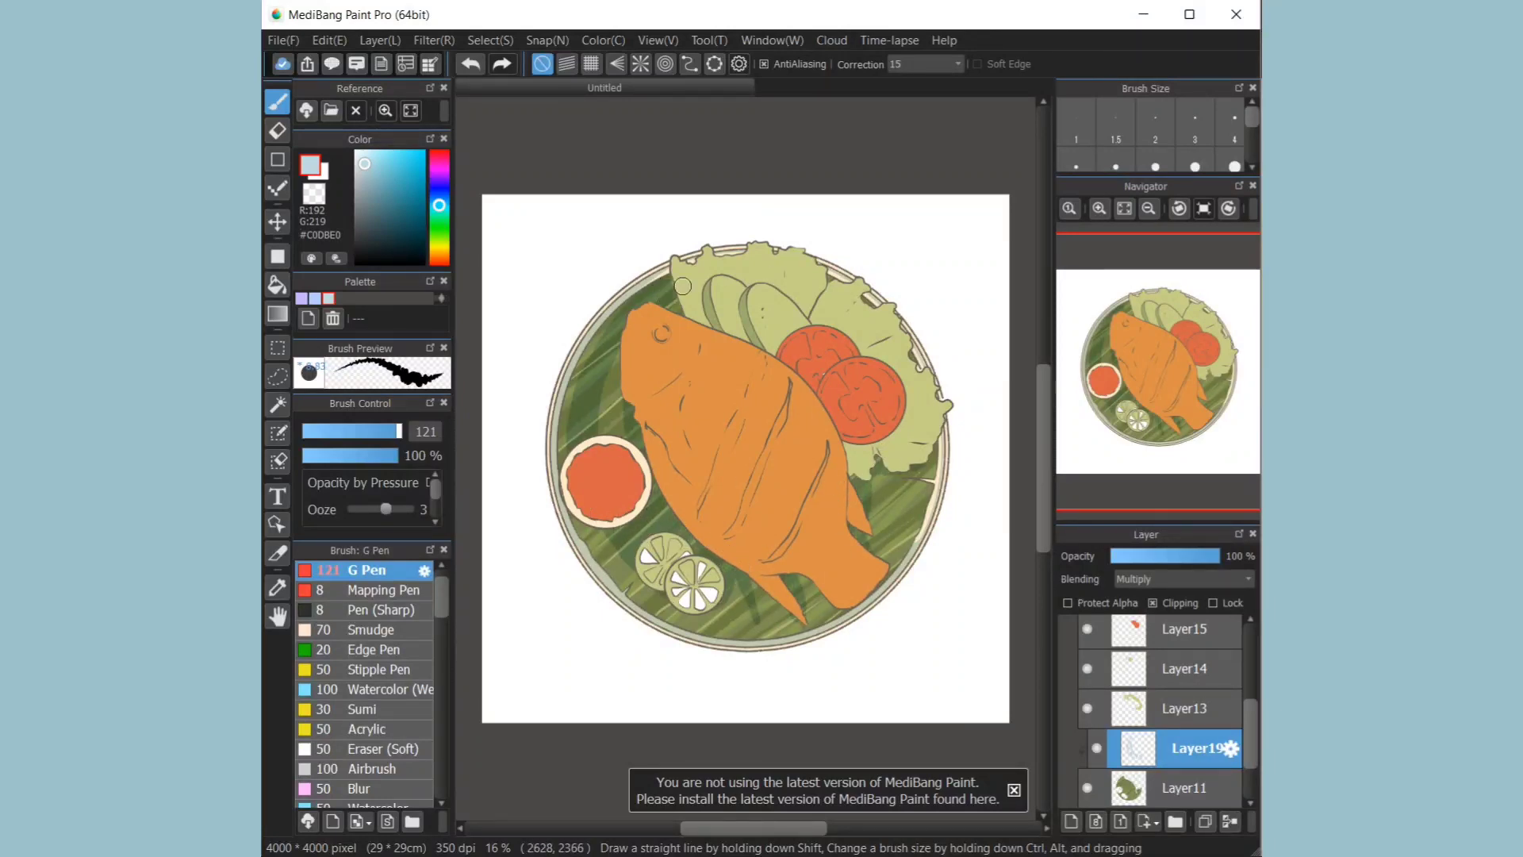
Step: Add an empty layer above the lettuce's Layer13 and make Layer13 active again
{"action": "left_click", "coordinate": [1185, 709]}
{"action": "left_click", "coordinate": [1071, 822]}
{"action": "left_click", "coordinate": [1188, 748]}
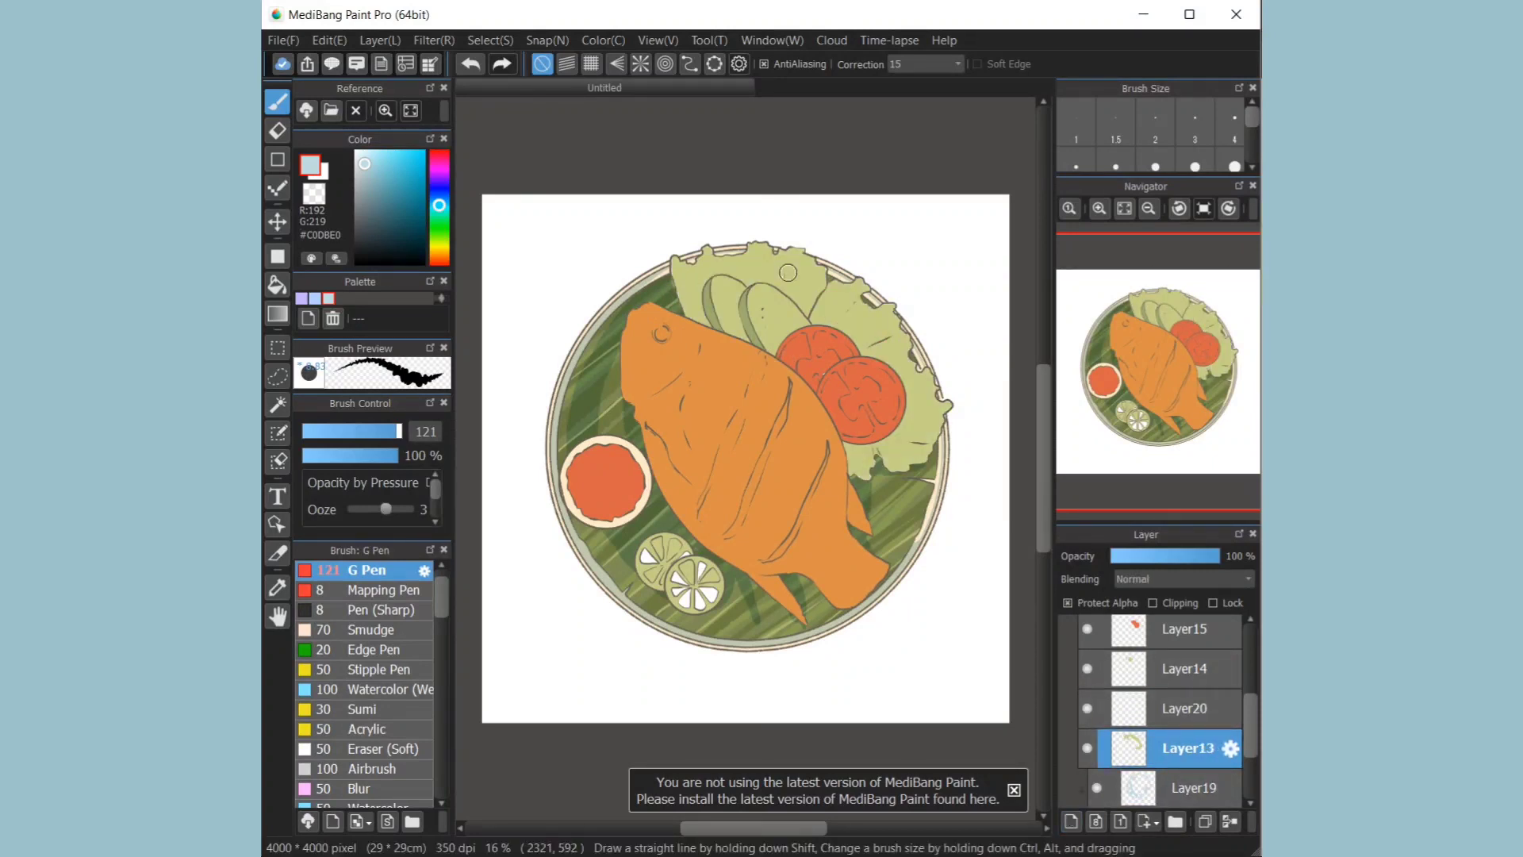
Step: Paint a darker green #AEB46B streak on the lettuce beside the first cucumber slice
{"action": "right_click", "coordinate": [905, 357]}
{"action": "left_click", "coordinate": [385, 183]}
{"action": "key", "text": "ctrl+plus"}
{"action": "left_click_drag", "start_coordinate": [668, 209], "coordinate": [680, 251]}
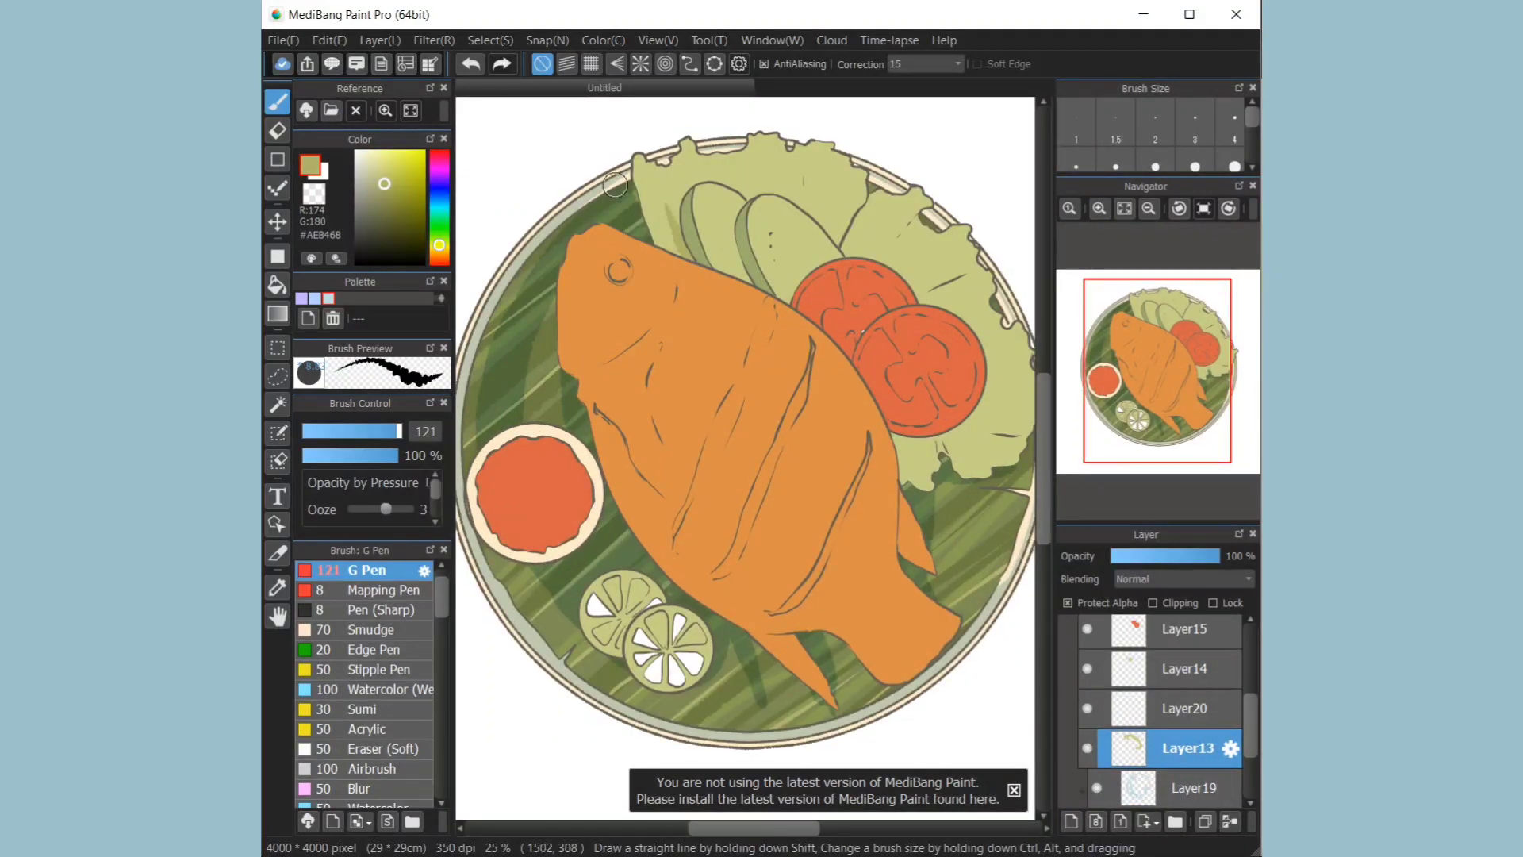
Step: Paint yellow-green #B2BB4D streaks radiating across all the lettuce leaves with the G Pen at size 68
{"action": "left_click", "coordinate": [383, 430]}
{"action": "left_click", "coordinate": [396, 184]}
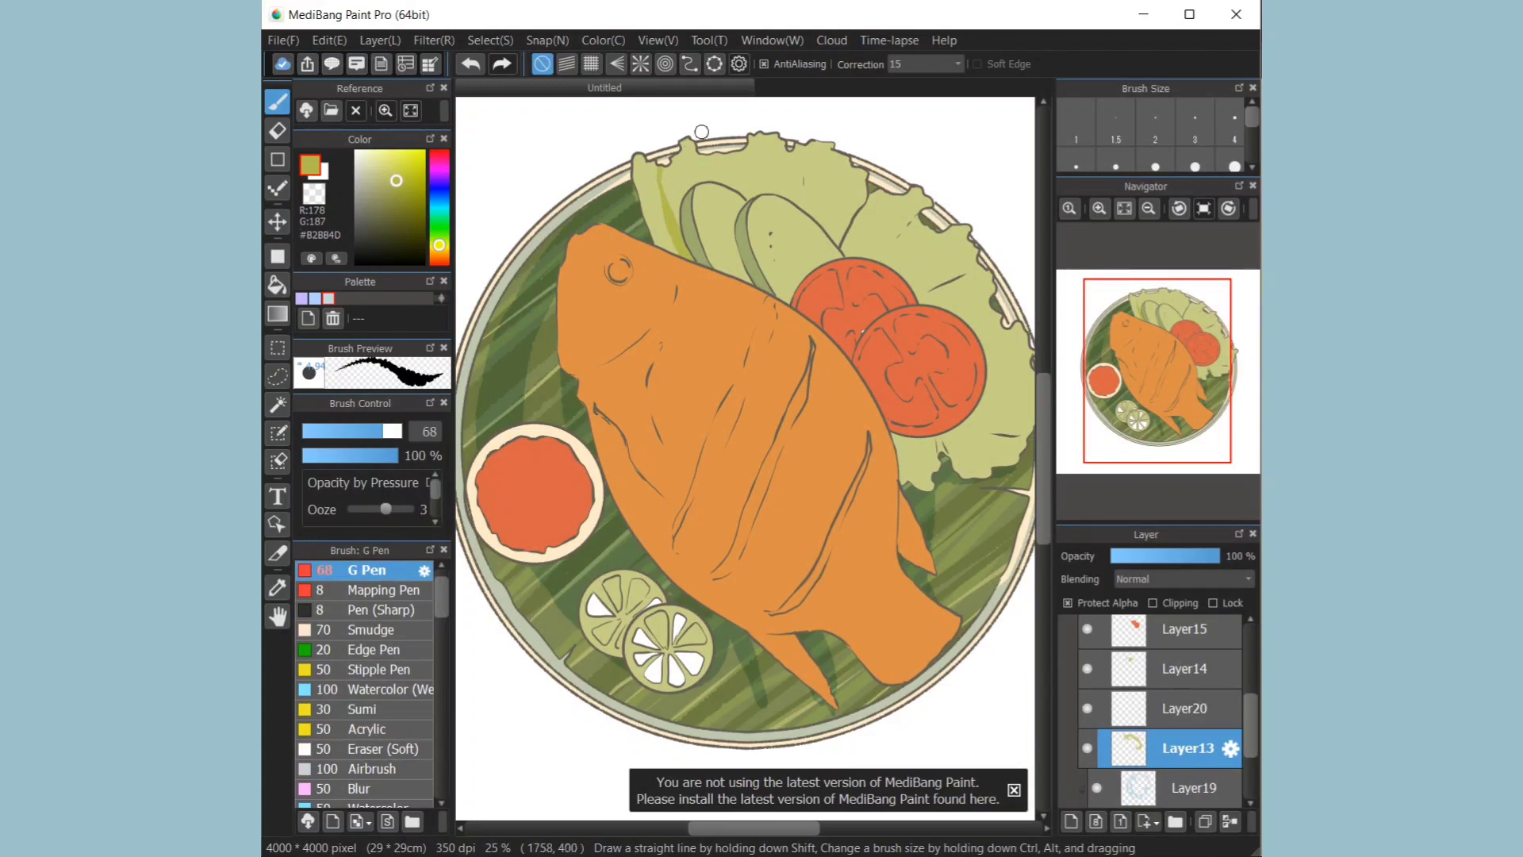
{"action": "left_click_drag", "start_coordinate": [701, 132], "coordinate": [725, 248]}
{"action": "key", "text": "ctrl+z"}
{"action": "left_click", "coordinate": [1087, 748]}
{"action": "left_click", "coordinate": [1087, 748]}
{"action": "left_click_drag", "start_coordinate": [705, 141], "coordinate": [725, 266]}
{"action": "left_click_drag", "start_coordinate": [715, 103], "coordinate": [734, 278]}
{"action": "left_click_drag", "start_coordinate": [794, 127], "coordinate": [787, 199]}
{"action": "left_click_drag", "start_coordinate": [842, 151], "coordinate": [820, 224]}
{"action": "left_click_drag", "start_coordinate": [917, 185], "coordinate": [865, 262]}
{"action": "mouse_move", "coordinate": [955, 224]}
{"action": "left_mouse_down"}
{"action": "mouse_move", "coordinate": [912, 287]}
{"action": "mouse_move", "coordinate": [930, 306]}
{"action": "left_mouse_up"}
{"action": "left_click_drag", "start_coordinate": [1041, 355], "coordinate": [986, 349]}
{"action": "left_click_drag", "start_coordinate": [1036, 427], "coordinate": [970, 409]}
{"action": "left_click_drag", "start_coordinate": [927, 493], "coordinate": [902, 439]}
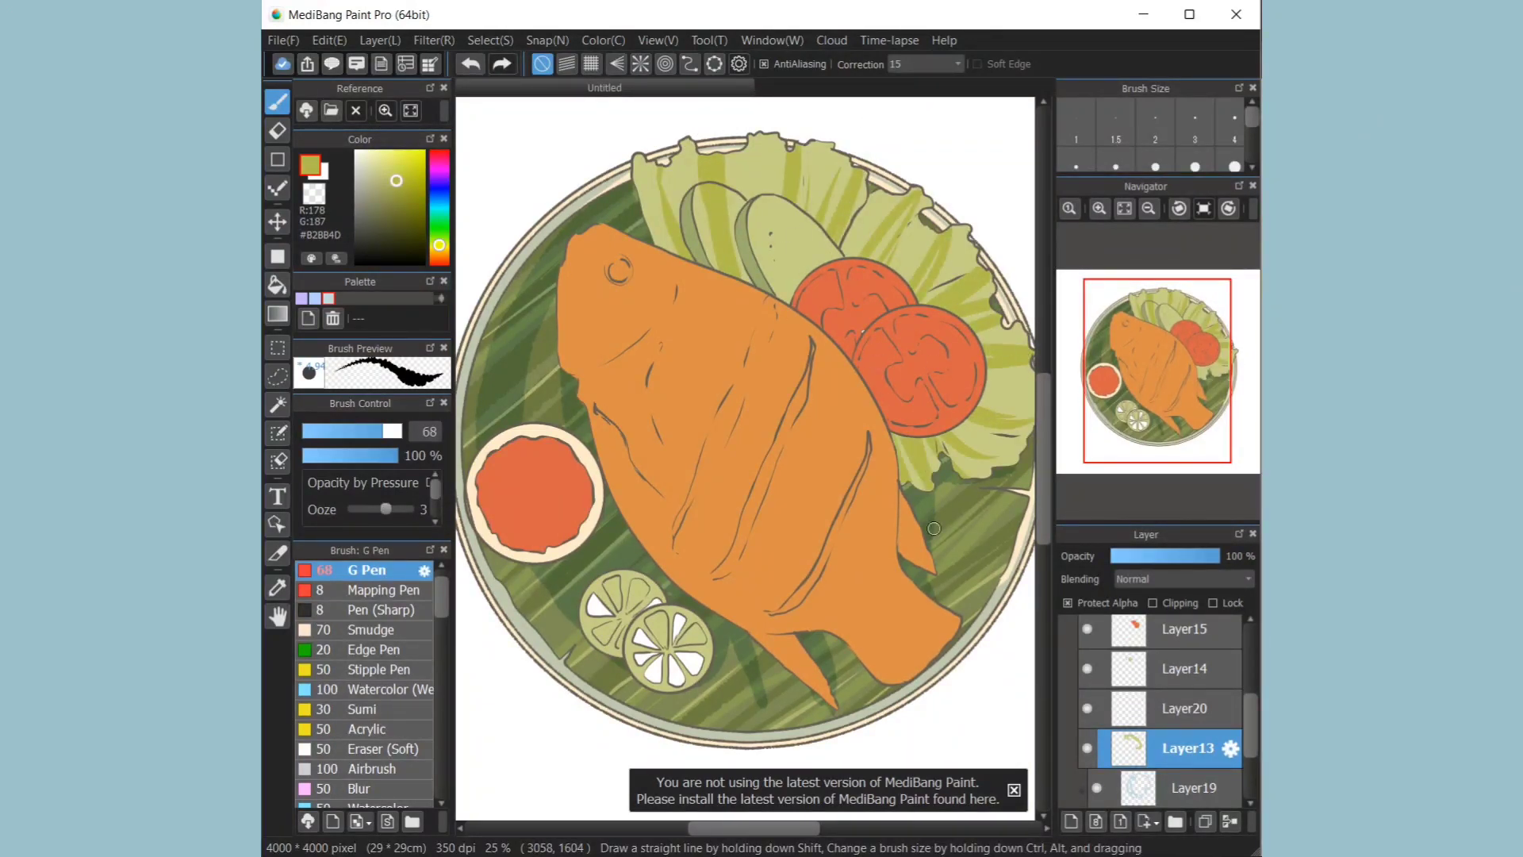
{"action": "left_click_drag", "start_coordinate": [970, 237], "coordinate": [678, 134]}
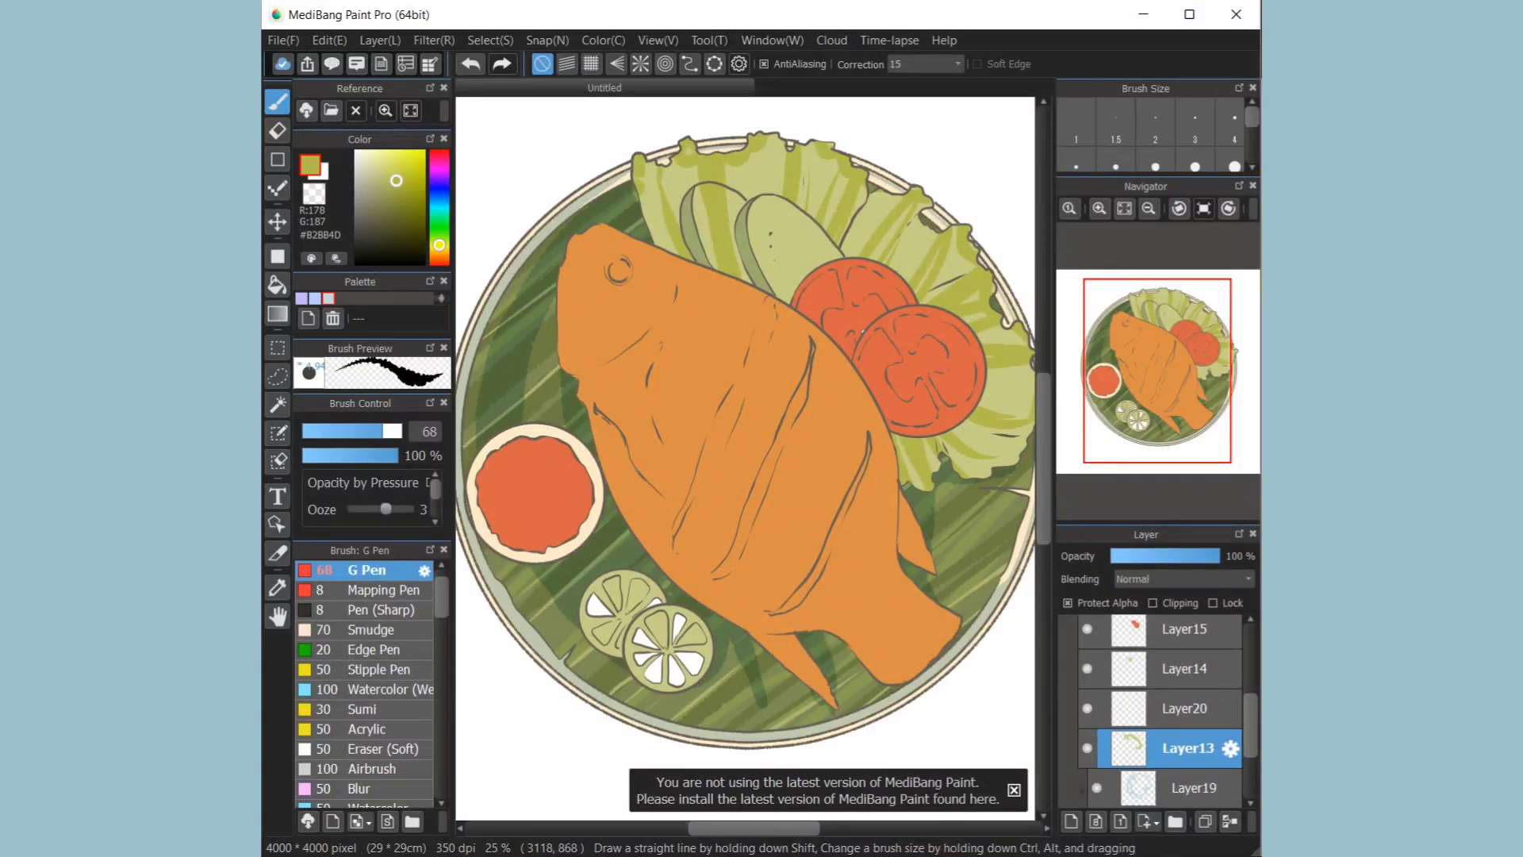
Step: Turn off Protect Alpha on Layer14 and try to fill the first cucumber slice with the sampled green #C8CE87
{"action": "left_click", "coordinate": [1184, 669]}
{"action": "right_click", "coordinate": [781, 227]}
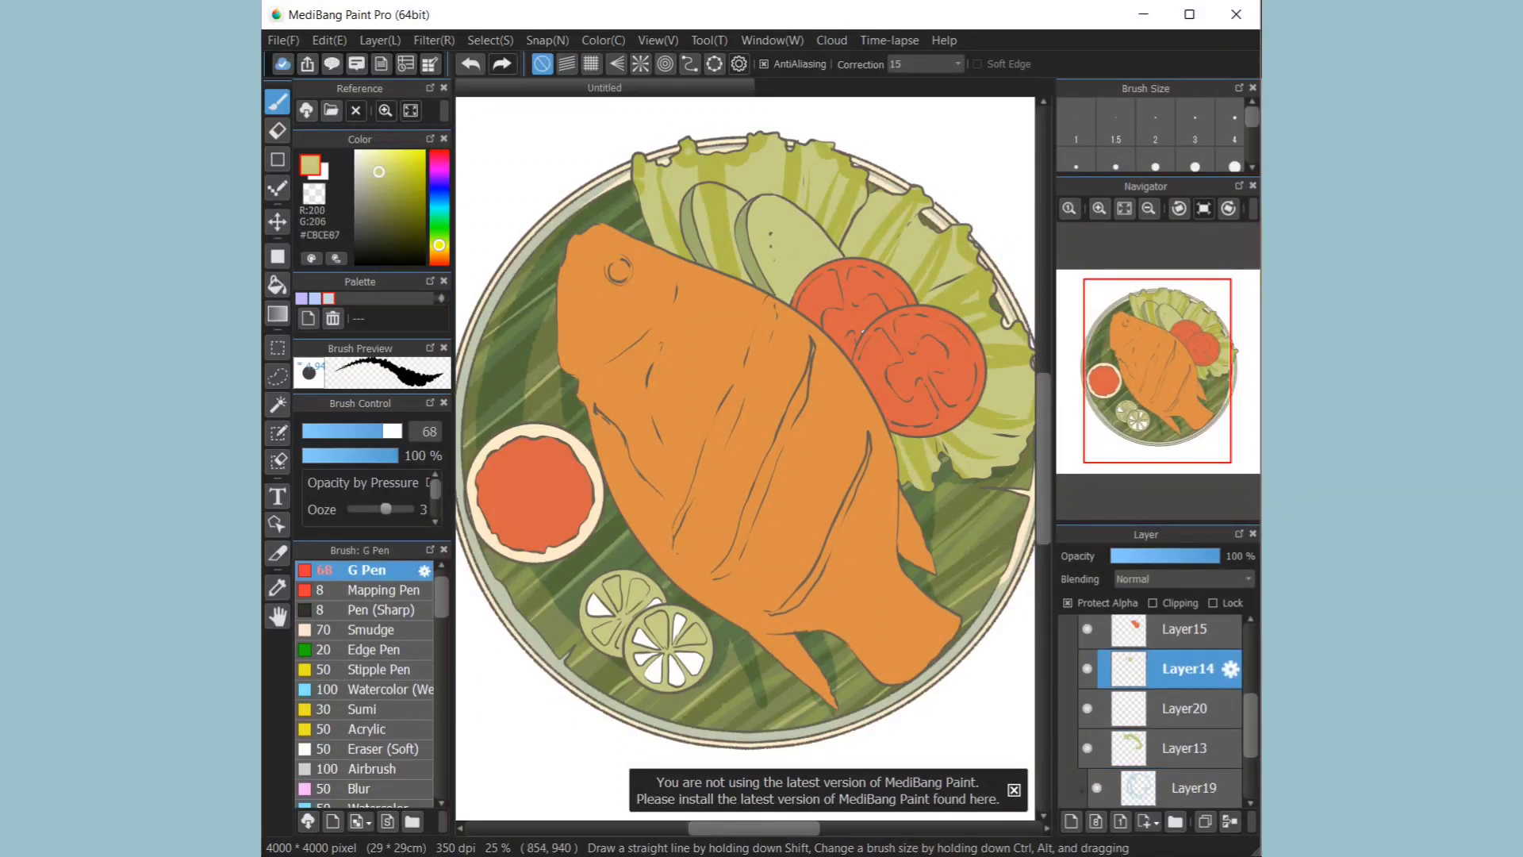
{"action": "key", "text": "g"}
{"action": "left_click", "coordinate": [1068, 603]}
{"action": "left_click", "coordinate": [714, 242]}
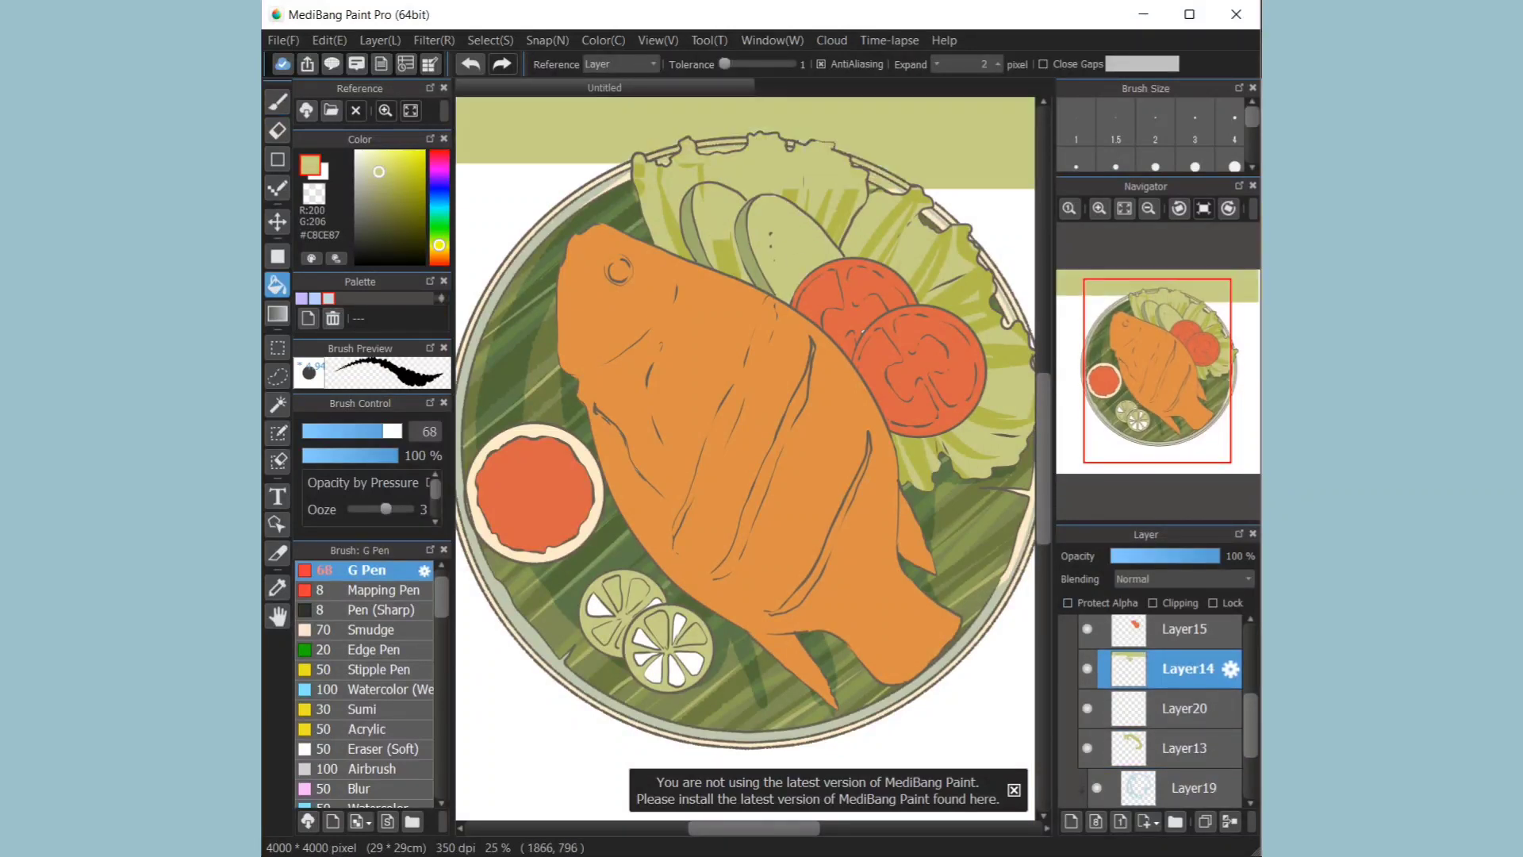
{"action": "key", "text": "ctrl+z"}
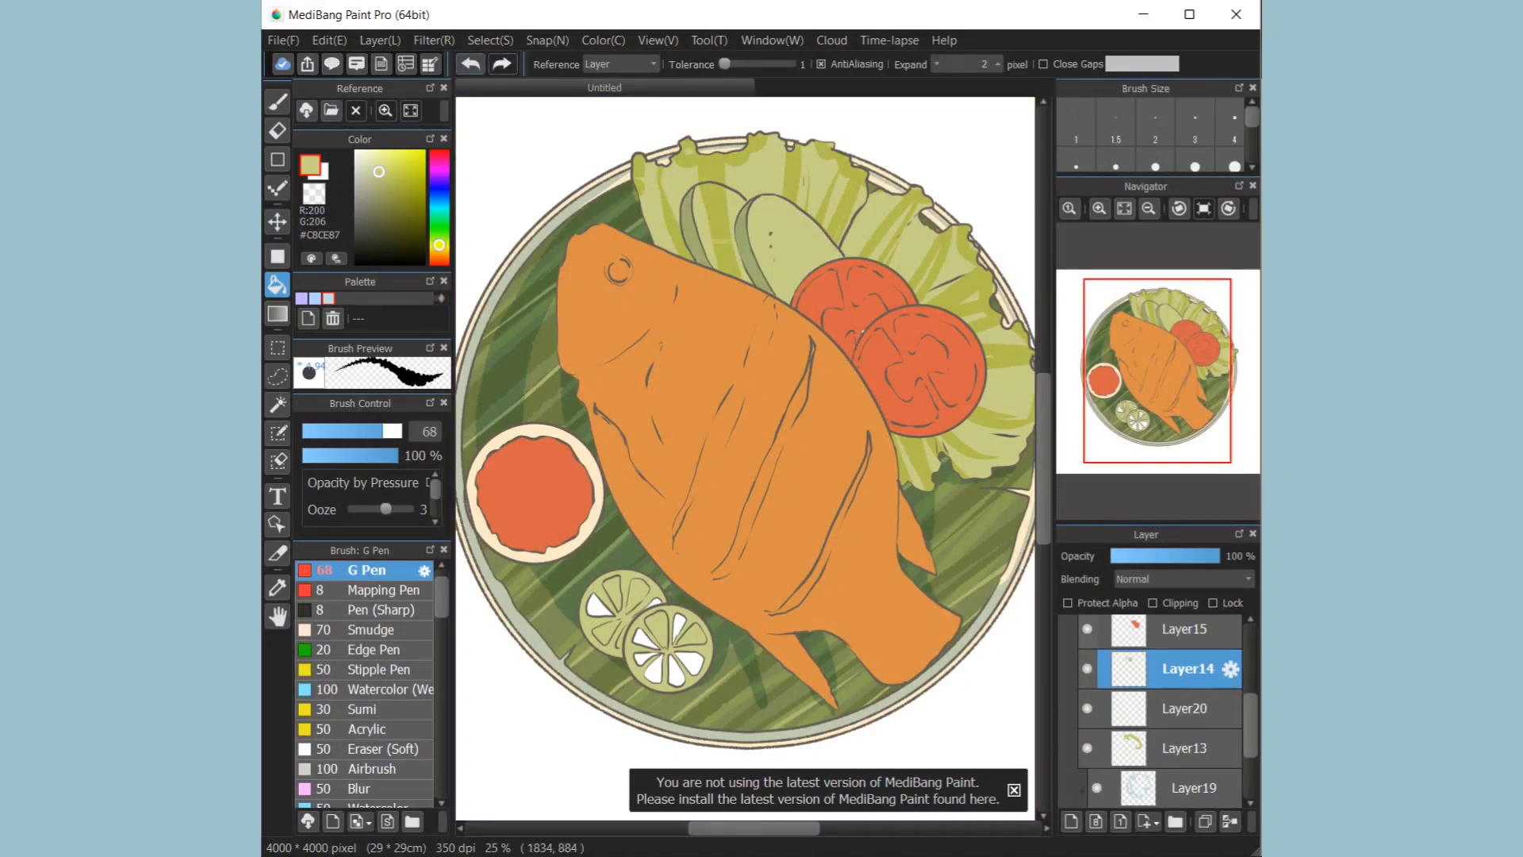
Step: Set the fill reference to Canvas, fill the first cucumber slice on Layer14 and check that layer's coverage
{"action": "left_click", "coordinate": [621, 64]}
{"action": "left_click", "coordinate": [615, 80]}
{"action": "left_click", "coordinate": [718, 227]}
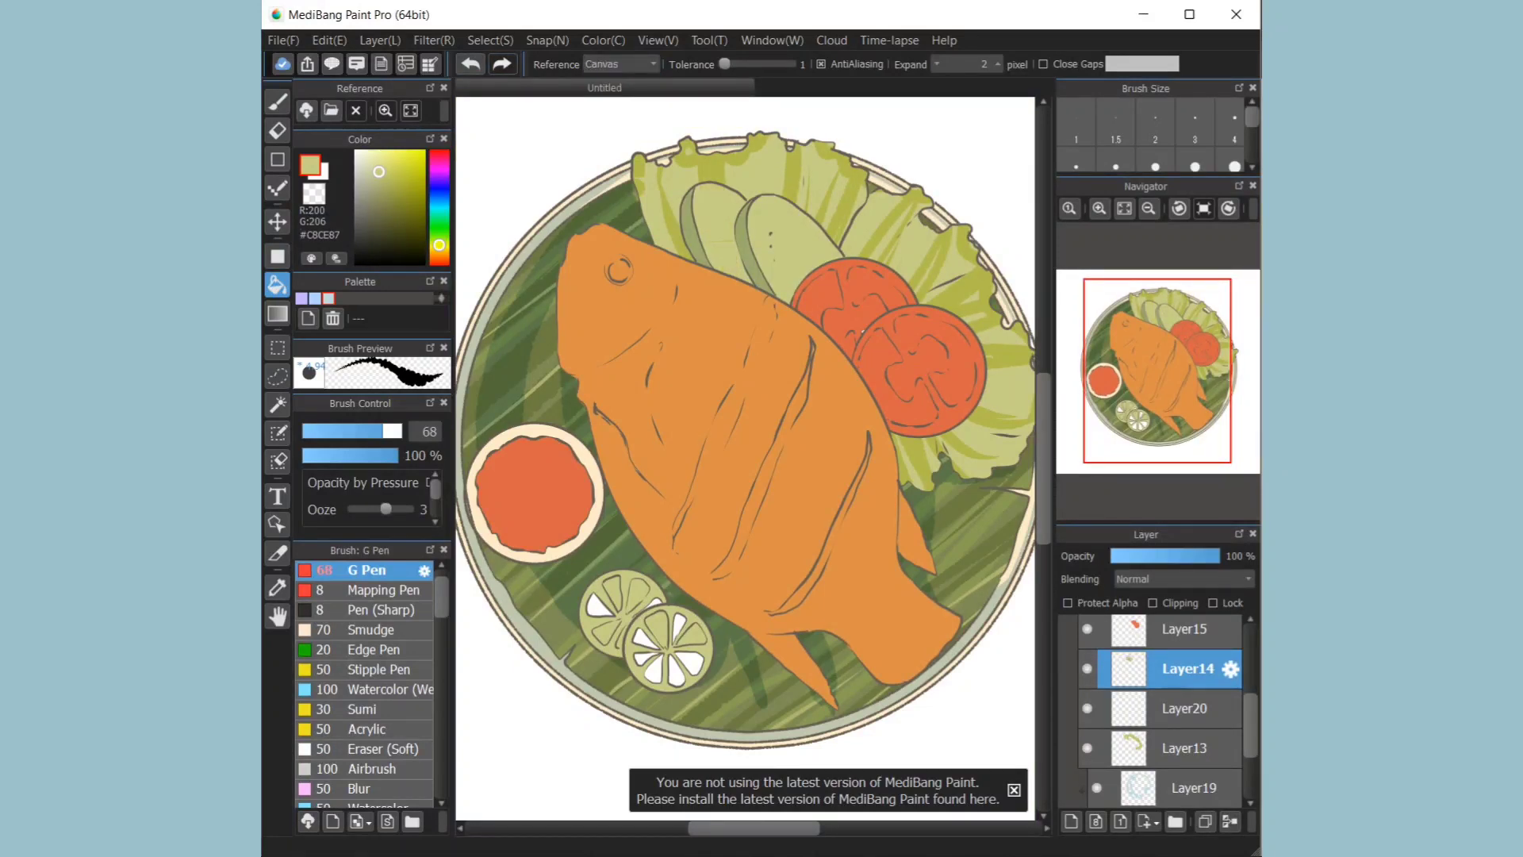
{"action": "key", "text": "b"}
{"action": "left_click", "coordinate": [1087, 669]}
{"action": "left_click", "coordinate": [1087, 669]}
Step: Add a clipping layer over the lettuce's Layer13 and set its blending to Multiply
{"action": "left_click", "coordinate": [1184, 748]}
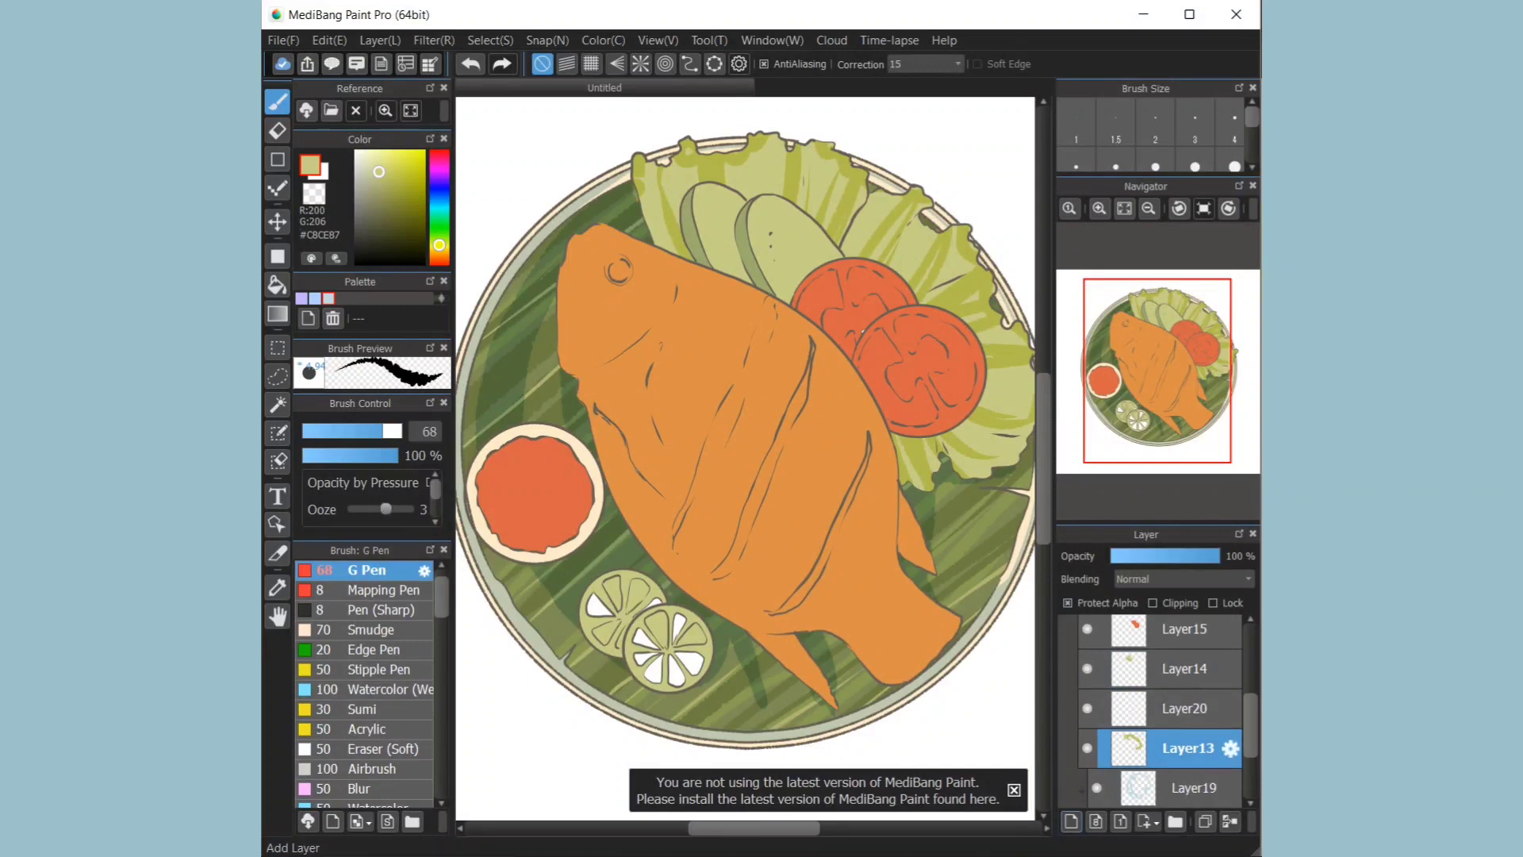
{"action": "left_click", "coordinate": [1071, 822]}
{"action": "left_click", "coordinate": [1153, 603]}
{"action": "left_click", "coordinate": [1182, 579]}
{"action": "left_click", "coordinate": [1142, 608]}
Step: Shade the lettuce folds beside and above the first cucumber slice with pale blue #C0DBE0
{"action": "left_click", "coordinate": [329, 298]}
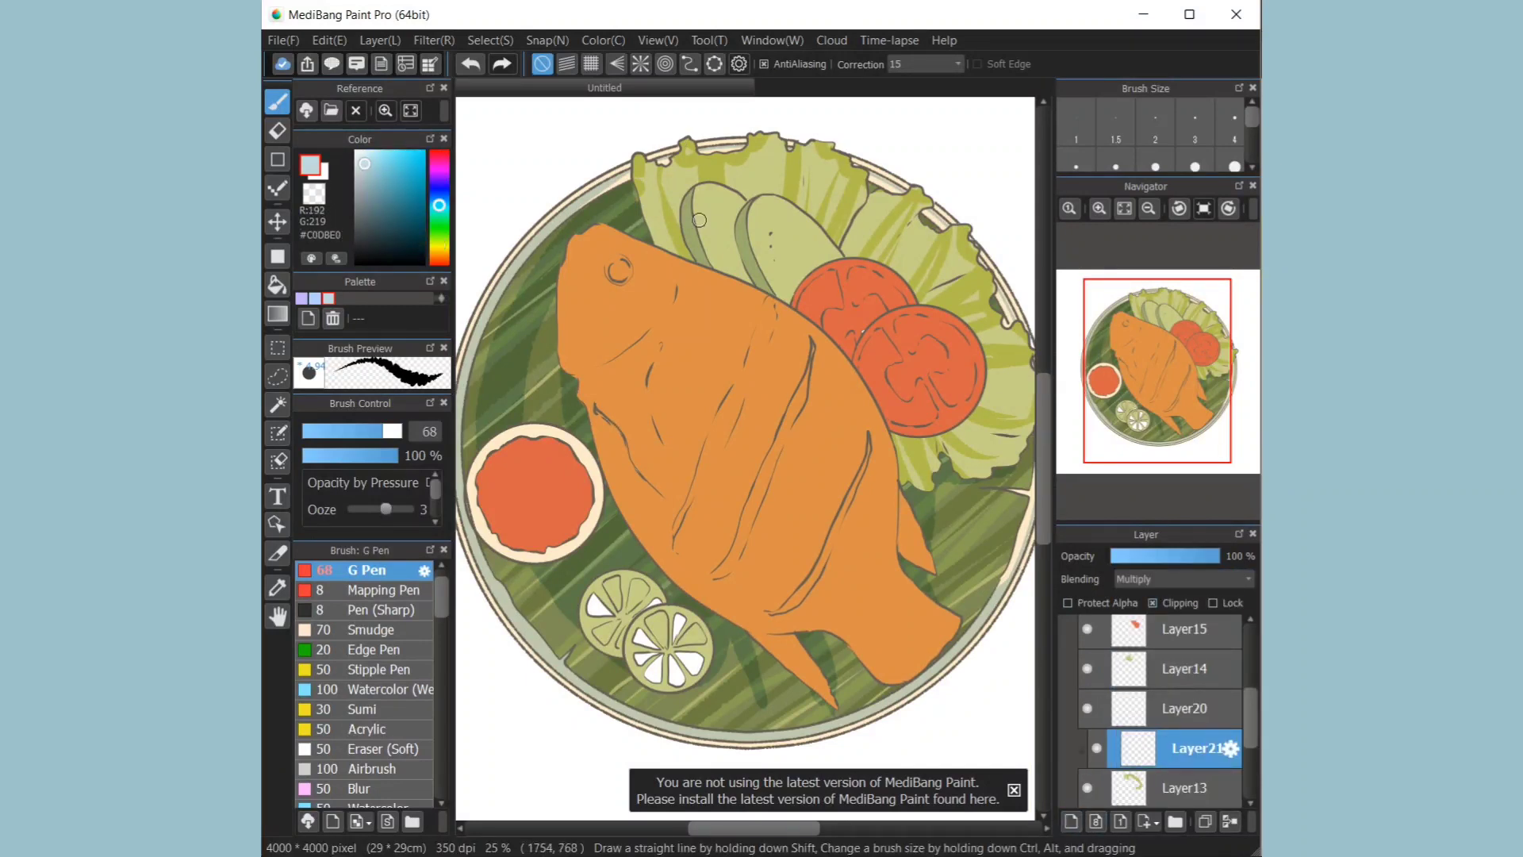
{"action": "left_click_drag", "start_coordinate": [641, 162], "coordinate": [682, 255]}
{"action": "left_click_drag", "start_coordinate": [706, 157], "coordinate": [710, 209]}
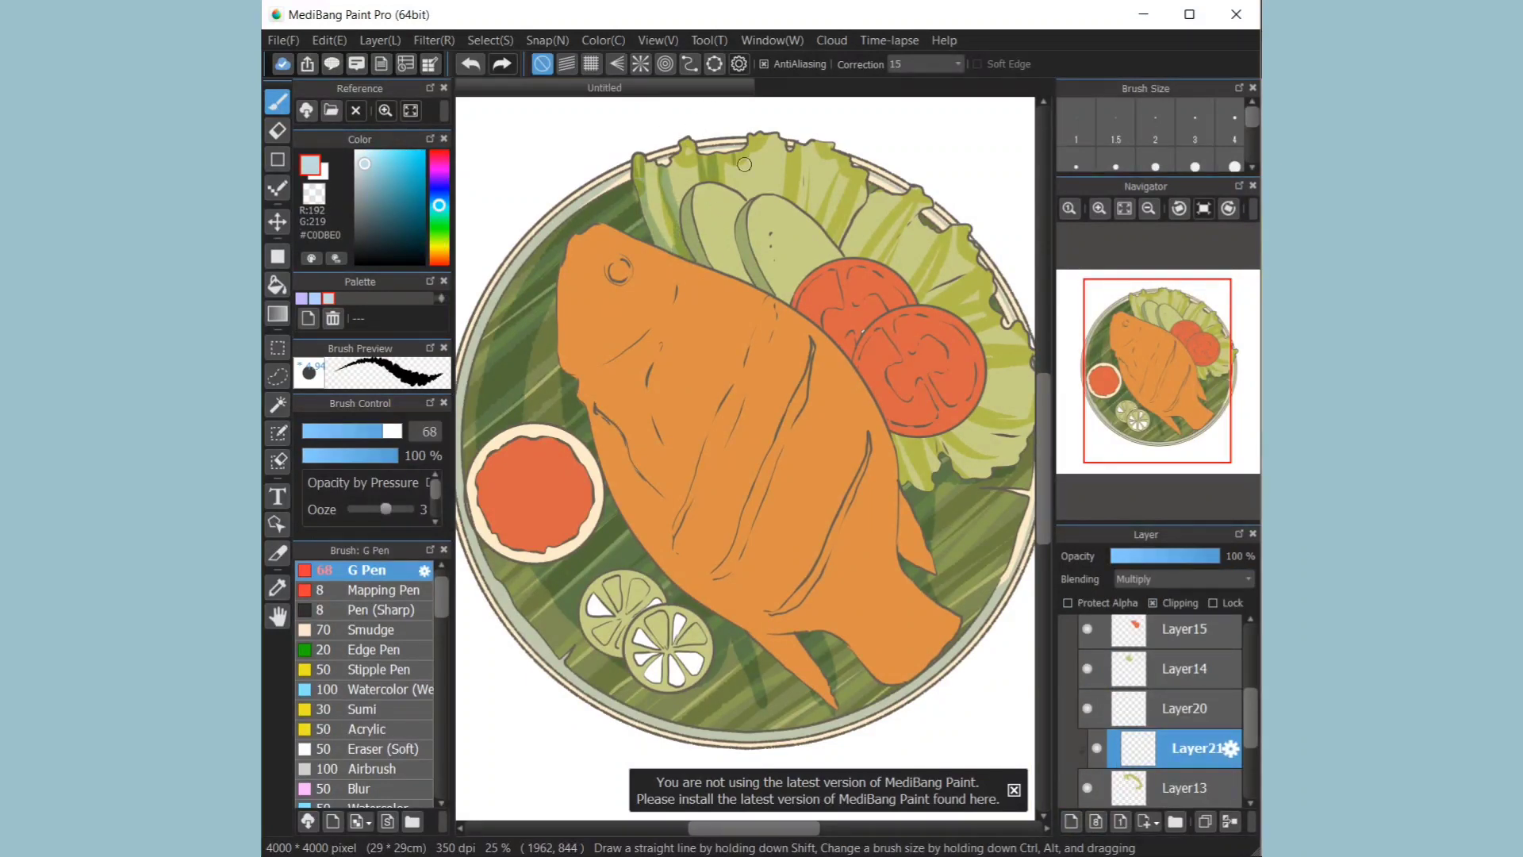
Step: Erase the stray colour along the upper edge of the cucumber slices on Layer14
{"action": "left_click", "coordinate": [1184, 669]}
{"action": "key", "text": "e"}
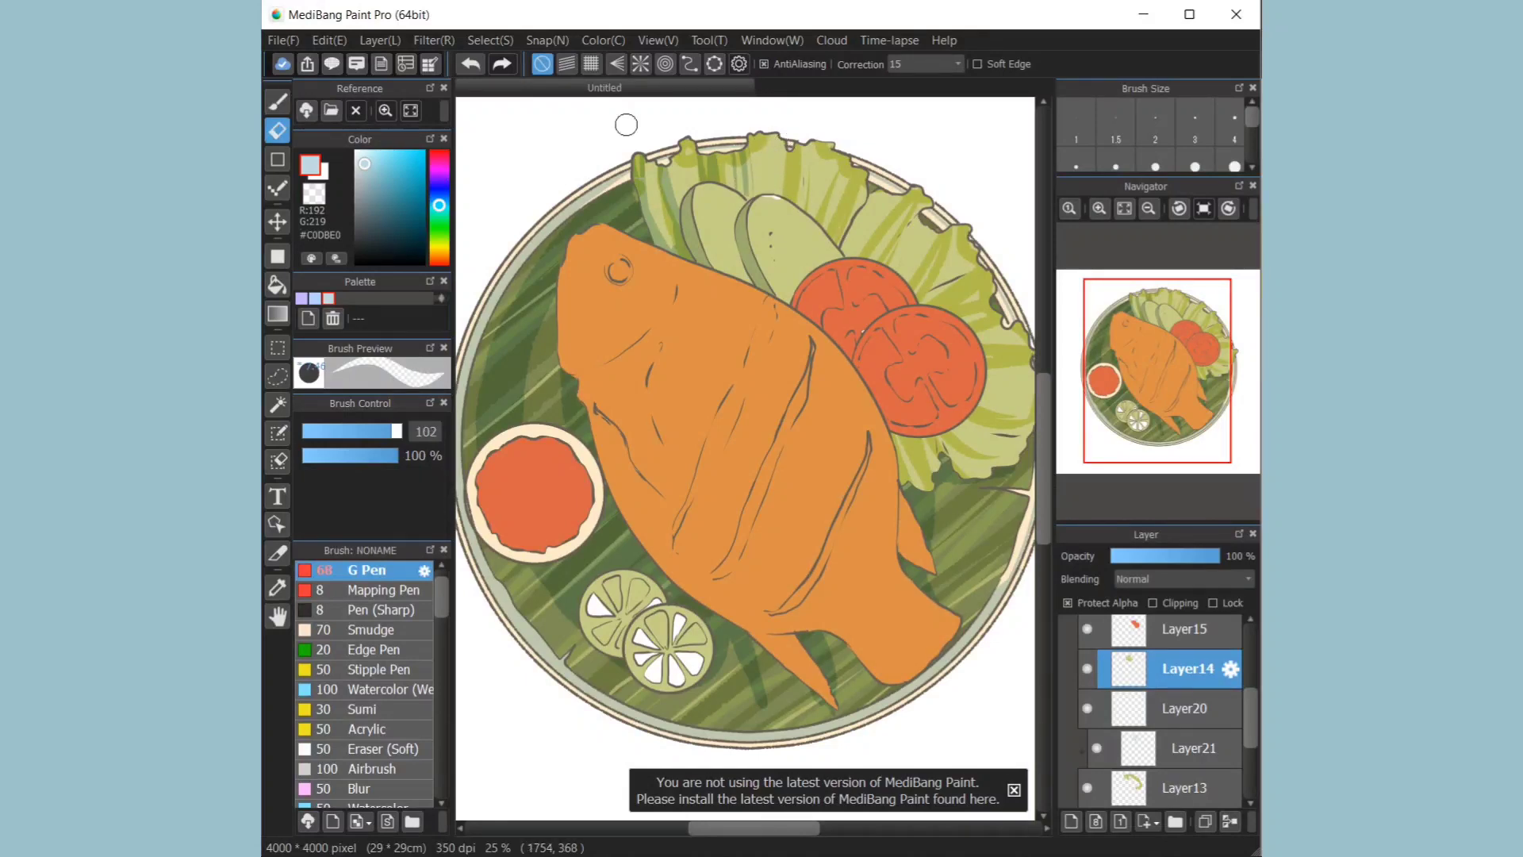
{"action": "left_click", "coordinate": [471, 63]}
{"action": "mouse_move", "coordinate": [757, 186]}
{"action": "left_mouse_down"}
{"action": "mouse_move", "coordinate": [740, 164]}
{"action": "mouse_move", "coordinate": [742, 195]}
{"action": "left_mouse_up"}
Step: On Layer21, shade the lettuce folds from above the second cucumber slice to above the tomatoes
{"action": "left_click", "coordinate": [1194, 748]}
{"action": "left_click", "coordinate": [277, 102]}
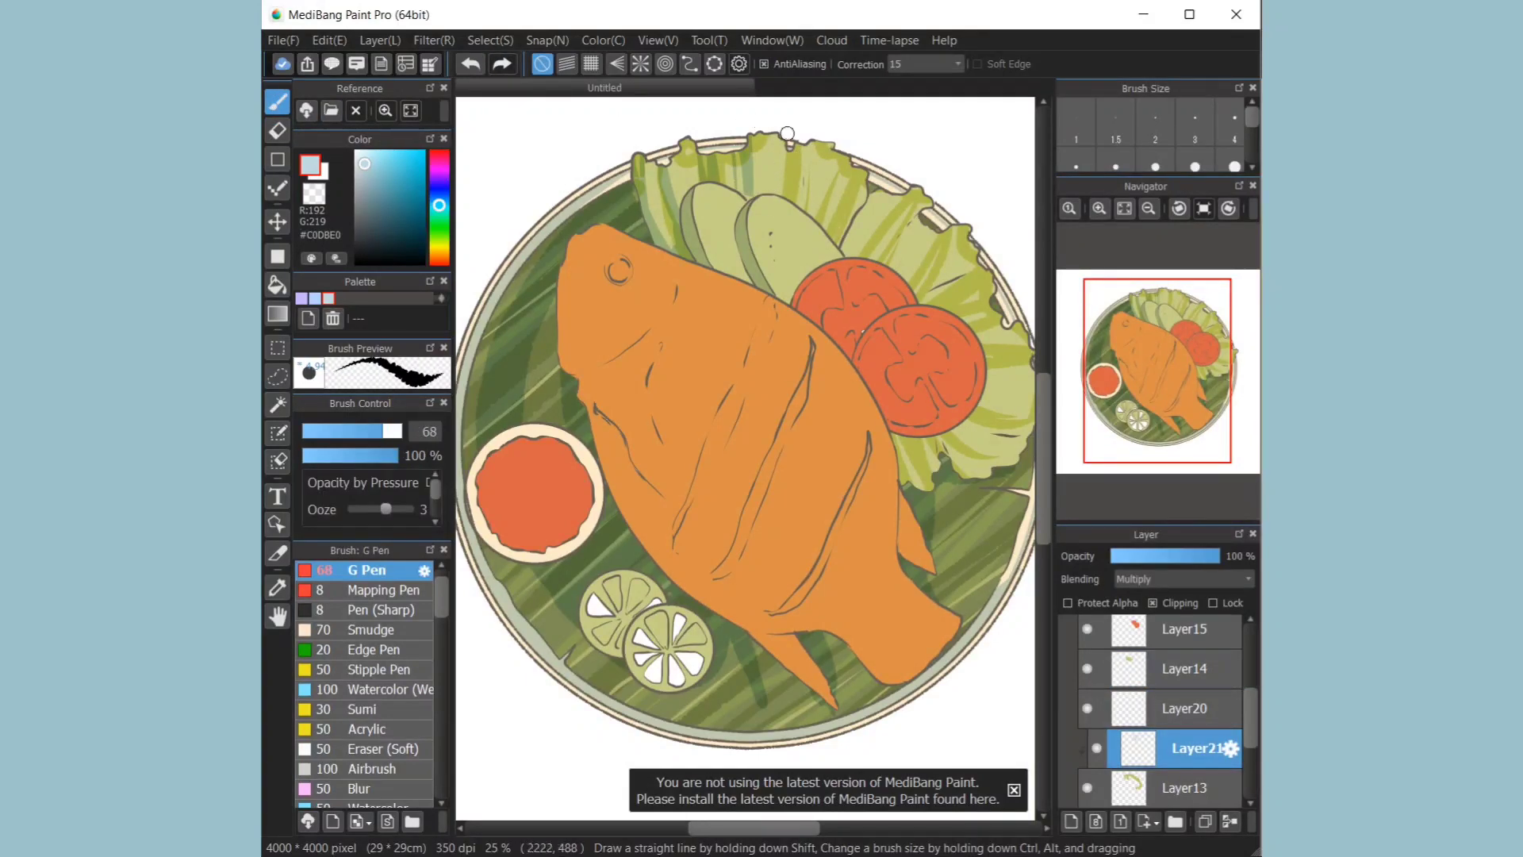
{"action": "left_click_drag", "start_coordinate": [787, 135], "coordinate": [785, 197]}
{"action": "left_click_drag", "start_coordinate": [770, 164], "coordinate": [763, 202]}
{"action": "left_click_drag", "start_coordinate": [840, 239], "coordinate": [858, 192]}
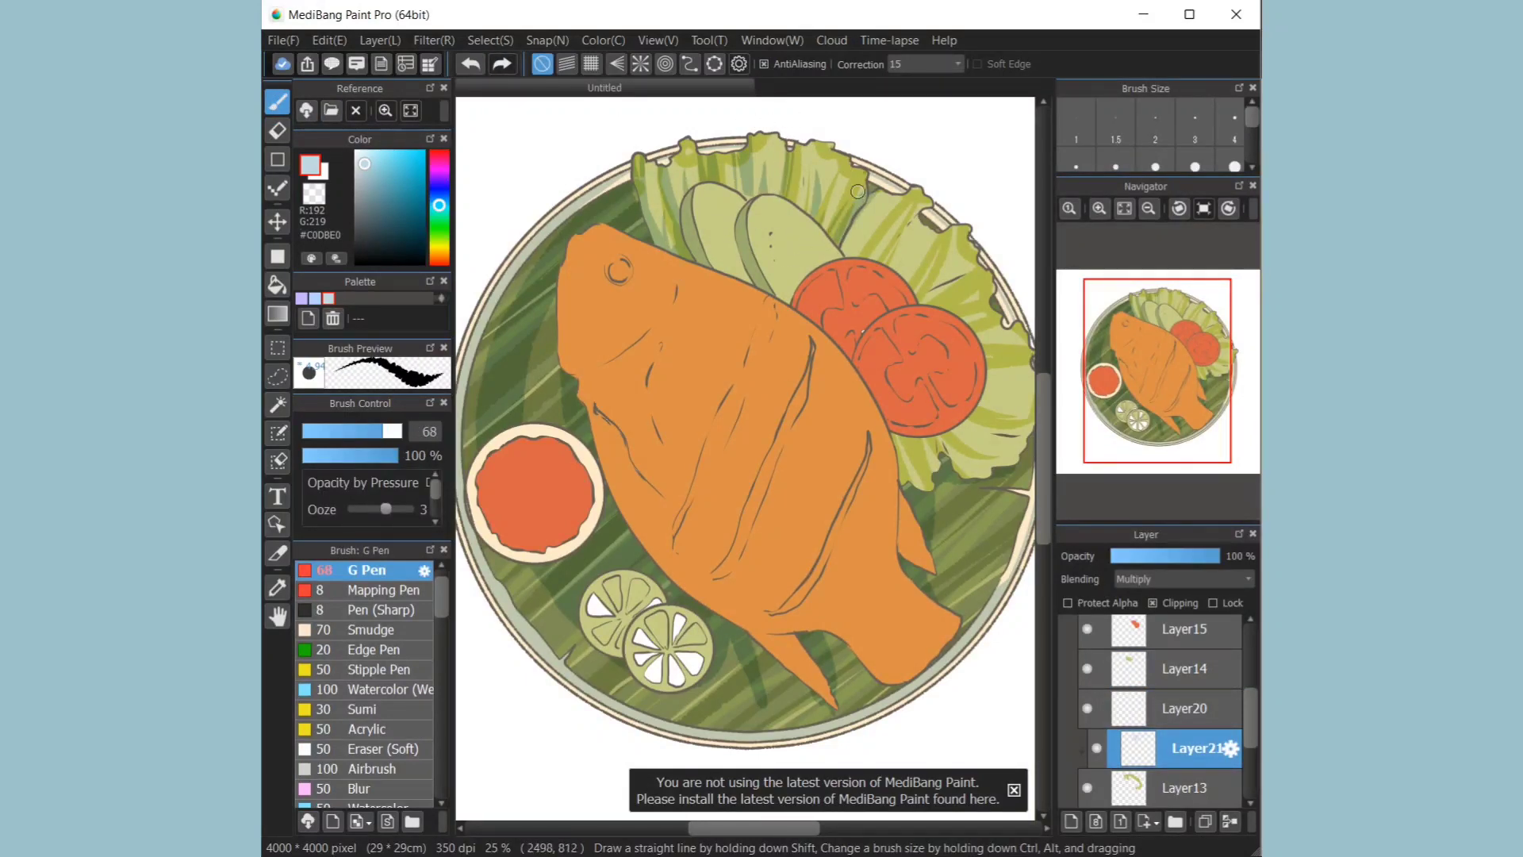
{"action": "mouse_move", "coordinate": [809, 144]}
{"action": "left_mouse_down"}
{"action": "mouse_move", "coordinate": [815, 208]}
{"action": "mouse_move", "coordinate": [924, 198]}
{"action": "left_mouse_up"}
{"action": "left_click_drag", "start_coordinate": [856, 284], "coordinate": [910, 229]}
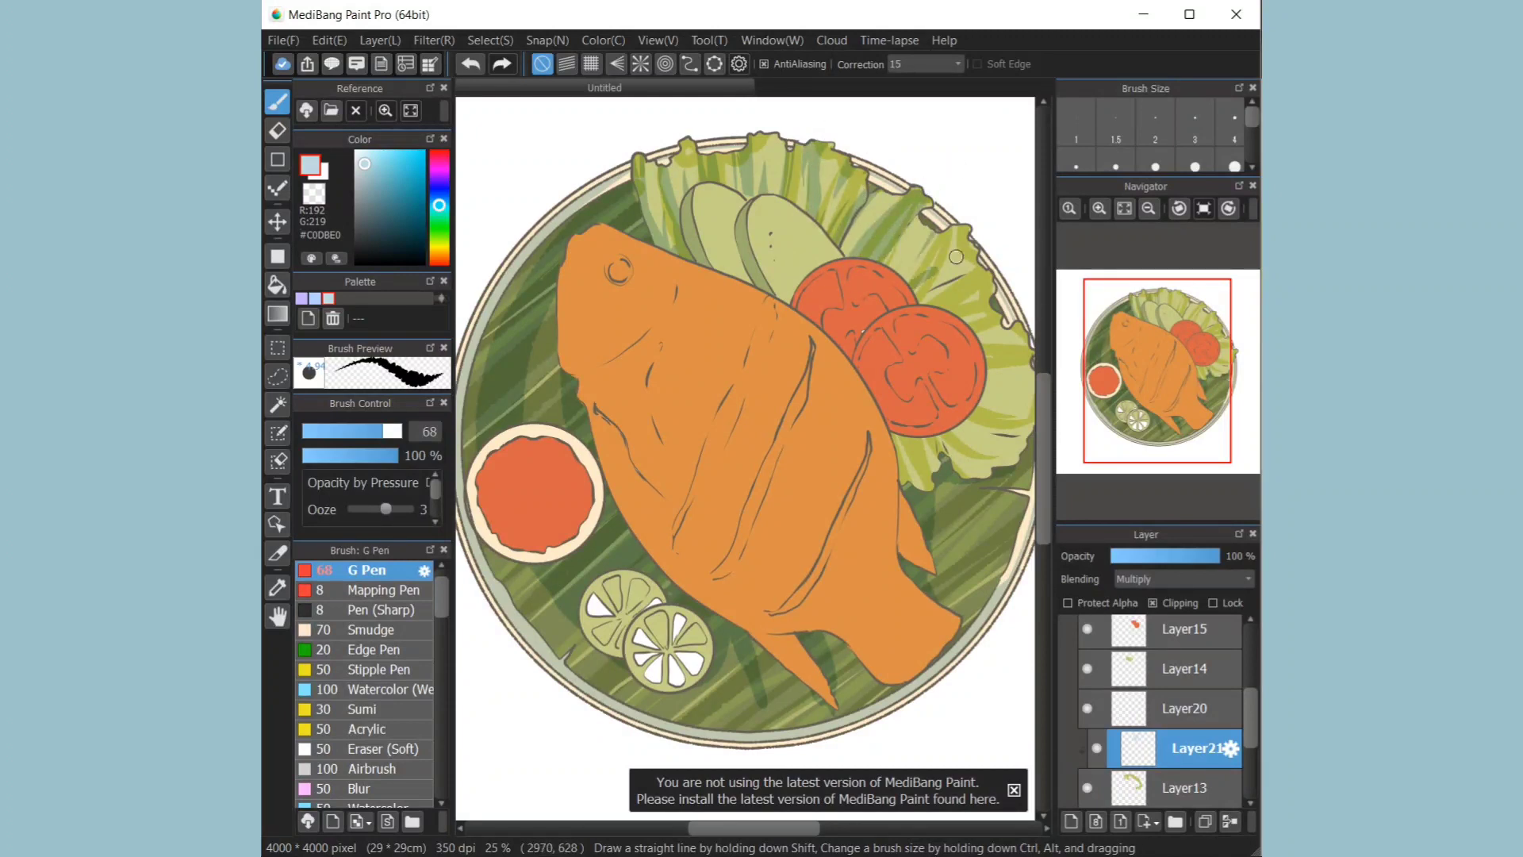
{"action": "mouse_move", "coordinate": [912, 287]}
{"action": "left_mouse_down"}
{"action": "mouse_move", "coordinate": [957, 258]}
{"action": "mouse_move", "coordinate": [966, 230]}
{"action": "left_mouse_up"}
{"action": "left_click_drag", "start_coordinate": [931, 289], "coordinate": [984, 274]}
Step: Shade the remaining lettuce folds beside and below the tomato slices on Layer21
{"action": "left_click_drag", "start_coordinate": [753, 827], "coordinate": [799, 827]}
{"action": "mouse_move", "coordinate": [704, 463]}
{"action": "left_mouse_down"}
{"action": "mouse_move", "coordinate": [730, 434]}
{"action": "mouse_move", "coordinate": [719, 444]}
{"action": "left_mouse_up"}
{"action": "mouse_move", "coordinate": [741, 484]}
{"action": "left_mouse_down"}
{"action": "mouse_move", "coordinate": [741, 385]}
{"action": "mouse_move", "coordinate": [837, 435]}
{"action": "left_mouse_up"}
{"action": "left_click_drag", "start_coordinate": [797, 411], "coordinate": [842, 419]}
{"action": "left_click_drag", "start_coordinate": [794, 369], "coordinate": [839, 348]}
{"action": "left_click", "coordinate": [1125, 208]}
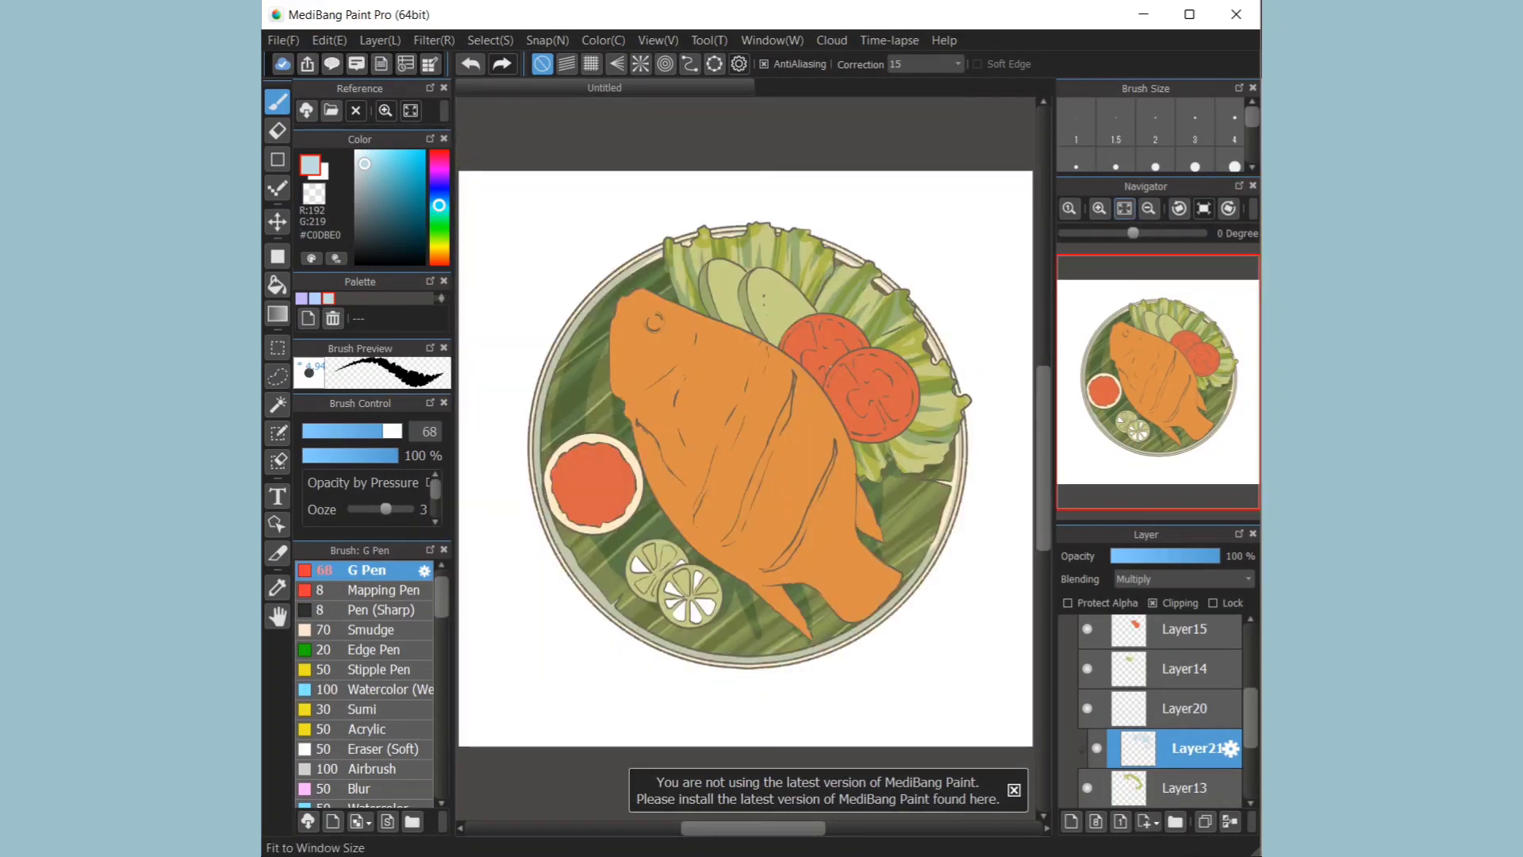
Step: Add an empty layer above the cucumbers' Layer14 and make Layer14 active again
{"action": "left_click", "coordinate": [1099, 209]}
{"action": "left_click", "coordinate": [1185, 709]}
{"action": "left_click", "coordinate": [1184, 669]}
{"action": "left_click", "coordinate": [1071, 822]}
{"action": "left_click", "coordinate": [1184, 708]}
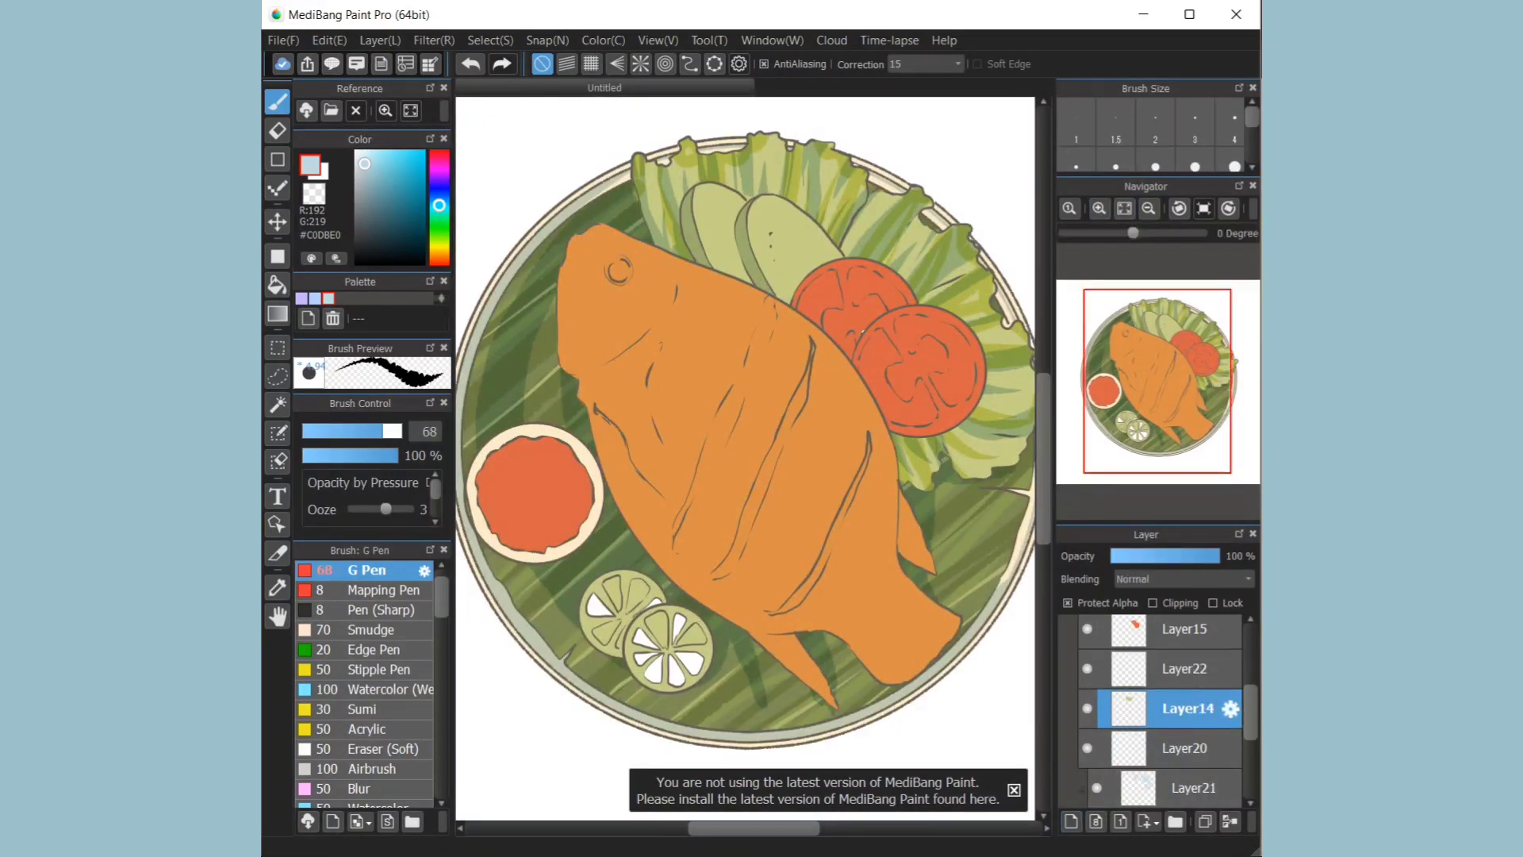
Step: Fill the faces of both cucumber slices with pale yellow #EDF3A2
{"action": "right_click", "coordinate": [794, 250]}
{"action": "left_click", "coordinate": [379, 155]}
{"action": "left_click", "coordinate": [278, 285]}
{"action": "left_click", "coordinate": [718, 223]}
{"action": "left_click", "coordinate": [781, 222]}
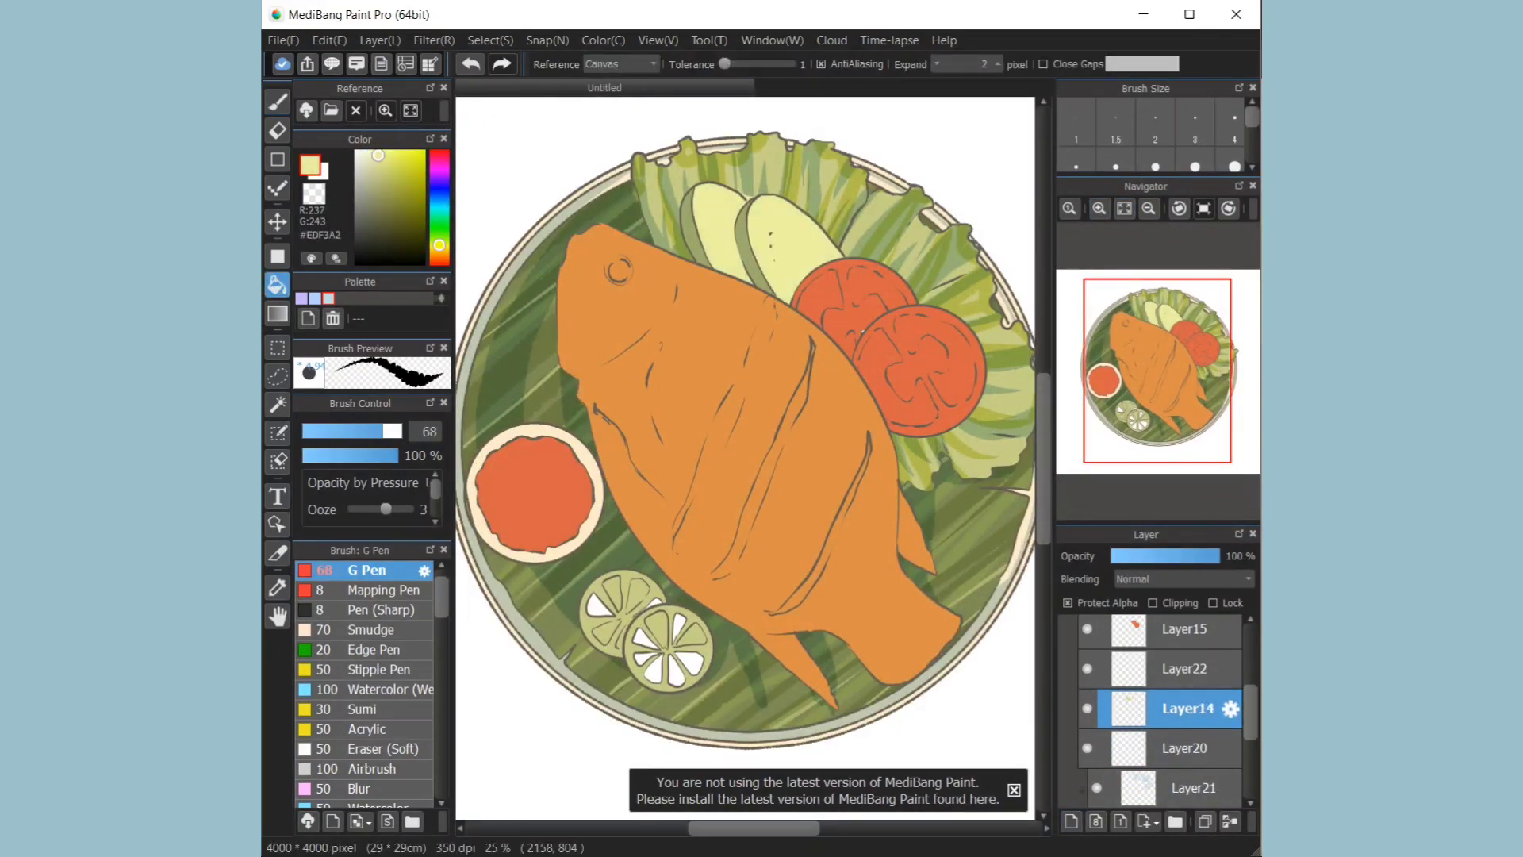
Step: Paint clusters of #DCE388 seed patches on the faces of both cucumber slices with the G Pen on Layer14
{"action": "left_click", "coordinate": [278, 103]}
{"action": "left_click", "coordinate": [382, 161]}
{"action": "left_click", "coordinate": [1099, 209]}
{"action": "left_click_drag", "start_coordinate": [1043, 448], "coordinate": [1044, 393]}
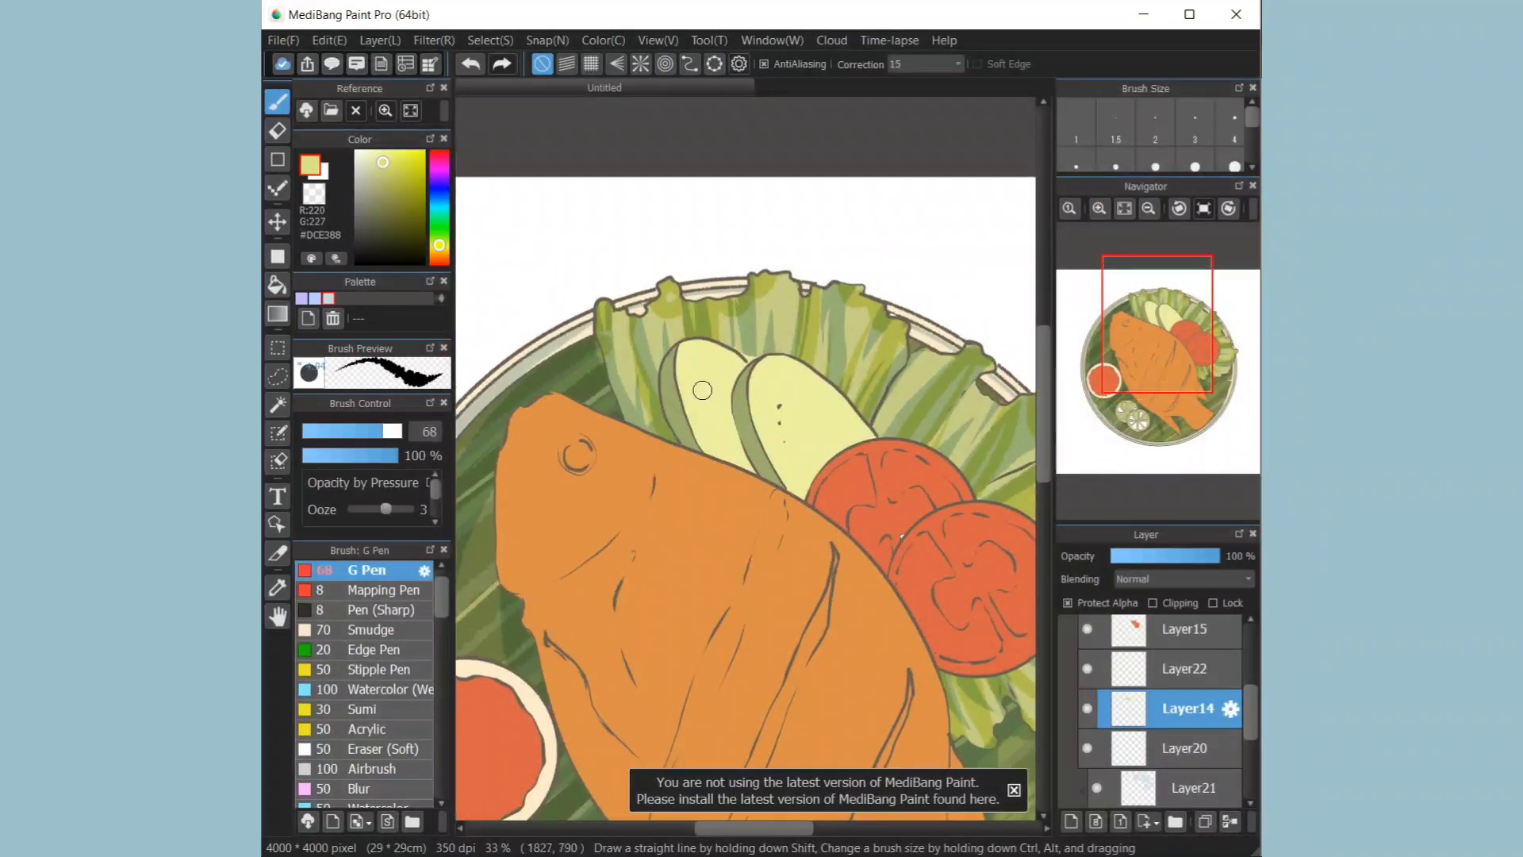
{"action": "left_click_drag", "start_coordinate": [707, 394], "coordinate": [710, 400]}
{"action": "left_click_drag", "start_coordinate": [719, 380], "coordinate": [717, 424]}
{"action": "left_click_drag", "start_coordinate": [724, 434], "coordinate": [722, 442]}
{"action": "left_click_drag", "start_coordinate": [788, 402], "coordinate": [820, 412]}
{"action": "left_click_drag", "start_coordinate": [798, 430], "coordinate": [794, 439]}
{"action": "left_click_drag", "start_coordinate": [829, 421], "coordinate": [835, 425]}
{"action": "left_click_drag", "start_coordinate": [820, 443], "coordinate": [800, 454]}
{"action": "left_click_drag", "start_coordinate": [834, 440], "coordinate": [850, 442]}
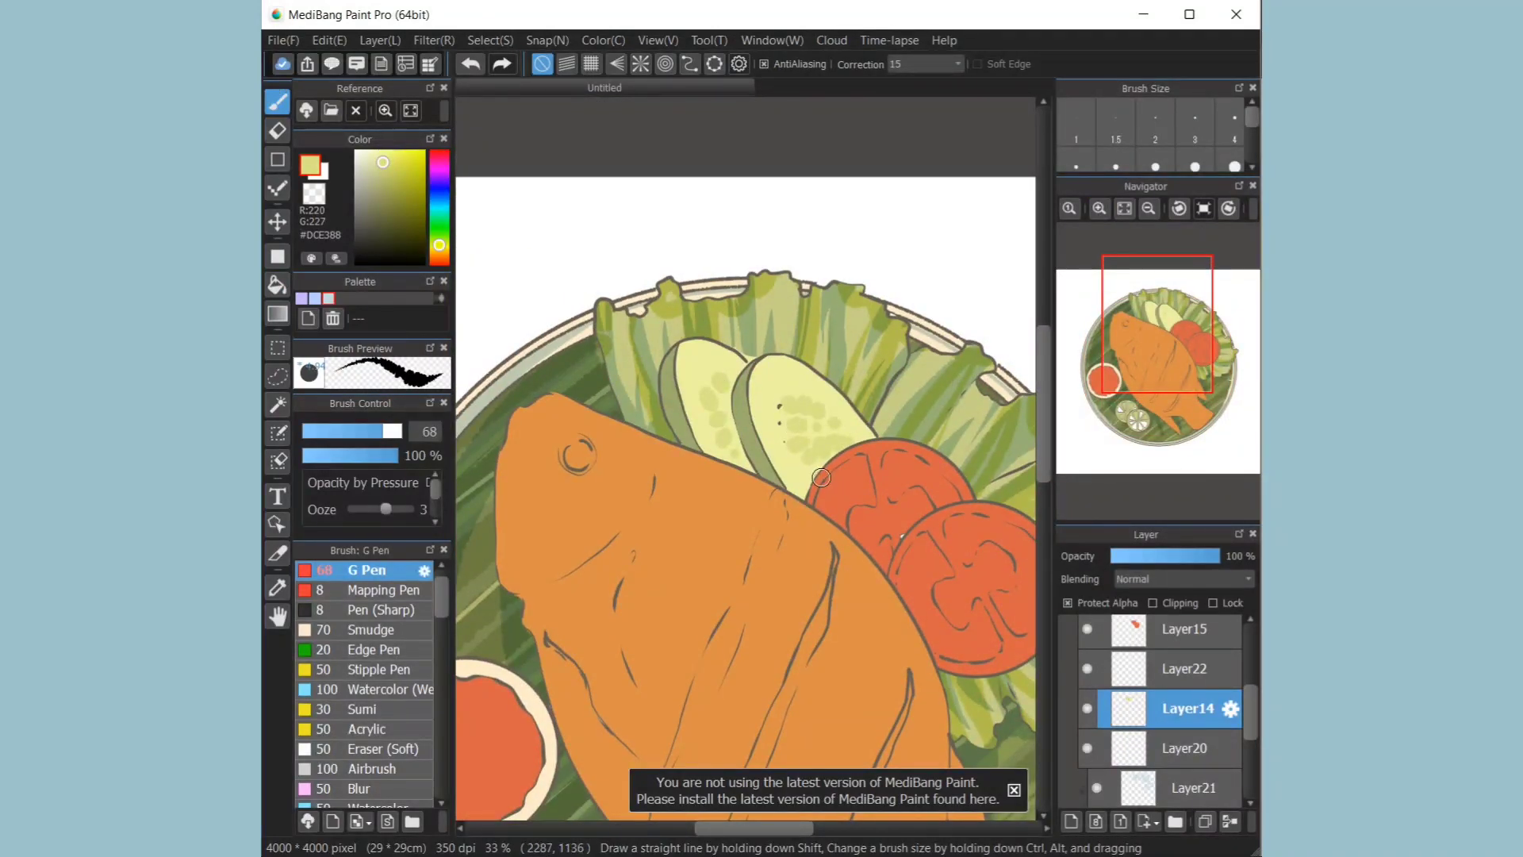
Step: Dot pale #FBFFCC highlights over the cucumber seed patches with the G Pen at size 25
{"action": "left_click", "coordinate": [373, 155]}
{"action": "key", "text": "ctrl+z"}
{"action": "mouse_move", "coordinate": [734, 377]}
{"action": "left_mouse_down"}
{"action": "mouse_move", "coordinate": [738, 394]}
{"action": "mouse_move", "coordinate": [706, 401]}
{"action": "left_mouse_up"}
{"action": "left_click", "coordinate": [368, 151]}
{"action": "left_click", "coordinate": [353, 431]}
{"action": "left_click_drag", "start_coordinate": [812, 449], "coordinate": [821, 457]}
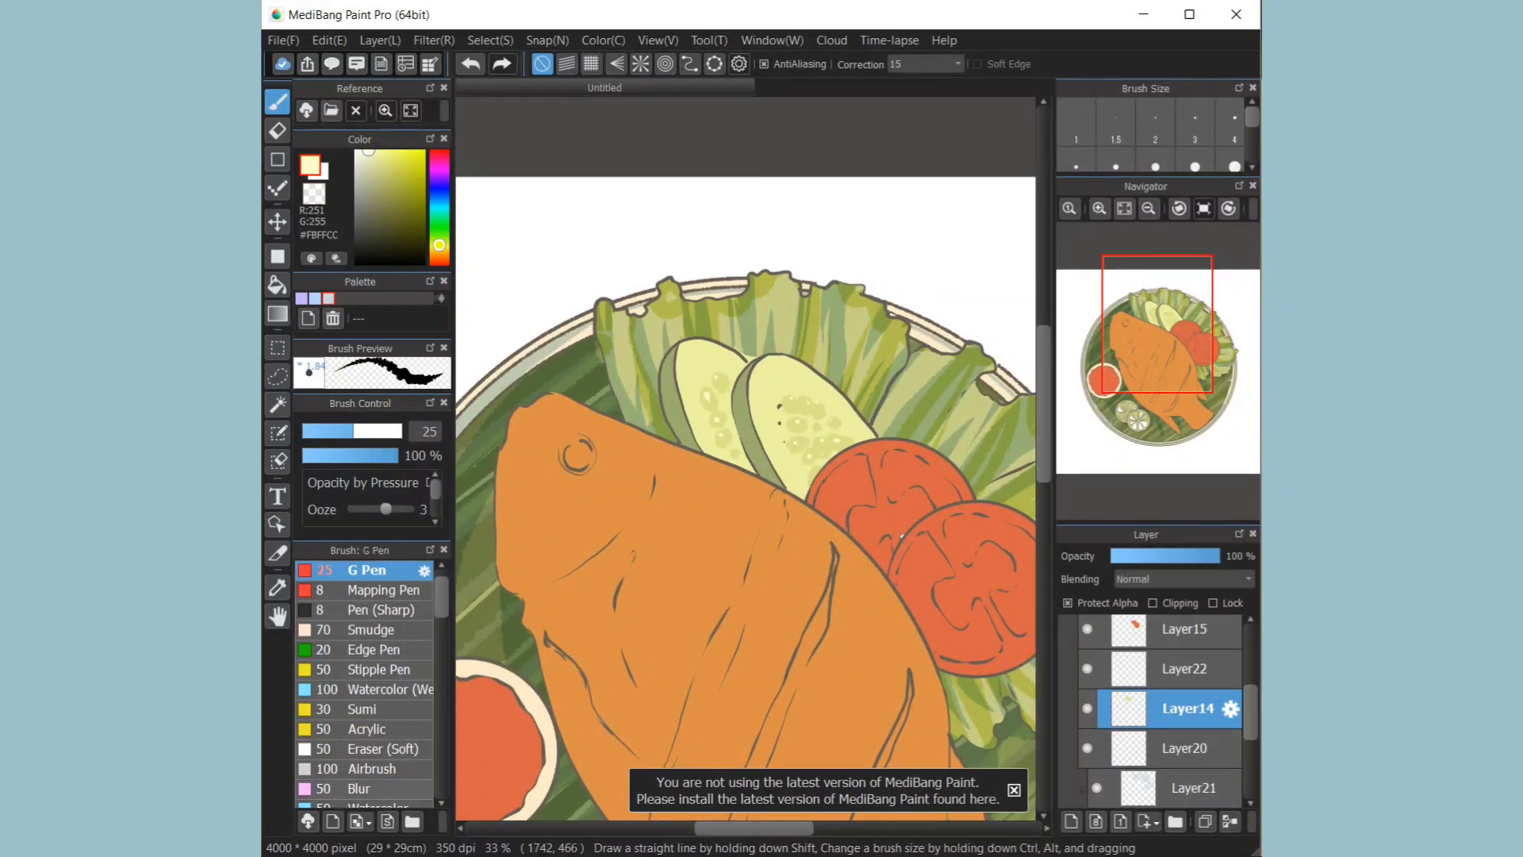
Step: Shade the green rinds of both cucumber slices and add #FBFFCC highlight strokes to their faces
{"action": "right_click", "coordinate": [666, 376]}
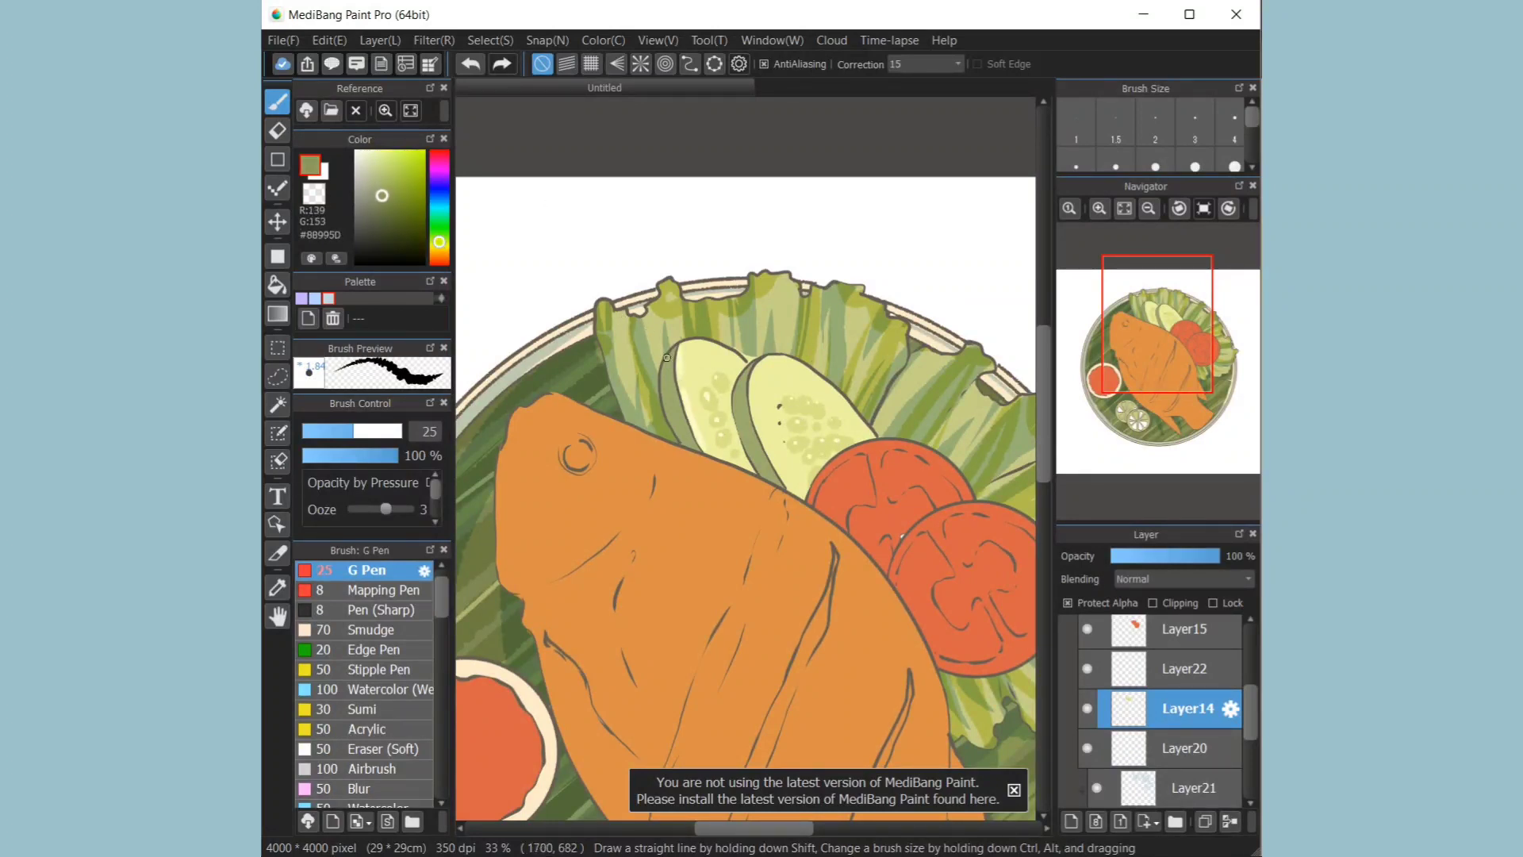
{"action": "left_click", "coordinate": [379, 155]}
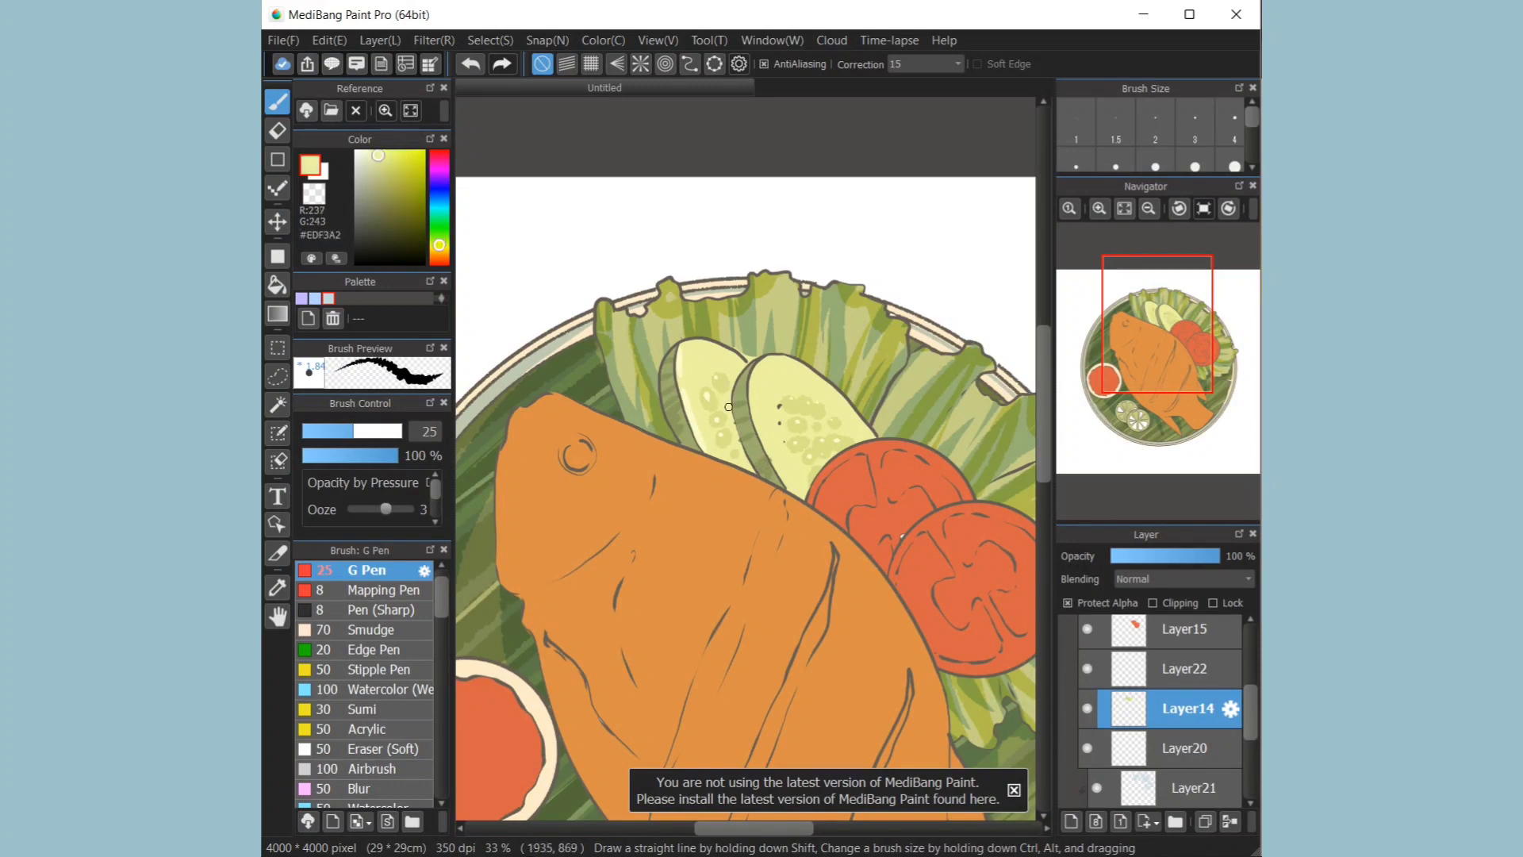
{"action": "left_click", "coordinate": [390, 171]}
{"action": "right_click", "coordinate": [800, 380]}
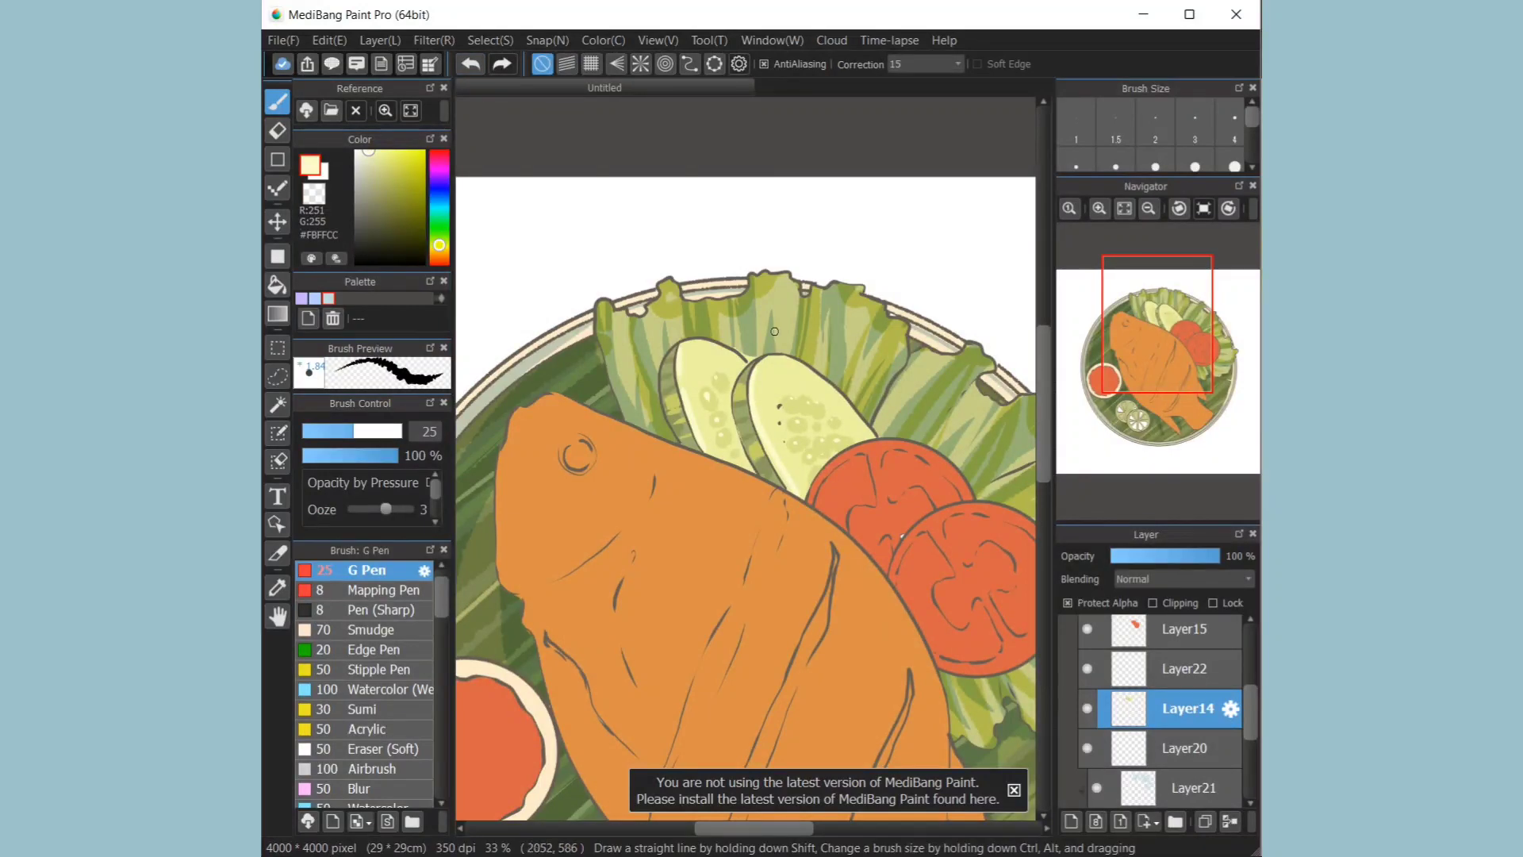
{"action": "left_click_drag", "start_coordinate": [706, 371], "coordinate": [713, 422]}
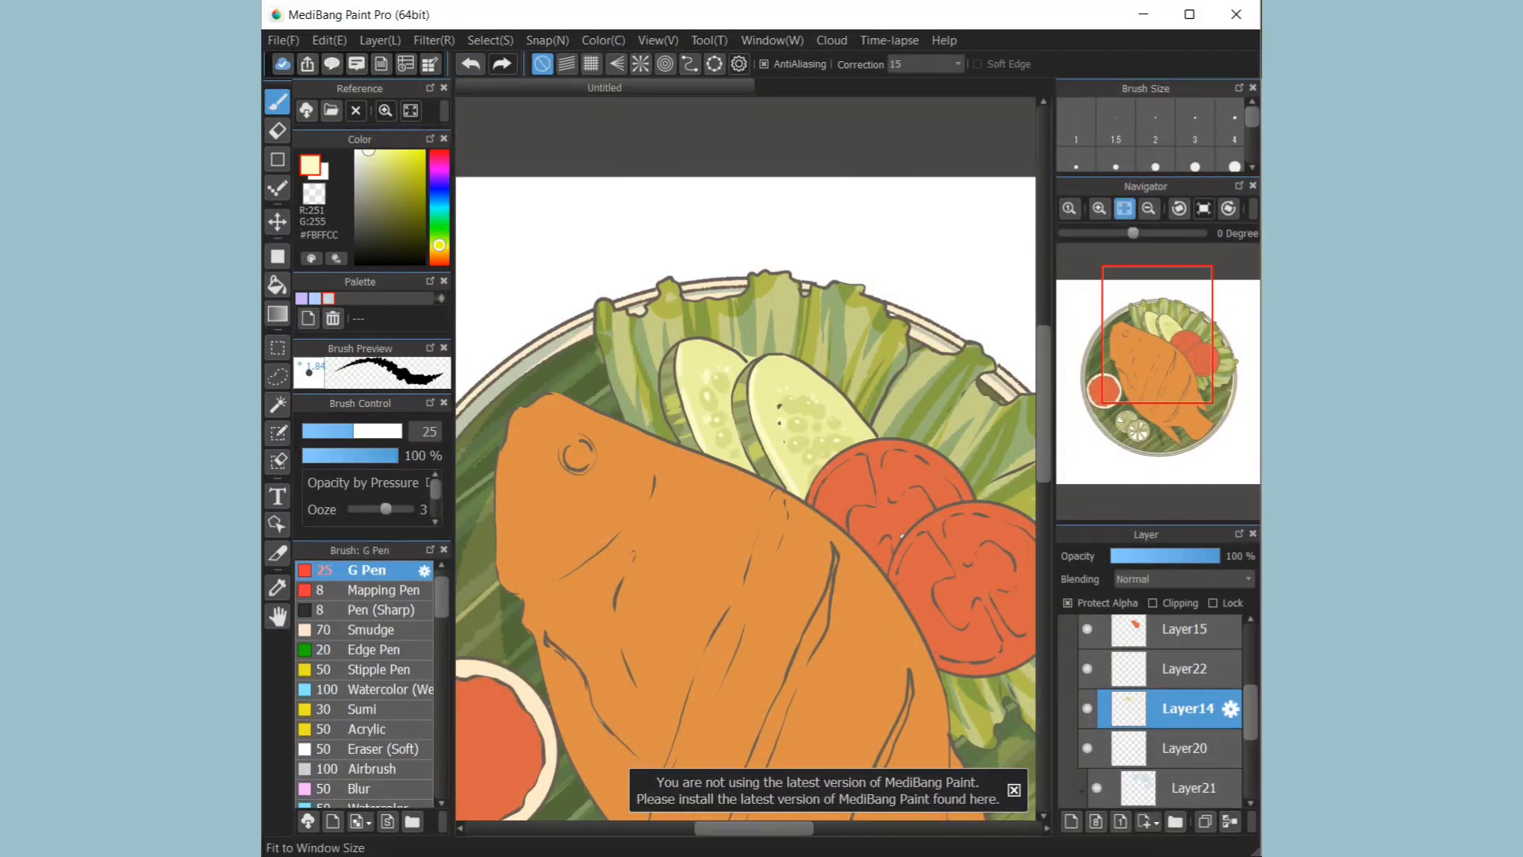
Step: On Layer15, draw an inner ring in #EE8267 just inside the edge of the front tomato slice
{"action": "left_click", "coordinate": [1125, 209]}
{"action": "left_click", "coordinate": [1100, 209]}
{"action": "right_click", "coordinate": [878, 365]}
{"action": "left_click", "coordinate": [395, 158]}
{"action": "left_click_drag", "start_coordinate": [761, 828], "coordinate": [791, 828]}
{"action": "left_click", "coordinate": [1099, 209]}
{"action": "left_click_drag", "start_coordinate": [1043, 459], "coordinate": [1043, 434]}
{"action": "left_click", "coordinate": [1185, 629]}
{"action": "left_click_drag", "start_coordinate": [718, 435], "coordinate": [733, 403]}
{"action": "mouse_move", "coordinate": [843, 383]}
{"action": "left_mouse_down"}
{"action": "mouse_move", "coordinate": [797, 520]}
{"action": "mouse_move", "coordinate": [754, 499]}
{"action": "left_mouse_up"}
Step: Close the gap in the front tomato slice's ring and fill the area inside it with #EE8267
{"action": "left_click", "coordinate": [277, 285]}
{"action": "left_click", "coordinate": [753, 444]}
{"action": "left_click", "coordinate": [471, 64]}
{"action": "left_click", "coordinate": [277, 102]}
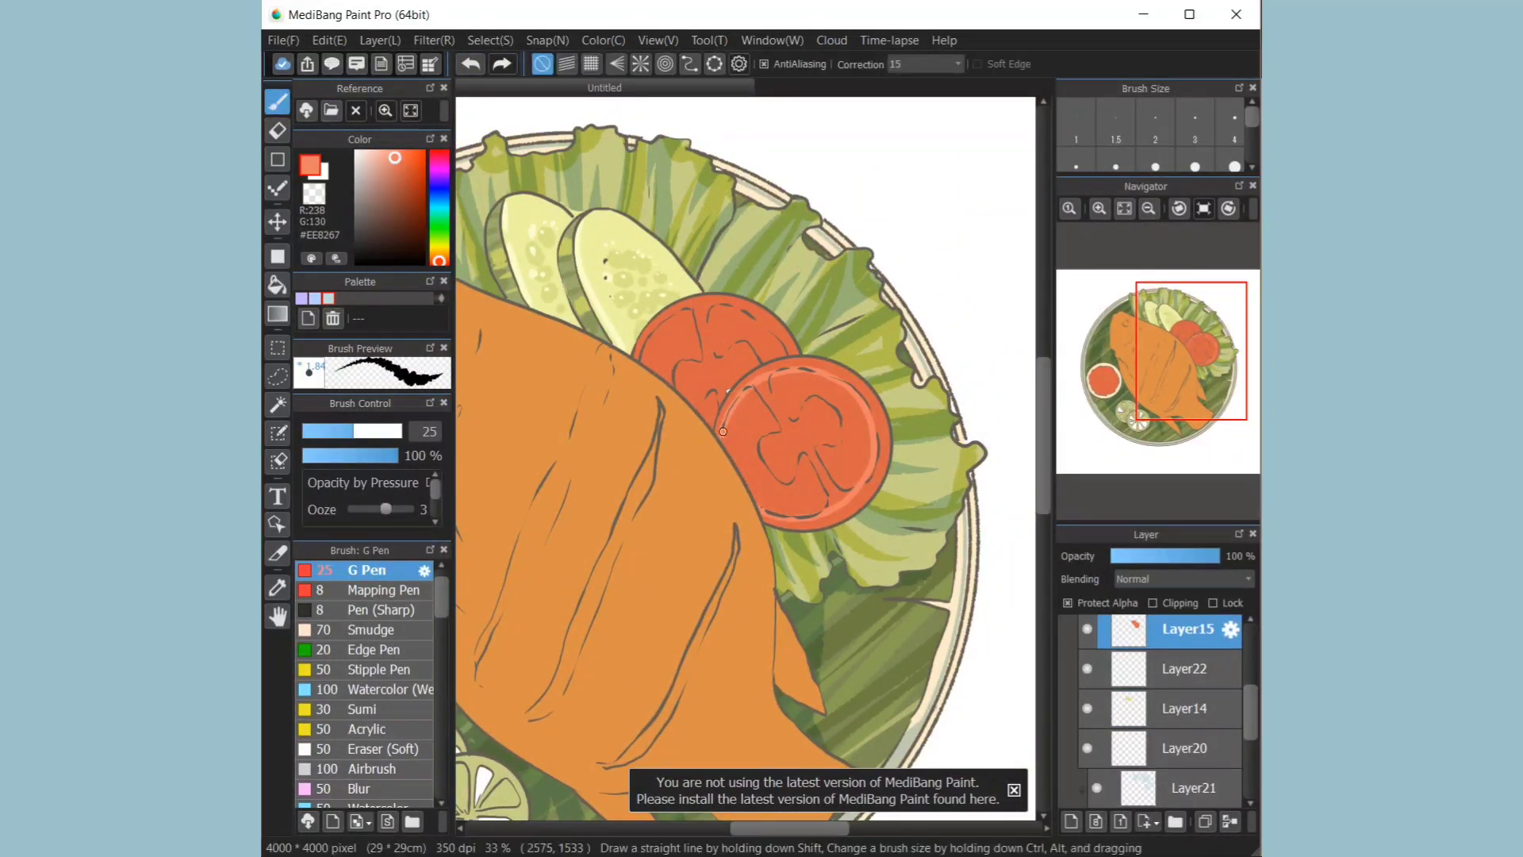
{"action": "left_click_drag", "start_coordinate": [723, 429], "coordinate": [729, 455]}
{"action": "left_click", "coordinate": [277, 285]}
{"action": "left_click", "coordinate": [756, 448]}
Step: Draw an inner ring on the rear tomato slice in #EE8267 and fill the area inside it
{"action": "left_click", "coordinate": [277, 102]}
{"action": "left_click_drag", "start_coordinate": [643, 355], "coordinate": [712, 307]}
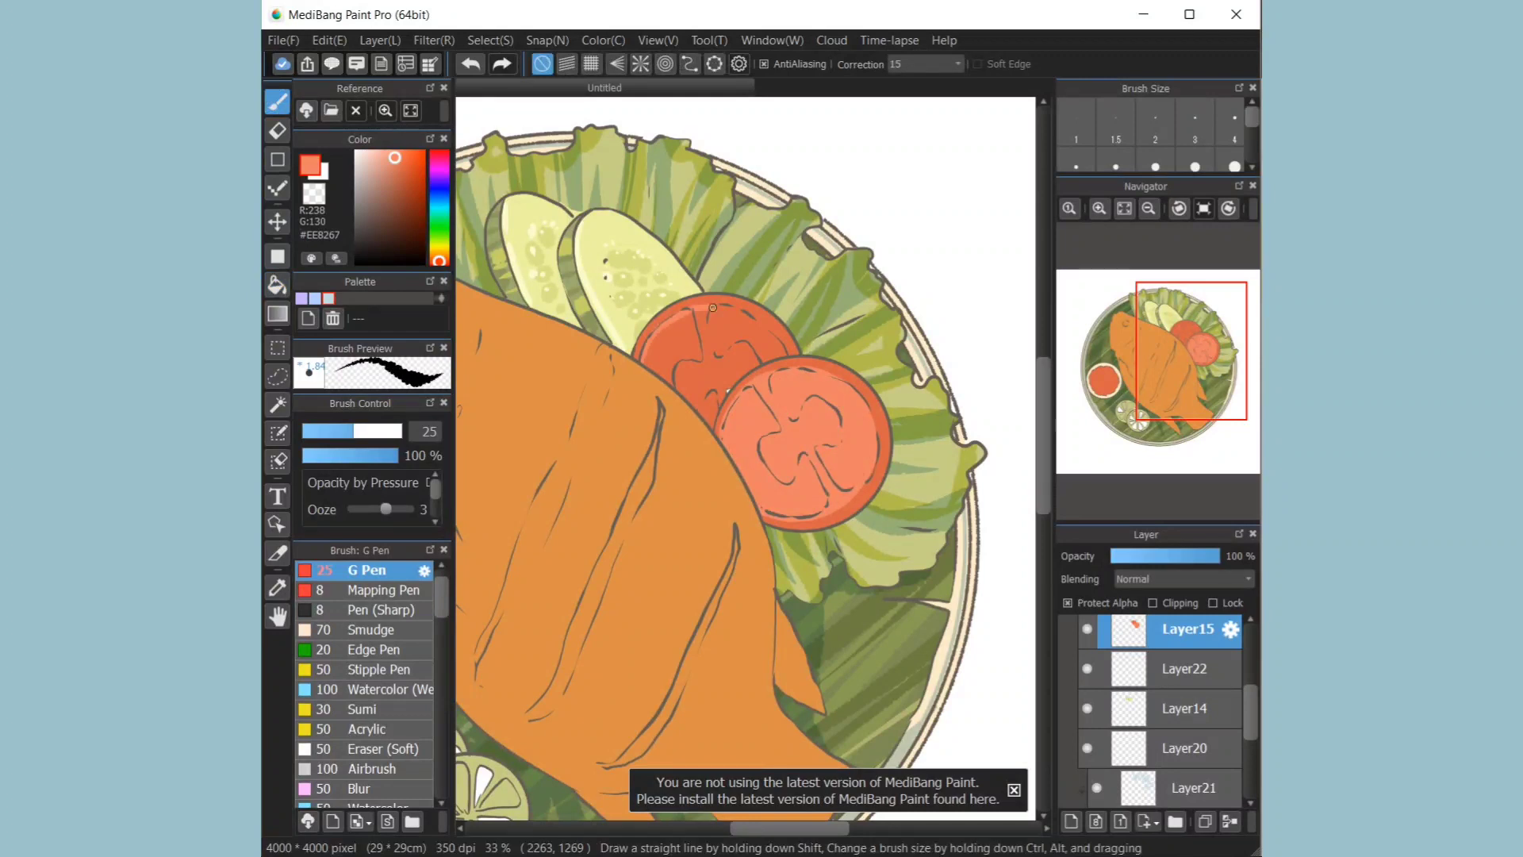
{"action": "left_click_drag", "start_coordinate": [725, 392], "coordinate": [716, 426]}
{"action": "left_click", "coordinate": [277, 285]}
{"action": "left_click", "coordinate": [724, 357]}
{"action": "left_click", "coordinate": [277, 101]}
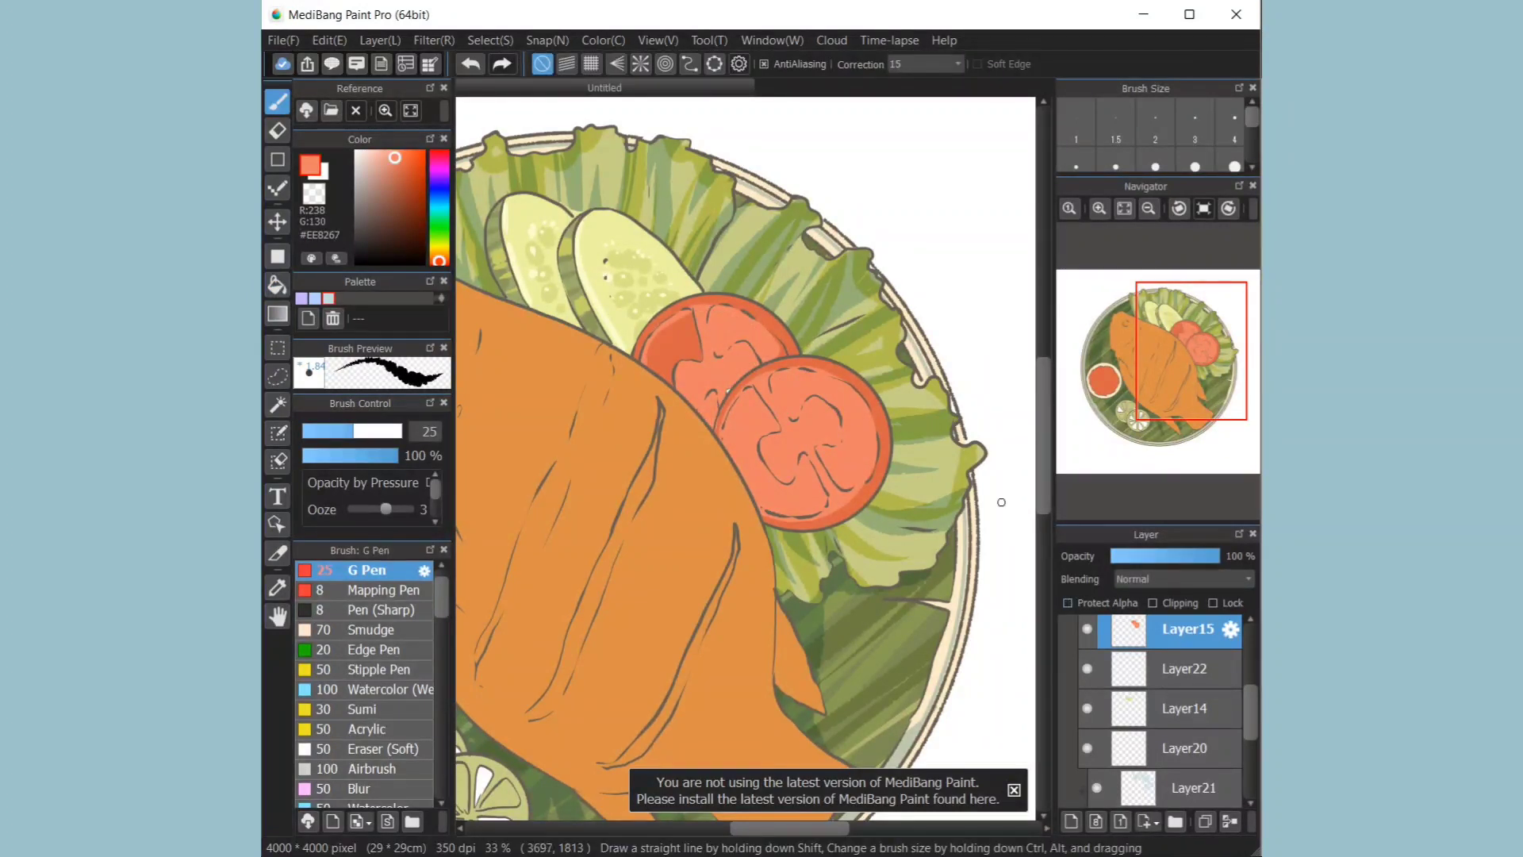
Step: With Protect Alpha on, outline the seed chambers of both tomato slices in #D9502D
{"action": "left_click", "coordinate": [1068, 603]}
{"action": "left_click", "coordinate": [1068, 603]}
{"action": "left_click_drag", "start_coordinate": [398, 168], "coordinate": [411, 160]}
{"action": "left_click", "coordinate": [806, 365], "text": "alt"}
{"action": "left_click", "coordinate": [773, 379], "text": "alt"}
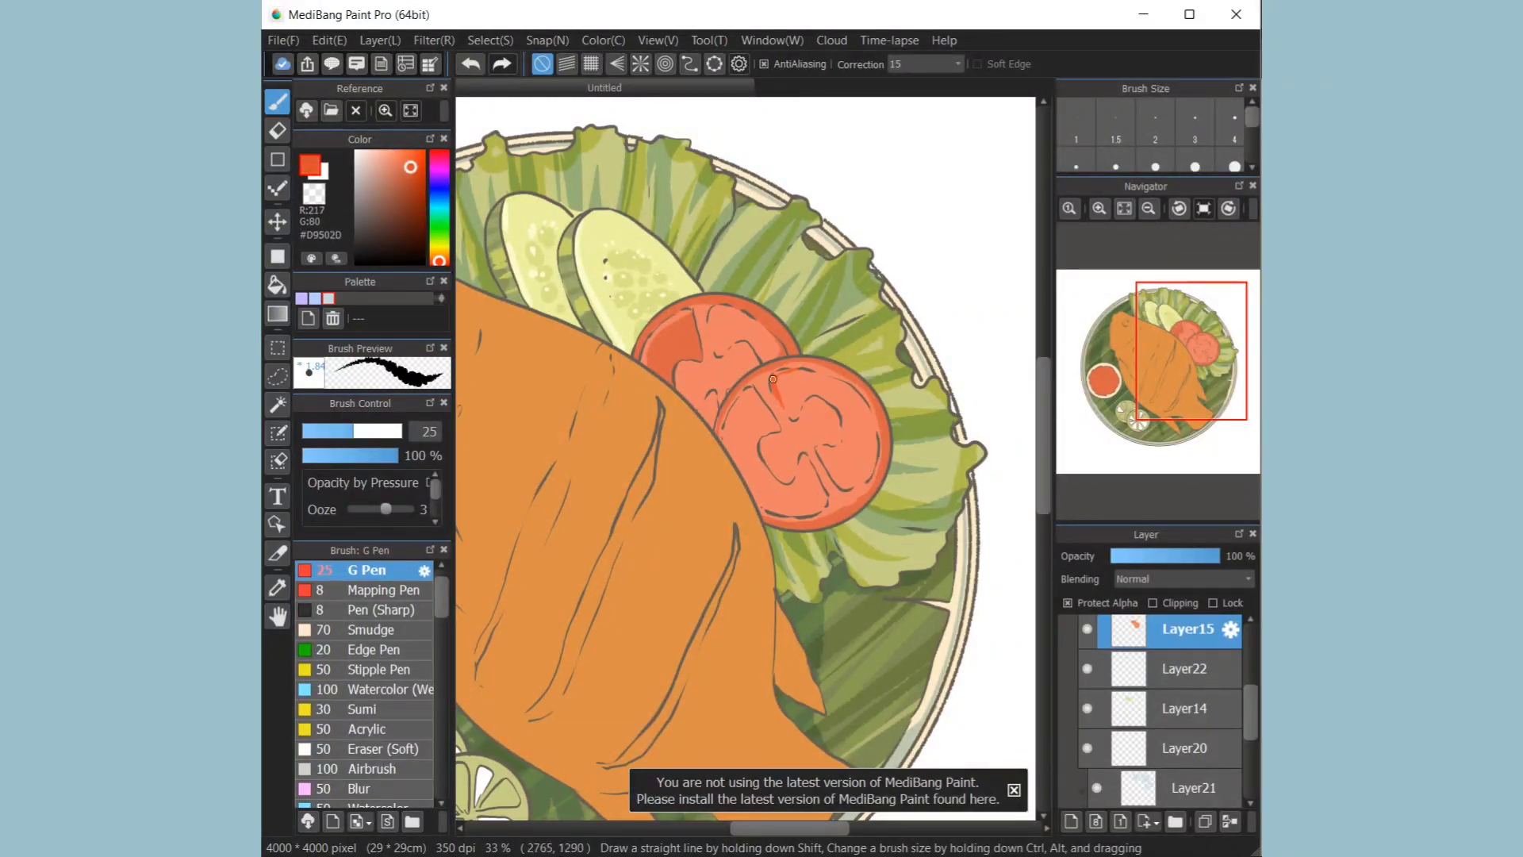
{"action": "left_click_drag", "start_coordinate": [762, 395], "coordinate": [794, 478]}
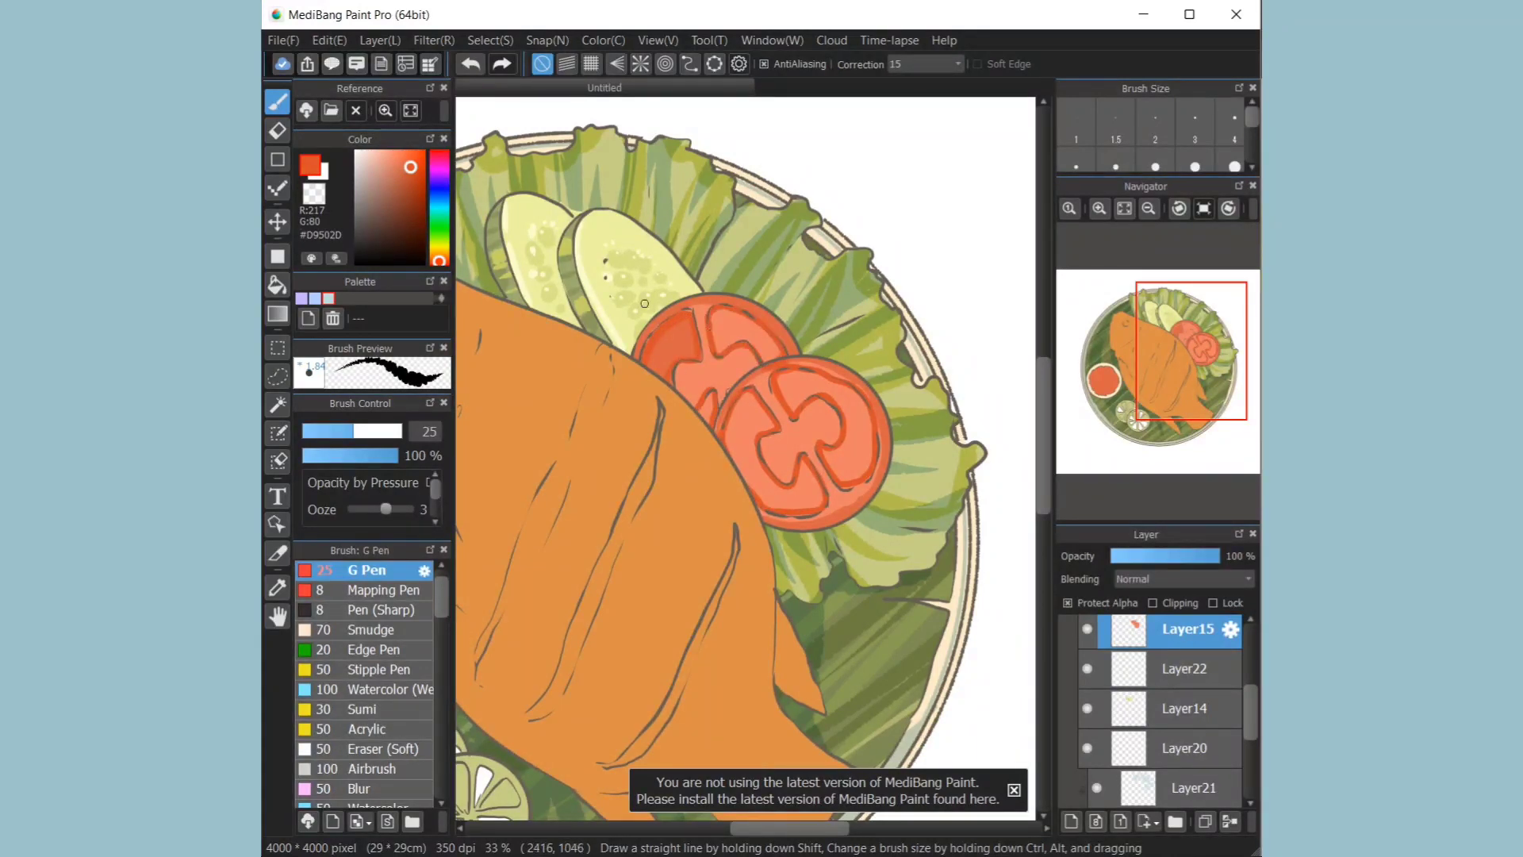
Step: Fill the outlined seed chambers of both tomato slices with #D9502D
{"action": "key", "text": "g"}
{"action": "left_click", "coordinate": [673, 345]}
{"action": "left_click", "coordinate": [742, 328]}
{"action": "left_click", "coordinate": [706, 409]}
{"action": "left_click", "coordinate": [744, 452]}
{"action": "left_click", "coordinate": [851, 425]}
Step: Paint #DC6547 and #EE8267 streaks along the rims and into the seed chambers of both tomato slices
{"action": "left_click", "coordinate": [809, 429], "text": "alt"}
{"action": "key", "text": "b"}
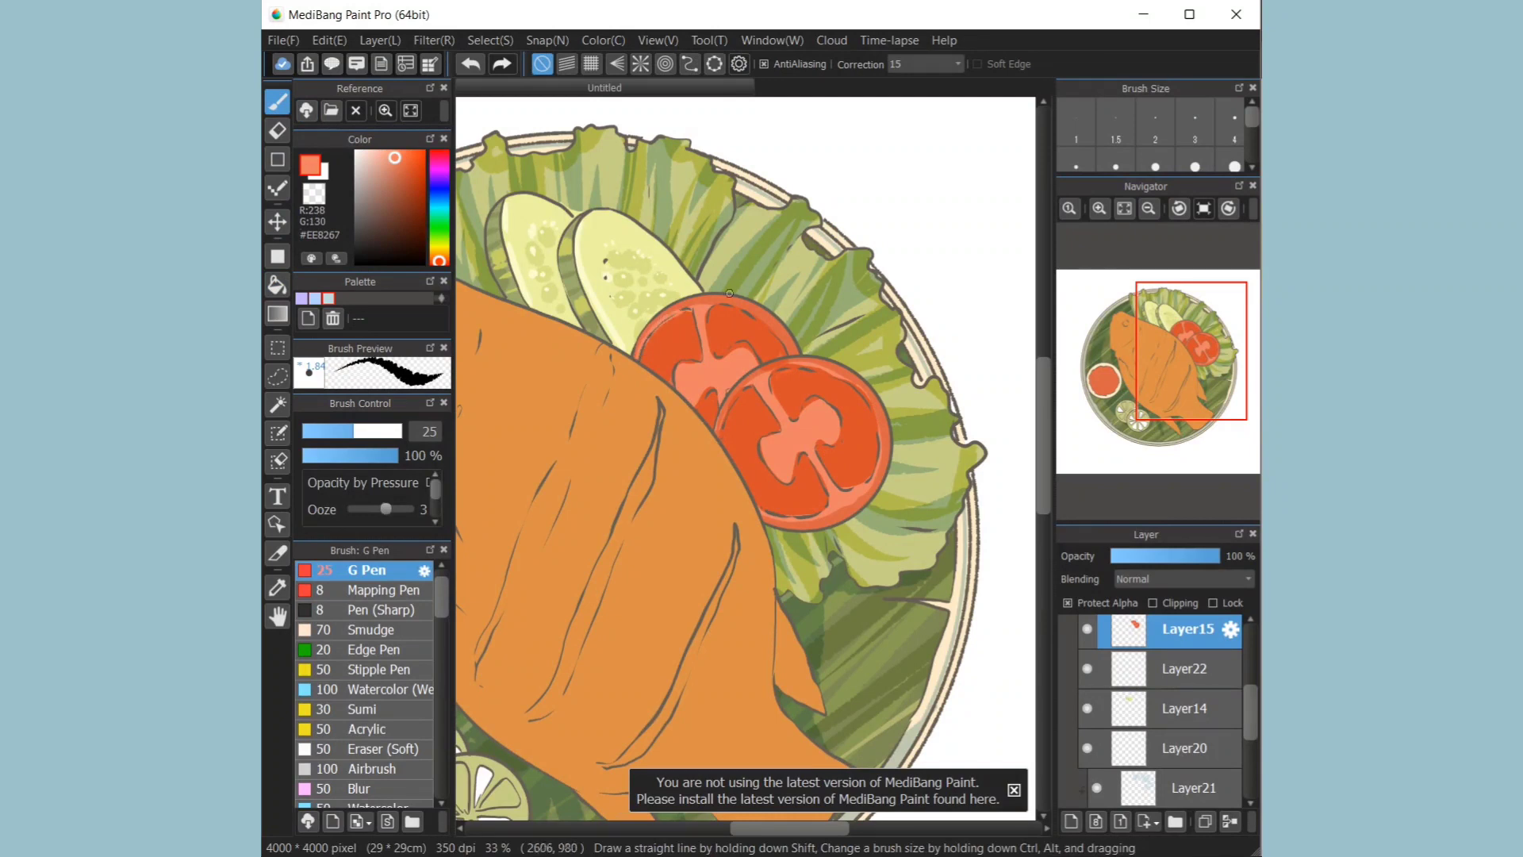
{"action": "left_click", "coordinate": [759, 376], "text": "alt"}
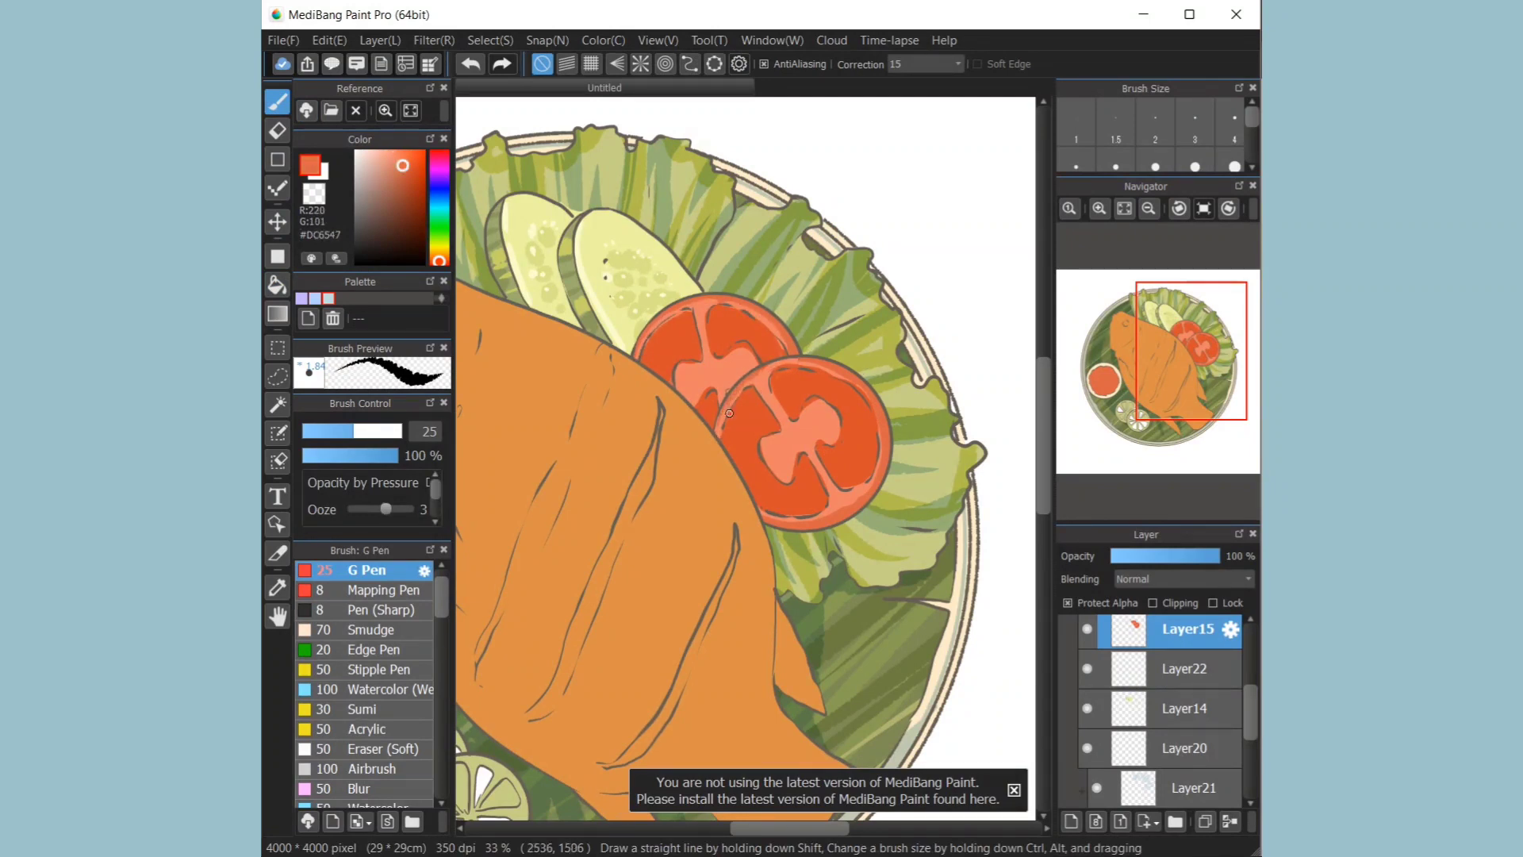
{"action": "left_click", "coordinate": [819, 368], "text": "alt"}
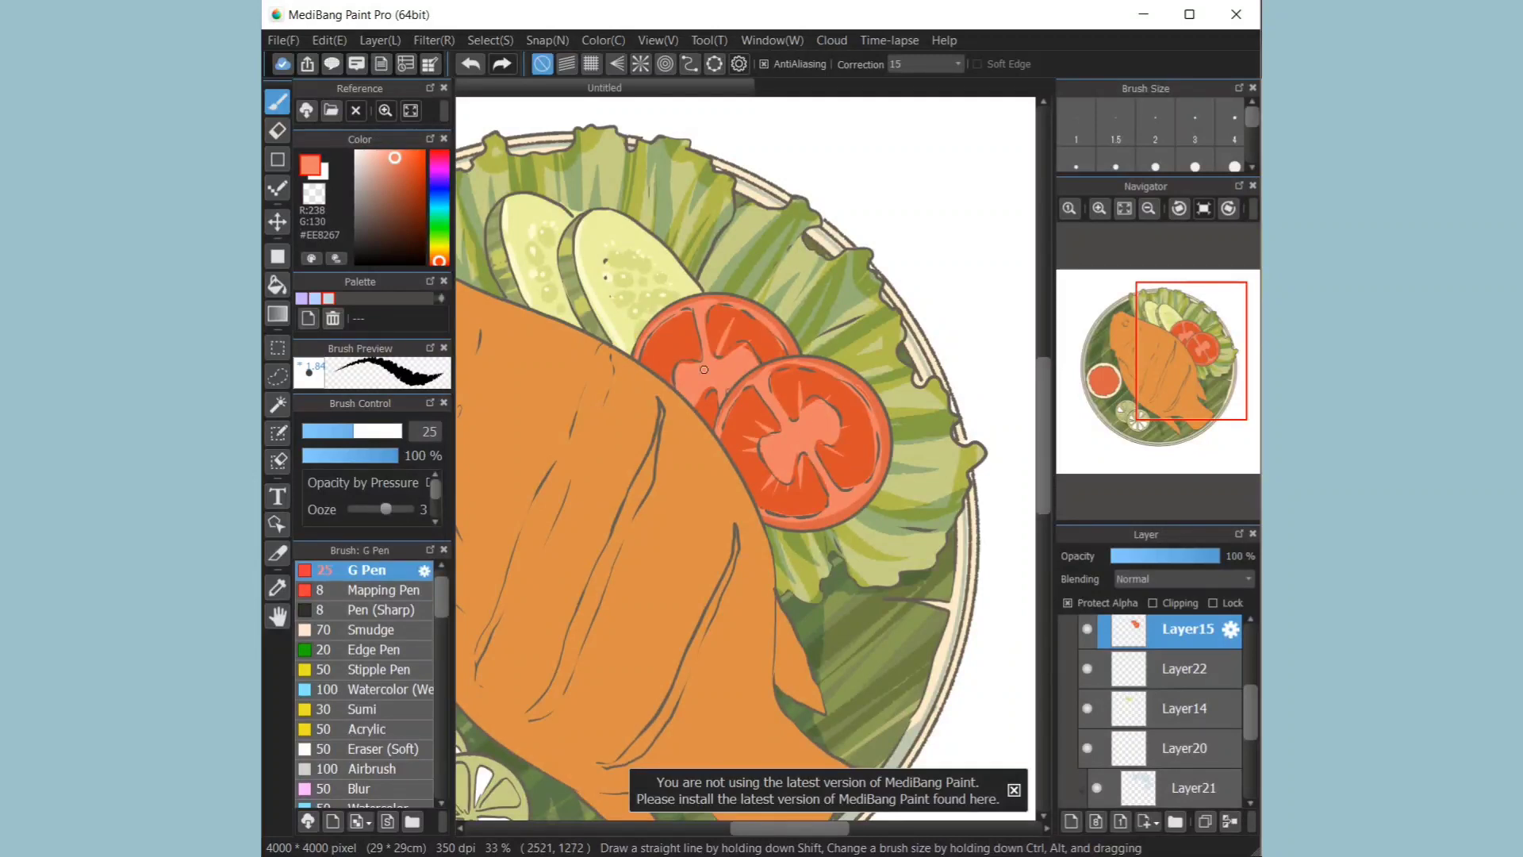
Step: Add orange seeds with #FFE18E highlights to both tomato slices and lighten their cores with #F09882
{"action": "left_click", "coordinate": [693, 342], "text": "alt"}
{"action": "left_click", "coordinate": [683, 385], "text": "alt"}
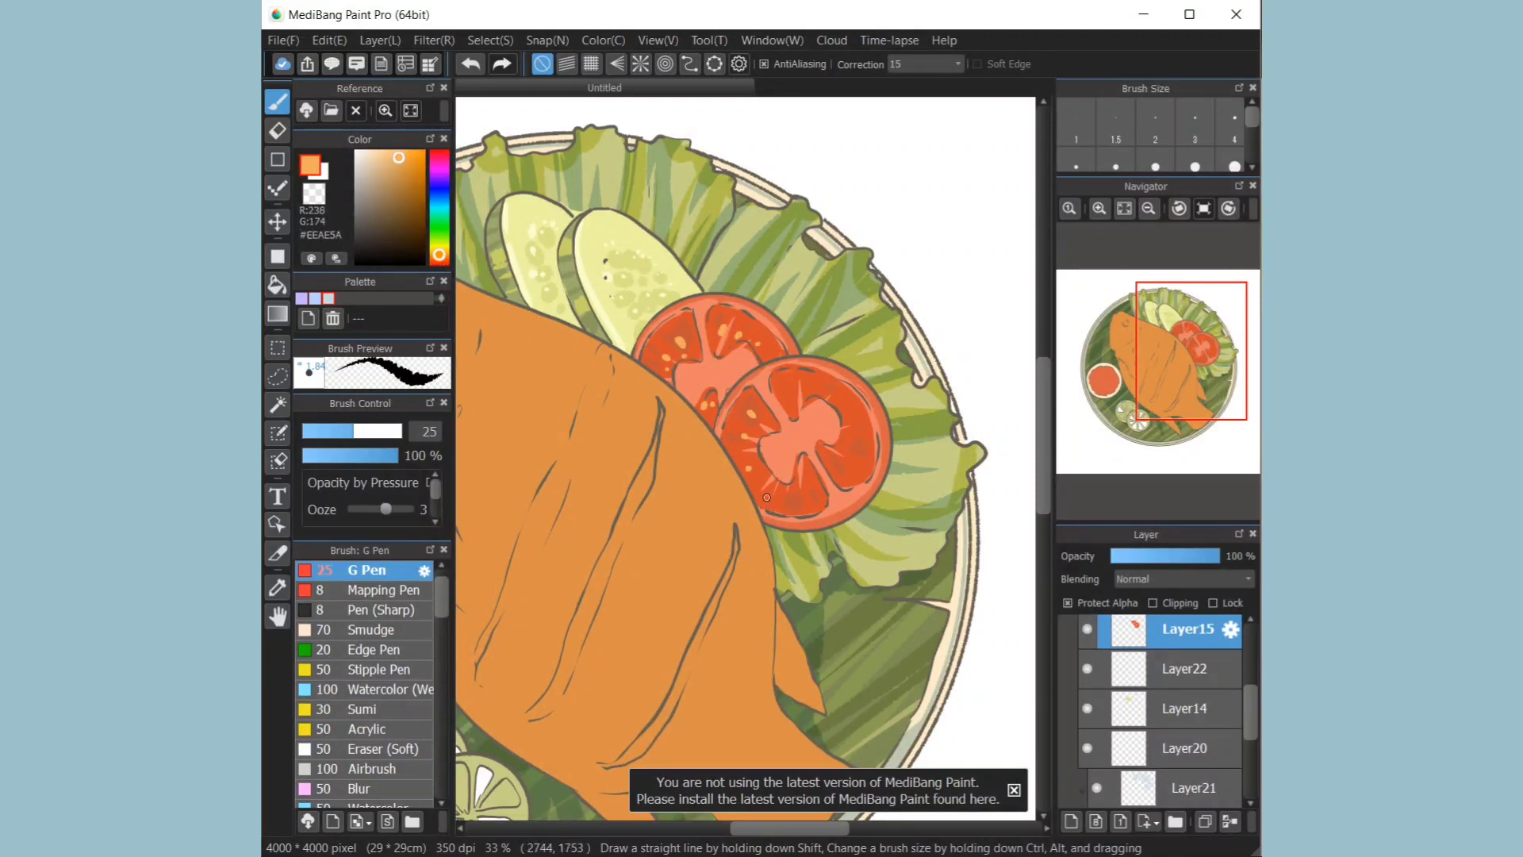
{"action": "left_click", "coordinate": [797, 436], "text": "alt"}
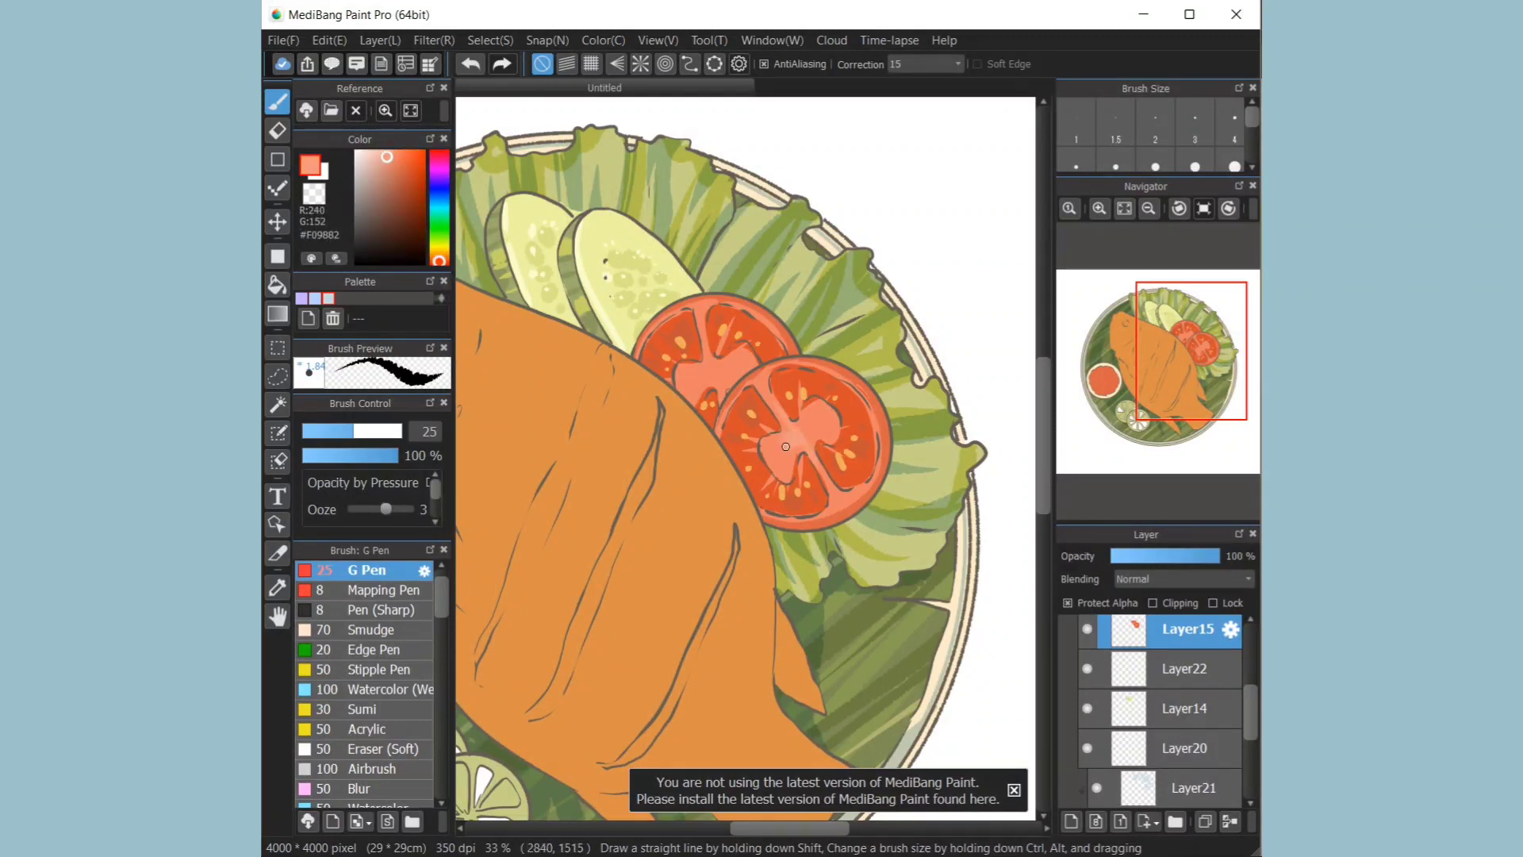
{"action": "left_click_drag", "start_coordinate": [439, 243], "coordinate": [439, 252]}
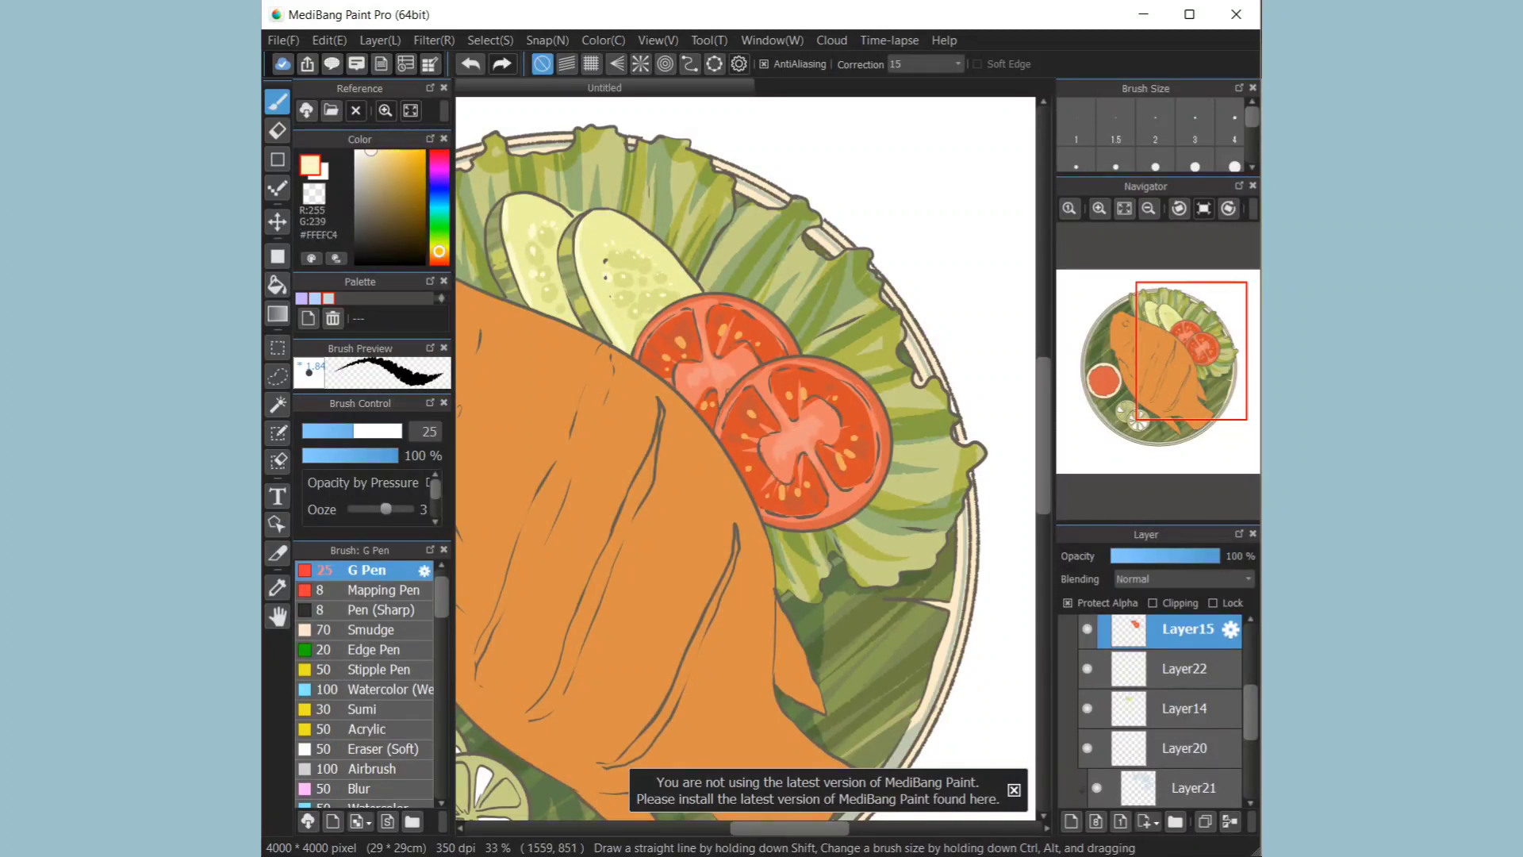
{"action": "left_click", "coordinate": [386, 150]}
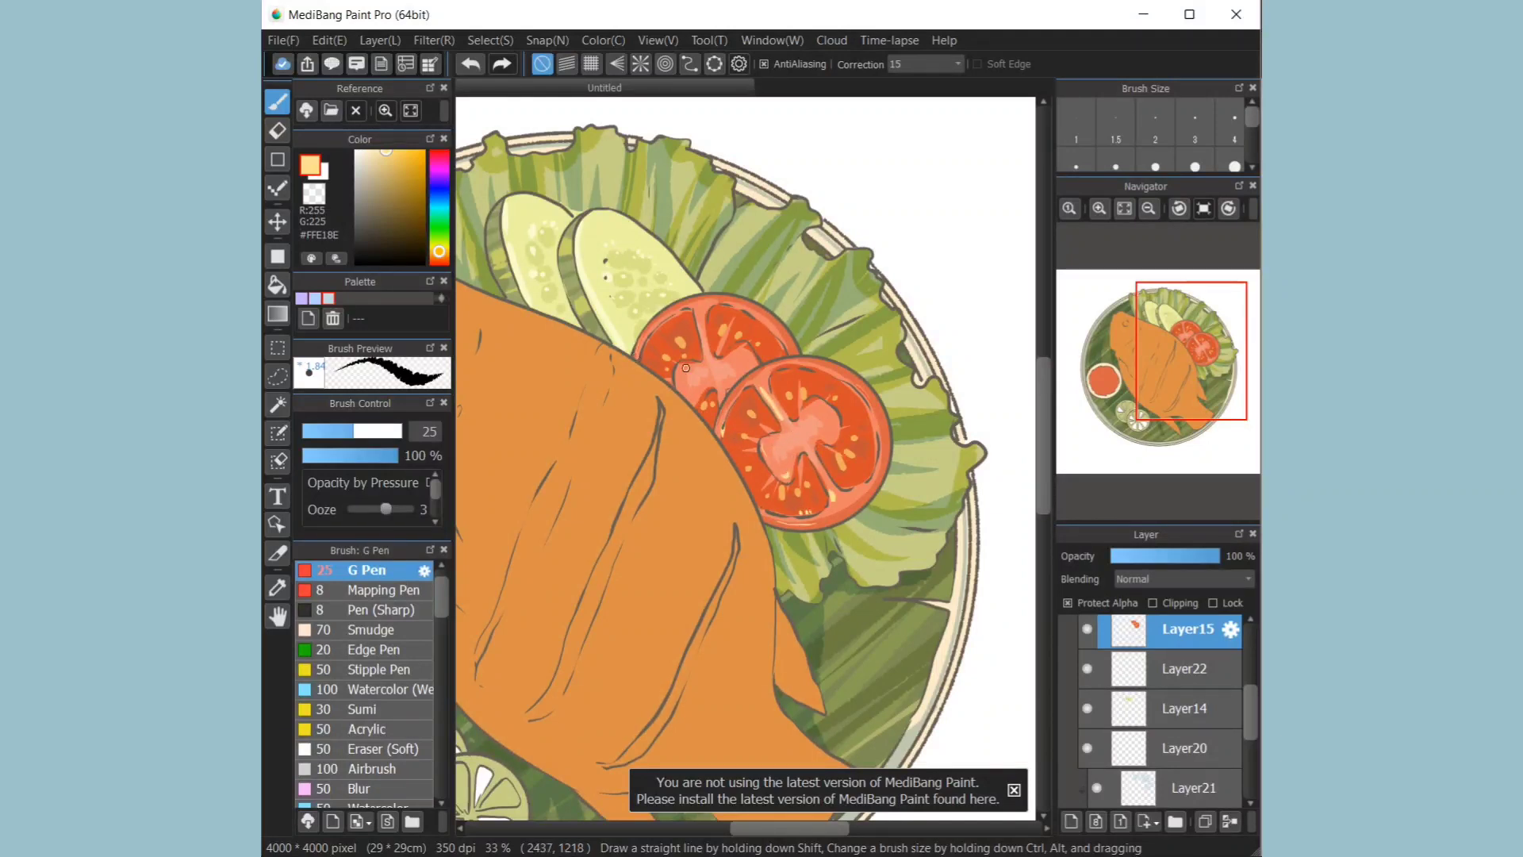
Step: Add a Multiply layer clipped to the bowl's Layer17 and choose the palette colour #C0DBE0 for shading
{"action": "left_click", "coordinate": [1124, 209]}
{"action": "scroll", "coordinate": [1160, 710], "scroll_direction": "down", "scroll_amount": 4}
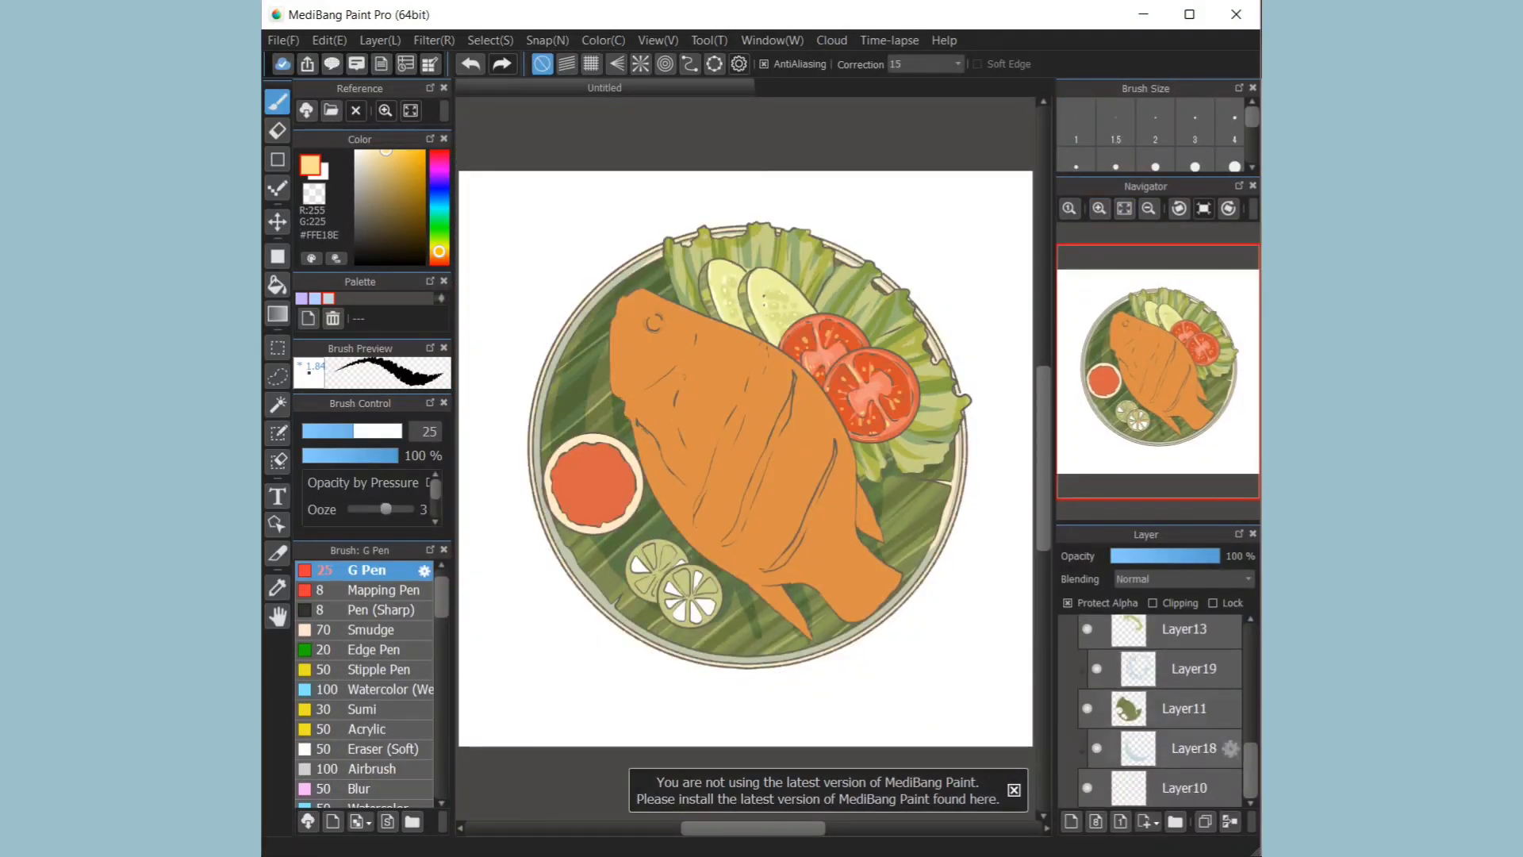
{"action": "scroll", "coordinate": [1160, 710], "scroll_direction": "up", "scroll_amount": 7}
{"action": "left_click", "coordinate": [1184, 726]}
{"action": "left_click", "coordinate": [1184, 687]}
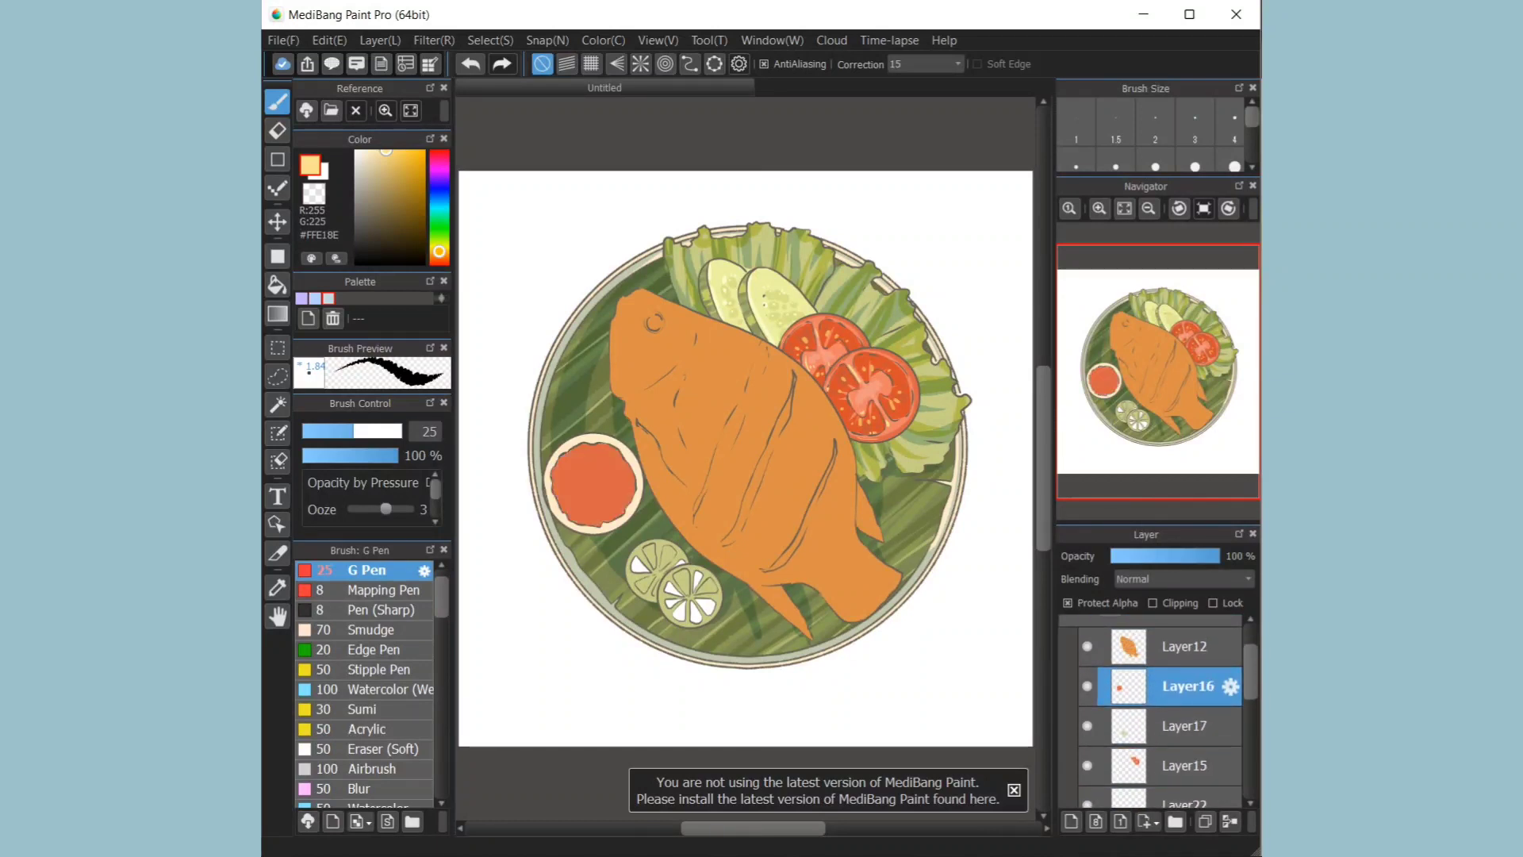
{"action": "left_click", "coordinate": [1099, 209]}
{"action": "left_click", "coordinate": [1184, 726]}
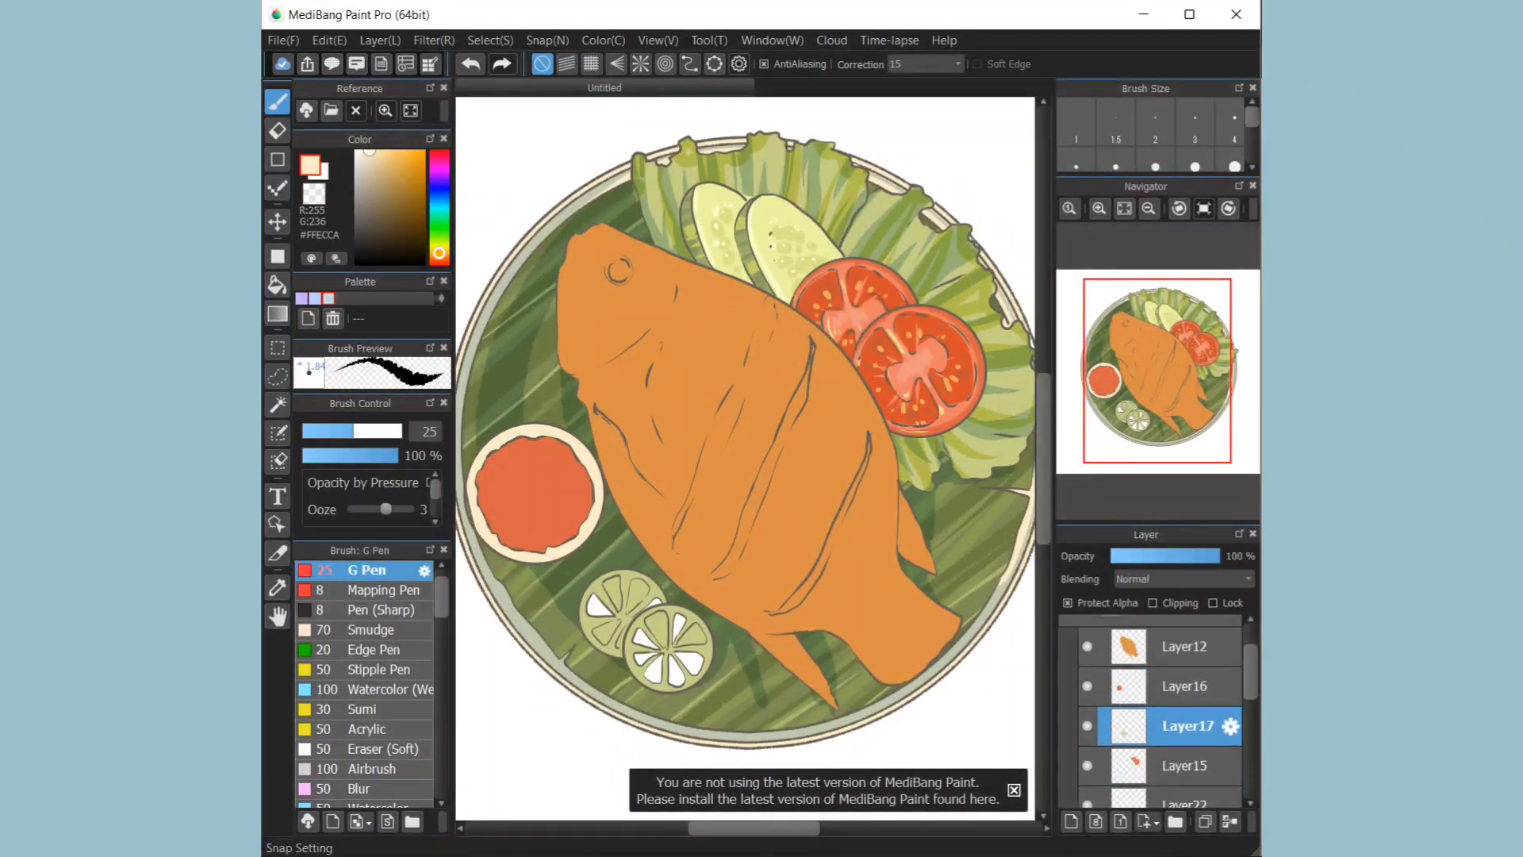
{"action": "left_click", "coordinate": [329, 298]}
{"action": "left_click", "coordinate": [1153, 603]}
{"action": "left_click", "coordinate": [1182, 580]}
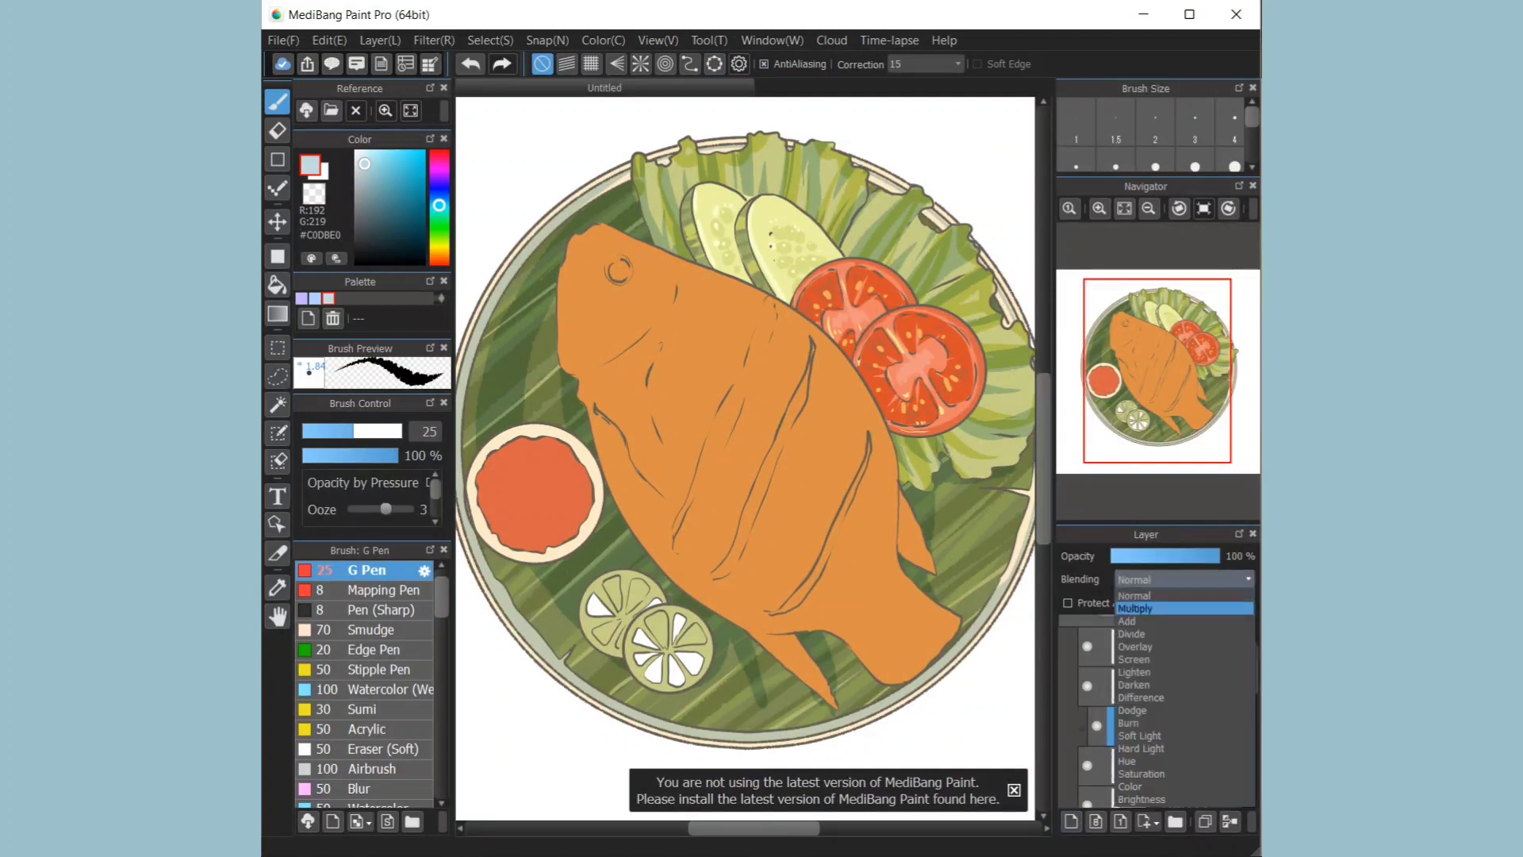
{"action": "left_click", "coordinate": [1158, 608]}
Step: Shade the sauce bowl's inner rim with #C0DBE0 on Layer23, leaving light streaks
{"action": "left_click_drag", "start_coordinate": [516, 429], "coordinate": [499, 457]}
{"action": "key", "text": "g"}
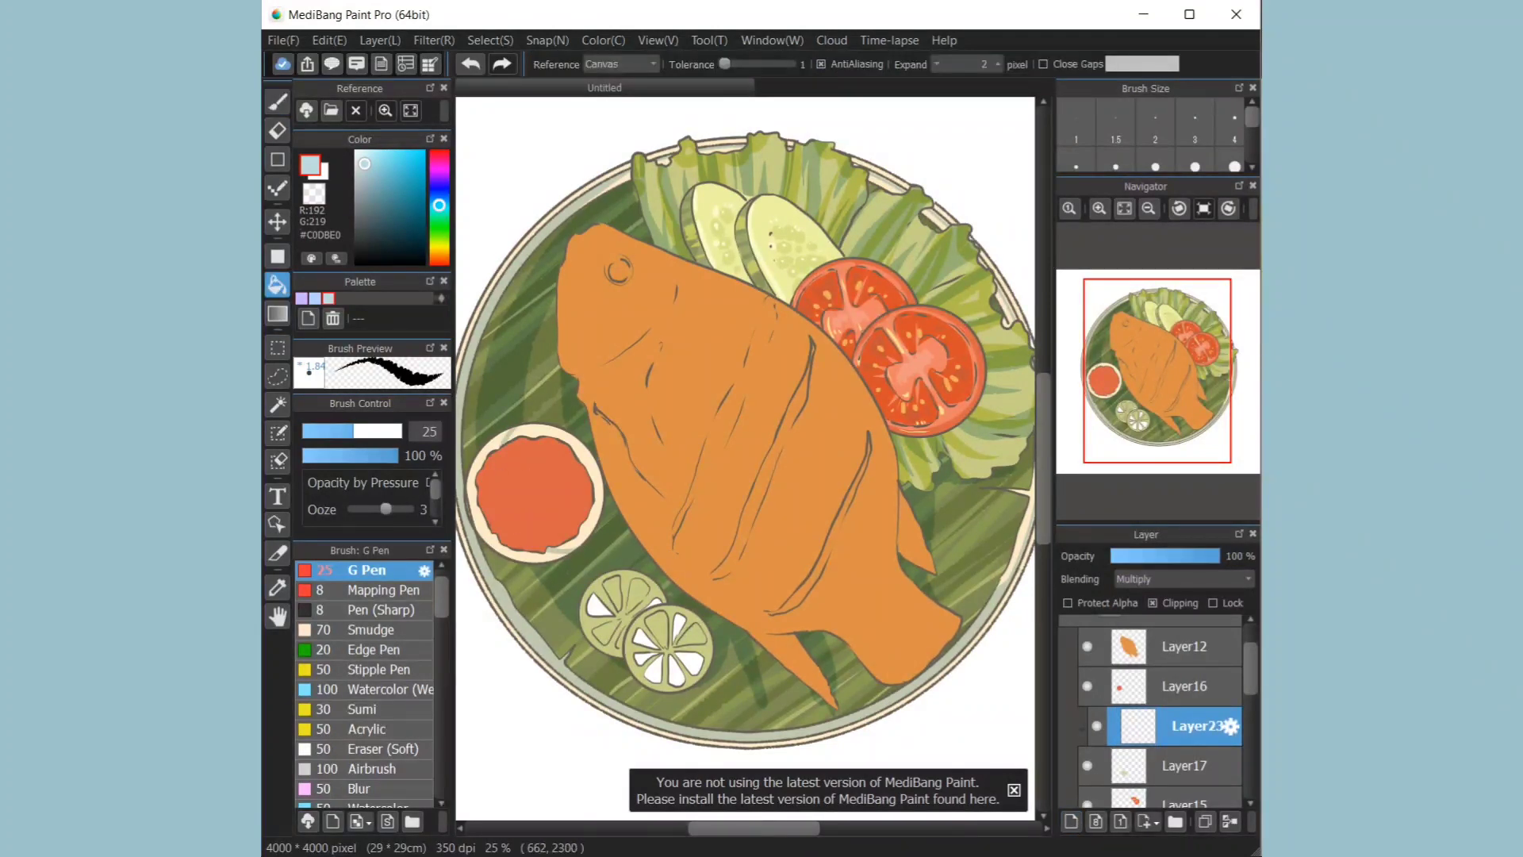
{"action": "left_click", "coordinate": [516, 556]}
{"action": "key", "text": "b"}
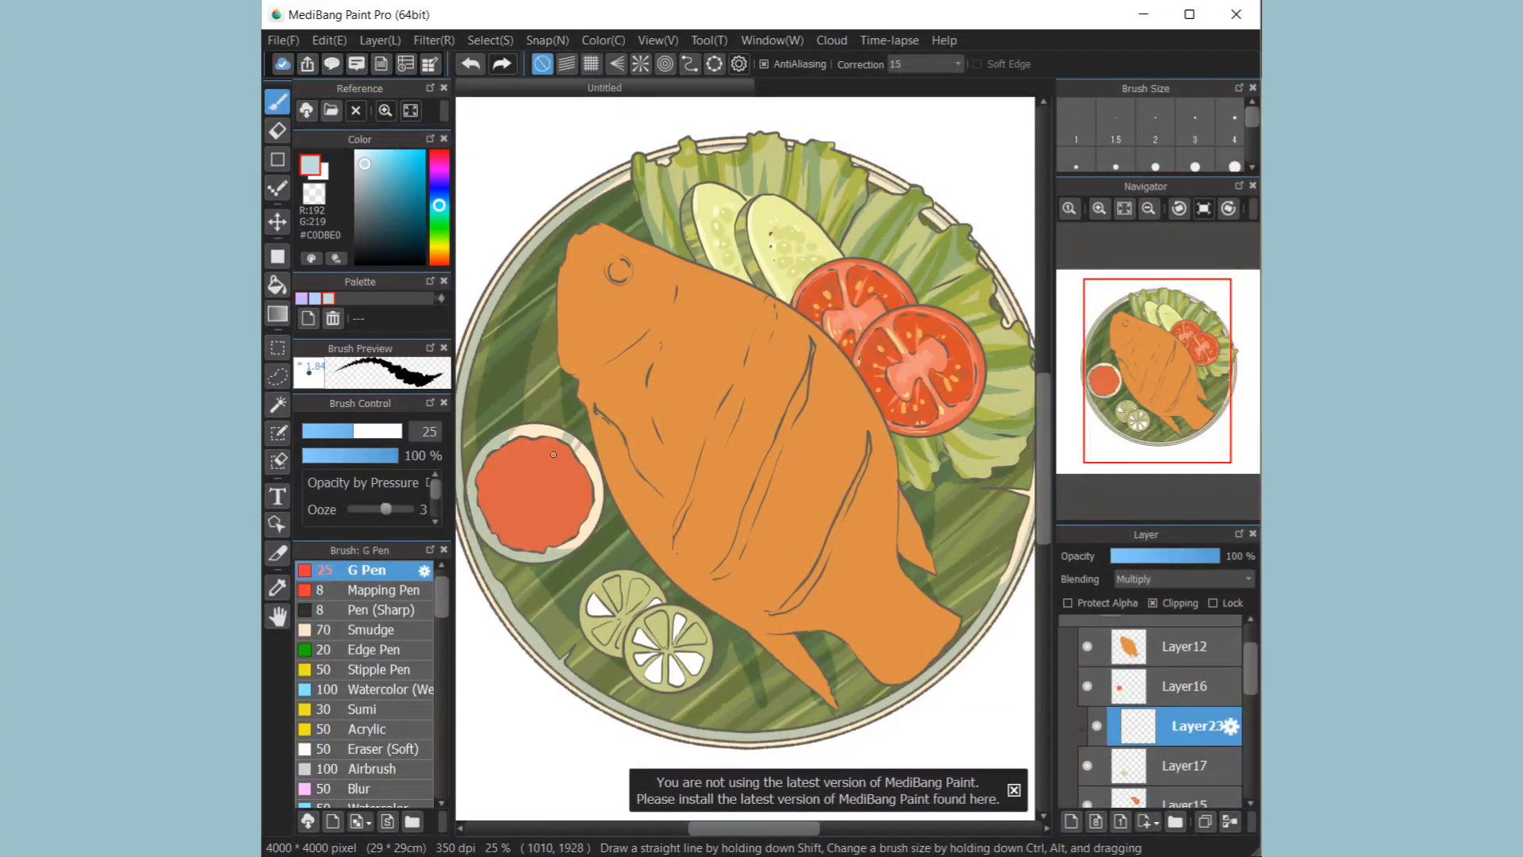
{"action": "left_click", "coordinate": [496, 436], "text": "alt"}
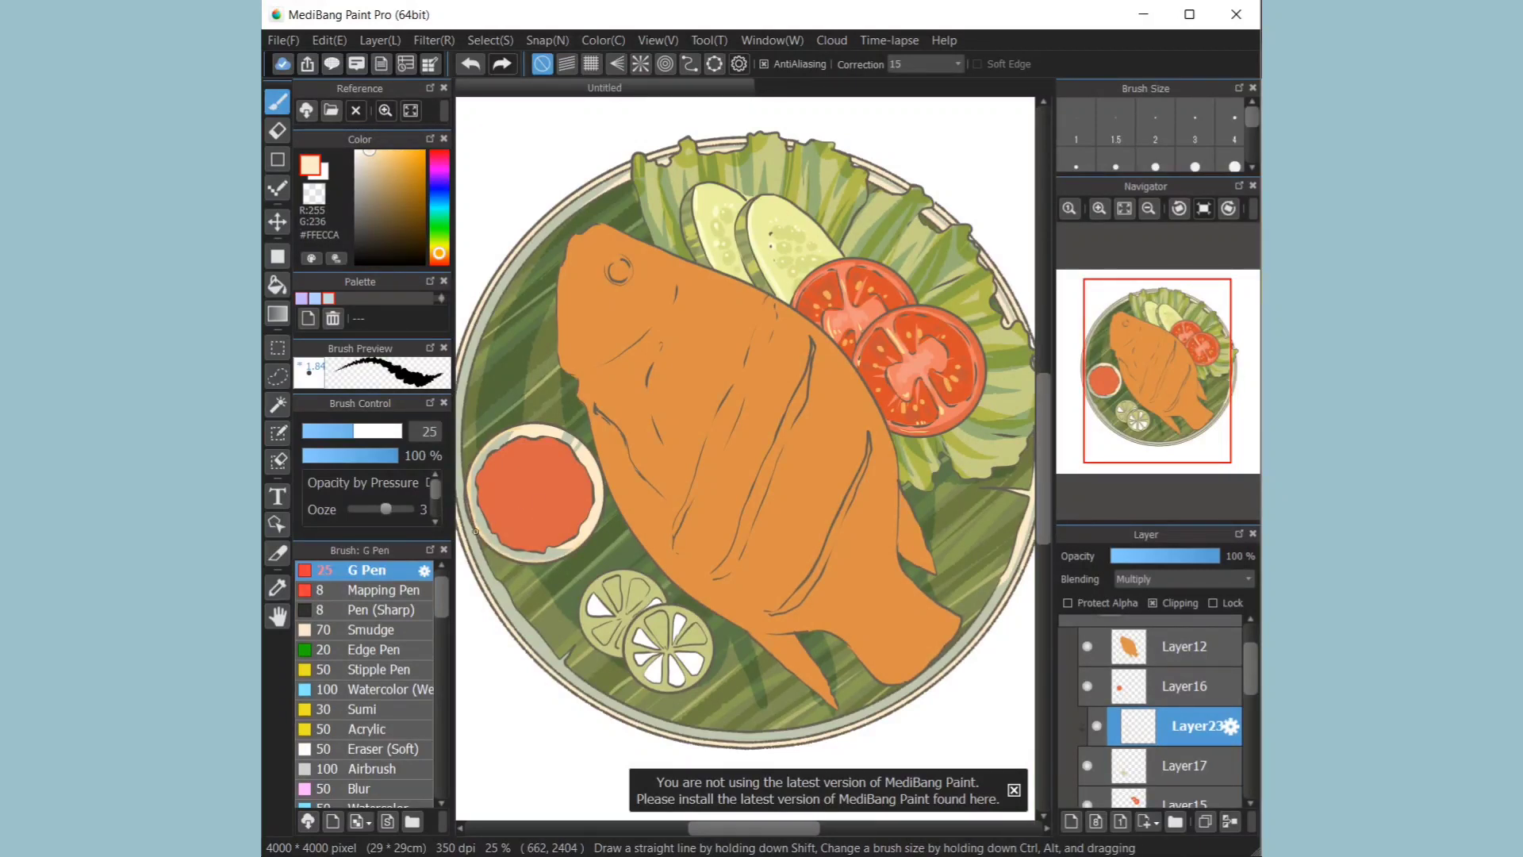
Step: Erase a small spot at the left edge of the sauce inside the bowl
{"action": "left_click", "coordinate": [1185, 765]}
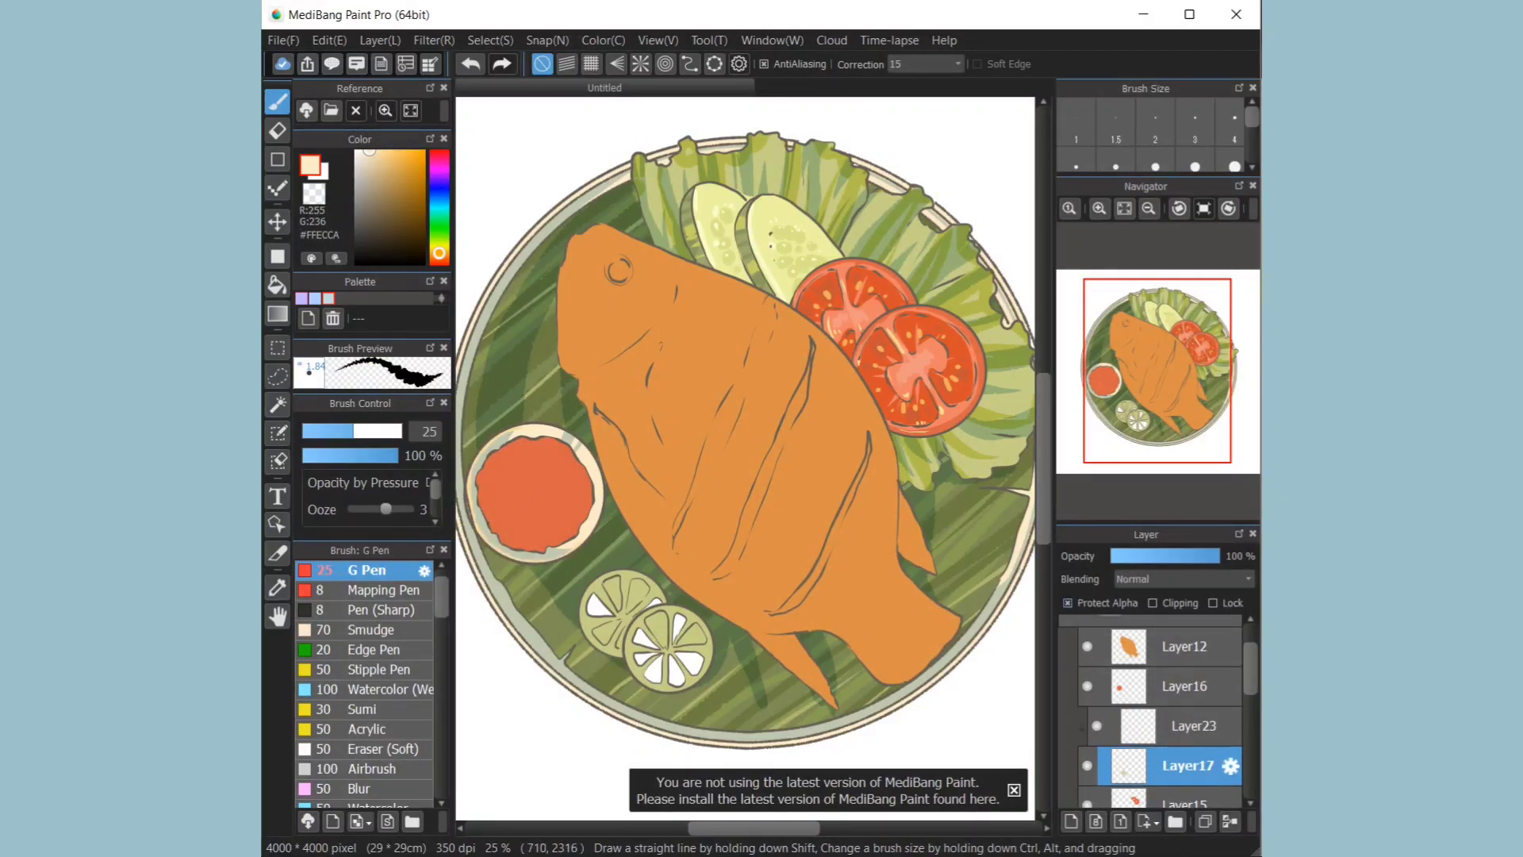
{"action": "left_click", "coordinate": [1099, 209]}
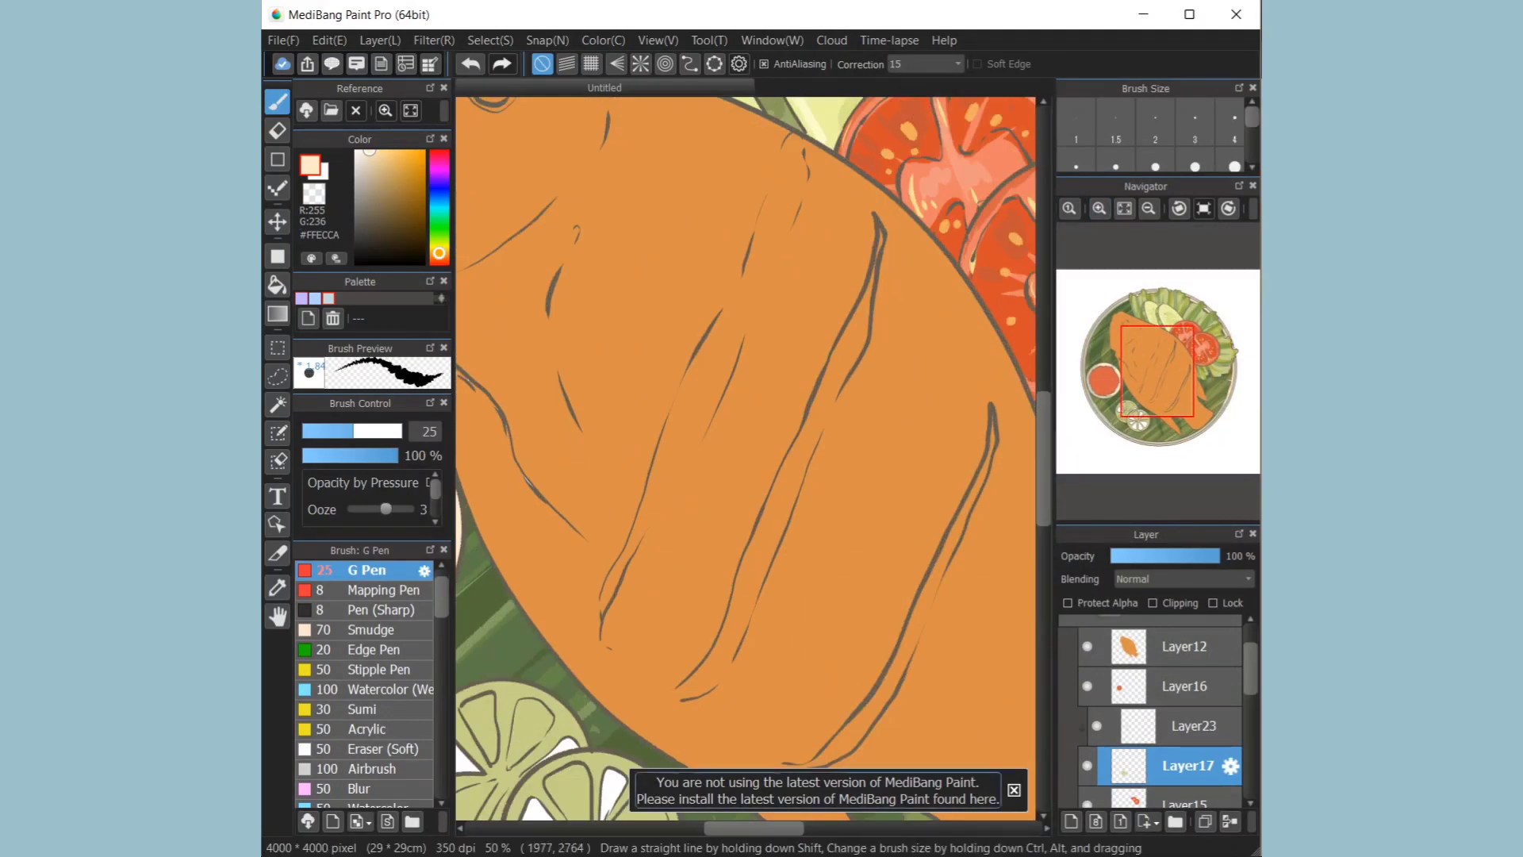
{"action": "left_click_drag", "start_coordinate": [754, 828], "coordinate": [698, 827]}
{"action": "mouse_move", "coordinate": [1251, 673]}
{"action": "left_mouse_down"}
{"action": "mouse_move", "coordinate": [1250, 650]}
{"action": "mouse_move", "coordinate": [1250, 669]}
{"action": "left_mouse_up"}
{"action": "left_click", "coordinate": [1110, 636]}
{"action": "left_click", "coordinate": [1181, 699]}
{"action": "left_click", "coordinate": [277, 131]}
{"action": "mouse_move", "coordinate": [524, 527]}
{"action": "left_mouse_down"}
{"action": "mouse_move", "coordinate": [545, 590]}
{"action": "mouse_move", "coordinate": [522, 538]}
{"action": "left_mouse_up"}
{"action": "left_click_drag", "start_coordinate": [1251, 670], "coordinate": [1250, 643]}
{"action": "left_click", "coordinate": [1110, 636]}
Step: On Layer16, outline the dark areas of the sauce with wavy #8B3925 strokes
{"action": "scroll", "coordinate": [1182, 674], "scroll_direction": "down", "scroll_amount": 2}
{"action": "left_click", "coordinate": [1182, 658]}
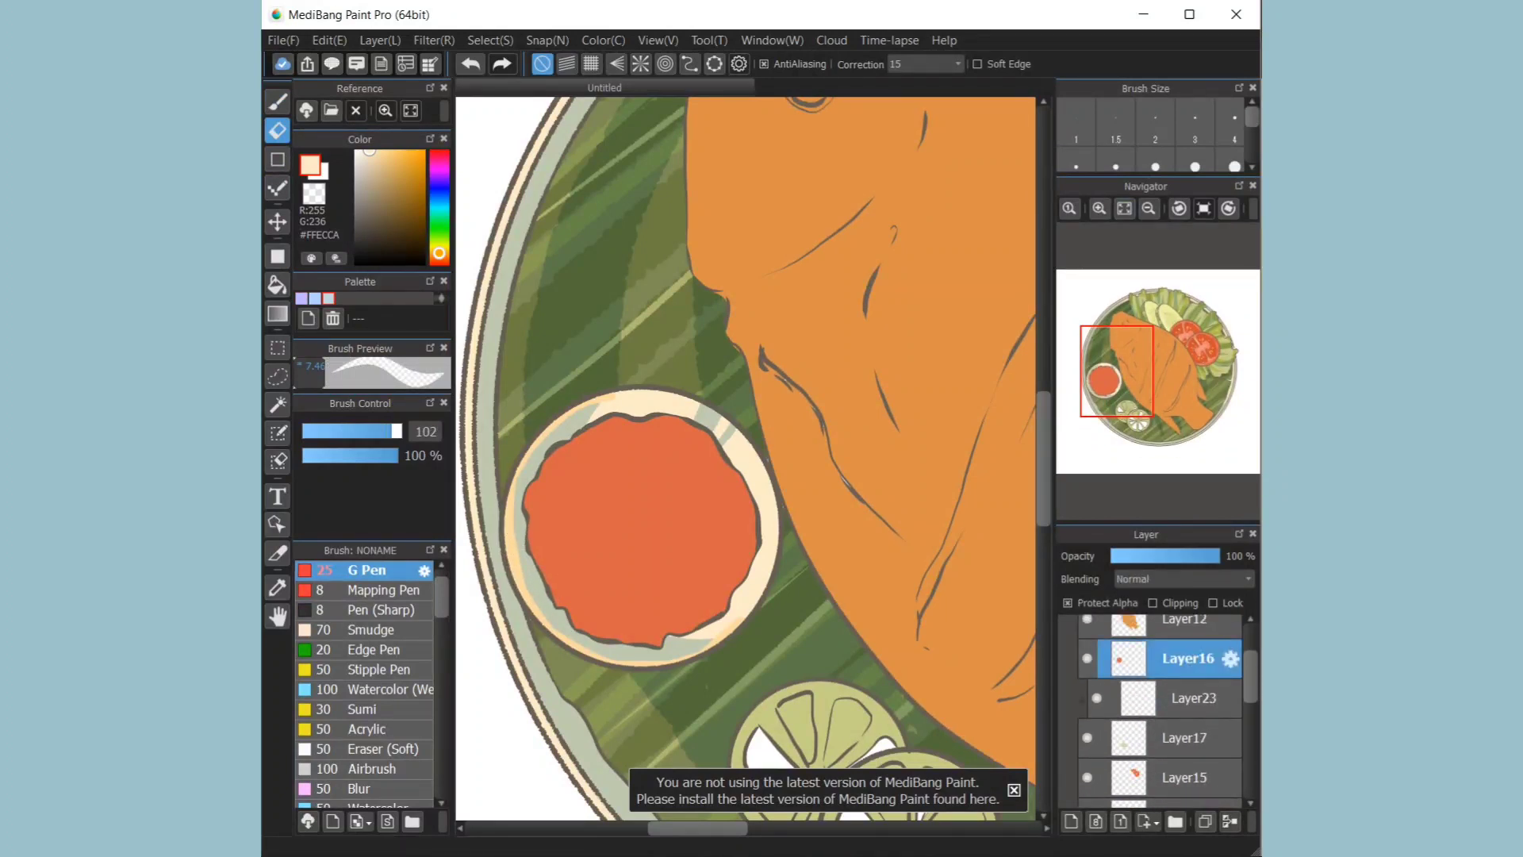
{"action": "left_click", "coordinate": [1182, 698]}
{"action": "left_click", "coordinate": [1182, 659]}
{"action": "right_click", "coordinate": [627, 476]}
{"action": "left_click_drag", "start_coordinate": [403, 161], "coordinate": [406, 201]}
{"action": "left_click", "coordinate": [278, 102]}
{"action": "mouse_move", "coordinate": [632, 419]}
{"action": "left_mouse_down"}
{"action": "mouse_move", "coordinate": [563, 481]}
{"action": "mouse_move", "coordinate": [619, 431]}
{"action": "mouse_move", "coordinate": [568, 476]}
{"action": "mouse_move", "coordinate": [594, 461]}
{"action": "mouse_move", "coordinate": [565, 462]}
{"action": "mouse_move", "coordinate": [583, 422]}
{"action": "mouse_move", "coordinate": [529, 492]}
{"action": "mouse_move", "coordinate": [539, 483]}
{"action": "mouse_move", "coordinate": [590, 609]}
{"action": "mouse_move", "coordinate": [659, 459]}
{"action": "mouse_move", "coordinate": [697, 561]}
{"action": "mouse_move", "coordinate": [677, 635]}
{"action": "mouse_move", "coordinate": [593, 633]}
{"action": "left_mouse_up"}
{"action": "left_click_drag", "start_coordinate": [710, 618], "coordinate": [755, 523]}
Step: Fill the outlined dark areas of the sauce with #8B3925
{"action": "left_click", "coordinate": [278, 284]}
{"action": "left_click", "coordinate": [591, 519]}
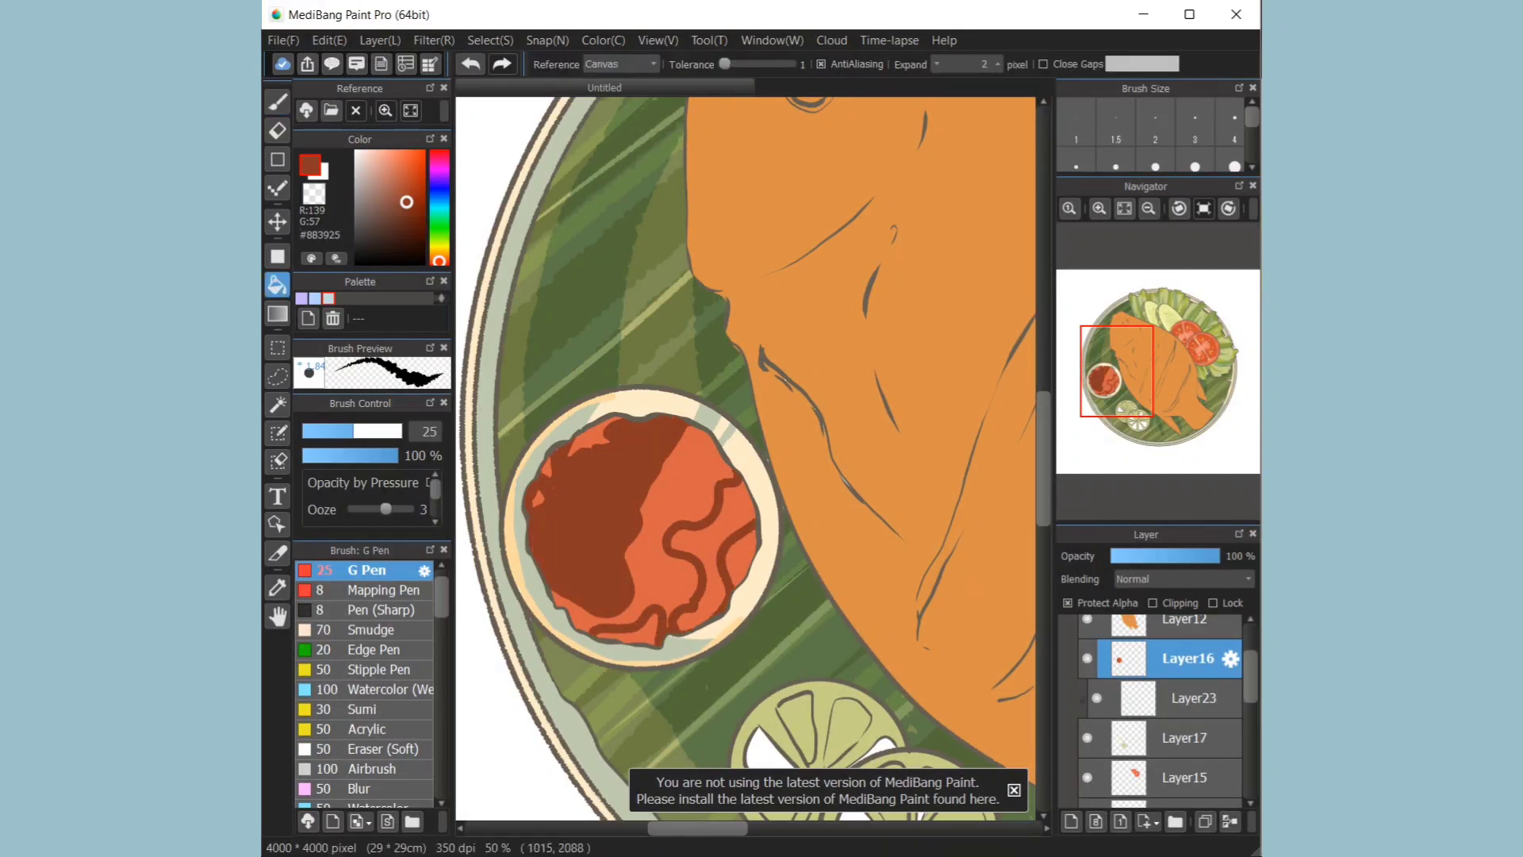
{"action": "left_click", "coordinate": [710, 536]}
{"action": "left_click", "coordinate": [641, 633]}
{"action": "left_click", "coordinate": [741, 562]}
{"action": "left_click", "coordinate": [591, 443]}
Step: Paint #DC6547 highlights and spots over the dark sauce areas and around the sauce's edge
{"action": "left_click", "coordinate": [277, 103]}
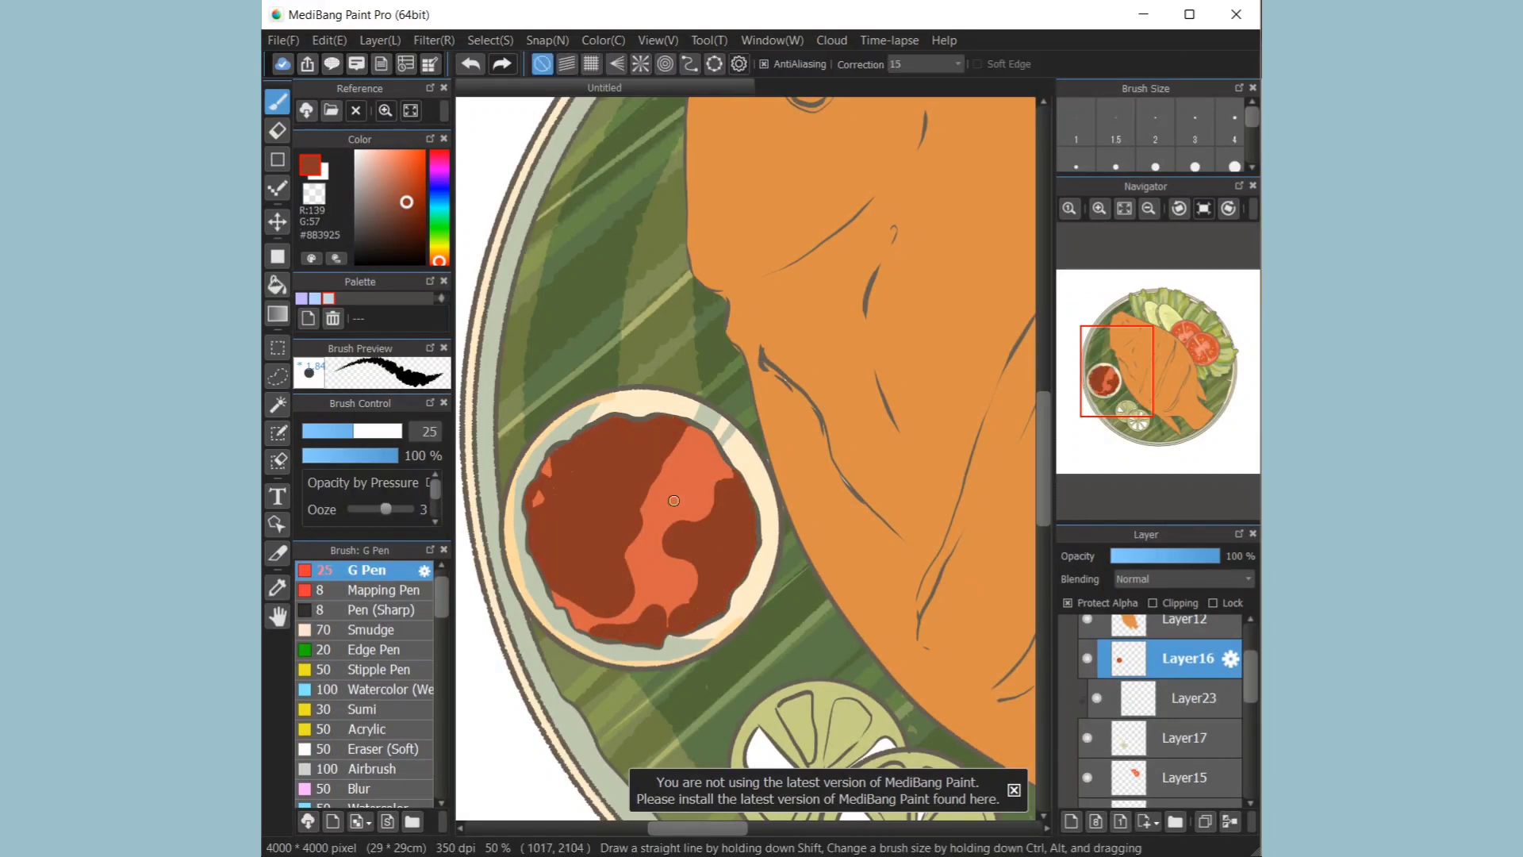
{"action": "right_click", "coordinate": [657, 526]}
{"action": "left_click_drag", "start_coordinate": [554, 563], "coordinate": [574, 587]}
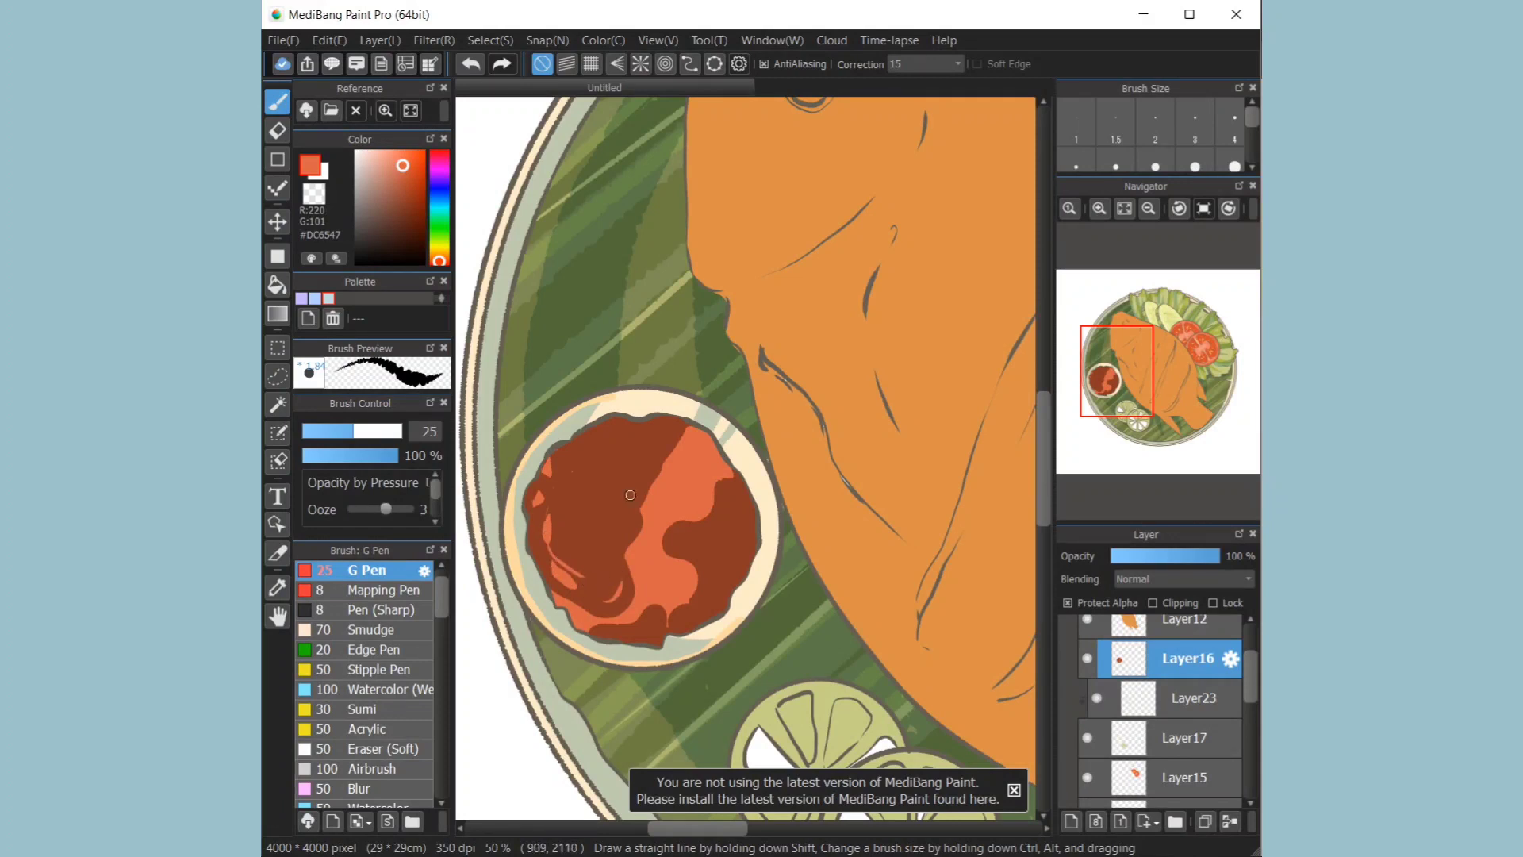
{"action": "left_click_drag", "start_coordinate": [665, 420], "coordinate": [573, 446]}
{"action": "left_click_drag", "start_coordinate": [701, 546], "coordinate": [738, 520]}
{"action": "left_click_drag", "start_coordinate": [737, 552], "coordinate": [737, 560]}
{"action": "left_click_drag", "start_coordinate": [597, 636], "coordinate": [656, 634]}
Step: Paint more #8B3925 over the sauce's upper right area and add brighter orange-red strokes over the dark areas
{"action": "right_click", "coordinate": [672, 445]}
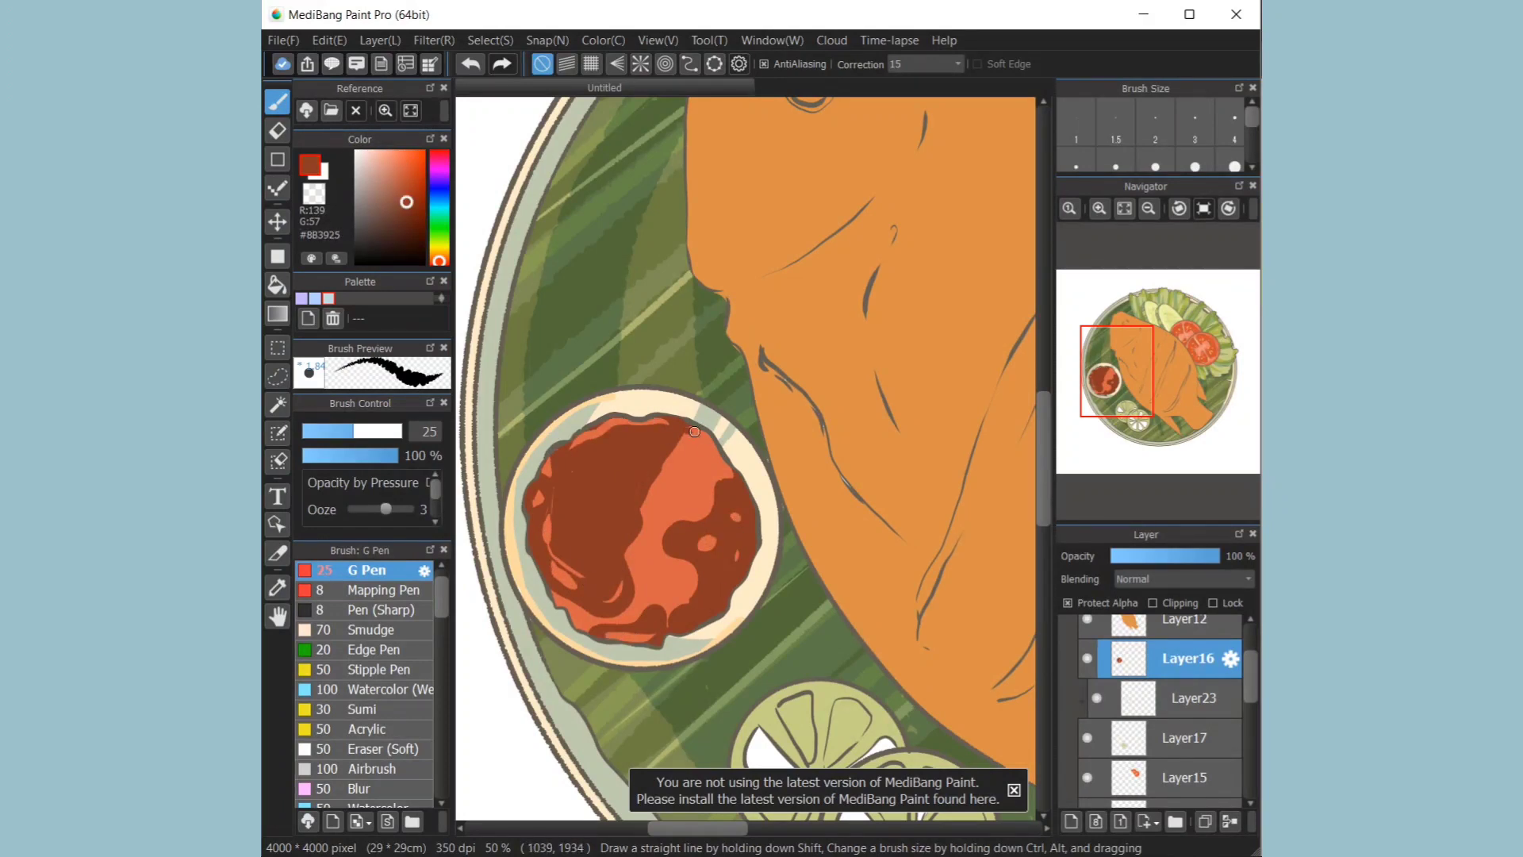
{"action": "mouse_move", "coordinate": [694, 432]}
{"action": "left_mouse_down"}
{"action": "mouse_move", "coordinate": [675, 518]}
{"action": "mouse_move", "coordinate": [677, 445]}
{"action": "mouse_move", "coordinate": [683, 531]}
{"action": "left_mouse_up"}
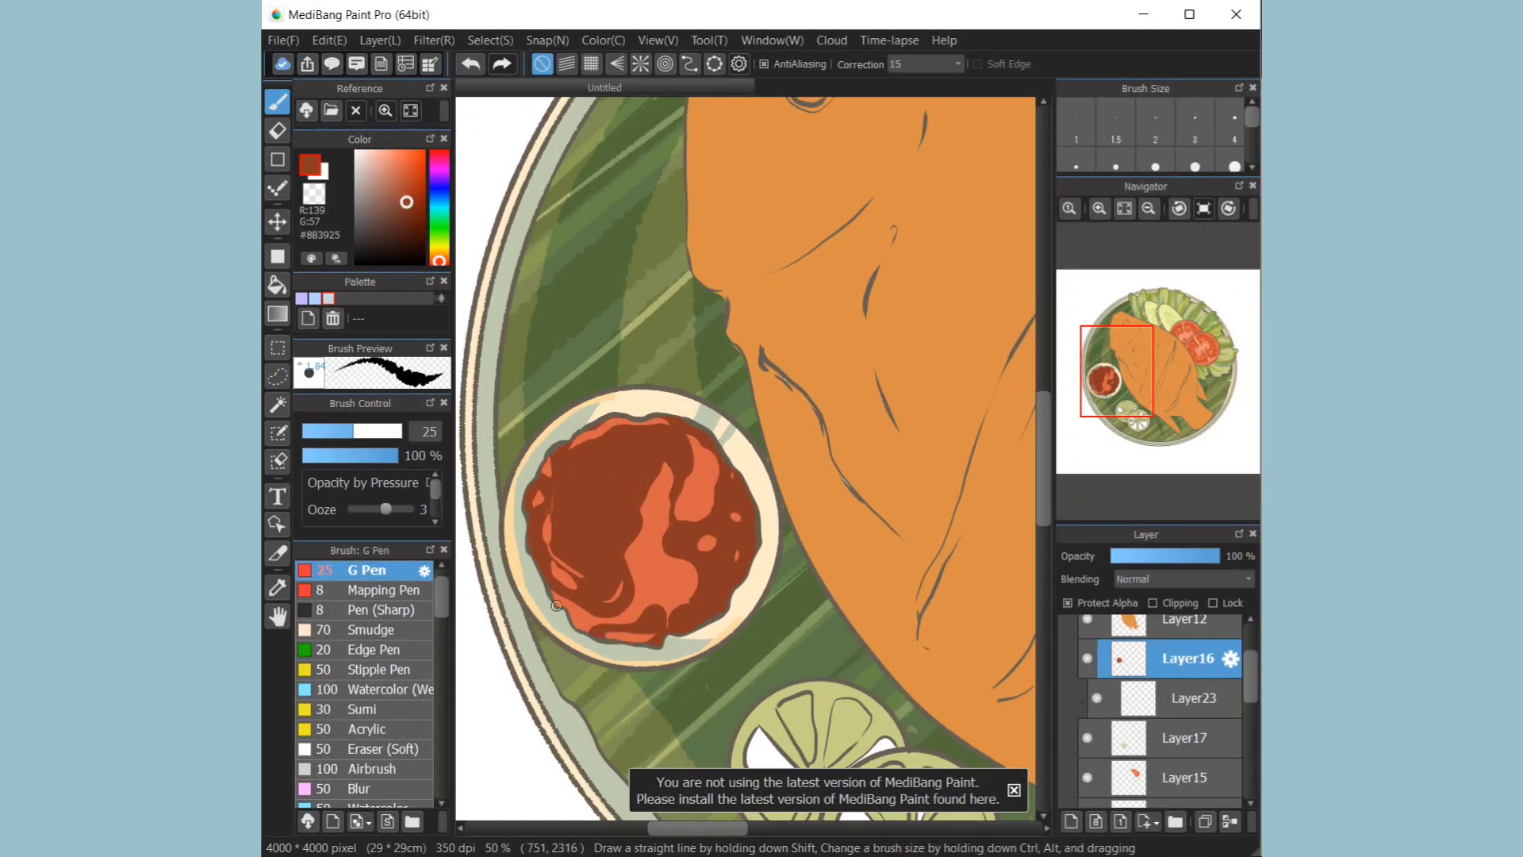
{"action": "left_click_drag", "start_coordinate": [413, 168], "coordinate": [410, 159]}
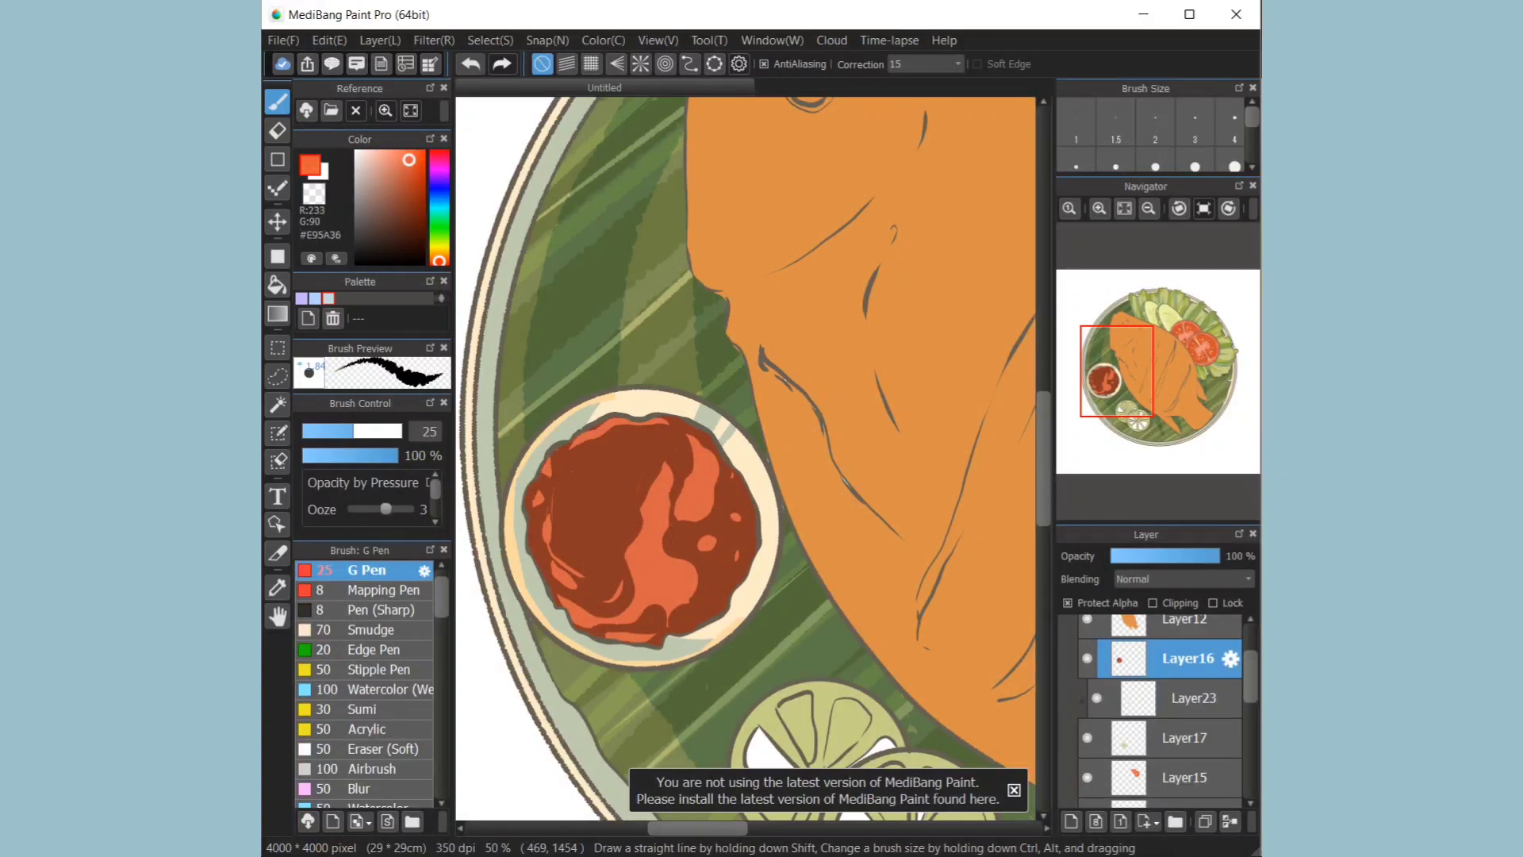
{"action": "left_click", "coordinate": [407, 151]}
{"action": "mouse_move", "coordinate": [600, 471]}
{"action": "left_mouse_down"}
{"action": "mouse_move", "coordinate": [585, 546]}
{"action": "mouse_move", "coordinate": [708, 585]}
{"action": "mouse_move", "coordinate": [576, 543]}
{"action": "mouse_move", "coordinate": [579, 508]}
{"action": "mouse_move", "coordinate": [612, 481]}
{"action": "mouse_move", "coordinate": [610, 507]}
{"action": "mouse_move", "coordinate": [579, 475]}
{"action": "left_mouse_up"}
Step: Paint several olive-green chilli pieces scattered over the sauce
{"action": "left_click", "coordinate": [439, 259]}
{"action": "left_click", "coordinate": [440, 240]}
{"action": "left_click", "coordinate": [439, 247]}
{"action": "left_click", "coordinate": [389, 187]}
{"action": "left_click_drag", "start_coordinate": [726, 496], "coordinate": [718, 587]}
{"action": "left_click_drag", "start_coordinate": [619, 559], "coordinate": [617, 595]}
{"action": "mouse_move", "coordinate": [611, 512]}
{"action": "left_mouse_down"}
{"action": "mouse_move", "coordinate": [570, 513]}
{"action": "mouse_move", "coordinate": [590, 555]}
{"action": "mouse_move", "coordinate": [626, 479]}
{"action": "left_mouse_up"}
{"action": "left_click", "coordinate": [397, 195]}
{"action": "left_click_drag", "start_coordinate": [717, 495], "coordinate": [733, 524]}
Step: Dab small #E9982C seeds across the sauce between the green pieces
{"action": "left_click", "coordinate": [1124, 209]}
{"action": "left_click", "coordinate": [1099, 209]}
{"action": "left_click", "coordinate": [1099, 209]}
{"action": "left_click", "coordinate": [439, 255]}
{"action": "mouse_move", "coordinate": [753, 828]}
{"action": "left_mouse_down"}
{"action": "mouse_move", "coordinate": [688, 828]}
{"action": "mouse_move", "coordinate": [777, 829]}
{"action": "left_mouse_up"}
{"action": "left_click", "coordinate": [399, 158]}
{"action": "left_click", "coordinate": [406, 157]}
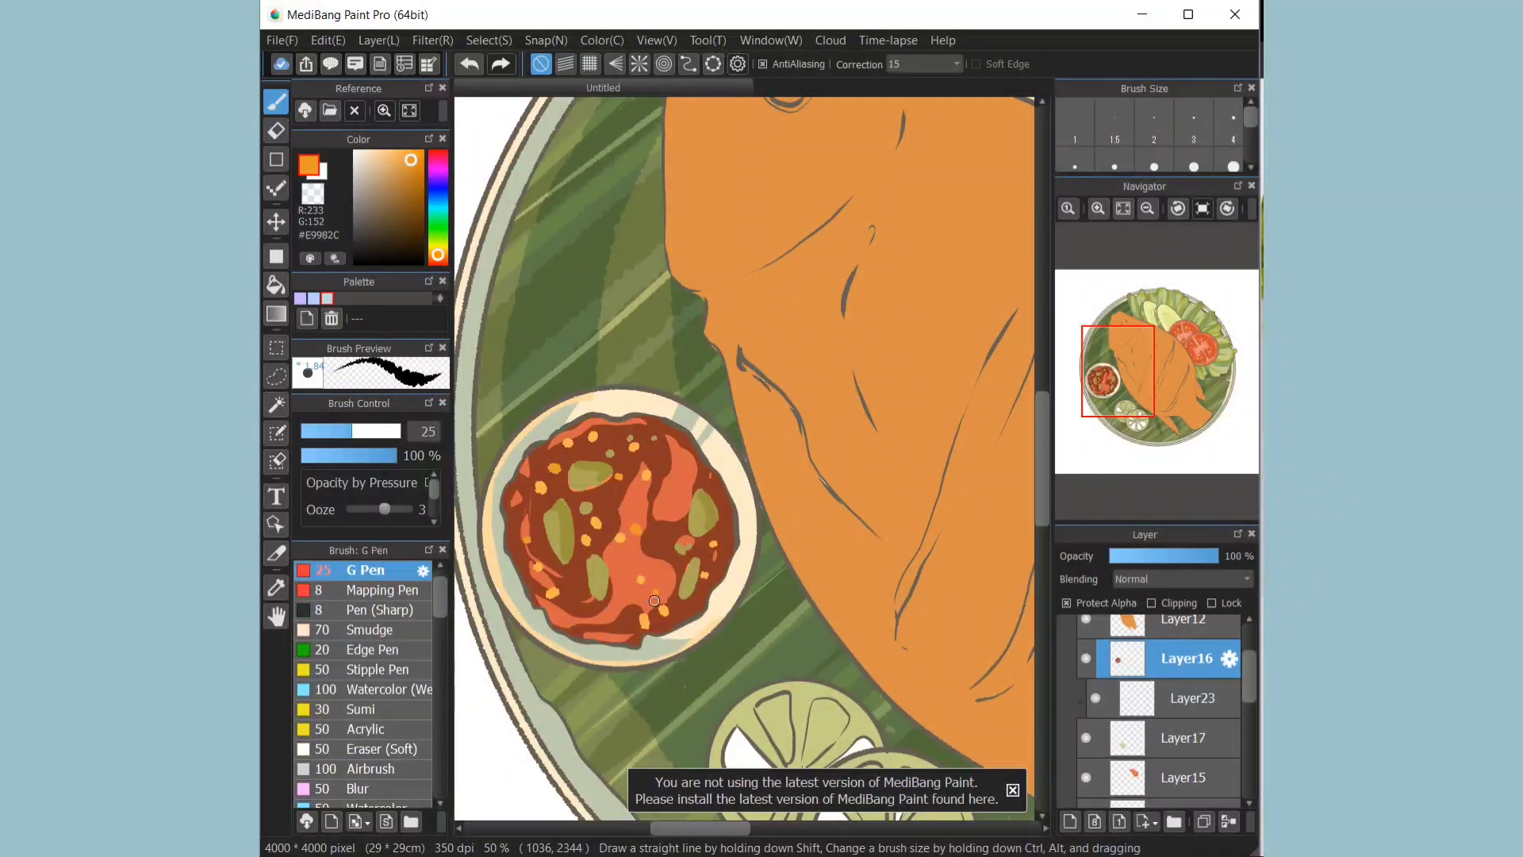
{"action": "left_click", "coordinate": [604, 624]}
Step: With a brush size of 13.9, paint thin #FF9D1A highlight strokes along the edges of the sauce's dark areas
{"action": "left_click", "coordinate": [417, 152]}
{"action": "left_click", "coordinate": [328, 431]}
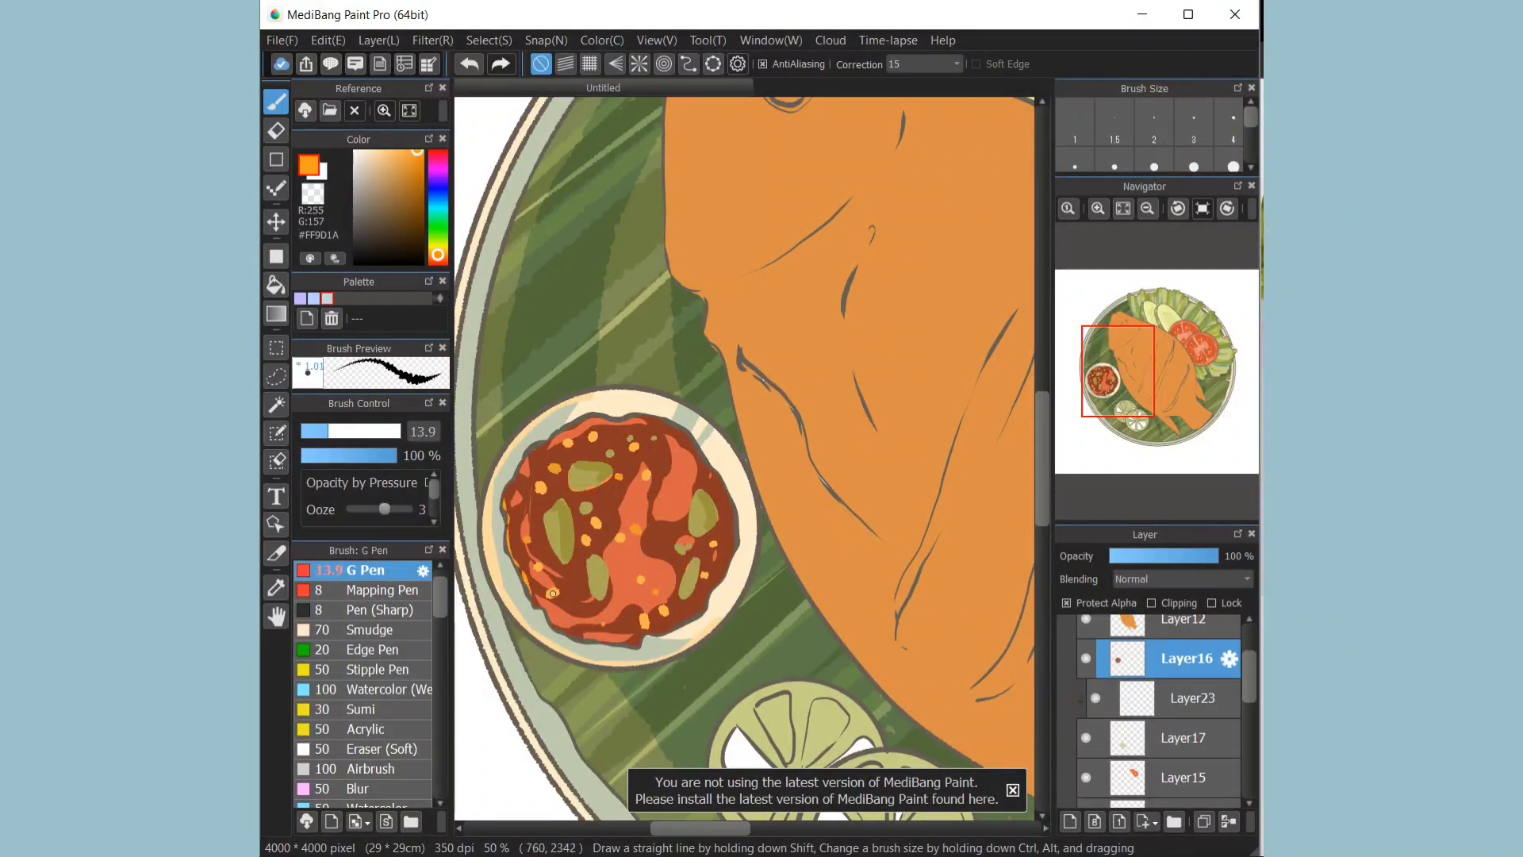
{"action": "left_click_drag", "start_coordinate": [691, 446], "coordinate": [717, 482]}
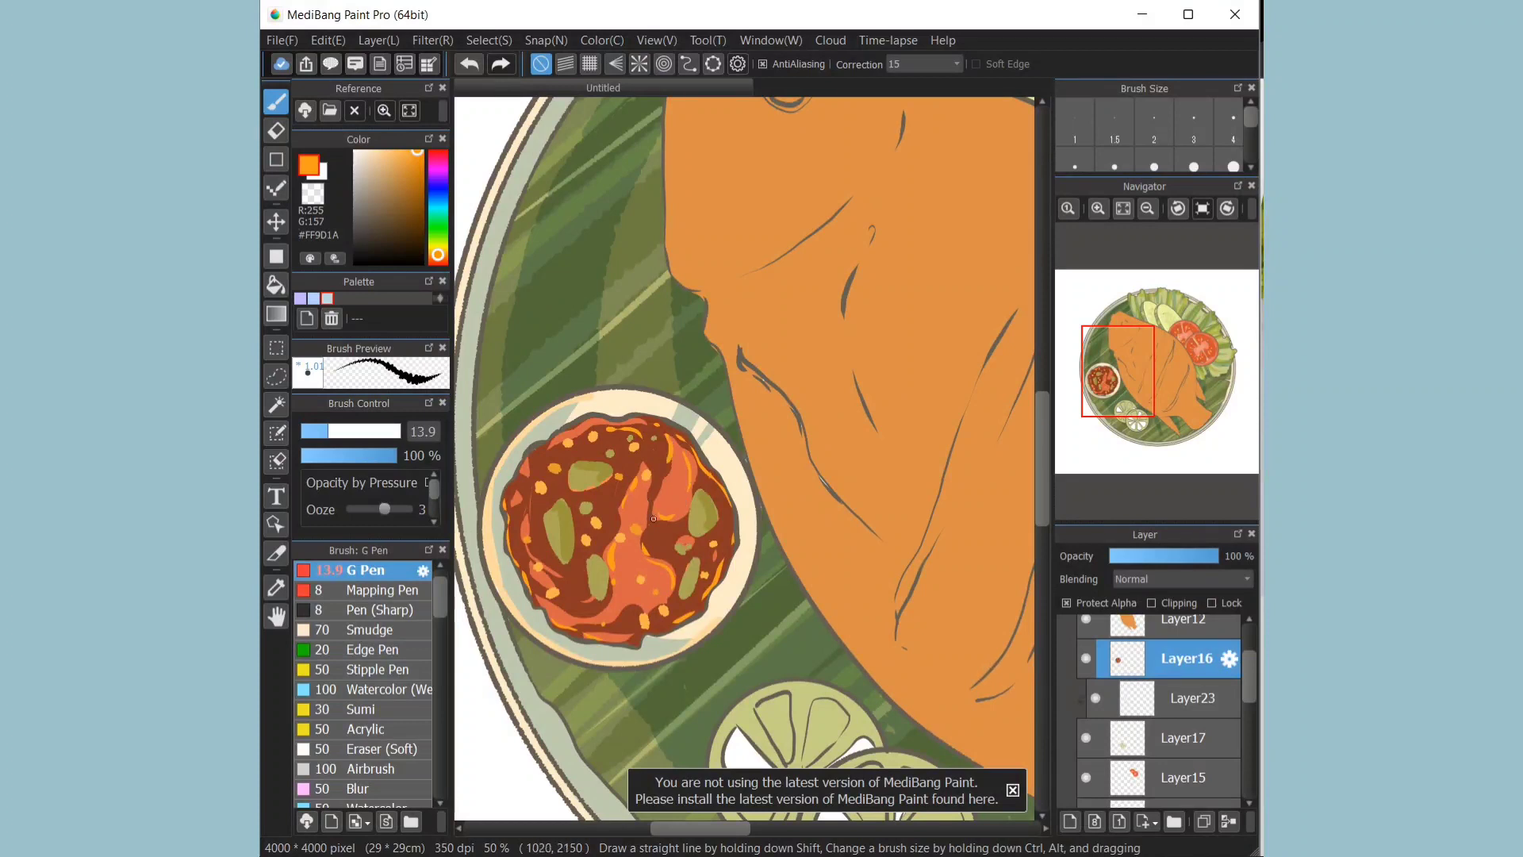
Step: Add #FFCD8B highlights to the green chilli pieces and paint a #8B3925 centre in the lower right piece
{"action": "left_click_drag", "start_coordinate": [408, 150], "coordinate": [386, 151]}
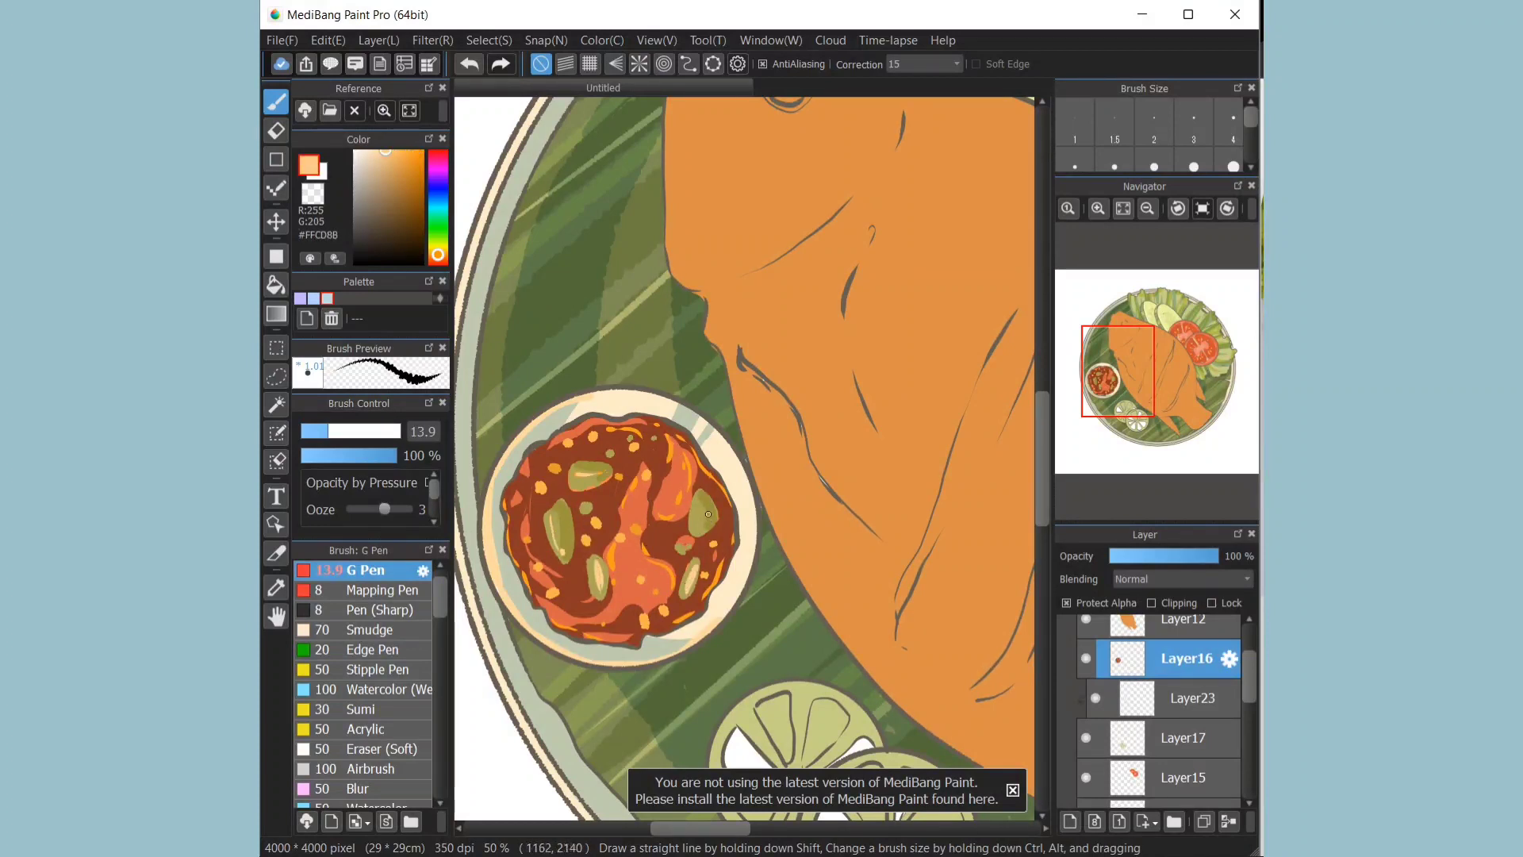
{"action": "left_click", "coordinate": [686, 591], "text": "alt"}
{"action": "left_click_drag", "start_coordinate": [686, 590], "coordinate": [696, 565]}
Step: On Layer17, refill the green base of both citrus slices with #F5EBB3
{"action": "left_click", "coordinate": [1123, 209]}
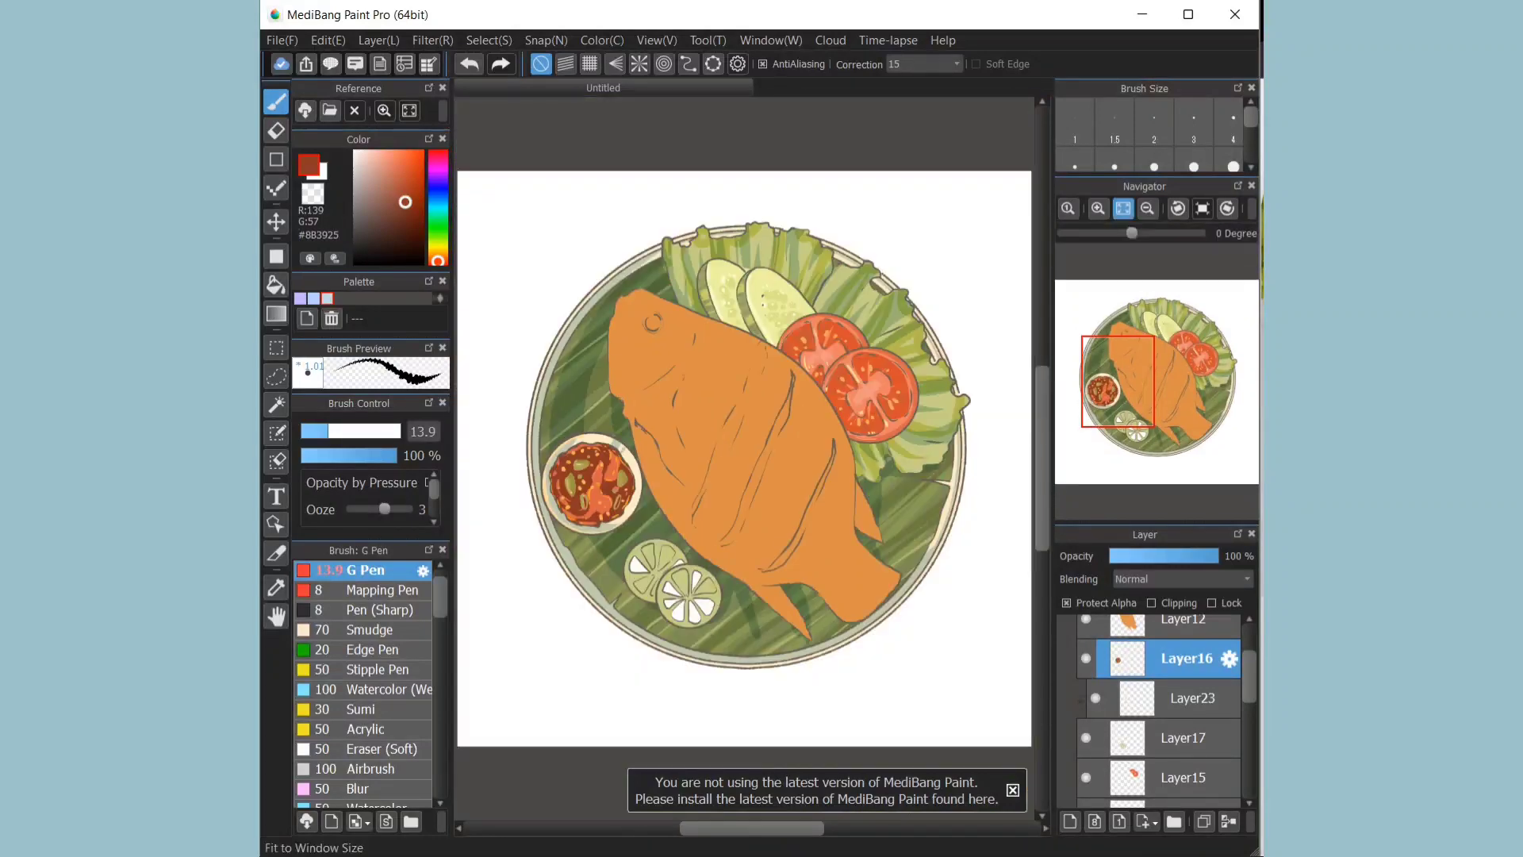
{"action": "left_click", "coordinate": [1183, 735]}
{"action": "left_click", "coordinate": [1067, 603]}
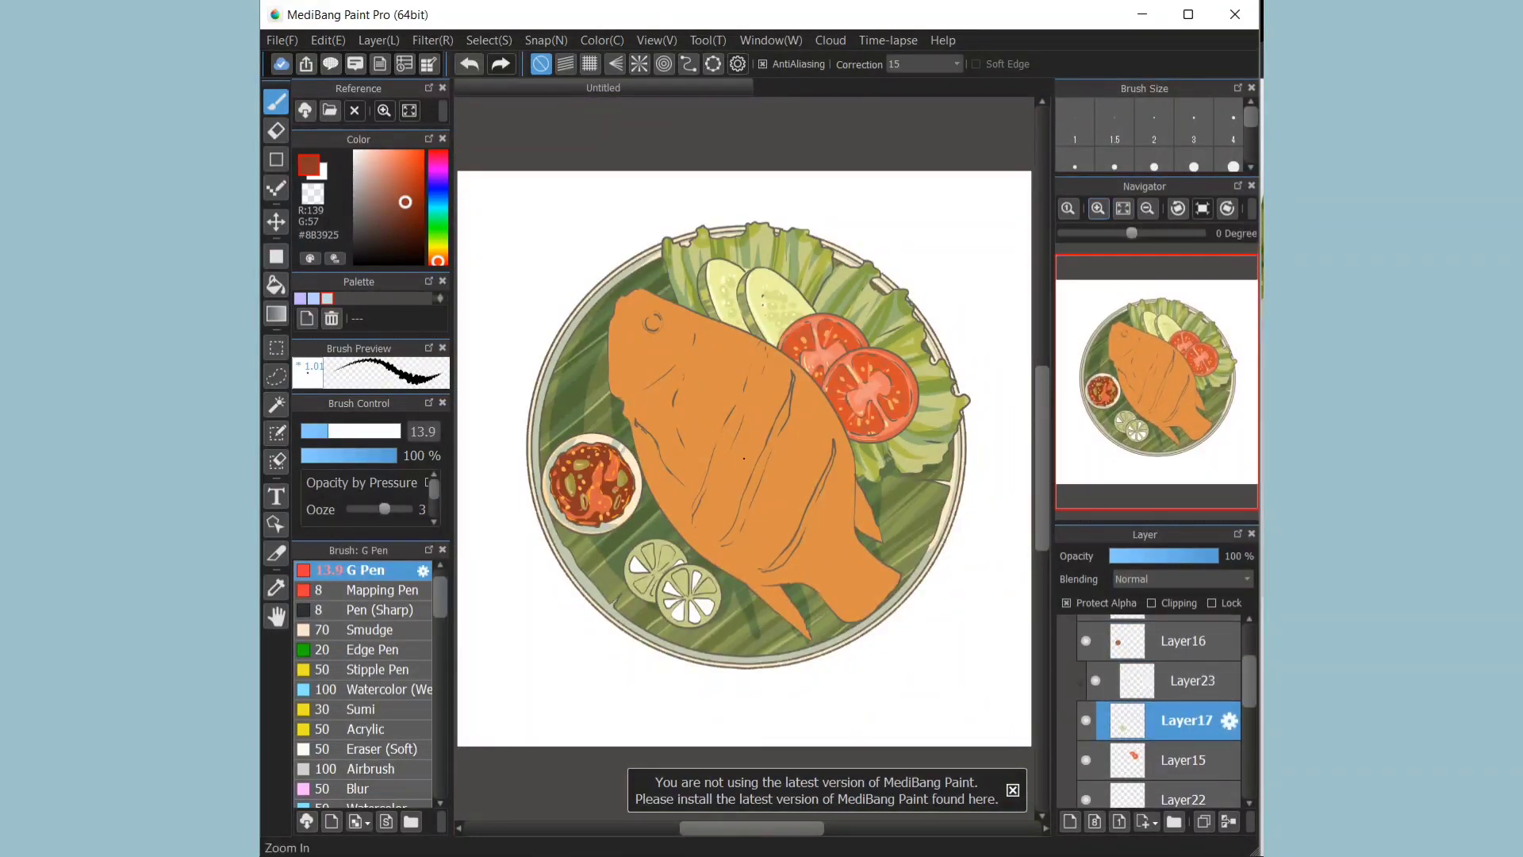
{"action": "left_click", "coordinate": [1098, 209]}
{"action": "left_click", "coordinate": [548, 517], "text": "alt"}
{"action": "left_click", "coordinate": [438, 249]}
{"action": "left_click", "coordinate": [276, 285]}
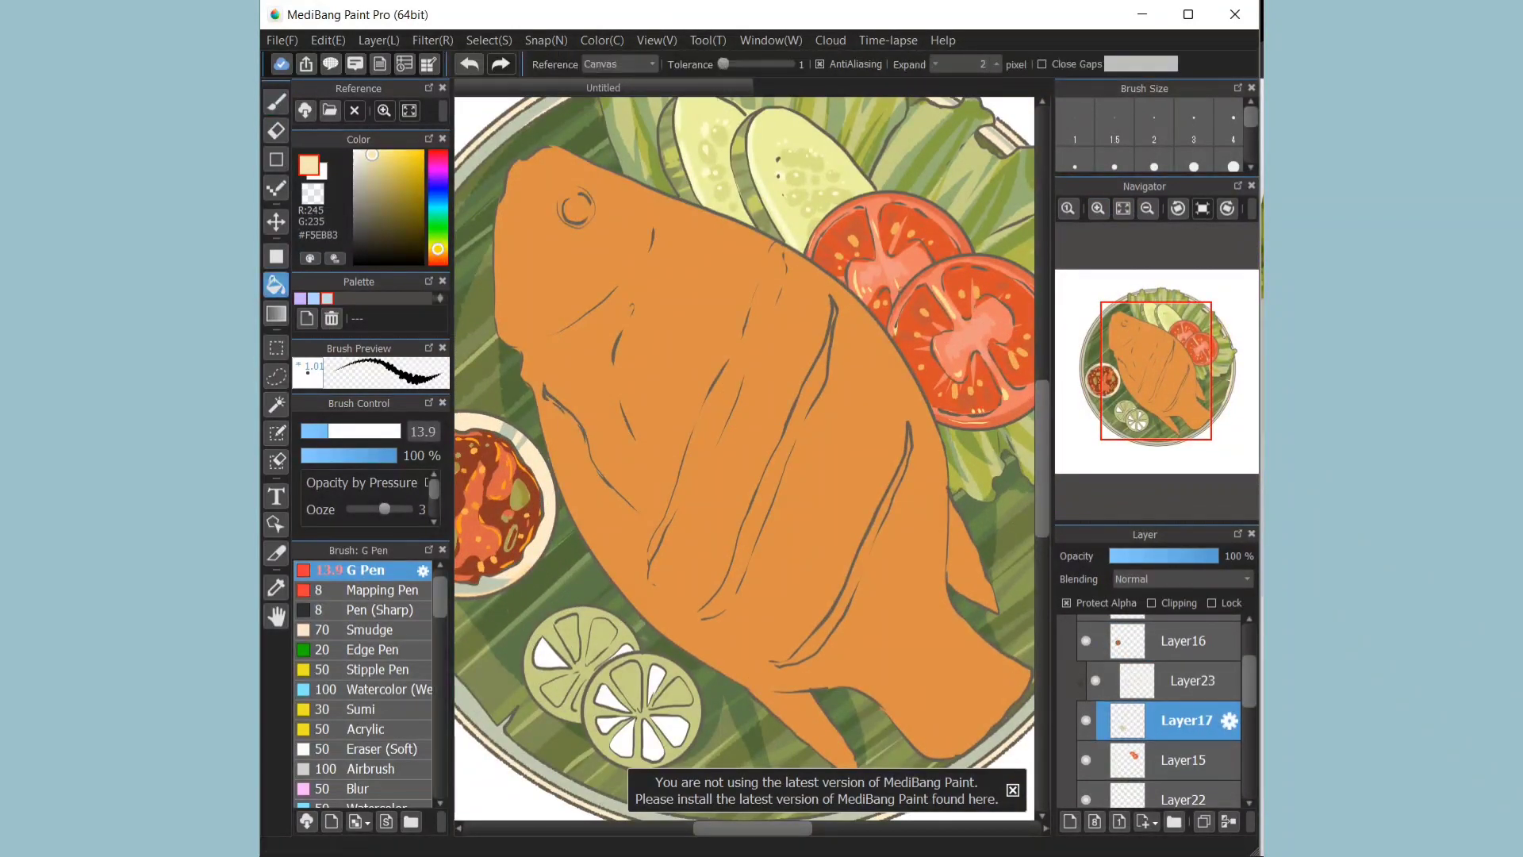
{"action": "left_click", "coordinate": [578, 665]}
{"action": "left_click", "coordinate": [469, 65]}
{"action": "left_click", "coordinate": [276, 103]}
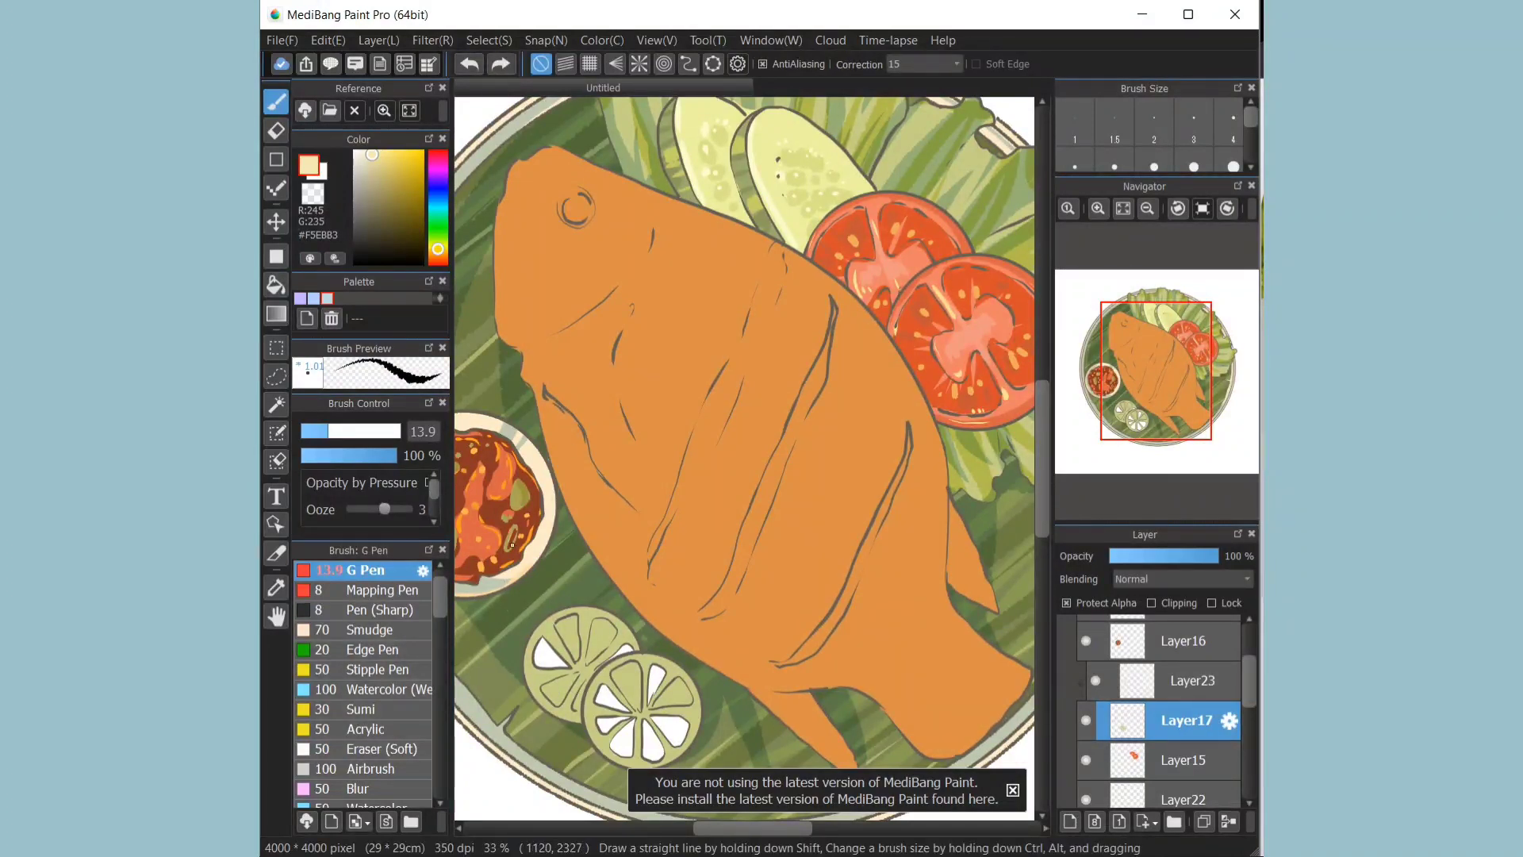
{"action": "left_click", "coordinate": [276, 285]}
{"action": "left_click", "coordinate": [577, 665]}
{"action": "left_click", "coordinate": [605, 680]}
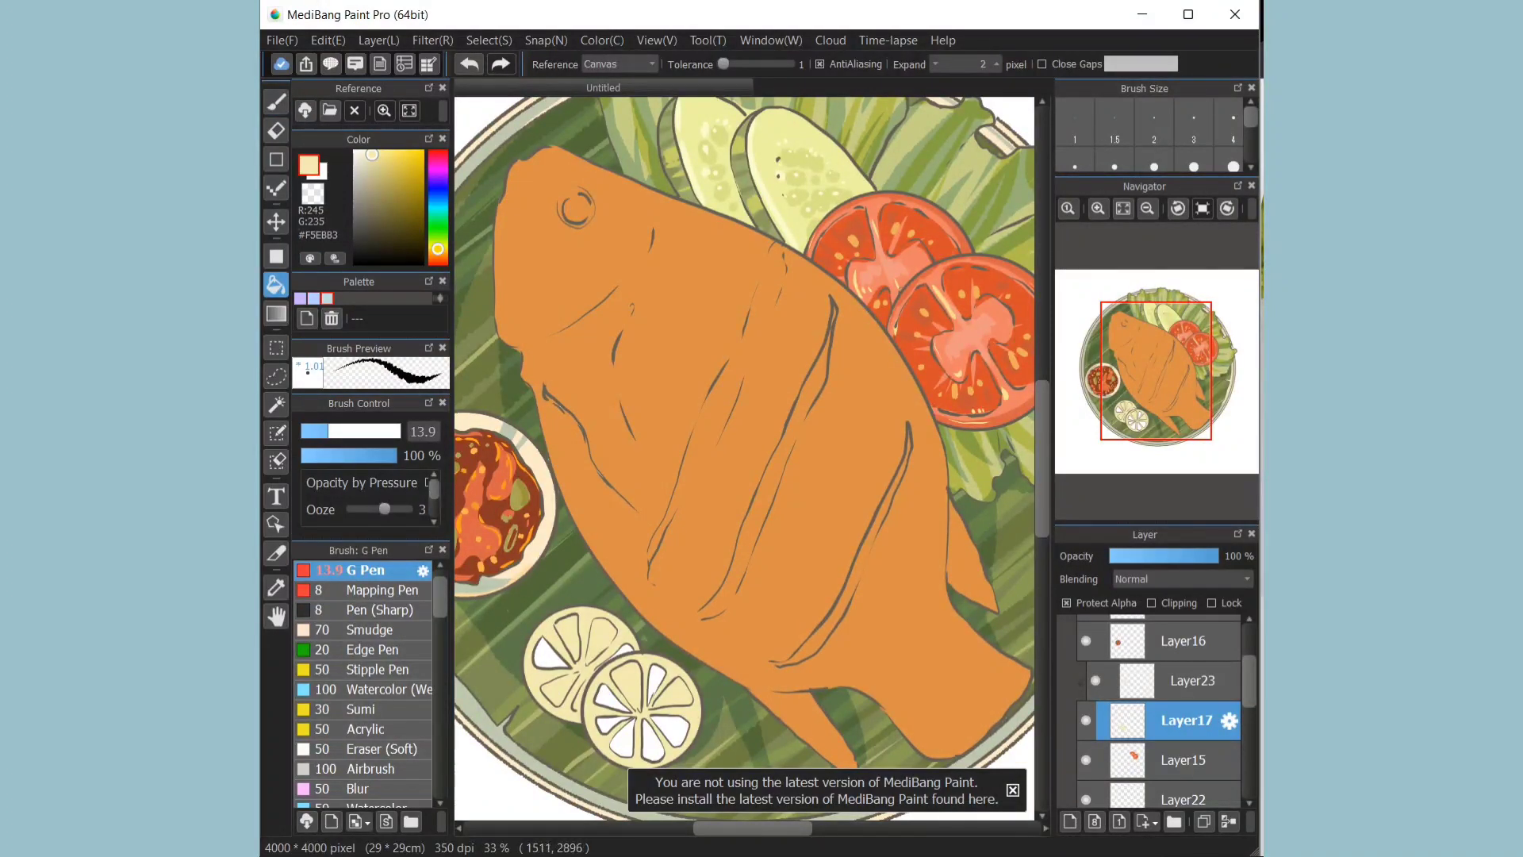
Step: Turn off alpha protection on Layer17 and fill the rear citrus slice's left, lower and upper right segments with #DAE095
{"action": "left_click", "coordinate": [276, 102]}
{"action": "left_click", "coordinate": [1098, 208]}
{"action": "right_click", "coordinate": [827, 123]}
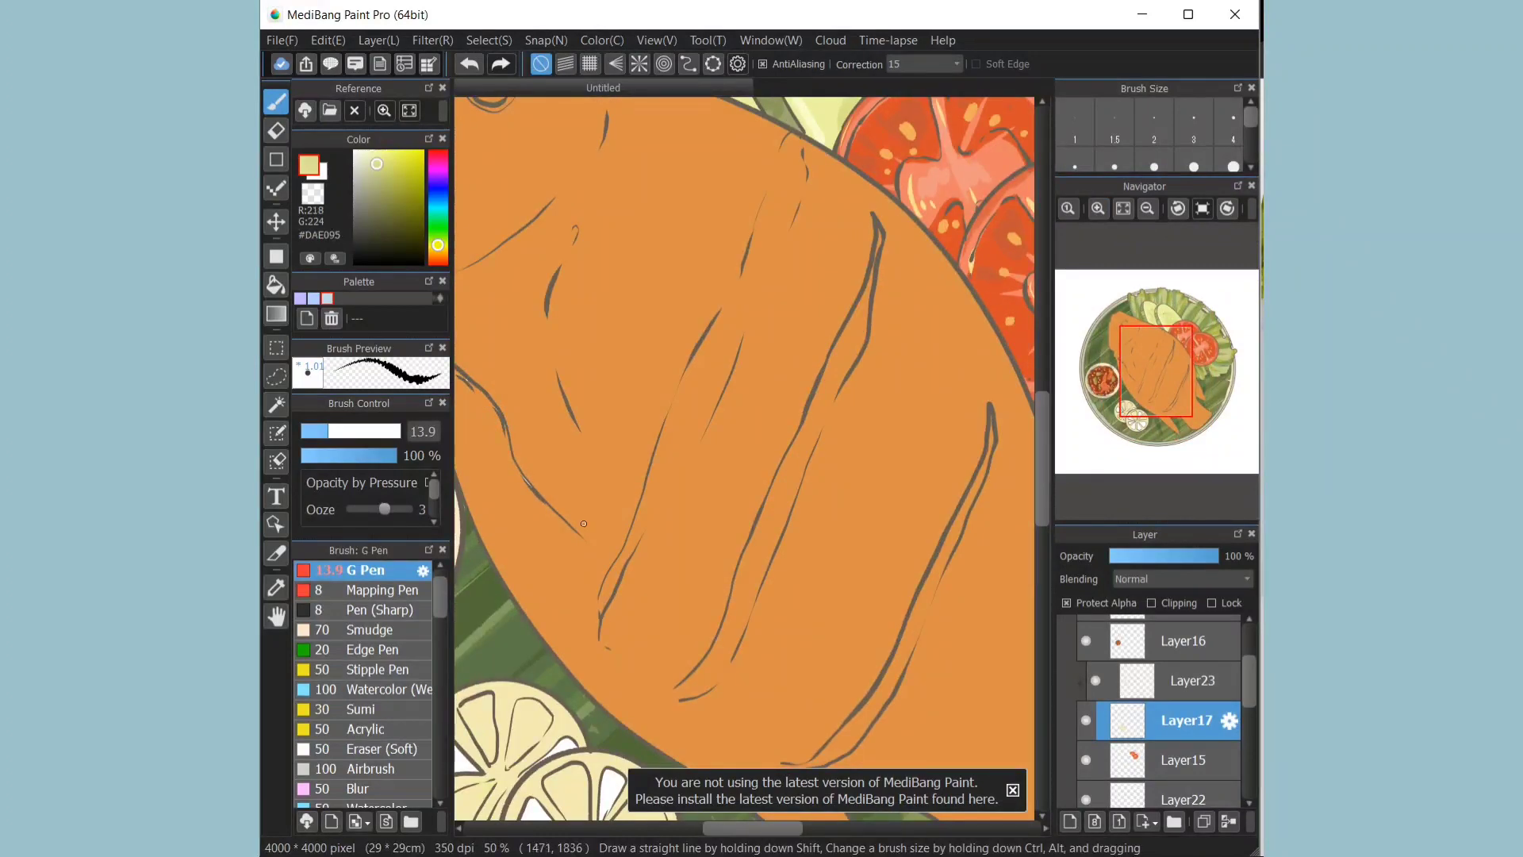
{"action": "left_click_drag", "start_coordinate": [750, 828], "coordinate": [714, 828]}
{"action": "left_click_drag", "start_coordinate": [1042, 469], "coordinate": [1043, 506]}
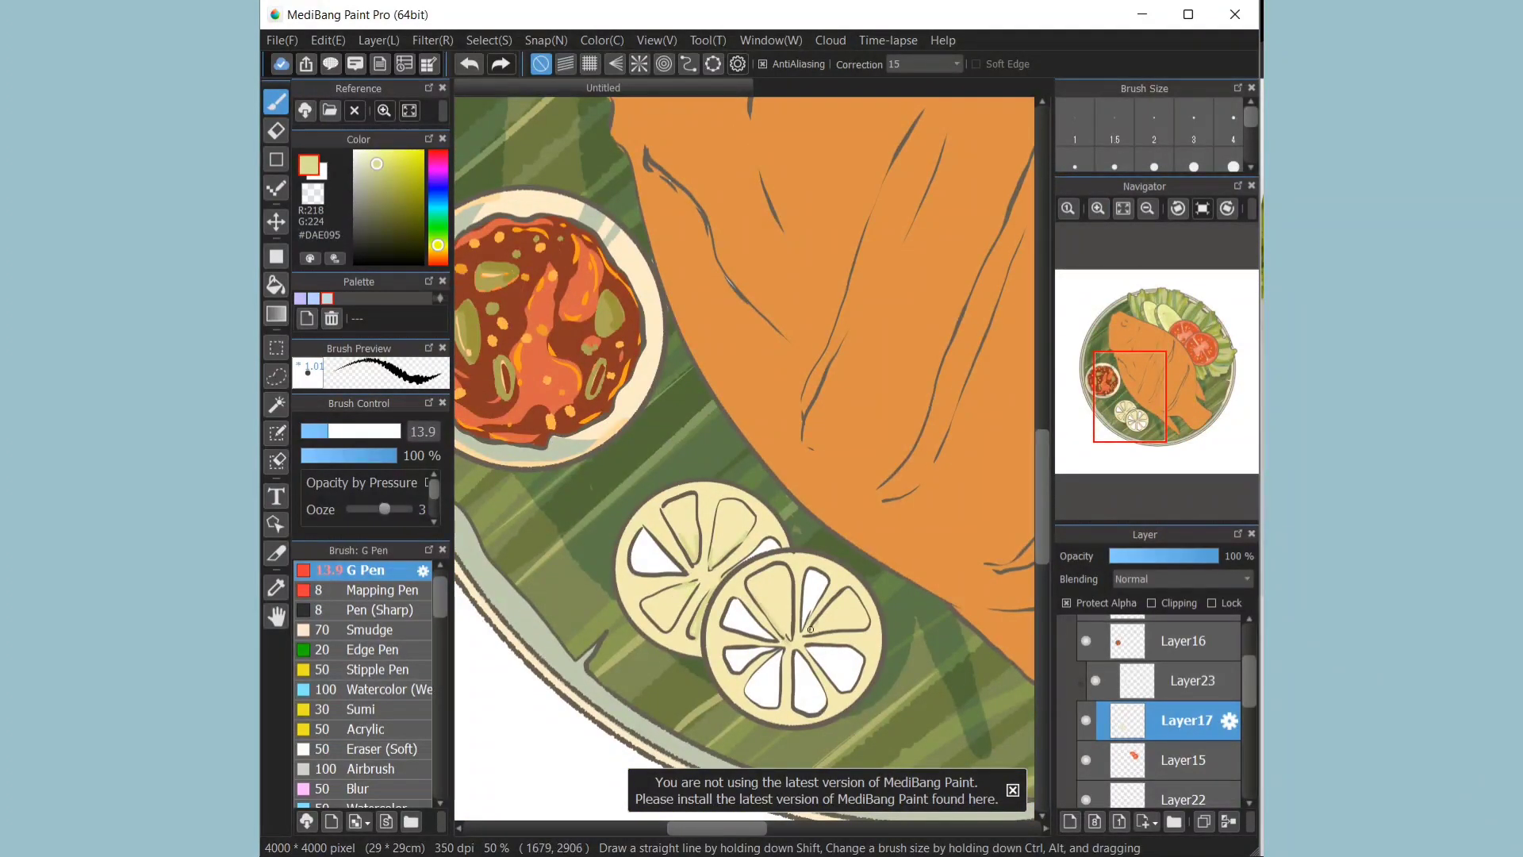
{"action": "left_click", "coordinate": [276, 285]}
{"action": "left_click", "coordinate": [673, 539]}
{"action": "key", "text": "ctrl+z"}
{"action": "left_click", "coordinate": [1066, 603]}
{"action": "left_click", "coordinate": [673, 539]}
{"action": "left_click", "coordinate": [655, 556]}
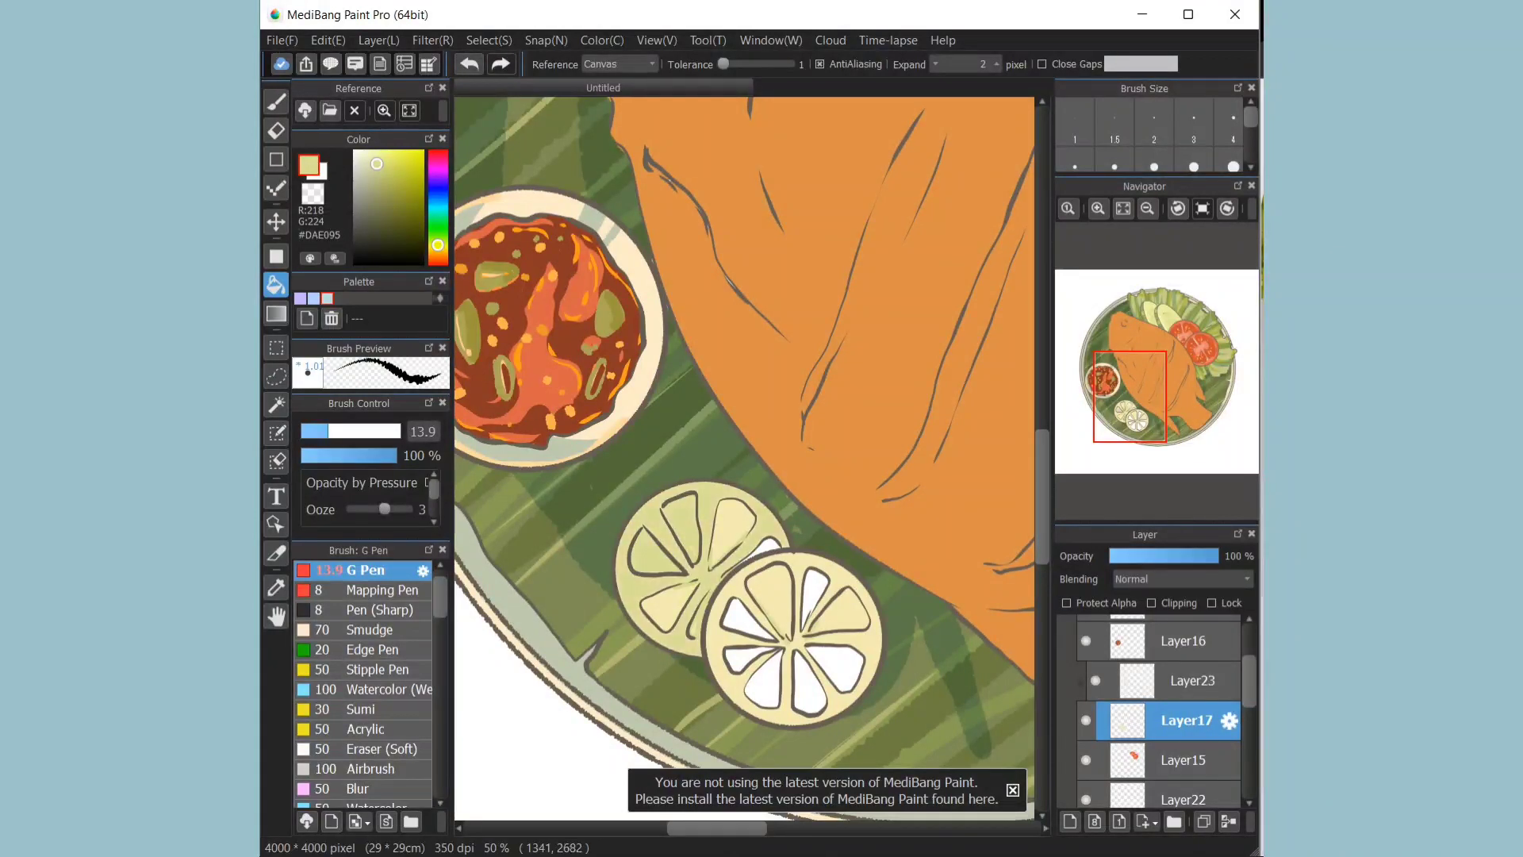
{"action": "key", "text": "ctrl+z"}
{"action": "left_click", "coordinate": [671, 606]}
{"action": "left_click", "coordinate": [735, 527]}
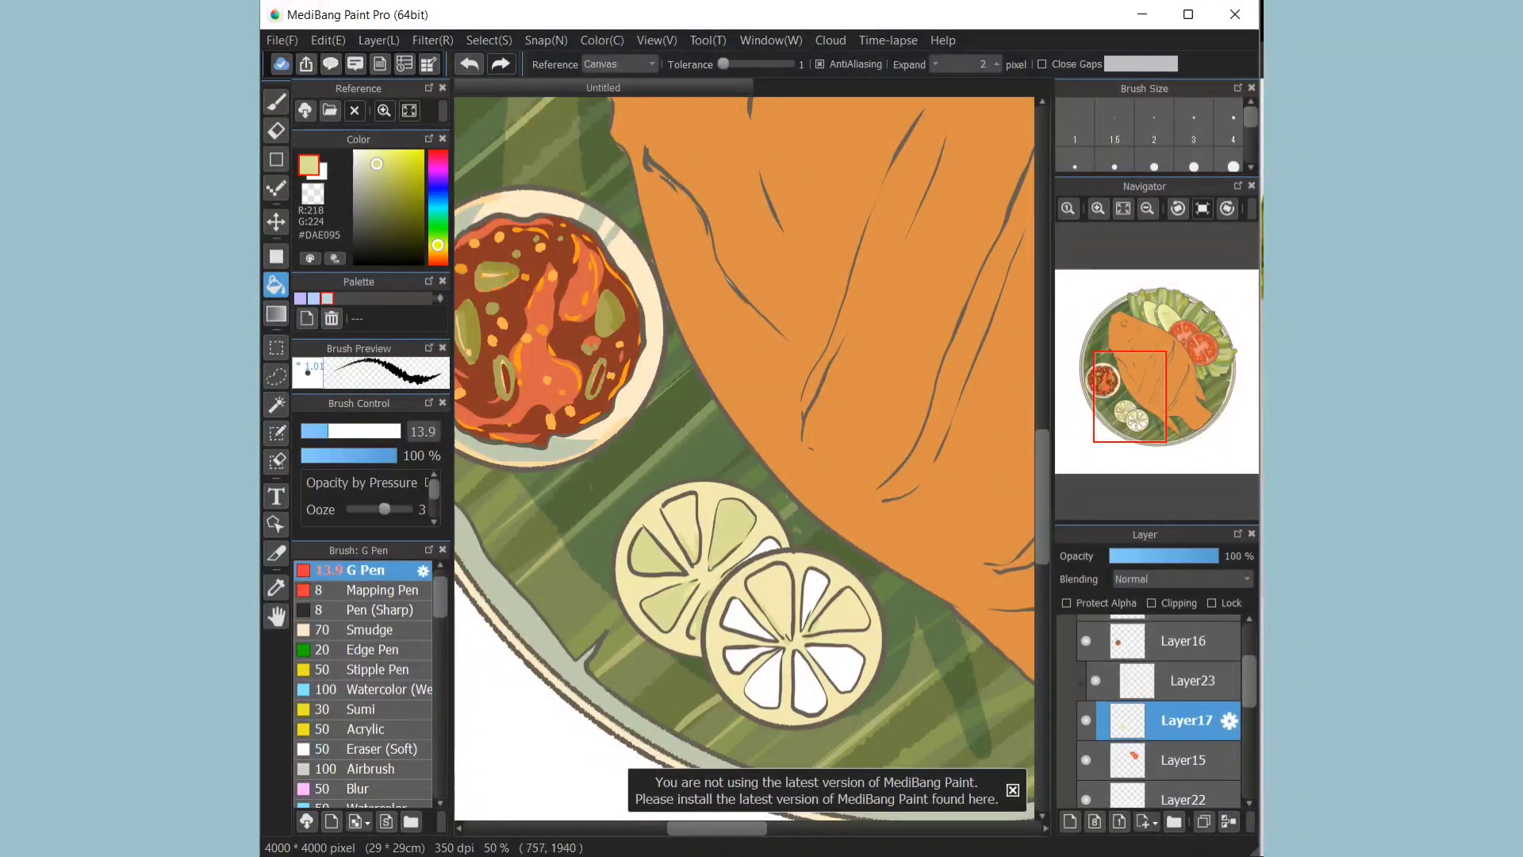
Step: Fill the rear citrus slice's remaining segments and all the front slice's segments with #DAE095
{"action": "left_click", "coordinate": [276, 102]}
{"action": "left_click", "coordinate": [276, 285]}
{"action": "left_click", "coordinate": [682, 525]}
{"action": "left_click", "coordinate": [767, 546]}
{"action": "left_click", "coordinate": [769, 600]}
{"action": "left_click", "coordinate": [748, 618]}
{"action": "left_click", "coordinate": [764, 678]}
{"action": "left_click", "coordinate": [809, 683]}
{"action": "left_click", "coordinate": [834, 668]}
{"action": "left_click", "coordinate": [842, 612]}
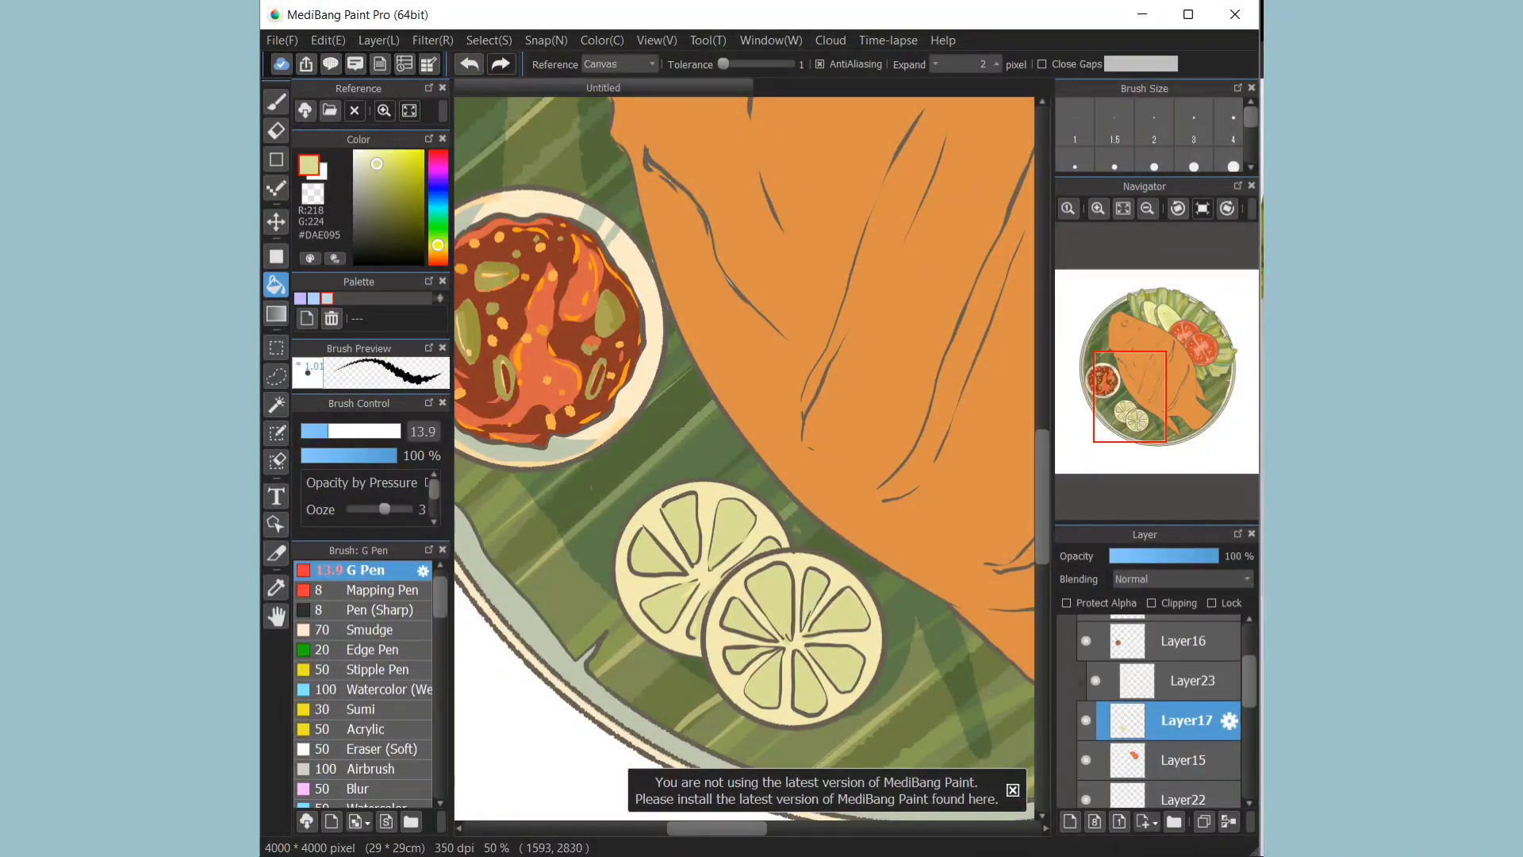
Step: Paint #B3C47E rind strokes around the outer edges of both citrus slices
{"action": "left_click", "coordinate": [276, 102]}
{"action": "right_click", "coordinate": [612, 556]}
{"action": "left_click", "coordinate": [378, 177]}
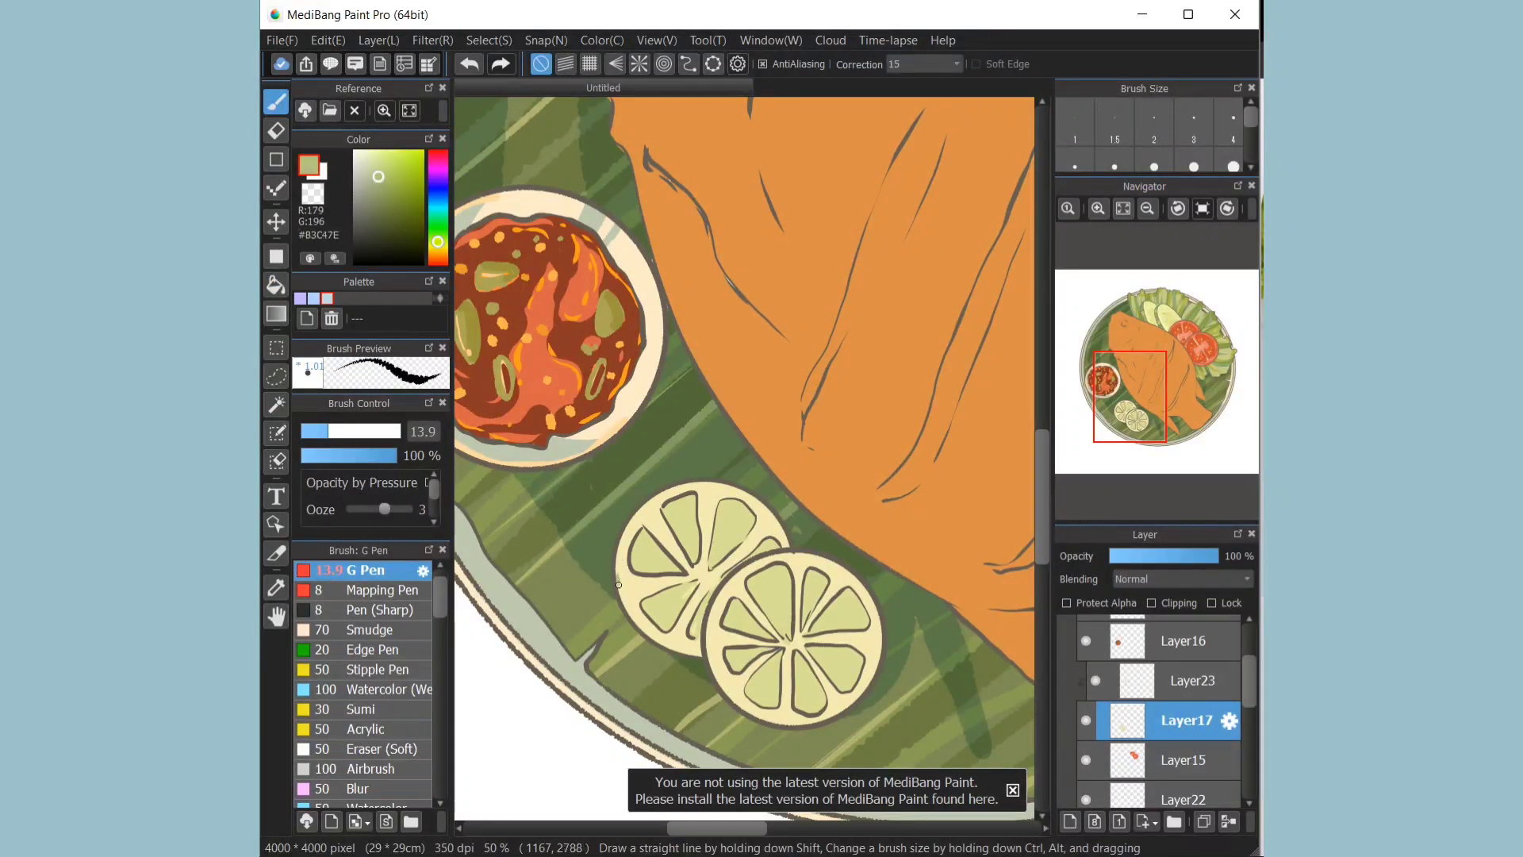
{"action": "mouse_move", "coordinate": [618, 582]}
{"action": "left_mouse_down"}
{"action": "mouse_move", "coordinate": [645, 628]}
{"action": "mouse_move", "coordinate": [695, 651]}
{"action": "left_mouse_up"}
{"action": "left_click_drag", "start_coordinate": [712, 482], "coordinate": [785, 546]}
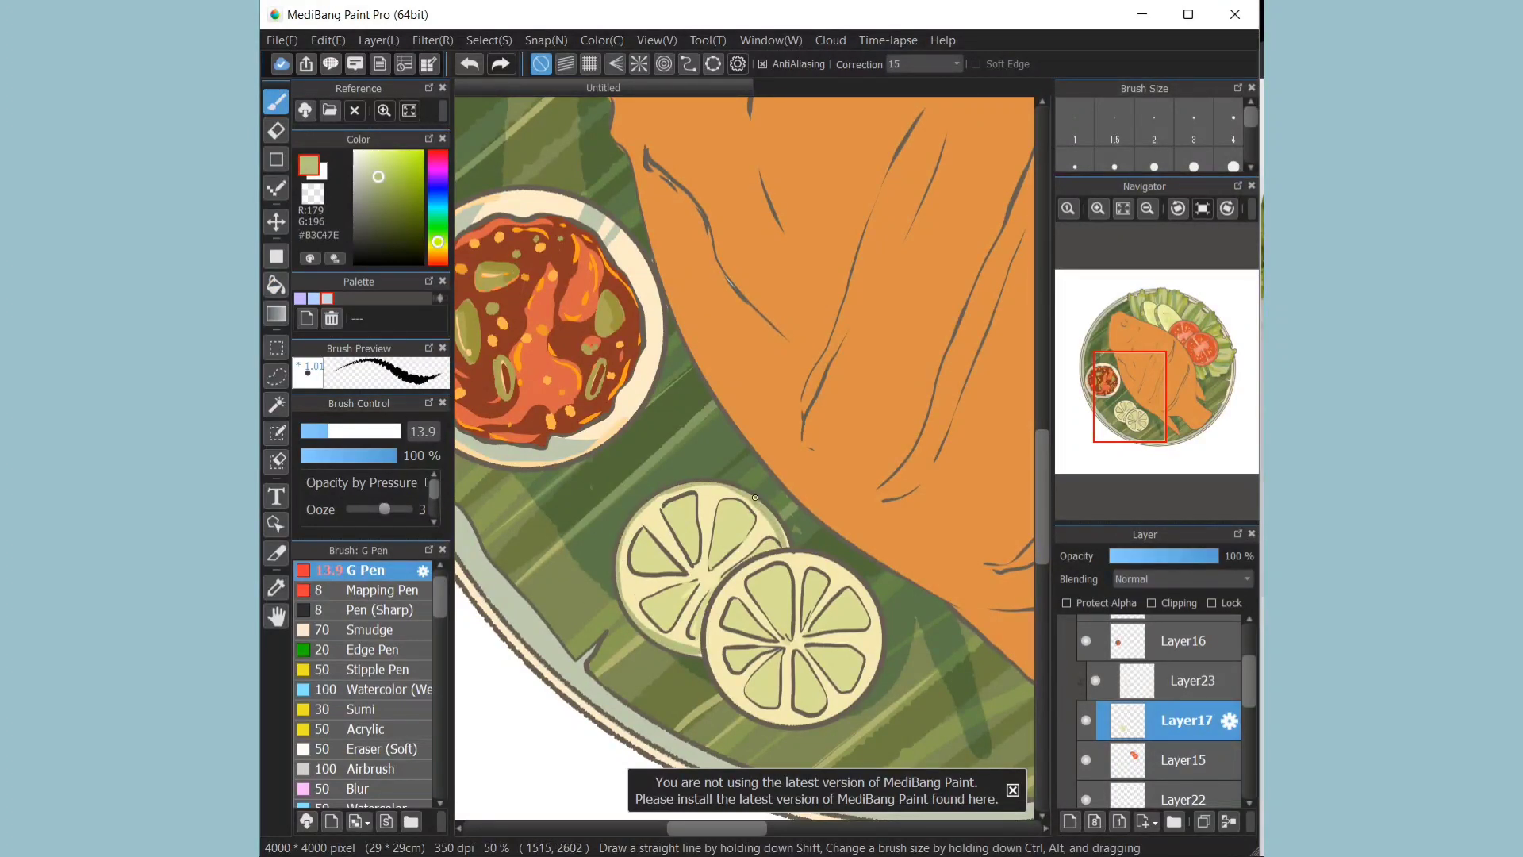
{"action": "left_click_drag", "start_coordinate": [706, 617], "coordinate": [737, 699]}
{"action": "mouse_move", "coordinate": [844, 709]}
{"action": "left_mouse_down"}
{"action": "mouse_move", "coordinate": [880, 652]}
{"action": "mouse_move", "coordinate": [855, 578]}
{"action": "left_mouse_up"}
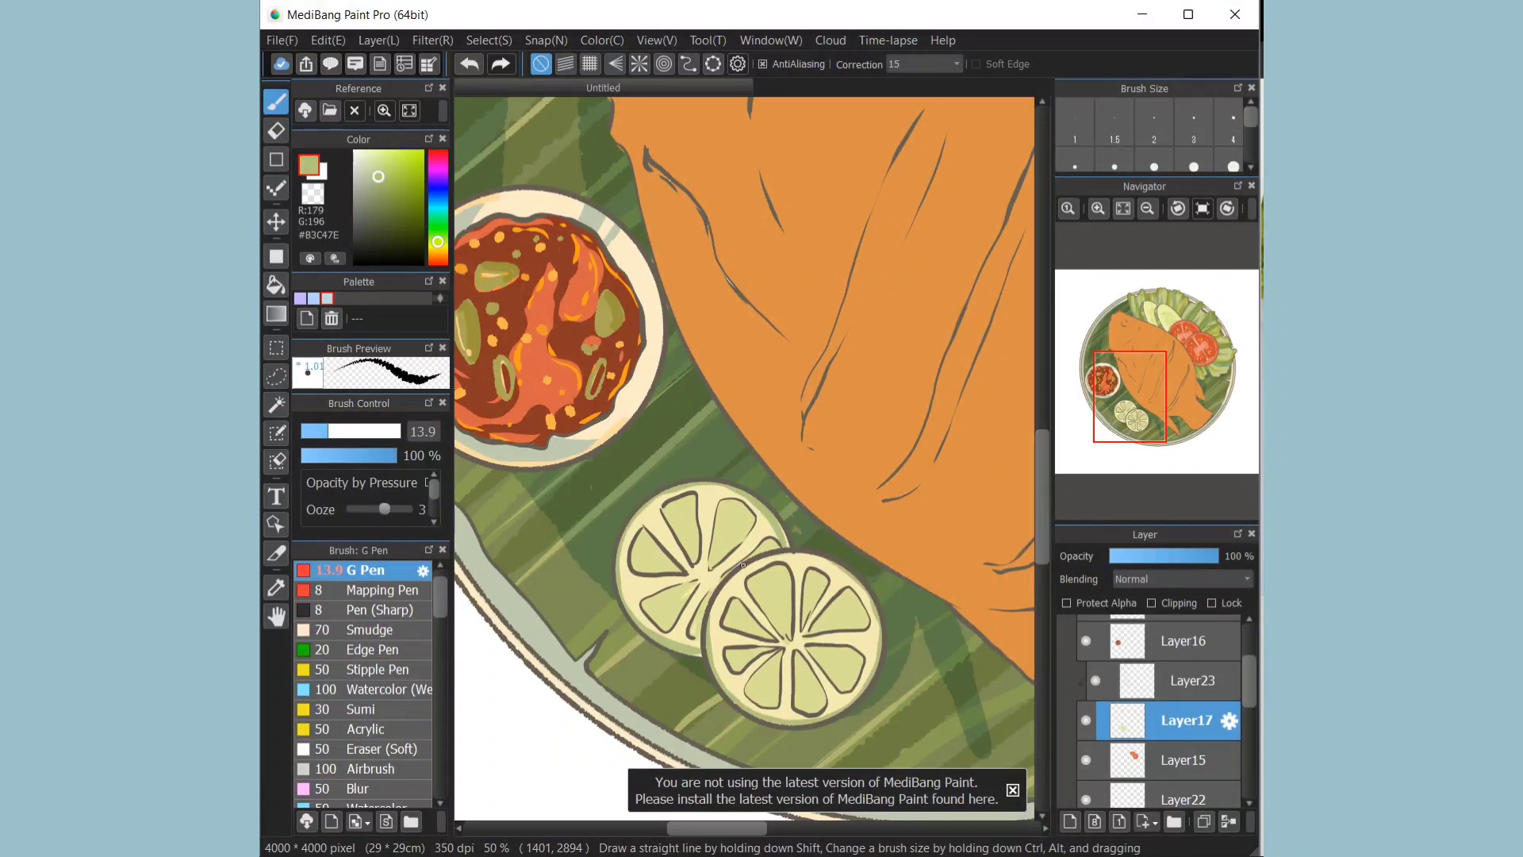
Step: Paint pulp texture dabs and #FFFADD highlights inside the segments of both citrus slices
{"action": "right_click", "coordinate": [780, 607]}
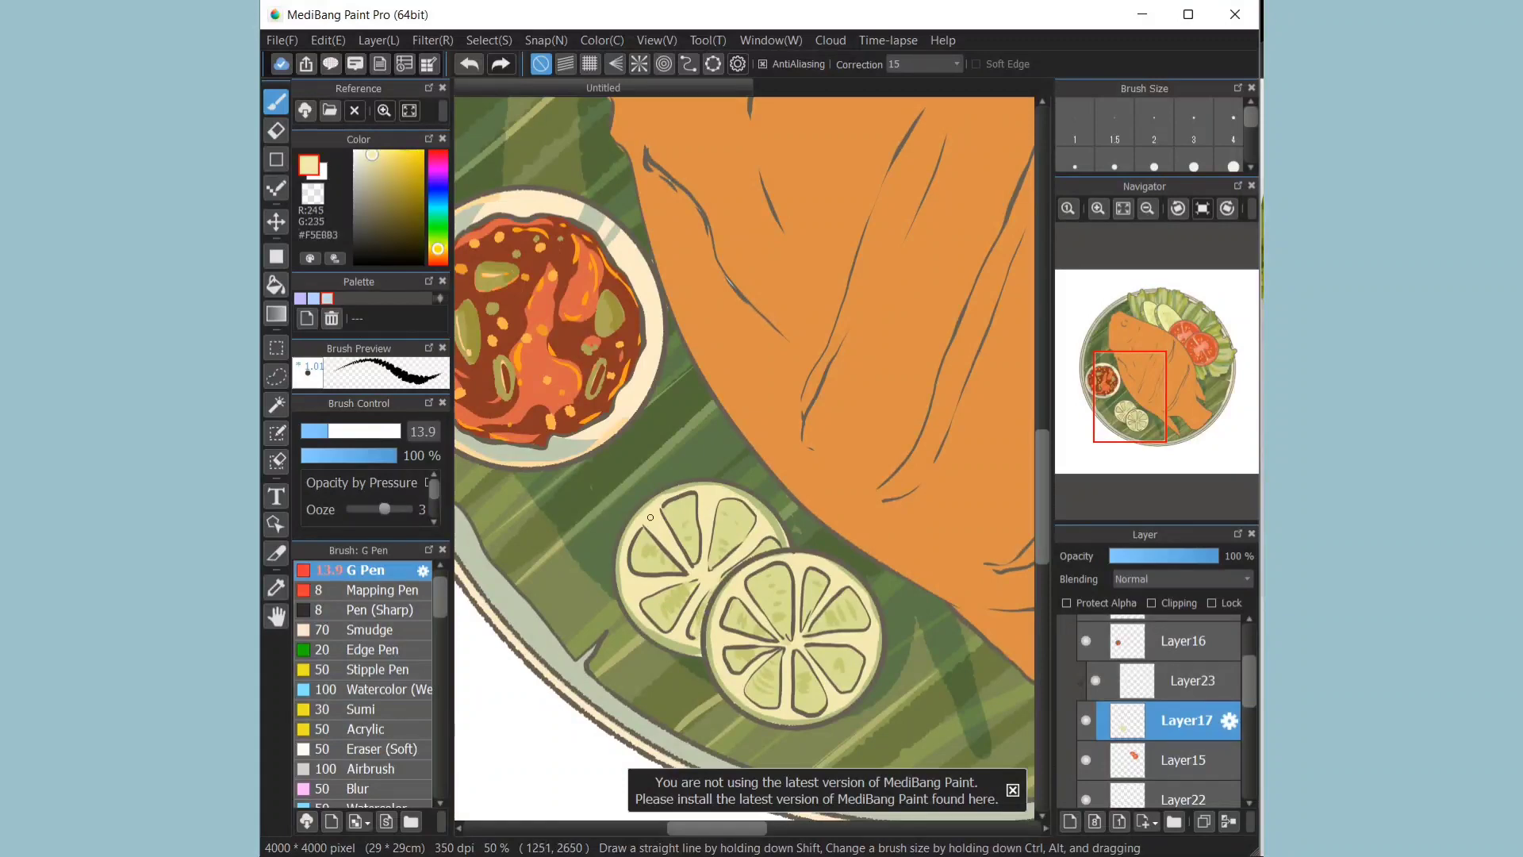
{"action": "right_click", "coordinate": [691, 519]}
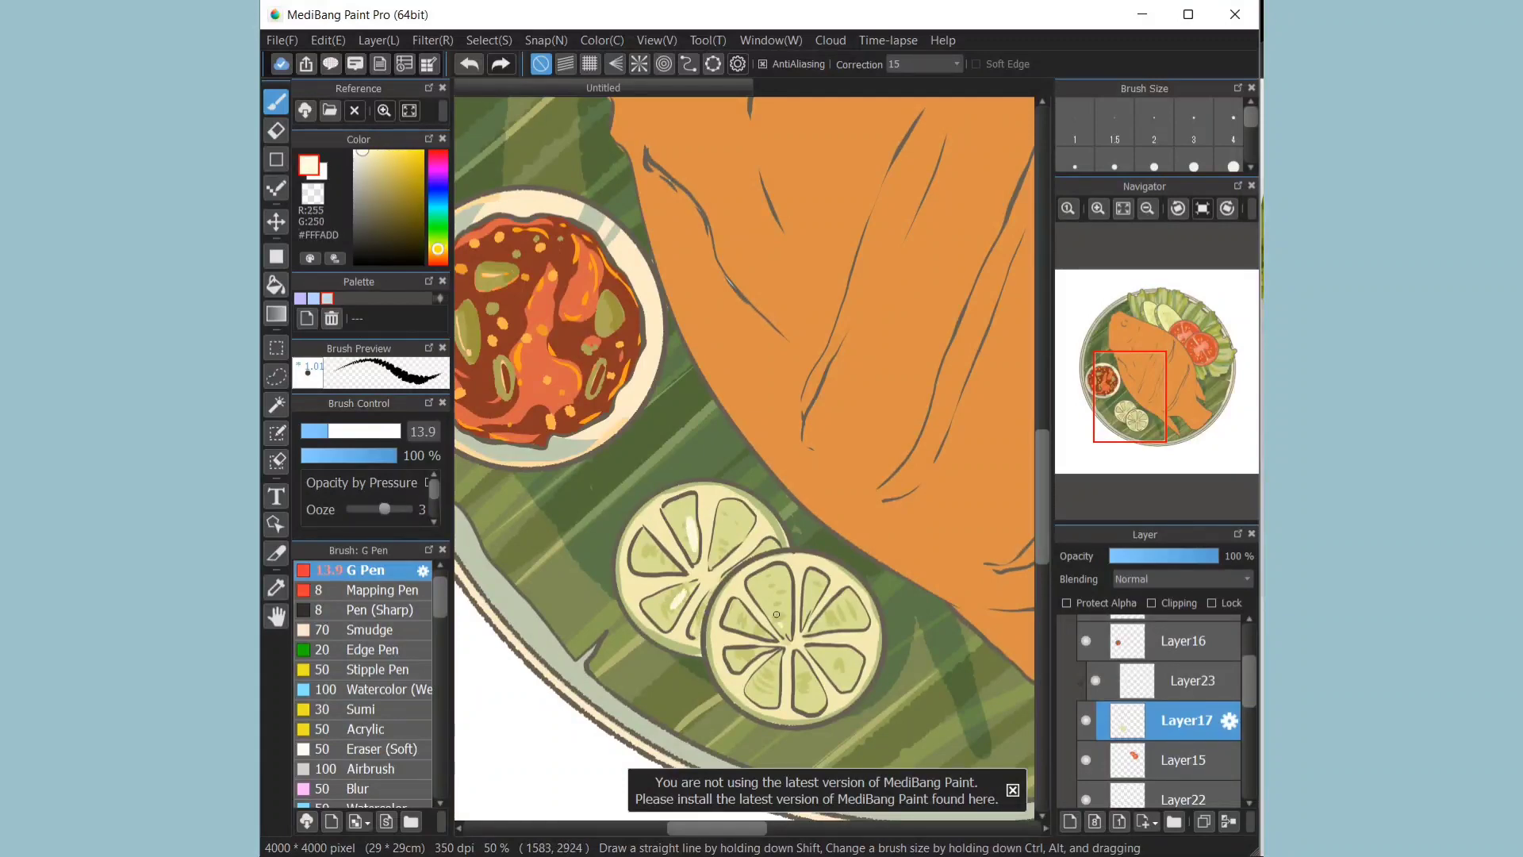
Step: On Layer12, shade the fish's snout, jaw and gill edge with #A66629 using a brush size of 49
{"action": "left_click", "coordinate": [1123, 209]}
{"action": "left_click", "coordinate": [1098, 208]}
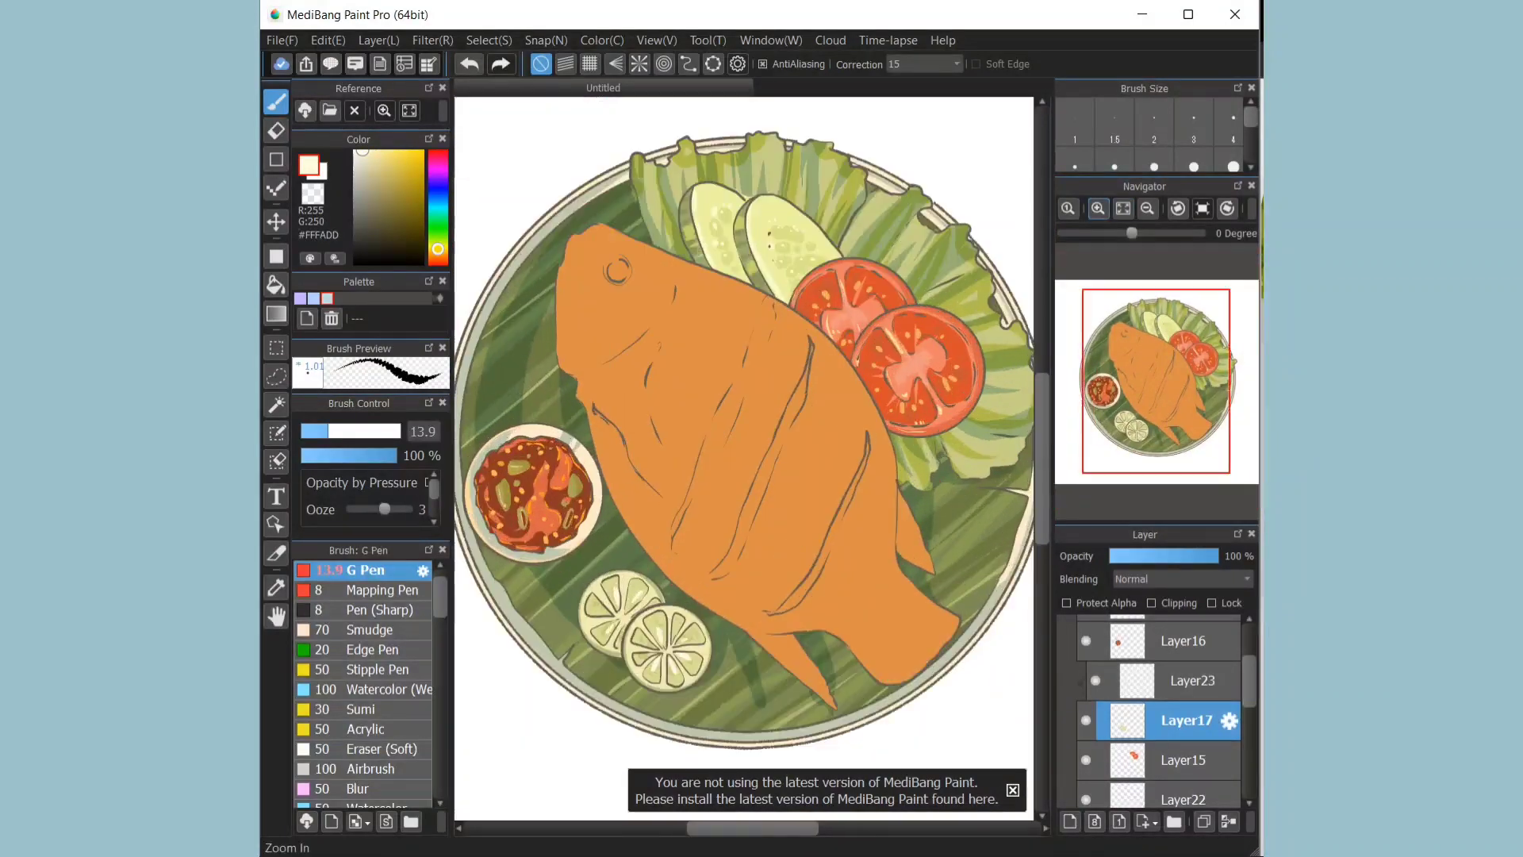
{"action": "scroll", "coordinate": [1174, 714], "scroll_direction": "down", "scroll_amount": 7}
{"action": "scroll", "coordinate": [1174, 715], "scroll_direction": "up", "scroll_amount": 2}
{"action": "scroll", "coordinate": [1174, 714], "scroll_direction": "up", "scroll_amount": 6}
{"action": "left_click", "coordinate": [1186, 695]}
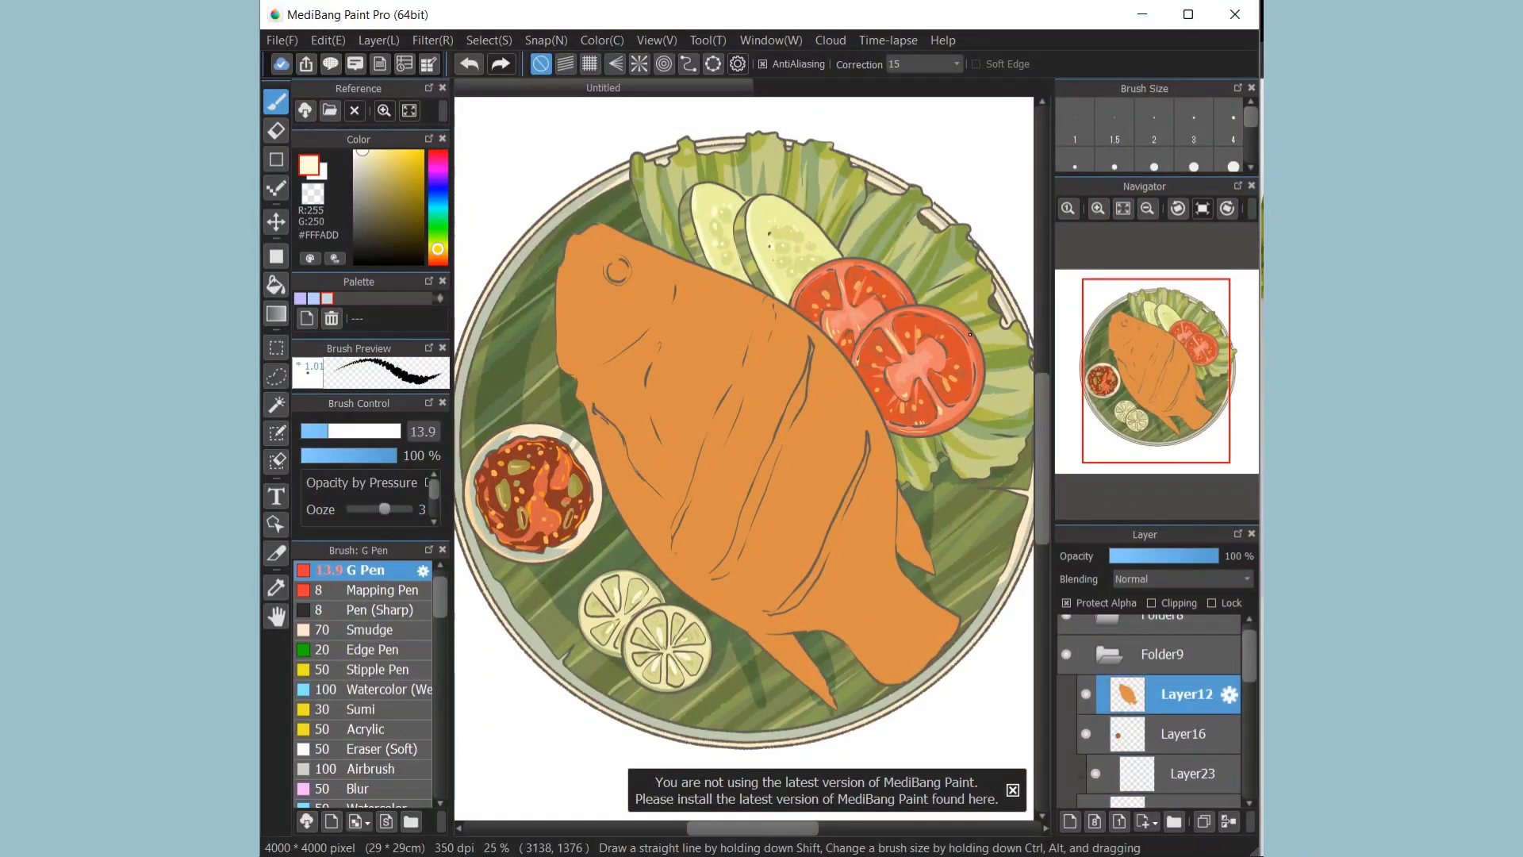
{"action": "right_click", "coordinate": [778, 452]}
{"action": "left_click", "coordinate": [407, 191]}
{"action": "left_click", "coordinate": [1098, 209]}
{"action": "scroll", "coordinate": [979, 442], "scroll_direction": "up", "scroll_amount": 5}
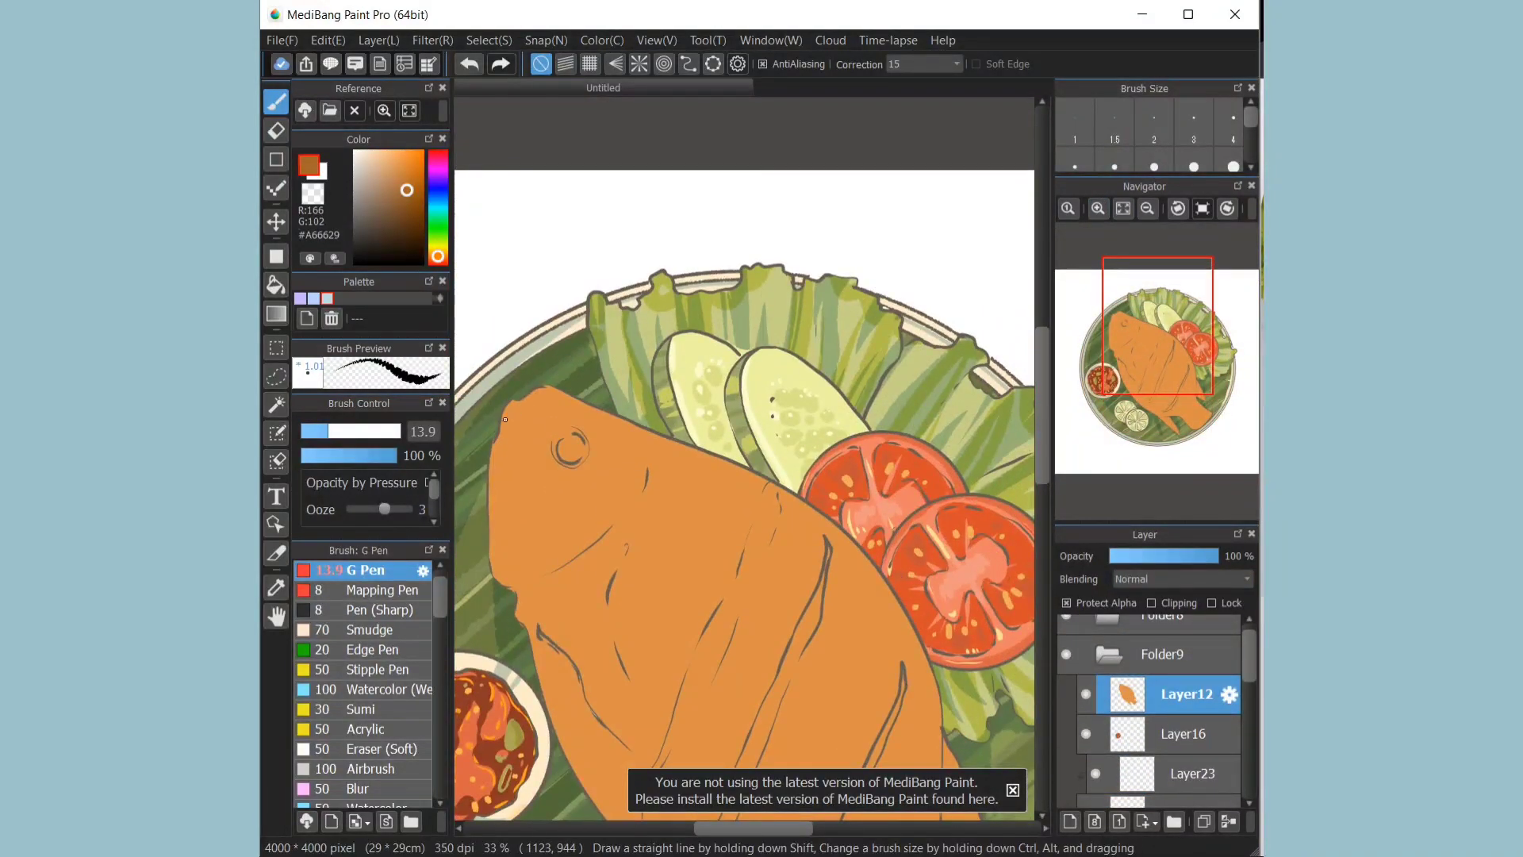
{"action": "left_click", "coordinate": [376, 431]}
{"action": "mouse_move", "coordinate": [516, 413]}
{"action": "left_mouse_down"}
{"action": "mouse_move", "coordinate": [543, 390]}
{"action": "mouse_move", "coordinate": [502, 469]}
{"action": "mouse_move", "coordinate": [521, 576]}
{"action": "left_mouse_up"}
{"action": "mouse_move", "coordinate": [503, 534]}
{"action": "left_mouse_down"}
{"action": "mouse_move", "coordinate": [528, 558]}
{"action": "mouse_move", "coordinate": [602, 521]}
{"action": "left_mouse_up"}
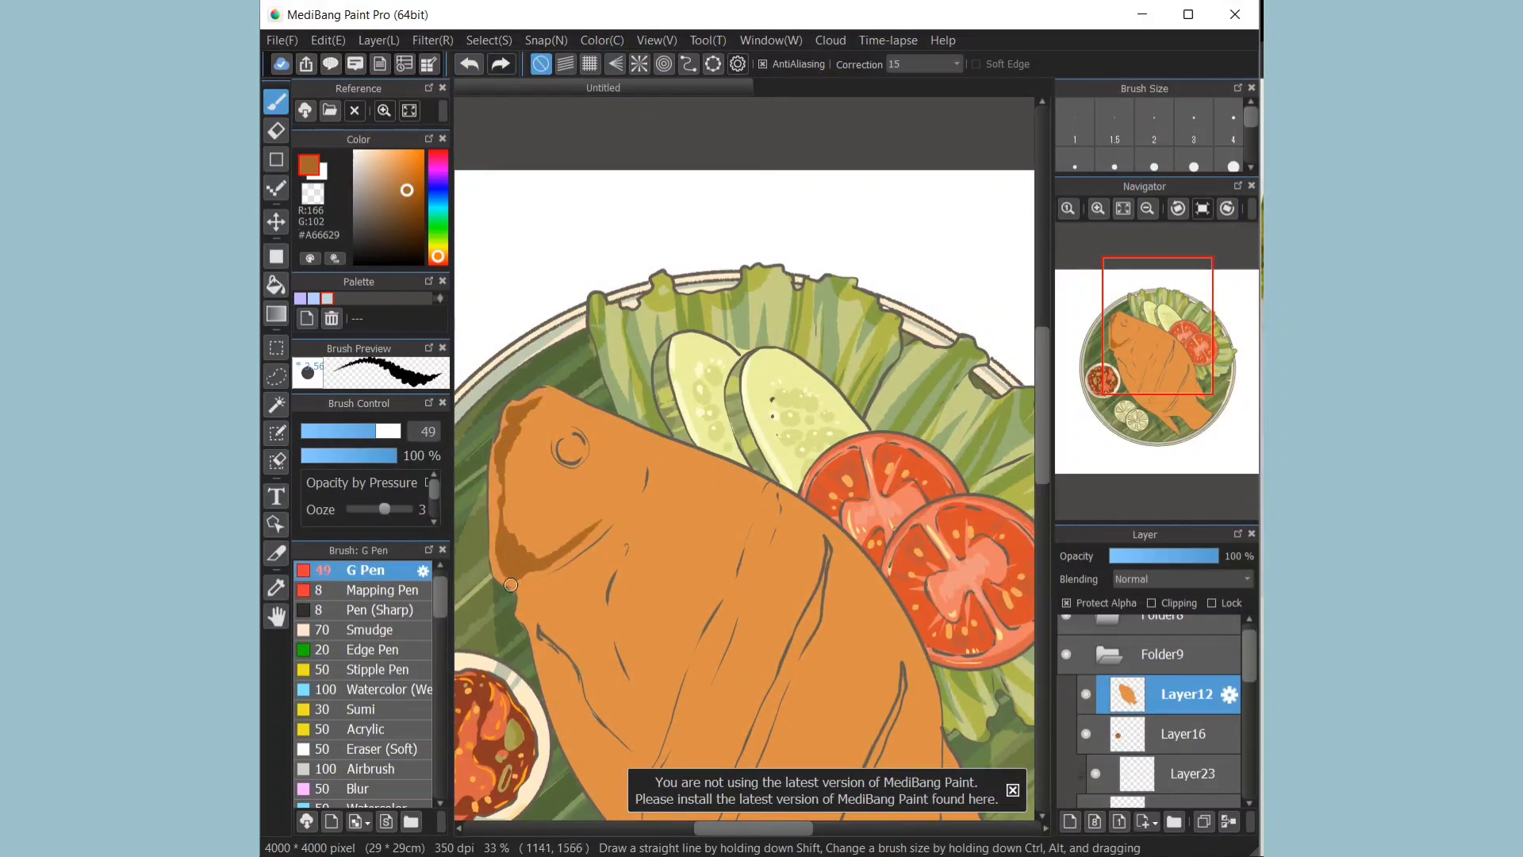
{"action": "mouse_move", "coordinate": [509, 586]}
{"action": "left_mouse_down"}
{"action": "mouse_move", "coordinate": [556, 575]}
{"action": "mouse_move", "coordinate": [645, 468]}
{"action": "left_mouse_up"}
Step: Shade the fish's back edge, the upper rear fin and the upper edge of the tail with #A66629
{"action": "mouse_move", "coordinate": [594, 405]}
{"action": "left_mouse_down"}
{"action": "mouse_move", "coordinate": [772, 480]}
{"action": "mouse_move", "coordinate": [937, 718]}
{"action": "left_mouse_up"}
{"action": "scroll", "coordinate": [938, 718], "scroll_direction": "down", "scroll_amount": 5}
{"action": "left_click_drag", "start_coordinate": [934, 456], "coordinate": [986, 597]}
{"action": "mouse_move", "coordinate": [943, 551]}
{"action": "left_mouse_down"}
{"action": "mouse_move", "coordinate": [950, 613]}
{"action": "mouse_move", "coordinate": [1024, 666]}
{"action": "left_mouse_up"}
{"action": "left_click_drag", "start_coordinate": [964, 619], "coordinate": [1022, 678]}
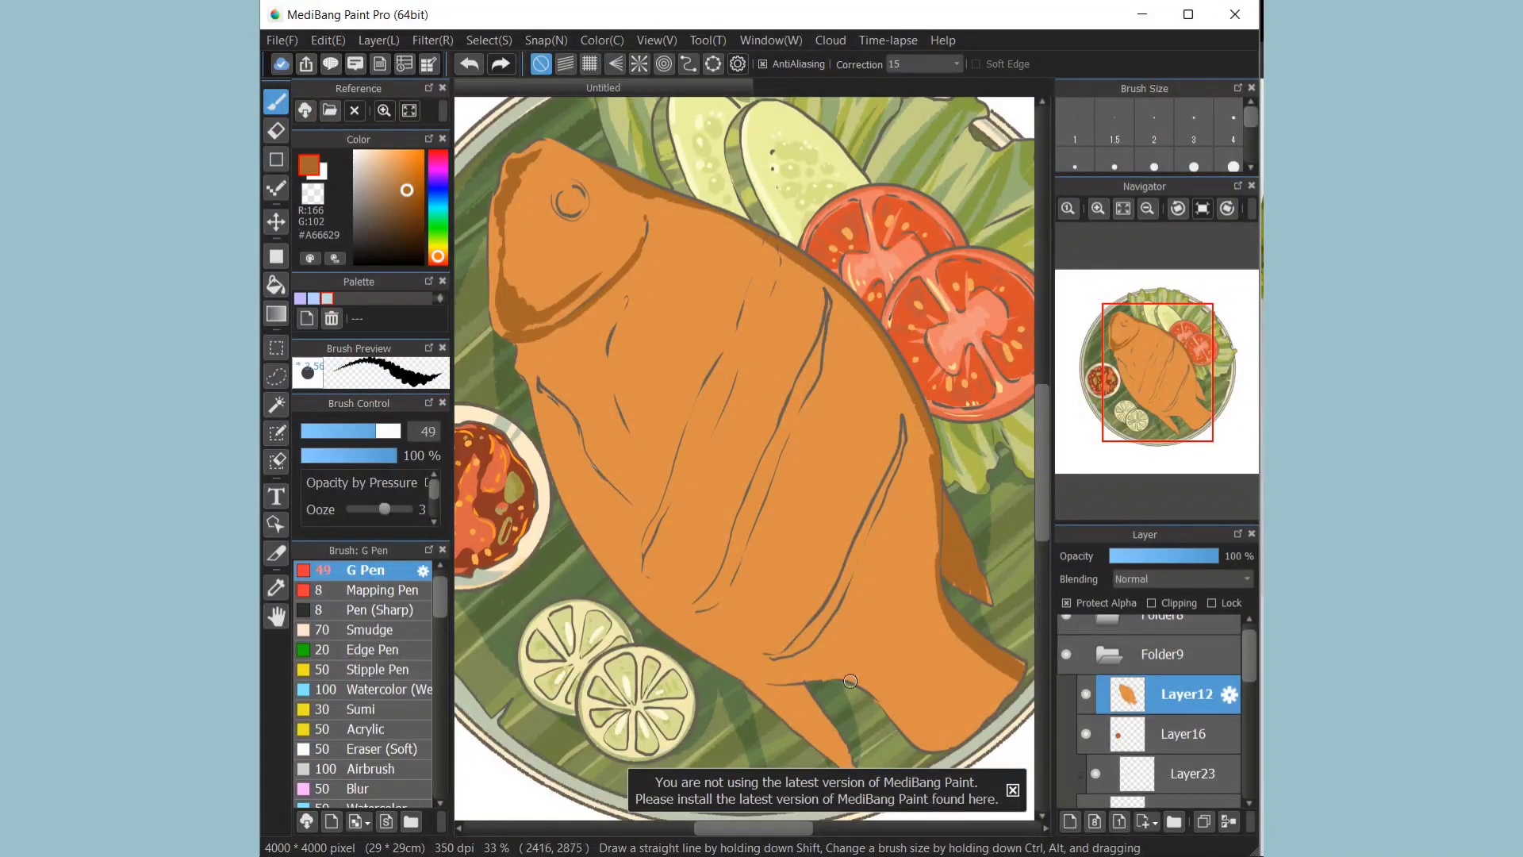
Step: Paint #A66629 streaks along the rays of the fish's tail fin
{"action": "left_click_drag", "start_coordinate": [850, 680], "coordinate": [937, 749]}
{"action": "left_click_drag", "start_coordinate": [881, 682], "coordinate": [942, 744]}
{"action": "mouse_move", "coordinate": [829, 806]}
{"action": "left_mouse_down"}
{"action": "mouse_move", "coordinate": [756, 795]}
{"action": "mouse_move", "coordinate": [855, 827]}
{"action": "left_mouse_up"}
{"action": "mouse_move", "coordinate": [646, 670]}
{"action": "left_mouse_down"}
{"action": "mouse_move", "coordinate": [676, 711]}
{"action": "mouse_move", "coordinate": [732, 734]}
{"action": "left_mouse_up"}
{"action": "mouse_move", "coordinate": [673, 640]}
{"action": "left_mouse_down"}
{"action": "mouse_move", "coordinate": [755, 734]}
{"action": "mouse_move", "coordinate": [769, 702]}
{"action": "left_mouse_up"}
{"action": "left_click_drag", "start_coordinate": [710, 620], "coordinate": [801, 684]}
Step: Shade the fish's lower rear fin with #A66629
{"action": "left_click_drag", "start_coordinate": [845, 827], "coordinate": [764, 828]}
{"action": "left_click_drag", "start_coordinate": [718, 674], "coordinate": [834, 764]}
{"action": "left_click_drag", "start_coordinate": [765, 695], "coordinate": [829, 766]}
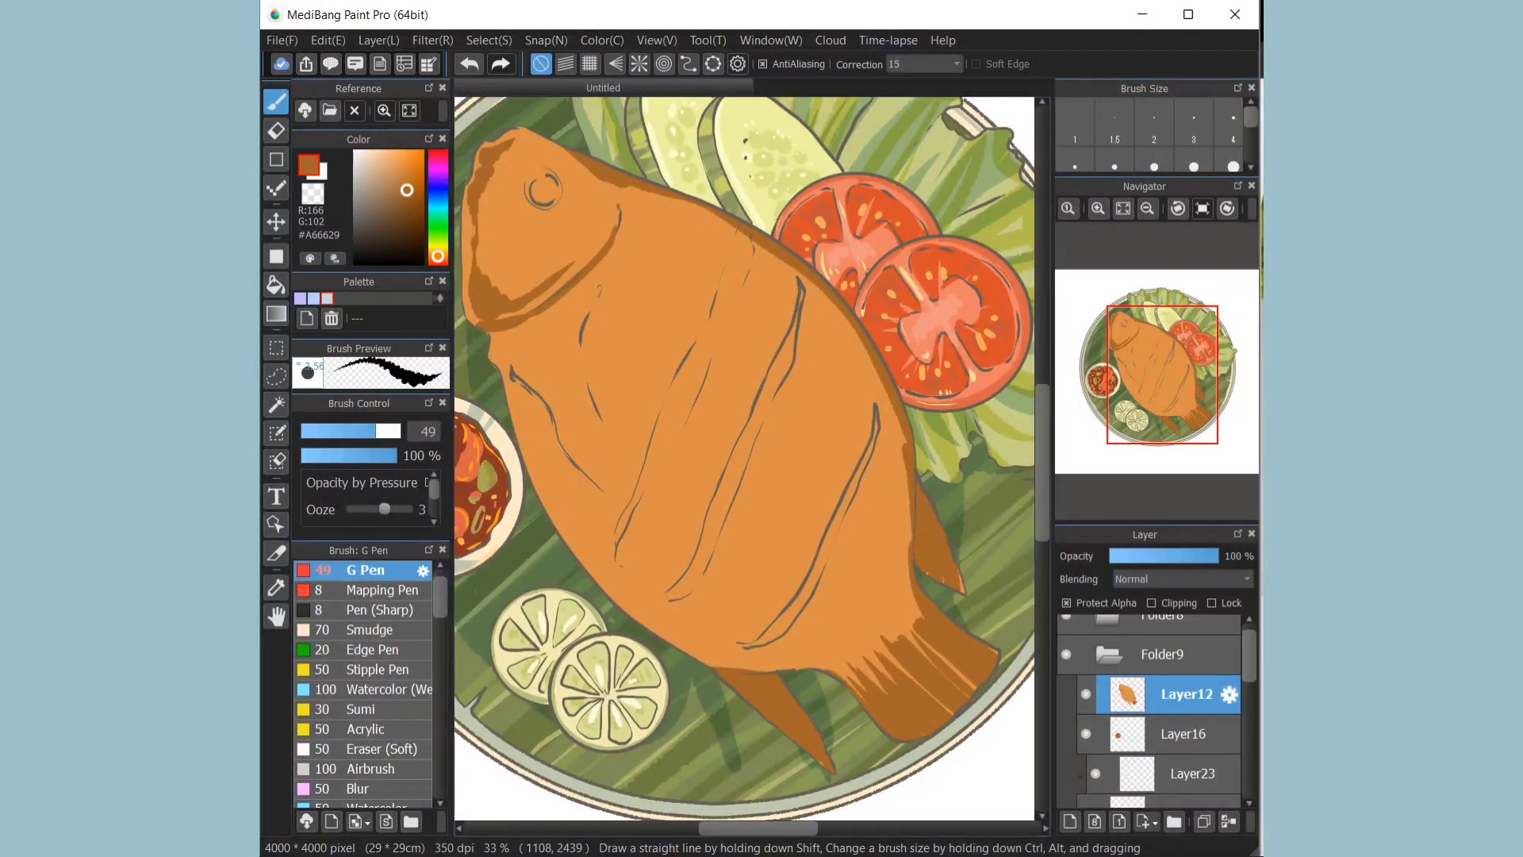
Step: Shade the fish's belly edge and the area behind the gill with #A66629
{"action": "mouse_move", "coordinate": [489, 342]}
{"action": "left_mouse_down"}
{"action": "mouse_move", "coordinate": [534, 489]}
{"action": "mouse_move", "coordinate": [671, 640]}
{"action": "mouse_move", "coordinate": [775, 653]}
{"action": "mouse_move", "coordinate": [653, 624]}
{"action": "left_mouse_up"}
{"action": "mouse_move", "coordinate": [511, 364]}
{"action": "left_mouse_down"}
{"action": "mouse_move", "coordinate": [565, 385]}
{"action": "mouse_move", "coordinate": [613, 250]}
{"action": "mouse_move", "coordinate": [593, 407]}
{"action": "mouse_move", "coordinate": [622, 517]}
{"action": "left_mouse_up"}
{"action": "key", "text": "ctrl+z"}
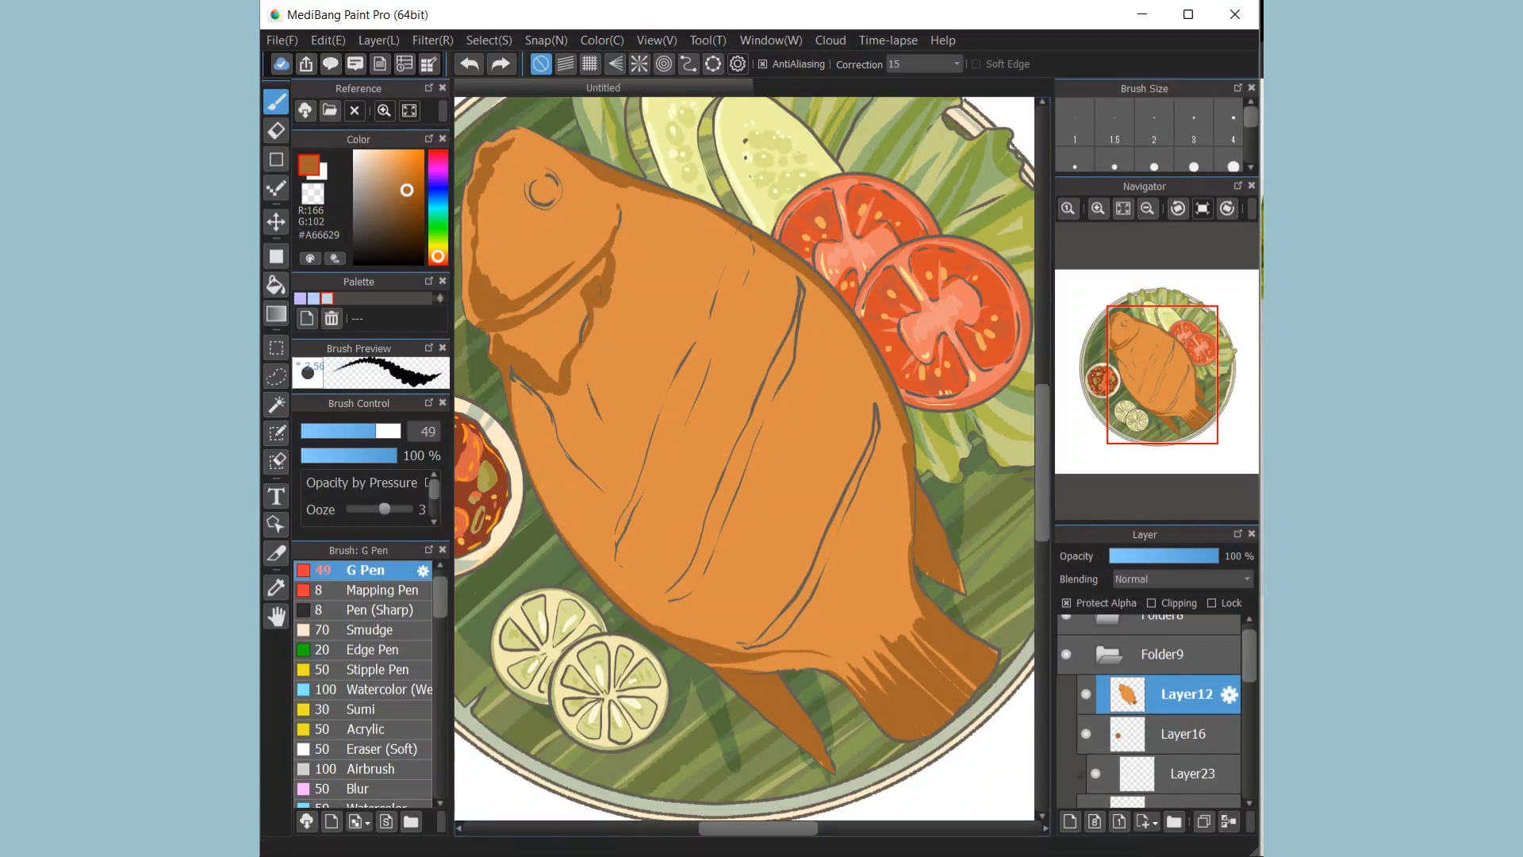
{"action": "mouse_move", "coordinate": [598, 302]}
{"action": "left_mouse_down"}
{"action": "mouse_move", "coordinate": [561, 429]}
{"action": "mouse_move", "coordinate": [579, 361]}
{"action": "mouse_move", "coordinate": [574, 377]}
{"action": "left_mouse_up"}
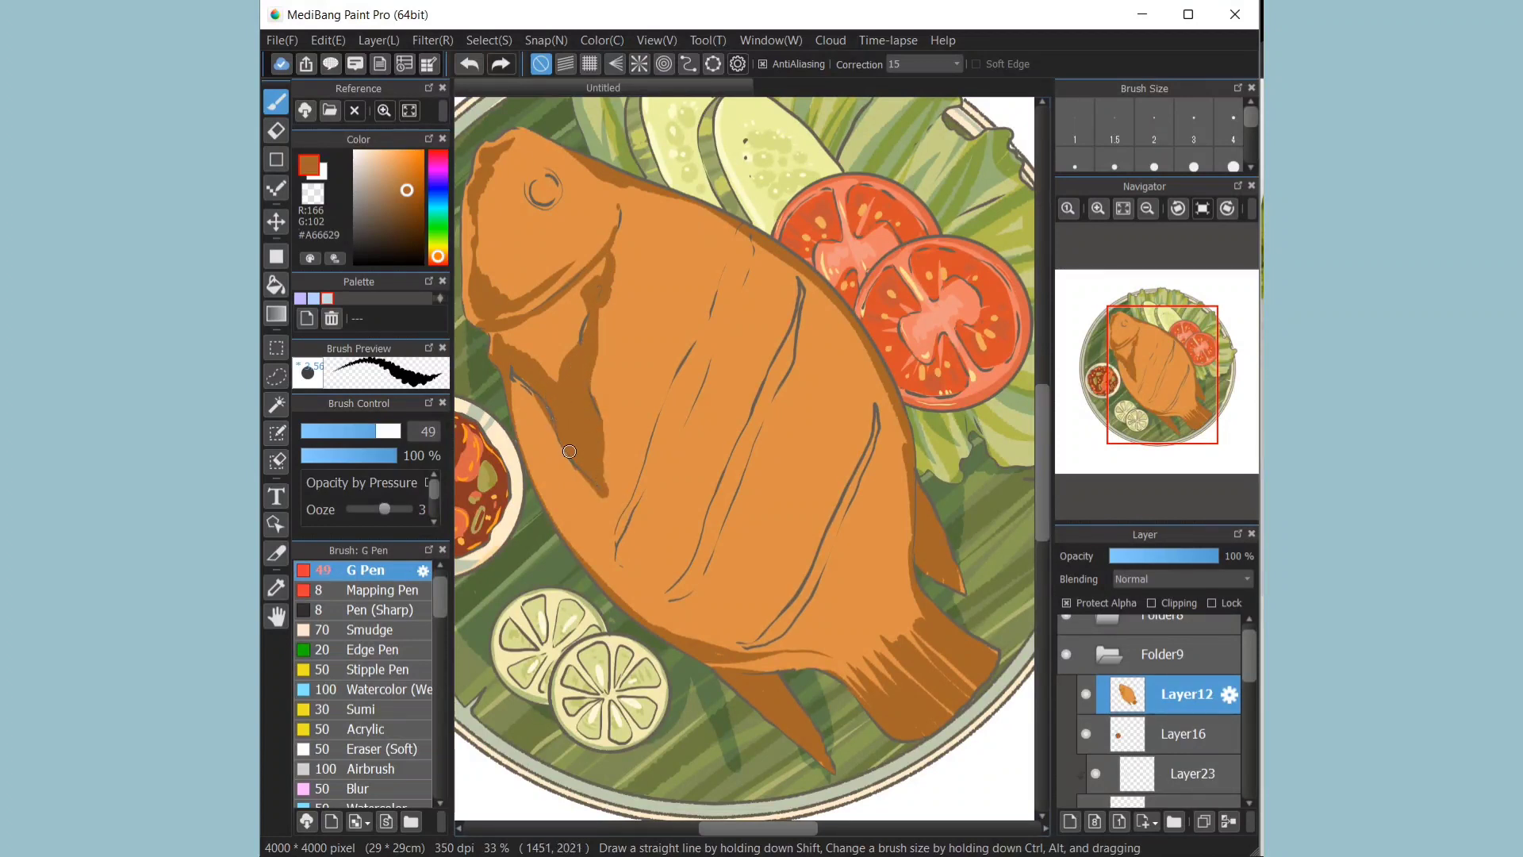
Step: Shade the belly below the side fin with #A66629, adding ragged strokes along its edge with a brush size of 11.6
{"action": "mouse_move", "coordinate": [570, 451]}
{"action": "left_mouse_down"}
{"action": "mouse_move", "coordinate": [622, 575]}
{"action": "mouse_move", "coordinate": [675, 620]}
{"action": "left_mouse_up"}
{"action": "left_click_drag", "start_coordinate": [599, 484], "coordinate": [632, 581]}
{"action": "left_click_drag", "start_coordinate": [508, 392], "coordinate": [573, 549]}
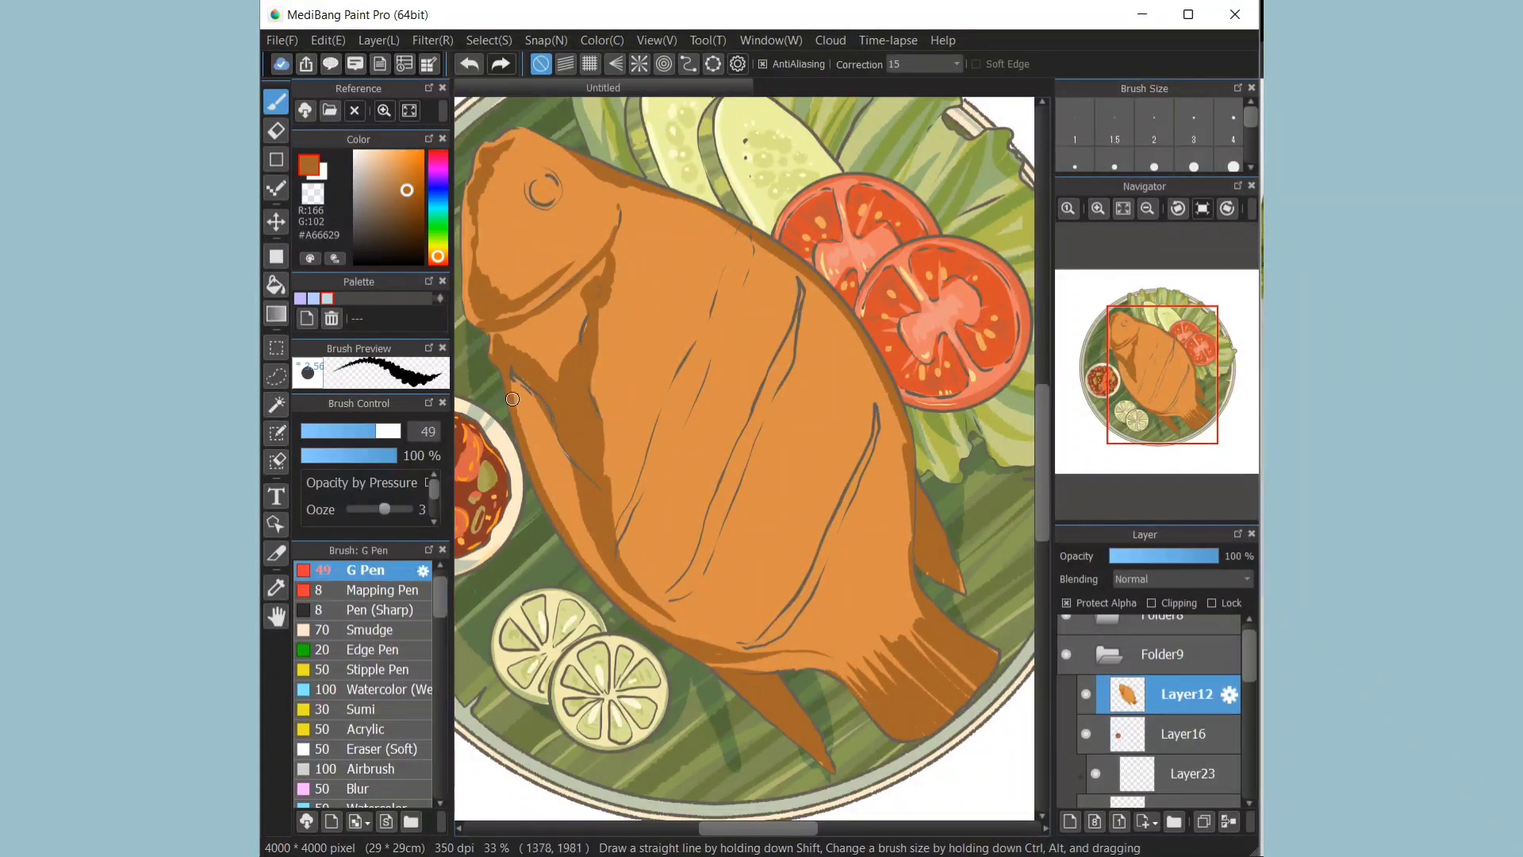
{"action": "left_click", "coordinate": [322, 431]}
{"action": "left_click", "coordinate": [469, 64]}
{"action": "left_click_drag", "start_coordinate": [528, 444], "coordinate": [594, 561]}
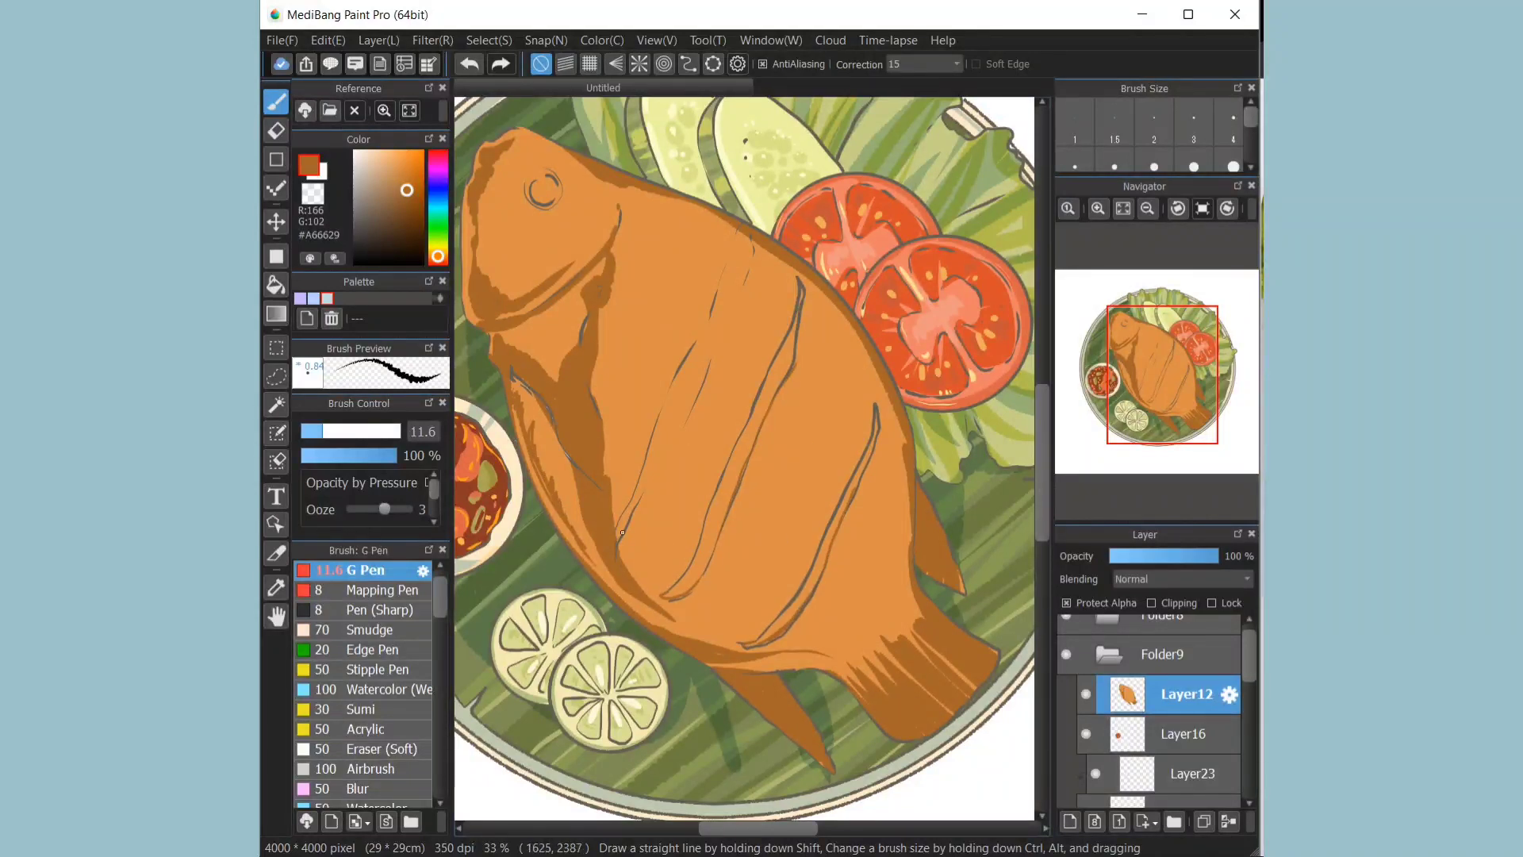
Step: Close the outline of the first scored cut and fill the fish's three diagonal cuts with #A66629
{"action": "left_click_drag", "start_coordinate": [666, 393], "coordinate": [655, 435]}
{"action": "key", "text": "g"}
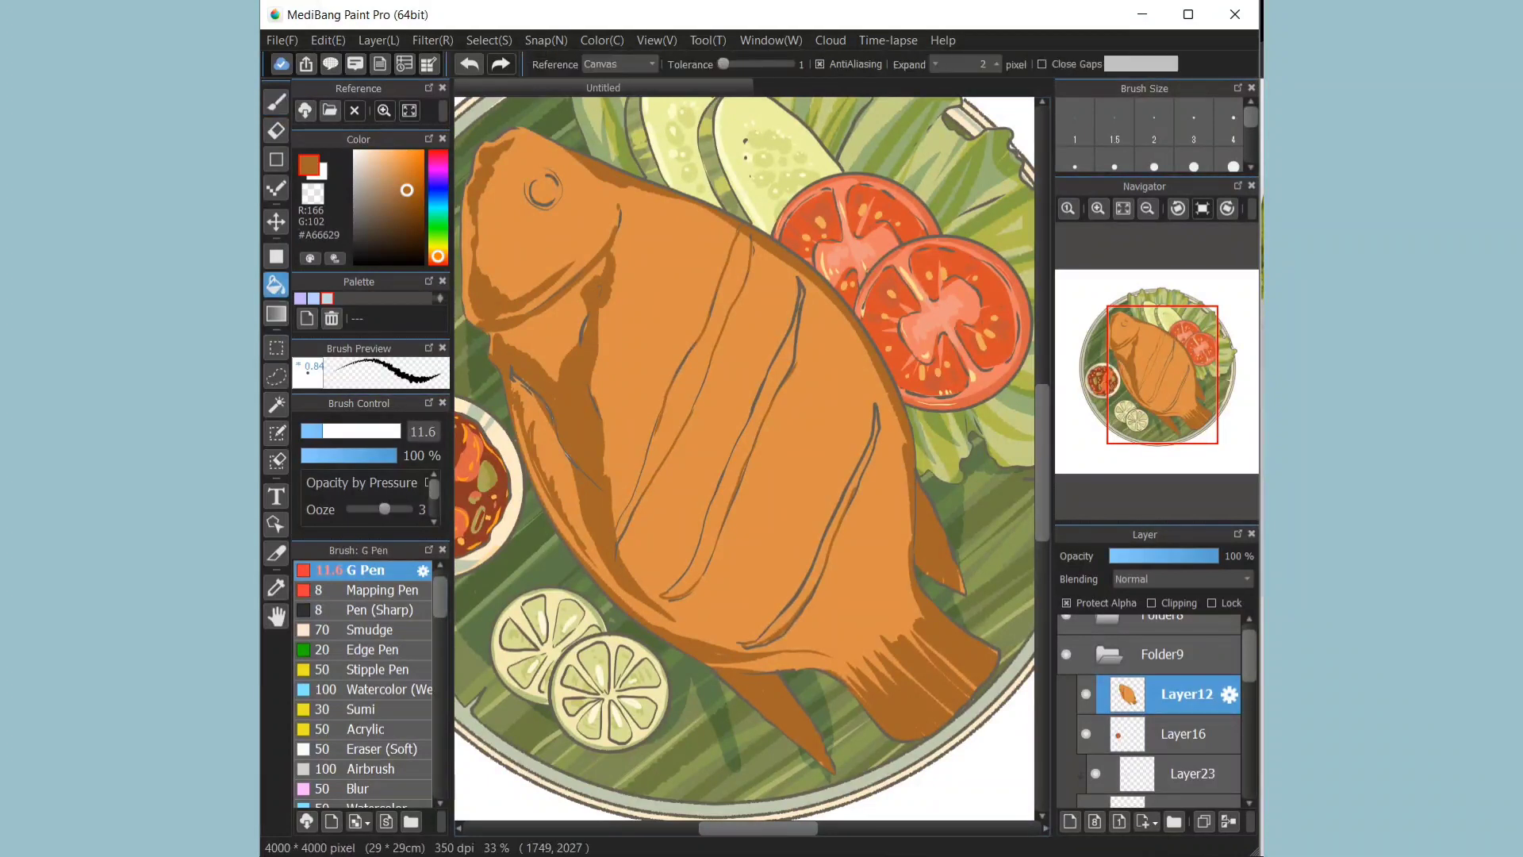
{"action": "left_click", "coordinate": [682, 401]}
{"action": "left_click", "coordinate": [738, 456]}
{"action": "left_click", "coordinate": [825, 544]}
Step: Paint light edges along the fish's three diagonal cuts with #EAA25D at G Pen size 34
{"action": "right_click", "coordinate": [781, 445]}
{"action": "key", "text": "b"}
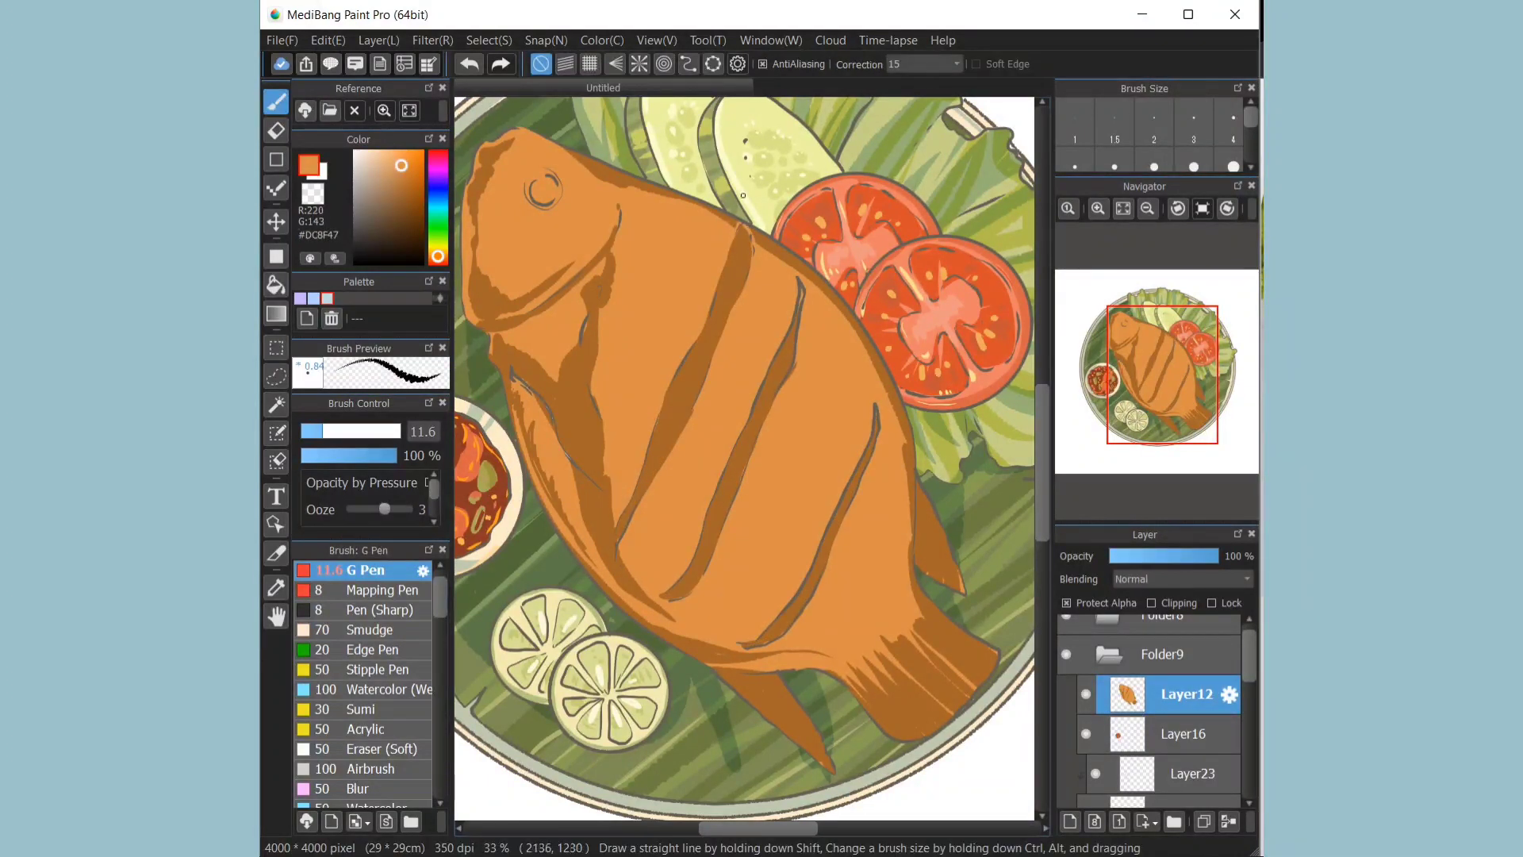
{"action": "left_click", "coordinate": [396, 160]}
{"action": "left_click_drag", "start_coordinate": [652, 474], "coordinate": [703, 366]}
{"action": "left_click", "coordinate": [361, 431]}
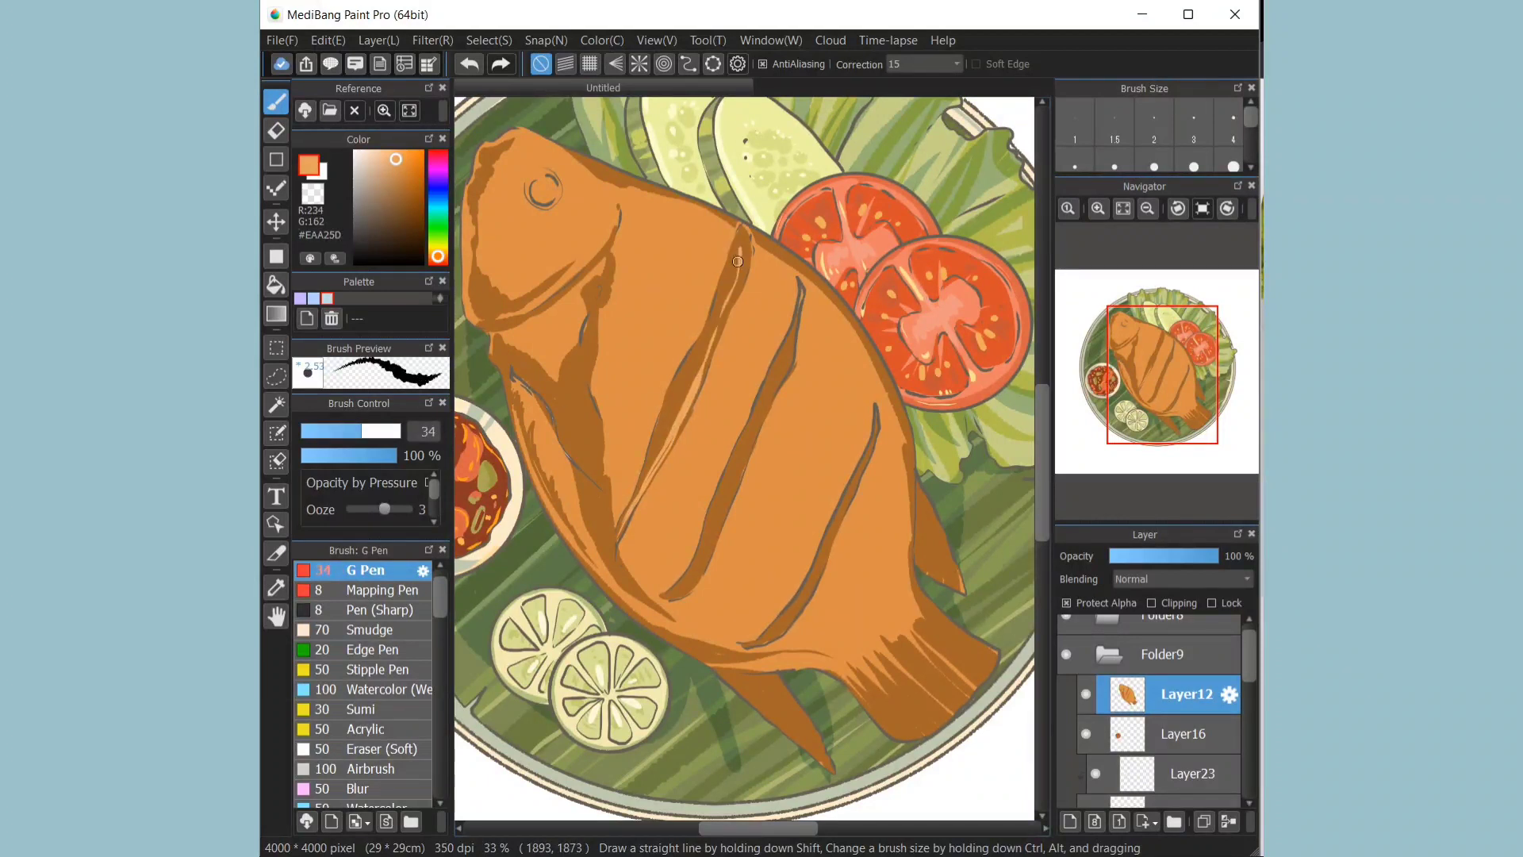
{"action": "left_click_drag", "start_coordinate": [737, 262], "coordinate": [643, 491]}
{"action": "left_click_drag", "start_coordinate": [708, 556], "coordinate": [787, 352]}
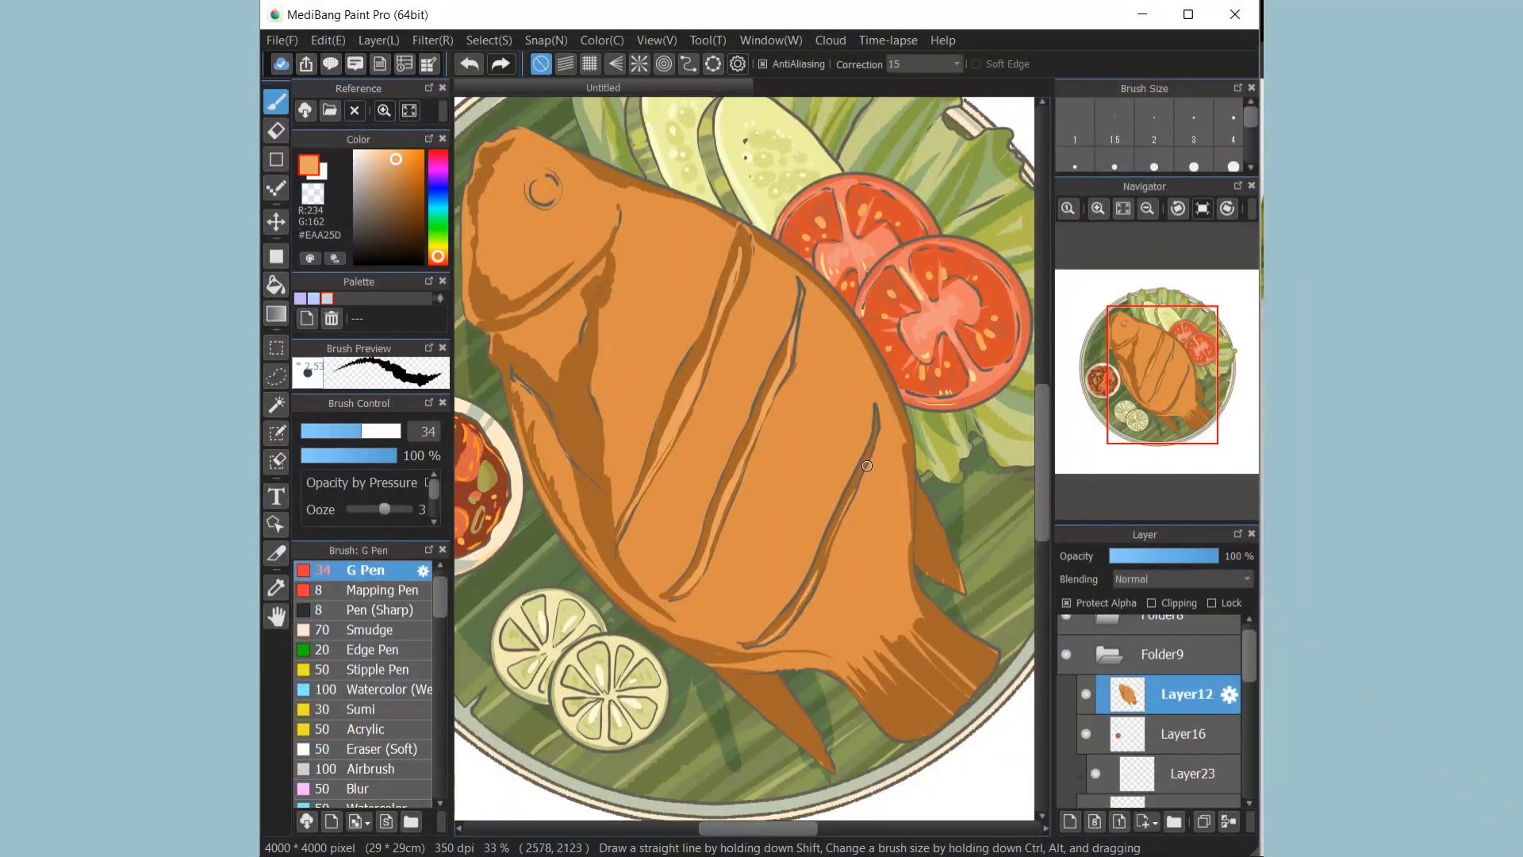
{"action": "left_click_drag", "start_coordinate": [867, 465], "coordinate": [740, 650]}
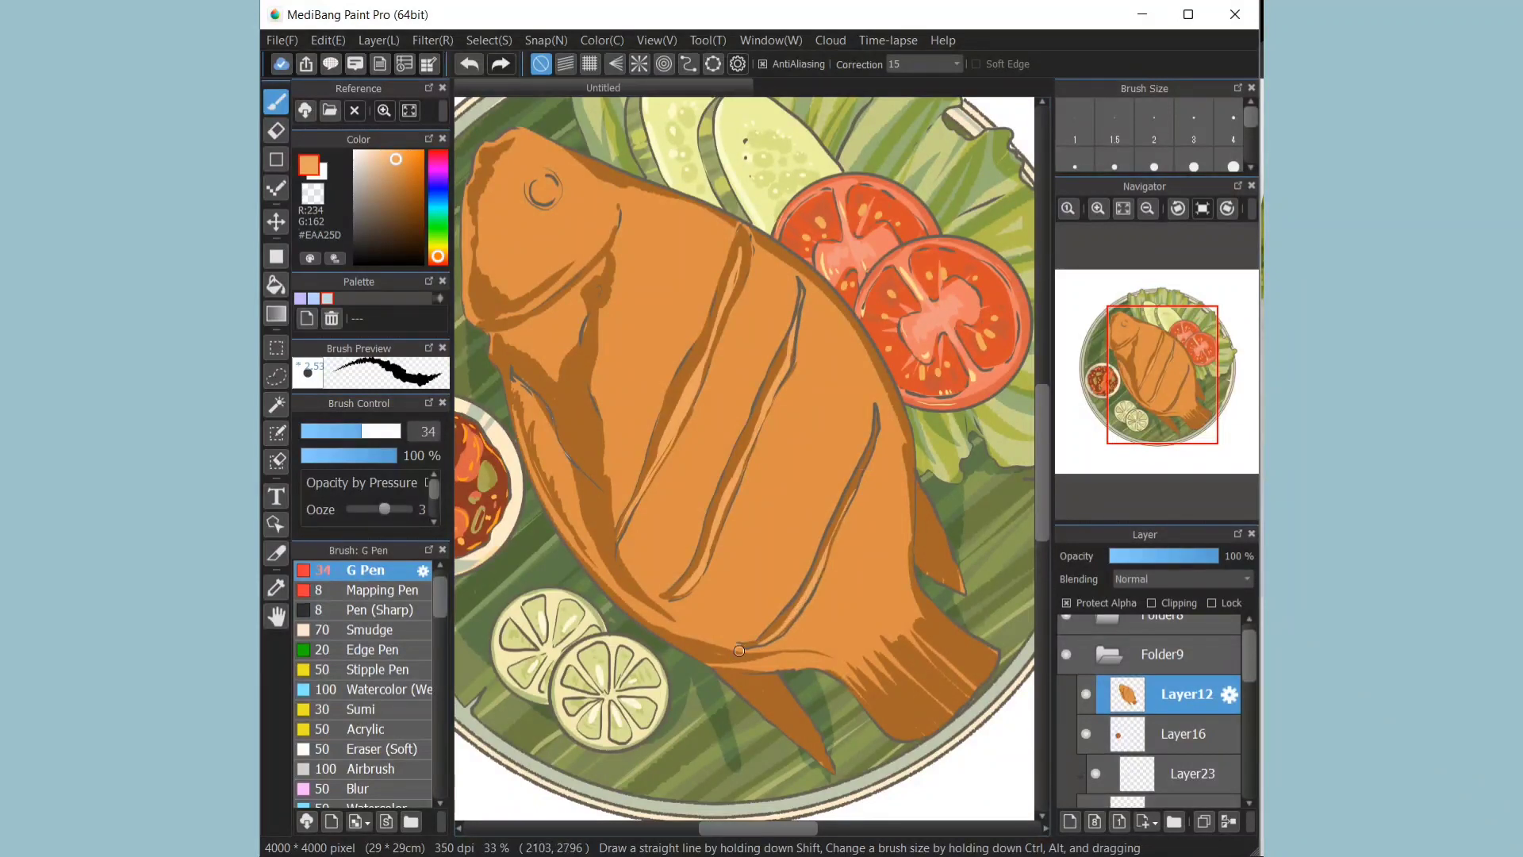
Step: Shade the fish's snout, brow and front belly edge with reddish strokes of #B64300
{"action": "left_click", "coordinate": [485, 302], "text": "alt"}
{"action": "left_click", "coordinate": [535, 137]}
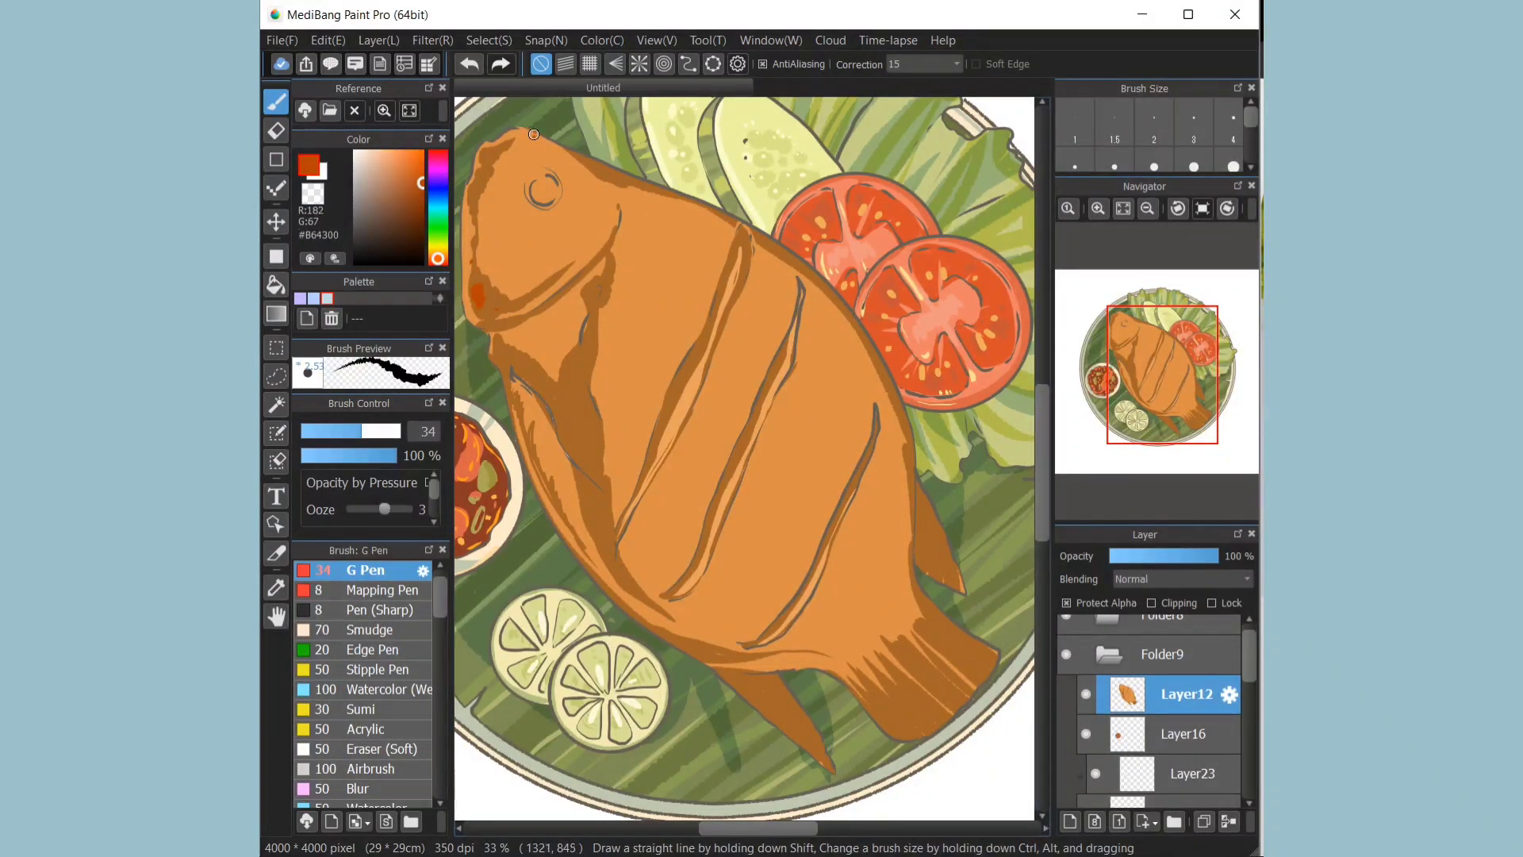
{"action": "left_click", "coordinate": [496, 152], "text": "alt"}
{"action": "mouse_move", "coordinate": [504, 144]}
{"action": "left_mouse_down"}
{"action": "mouse_move", "coordinate": [542, 148]}
{"action": "mouse_move", "coordinate": [508, 177]}
{"action": "mouse_move", "coordinate": [477, 301]}
{"action": "mouse_move", "coordinate": [538, 157]}
{"action": "mouse_move", "coordinate": [560, 188]}
{"action": "left_mouse_up"}
{"action": "left_click", "coordinate": [477, 295], "text": "alt"}
{"action": "mouse_move", "coordinate": [495, 348]}
{"action": "left_mouse_down"}
{"action": "mouse_move", "coordinate": [583, 497]}
{"action": "mouse_move", "coordinate": [564, 438]}
{"action": "mouse_move", "coordinate": [638, 596]}
{"action": "left_mouse_up"}
{"action": "left_click", "coordinate": [582, 474], "text": "alt"}
{"action": "left_click", "coordinate": [581, 474], "text": "alt"}
{"action": "left_click_drag", "start_coordinate": [473, 208], "coordinate": [465, 274]}
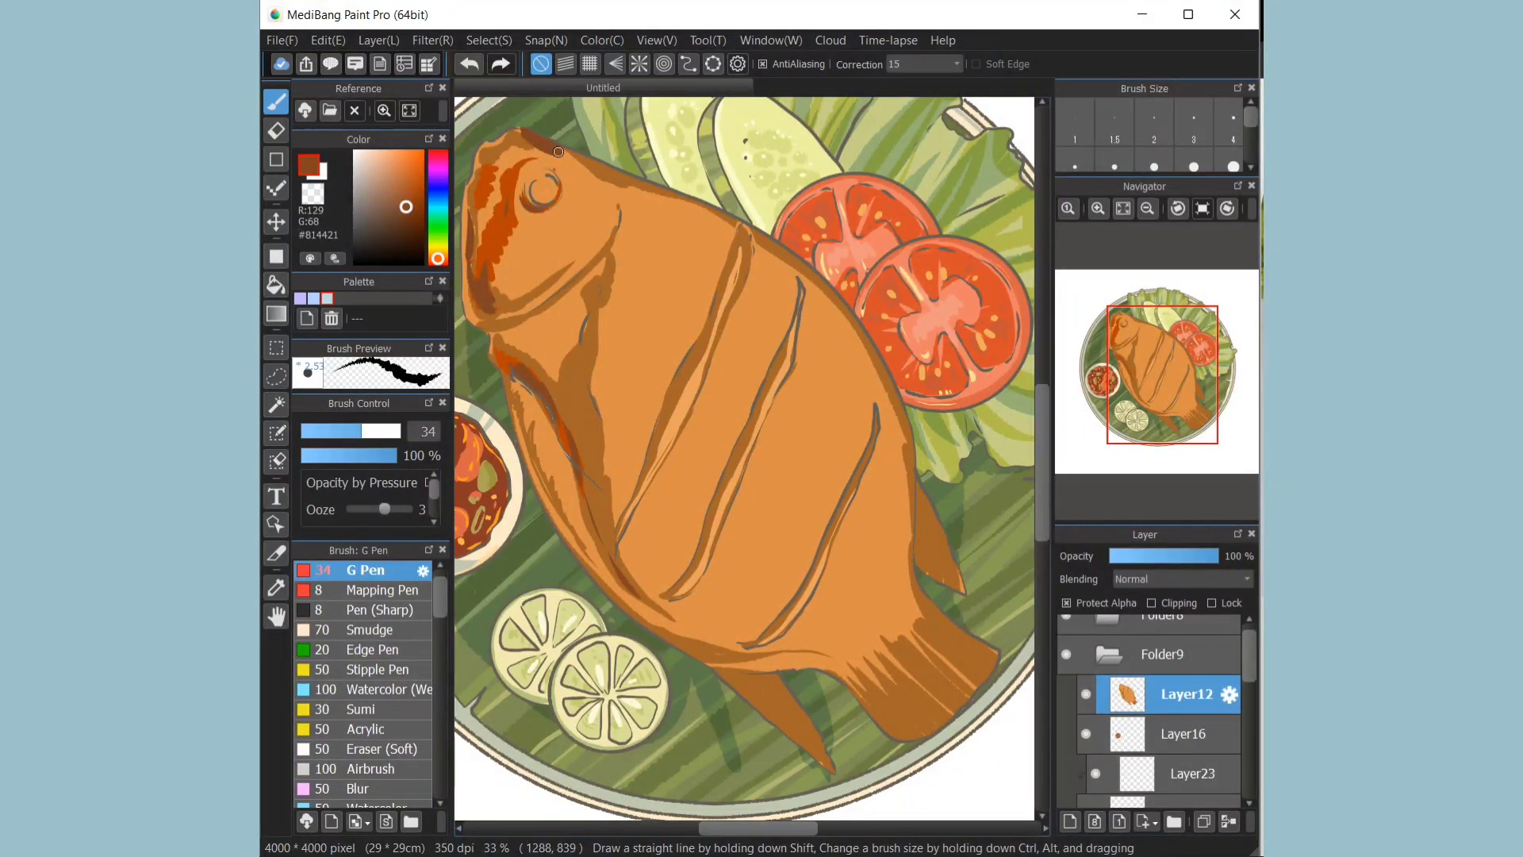
Step: Darken the top of the fish's head and snout with #814421
{"action": "mouse_move", "coordinate": [544, 144]}
{"action": "left_mouse_down"}
{"action": "mouse_move", "coordinate": [503, 157]}
{"action": "mouse_move", "coordinate": [474, 200]}
{"action": "mouse_move", "coordinate": [520, 287]}
{"action": "left_mouse_up"}
{"action": "left_click", "coordinate": [1123, 209]}
{"action": "key", "text": "ctrl+plus"}
{"action": "key", "text": "ctrl+plus"}
Step: Add #A66629 shading strokes around the fish's eye, snout and cheek and along the edge of its back
{"action": "left_click", "coordinate": [546, 295], "text": "alt"}
{"action": "left_click_drag", "start_coordinate": [539, 221], "coordinate": [523, 269]}
{"action": "left_click", "coordinate": [533, 327], "text": "alt"}
{"action": "mouse_move", "coordinate": [519, 281]}
{"action": "left_mouse_down"}
{"action": "mouse_move", "coordinate": [533, 224]}
{"action": "mouse_move", "coordinate": [532, 262]}
{"action": "left_mouse_up"}
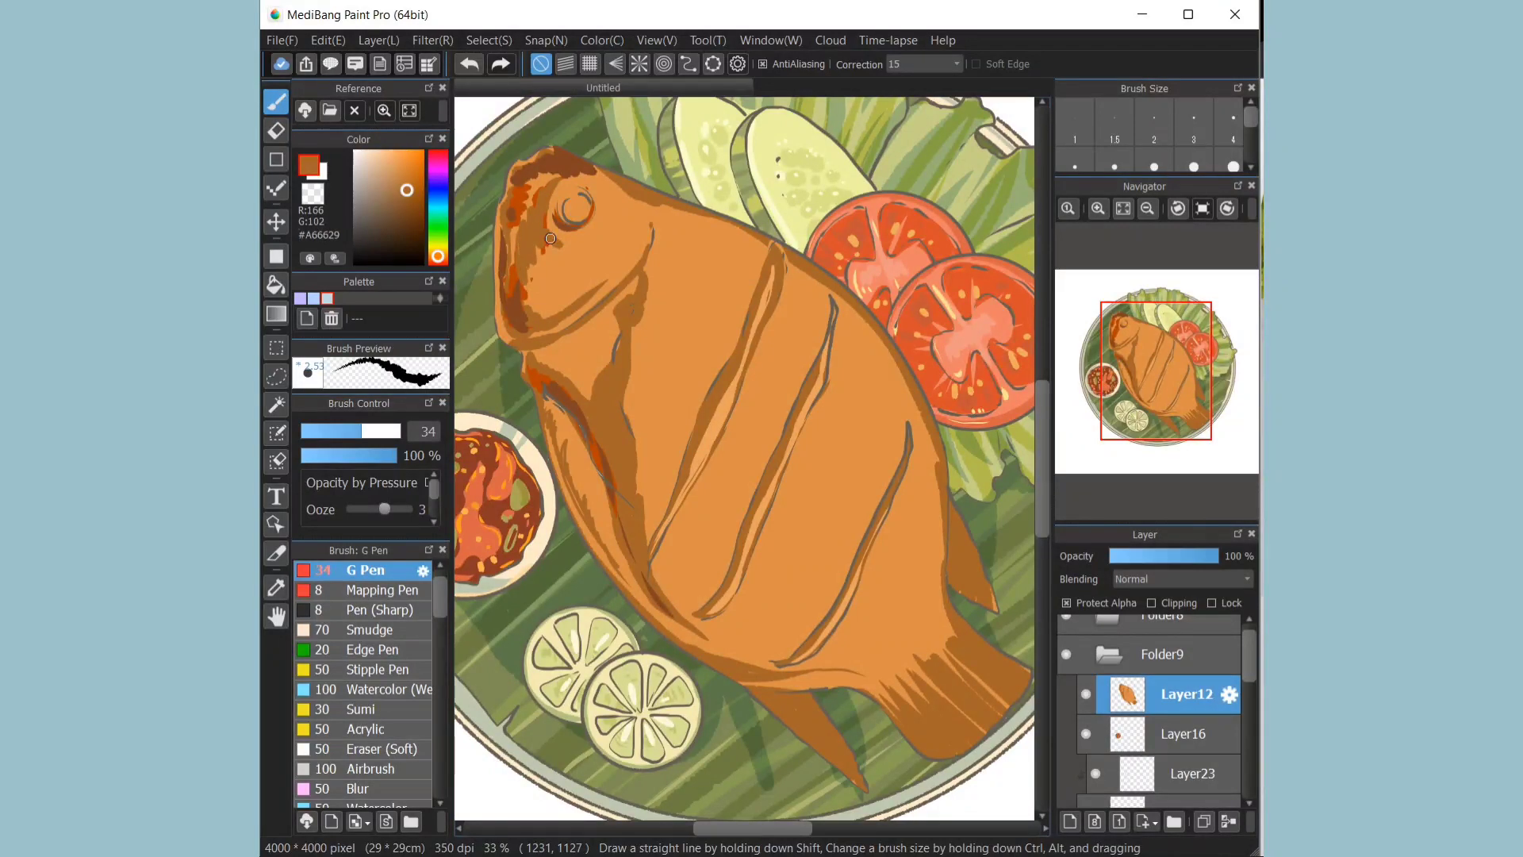
{"action": "left_click_drag", "start_coordinate": [639, 211], "coordinate": [552, 258]}
{"action": "mouse_move", "coordinate": [562, 247]}
{"action": "left_mouse_down"}
{"action": "mouse_move", "coordinate": [526, 298]}
{"action": "mouse_move", "coordinate": [548, 312]}
{"action": "left_mouse_up"}
{"action": "left_click_drag", "start_coordinate": [558, 278], "coordinate": [585, 295]}
{"action": "mouse_move", "coordinate": [602, 183]}
{"action": "left_mouse_down"}
{"action": "mouse_move", "coordinate": [690, 227]}
{"action": "mouse_move", "coordinate": [667, 197]}
{"action": "mouse_move", "coordinate": [969, 578]}
{"action": "left_mouse_up"}
Step: Darken the upper back behind the head with ragged #814421 strokes running down toward the first cut
{"action": "left_click", "coordinate": [582, 165], "text": "alt"}
{"action": "left_click_drag", "start_coordinate": [687, 210], "coordinate": [758, 242]}
{"action": "left_click_drag", "start_coordinate": [742, 252], "coordinate": [731, 328]}
{"action": "left_click_drag", "start_coordinate": [750, 256], "coordinate": [724, 243]}
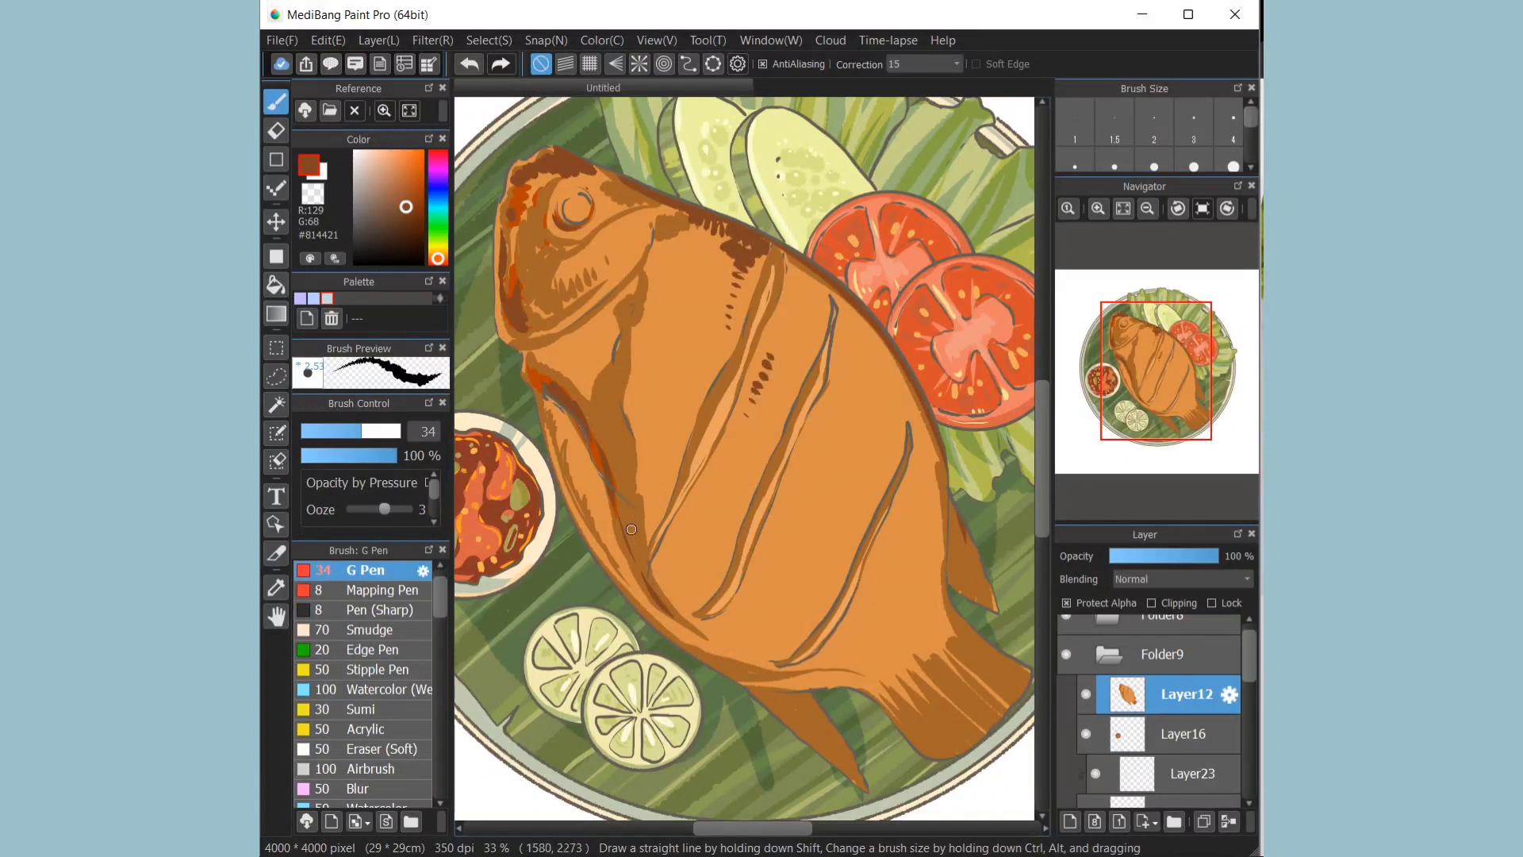
Step: Shade the belly, the area behind the gill and the side of the first cut with #814421
{"action": "left_click_drag", "start_coordinate": [624, 500], "coordinate": [638, 549]}
{"action": "left_click_drag", "start_coordinate": [655, 505], "coordinate": [639, 547]}
{"action": "left_click_drag", "start_coordinate": [542, 372], "coordinate": [607, 468]}
{"action": "mouse_move", "coordinate": [533, 346]}
{"action": "left_mouse_down"}
{"action": "mouse_move", "coordinate": [564, 351]}
{"action": "mouse_move", "coordinate": [581, 332]}
{"action": "left_mouse_up"}
{"action": "mouse_move", "coordinate": [557, 338]}
{"action": "left_mouse_down"}
{"action": "mouse_move", "coordinate": [626, 276]}
{"action": "mouse_move", "coordinate": [605, 327]}
{"action": "left_mouse_up"}
{"action": "left_click_drag", "start_coordinate": [637, 325], "coordinate": [631, 344]}
{"action": "left_click_drag", "start_coordinate": [660, 502], "coordinate": [750, 285]}
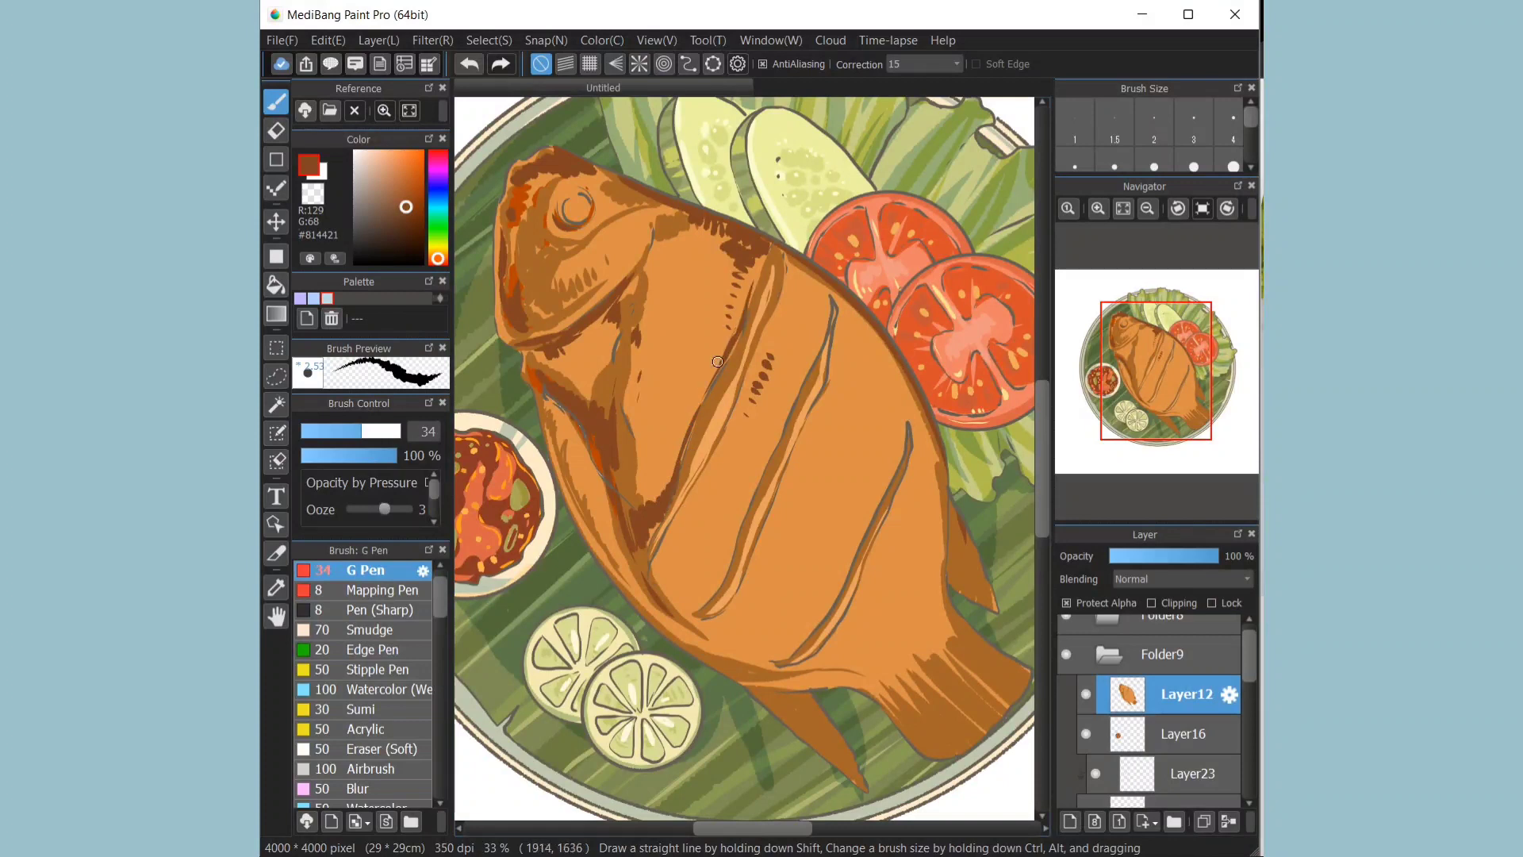
{"action": "mouse_move", "coordinate": [718, 357]}
{"action": "left_mouse_down"}
{"action": "mouse_move", "coordinate": [649, 500]}
{"action": "mouse_move", "coordinate": [700, 384]}
{"action": "left_mouse_up"}
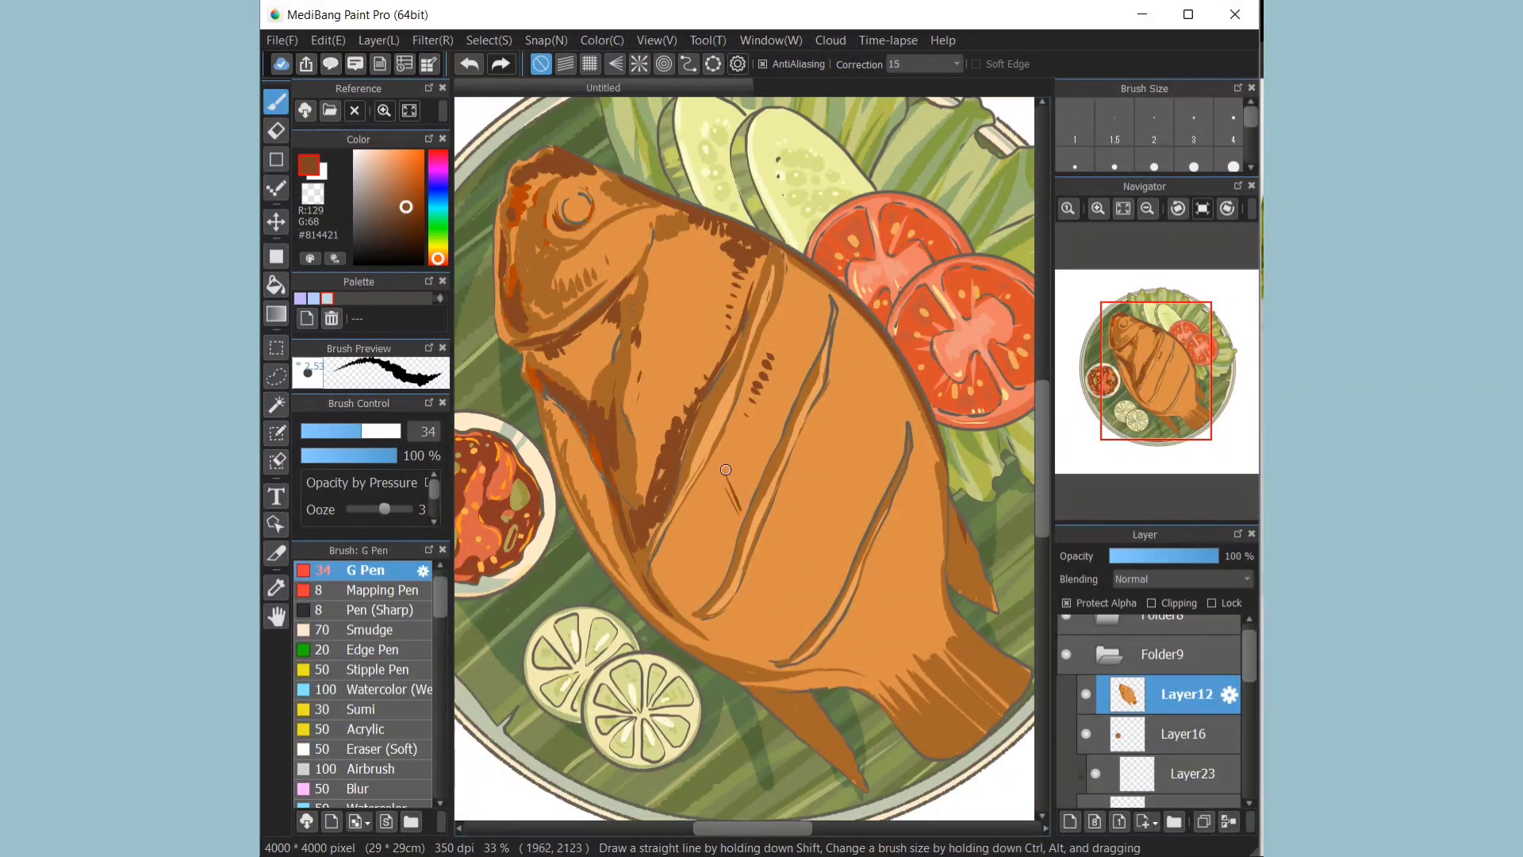
Step: Add hatched #814421 scorch shading along the side of the second diagonal cut
{"action": "left_click_drag", "start_coordinate": [726, 468], "coordinate": [744, 507]}
{"action": "left_click_drag", "start_coordinate": [745, 443], "coordinate": [759, 470]}
{"action": "left_click_drag", "start_coordinate": [758, 413], "coordinate": [773, 448]}
{"action": "mouse_move", "coordinate": [781, 406]}
{"action": "left_mouse_down"}
{"action": "mouse_move", "coordinate": [806, 357]}
{"action": "mouse_move", "coordinate": [793, 385]}
{"action": "left_mouse_up"}
{"action": "left_click_drag", "start_coordinate": [763, 452], "coordinate": [737, 510]}
{"action": "left_click_drag", "start_coordinate": [740, 494], "coordinate": [722, 556]}
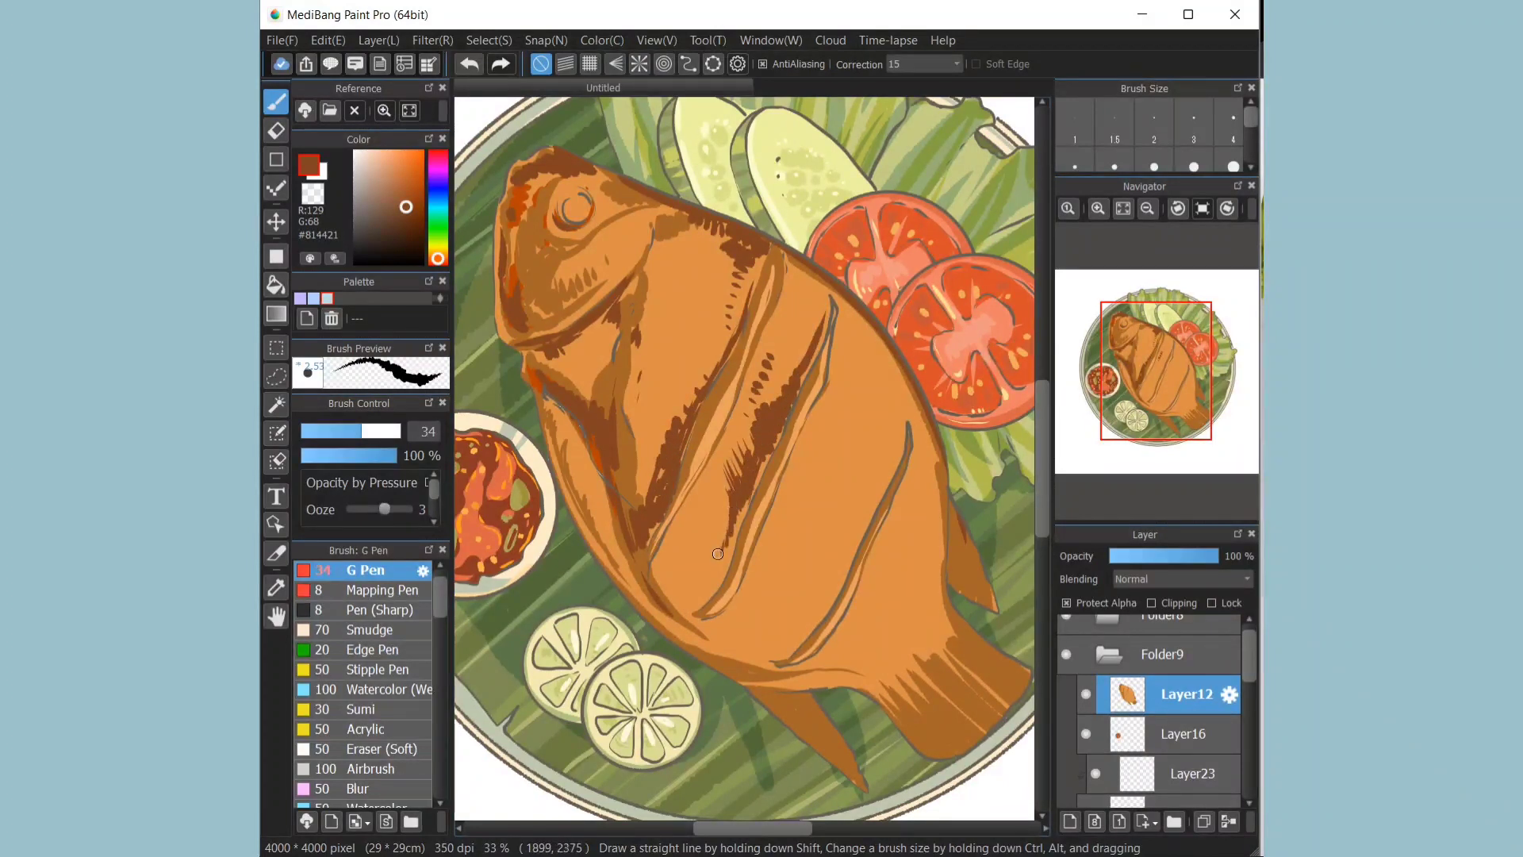
{"action": "left_click_drag", "start_coordinate": [748, 428], "coordinate": [739, 456]}
Step: Add #814421 hatching along the fish's back between the second and third cuts, with short marks on the body
{"action": "left_click_drag", "start_coordinate": [810, 288], "coordinate": [822, 307]}
{"action": "left_click_drag", "start_coordinate": [801, 296], "coordinate": [886, 362]}
{"action": "left_click_drag", "start_coordinate": [857, 312], "coordinate": [907, 397]}
{"action": "left_click_drag", "start_coordinate": [864, 349], "coordinate": [900, 421]}
{"action": "left_click_drag", "start_coordinate": [872, 411], "coordinate": [884, 433]}
{"action": "left_click_drag", "start_coordinate": [833, 464], "coordinate": [839, 473]}
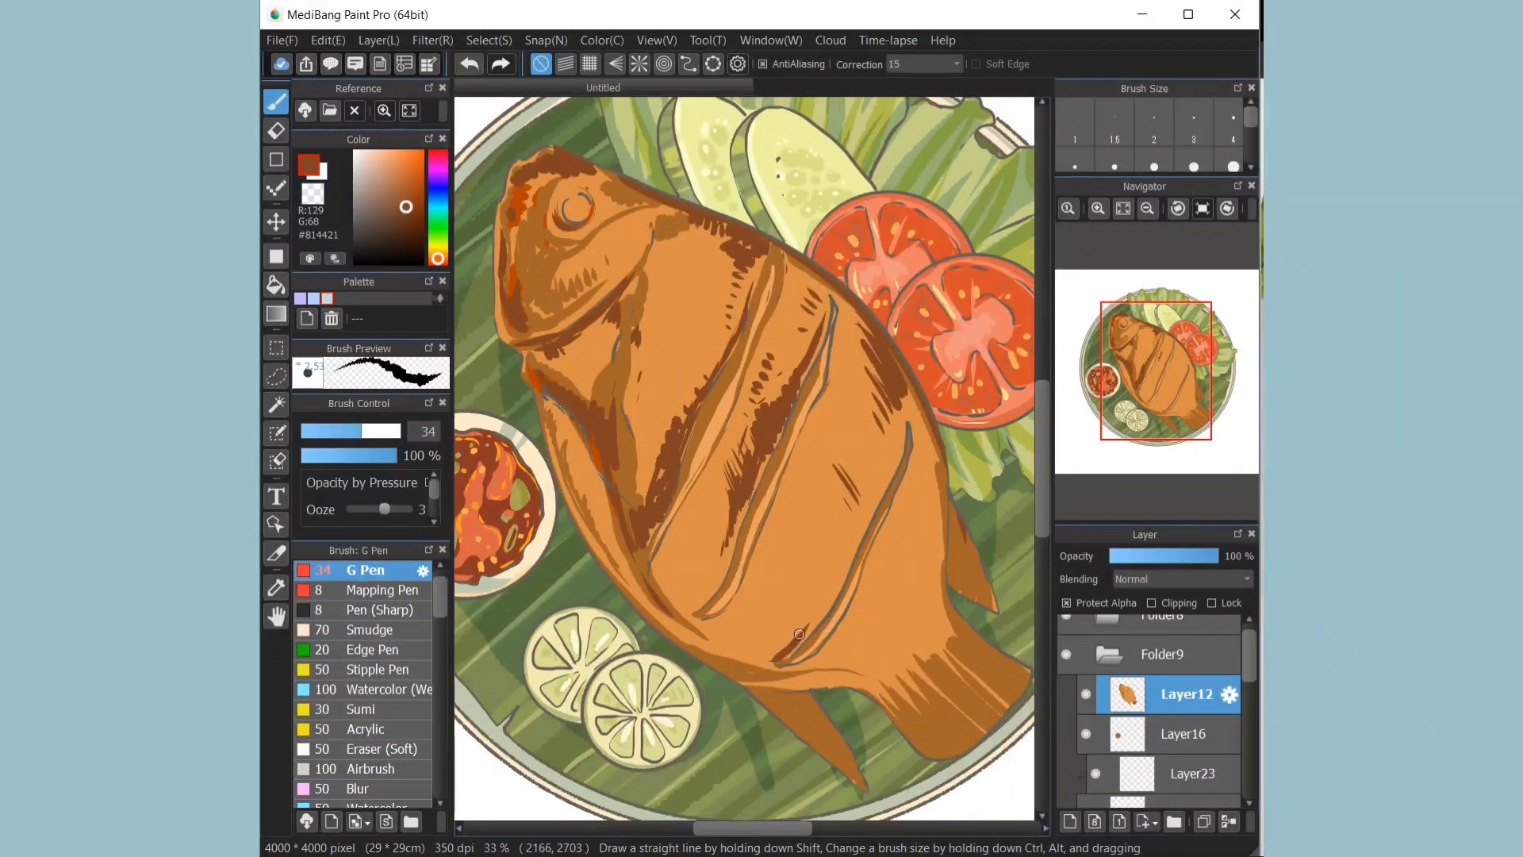
Step: Darken the inside of the third diagonal cut with #814421
{"action": "left_click_drag", "start_coordinate": [796, 638], "coordinate": [845, 576]}
{"action": "left_click_drag", "start_coordinate": [829, 605], "coordinate": [879, 499]}
{"action": "left_click_drag", "start_coordinate": [906, 435], "coordinate": [859, 542]}
{"action": "left_click_drag", "start_coordinate": [843, 562], "coordinate": [809, 619]}
Step: Shade the lower rear fin with #814421 streaks and touch up its base where it meets the body
{"action": "left_click_drag", "start_coordinate": [742, 686], "coordinate": [814, 698]}
{"action": "mouse_move", "coordinate": [772, 707]}
{"action": "left_mouse_down"}
{"action": "mouse_move", "coordinate": [866, 790]}
{"action": "mouse_move", "coordinate": [837, 766]}
{"action": "left_mouse_up"}
{"action": "left_click_drag", "start_coordinate": [802, 702], "coordinate": [860, 778]}
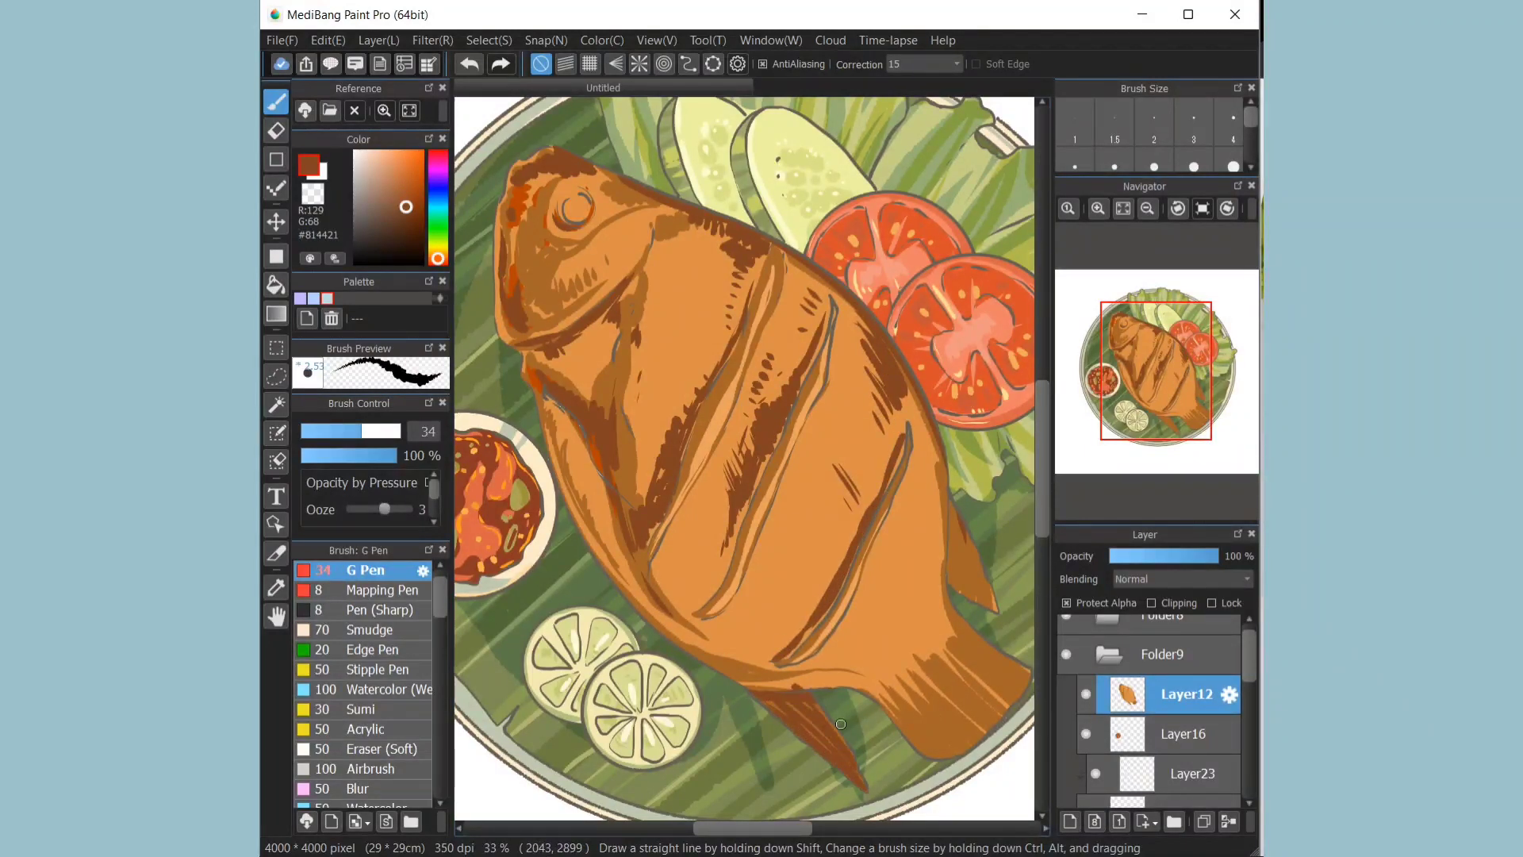
{"action": "left_click", "coordinate": [818, 657], "text": "alt"}
{"action": "left_click_drag", "start_coordinate": [815, 682], "coordinate": [803, 706]}
Step: Streak the upper rear fin with #814421 and darken the body area in front of the tail fin
{"action": "left_click", "coordinate": [825, 728], "text": "alt"}
{"action": "left_click_drag", "start_coordinate": [951, 512], "coordinate": [954, 583]}
{"action": "mouse_move", "coordinate": [954, 506]}
{"action": "left_mouse_down"}
{"action": "mouse_move", "coordinate": [968, 596]}
{"action": "mouse_move", "coordinate": [997, 612]}
{"action": "left_mouse_up"}
{"action": "mouse_move", "coordinate": [956, 525]}
{"action": "left_mouse_down"}
{"action": "mouse_move", "coordinate": [992, 600]}
{"action": "mouse_move", "coordinate": [943, 464]}
{"action": "left_mouse_up"}
{"action": "mouse_move", "coordinate": [882, 676]}
{"action": "left_mouse_down"}
{"action": "mouse_move", "coordinate": [920, 618]}
{"action": "mouse_move", "coordinate": [872, 614]}
{"action": "mouse_move", "coordinate": [887, 615]}
{"action": "mouse_move", "coordinate": [931, 488]}
{"action": "left_mouse_up"}
Step: Break up the dark patch in front of the tail fin with small #DC8F47 flecks
{"action": "left_click", "coordinate": [842, 632], "text": "alt"}
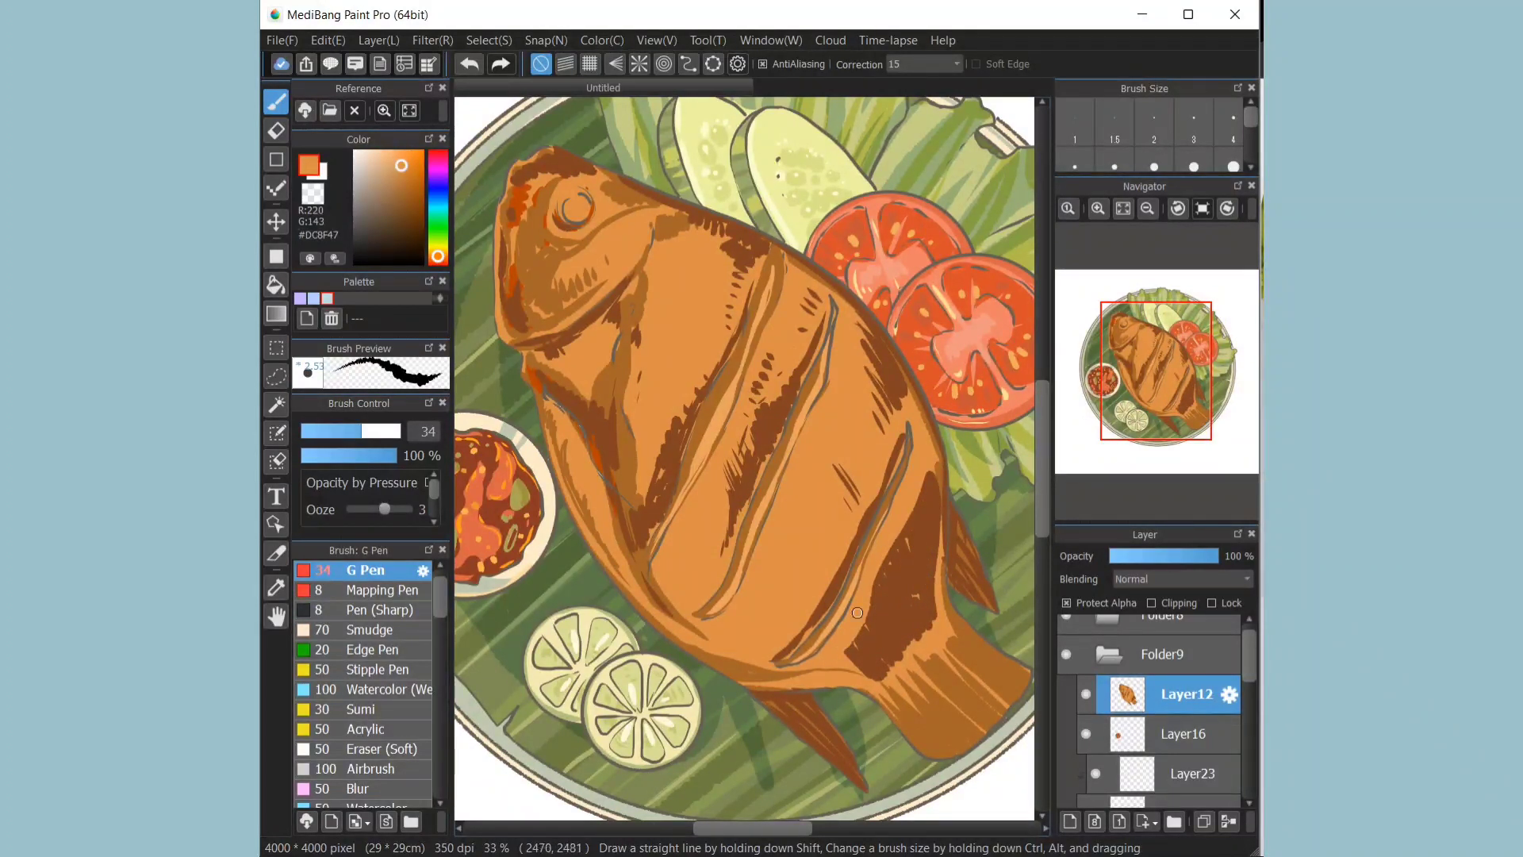
{"action": "left_click_drag", "start_coordinate": [873, 587], "coordinate": [883, 562]}
{"action": "left_click_drag", "start_coordinate": [878, 681], "coordinate": [936, 598]}
{"action": "left_click_drag", "start_coordinate": [876, 672], "coordinate": [859, 648]}
{"action": "mouse_move", "coordinate": [883, 659]}
{"action": "left_mouse_down"}
{"action": "mouse_move", "coordinate": [867, 644]}
{"action": "mouse_move", "coordinate": [899, 627]}
{"action": "left_mouse_up"}
{"action": "left_click_drag", "start_coordinate": [897, 568], "coordinate": [915, 548]}
Step: Add small #DC8F47 flecks to the dark shading beside the first and second cuts
{"action": "left_click_drag", "start_coordinate": [737, 506], "coordinate": [744, 496]}
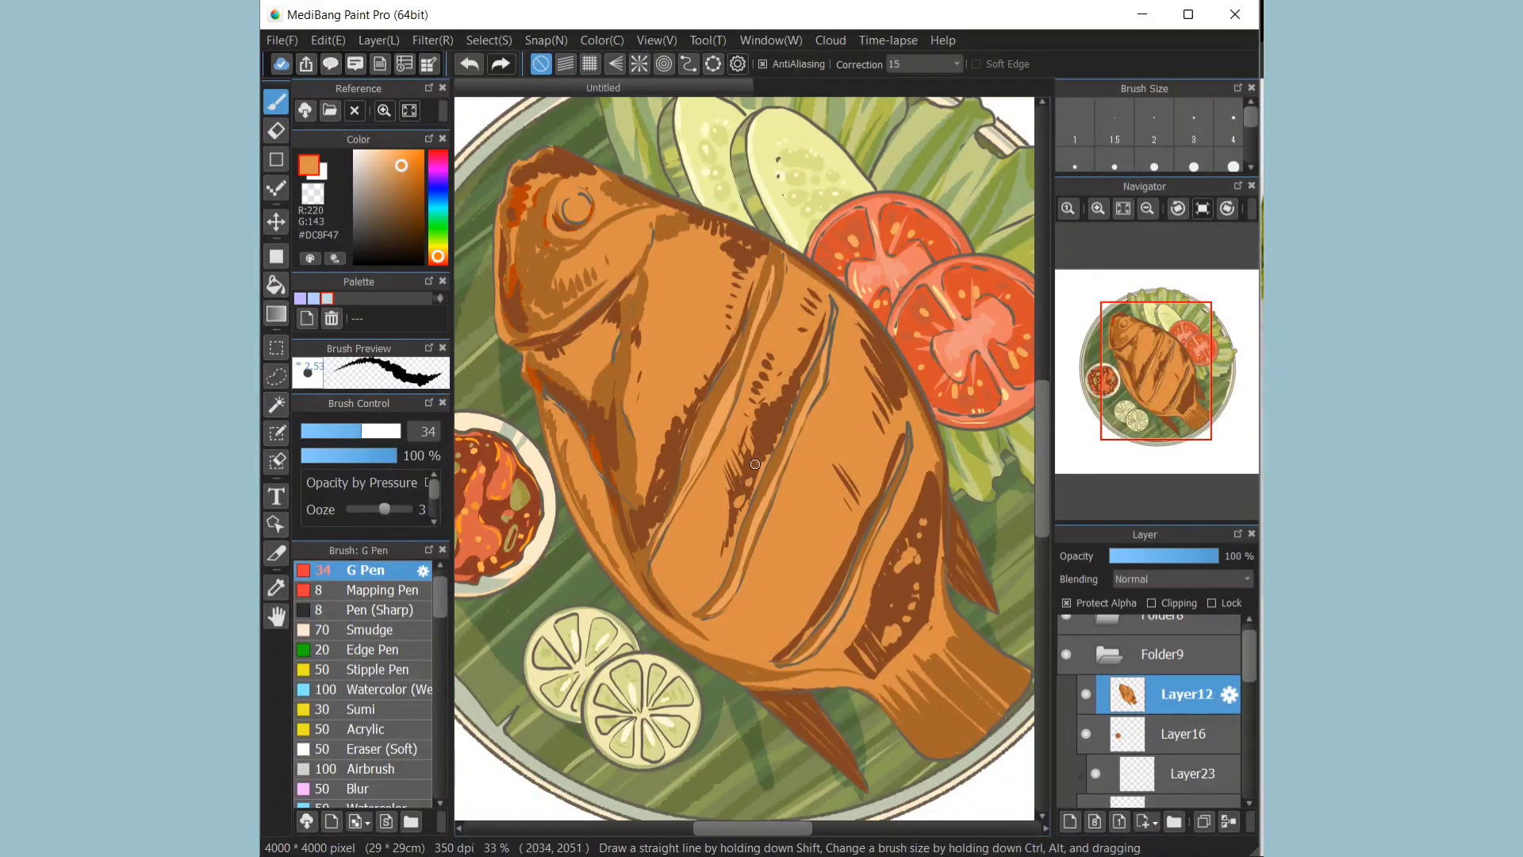
{"action": "left_click_drag", "start_coordinate": [649, 512], "coordinate": [655, 496]}
{"action": "left_click_drag", "start_coordinate": [659, 485], "coordinate": [662, 479]}
{"action": "left_click_drag", "start_coordinate": [671, 457], "coordinate": [676, 447]}
{"action": "left_click_drag", "start_coordinate": [700, 402], "coordinate": [705, 394]}
Step: Paint the fish's eye with pale cream #FFECCA
{"action": "left_click", "coordinate": [942, 300], "text": "alt"}
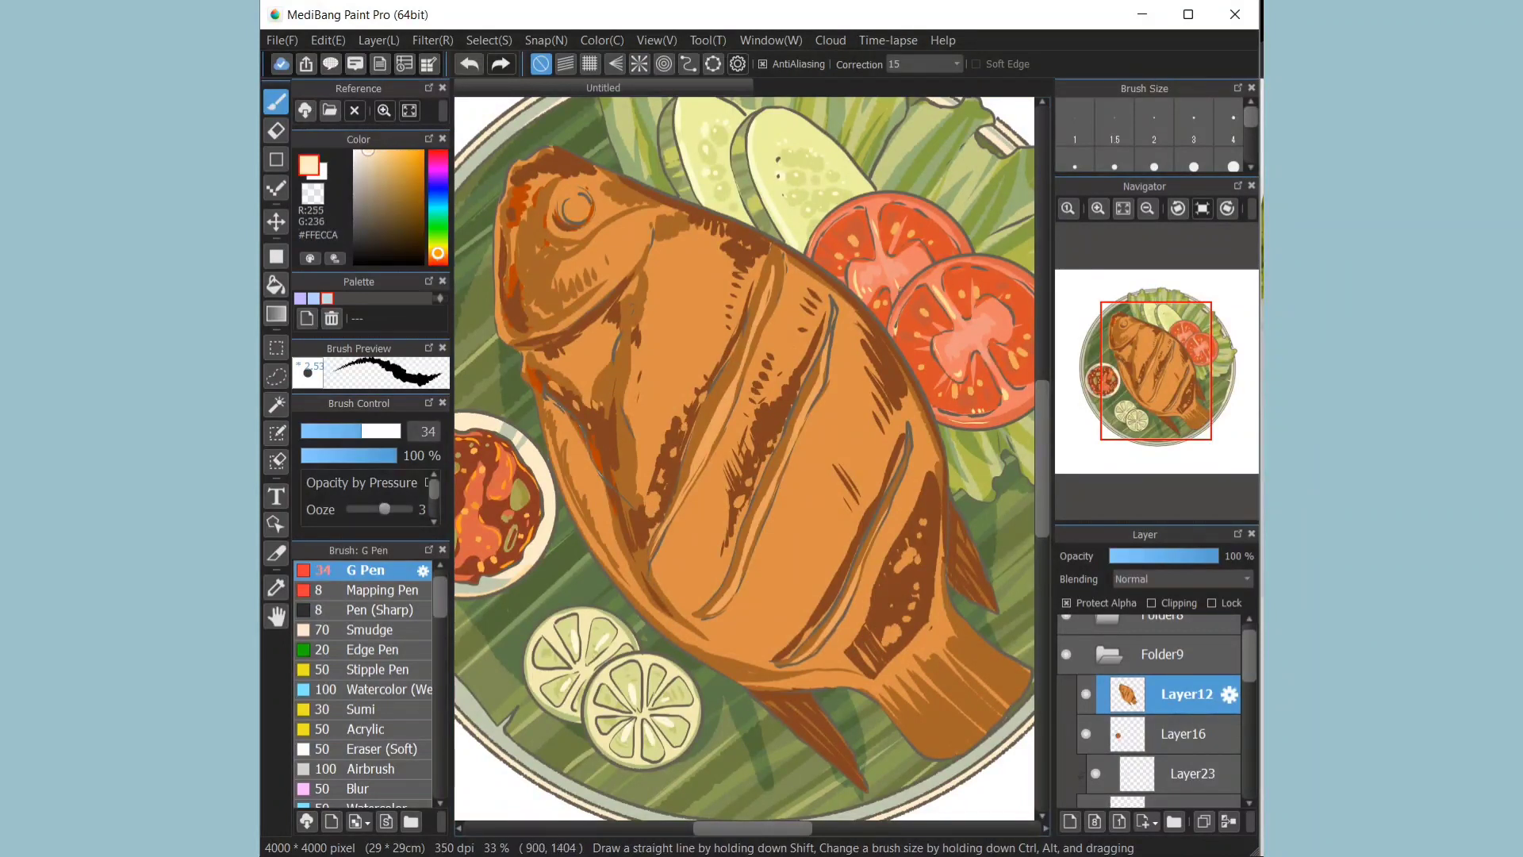
{"action": "mouse_move", "coordinate": [572, 201]}
{"action": "left_mouse_down"}
{"action": "mouse_move", "coordinate": [582, 215]}
{"action": "mouse_move", "coordinate": [585, 203]}
{"action": "left_mouse_up"}
{"action": "left_click", "coordinate": [397, 162]}
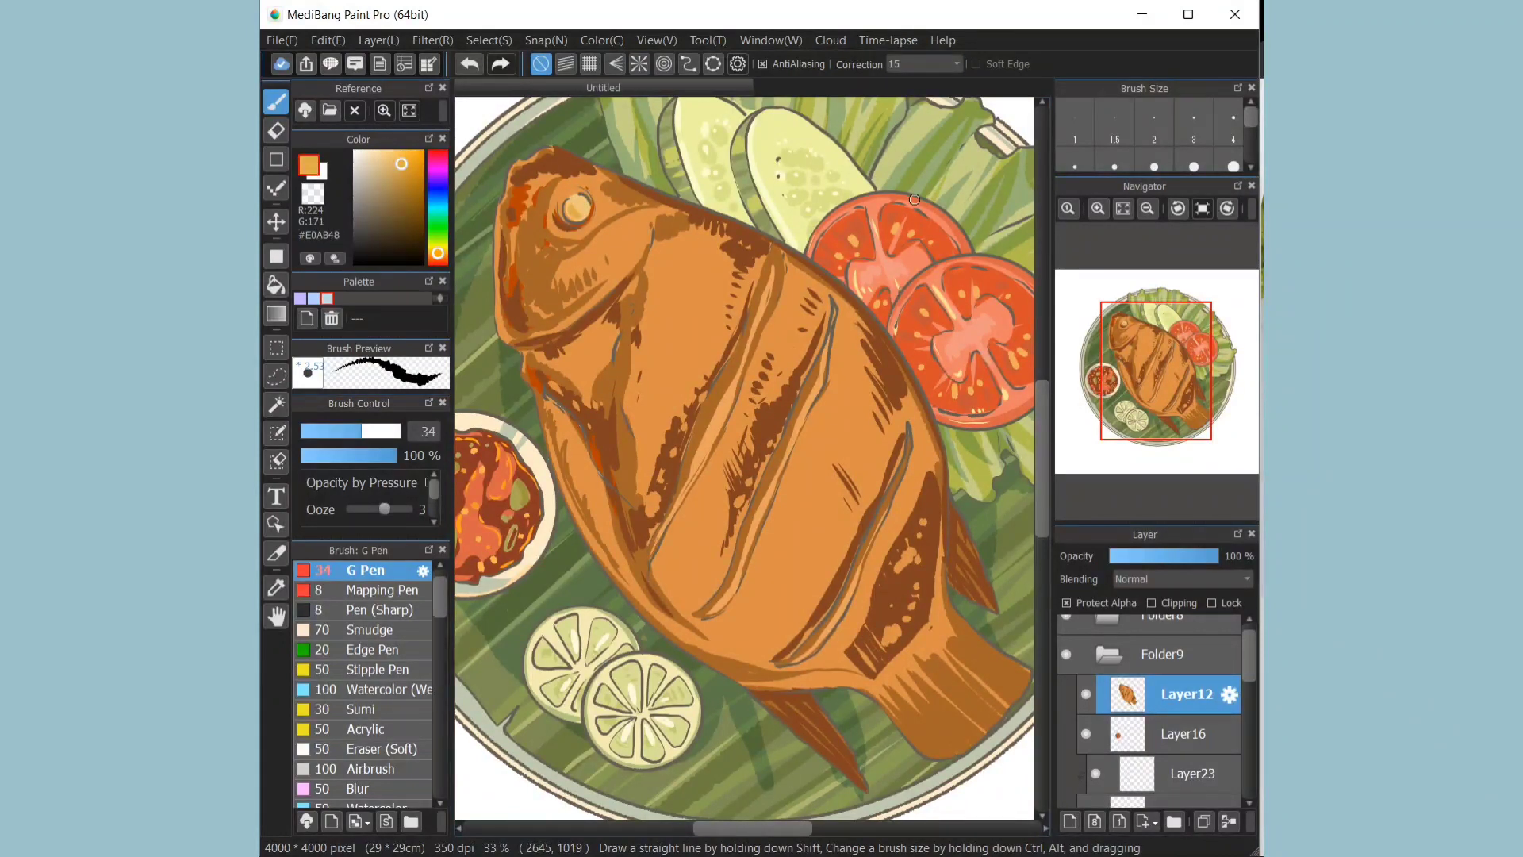
Step: Highlight the fish's belly edge with #FFA700 at brush size 14.2 and #FFD100 at size 22
{"action": "left_click", "coordinate": [423, 151]}
{"action": "left_click", "coordinate": [328, 431]}
{"action": "left_click_drag", "start_coordinate": [566, 447], "coordinate": [580, 485]}
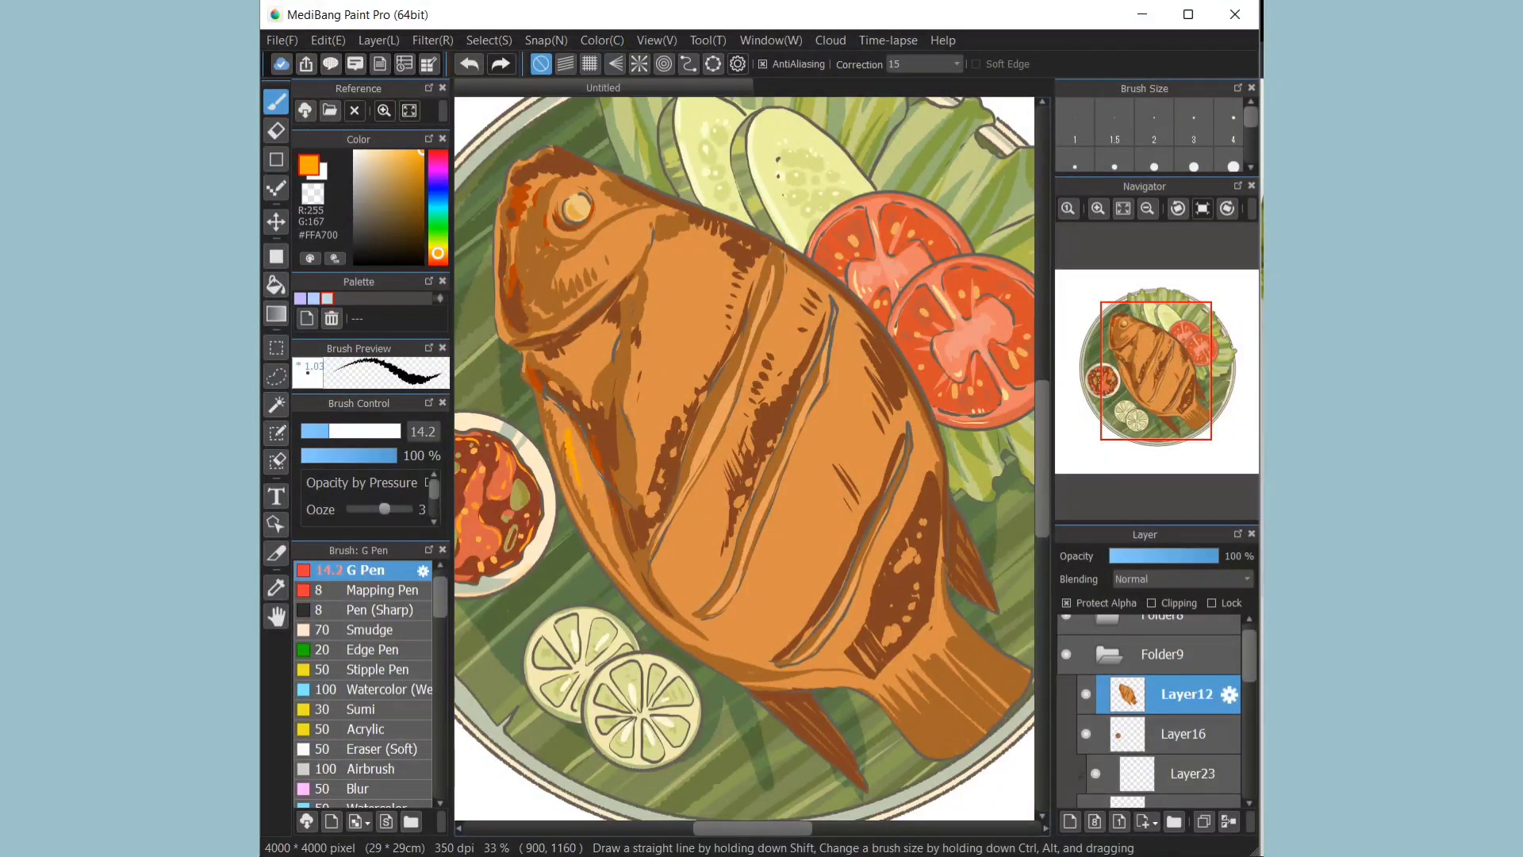
{"action": "left_click", "coordinate": [438, 250]}
{"action": "left_click_drag", "start_coordinate": [559, 420], "coordinate": [565, 425]}
{"action": "left_click_drag", "start_coordinate": [604, 533], "coordinate": [678, 631], "text": "ctrl+alt"}
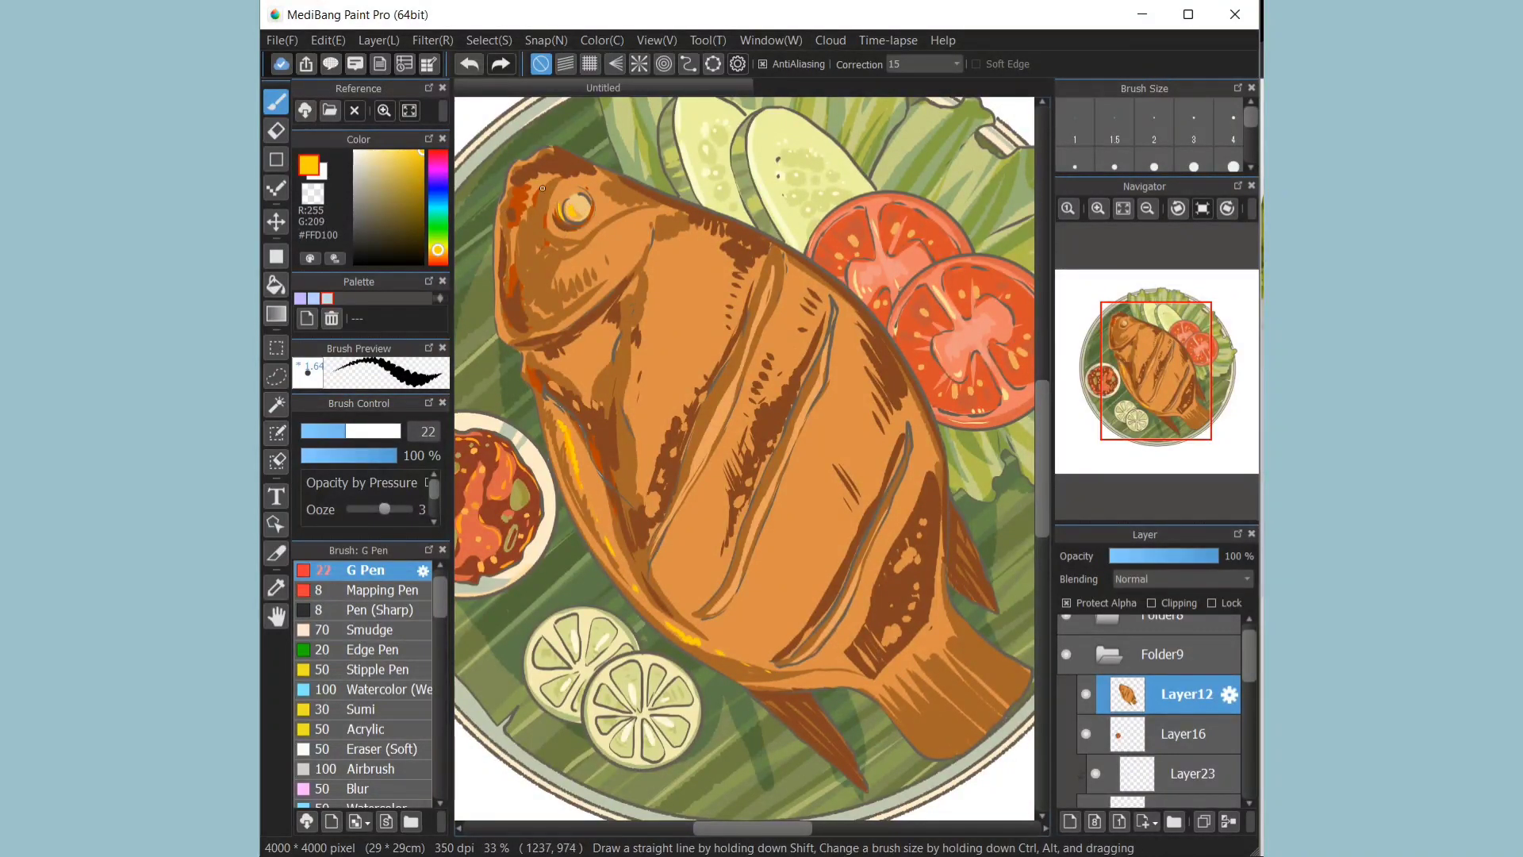
Step: Add #FFD100 highlights to the fish's snout, gill area, upper back and second cut
{"action": "left_click_drag", "start_coordinate": [514, 170], "coordinate": [517, 185]}
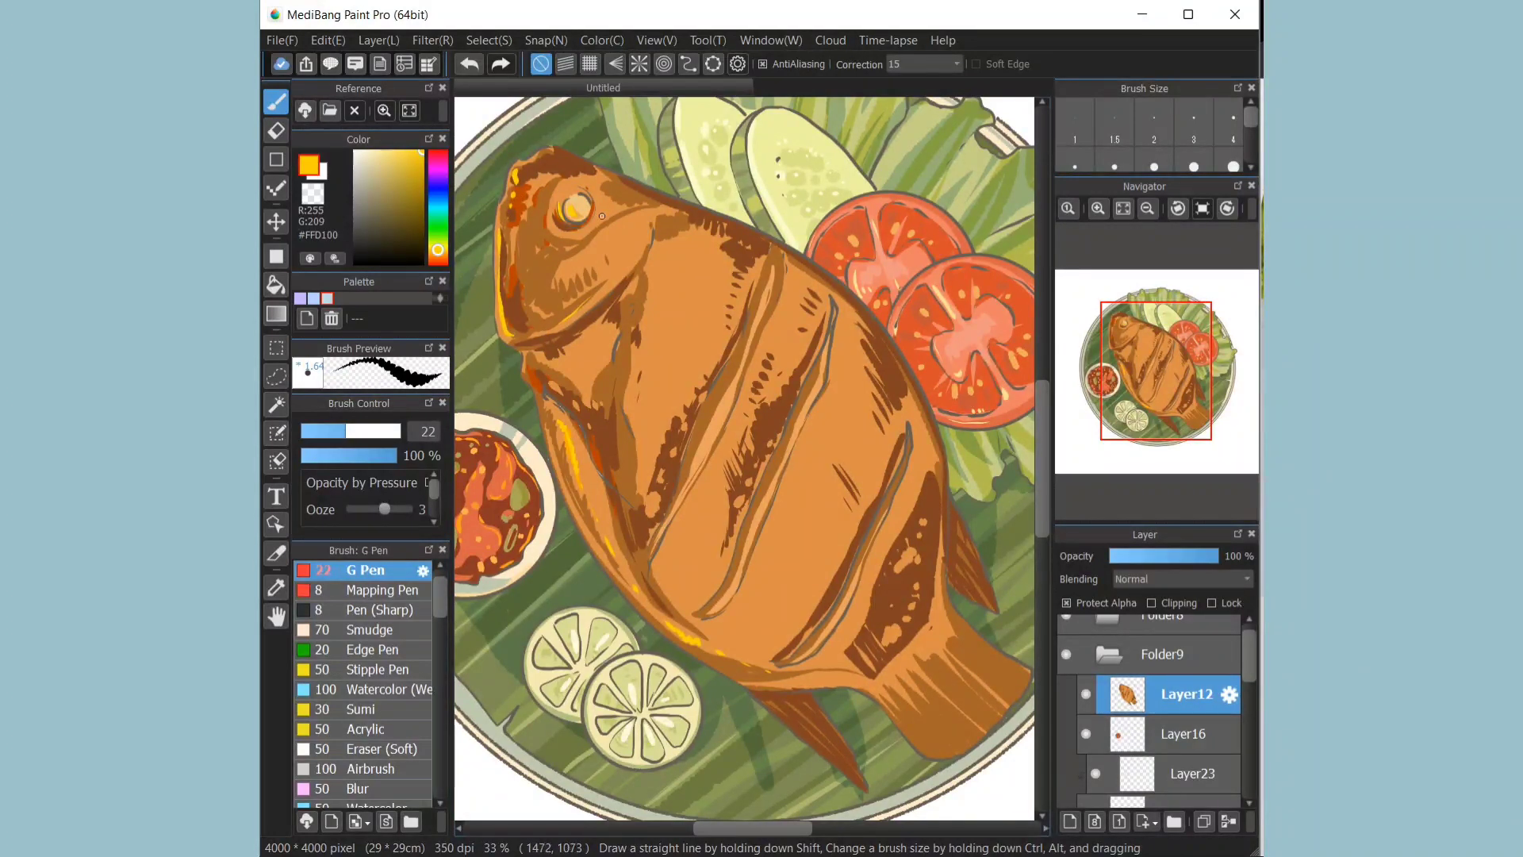
{"action": "left_click_drag", "start_coordinate": [608, 348], "coordinate": [609, 359]}
{"action": "left_click_drag", "start_coordinate": [666, 250], "coordinate": [691, 272]}
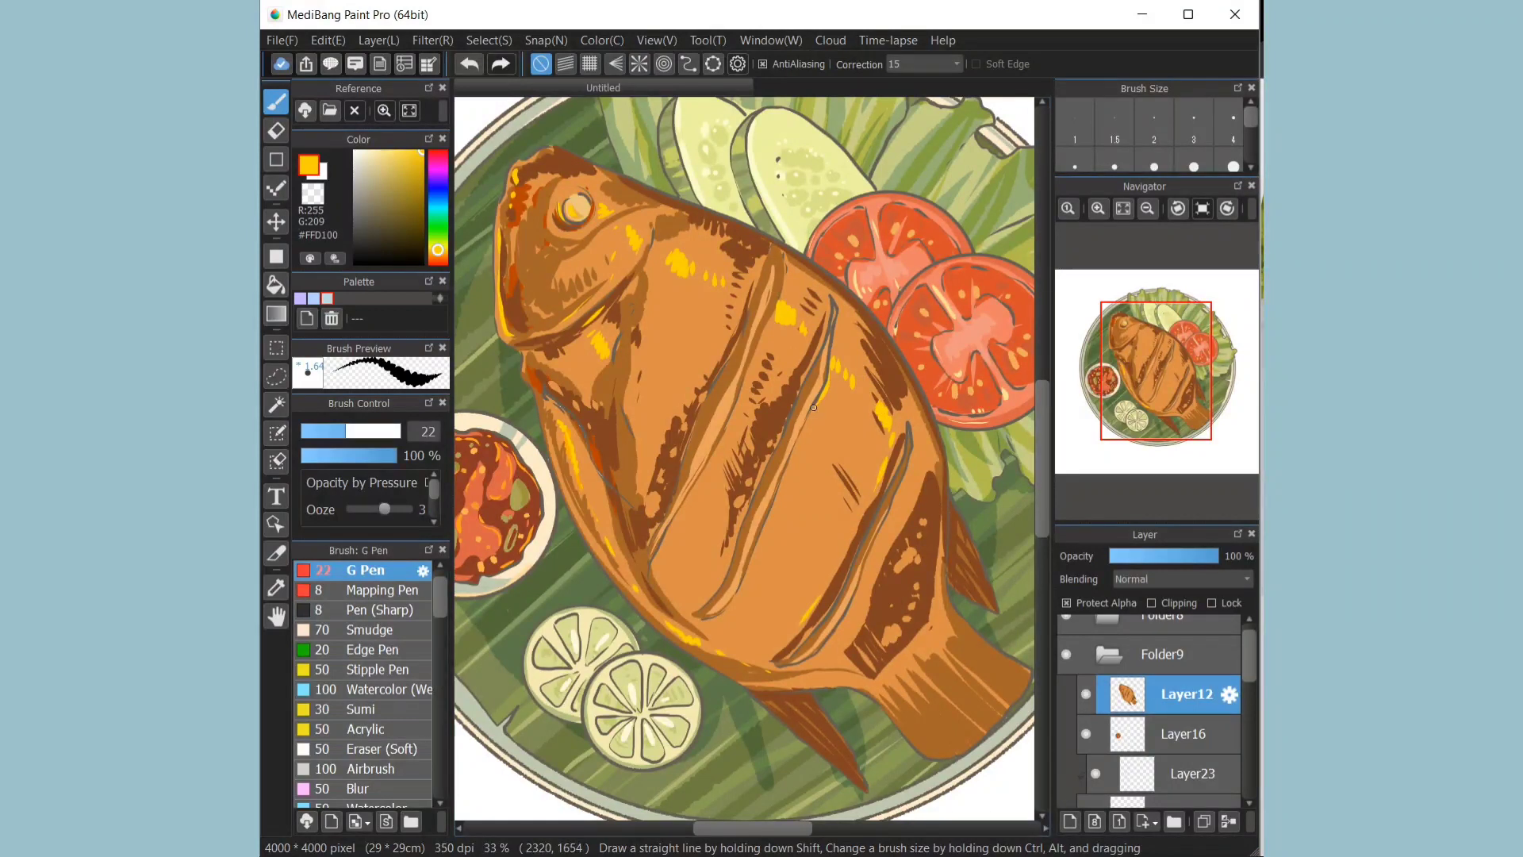
{"action": "left_click_drag", "start_coordinate": [748, 507], "coordinate": [796, 387]}
{"action": "mouse_move", "coordinate": [806, 370]}
{"action": "left_mouse_down"}
{"action": "mouse_move", "coordinate": [827, 326]}
{"action": "mouse_move", "coordinate": [726, 485]}
{"action": "left_mouse_up"}
Step: Thin out the dark shading beside the first and second cuts with #DC8F47
{"action": "left_click", "coordinate": [761, 334], "text": "alt"}
{"action": "left_click_drag", "start_coordinate": [795, 368], "coordinate": [729, 527]}
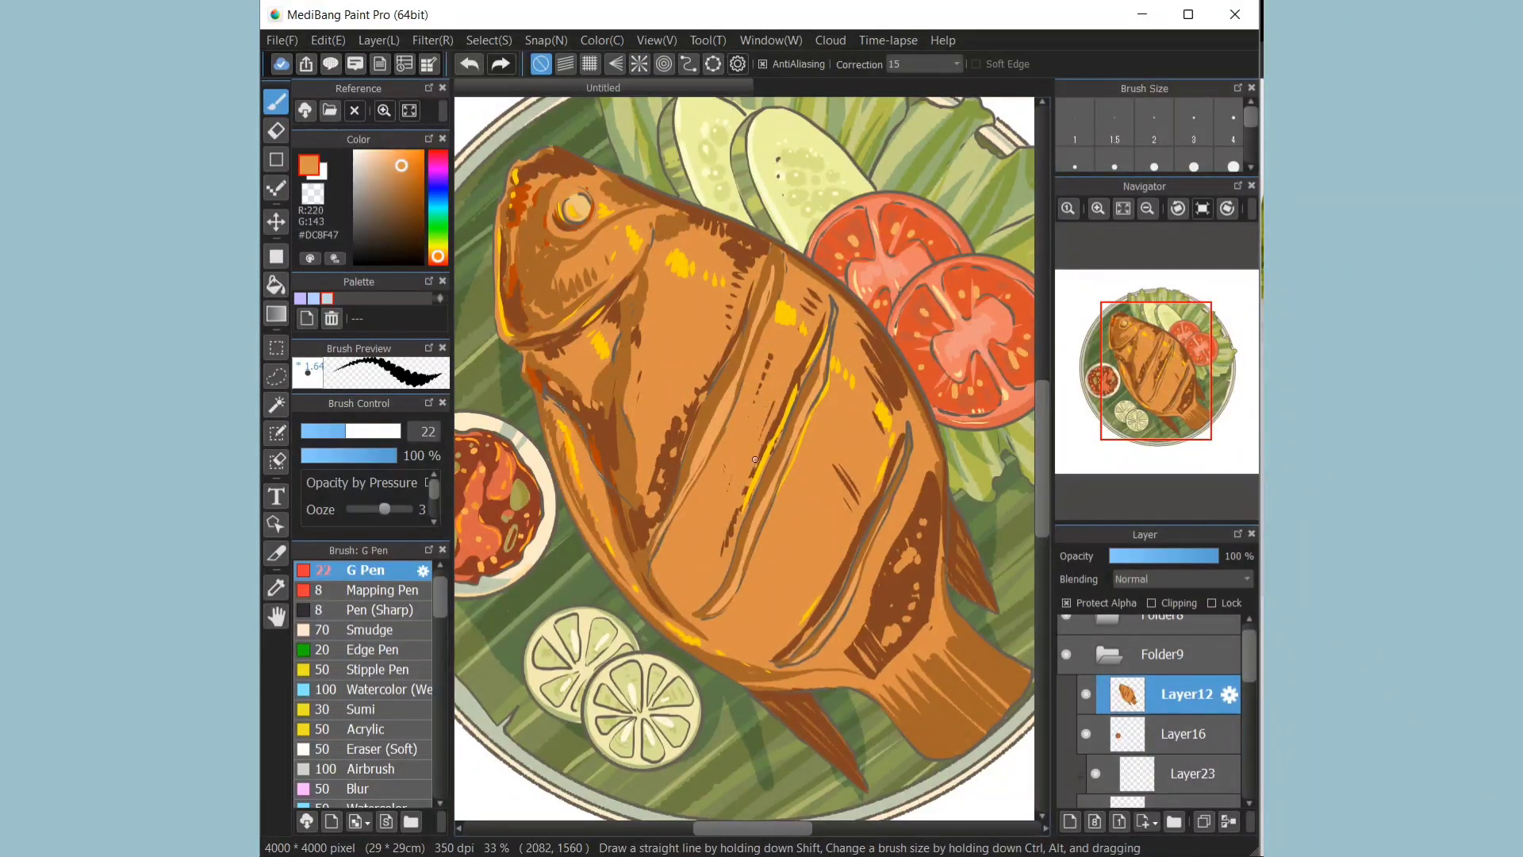
{"action": "left_click_drag", "start_coordinate": [822, 323], "coordinate": [748, 477]}
{"action": "mouse_move", "coordinate": [689, 388]}
{"action": "left_mouse_down"}
{"action": "mouse_move", "coordinate": [648, 498]}
{"action": "mouse_move", "coordinate": [687, 403]}
{"action": "left_mouse_up"}
Step: Extend the #FFD100 highlights along the lower part of the second cut
{"action": "left_click", "coordinate": [669, 430], "text": "alt"}
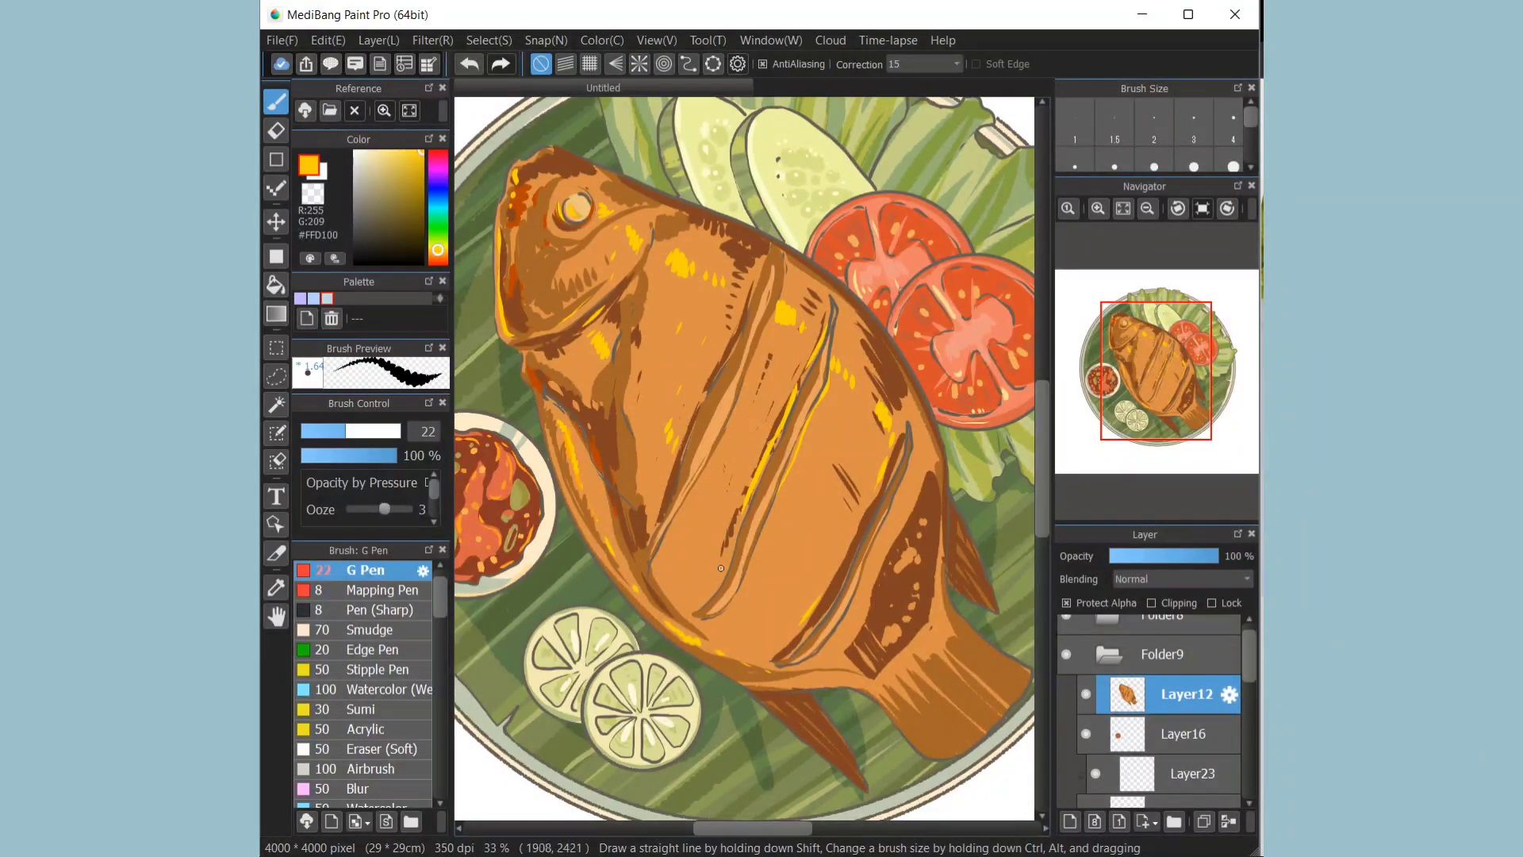
{"action": "left_click_drag", "start_coordinate": [722, 568], "coordinate": [743, 501]}
{"action": "left_click_drag", "start_coordinate": [698, 604], "coordinate": [771, 430]}
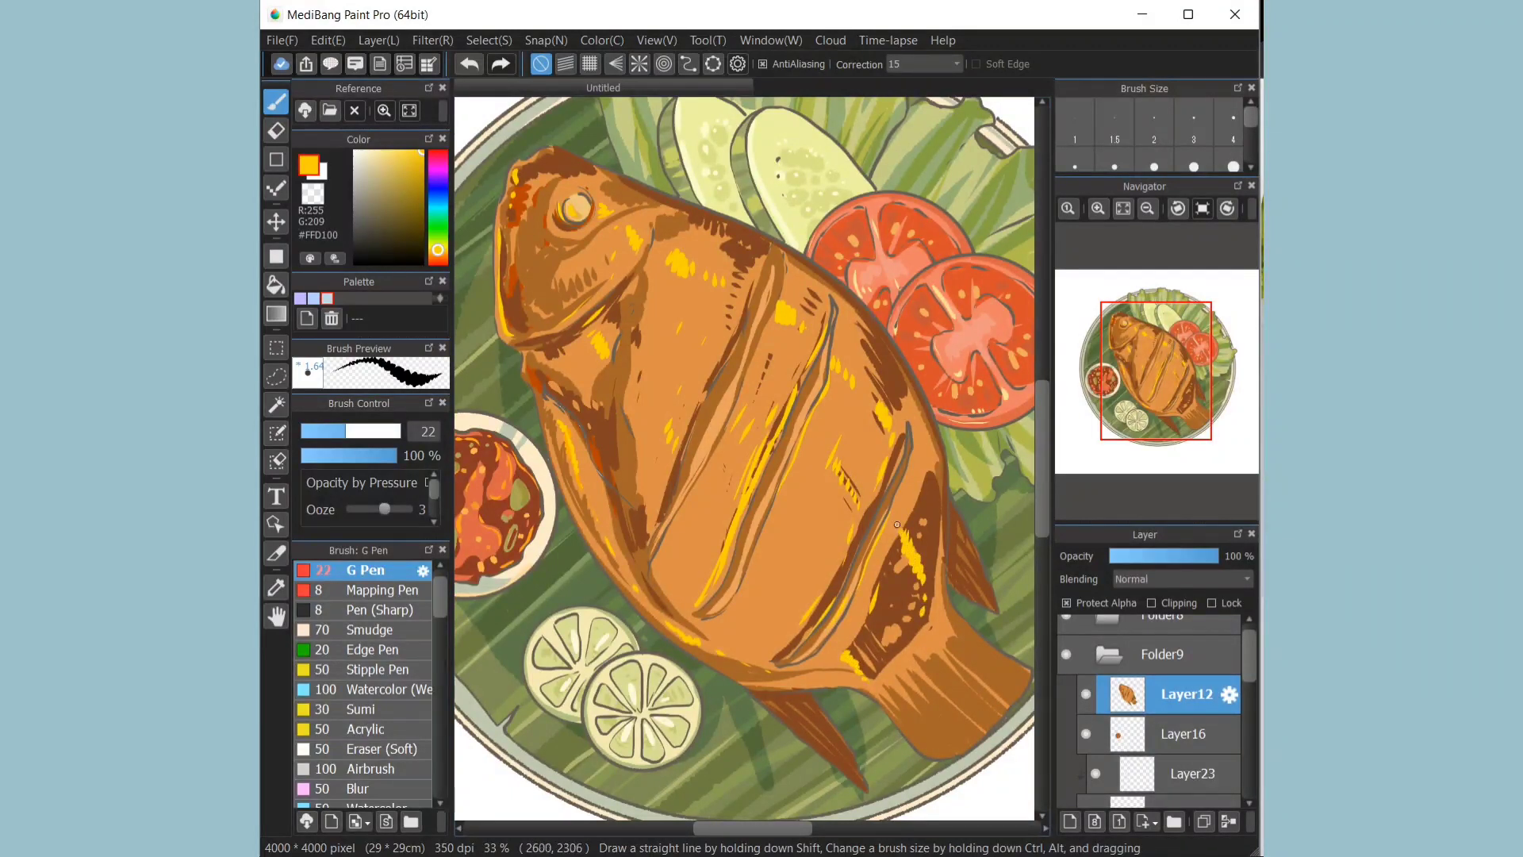
Step: Scatter #A66629 flecks over the body and soften the dark patch before the tail fin with #DC8F47
{"action": "left_click", "coordinate": [661, 442], "text": "alt"}
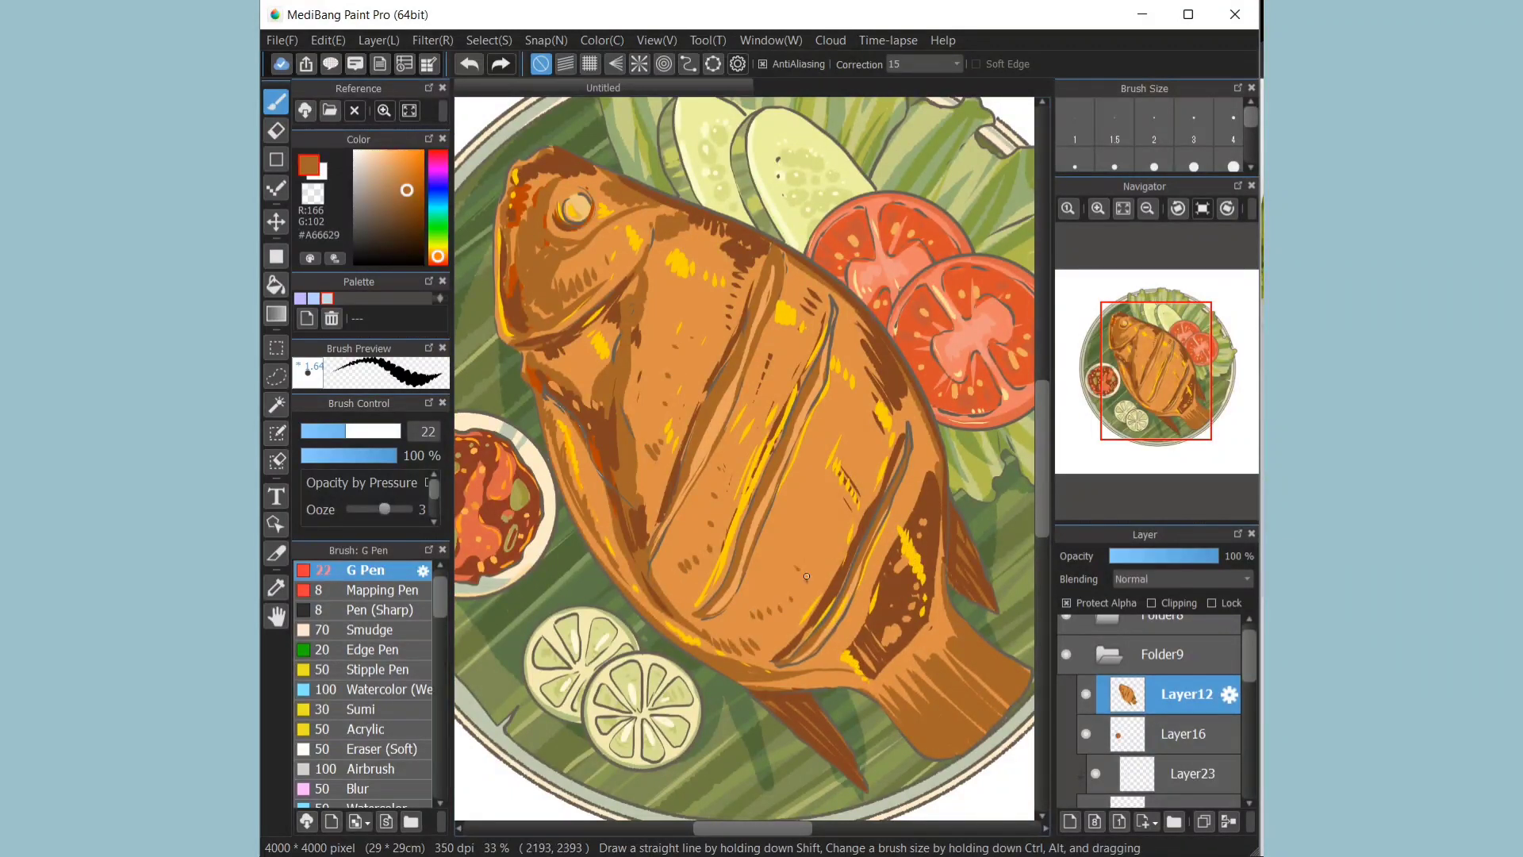
{"action": "left_click", "coordinate": [859, 594], "text": "alt"}
{"action": "left_click_drag", "start_coordinate": [855, 649], "coordinate": [881, 613]}
{"action": "left_click_drag", "start_coordinate": [911, 530], "coordinate": [934, 472]}
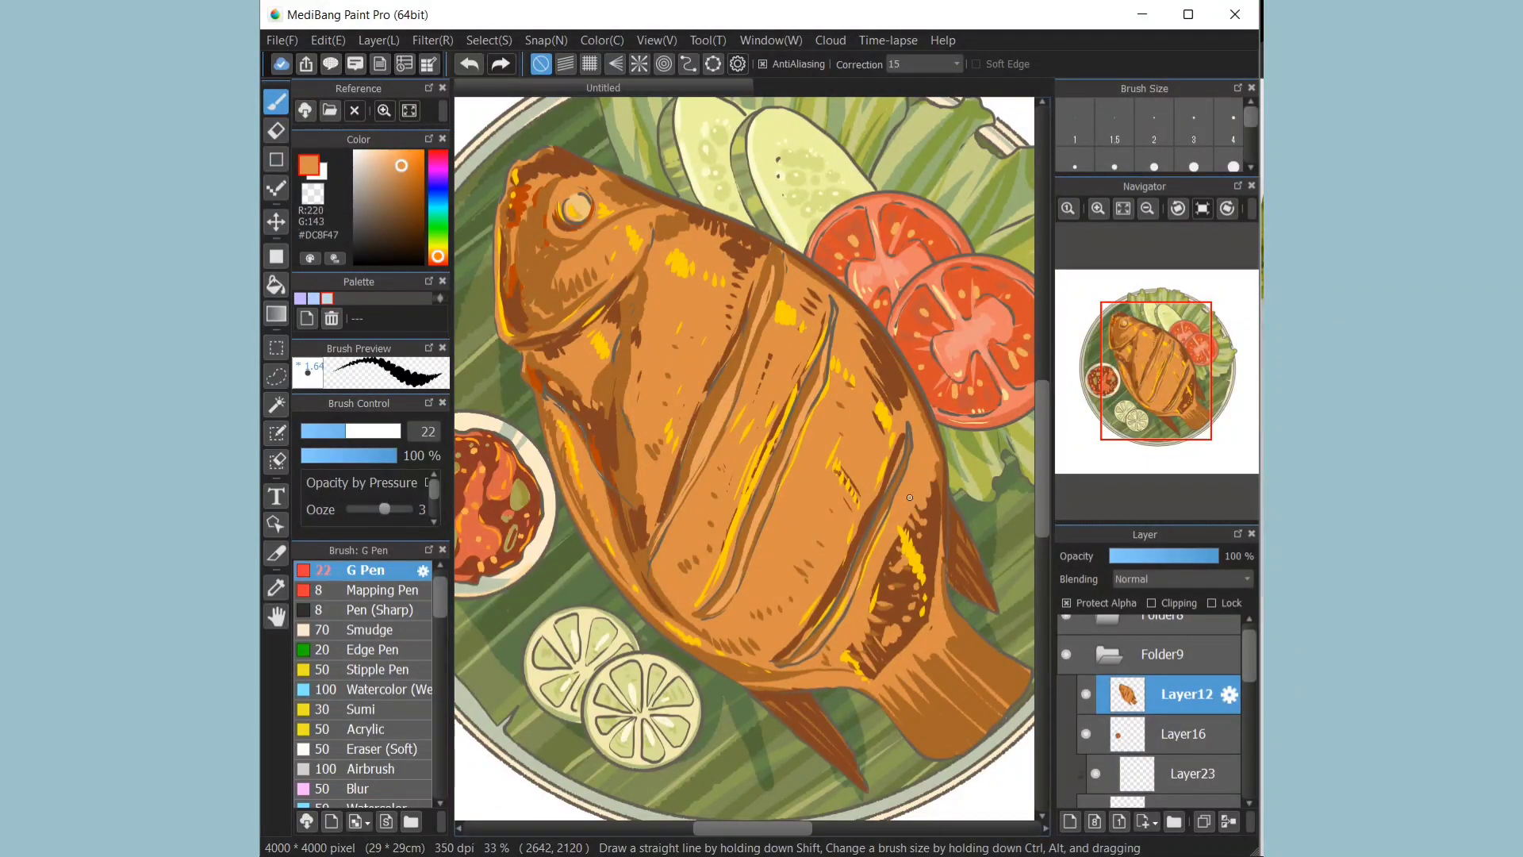
{"action": "left_click_drag", "start_coordinate": [887, 567], "coordinate": [898, 542]}
Step: Strengthen the #FFD100 highlights on the fish's cheek, behind the gill and along the side of the belly
{"action": "left_click", "coordinate": [786, 313], "text": "alt"}
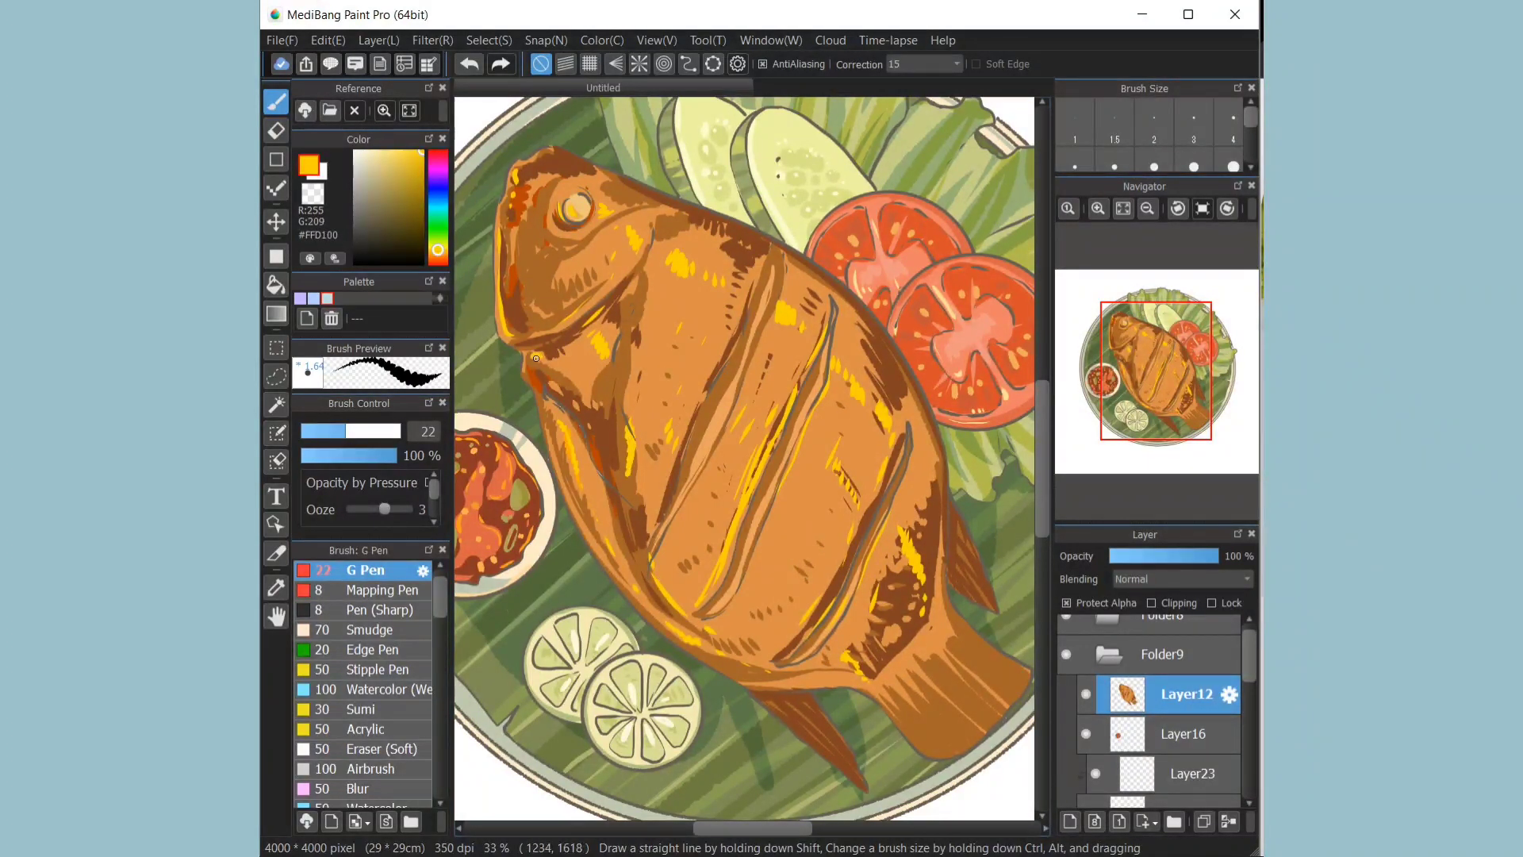
{"action": "left_click_drag", "start_coordinate": [570, 273], "coordinate": [598, 253]}
{"action": "mouse_move", "coordinate": [606, 262]}
{"action": "left_mouse_down"}
{"action": "mouse_move", "coordinate": [611, 248]}
{"action": "mouse_move", "coordinate": [560, 271]}
{"action": "left_mouse_up"}
{"action": "left_click_drag", "start_coordinate": [586, 341], "coordinate": [606, 371]}
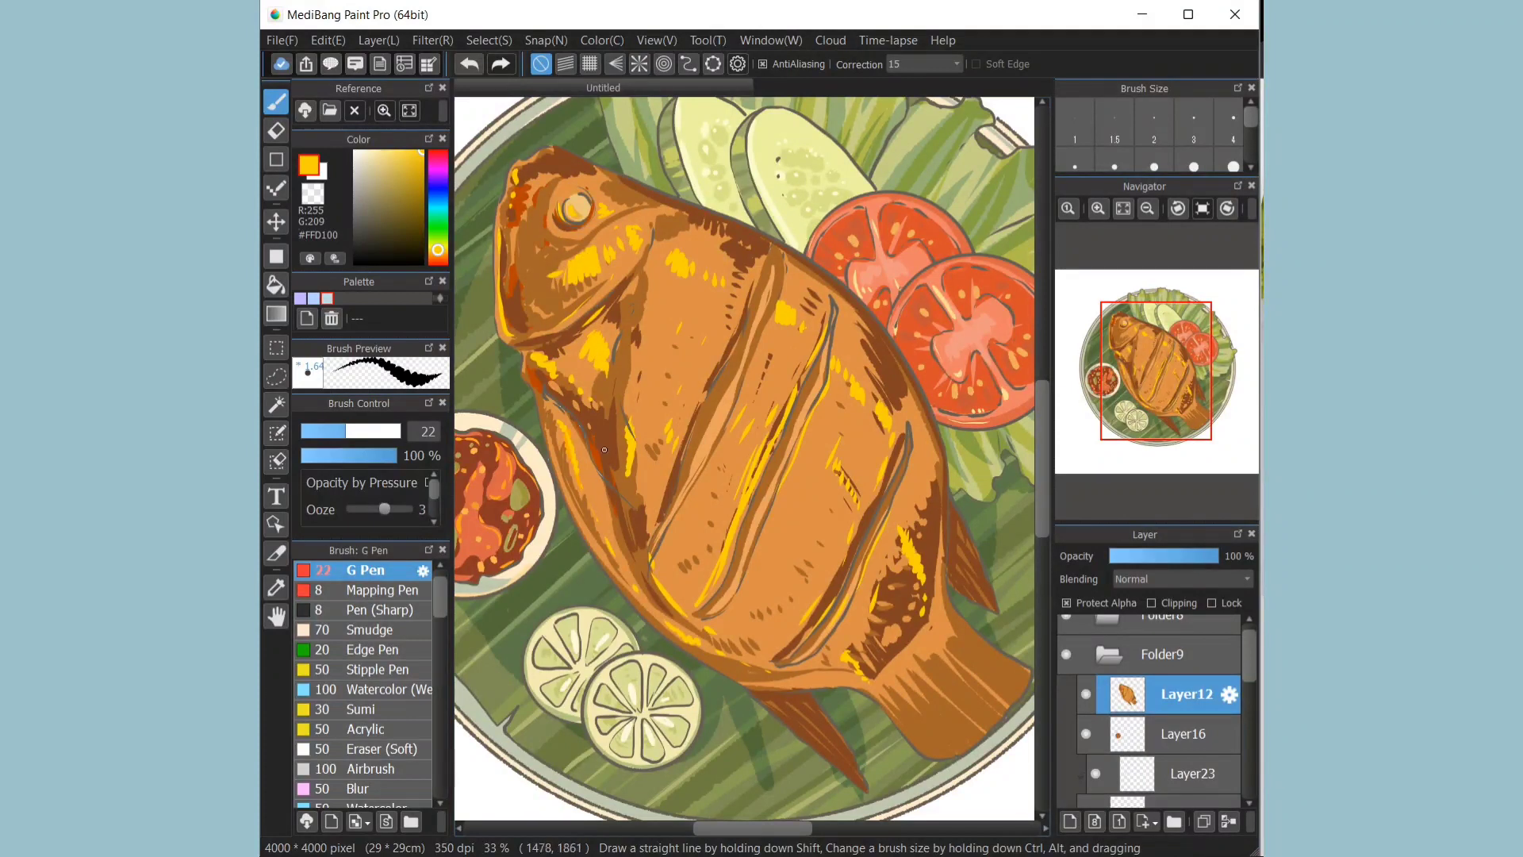
{"action": "left_click_drag", "start_coordinate": [572, 454], "coordinate": [587, 490]}
{"action": "left_click_drag", "start_coordinate": [587, 476], "coordinate": [643, 588]}
Step: Thicken the #FFD100 highlights across the upper back, beside the first cut and along the lower belly edge
{"action": "left_click_drag", "start_coordinate": [661, 254], "coordinate": [721, 293]}
{"action": "left_click_drag", "start_coordinate": [730, 287], "coordinate": [730, 303]}
{"action": "left_click_drag", "start_coordinate": [776, 315], "coordinate": [805, 359]}
{"action": "left_click_drag", "start_coordinate": [836, 371], "coordinate": [868, 411]}
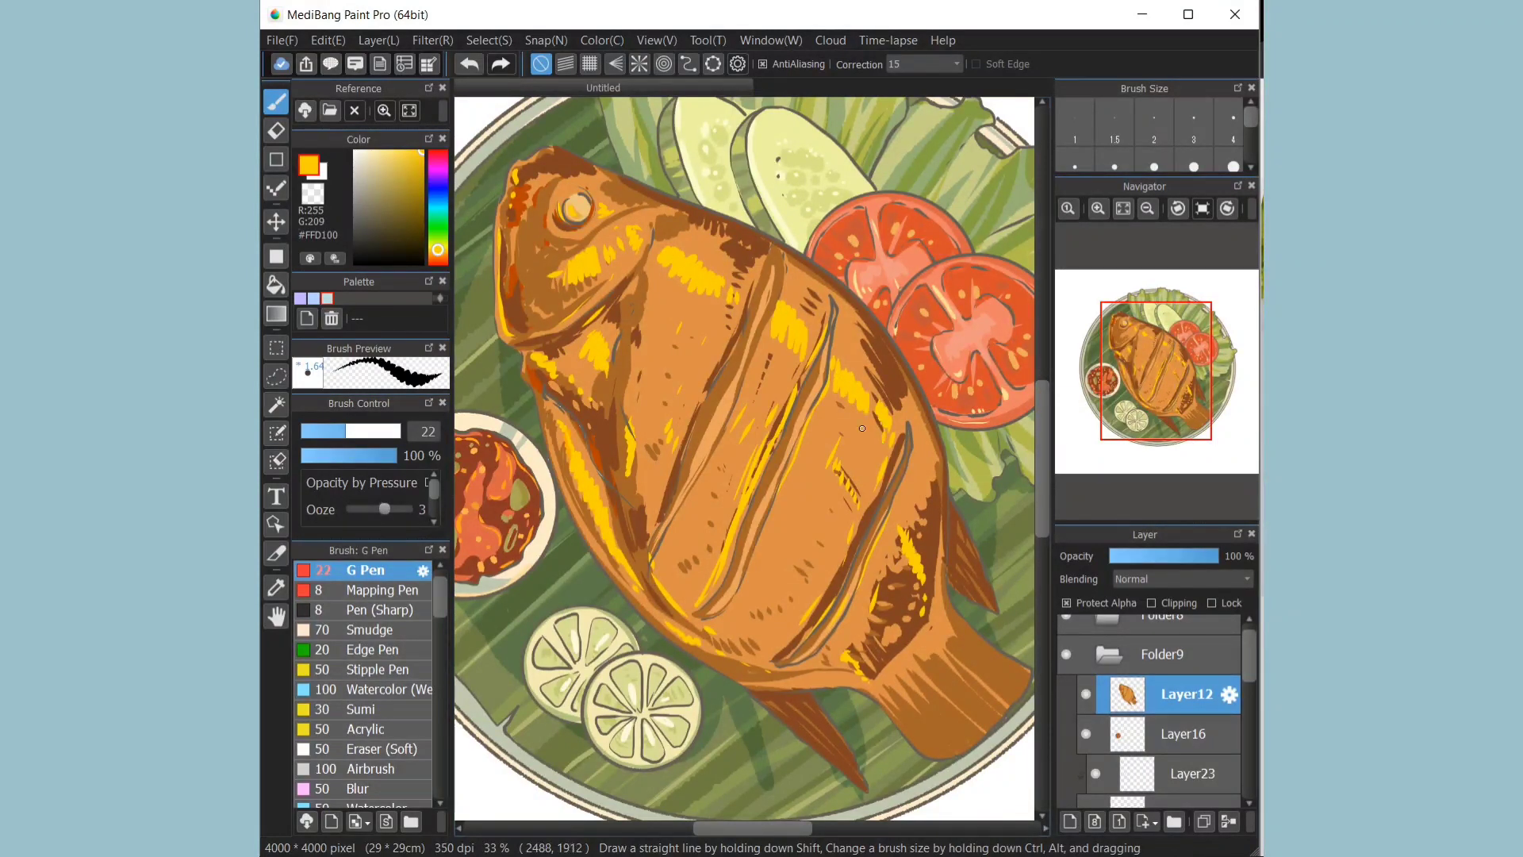
{"action": "left_click_drag", "start_coordinate": [666, 441], "coordinate": [654, 481]}
{"action": "left_click_drag", "start_coordinate": [710, 384], "coordinate": [665, 476]}
{"action": "left_click_drag", "start_coordinate": [612, 580], "coordinate": [755, 687]}
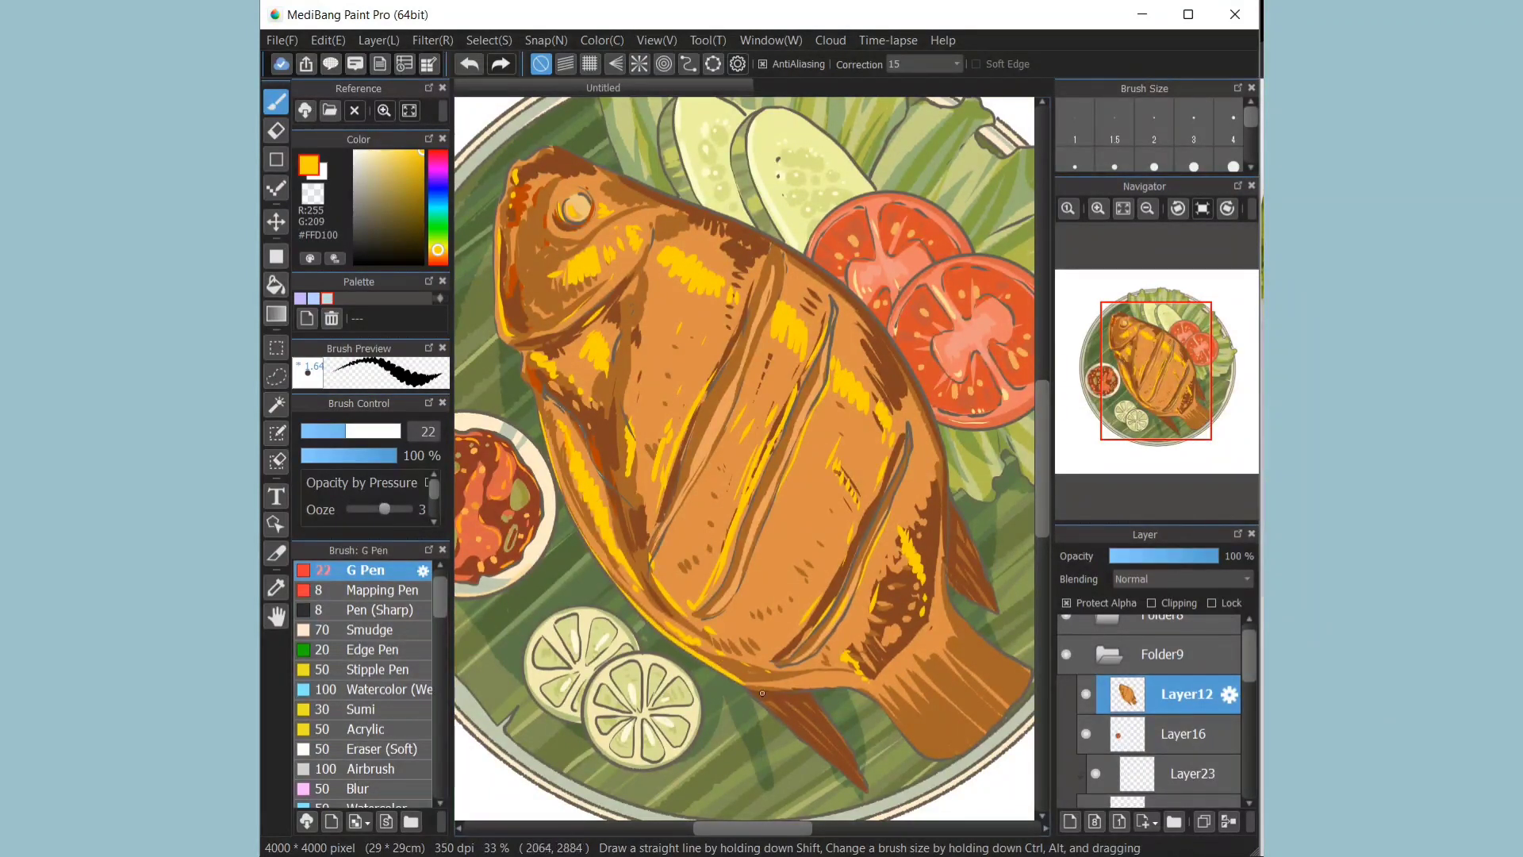
Step: Streak the tail fin from base to tip with #814421 lines
{"action": "right_click", "coordinate": [895, 615]}
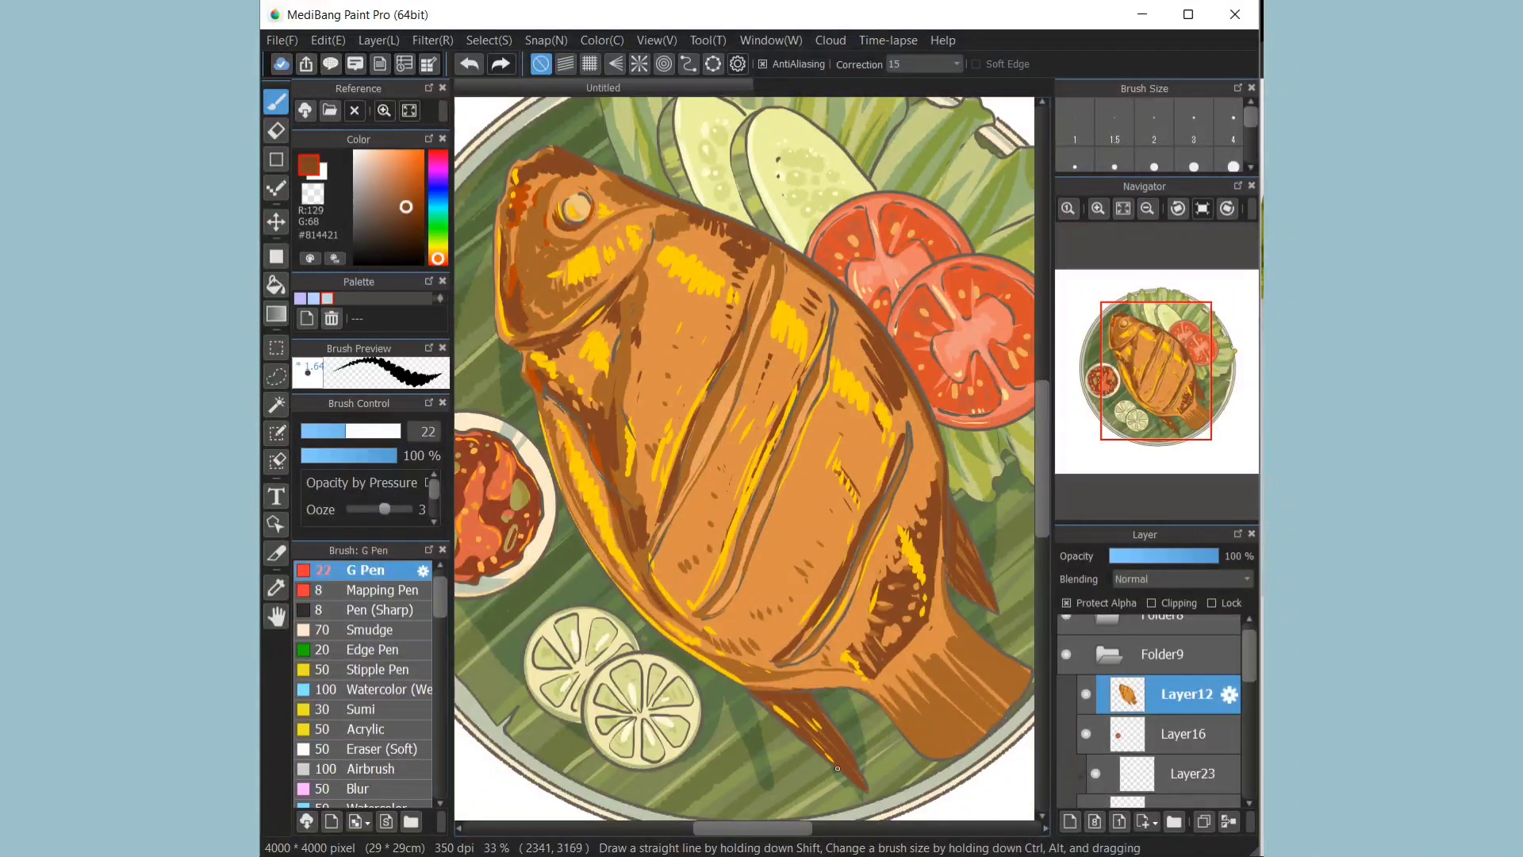
{"action": "mouse_move", "coordinate": [882, 701]}
{"action": "left_mouse_down"}
{"action": "mouse_move", "coordinate": [938, 757]}
{"action": "mouse_move", "coordinate": [960, 756]}
{"action": "left_mouse_up"}
{"action": "left_click_drag", "start_coordinate": [906, 672], "coordinate": [978, 743]}
{"action": "mouse_move", "coordinate": [920, 660]}
{"action": "left_mouse_down"}
{"action": "mouse_move", "coordinate": [996, 726]}
{"action": "mouse_move", "coordinate": [1012, 712]}
{"action": "left_mouse_up"}
{"action": "left_click_drag", "start_coordinate": [947, 624], "coordinate": [1022, 695]}
{"action": "left_click_drag", "start_coordinate": [954, 613], "coordinate": [1029, 676]}
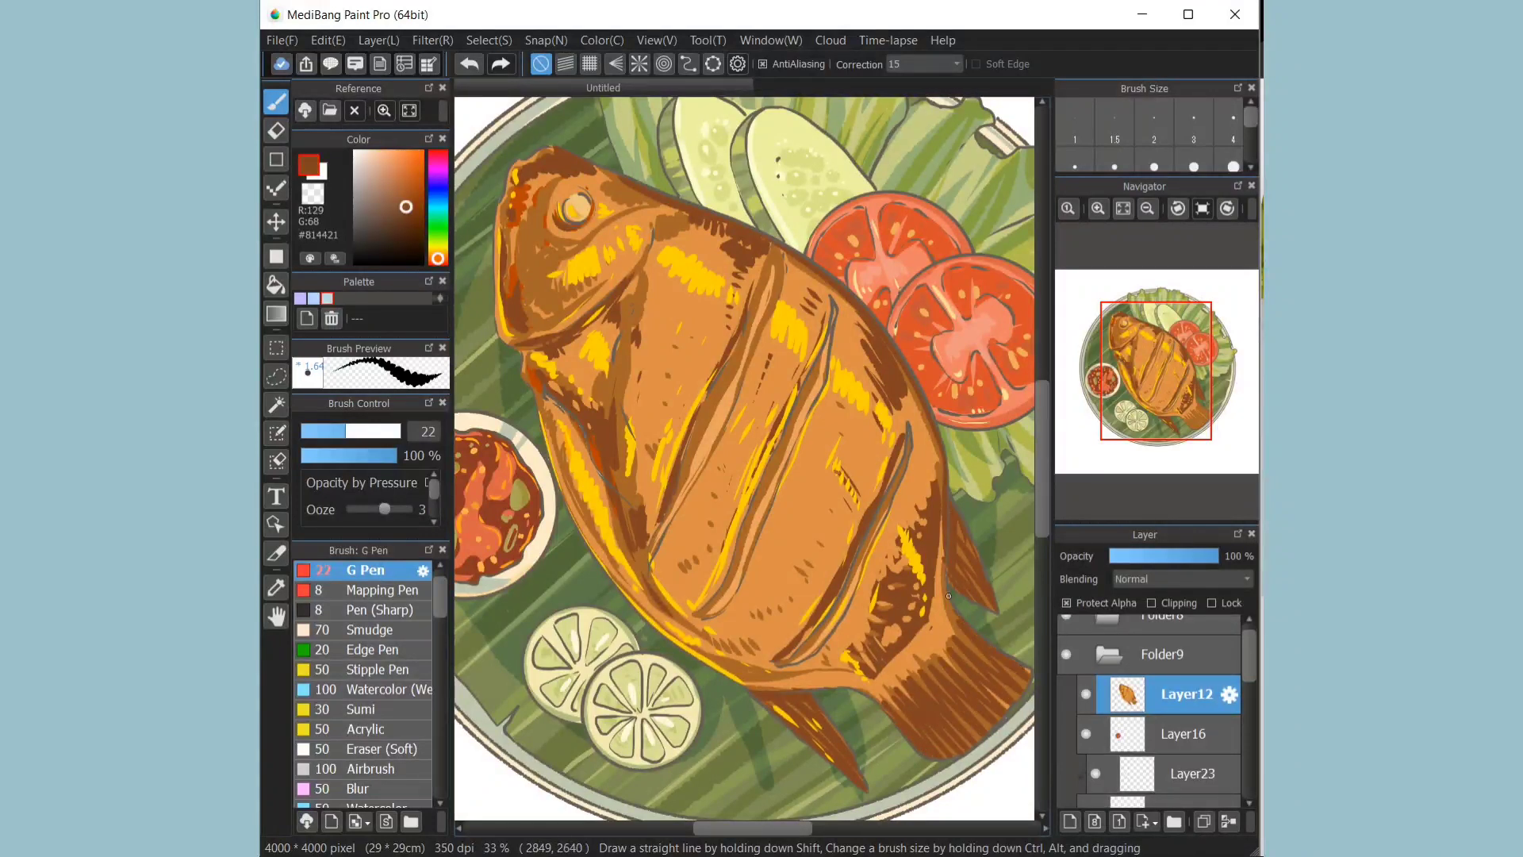
Step: Rework the dark patch in front of the tail fin with strokes of the fish's sampled body colour
{"action": "left_click_drag", "start_coordinate": [856, 638], "coordinate": [871, 667]}
{"action": "right_click", "coordinate": [861, 637]}
{"action": "mouse_move", "coordinate": [860, 637]}
{"action": "left_mouse_down"}
{"action": "mouse_move", "coordinate": [879, 669]}
{"action": "mouse_move", "coordinate": [897, 663]}
{"action": "left_mouse_up"}
{"action": "left_click_drag", "start_coordinate": [889, 609], "coordinate": [910, 642]}
{"action": "left_click_drag", "start_coordinate": [906, 596], "coordinate": [926, 629]}
{"action": "left_click_drag", "start_coordinate": [918, 528], "coordinate": [929, 589]}
{"action": "left_click_drag", "start_coordinate": [924, 504], "coordinate": [933, 563]}
Step: Shade the lower and rear edges of the area in front of the tail fin with sampled brown
{"action": "right_click", "coordinate": [788, 670]}
{"action": "left_click_drag", "start_coordinate": [798, 667], "coordinate": [849, 677]}
{"action": "mouse_move", "coordinate": [856, 675]}
{"action": "left_mouse_down"}
{"action": "mouse_move", "coordinate": [905, 664]}
{"action": "mouse_move", "coordinate": [887, 658]}
{"action": "left_mouse_up"}
{"action": "left_click_drag", "start_coordinate": [871, 665], "coordinate": [942, 586]}
{"action": "left_click_drag", "start_coordinate": [924, 646], "coordinate": [945, 560]}
{"action": "left_click_drag", "start_coordinate": [897, 665], "coordinate": [917, 658]}
Step: Touch up the centre of the area before the tail fin, undoing the first stroke and repainting with a resampled colour
{"action": "right_click", "coordinate": [911, 553]}
{"action": "mouse_move", "coordinate": [879, 568]}
{"action": "left_mouse_down"}
{"action": "mouse_move", "coordinate": [907, 606]}
{"action": "mouse_move", "coordinate": [916, 592]}
{"action": "mouse_move", "coordinate": [880, 597]}
{"action": "mouse_move", "coordinate": [889, 617]}
{"action": "left_mouse_up"}
{"action": "key", "text": "ctrl+z"}
{"action": "right_click", "coordinate": [883, 553]}
{"action": "left_click_drag", "start_coordinate": [906, 569], "coordinate": [912, 590]}
Step: Add #FFD100 highlight streaks along the tail fin
{"action": "right_click", "coordinate": [880, 517]}
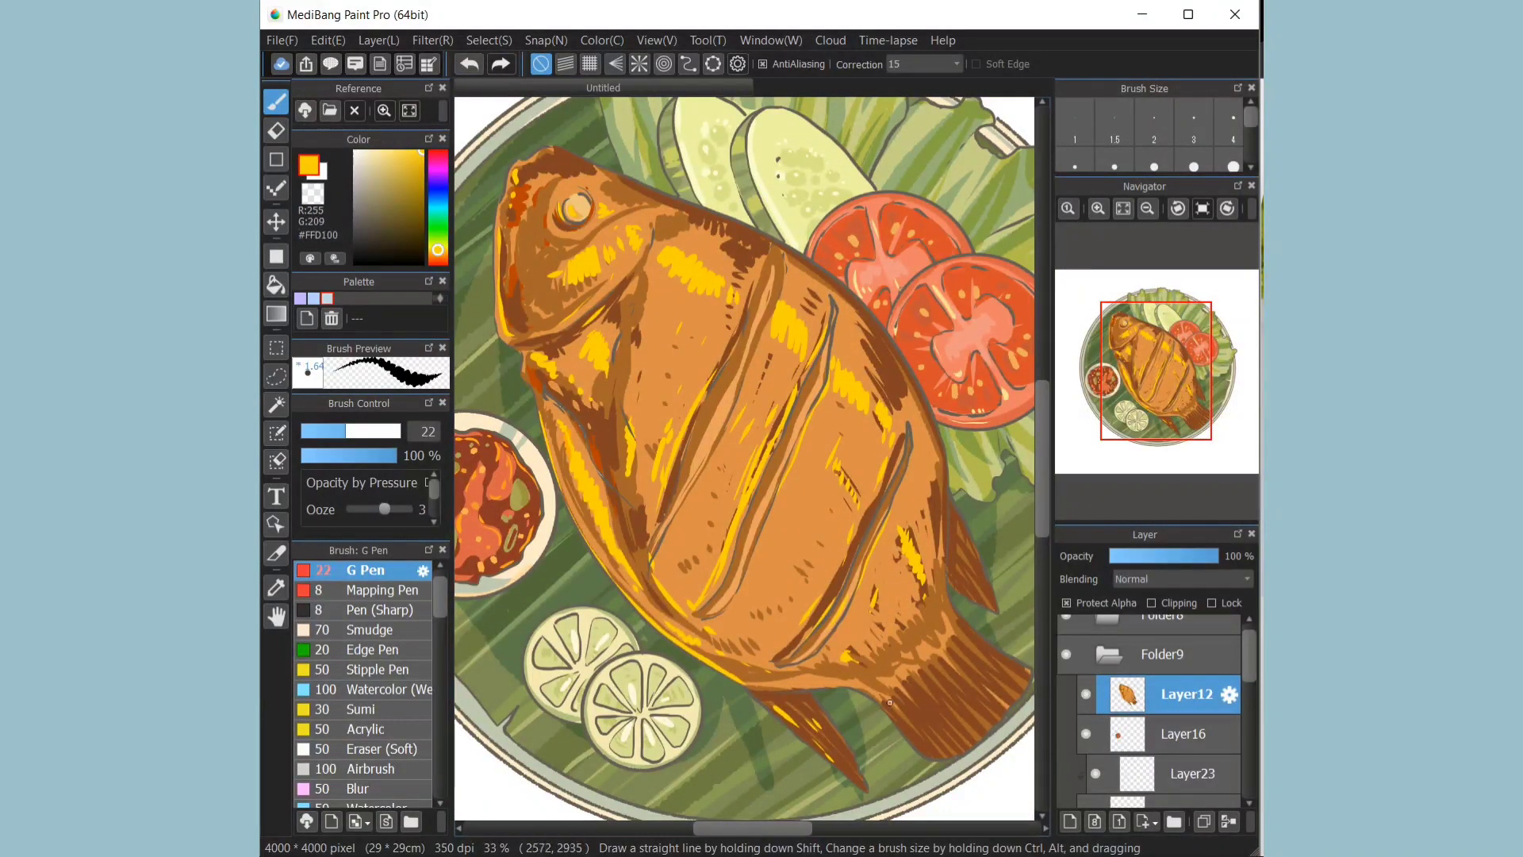
{"action": "mouse_move", "coordinate": [934, 743]}
{"action": "left_mouse_down"}
{"action": "mouse_move", "coordinate": [920, 714]}
{"action": "mouse_move", "coordinate": [945, 671]}
{"action": "left_mouse_up"}
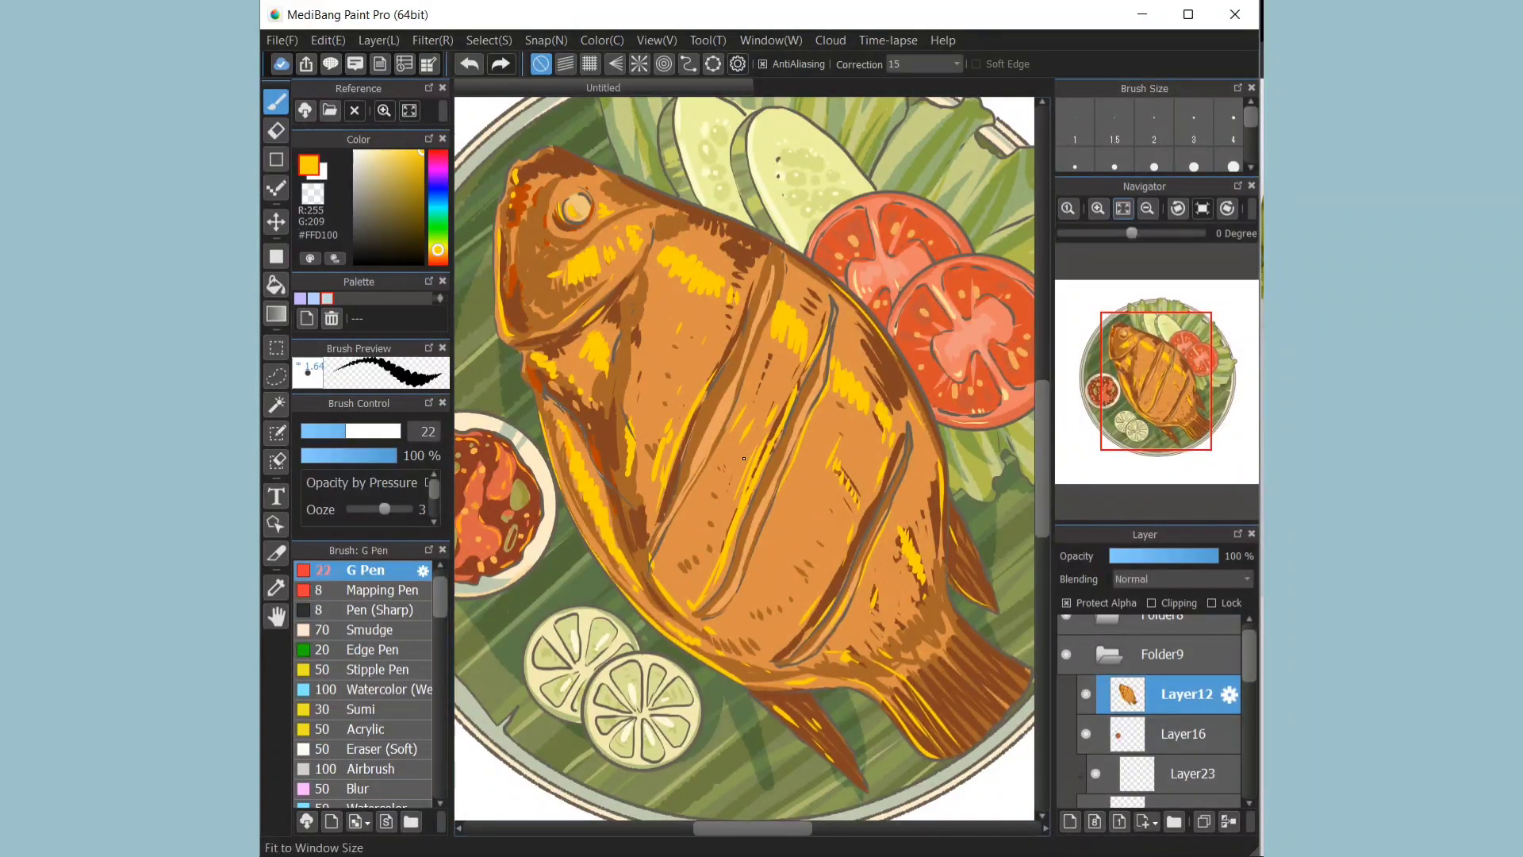
{"action": "left_click", "coordinate": [1124, 208]}
{"action": "scroll", "coordinate": [737, 333], "scroll_direction": "up", "scroll_amount": 3}
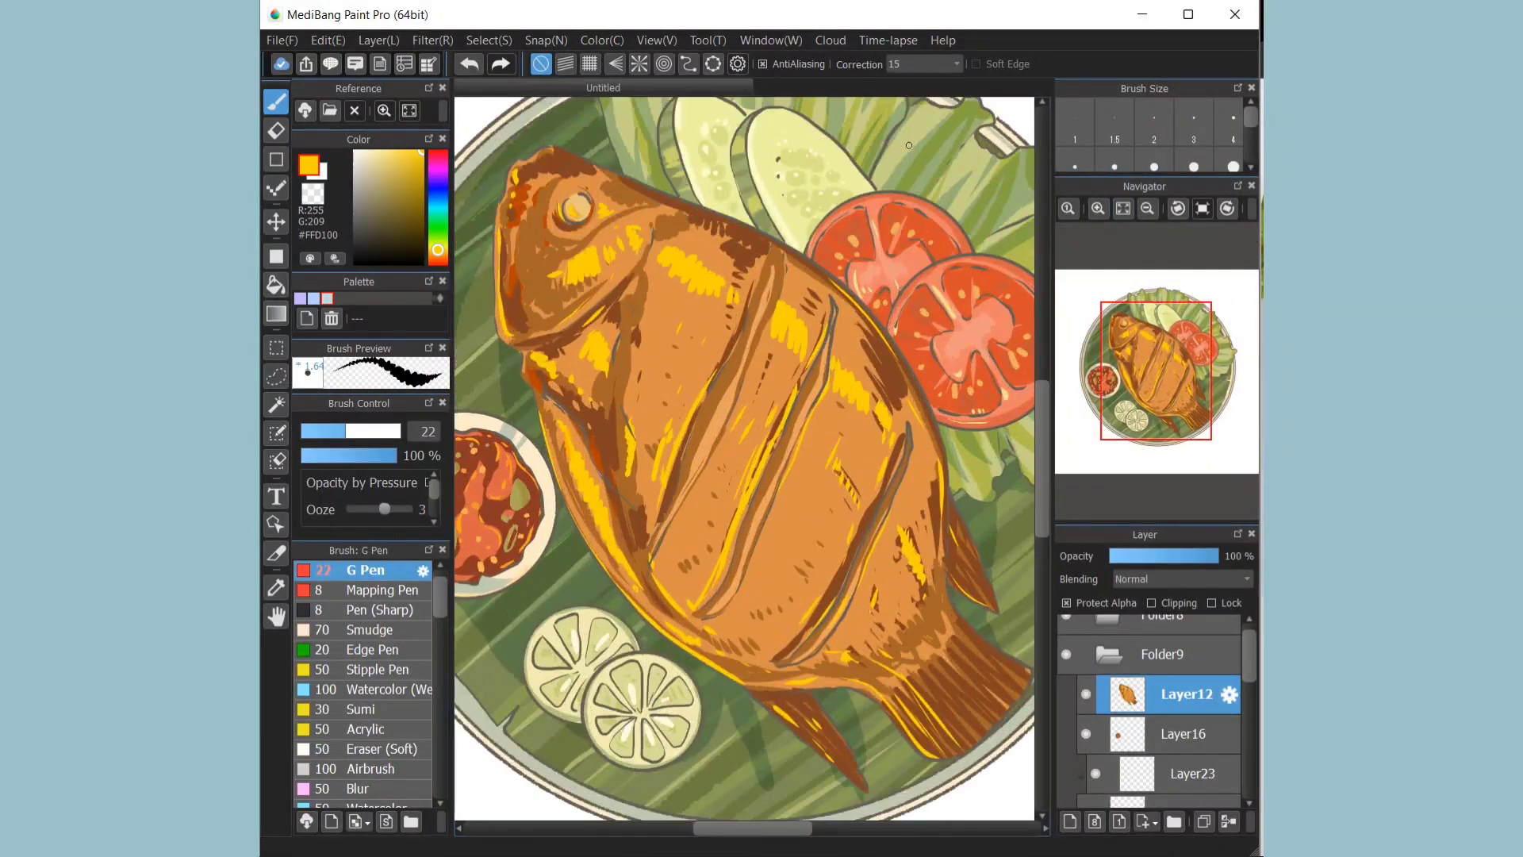
Step: Paint a small #8A5436 brown patch on the fish's upper rear edge, using a colour sampled from the dark back patch
{"action": "right_click", "coordinate": [750, 258]}
{"action": "left_click_drag", "start_coordinate": [886, 373], "coordinate": [893, 357]}
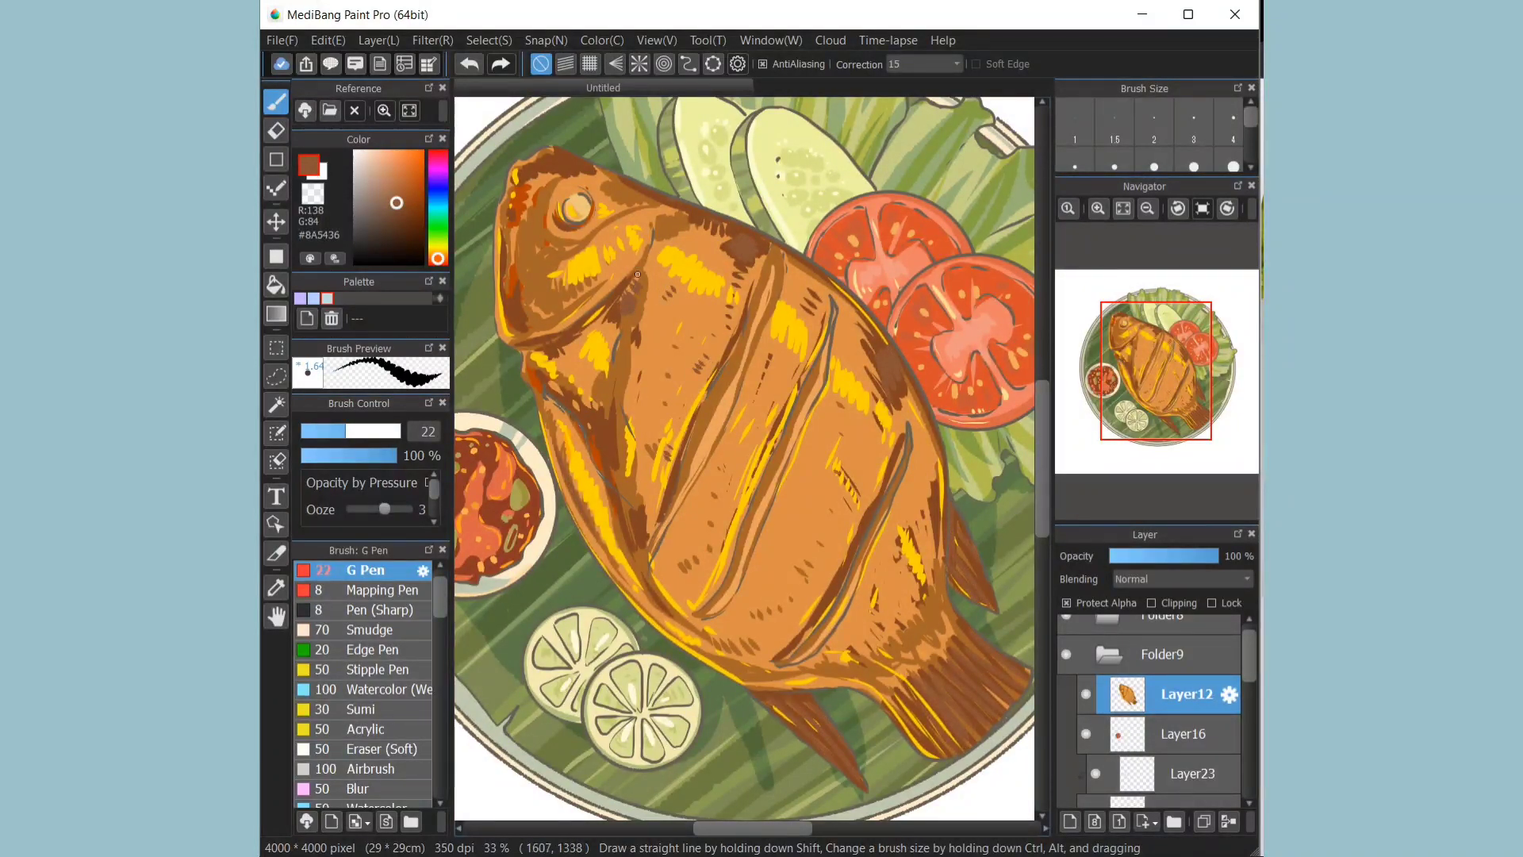
{"action": "scroll", "coordinate": [560, 234], "scroll_direction": "down", "scroll_amount": 2}
{"action": "scroll", "coordinate": [584, 236], "scroll_direction": "up", "scroll_amount": 1}
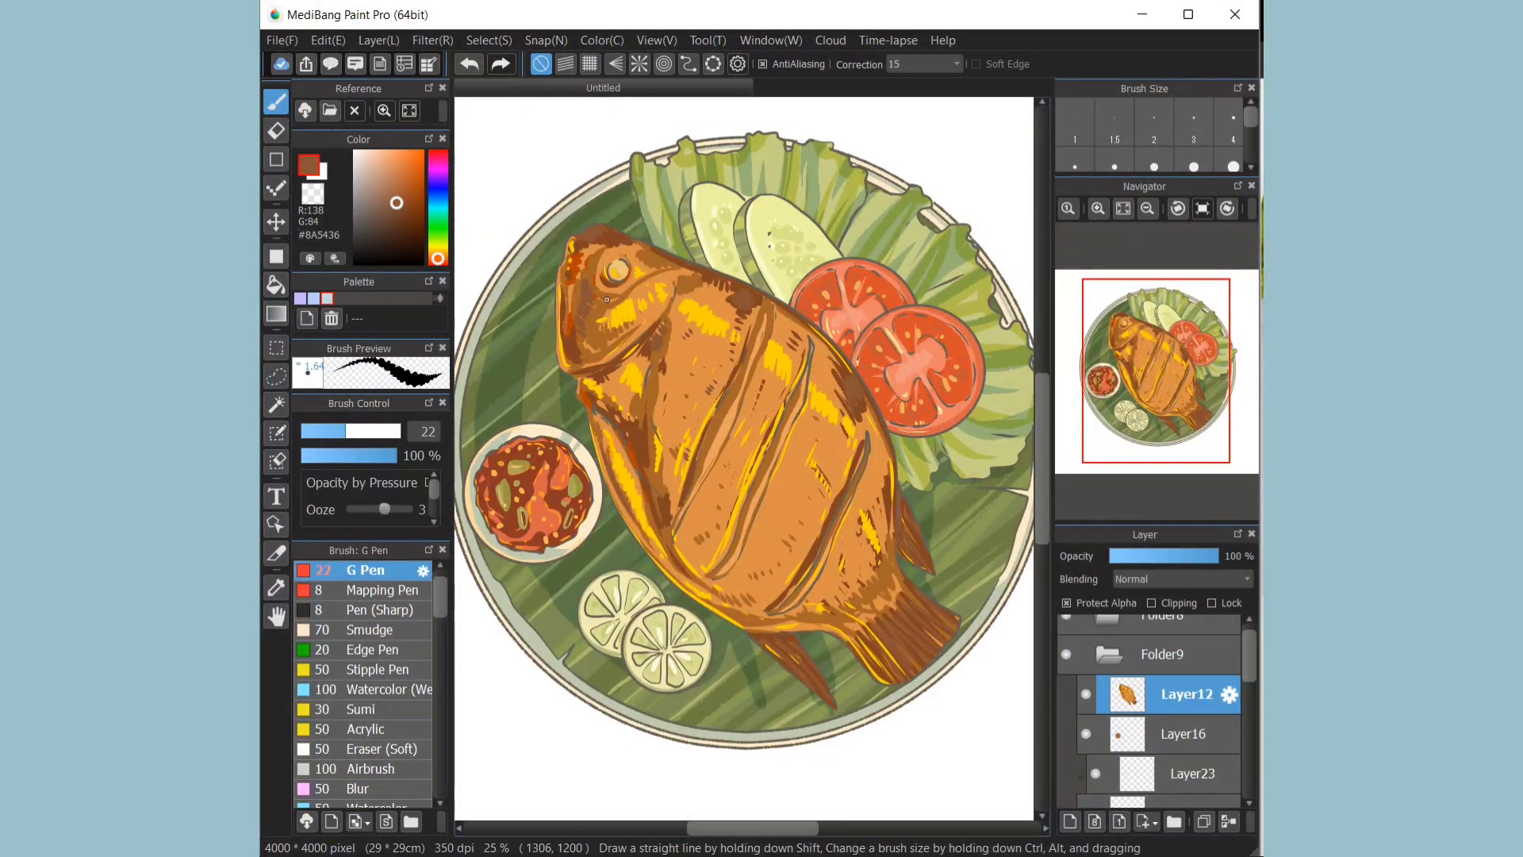
Step: Merge the line-art layers Layer2 and Layer1 in Folder8 down into Layer7
{"action": "scroll", "coordinate": [1174, 674], "scroll_direction": "up", "scroll_amount": 1}
{"action": "left_click", "coordinate": [1108, 635]}
{"action": "left_click", "coordinate": [1182, 675]}
{"action": "left_click", "coordinate": [1229, 822]}
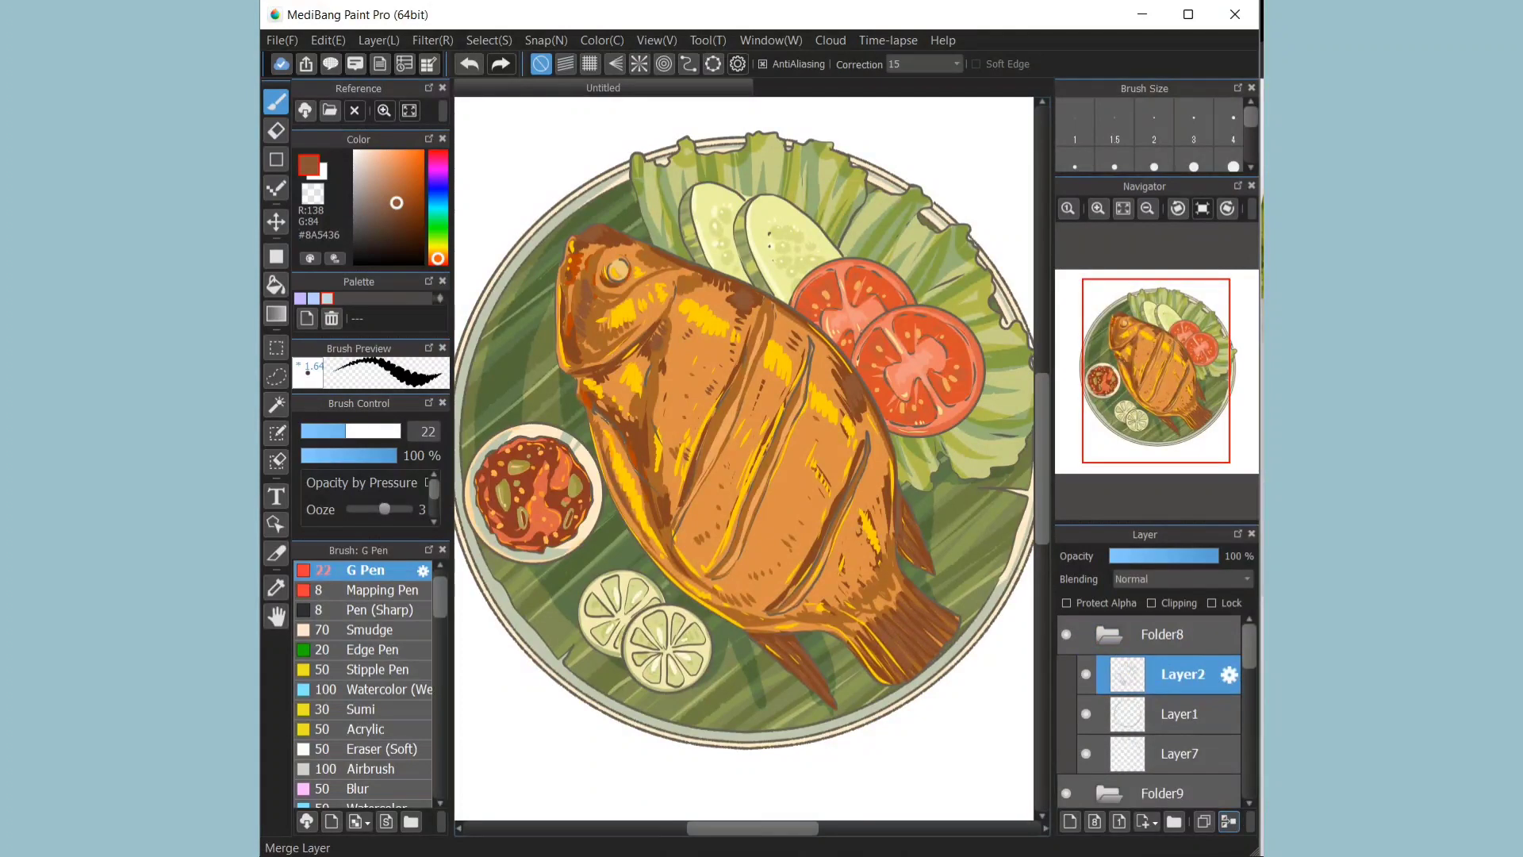
{"action": "left_click", "coordinate": [1229, 822]}
{"action": "left_click", "coordinate": [1229, 822]}
Step: Protect the alpha of the merged line-art layer and recolour its lines with a filled #582A28 rectangle over the whole drawing
{"action": "left_click", "coordinate": [1067, 603]}
{"action": "left_click", "coordinate": [421, 218]}
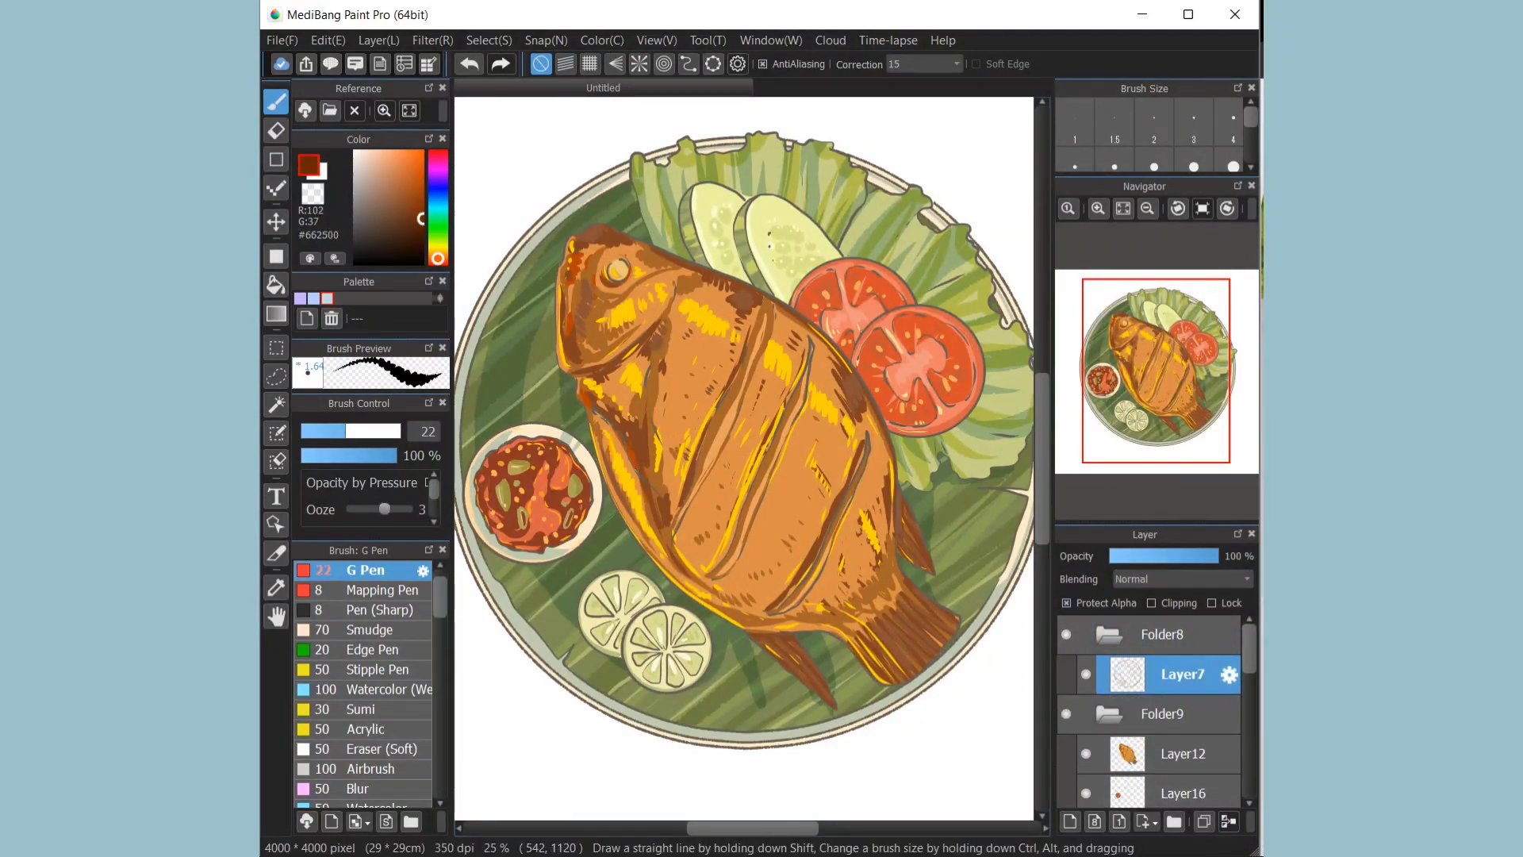
{"action": "left_click", "coordinate": [276, 256]}
{"action": "left_click", "coordinate": [1148, 209]}
{"action": "left_click", "coordinate": [438, 262]}
{"action": "left_click", "coordinate": [392, 225]}
{"action": "left_click_drag", "start_coordinate": [508, 192], "coordinate": [991, 666]}
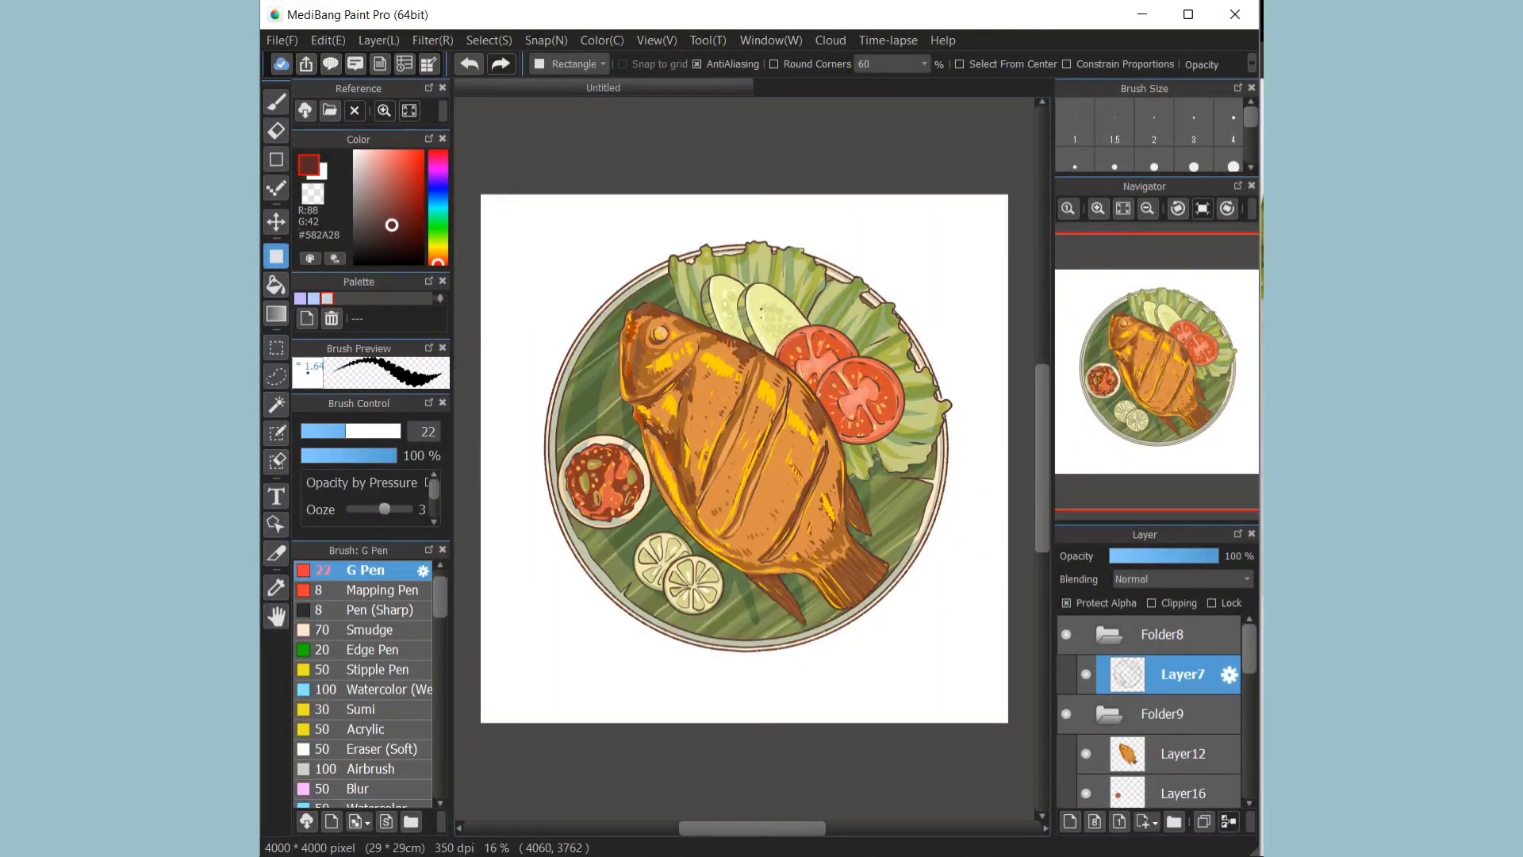
Step: Add a new clipped layer above the fish layer, Layer12, and set its blending to Multiply
{"action": "scroll", "coordinate": [1175, 706], "scroll_direction": "down", "scroll_amount": 1}
{"action": "left_click", "coordinate": [1182, 689]}
{"action": "left_click", "coordinate": [1070, 822]}
{"action": "left_click", "coordinate": [1152, 603]}
{"action": "left_click", "coordinate": [1182, 579]}
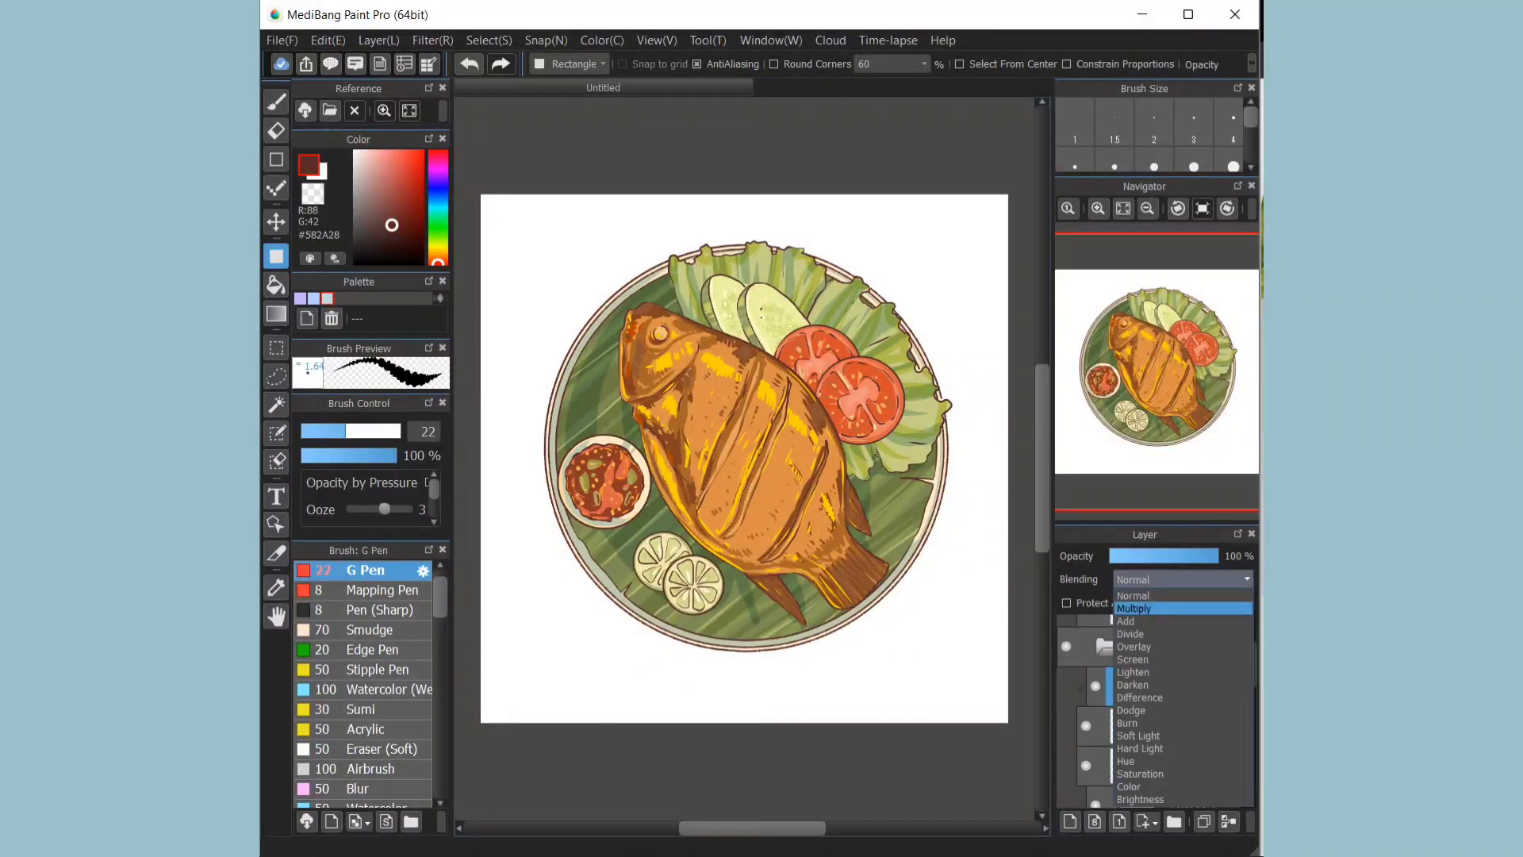
{"action": "left_click", "coordinate": [1143, 609]}
Step: Draw #C0DBE0 shadow strokes with the G Pen at size 26 along the fish's head and back
{"action": "left_click", "coordinate": [327, 298]}
{"action": "left_click", "coordinate": [1098, 208]}
{"action": "left_click", "coordinate": [384, 431]}
{"action": "left_click", "coordinate": [276, 101]}
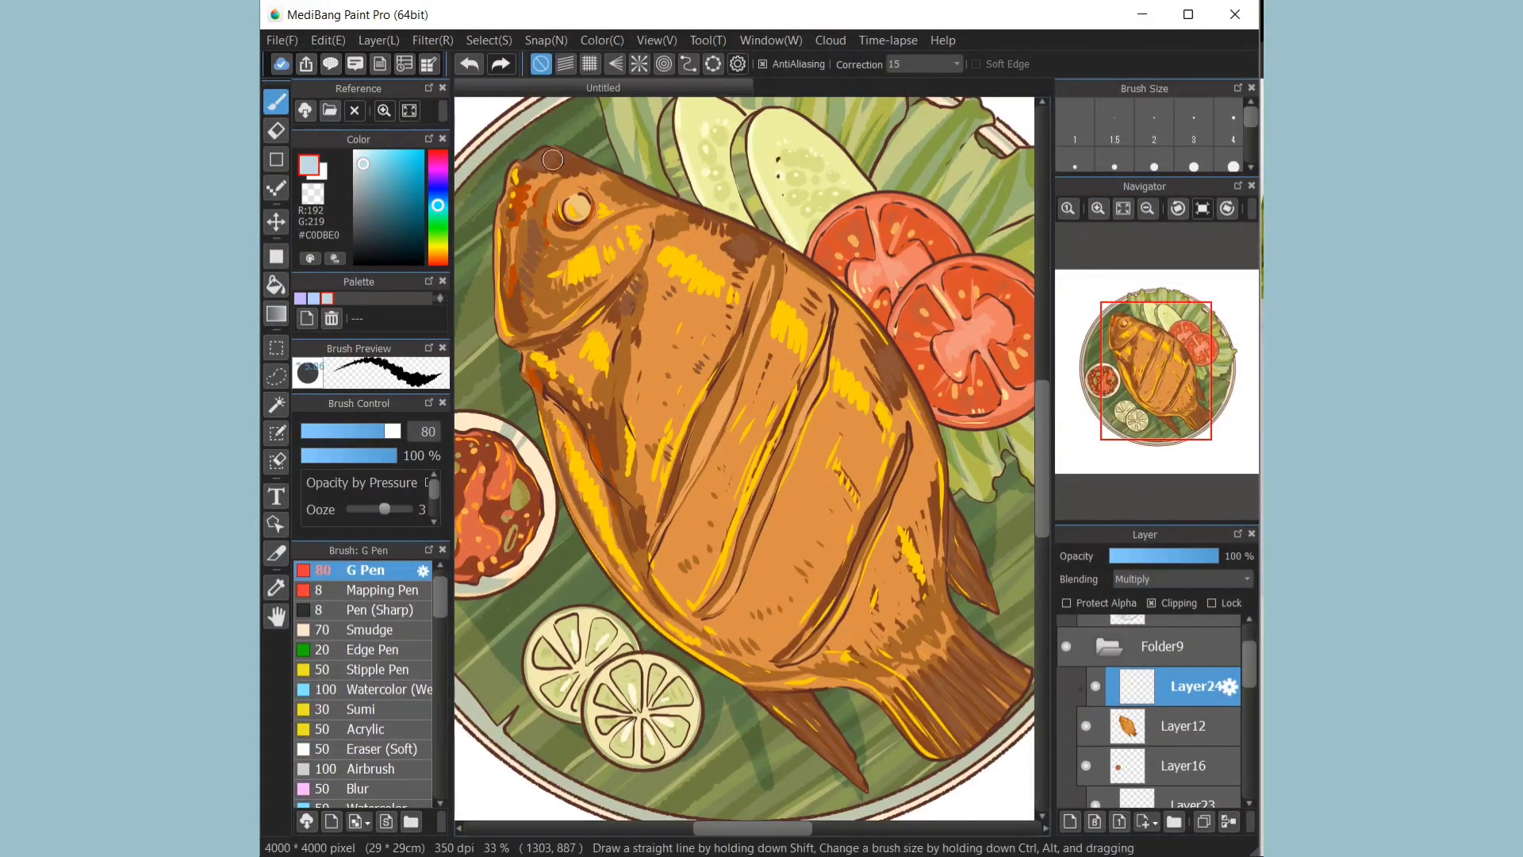
{"action": "left_click", "coordinate": [353, 431]}
{"action": "mouse_move", "coordinate": [542, 149]}
{"action": "left_mouse_down"}
{"action": "mouse_move", "coordinate": [661, 227]}
{"action": "mouse_move", "coordinate": [567, 331]}
{"action": "left_mouse_up"}
{"action": "mouse_move", "coordinate": [646, 269]}
{"action": "left_mouse_down"}
{"action": "mouse_move", "coordinate": [759, 261]}
{"action": "mouse_move", "coordinate": [867, 356]}
{"action": "mouse_move", "coordinate": [920, 431]}
{"action": "mouse_move", "coordinate": [942, 631]}
{"action": "mouse_move", "coordinate": [869, 695]}
{"action": "left_mouse_up"}
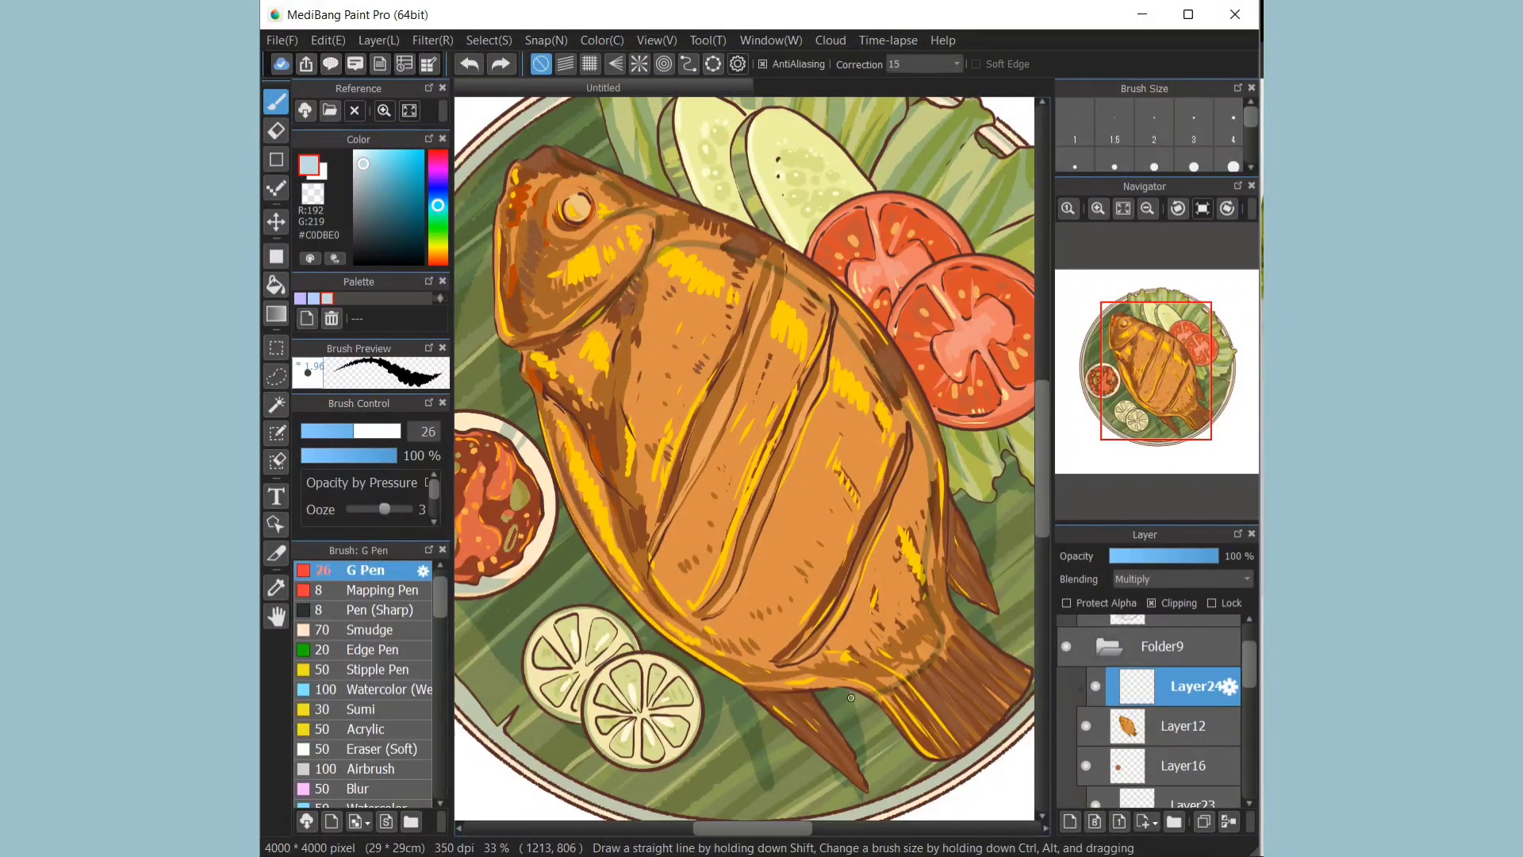
Step: Set the bucket fill's reference to Layer and try filling the shadow area on the fish's upper back
{"action": "left_click", "coordinate": [276, 284]}
{"action": "left_click", "coordinate": [619, 64]}
{"action": "left_click", "coordinate": [619, 80]}
{"action": "left_click", "coordinate": [775, 257]}
{"action": "left_click", "coordinate": [619, 64]}
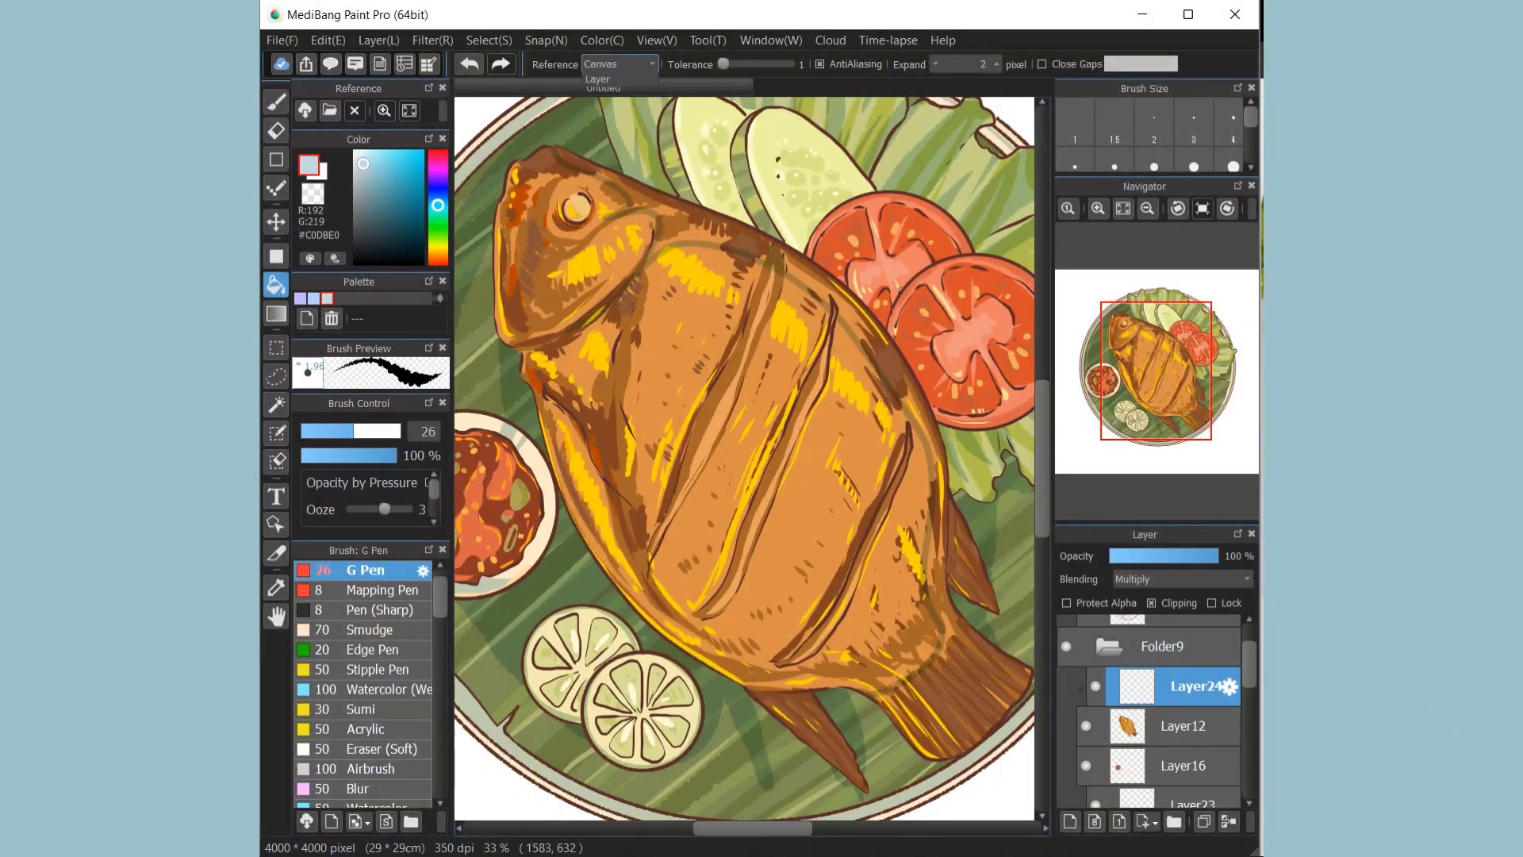
{"action": "left_click", "coordinate": [611, 77]}
{"action": "left_click", "coordinate": [775, 257]}
{"action": "left_click", "coordinate": [469, 64]}
{"action": "left_click", "coordinate": [501, 64]}
Step: Outline a continuous shadow band from behind the fish's head to the tail and fill it with #C0DBE0
{"action": "key", "text": "b"}
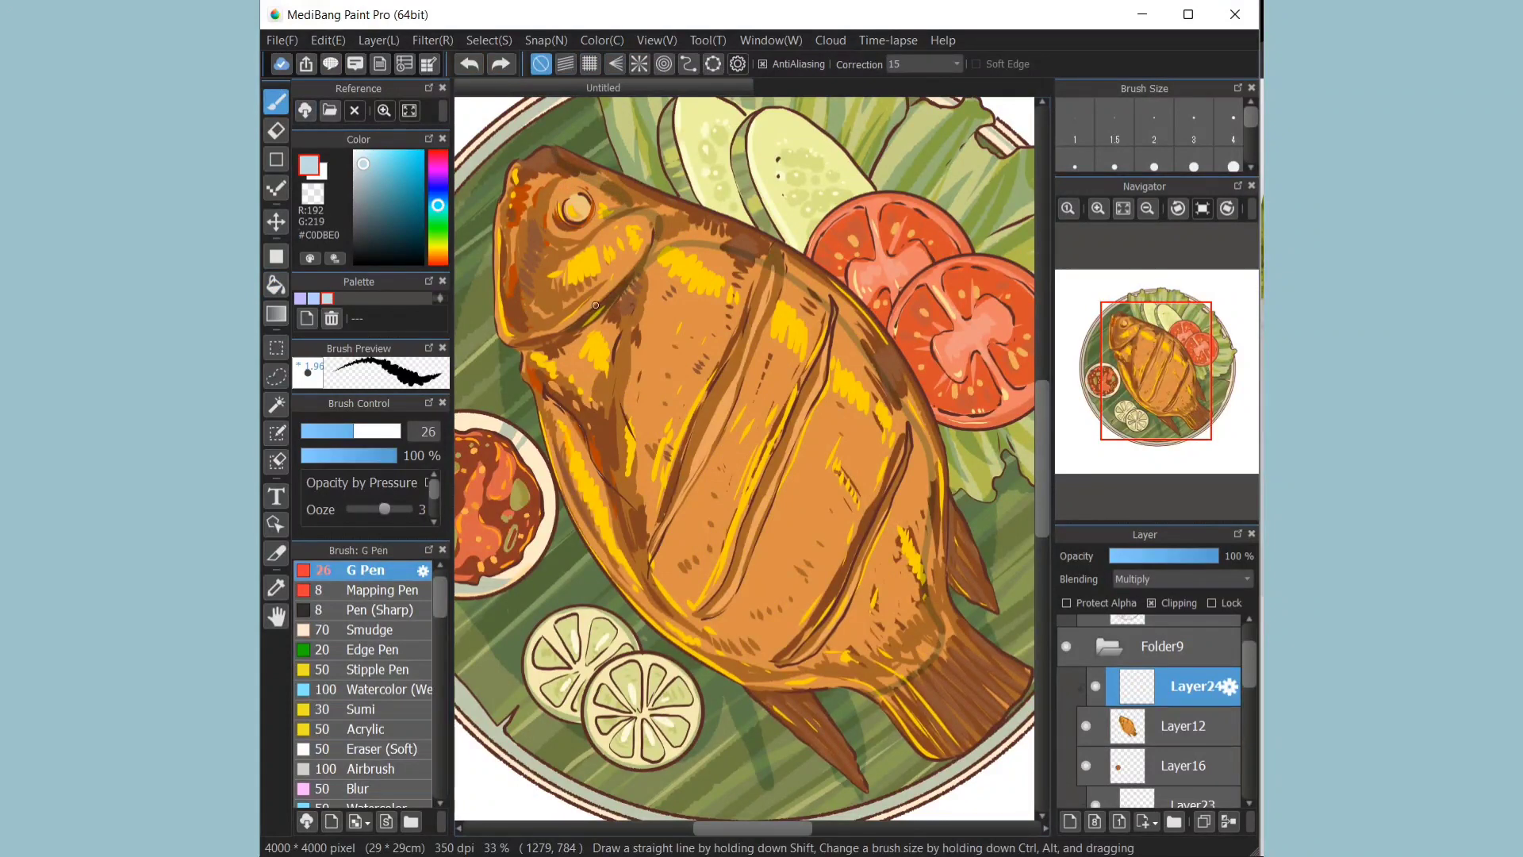
{"action": "mouse_move", "coordinate": [596, 305]}
{"action": "left_mouse_down"}
{"action": "mouse_move", "coordinate": [730, 257]}
{"action": "mouse_move", "coordinate": [654, 260]}
{"action": "mouse_move", "coordinate": [795, 292]}
{"action": "mouse_move", "coordinate": [831, 320]}
{"action": "mouse_move", "coordinate": [937, 506]}
{"action": "mouse_move", "coordinate": [908, 674]}
{"action": "left_mouse_up"}
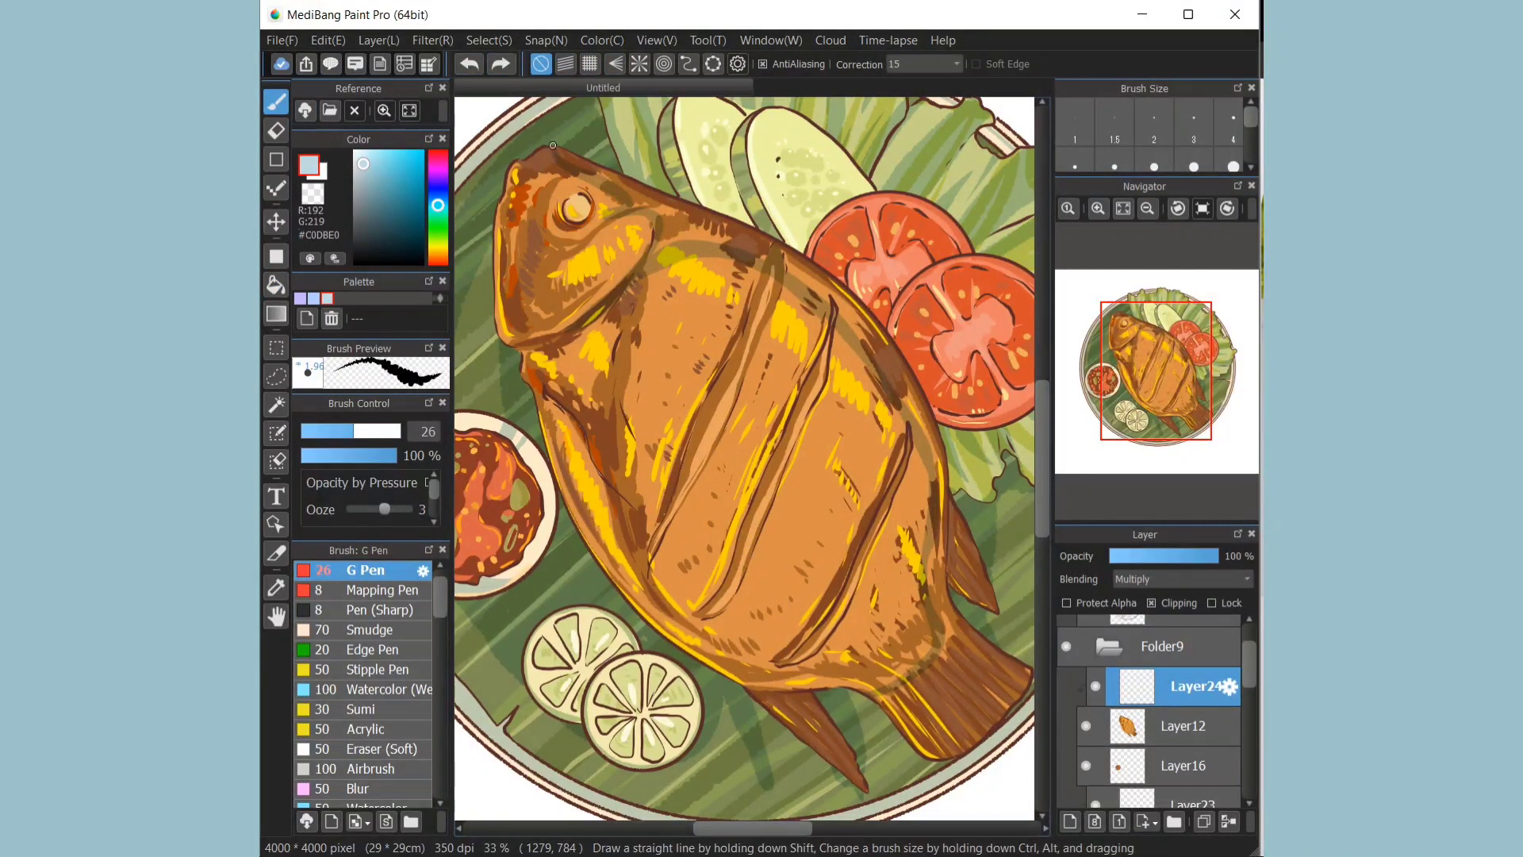
{"action": "left_click", "coordinate": [276, 285]}
{"action": "left_click", "coordinate": [803, 269]}
Step: Trim the inner edge of the fish's back shadow with the eraser at size 80
{"action": "left_click", "coordinate": [276, 131]}
{"action": "left_click", "coordinate": [385, 431]}
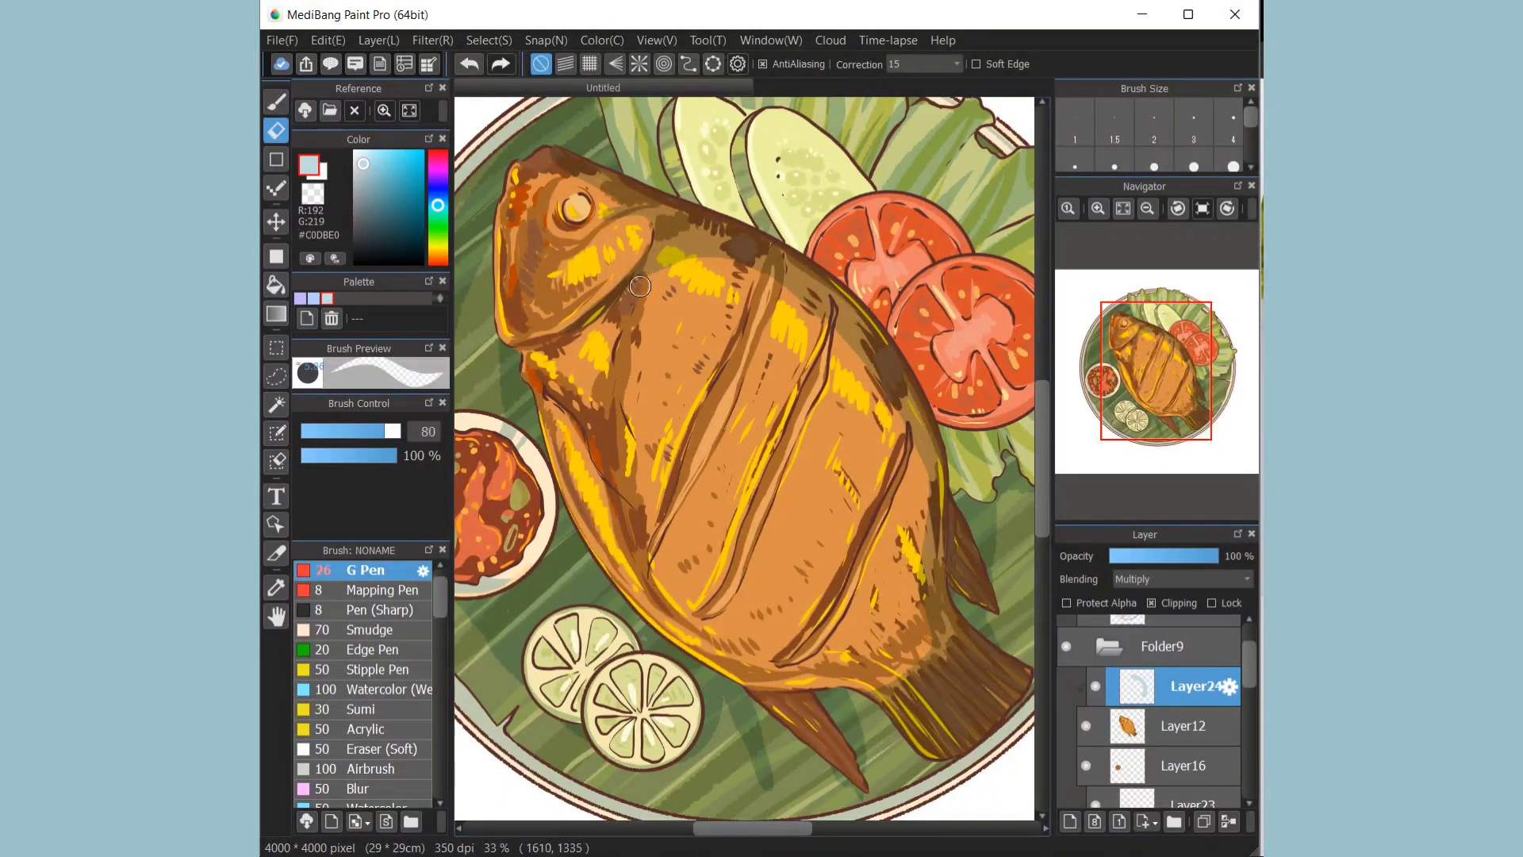
{"action": "mouse_move", "coordinate": [641, 285]}
{"action": "left_mouse_down"}
{"action": "mouse_move", "coordinate": [758, 265]}
{"action": "mouse_move", "coordinate": [892, 401]}
{"action": "mouse_move", "coordinate": [912, 520]}
{"action": "left_mouse_up"}
Step: Brush #C0DBE0 shadows onto the fish's lower fin, body slashes, head, belly and tail base
{"action": "left_click", "coordinate": [276, 101]}
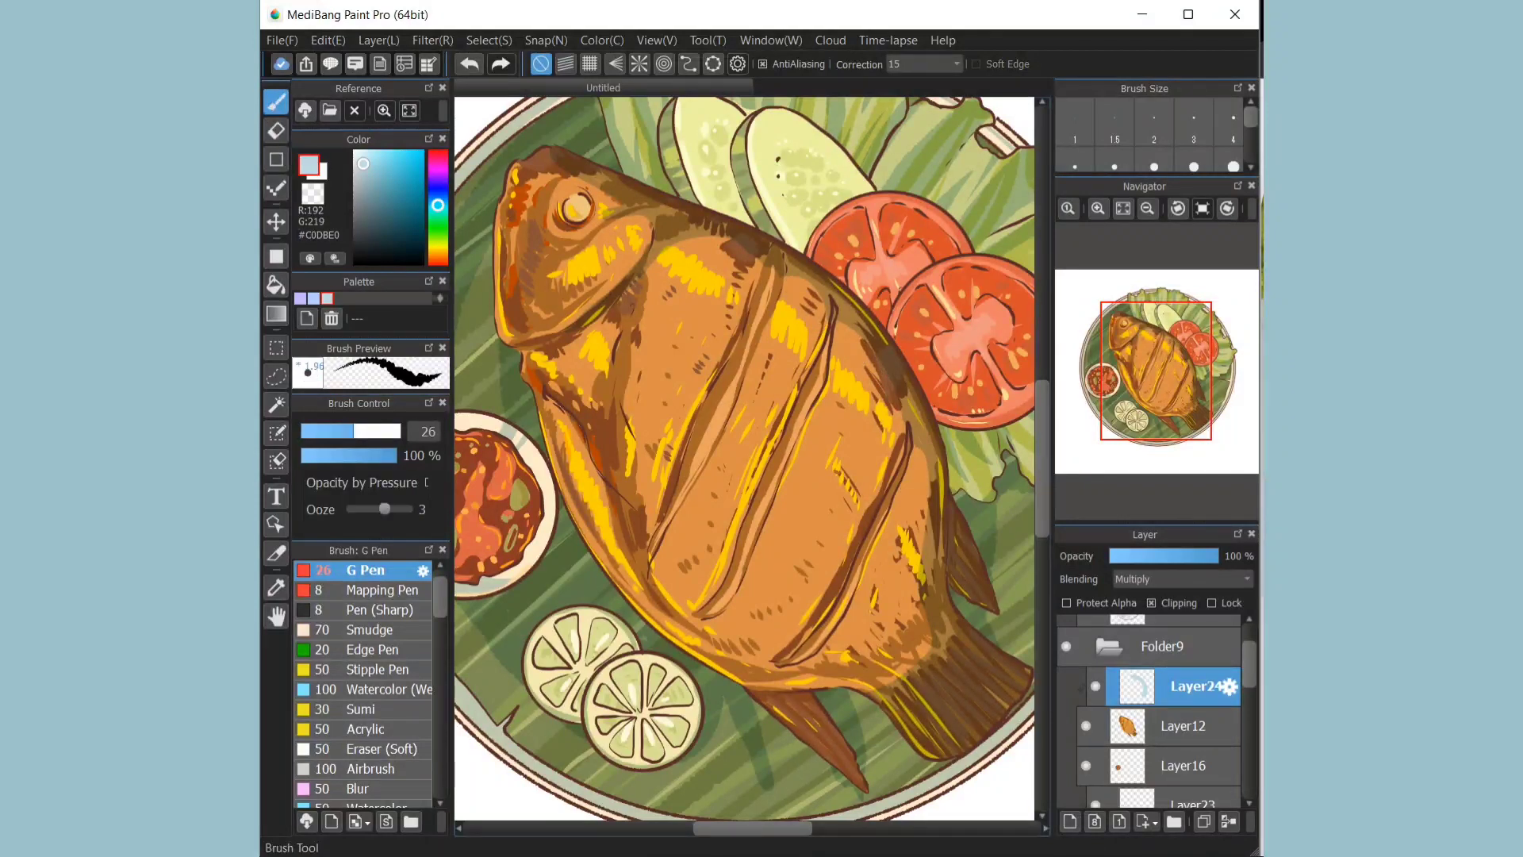
{"action": "left_click_drag", "start_coordinate": [794, 697], "coordinate": [856, 773]}
{"action": "left_click_drag", "start_coordinate": [714, 598], "coordinate": [825, 338]}
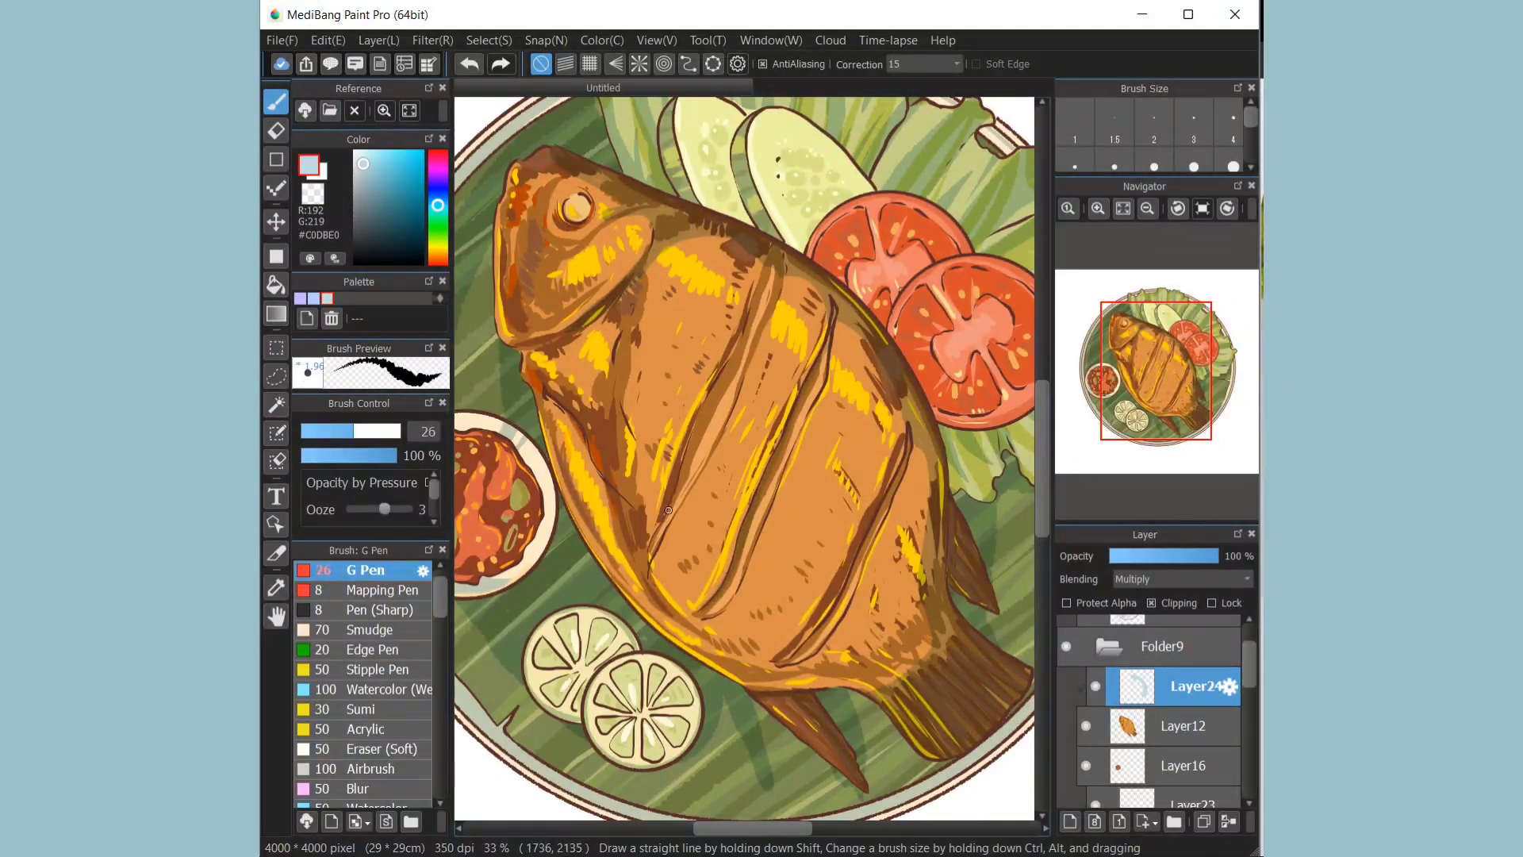
{"action": "left_click_drag", "start_coordinate": [651, 549], "coordinate": [758, 291]}
{"action": "mouse_move", "coordinate": [594, 212]}
{"action": "left_mouse_down"}
{"action": "mouse_move", "coordinate": [560, 198]}
{"action": "mouse_move", "coordinate": [528, 258]}
{"action": "mouse_move", "coordinate": [601, 412]}
{"action": "mouse_move", "coordinate": [615, 484]}
{"action": "mouse_move", "coordinate": [748, 664]}
{"action": "mouse_move", "coordinate": [835, 682]}
{"action": "left_mouse_up"}
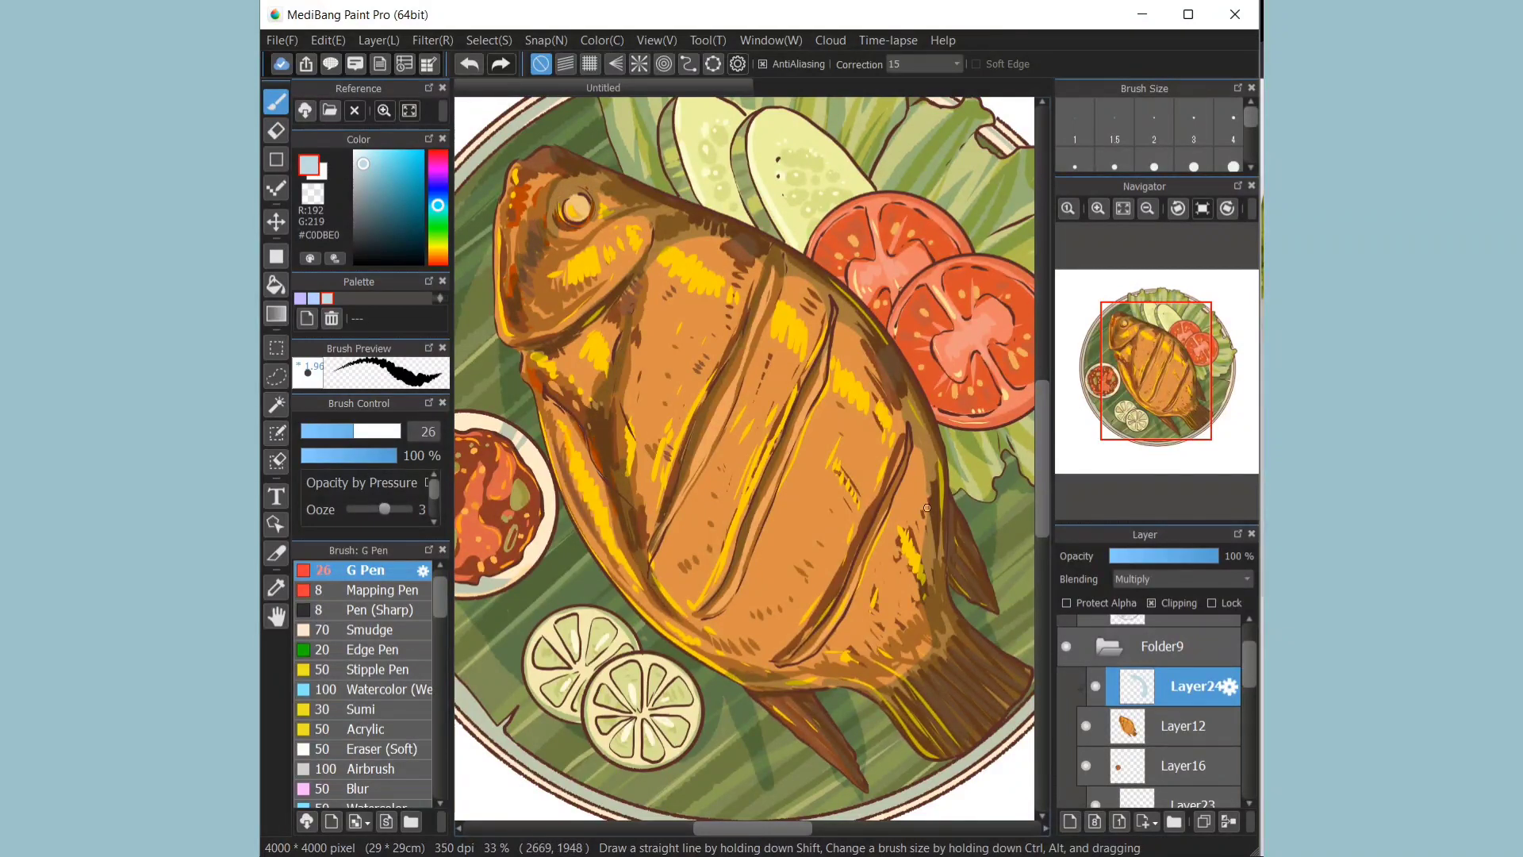
{"action": "left_click_drag", "start_coordinate": [926, 508], "coordinate": [892, 702]}
Step: Add a new clipped layer above the sauce bowl layer, Layer16, with Multiply blending
{"action": "left_click", "coordinate": [1123, 208]}
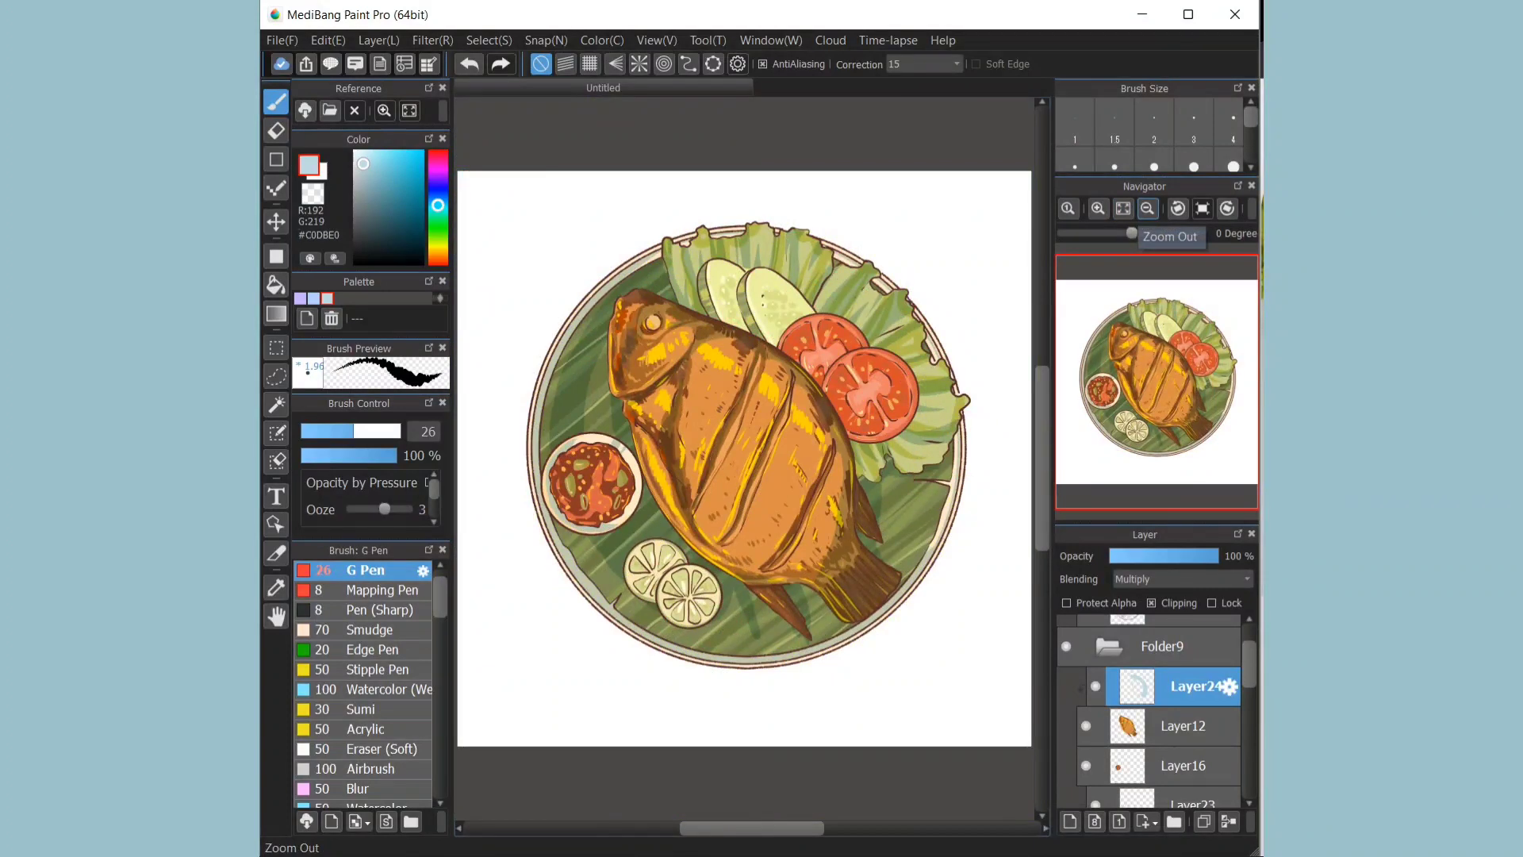
{"action": "left_click", "coordinate": [1071, 822]}
{"action": "left_click", "coordinate": [1182, 579]}
{"action": "left_click", "coordinate": [1150, 597]}
{"action": "left_click", "coordinate": [1152, 603]}
Step: Outline a #C0DBE0 shadow area on the sauce bowl beside the fish and fill it
{"action": "scroll", "coordinate": [744, 460], "scroll_direction": "up", "scroll_amount": 2}
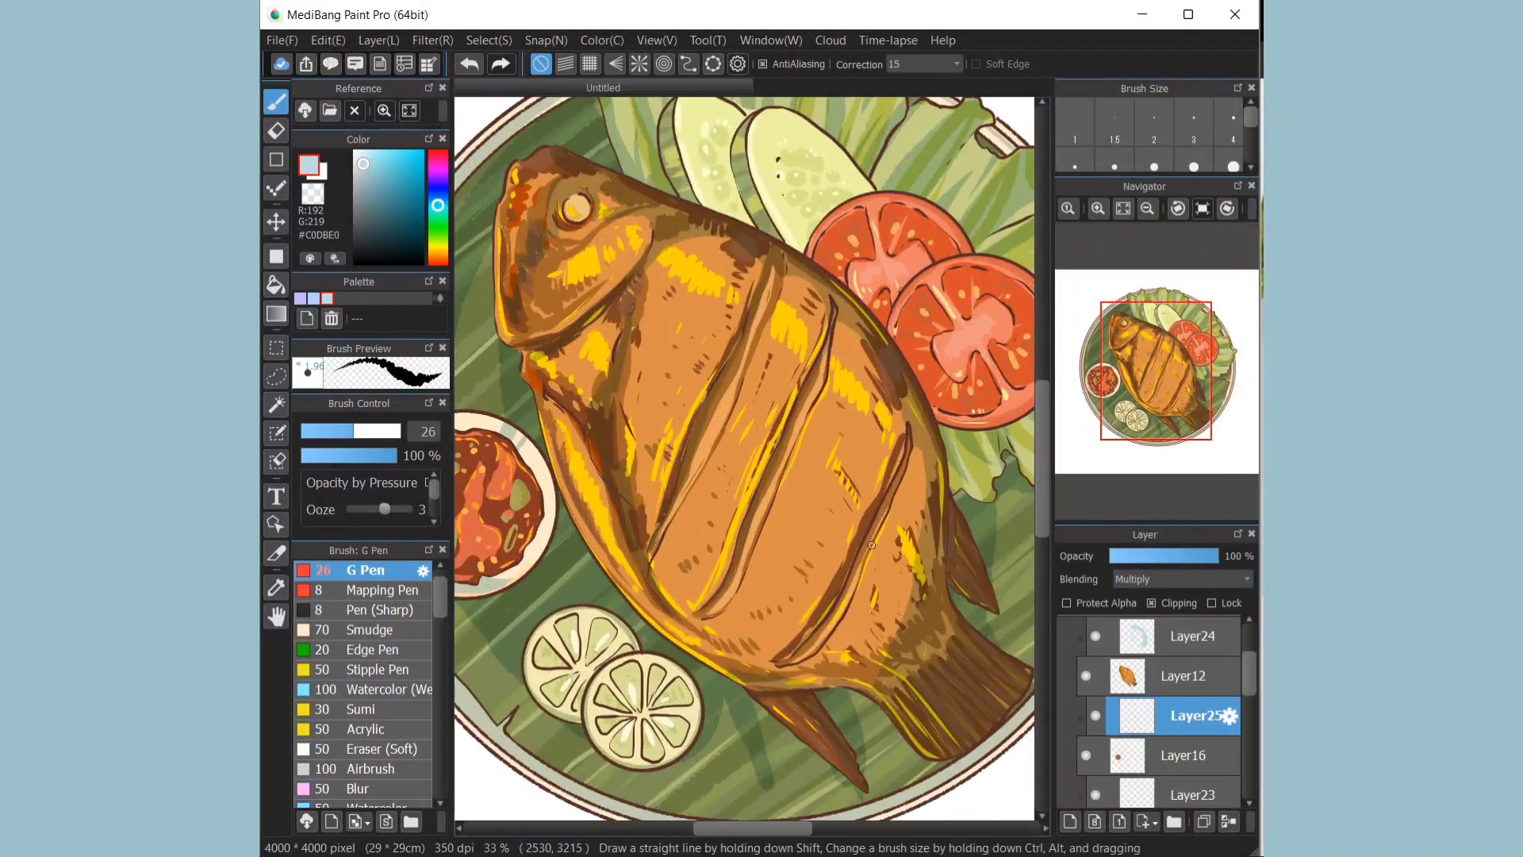
{"action": "left_click_drag", "start_coordinate": [683, 468], "coordinate": [867, 468]}
{"action": "mouse_move", "coordinate": [608, 441]}
{"action": "left_mouse_down"}
{"action": "mouse_move", "coordinate": [617, 556]}
{"action": "mouse_move", "coordinate": [638, 553]}
{"action": "left_mouse_up"}
{"action": "key", "text": "g"}
{"action": "left_click", "coordinate": [588, 492]}
{"action": "key", "text": "b"}
Step: Brush #C0DBE0 shading onto the sauce and the bowl's inner rim
{"action": "left_click_drag", "start_coordinate": [614, 486], "coordinate": [615, 525]}
{"action": "left_click_drag", "start_coordinate": [619, 458], "coordinate": [704, 510]}
{"action": "left_click_drag", "start_coordinate": [700, 522], "coordinate": [694, 550]}
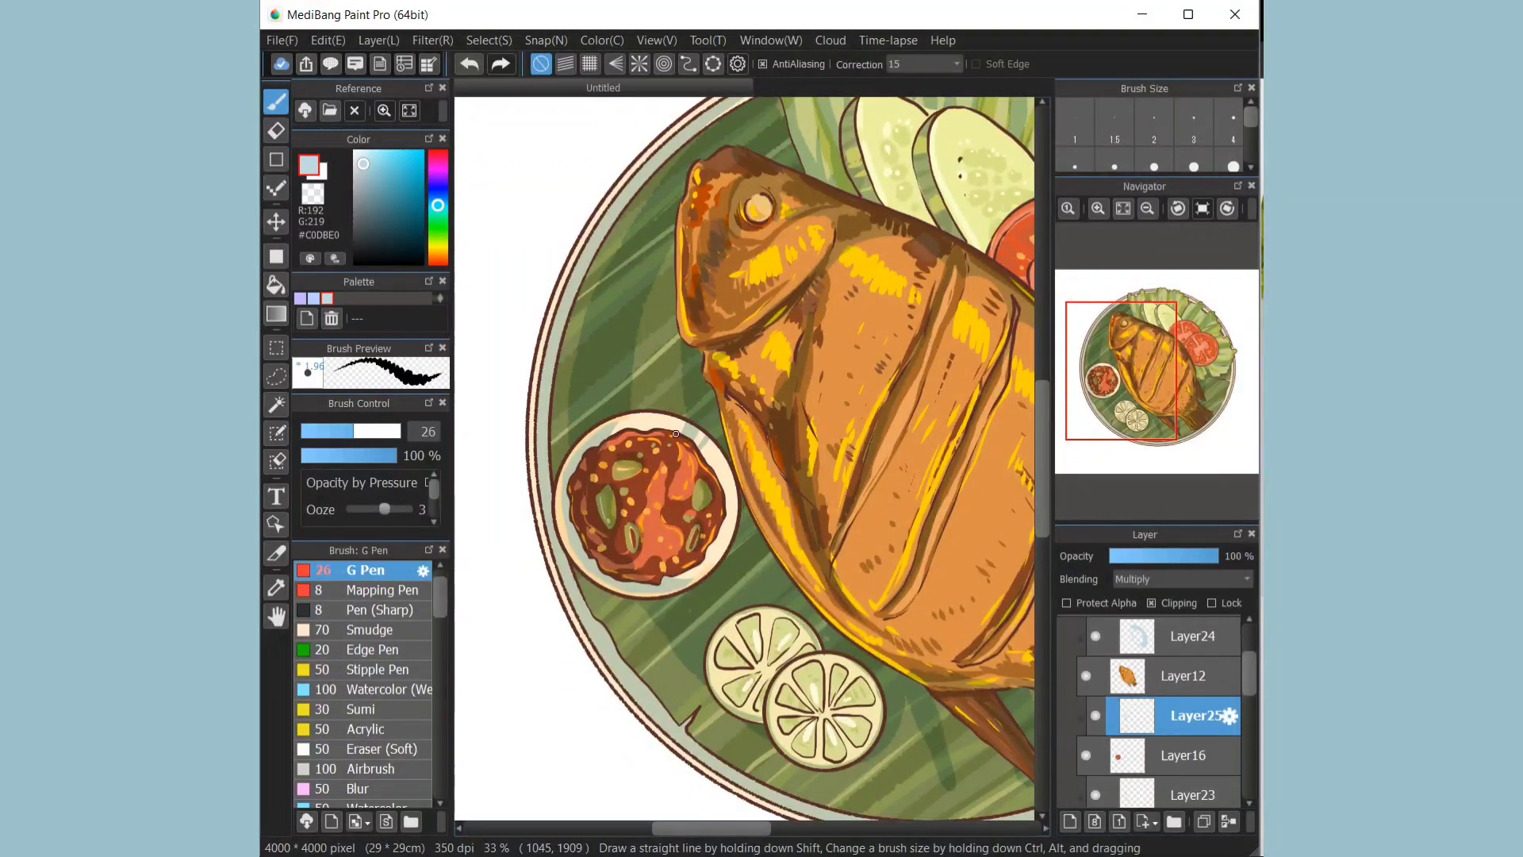
{"action": "left_click_drag", "start_coordinate": [679, 433], "coordinate": [707, 557]}
{"action": "mouse_move", "coordinate": [673, 469]}
{"action": "left_mouse_down"}
{"action": "mouse_move", "coordinate": [674, 560]}
{"action": "mouse_move", "coordinate": [677, 435]}
{"action": "left_mouse_up"}
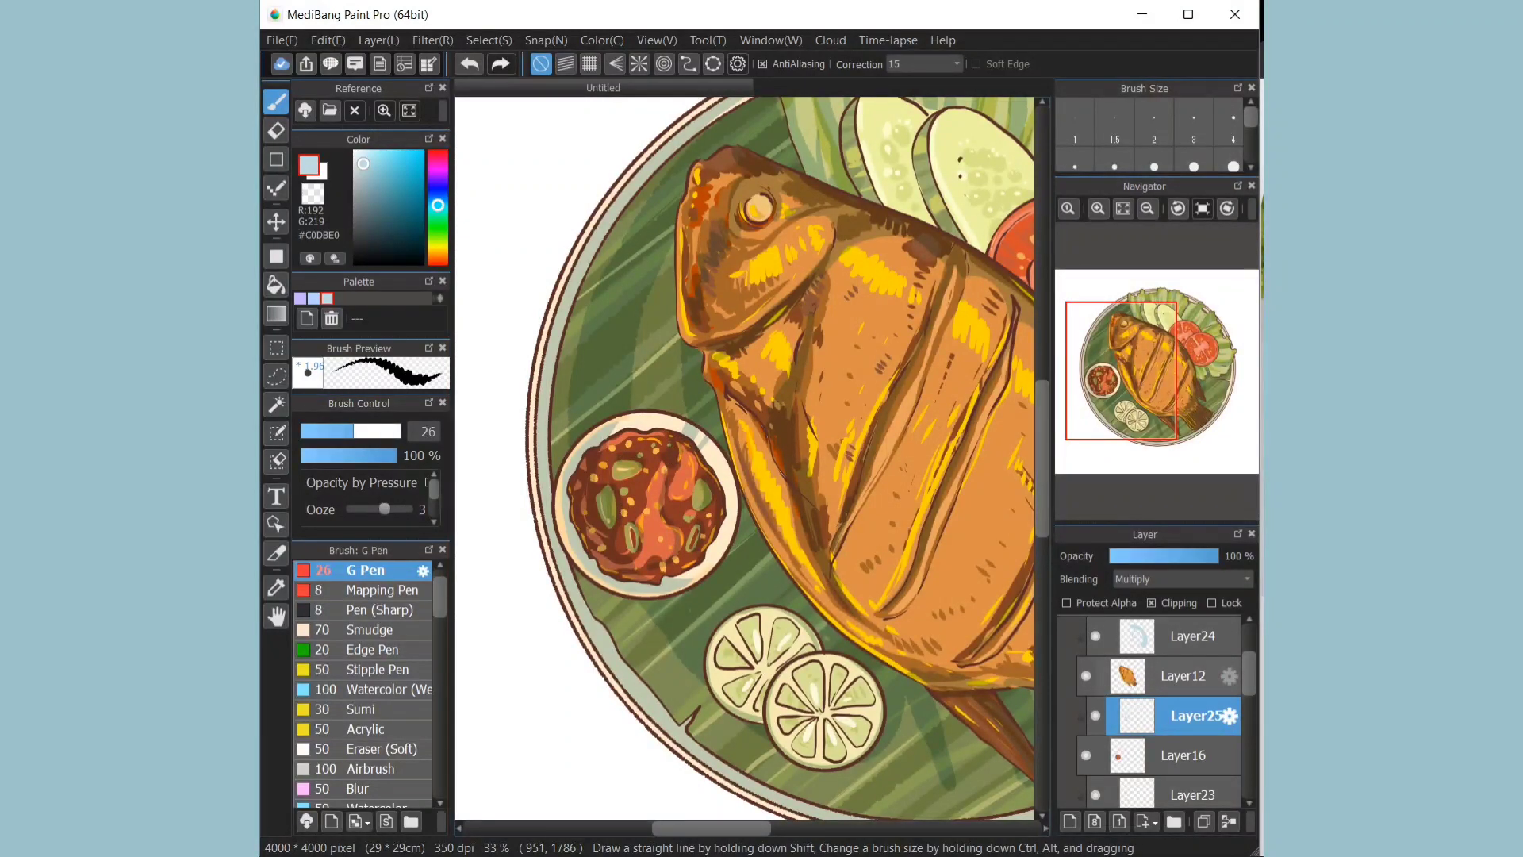
Step: Shade the segments of both citrus slices in #C0DBE0 on Layer23 and toggle the layer's visibility to check the result
{"action": "left_click", "coordinate": [1182, 791]}
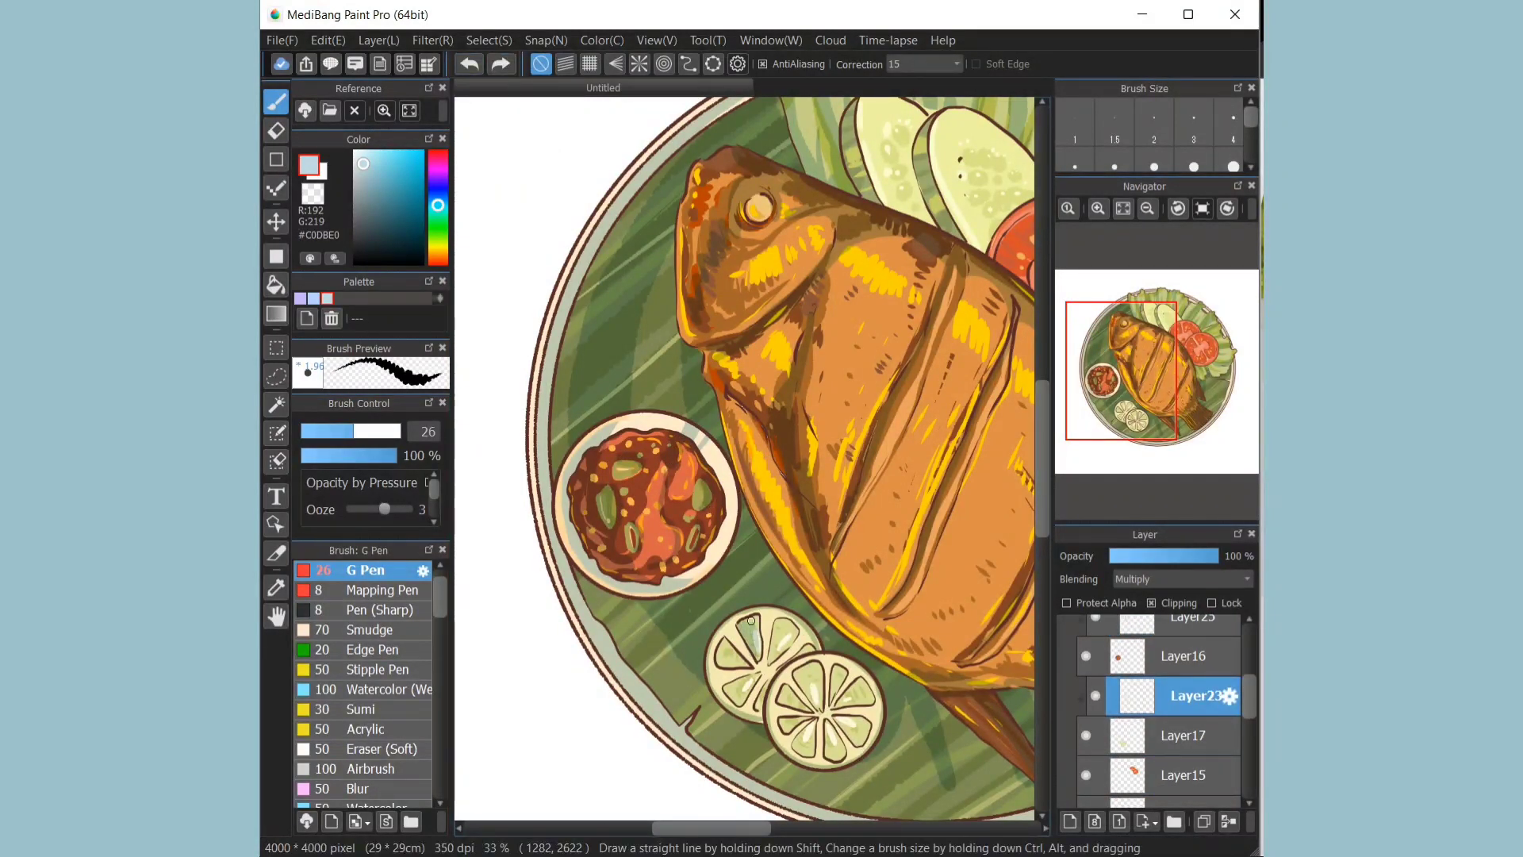
{"action": "left_click_drag", "start_coordinate": [746, 634], "coordinate": [722, 664]}
{"action": "mouse_move", "coordinate": [789, 622]}
{"action": "left_mouse_down"}
{"action": "mouse_move", "coordinate": [770, 660]}
{"action": "mouse_move", "coordinate": [799, 620]}
{"action": "mouse_move", "coordinate": [800, 680]}
{"action": "mouse_move", "coordinate": [869, 702]}
{"action": "mouse_move", "coordinate": [833, 745]}
{"action": "mouse_move", "coordinate": [839, 726]}
{"action": "left_mouse_up"}
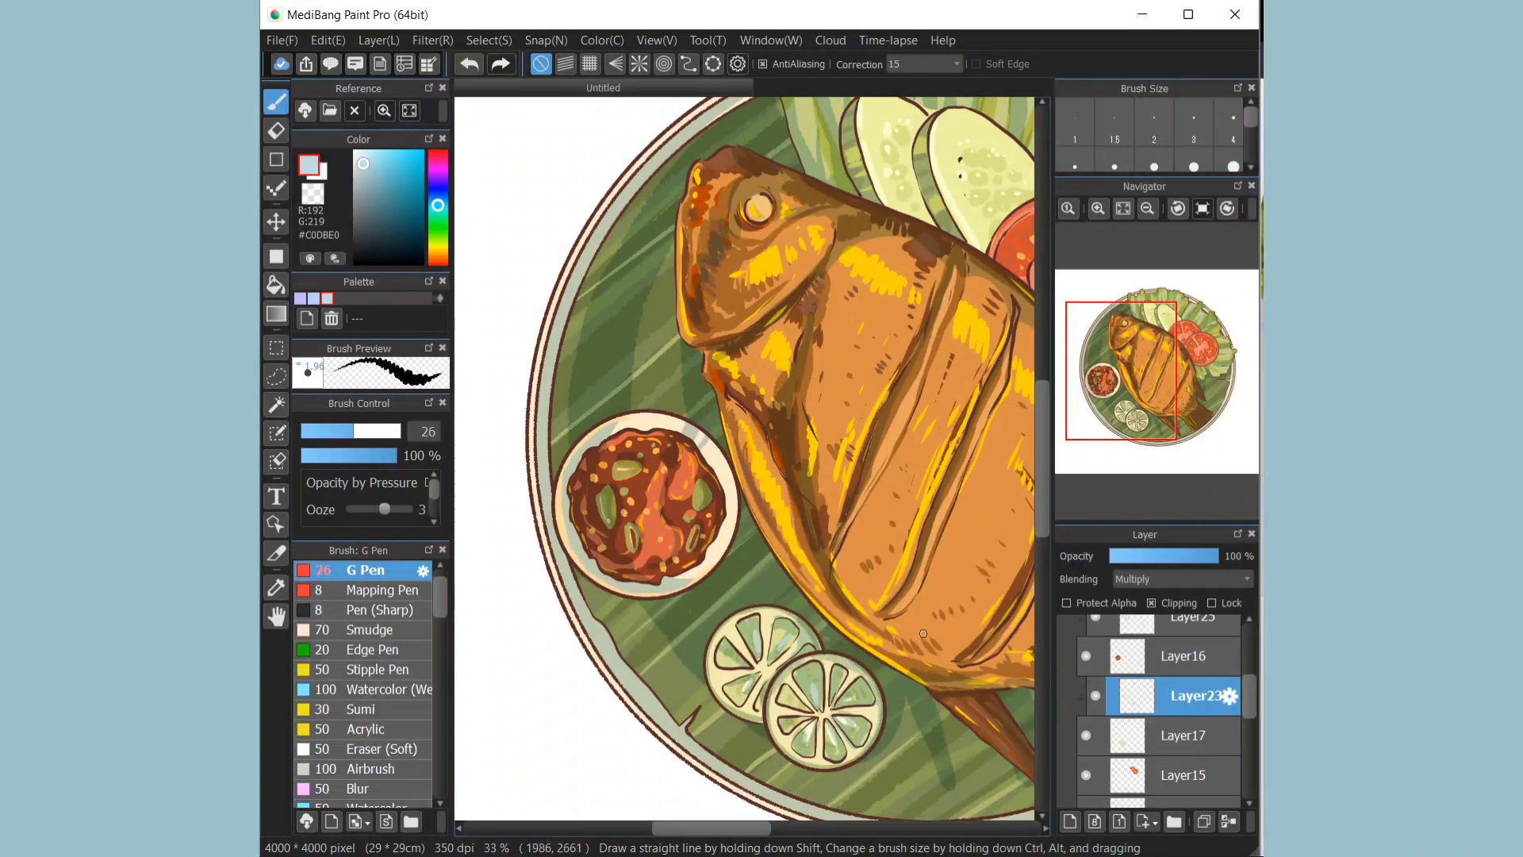
{"action": "left_click_drag", "start_coordinate": [761, 829], "coordinate": [807, 829]}
{"action": "left_click", "coordinate": [1096, 696]}
{"action": "left_click", "coordinate": [1096, 696]}
Step: Add a new clipped layer above the tomato layer, Layer15, and set its blending to Multiply
{"action": "left_click", "coordinate": [1183, 775]}
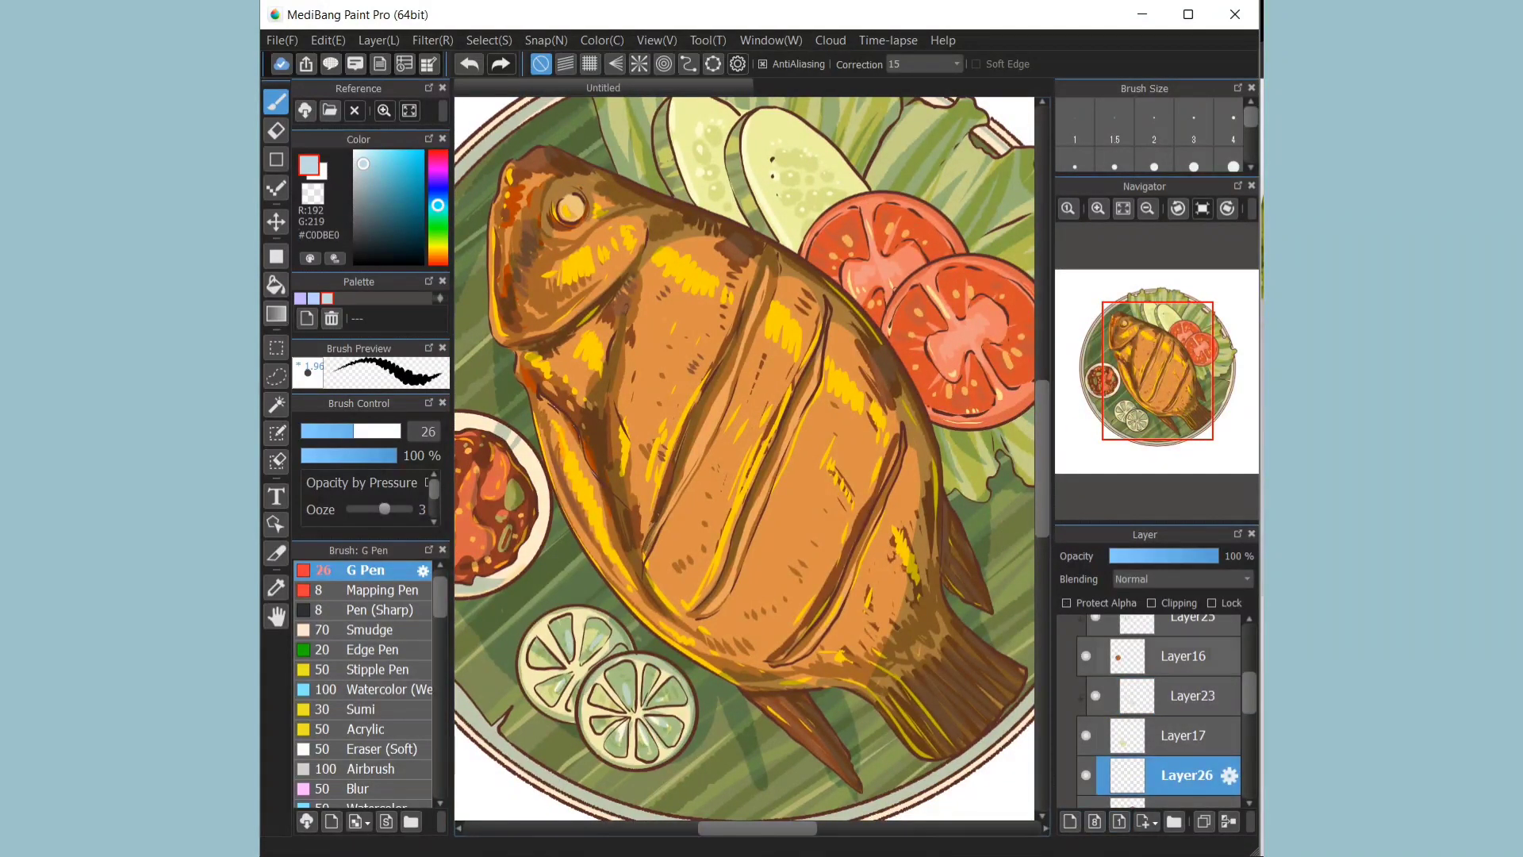
{"action": "left_click", "coordinate": [1071, 822]}
{"action": "left_click", "coordinate": [1152, 603]}
{"action": "left_click", "coordinate": [1182, 579]}
{"action": "left_click", "coordinate": [1142, 605]}
Step: Outline the #C0DBE0 cast shadow on the rear tomato slice, undo the first fill, close the outline and fill it again
{"action": "mouse_move", "coordinate": [873, 262]}
{"action": "left_mouse_down"}
{"action": "mouse_move", "coordinate": [835, 263]}
{"action": "mouse_move", "coordinate": [722, 415]}
{"action": "left_mouse_up"}
{"action": "left_click_drag", "start_coordinate": [754, 471], "coordinate": [808, 564]}
{"action": "left_click", "coordinate": [276, 285]}
{"action": "left_click", "coordinate": [690, 411]}
{"action": "key", "text": "ctrl+z"}
{"action": "left_click", "coordinate": [276, 102]}
{"action": "left_click", "coordinate": [276, 284]}
{"action": "left_click", "coordinate": [711, 429]}
Step: Brush #C0DBE0 shading onto the edges and flesh of both tomato slices
{"action": "left_click", "coordinate": [276, 102]}
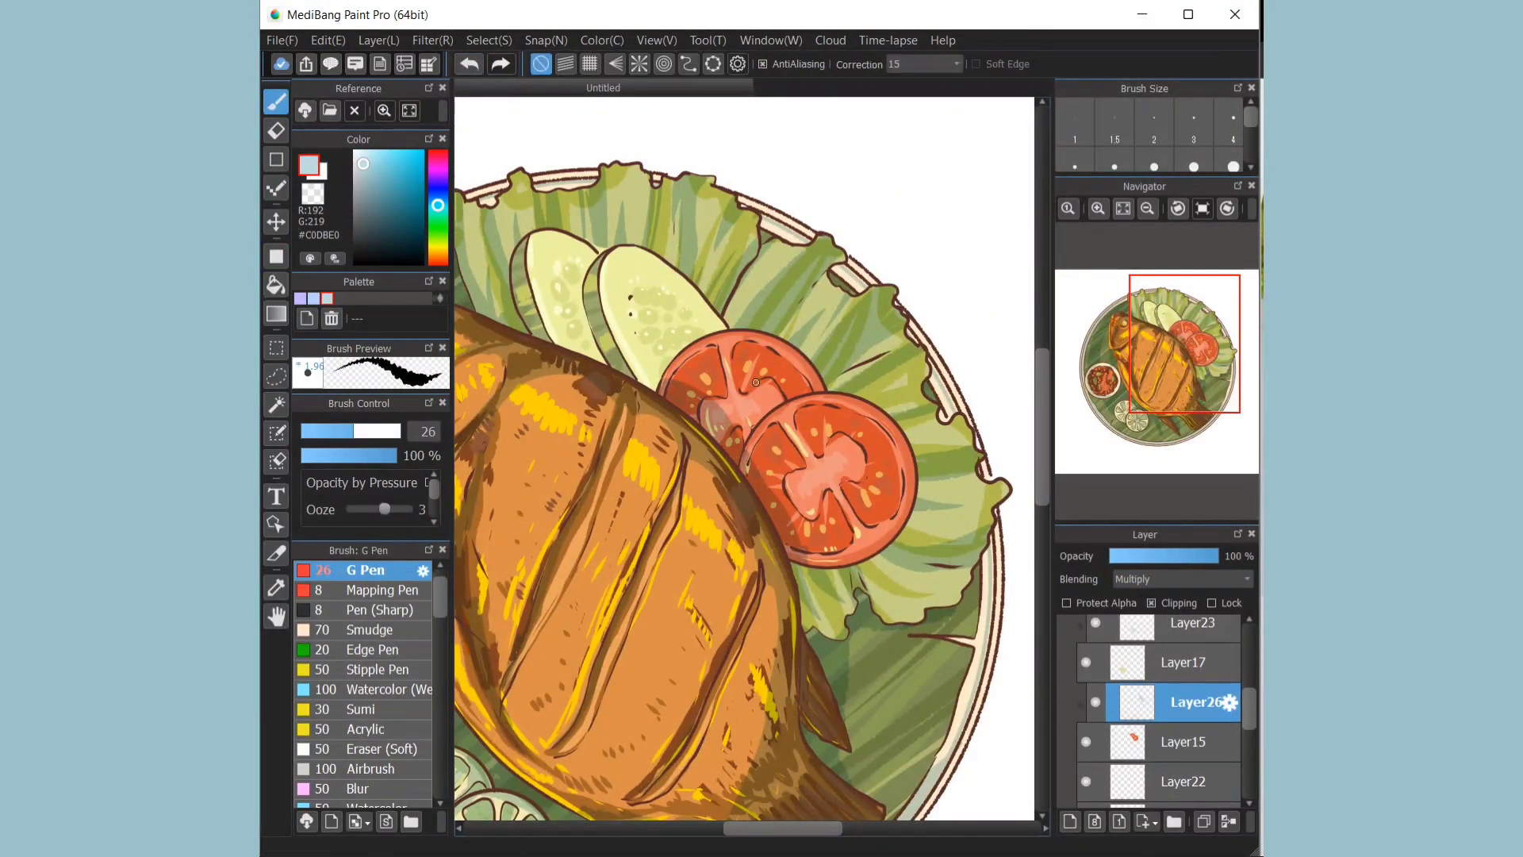
{"action": "left_click_drag", "start_coordinate": [822, 389], "coordinate": [746, 428]}
{"action": "left_click_drag", "start_coordinate": [803, 534], "coordinate": [907, 516]}
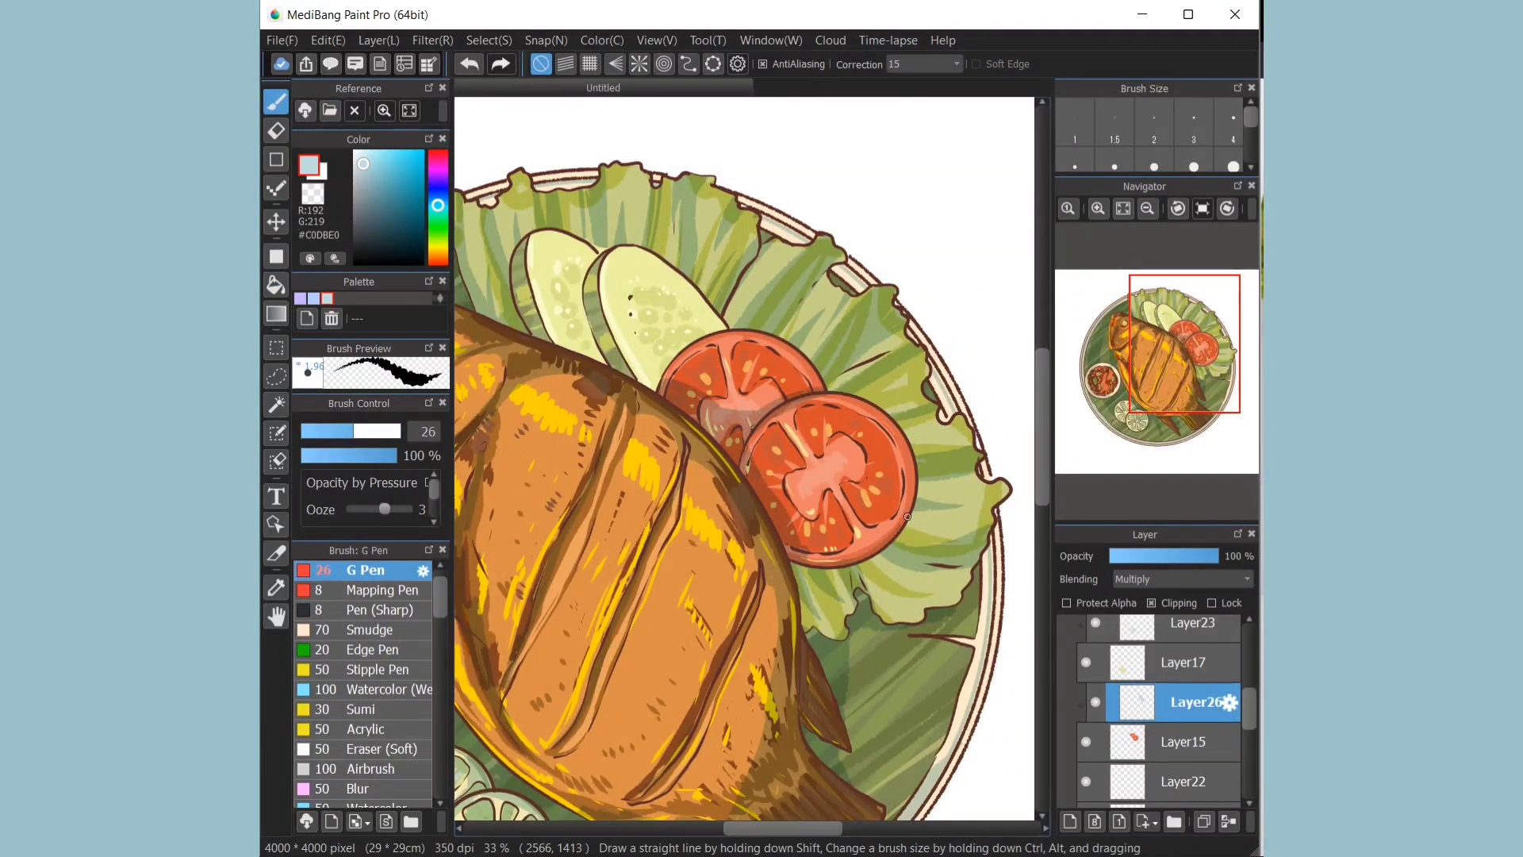
Step: Make Layer22 a clipped Multiply layer and fill the tomato's #C0DBE0 cast shadow on the front cucumber slice
{"action": "scroll", "coordinate": [1183, 723], "scroll_direction": "down", "scroll_amount": 1}
{"action": "left_click", "coordinate": [1182, 723]}
{"action": "left_click", "coordinate": [1124, 208]}
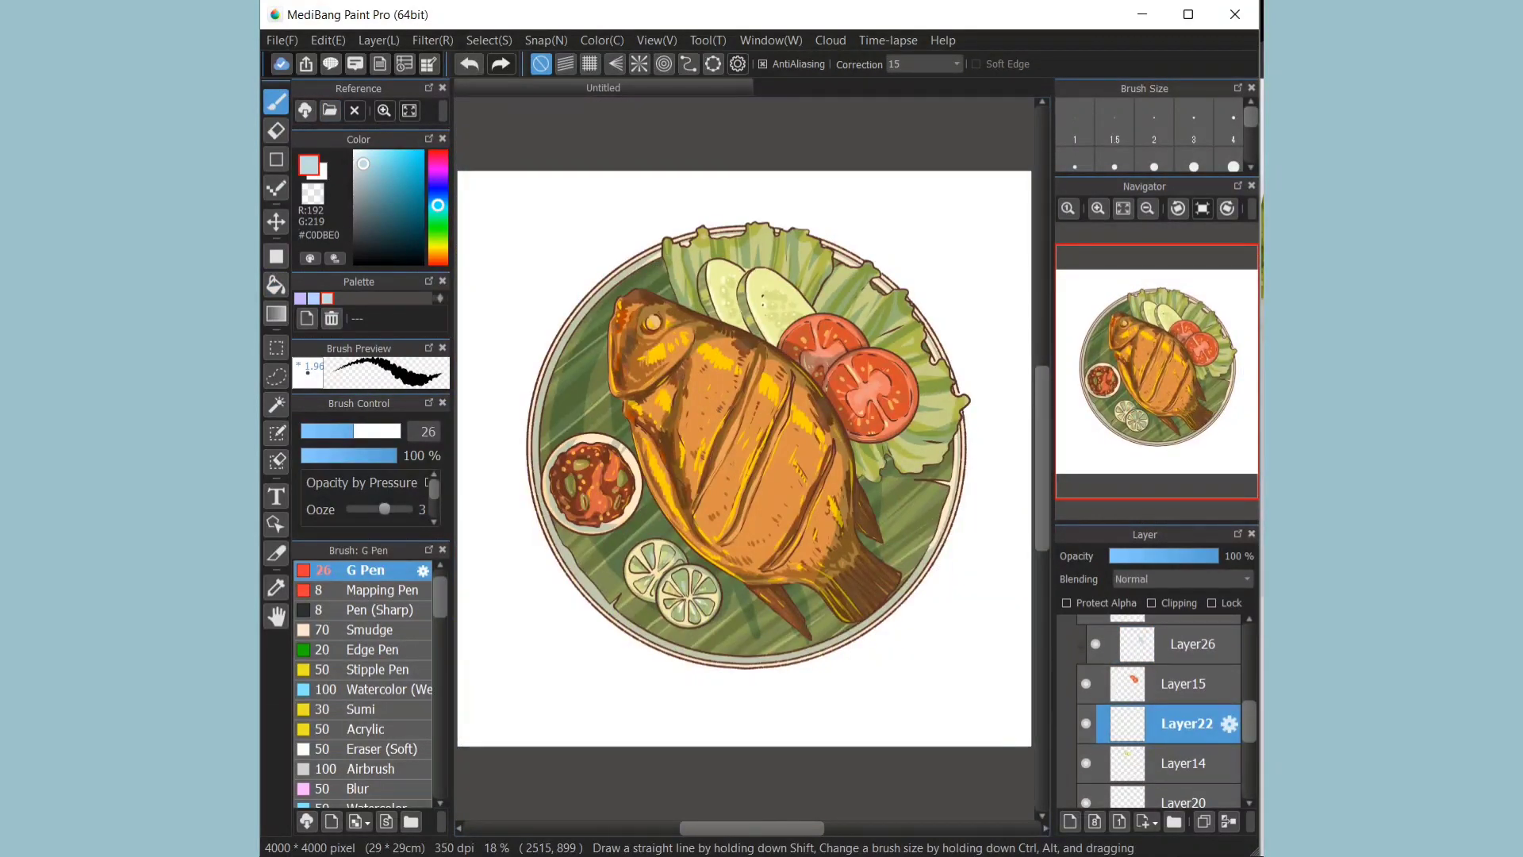
{"action": "scroll", "coordinate": [808, 337], "scroll_direction": "up", "scroll_amount": 4}
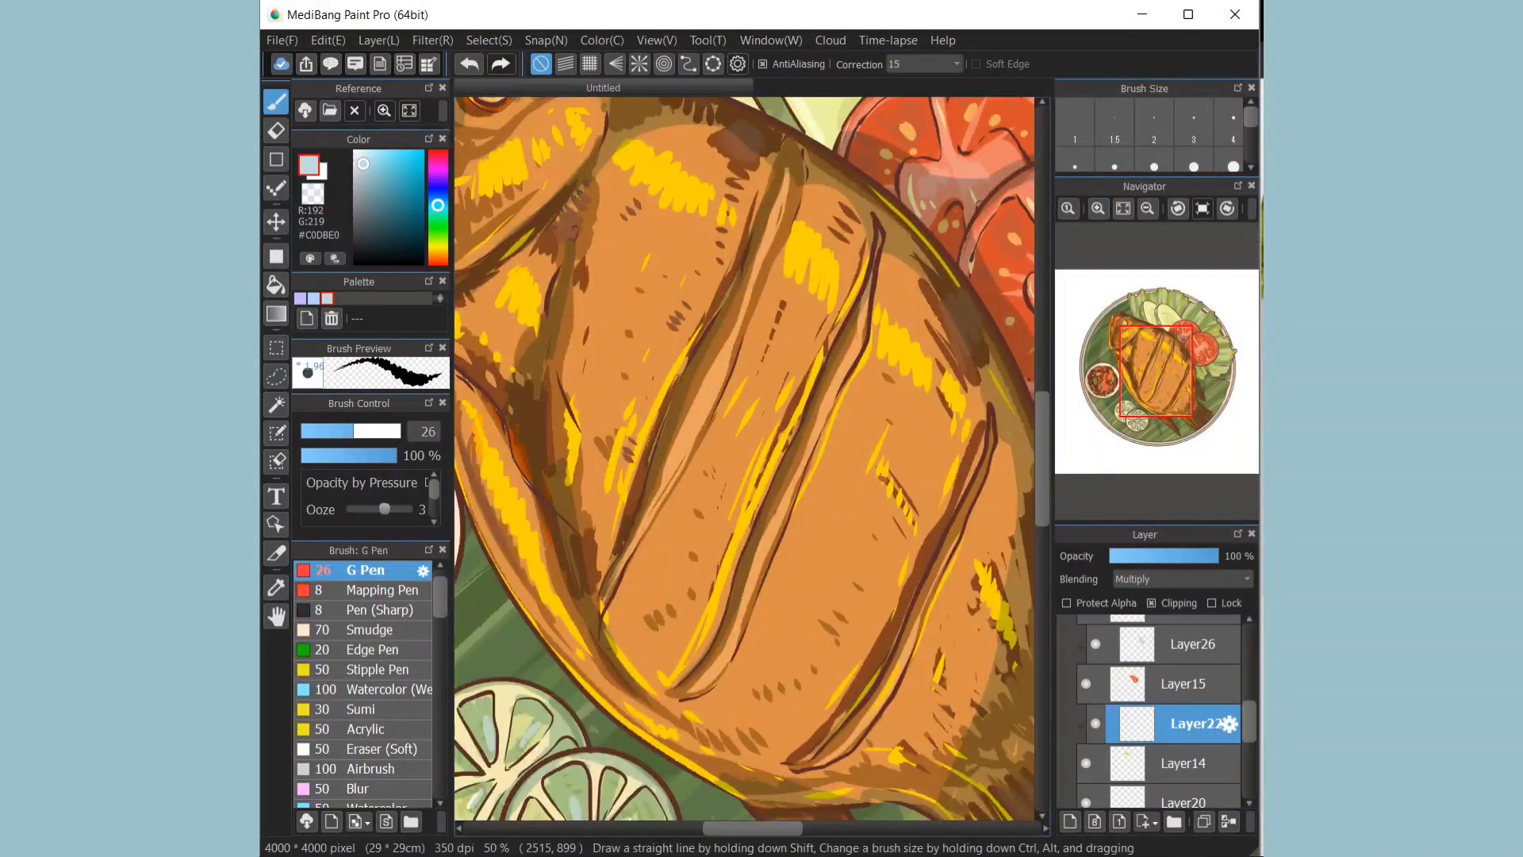
{"action": "mouse_move", "coordinate": [814, 469]}
{"action": "left_mouse_down"}
{"action": "mouse_move", "coordinate": [942, 392]}
{"action": "mouse_move", "coordinate": [808, 474]}
{"action": "left_mouse_up"}
{"action": "left_click", "coordinate": [276, 285]}
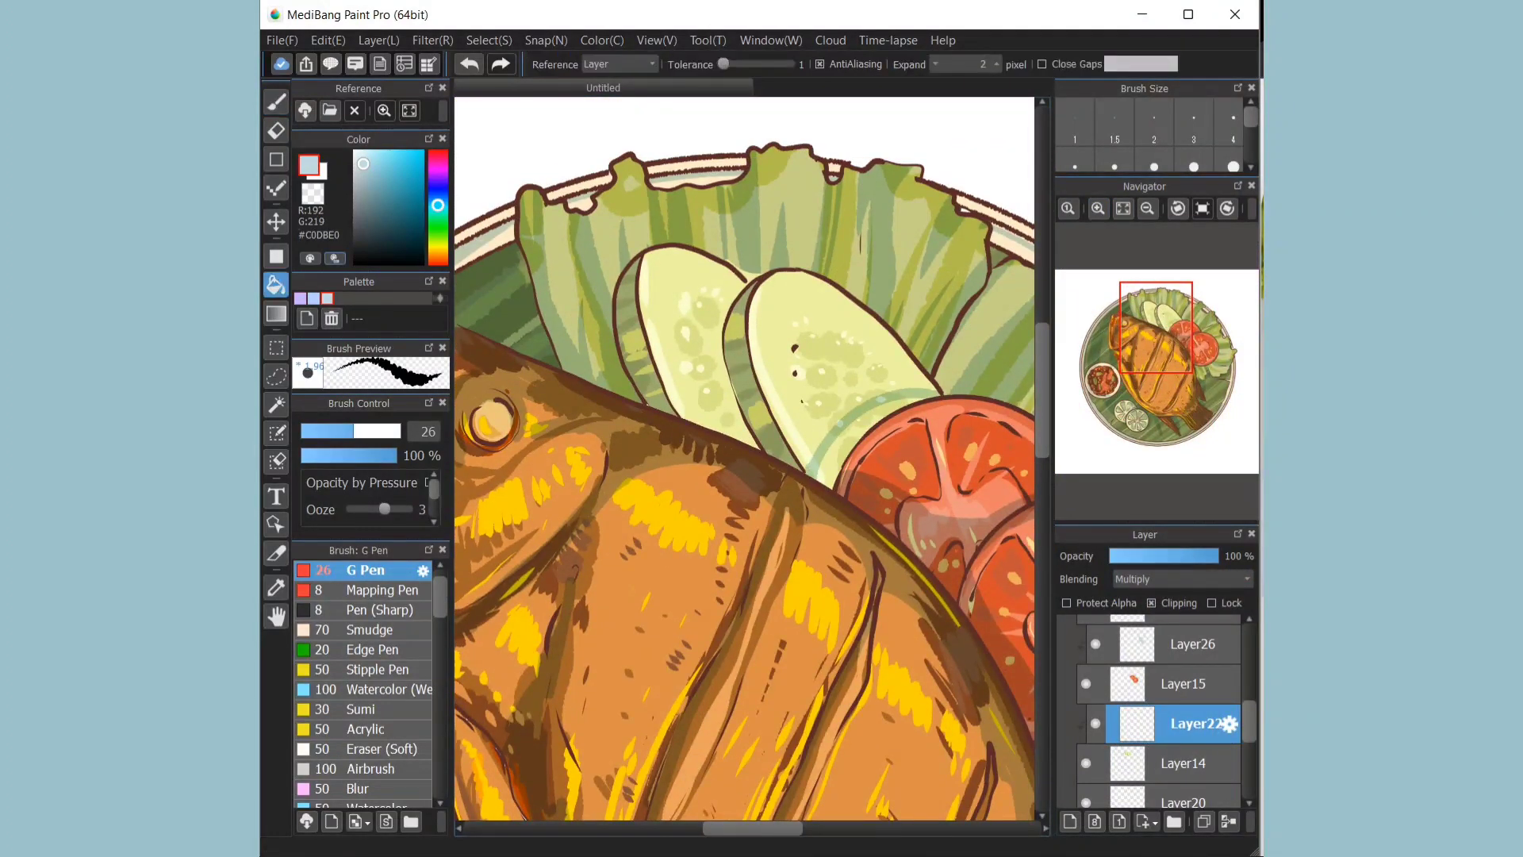
{"action": "left_click", "coordinate": [844, 445]}
Step: Fill the front cucumber slice's cast shadow on the rear slice and brush #C0DBE0 shading across both slices
{"action": "left_click", "coordinate": [276, 101]}
{"action": "mouse_move", "coordinate": [745, 285]}
{"action": "left_mouse_down"}
{"action": "mouse_move", "coordinate": [767, 472]}
{"action": "mouse_move", "coordinate": [726, 317]}
{"action": "left_mouse_up"}
{"action": "left_click", "coordinate": [276, 285]}
{"action": "left_click", "coordinate": [716, 380]}
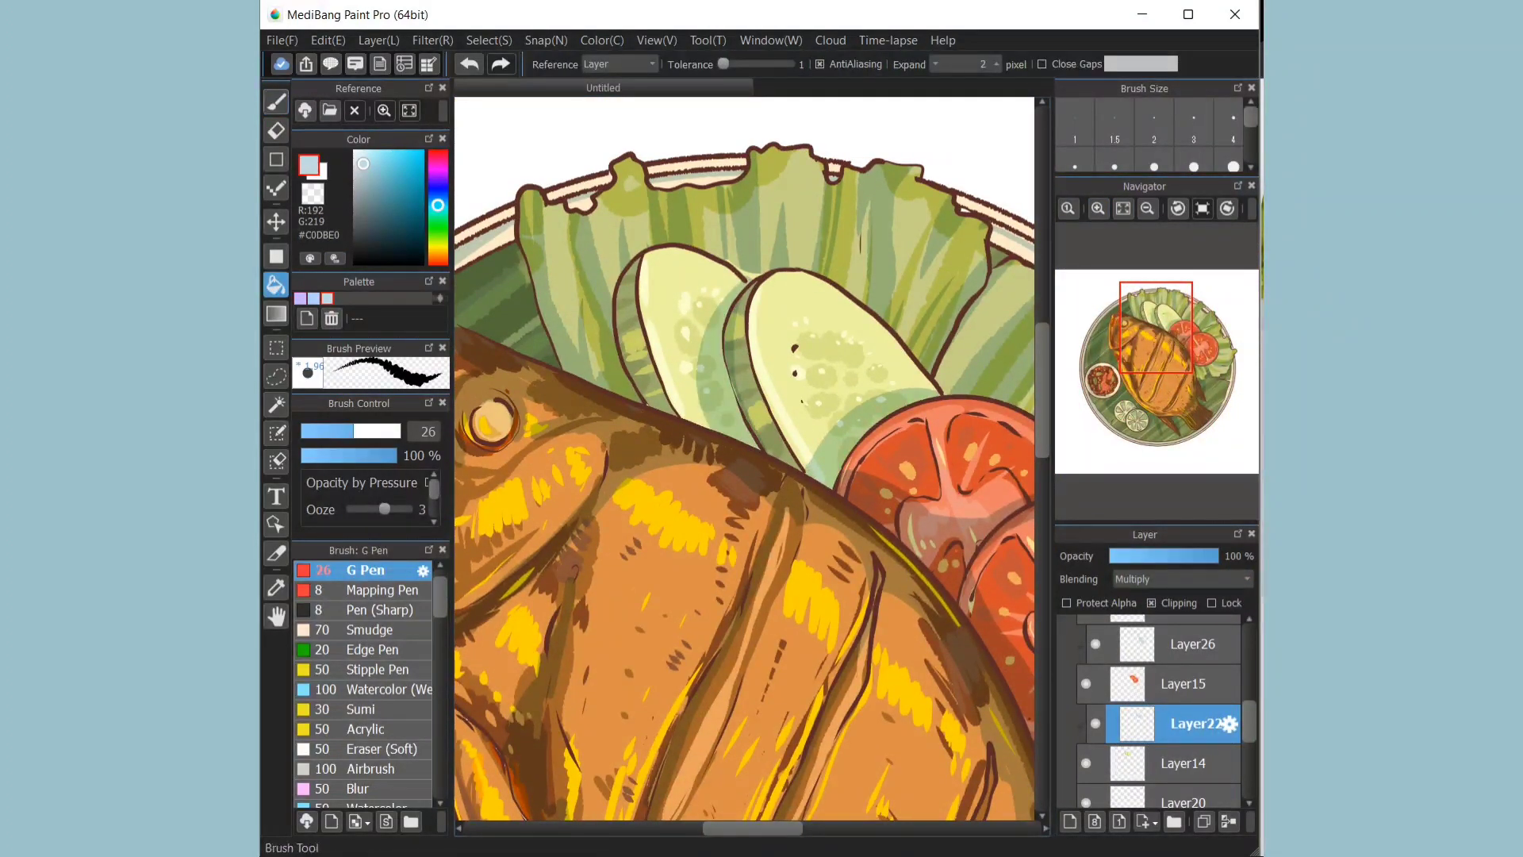
{"action": "left_click", "coordinate": [276, 102]}
{"action": "mouse_move", "coordinate": [643, 396]}
{"action": "left_mouse_down"}
{"action": "mouse_move", "coordinate": [722, 394]}
{"action": "mouse_move", "coordinate": [839, 483]}
{"action": "left_mouse_up"}
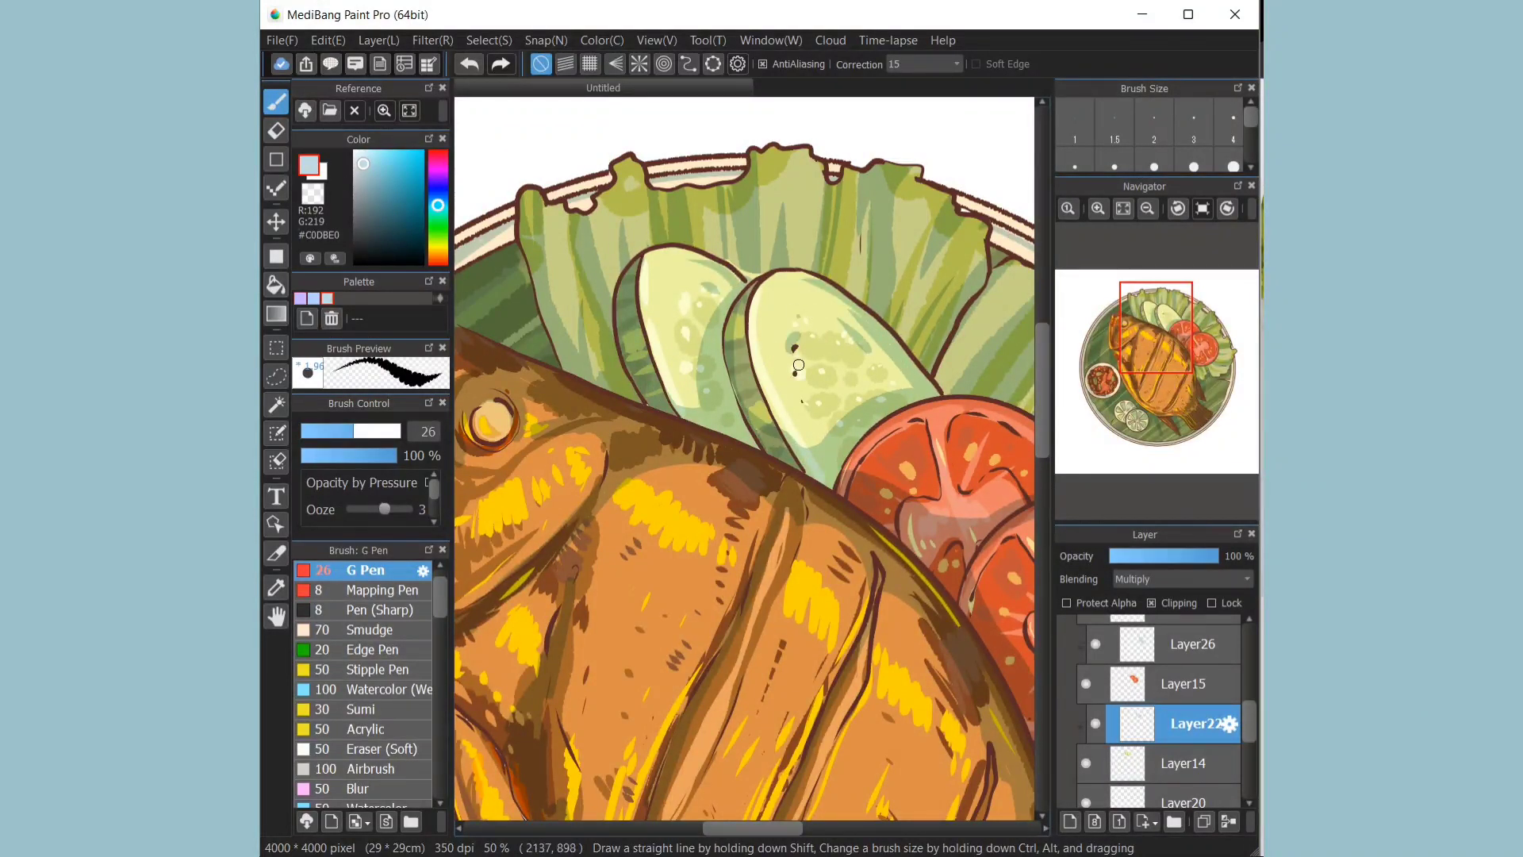
Step: Select the lettuce's shading layer, Layer21, and inspect the lettuce with the shading hidden and shown
{"action": "left_click_drag", "start_coordinate": [1250, 722], "coordinate": [1250, 756]}
{"action": "left_click", "coordinate": [1124, 208]}
{"action": "left_click", "coordinate": [1183, 676]}
{"action": "left_click", "coordinate": [1186, 716]}
{"action": "left_click", "coordinate": [1192, 684]}
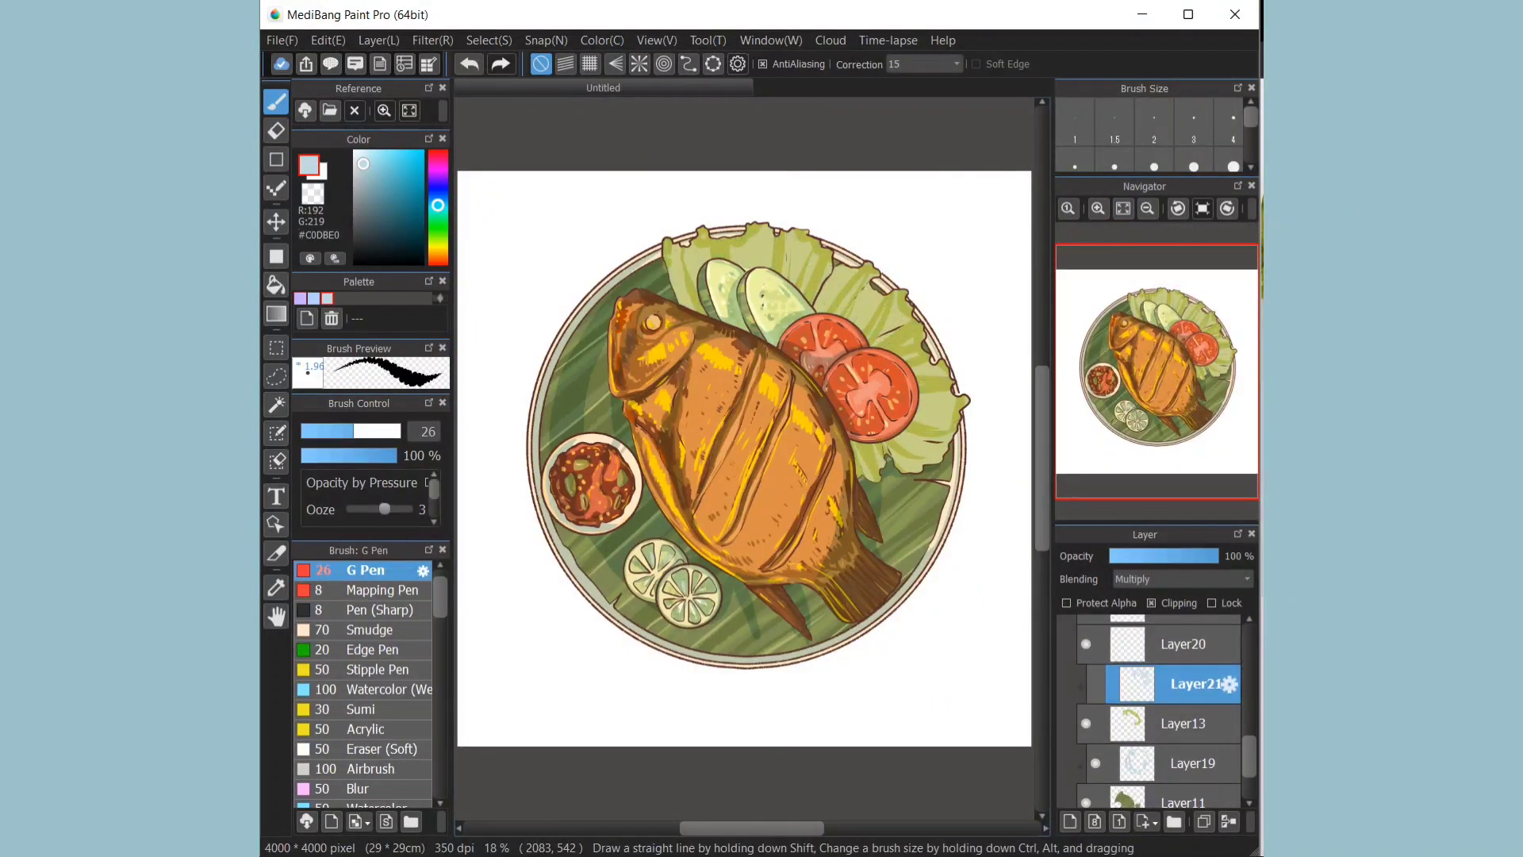
{"action": "left_click", "coordinate": [1098, 209]}
{"action": "left_click_drag", "start_coordinate": [1041, 492], "coordinate": [1041, 426]}
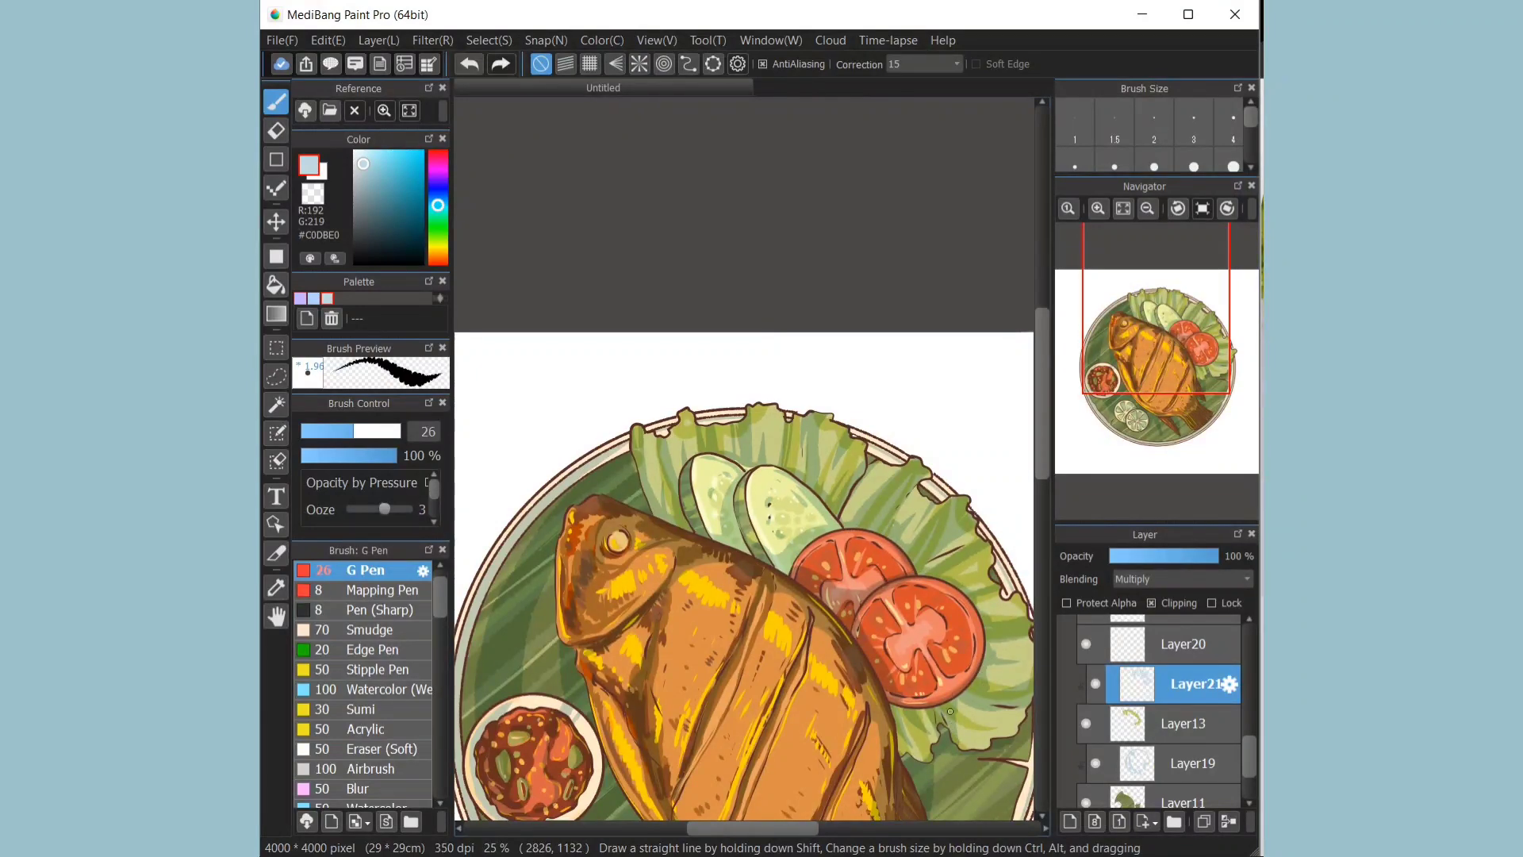
{"action": "left_click", "coordinate": [1123, 209]}
{"action": "left_click_drag", "start_coordinate": [1250, 757], "coordinate": [1250, 772]}
{"action": "left_click", "coordinate": [1187, 727]}
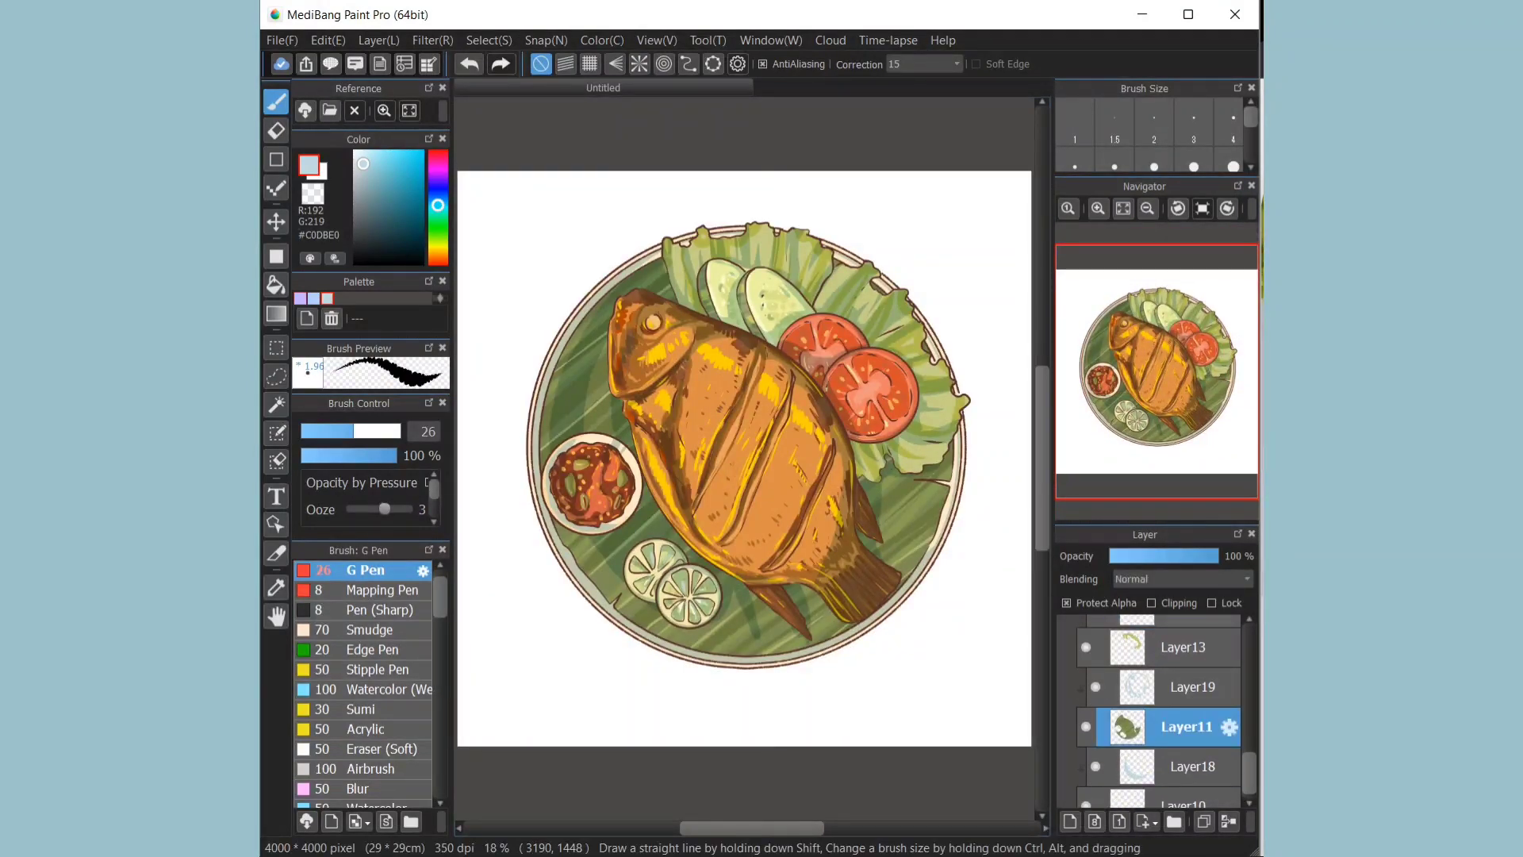
{"action": "left_click_drag", "start_coordinate": [876, 490], "coordinate": [885, 461]}
{"action": "key", "text": "ctrl+z"}
Step: Brush #B4CFFF shading across the banana leaf around the fish, bowl and citrus slices on its clipped Multiply layer, Layer19
{"action": "left_click", "coordinate": [1192, 687]}
{"action": "left_click", "coordinate": [314, 299]}
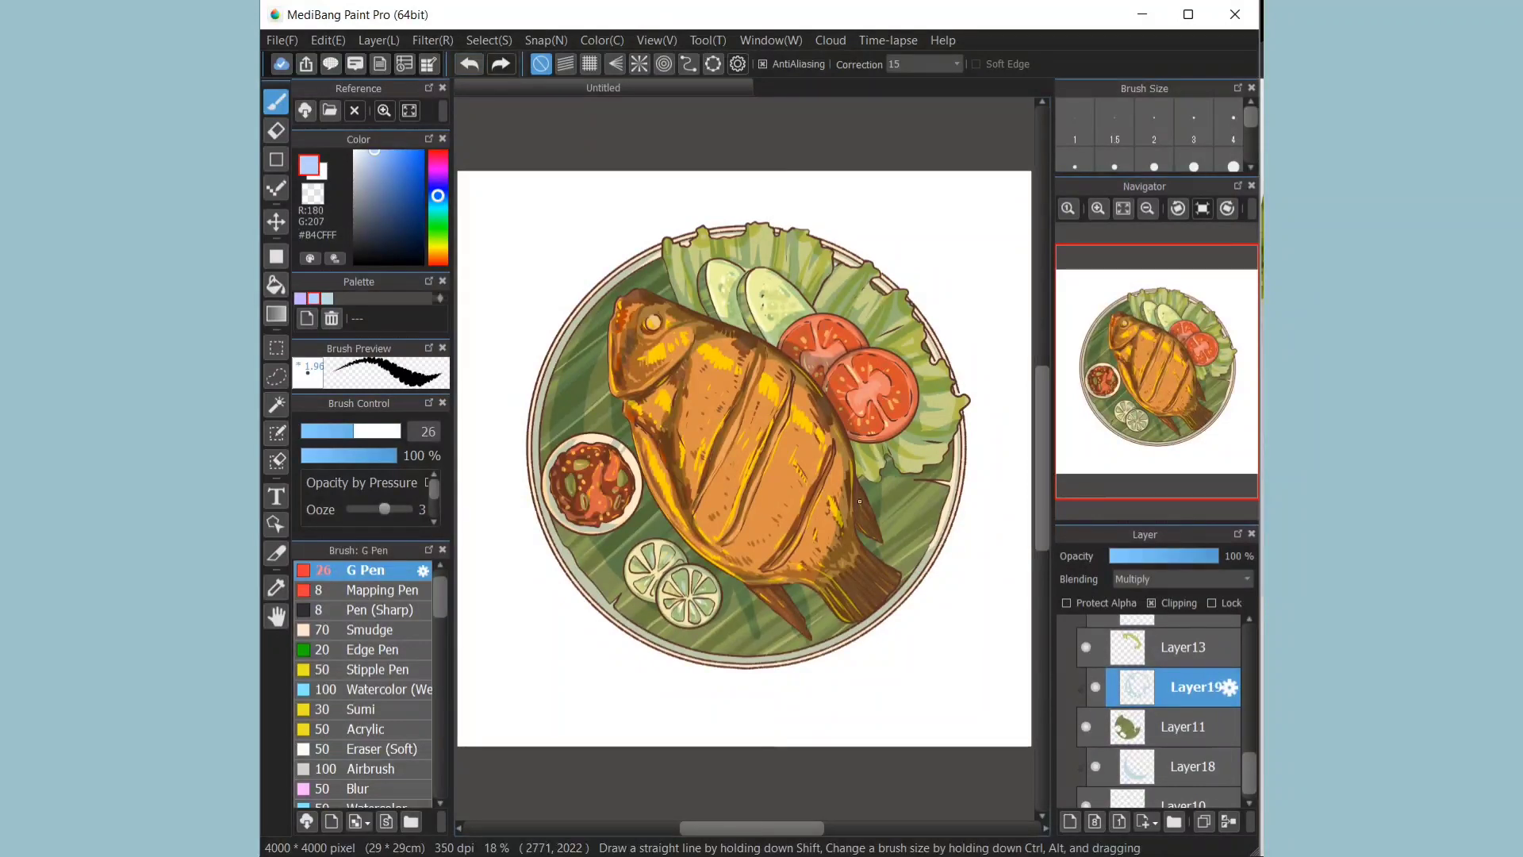
{"action": "left_click", "coordinate": [1098, 209]}
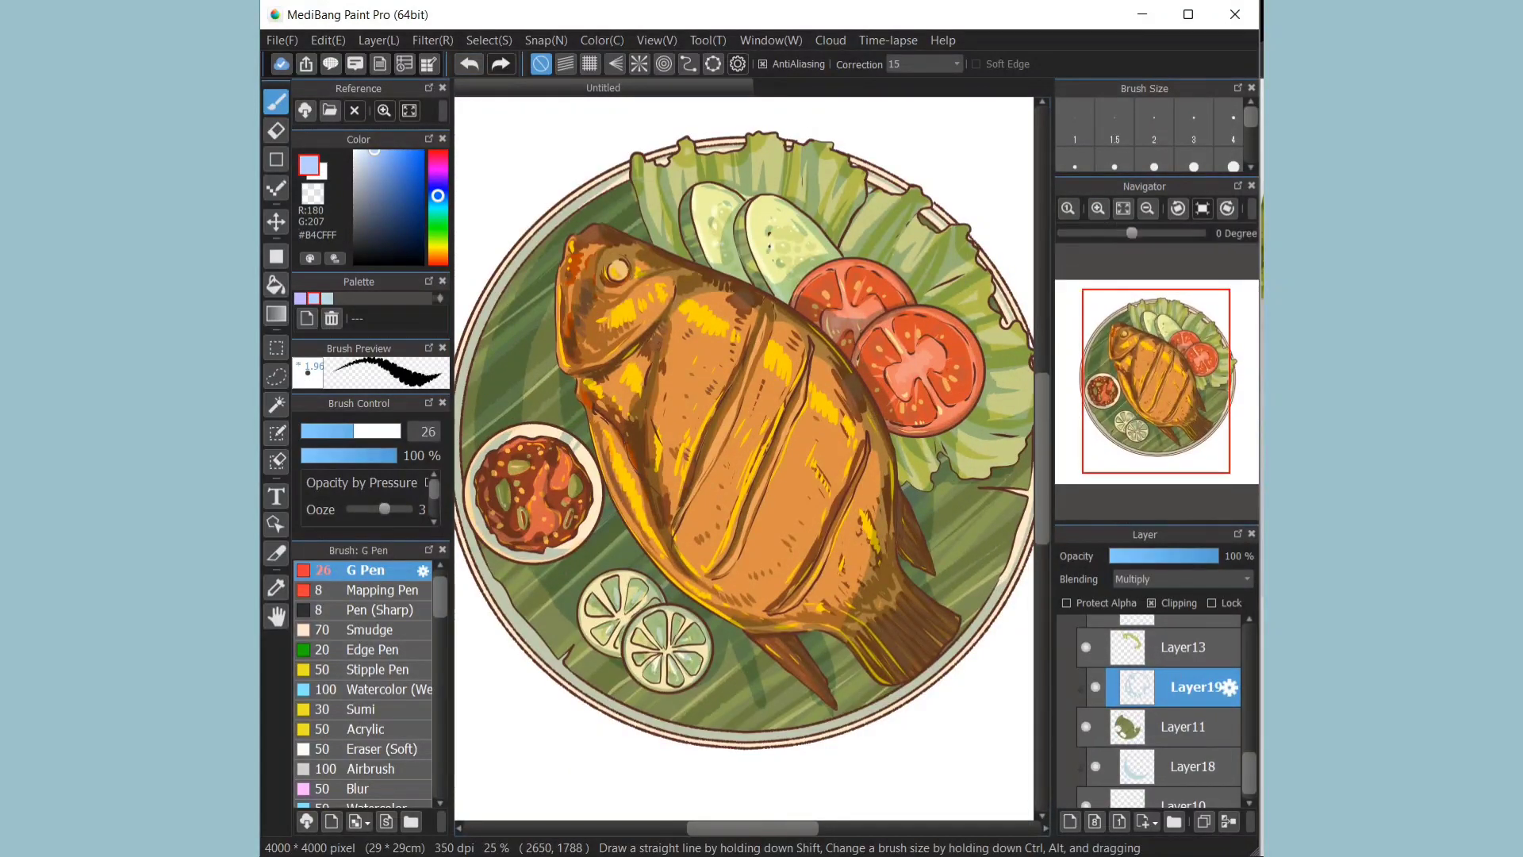
{"action": "left_click", "coordinate": [1148, 208]}
{"action": "key", "text": "ctrl+z"}
{"action": "left_click", "coordinate": [276, 285]}
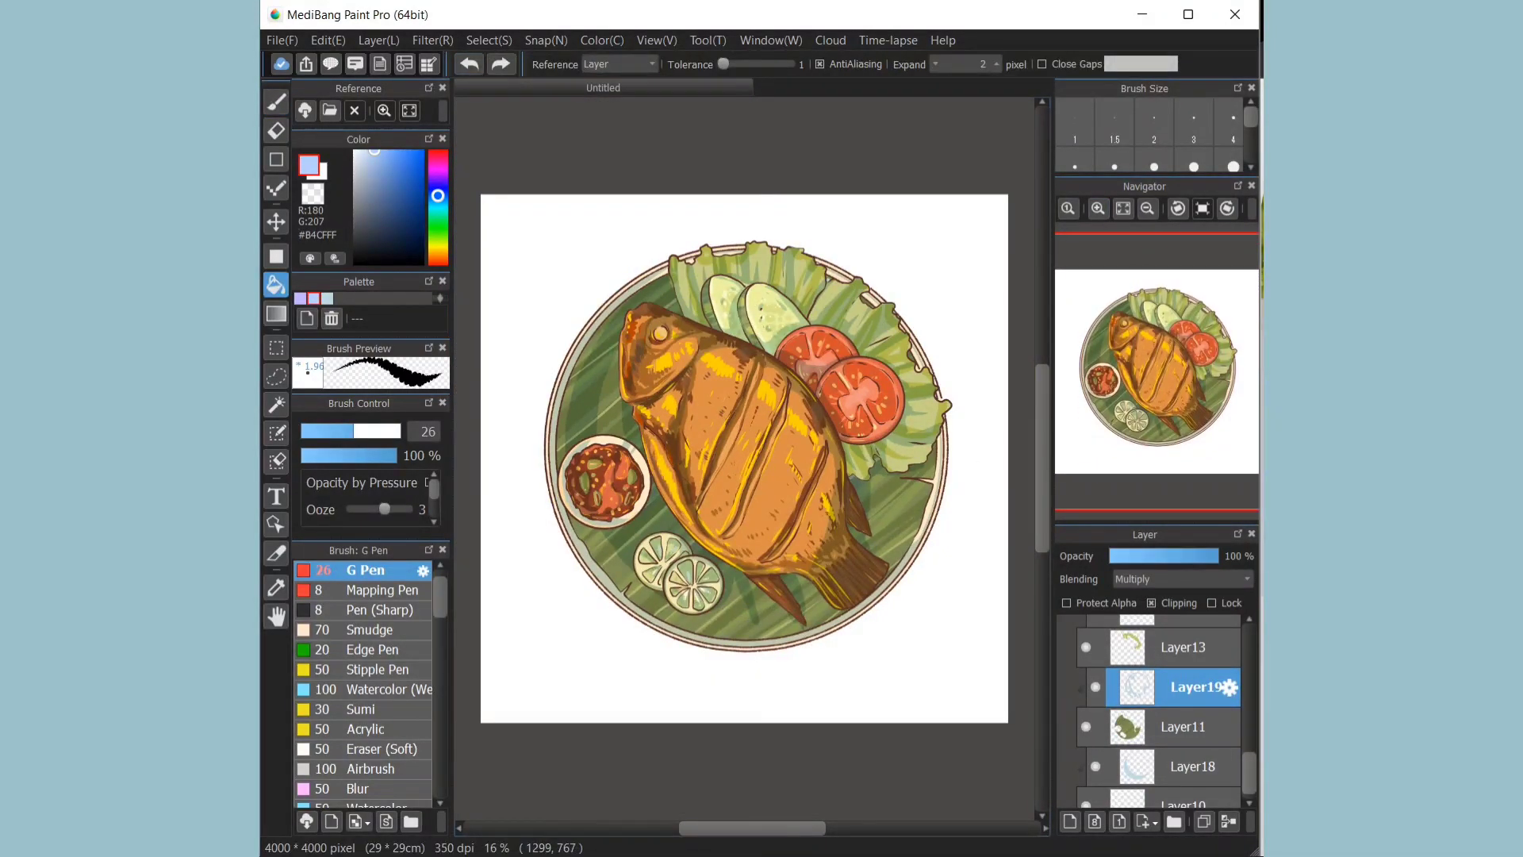
{"action": "left_click", "coordinate": [276, 101]}
{"action": "left_click", "coordinate": [1098, 209]}
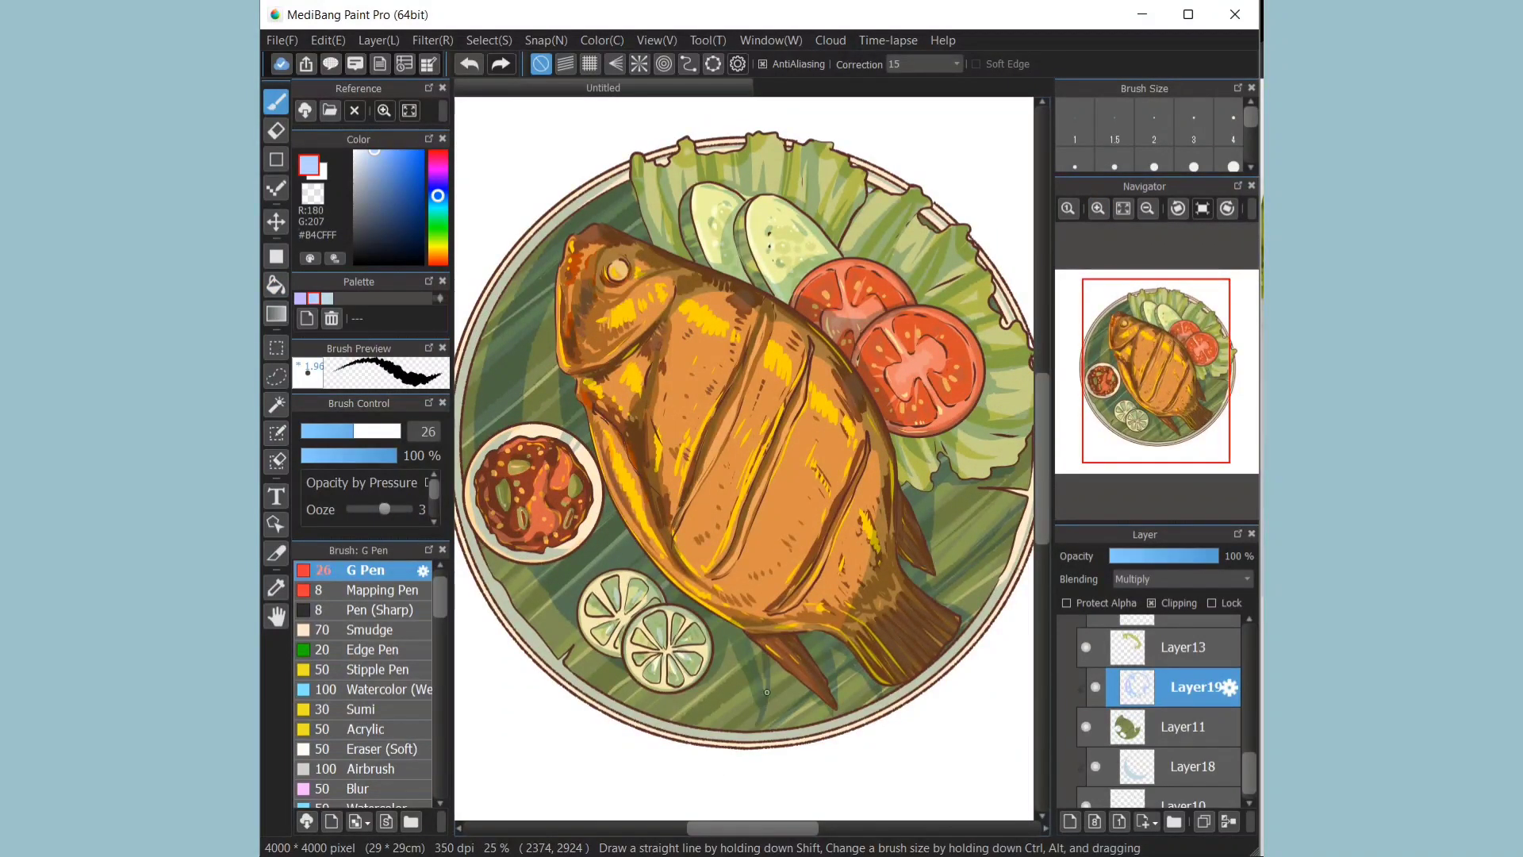
{"action": "left_click_drag", "start_coordinate": [793, 828], "coordinate": [752, 829]}
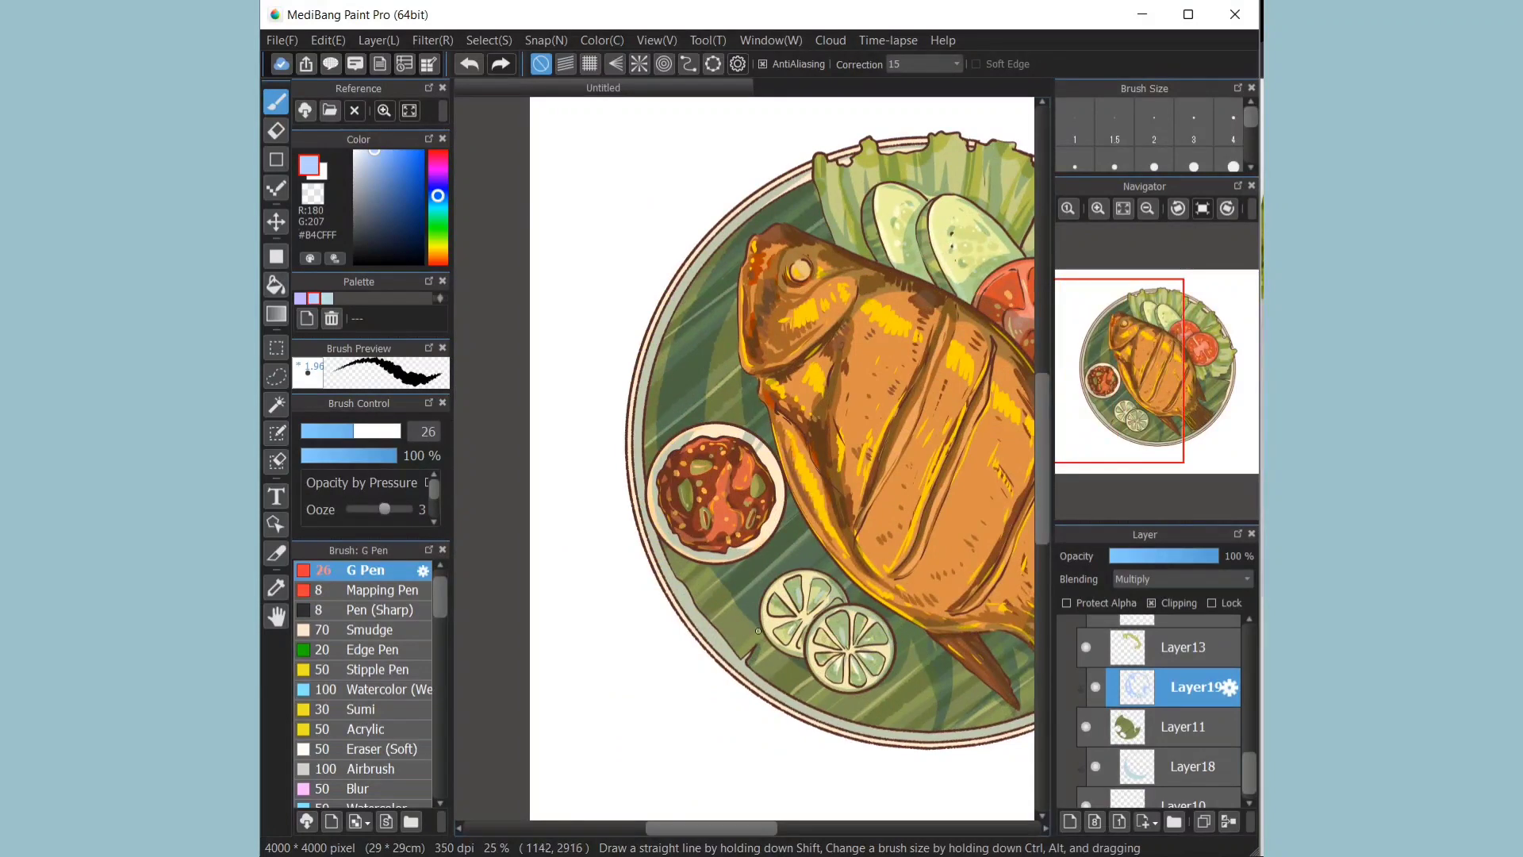
Step: Brush #E3FA98 highlights along the banana leaf's outer edge on the leaf colour layer, Layer11
{"action": "right_click", "coordinate": [725, 634]}
{"action": "left_click", "coordinate": [381, 153]}
{"action": "left_click", "coordinate": [1183, 727]}
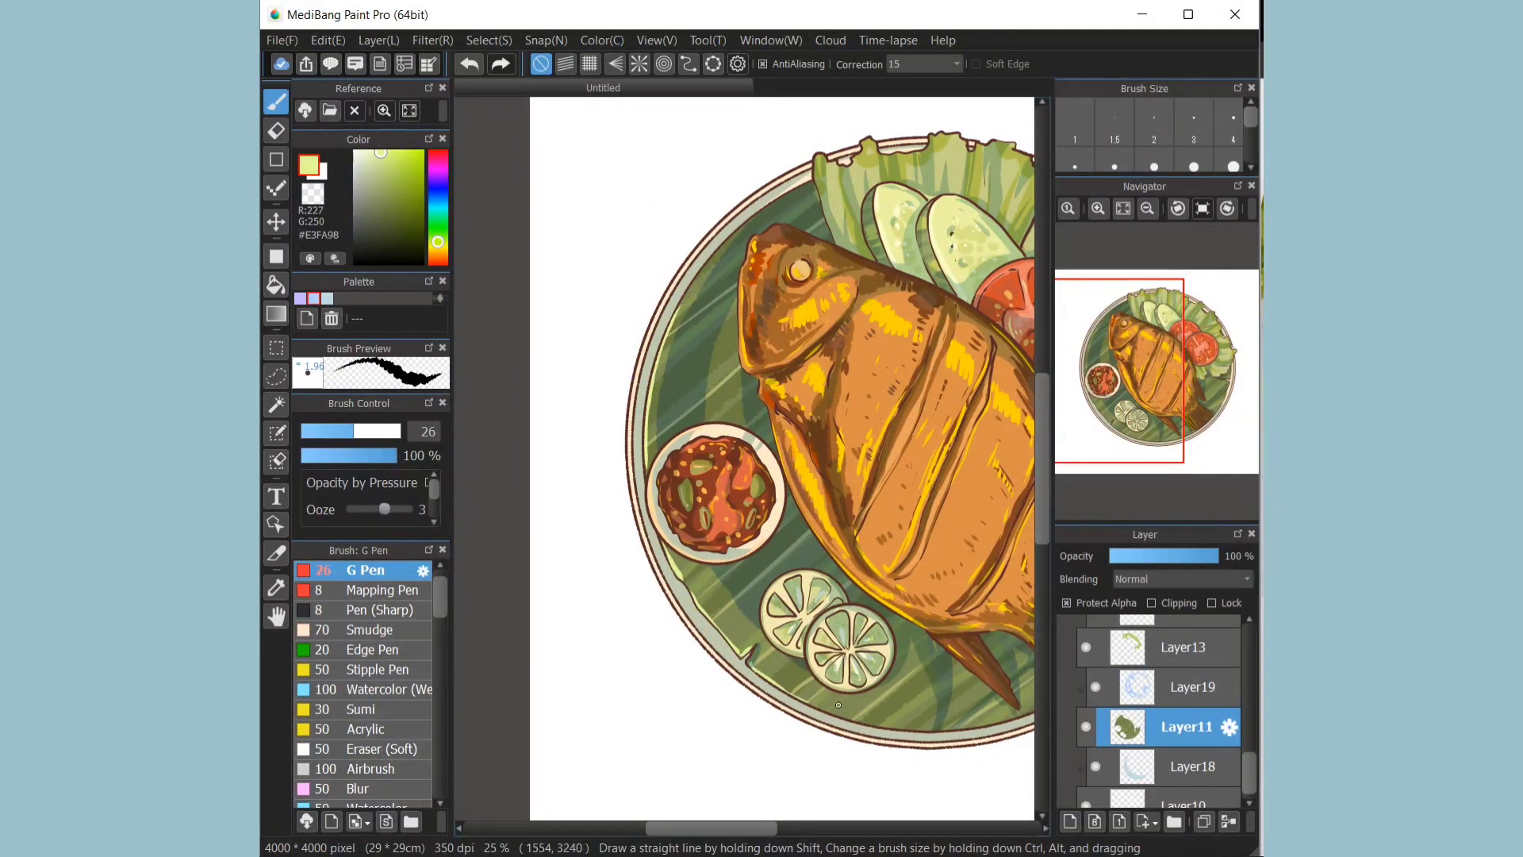
{"action": "left_click", "coordinate": [1227, 208]}
{"action": "left_click", "coordinate": [1227, 209]}
{"action": "left_click_drag", "start_coordinate": [1042, 411], "coordinate": [1043, 445]}
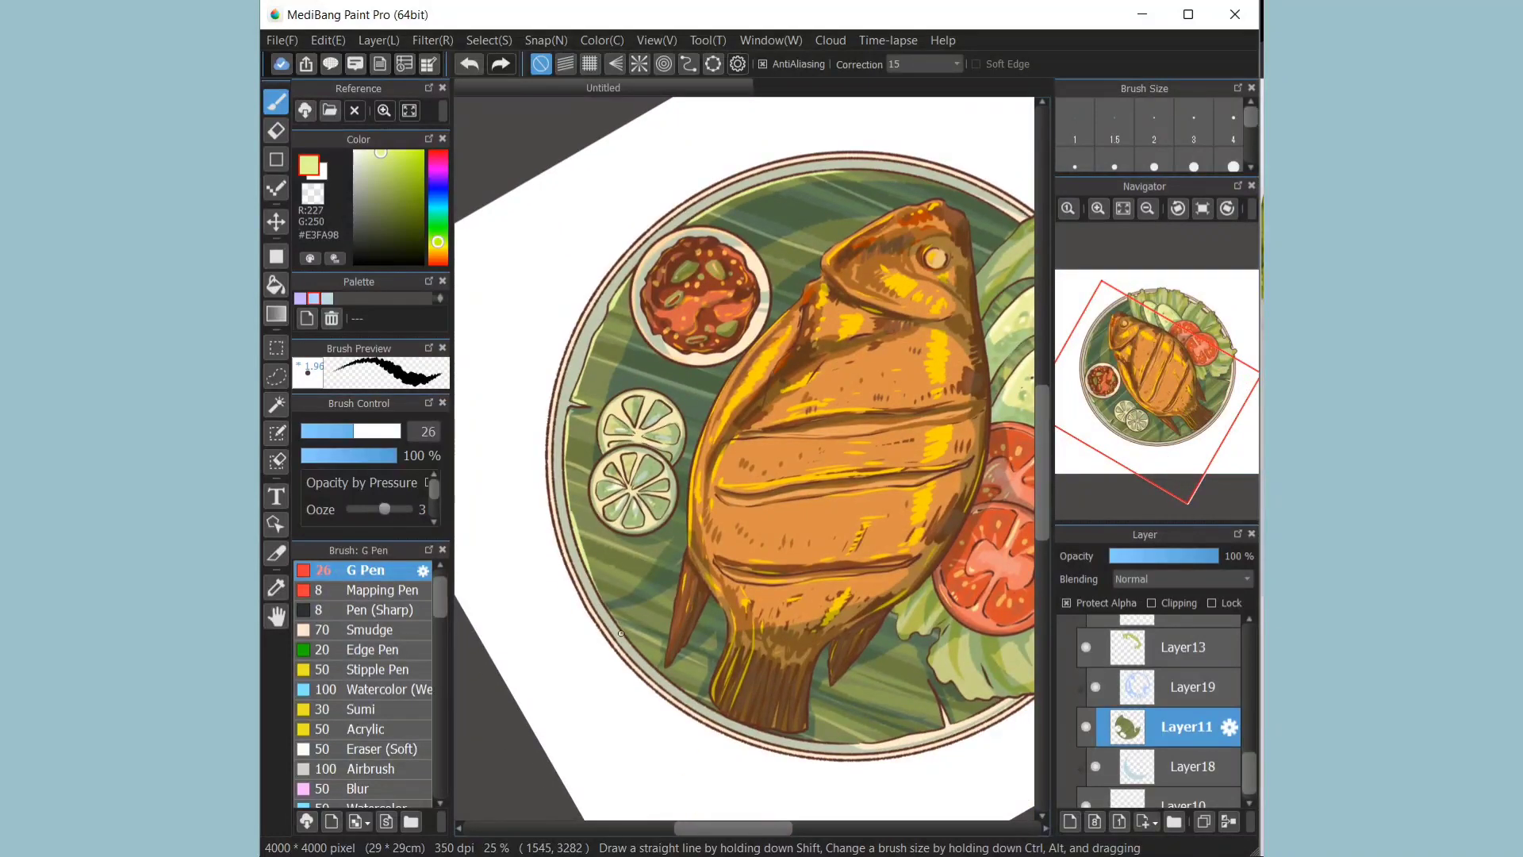
{"action": "left_click_drag", "start_coordinate": [595, 581], "coordinate": [658, 671]}
{"action": "left_click", "coordinate": [1123, 208]}
{"action": "left_click", "coordinate": [1098, 209]}
{"action": "left_click", "coordinate": [1098, 209]}
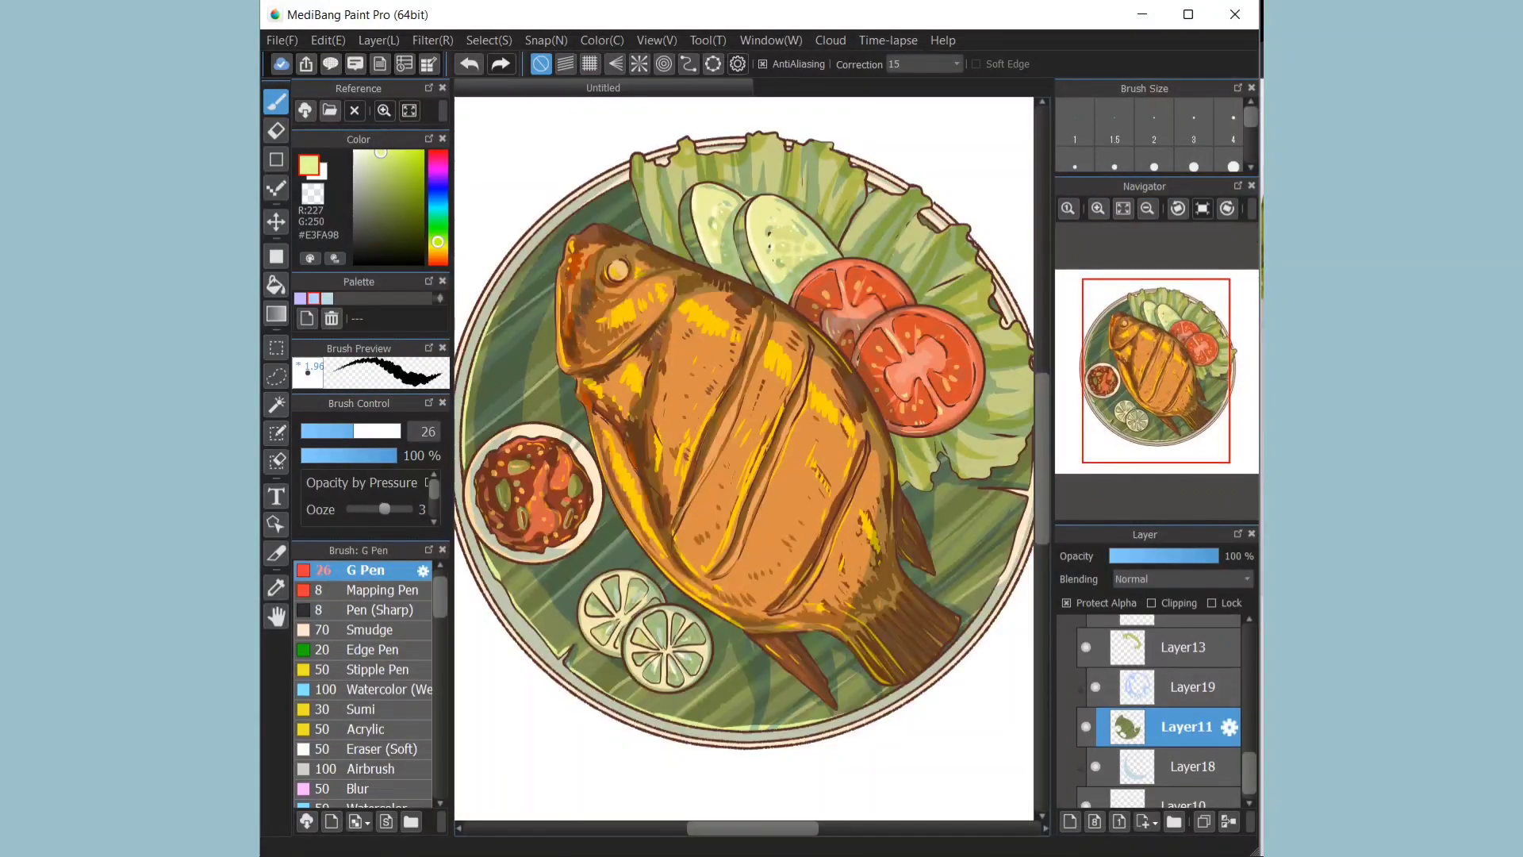
Step: Select the lettuce's colour layer, Layer13, check it by hiding and showing it, and set the brush colour to #FFED9F
{"action": "scroll", "coordinate": [1183, 730], "scroll_direction": "up", "scroll_amount": 3}
{"action": "left_click", "coordinate": [1185, 763]}
{"action": "left_click", "coordinate": [781, 361], "text": "alt"}
{"action": "left_click", "coordinate": [381, 151]}
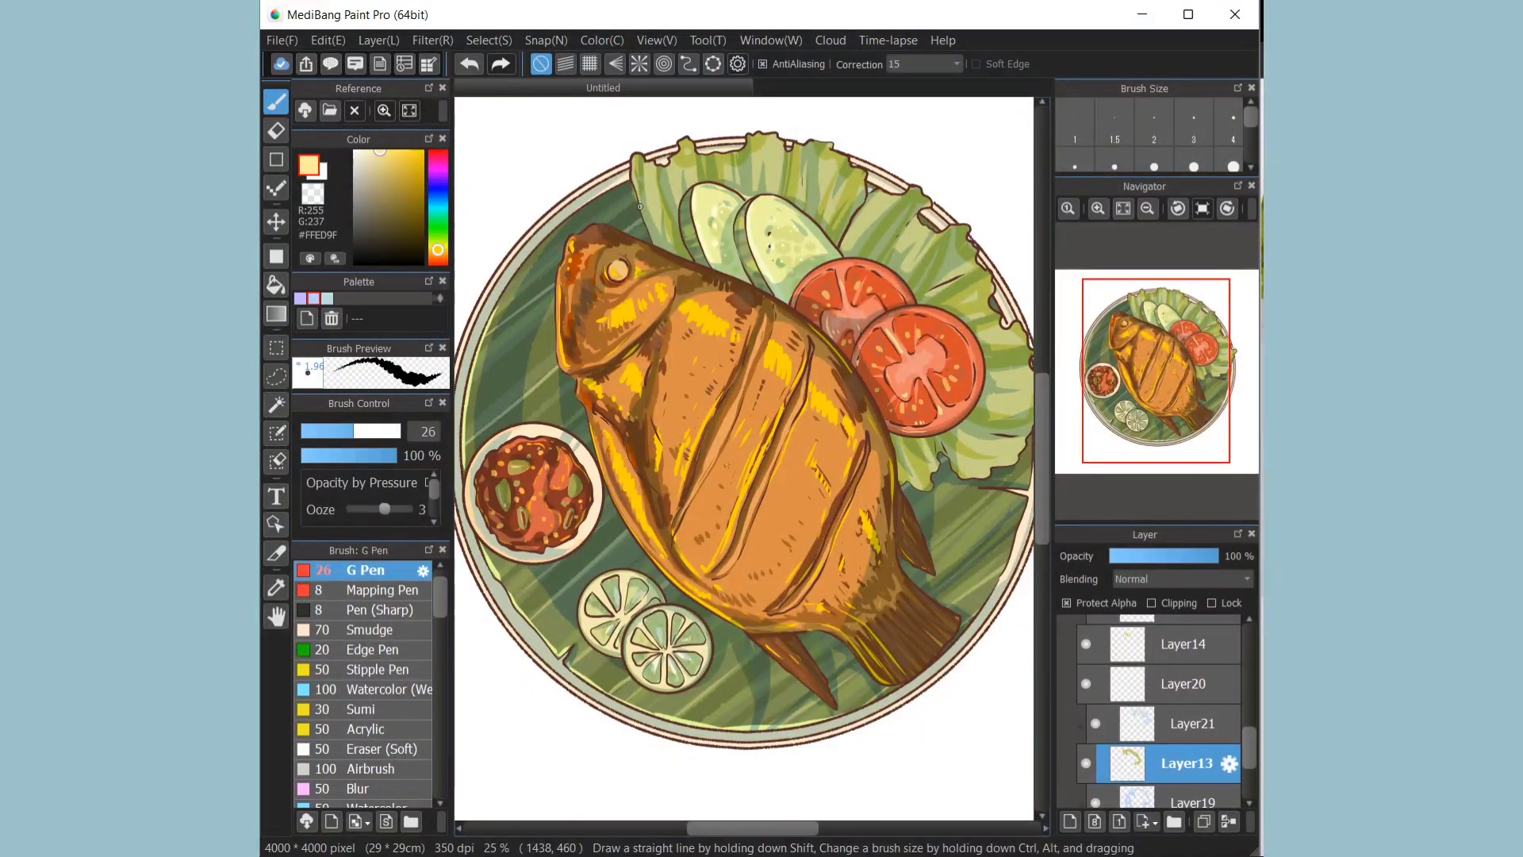
{"action": "left_click", "coordinate": [1086, 763]}
{"action": "left_click", "coordinate": [1086, 764]}
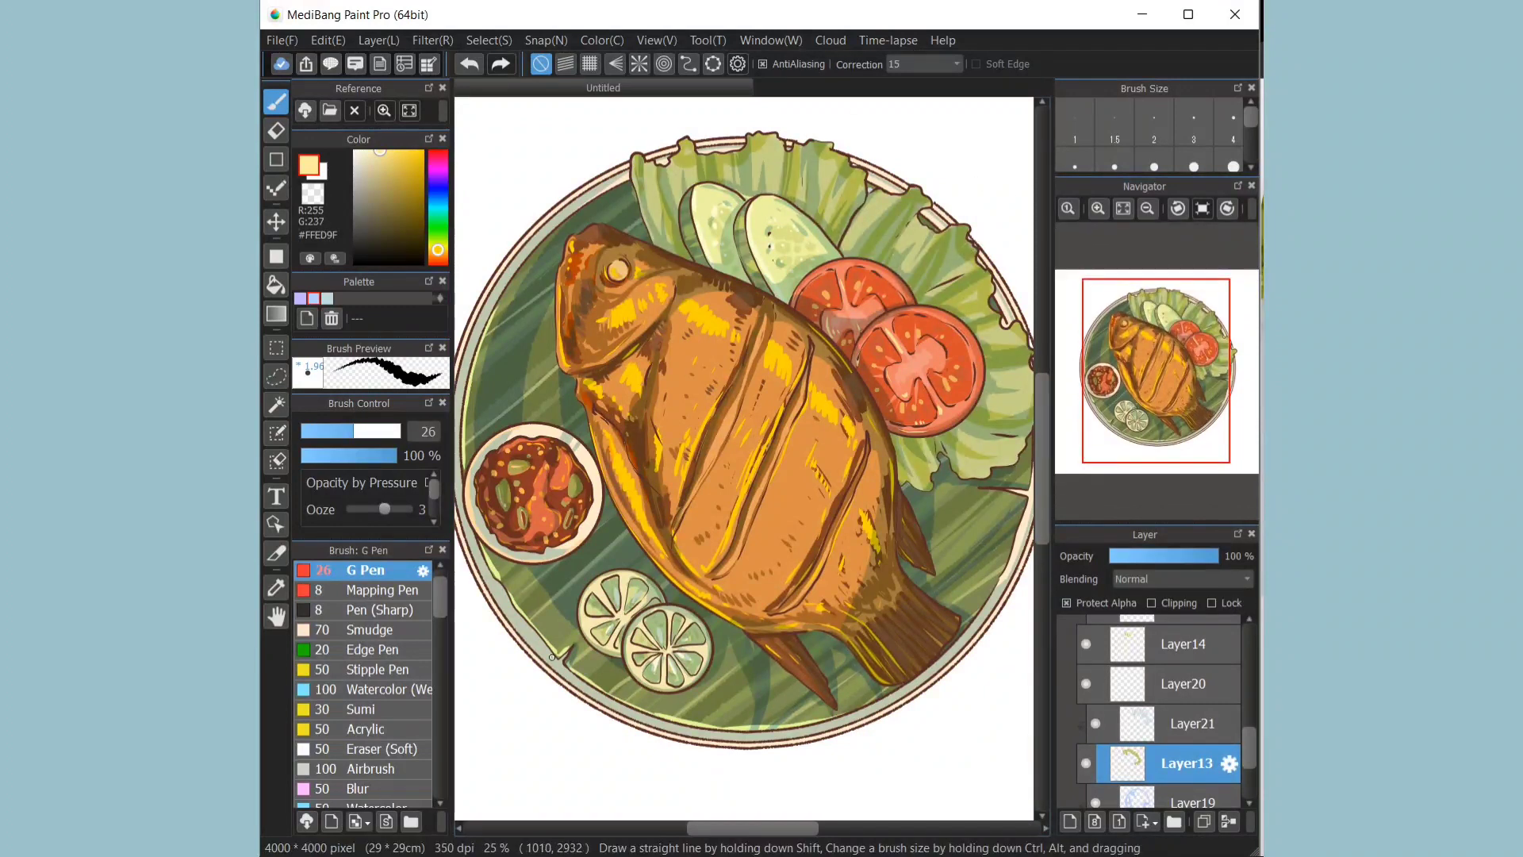
Step: Brush #FFFDAD highlights along the lettuce's ruffled edges and folds
{"action": "left_click", "coordinate": [438, 242]}
{"action": "left_click", "coordinate": [707, 317], "text": "alt"}
{"action": "left_click_drag", "start_coordinate": [653, 163], "coordinate": [660, 193]}
{"action": "key", "text": "ctrl+z"}
{"action": "left_click", "coordinate": [376, 151]}
{"action": "left_click", "coordinate": [438, 247]}
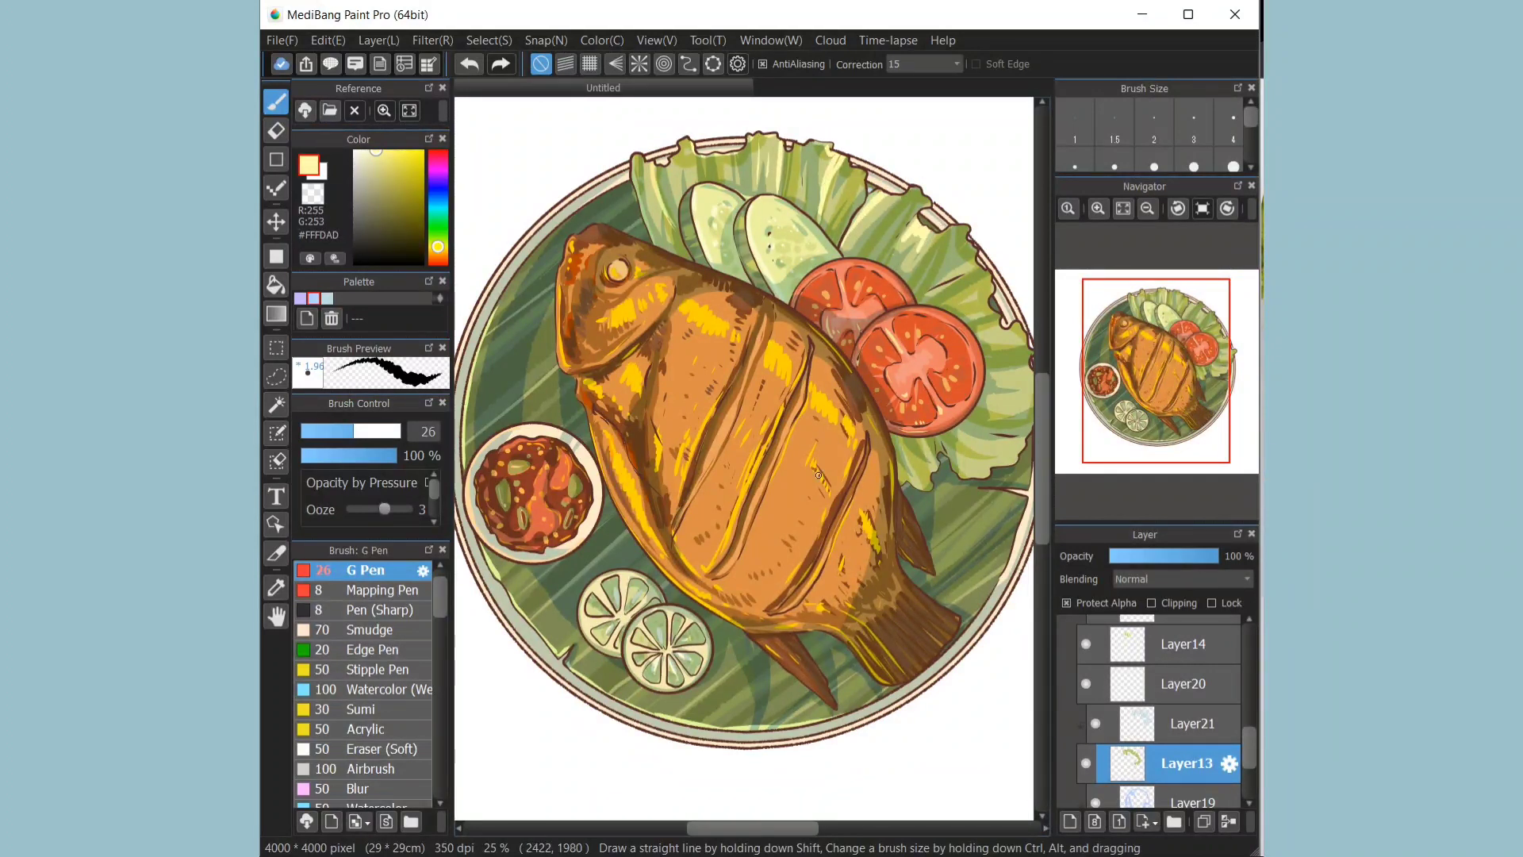
{"action": "scroll", "coordinate": [807, 225], "scroll_direction": "right", "scroll_amount": 3}
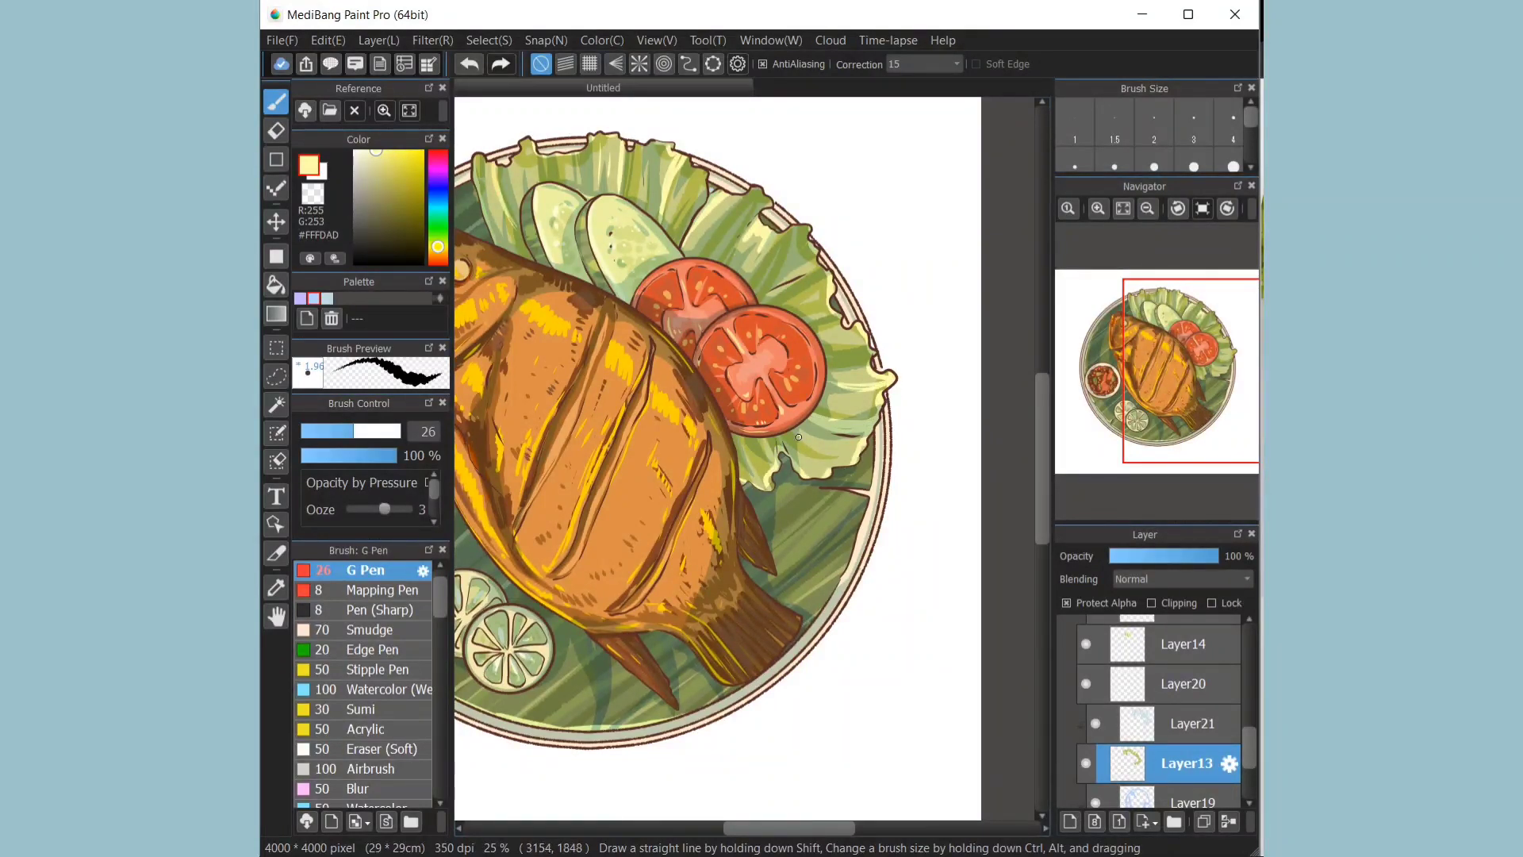
Step: Select the citrus slices' colour layer, Layer17, and set the brush colour to #FFF7D8 for their highlights
{"action": "scroll", "coordinate": [1150, 714], "scroll_direction": "up", "scroll_amount": 7}
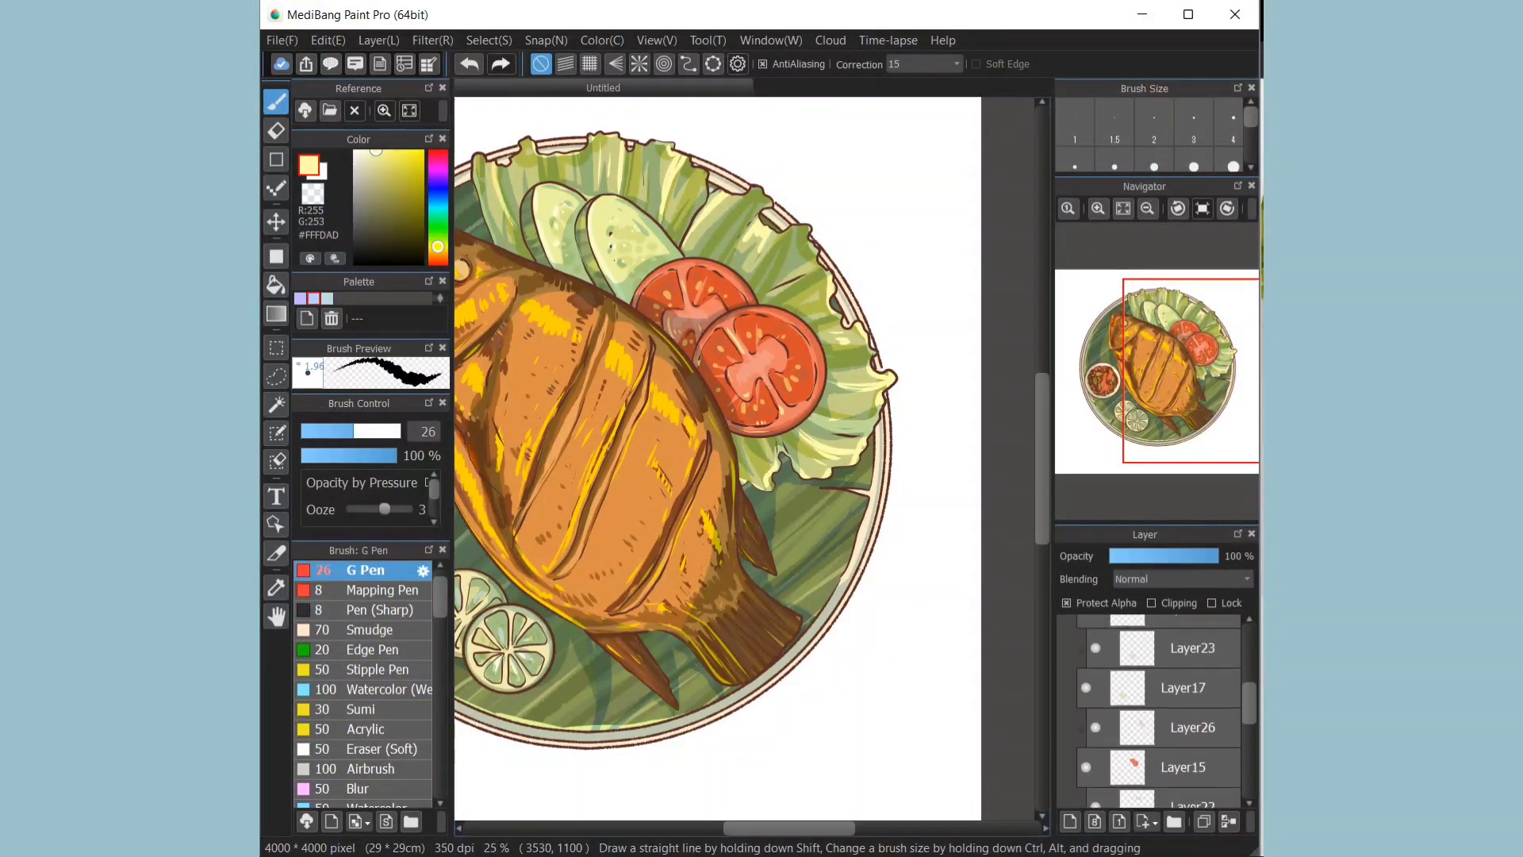
{"action": "left_click", "coordinate": [1086, 720]}
{"action": "left_click", "coordinate": [1087, 720]}
{"action": "scroll", "coordinate": [714, 381], "scroll_direction": "left", "scroll_amount": 3}
{"action": "left_click", "coordinate": [612, 314], "text": "alt"}
{"action": "left_click", "coordinate": [633, 669], "text": "alt"}
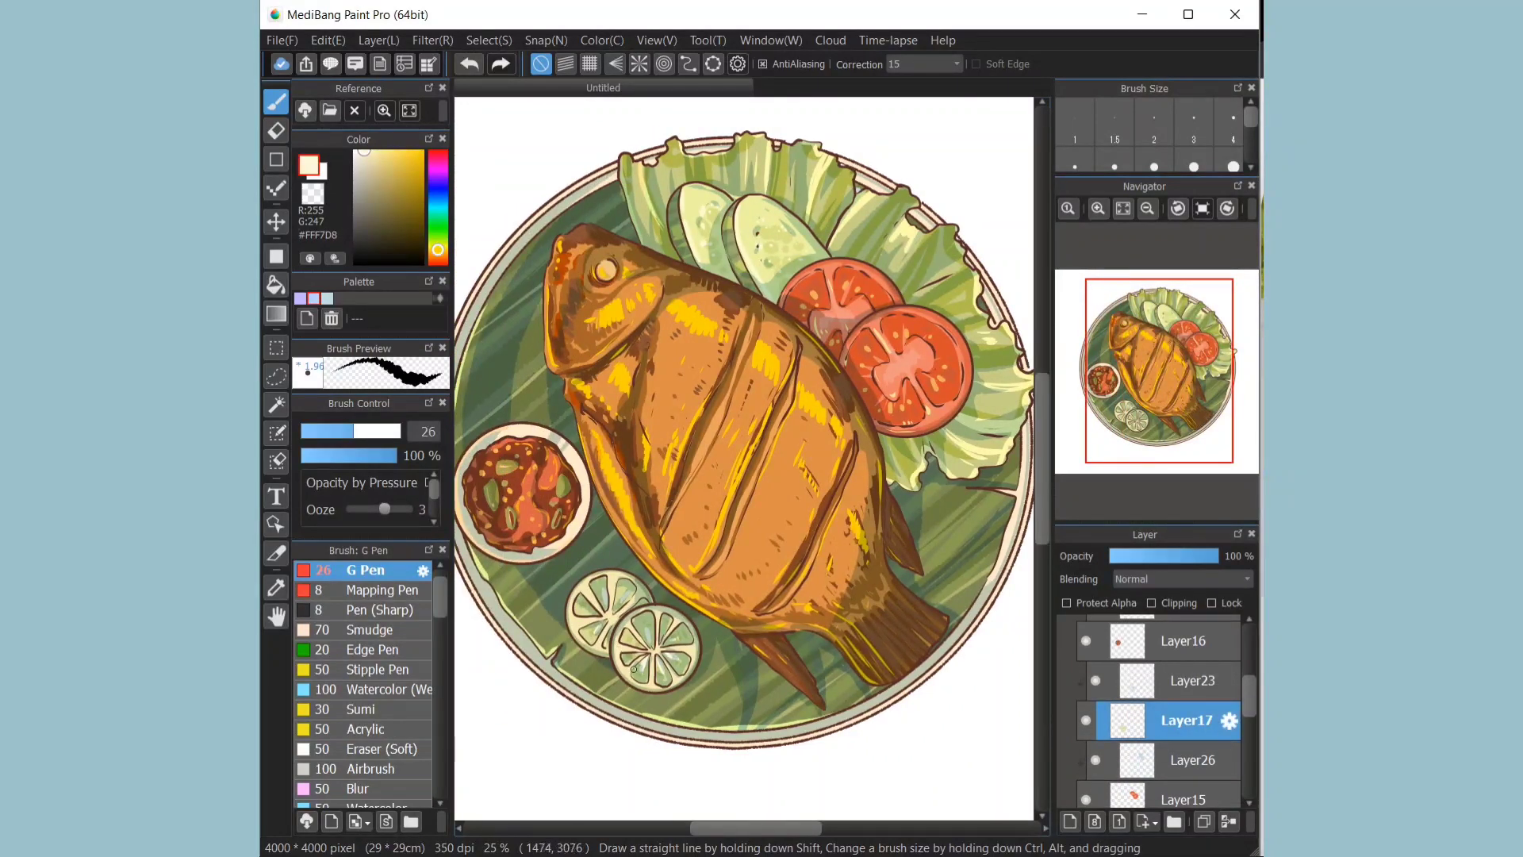
{"action": "left_click", "coordinate": [1123, 209]}
{"action": "left_click", "coordinate": [1147, 209]}
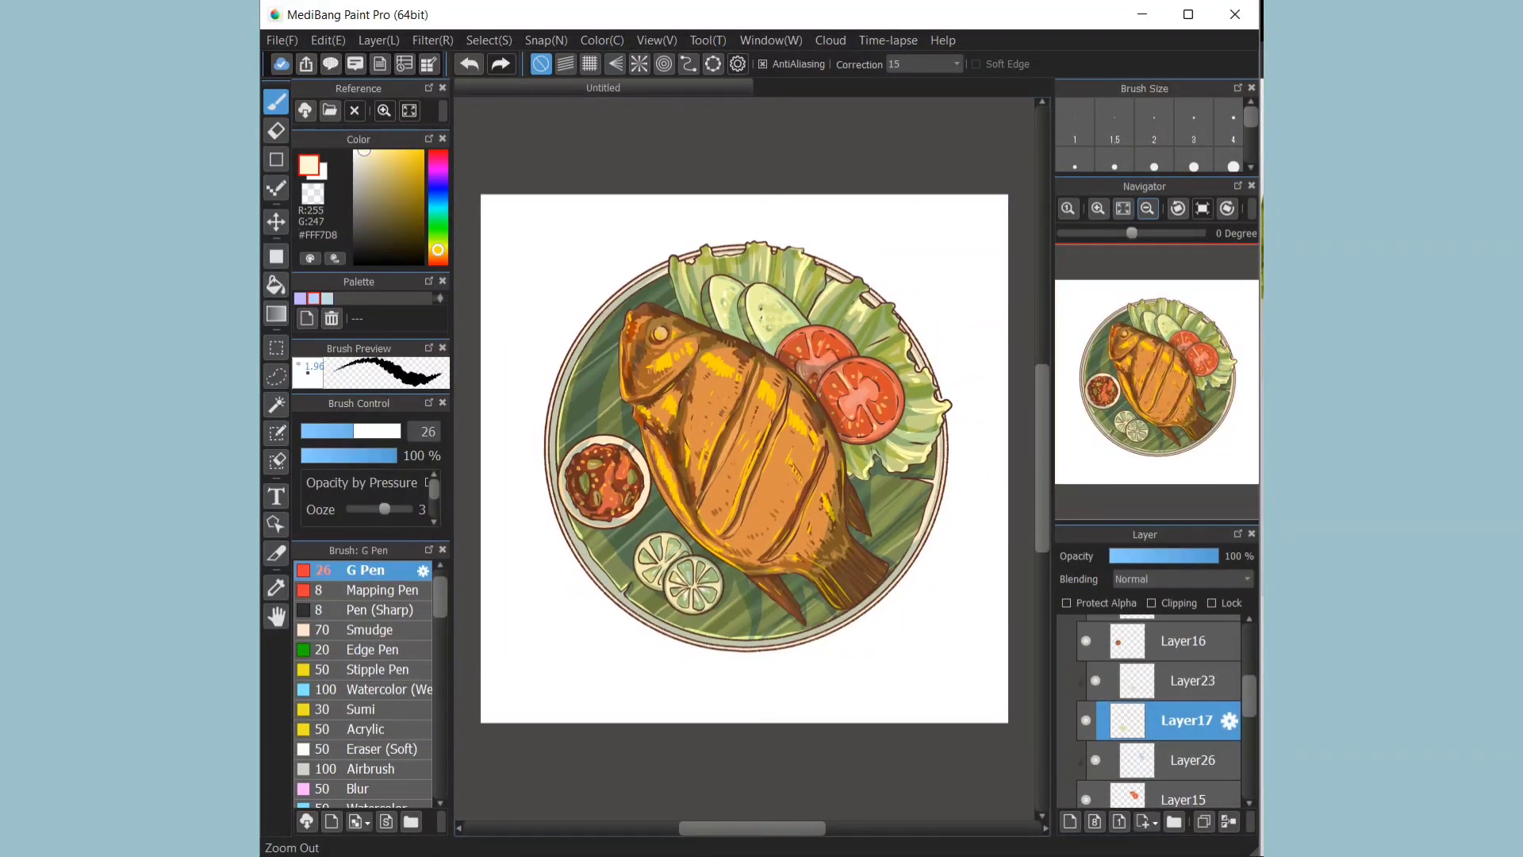
Step: Add a new layer for the background and move it out of the folder to the very bottom of the layer stack
{"action": "scroll", "coordinate": [1151, 714], "scroll_direction": "down", "scroll_amount": 8}
{"action": "left_click", "coordinate": [1086, 788]}
{"action": "left_click", "coordinate": [1087, 788]}
{"action": "left_click", "coordinate": [1071, 822]}
{"action": "scroll", "coordinate": [1167, 746], "scroll_direction": "down", "scroll_amount": 1}
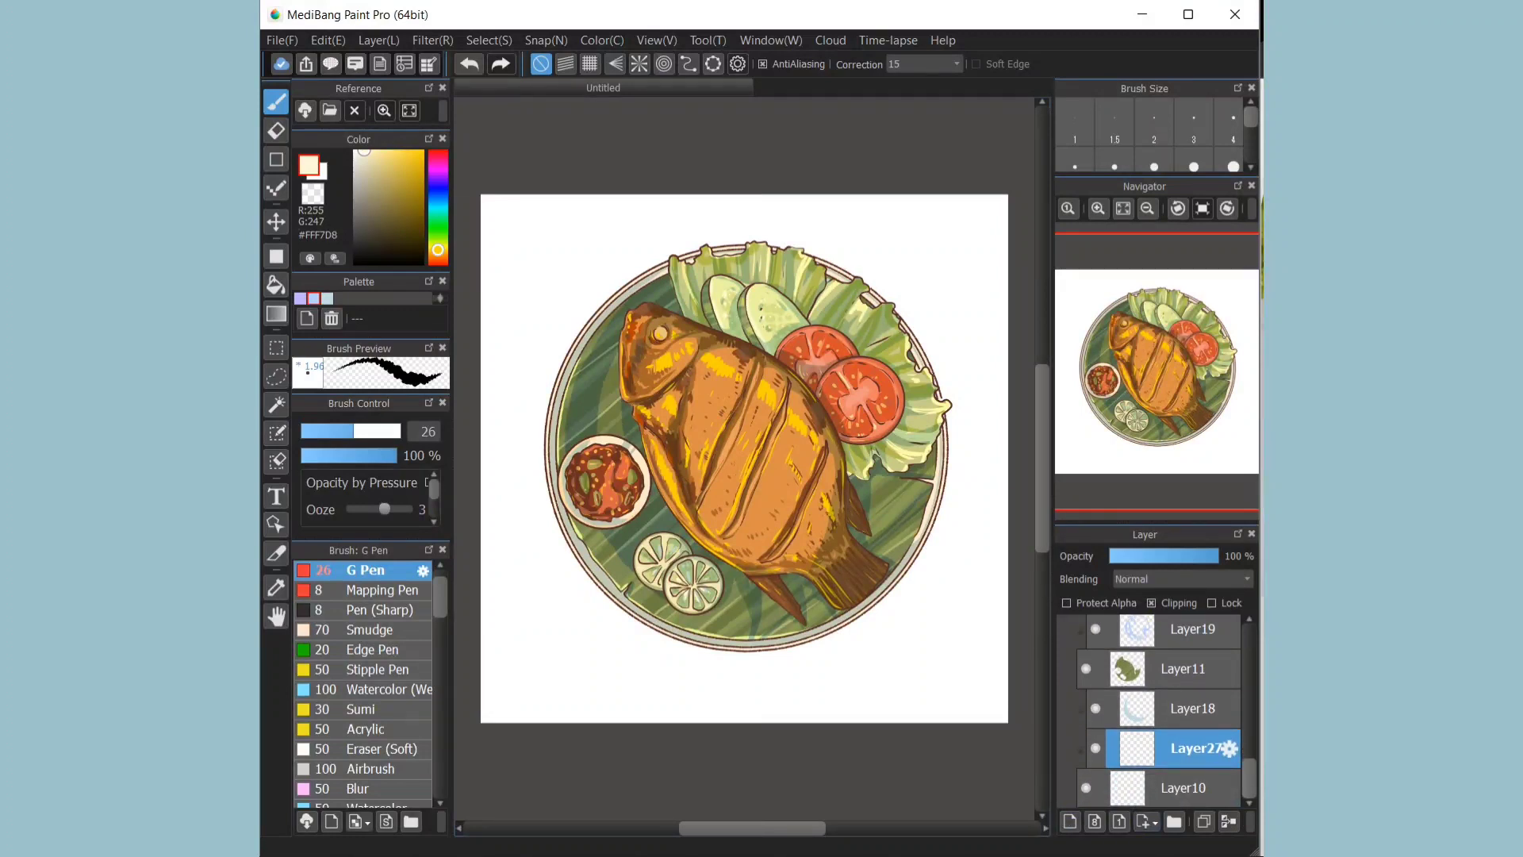
{"action": "left_click_drag", "start_coordinate": [1194, 749], "coordinate": [1206, 806]}
{"action": "left_click", "coordinate": [1067, 788]}
{"action": "left_click", "coordinate": [1086, 748]}
{"action": "left_click", "coordinate": [1086, 748]}
{"action": "left_click", "coordinate": [1066, 788]}
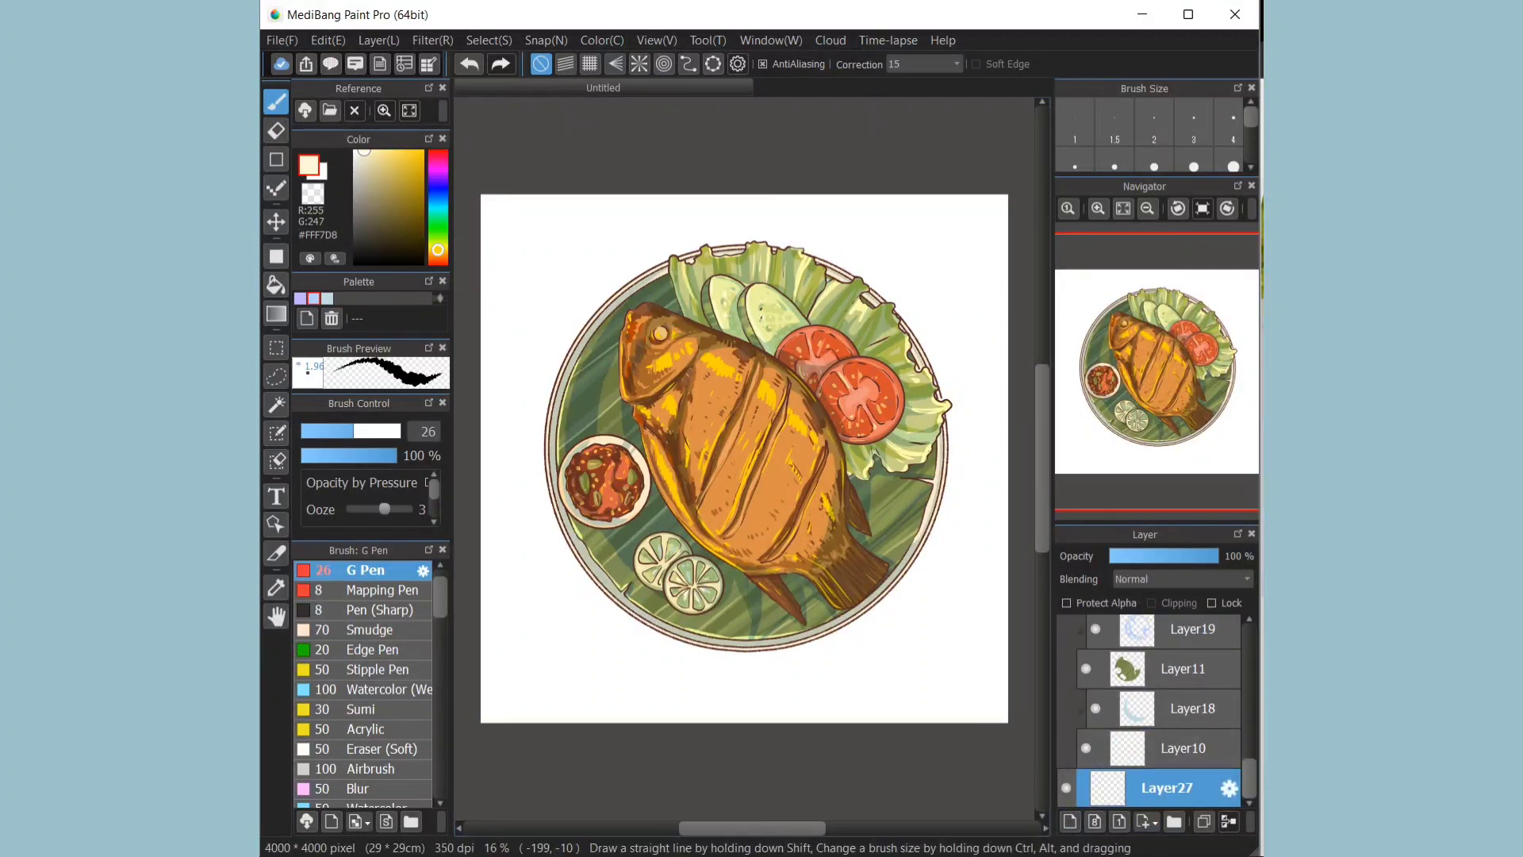
Step: Cover the whole canvas with a filled pale yellow #FFFED8 rectangle on the bottom layer
{"action": "left_click", "coordinate": [276, 256]}
{"action": "left_click", "coordinate": [438, 247]}
{"action": "left_click", "coordinate": [1147, 209]}
{"action": "left_click_drag", "start_coordinate": [495, 226], "coordinate": [1023, 724]}
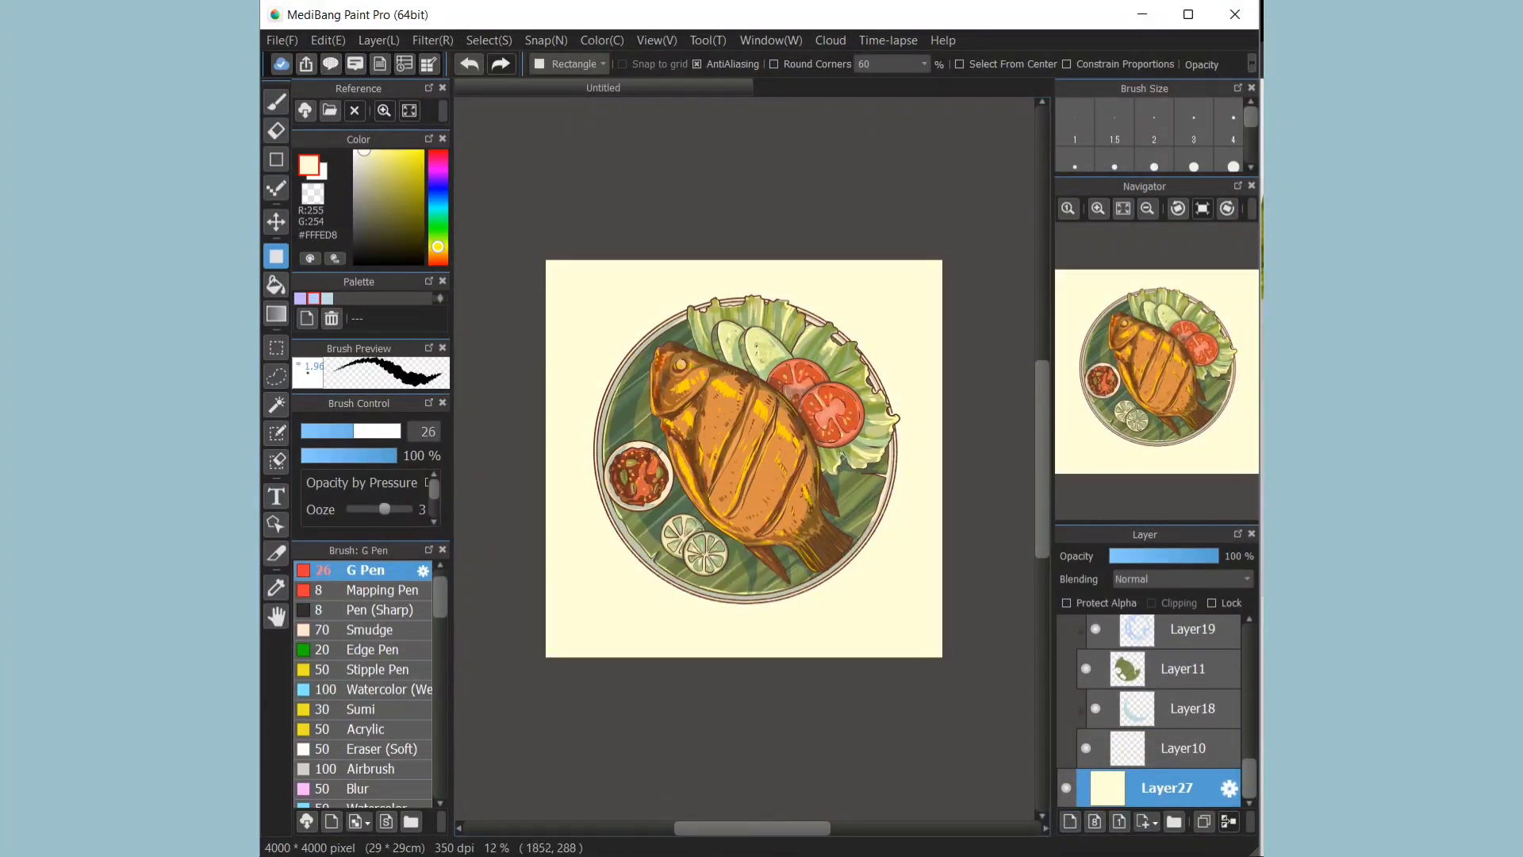
Step: Draw a vertical #D9C48C wood plank line above and below the plate, slightly left of the canvas centre
{"action": "key", "text": "b"}
{"action": "left_click", "coordinate": [379, 167]}
{"action": "left_click_drag", "start_coordinate": [720, 216], "coordinate": [722, 318]}
{"action": "key", "text": "ctrl+z"}
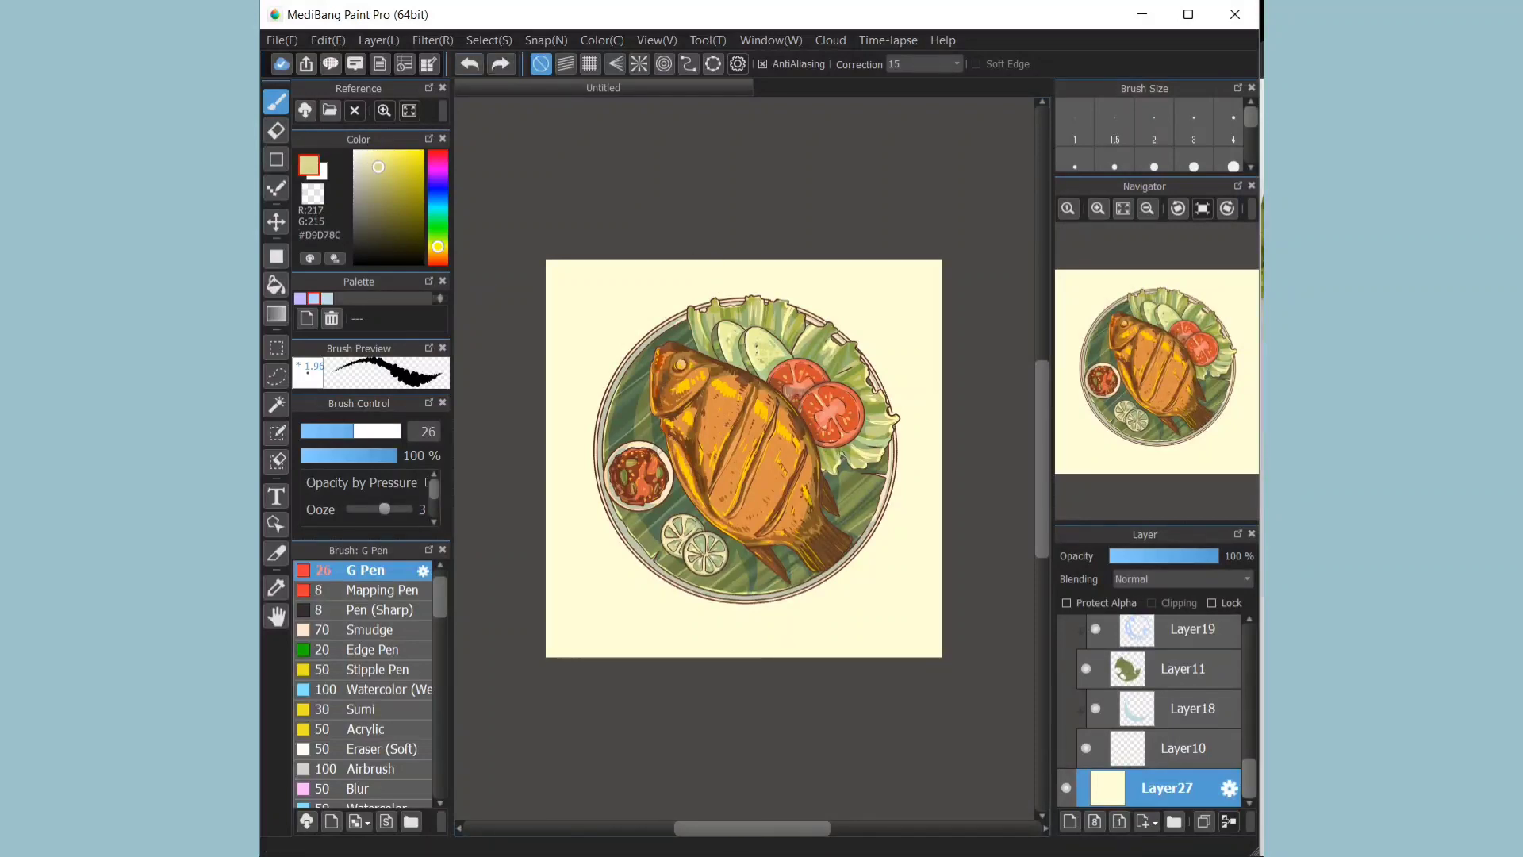
{"action": "left_click", "coordinate": [438, 252]}
{"action": "left_click_drag", "start_coordinate": [702, 233], "coordinate": [703, 301]}
{"action": "left_click_drag", "start_coordinate": [698, 515], "coordinate": [699, 668]}
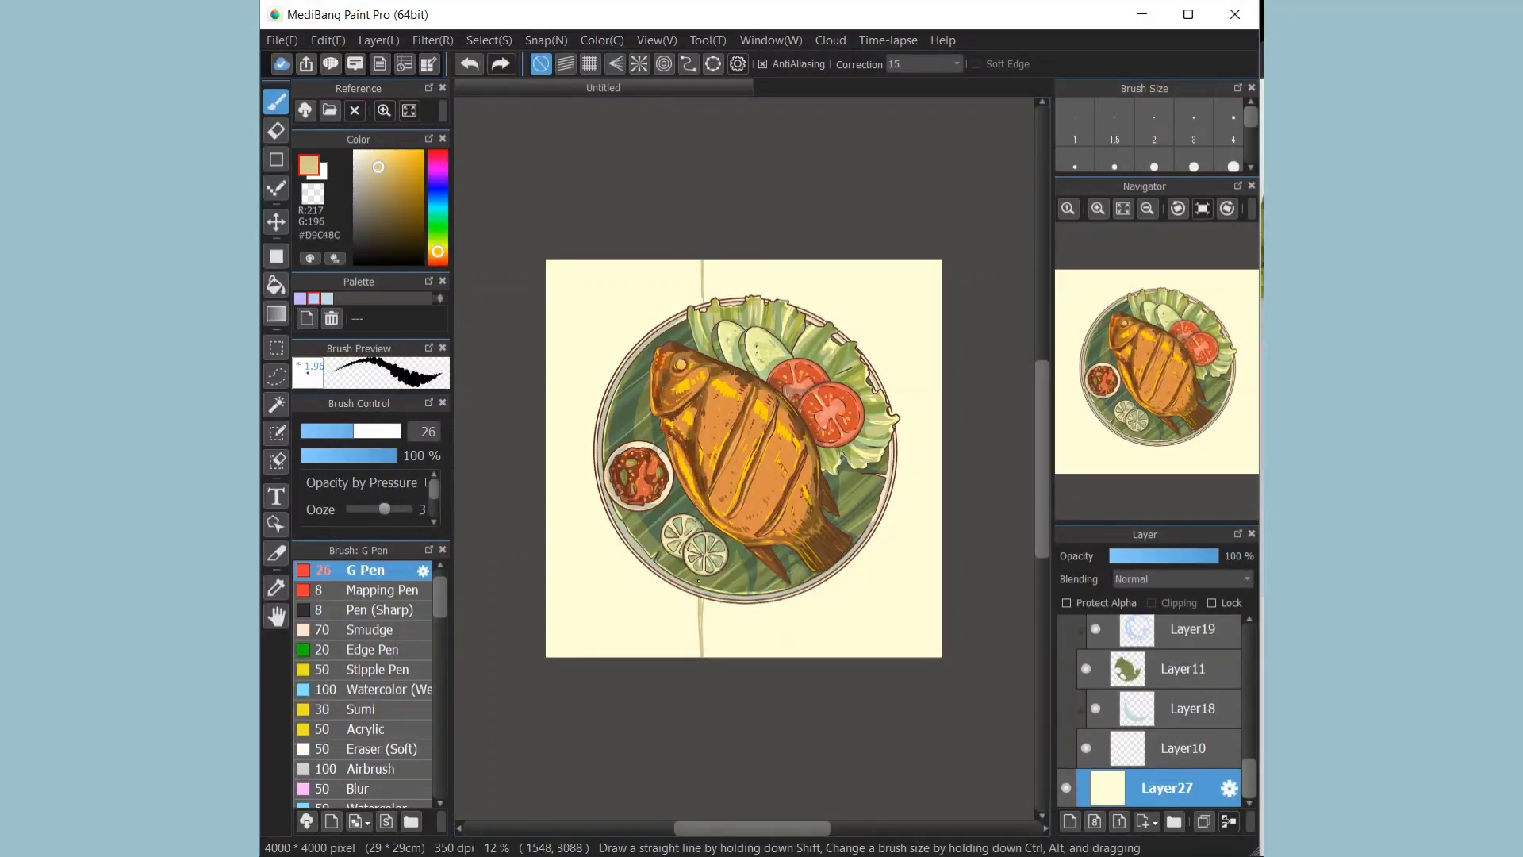
{"action": "left_click_drag", "start_coordinate": [700, 609], "coordinate": [699, 668]}
Step: Draw a second vertical plank line with finer grain strokes right of the canvas centre, above and below the plate
{"action": "key", "text": "ctrl+minus"}
{"action": "key", "text": "ctrl+plus"}
{"action": "key", "text": "ctrl+plus"}
{"action": "left_click_drag", "start_coordinate": [870, 145], "coordinate": [878, 750]}
{"action": "mouse_move", "coordinate": [878, 624]}
{"action": "left_mouse_down"}
{"action": "mouse_move", "coordinate": [877, 751]}
{"action": "mouse_move", "coordinate": [862, 678]}
{"action": "left_mouse_up"}
{"action": "left_click_drag", "start_coordinate": [852, 667], "coordinate": [862, 712]}
{"action": "left_click_drag", "start_coordinate": [838, 718], "coordinate": [839, 736]}
Step: Draw a long plank line and short wood-grain strokes down the left side of the background
{"action": "left_click_drag", "start_coordinate": [521, 715], "coordinate": [511, 383]}
{"action": "mouse_move", "coordinate": [524, 296]}
{"action": "left_mouse_down"}
{"action": "mouse_move", "coordinate": [523, 321]}
{"action": "mouse_move", "coordinate": [514, 295]}
{"action": "left_mouse_up"}
{"action": "mouse_move", "coordinate": [491, 159]}
{"action": "left_mouse_down"}
{"action": "mouse_move", "coordinate": [486, 361]}
{"action": "mouse_move", "coordinate": [489, 262]}
{"action": "left_mouse_up"}
{"action": "left_click_drag", "start_coordinate": [494, 511], "coordinate": [495, 595]}
{"action": "left_click_drag", "start_coordinate": [493, 708], "coordinate": [494, 747]}
{"action": "left_click_drag", "start_coordinate": [493, 416], "coordinate": [494, 513]}
{"action": "left_click_drag", "start_coordinate": [493, 580], "coordinate": [493, 734]}
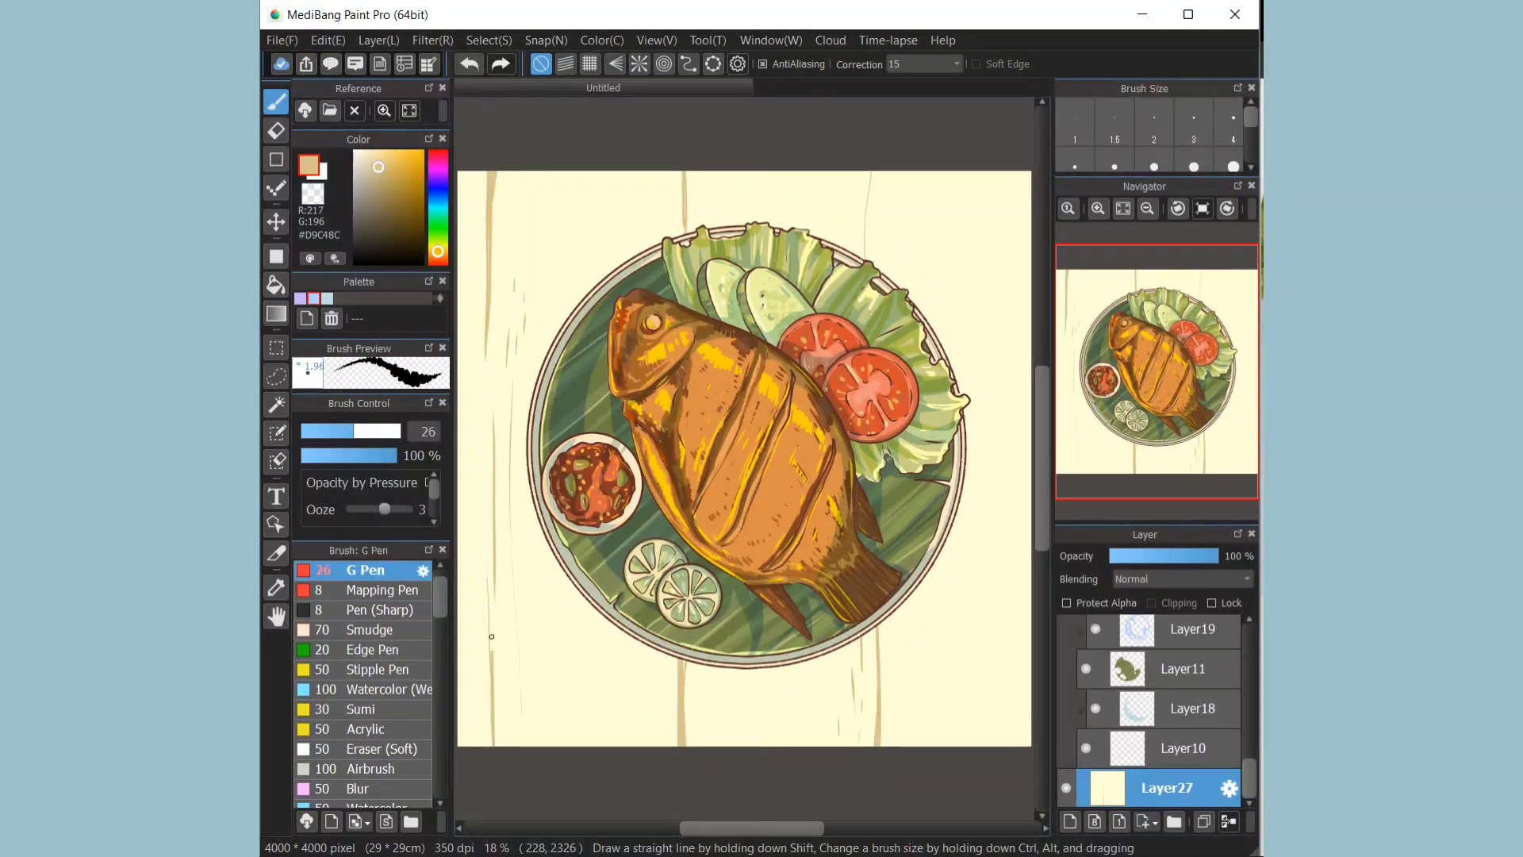
Step: Draw long and short vertical wood-grain strokes down the right side of the background
{"action": "left_click_drag", "start_coordinate": [752, 829], "coordinate": [770, 829]}
{"action": "left_click_drag", "start_coordinate": [952, 157], "coordinate": [946, 332]}
{"action": "left_click_drag", "start_coordinate": [945, 372], "coordinate": [944, 418]}
{"action": "left_click_drag", "start_coordinate": [934, 389], "coordinate": [932, 425]}
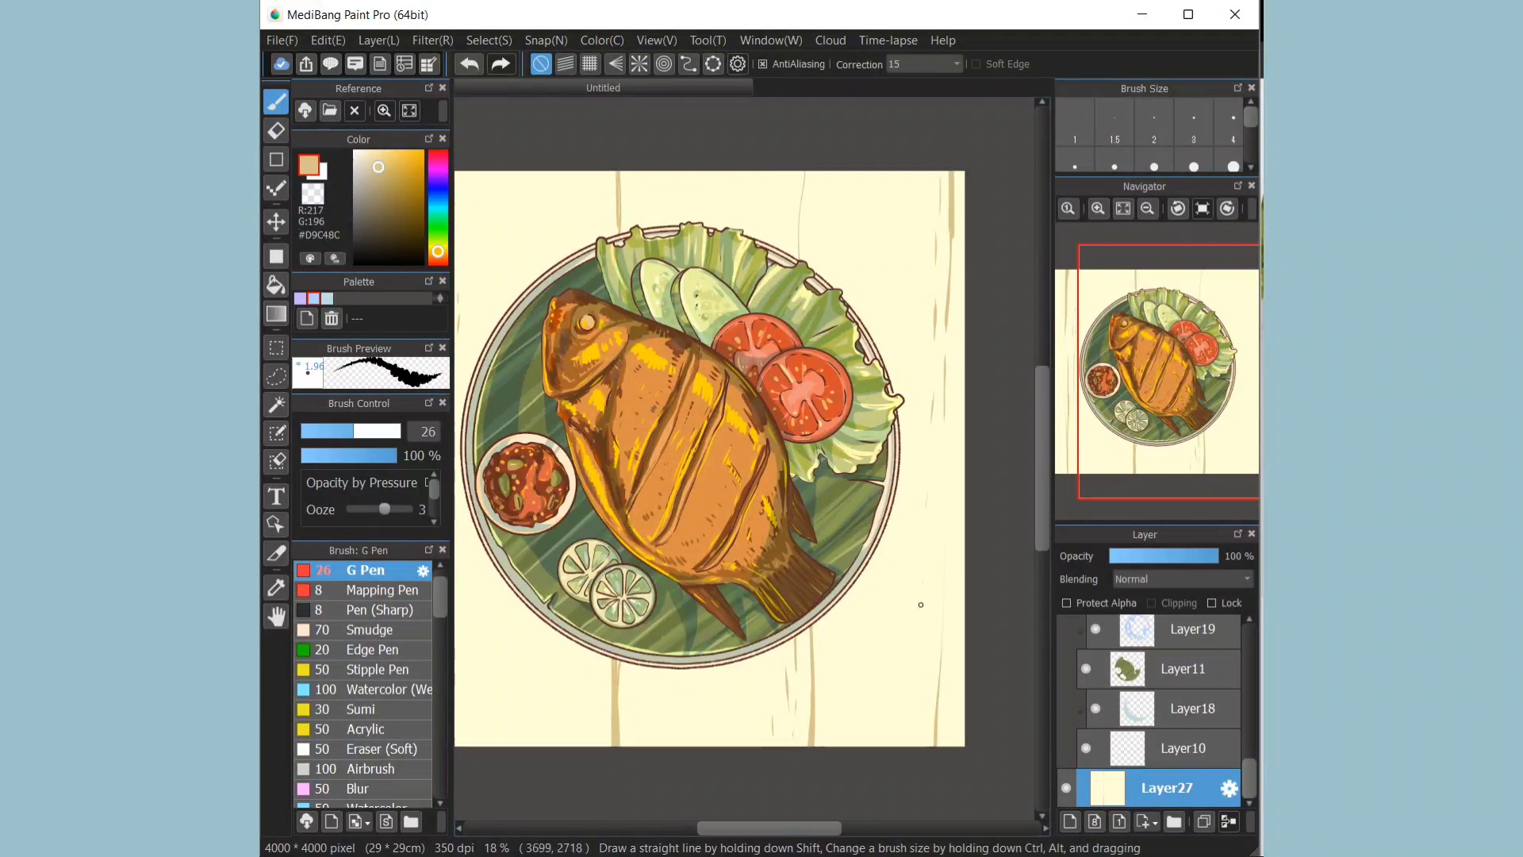
{"action": "left_click_drag", "start_coordinate": [909, 746], "coordinate": [913, 171]}
Step: Fill the remaining gaps above and below the plate with thin vertical wood-grain strokes
{"action": "left_click_drag", "start_coordinate": [893, 172], "coordinate": [887, 276]}
{"action": "left_click_drag", "start_coordinate": [761, 175], "coordinate": [761, 248]}
{"action": "left_click_drag", "start_coordinate": [722, 172], "coordinate": [724, 219]}
{"action": "left_click_drag", "start_coordinate": [689, 171], "coordinate": [689, 223]}
{"action": "mouse_move", "coordinate": [537, 746]}
{"action": "left_mouse_down"}
{"action": "mouse_move", "coordinate": [563, 168]}
{"action": "mouse_move", "coordinate": [493, 210]}
{"action": "left_mouse_up"}
{"action": "left_click_drag", "start_coordinate": [696, 745], "coordinate": [695, 669]}
{"action": "left_click_drag", "start_coordinate": [732, 742], "coordinate": [732, 699]}
{"action": "left_click", "coordinate": [1123, 209]}
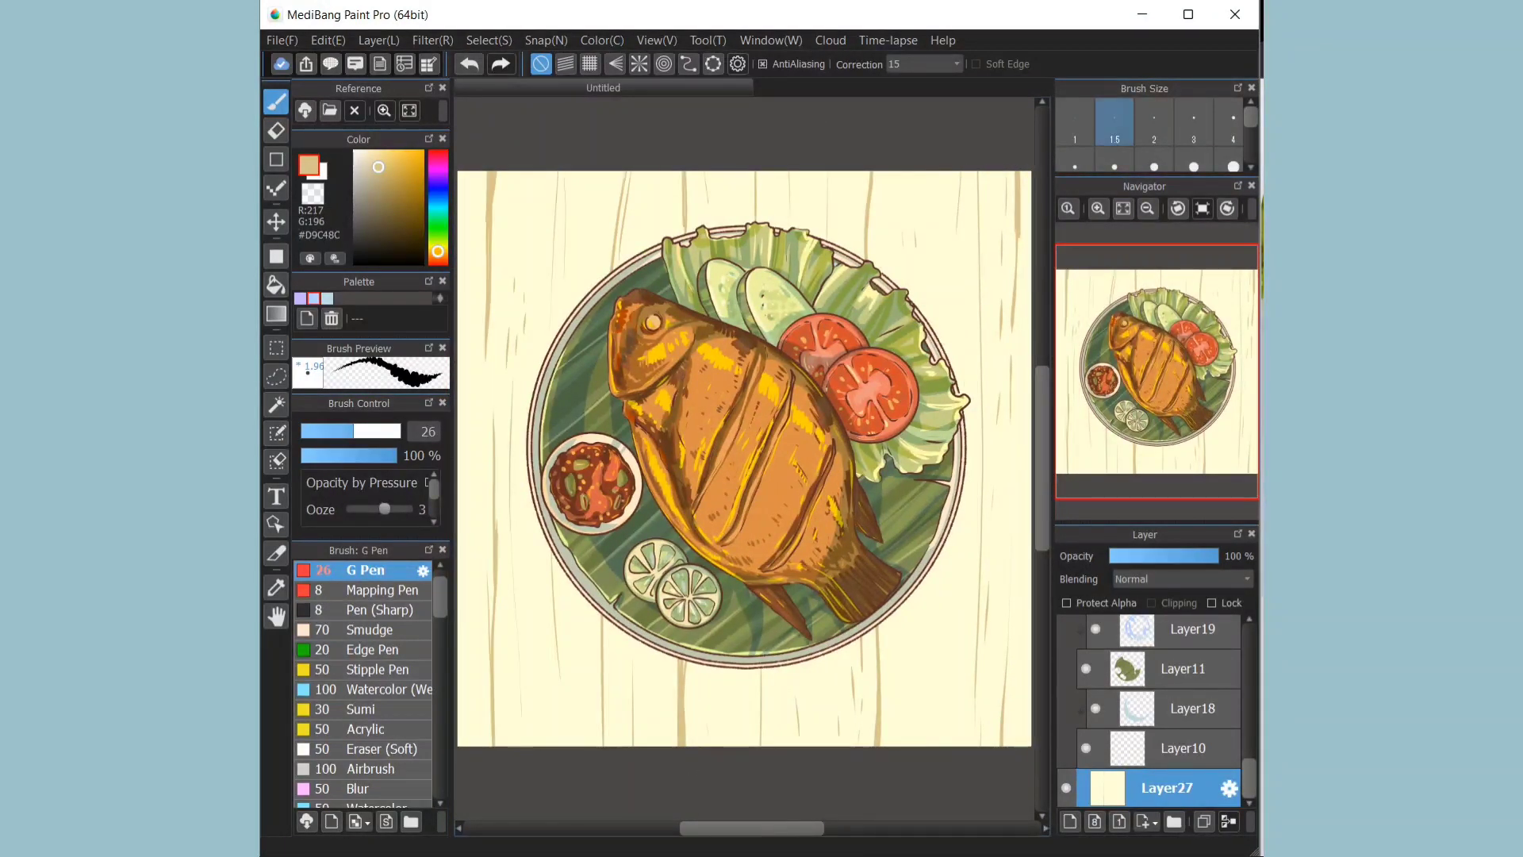
Step: Collapse Folder8 and Folder9 and select the wooden background layer, Layer27
{"action": "scroll", "coordinate": [1190, 720], "scroll_direction": "up", "scroll_amount": 10}
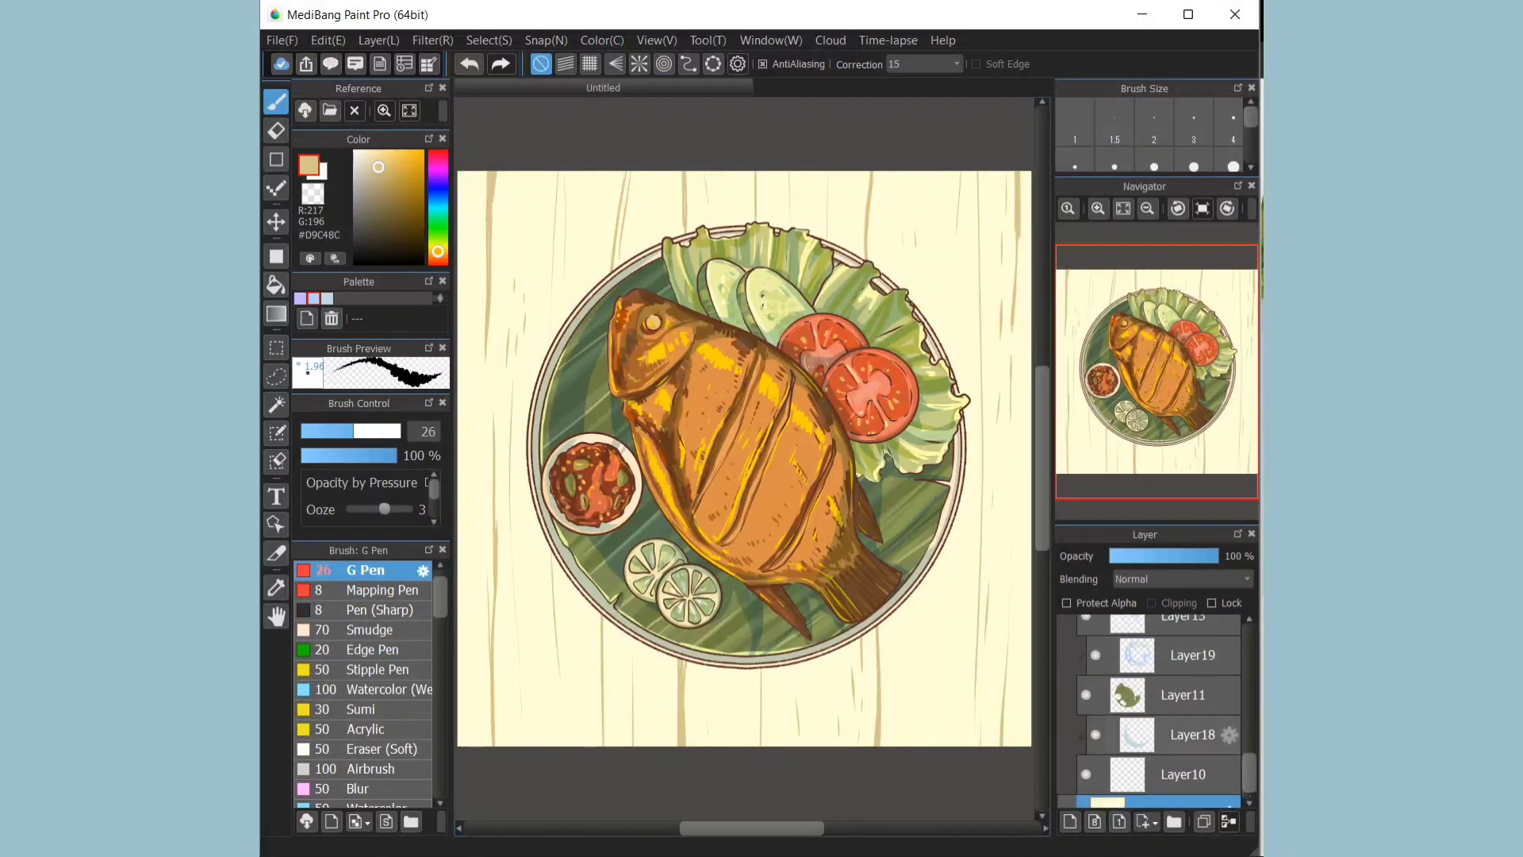
{"action": "left_click", "coordinate": [1165, 635]}
{"action": "left_click", "coordinate": [1106, 635]}
{"action": "left_click", "coordinate": [1107, 674]}
{"action": "left_click", "coordinate": [1163, 715]}
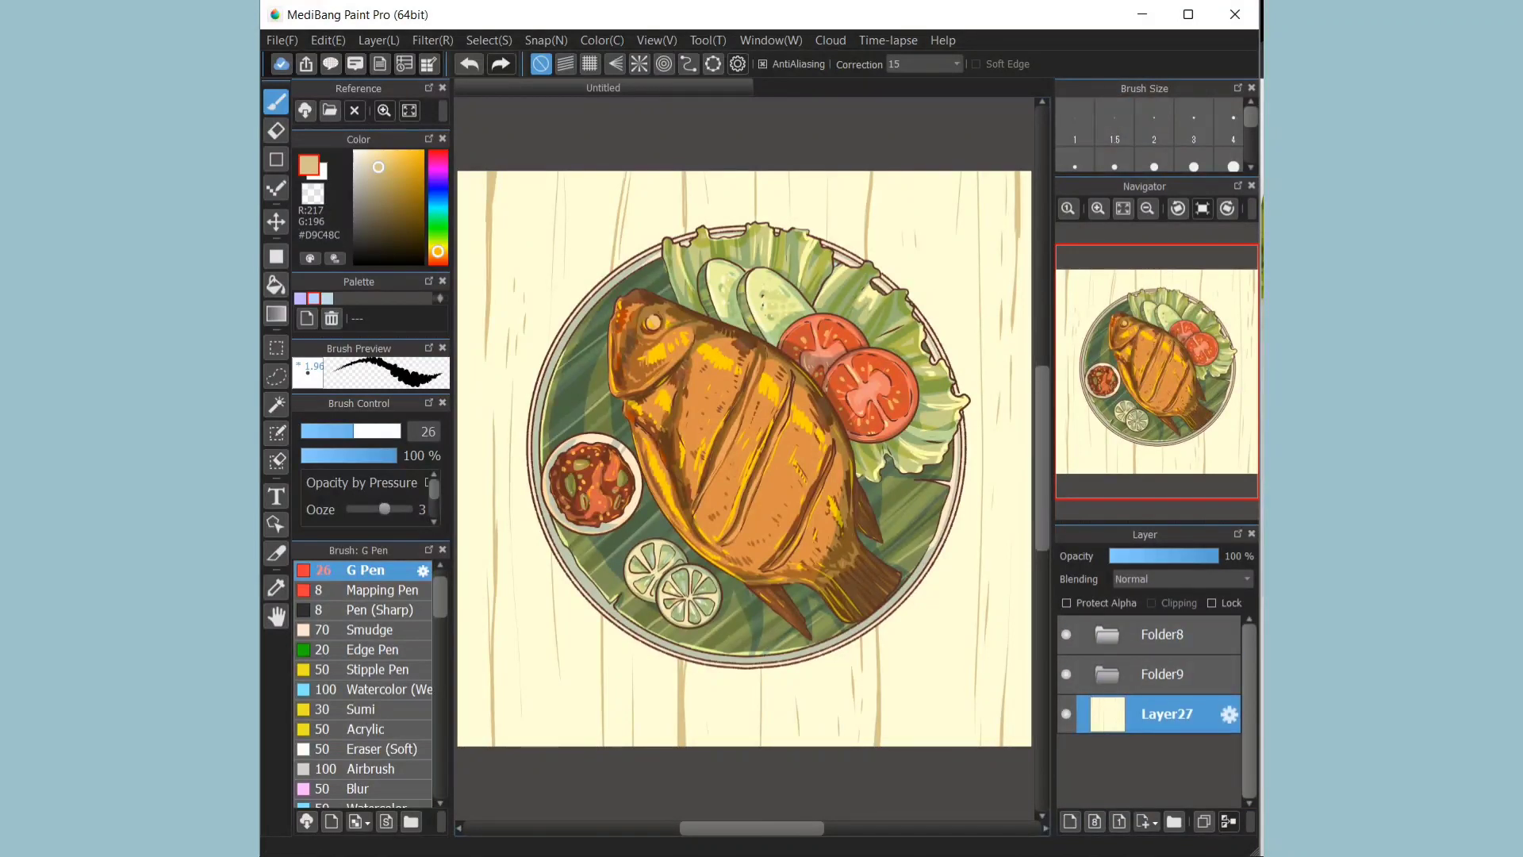
Step: Place an ellipse snap guide offset up and right of the plate, and add a clipped Multiply layer above the background
{"action": "left_click", "coordinate": [713, 63]}
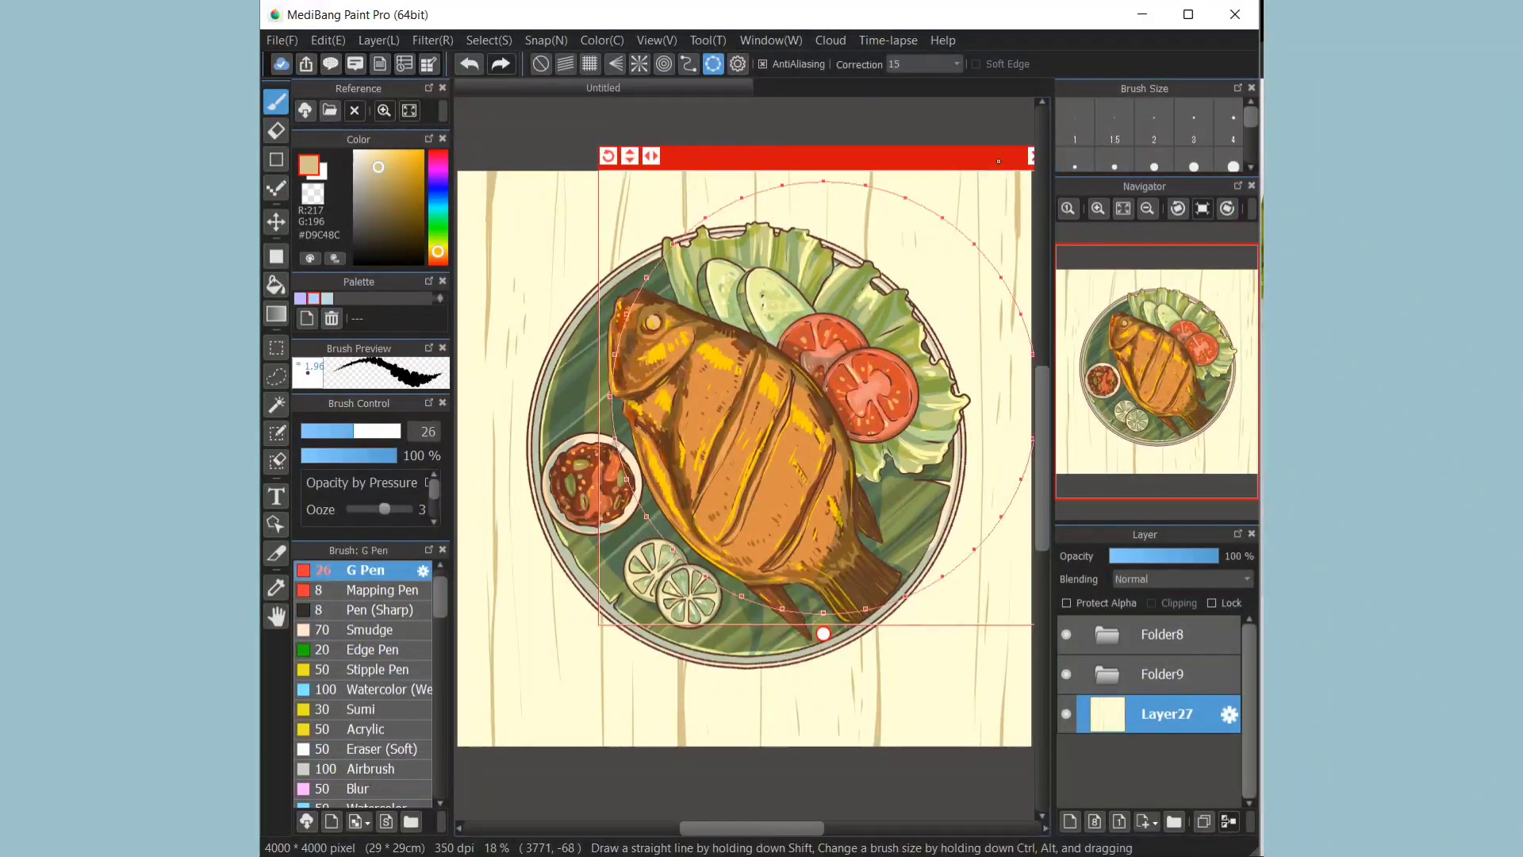
{"action": "left_click_drag", "start_coordinate": [999, 161], "coordinate": [958, 190]}
{"action": "left_click", "coordinate": [1070, 822]}
{"action": "left_click", "coordinate": [1152, 603]}
{"action": "left_click", "coordinate": [1182, 579]}
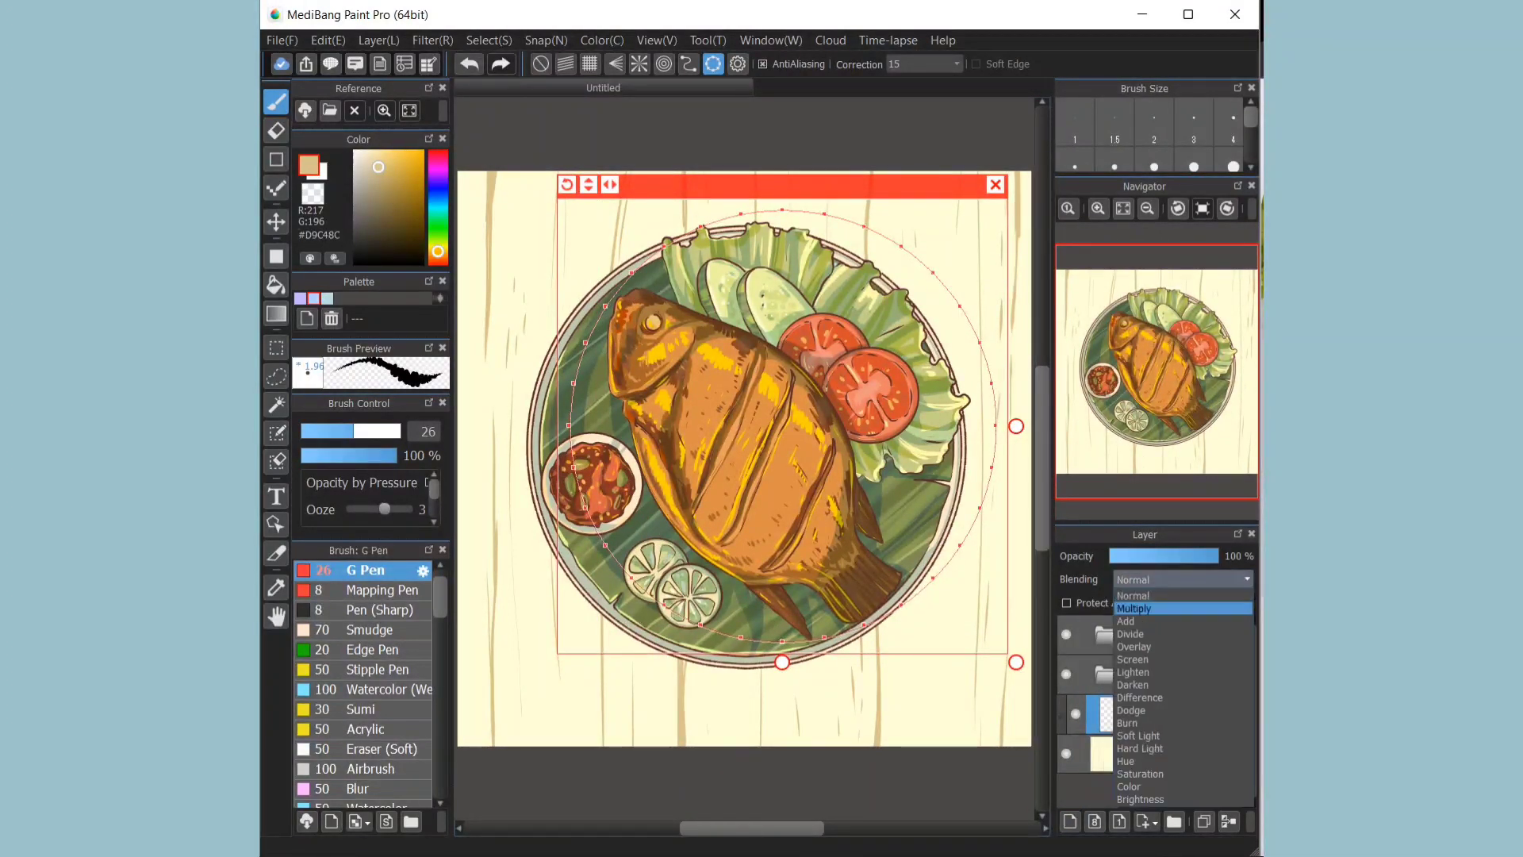
{"action": "left_click", "coordinate": [1134, 608]}
Step: Outline the plate's cast shadow along the ellipse guide and fill it with #C0DBE0
{"action": "left_click", "coordinate": [327, 299]}
{"action": "left_click_drag", "start_coordinate": [933, 274], "coordinate": [960, 305]}
{"action": "left_click", "coordinate": [276, 285]}
{"action": "left_click", "coordinate": [913, 273]}
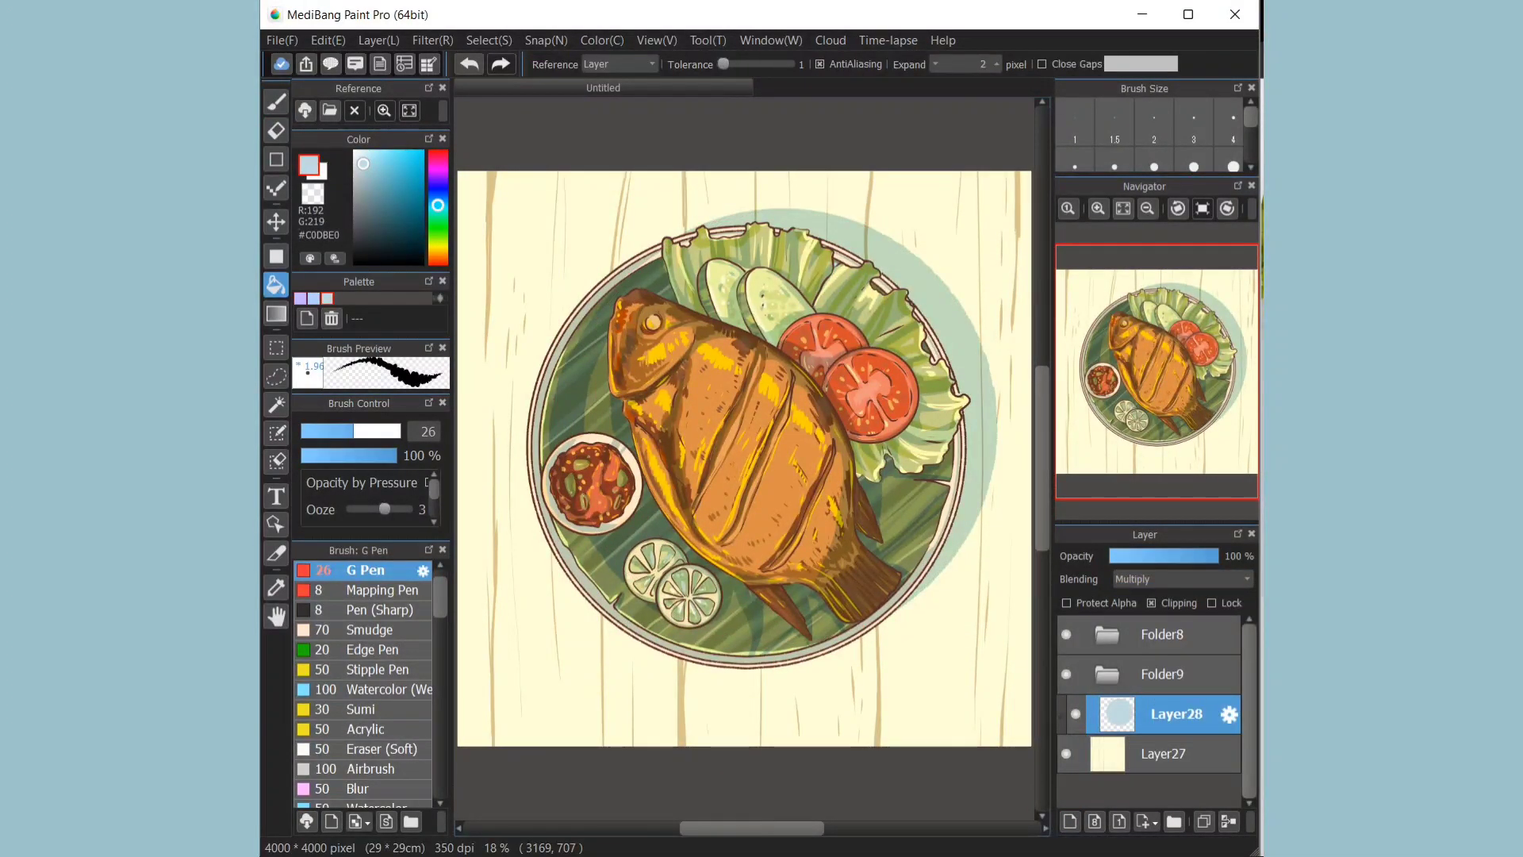
Step: Try recolouring the plate's cast shadow with #B4CFFF and undo the fill
{"action": "left_click", "coordinate": [313, 299]}
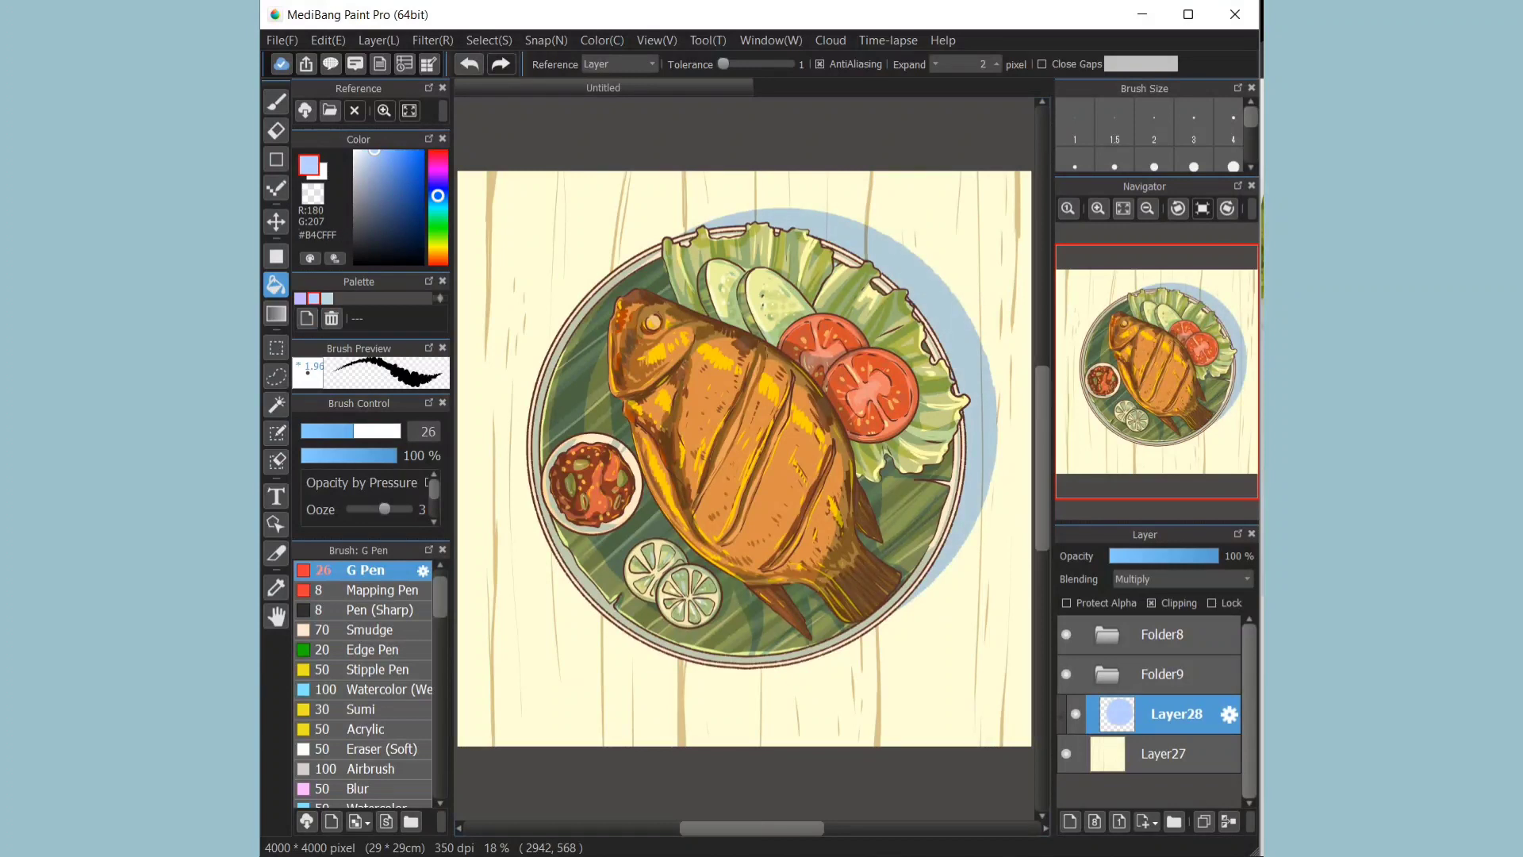
{"action": "left_click", "coordinate": [470, 65]}
Step: Protect the shadow layer's alpha and lighten the plate's cast shadow with the Airbrush in #ECF3FF, enlarging the brush to 1000
{"action": "left_click", "coordinate": [359, 151]}
{"action": "left_click", "coordinate": [373, 769]}
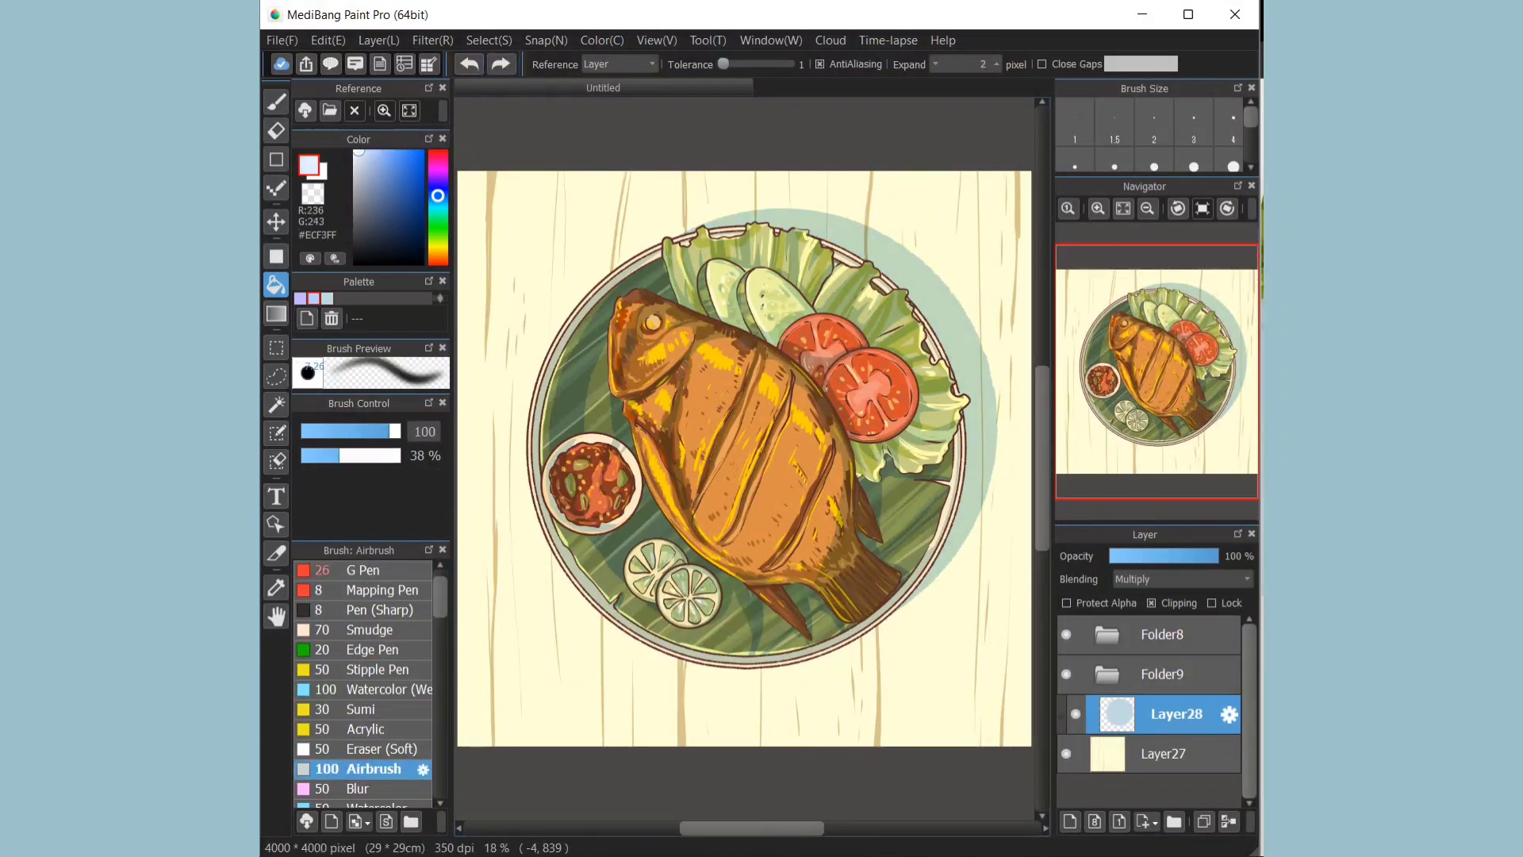
{"action": "left_click", "coordinate": [1067, 603]}
{"action": "left_click", "coordinate": [277, 102]}
{"action": "key", "text": "bracketright"}
{"action": "key", "text": "bracketright"}
{"action": "key", "text": "bracketright"}
{"action": "key", "text": "bracketright"}
{"action": "key", "text": "bracketright"}
{"action": "key", "text": "bracketright"}
{"action": "mouse_move", "coordinate": [797, 246]}
{"action": "left_mouse_down"}
{"action": "mouse_move", "coordinate": [891, 273]}
{"action": "mouse_move", "coordinate": [922, 546]}
{"action": "left_mouse_up"}
{"action": "key", "text": "bracketright"}
{"action": "key", "text": "bracketright"}
{"action": "key", "text": "bracketright"}
{"action": "key", "text": "bracketright"}
{"action": "key", "text": "bracketright"}
{"action": "key", "text": "bracketright"}
{"action": "key", "text": "bracketright"}
{"action": "key", "text": "bracketright"}
{"action": "key", "text": "bracketright"}
{"action": "key", "text": "bracketright"}
{"action": "key", "text": "bracketright"}
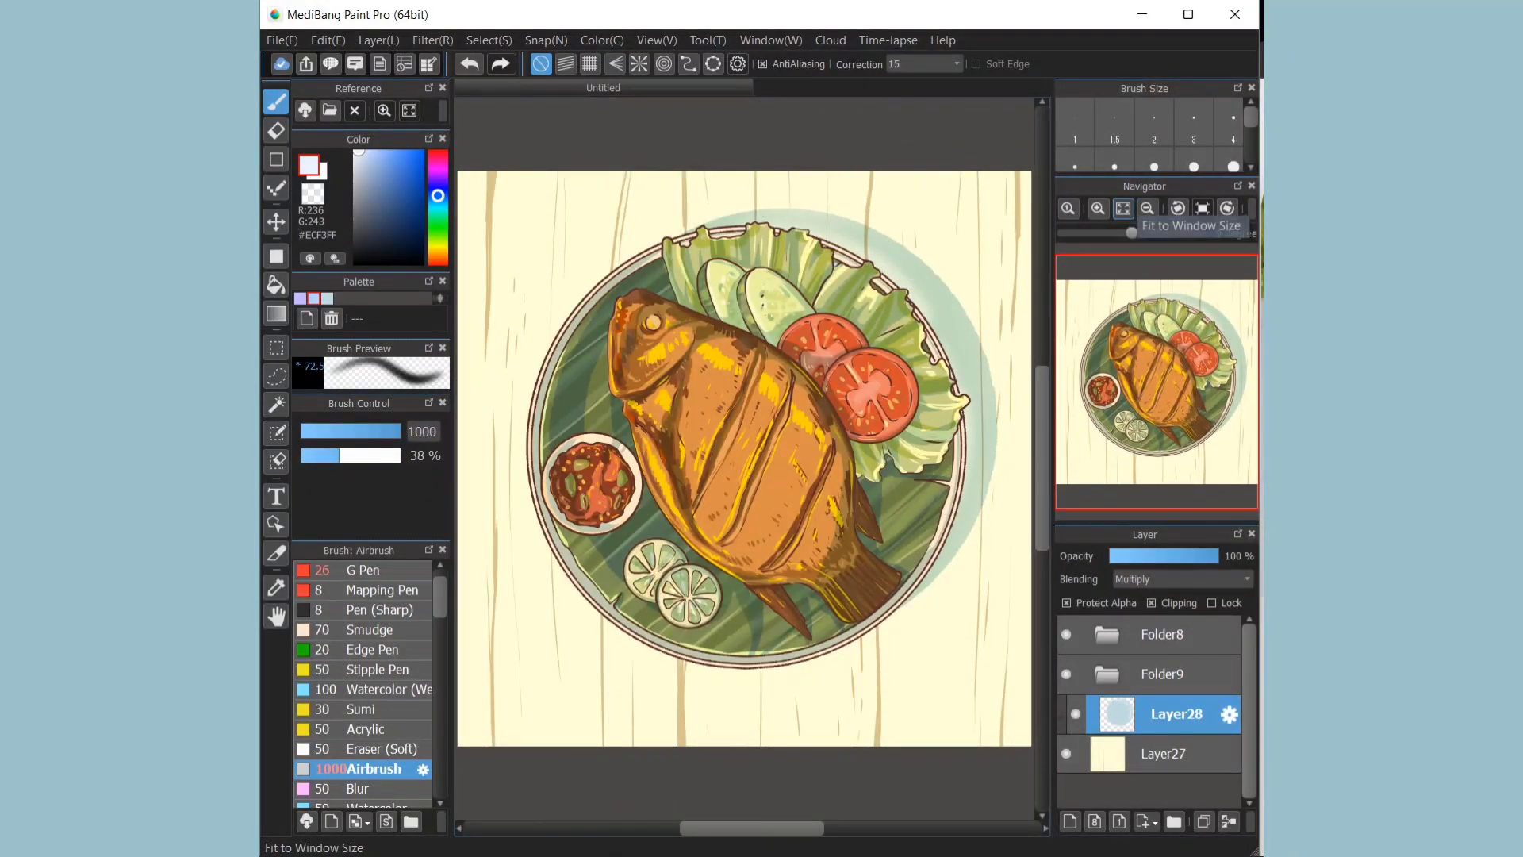
Step: Darken the cast shadow close to the plate's rim with the Airbrush at size 298 and 64% opacity, using #B4CFFF and #C0DBE0
{"action": "left_click", "coordinate": [374, 151]}
{"action": "mouse_move", "coordinate": [853, 315]}
{"action": "left_mouse_down"}
{"action": "mouse_move", "coordinate": [904, 321]}
{"action": "mouse_move", "coordinate": [925, 366]}
{"action": "left_mouse_up"}
{"action": "left_click", "coordinate": [350, 431]}
{"action": "left_click", "coordinate": [365, 455]}
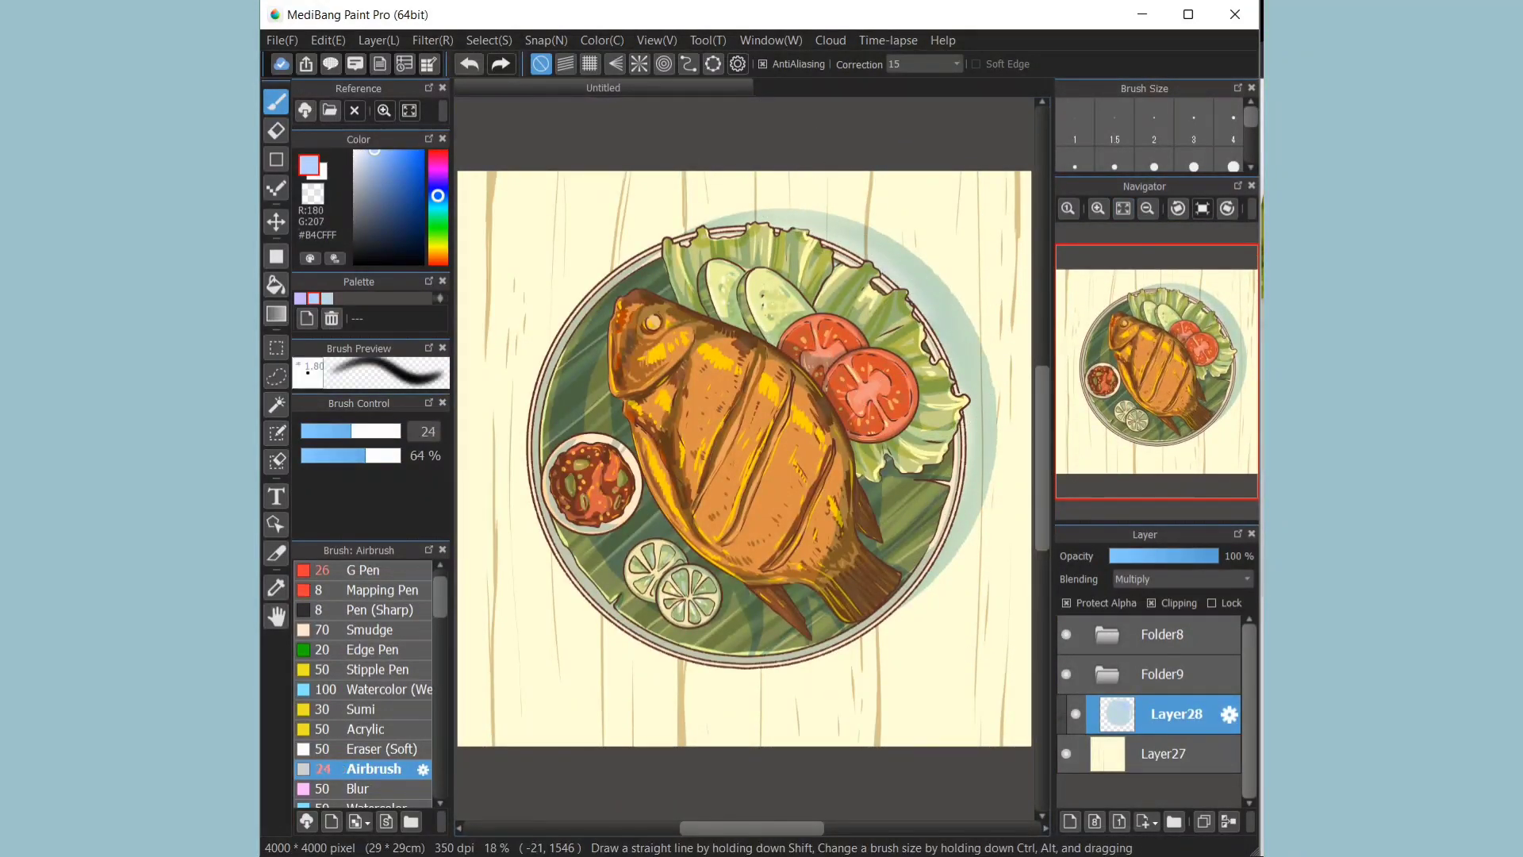
{"action": "key", "text": "bracketright"}
{"action": "key", "text": "bracketright"}
{"action": "key", "text": "bracketright"}
{"action": "key", "text": "bracketright"}
{"action": "key", "text": "bracketright"}
{"action": "key", "text": "bracketright"}
{"action": "key", "text": "bracketright"}
{"action": "key", "text": "bracketright"}
{"action": "key", "text": "bracketright"}
{"action": "key", "text": "bracketright"}
{"action": "key", "text": "bracketright"}
{"action": "key", "text": "bracketright"}
{"action": "key", "text": "bracketright"}
{"action": "key", "text": "bracketright"}
{"action": "key", "text": "bracketright"}
{"action": "key", "text": "bracketright"}
{"action": "key", "text": "bracketright"}
{"action": "key", "text": "bracketright"}
{"action": "left_click", "coordinate": [327, 299]}
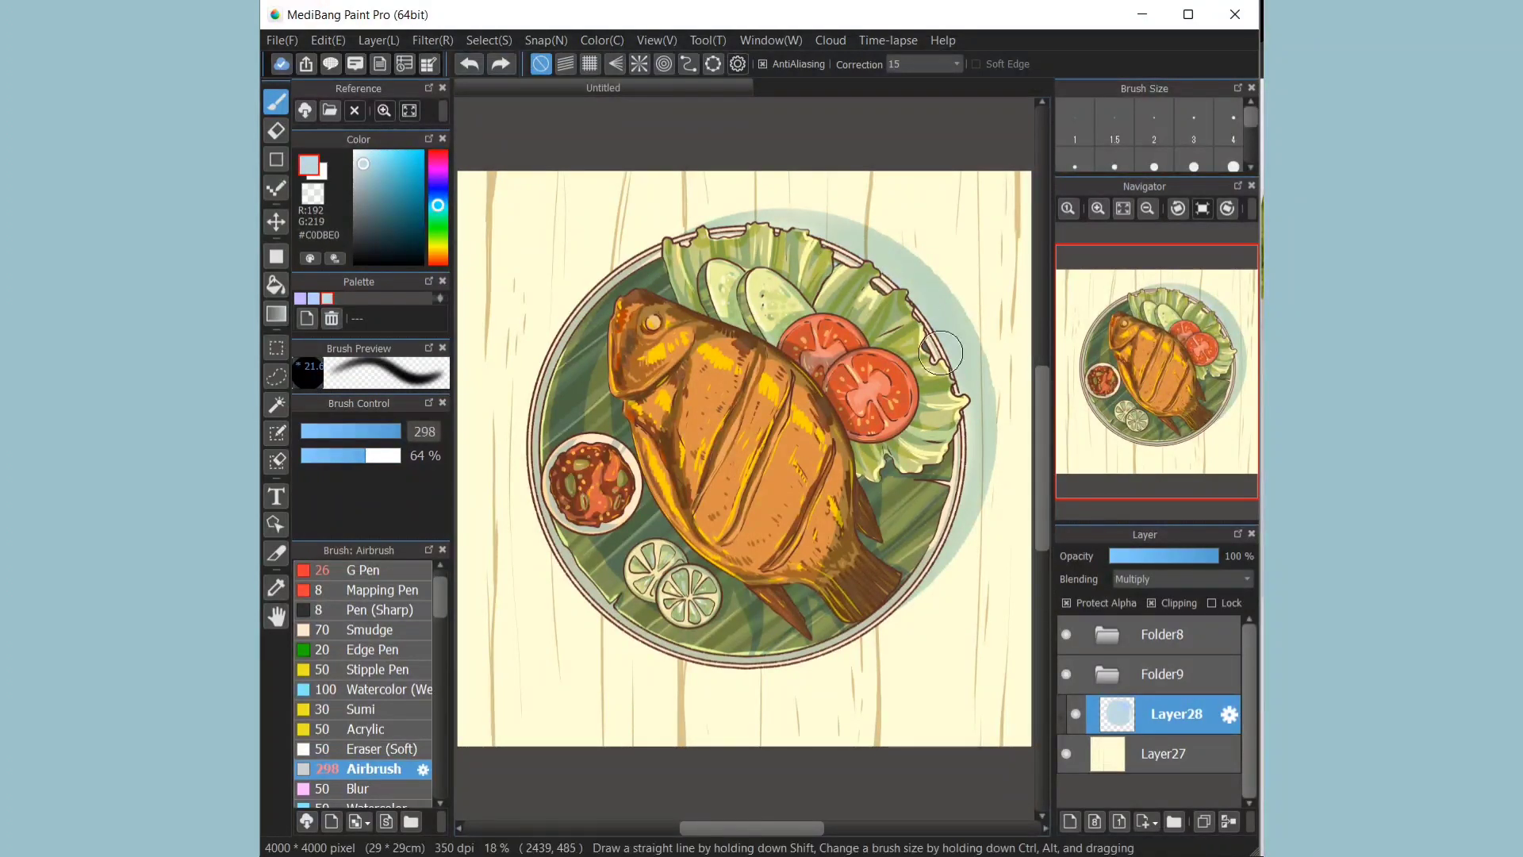
Step: Add a new layer above Folder8 and set its blending to Add
{"action": "left_click", "coordinate": [1162, 635]}
{"action": "left_click", "coordinate": [1070, 822]}
{"action": "left_click", "coordinate": [1182, 580]}
{"action": "left_click", "coordinate": [1151, 624]}
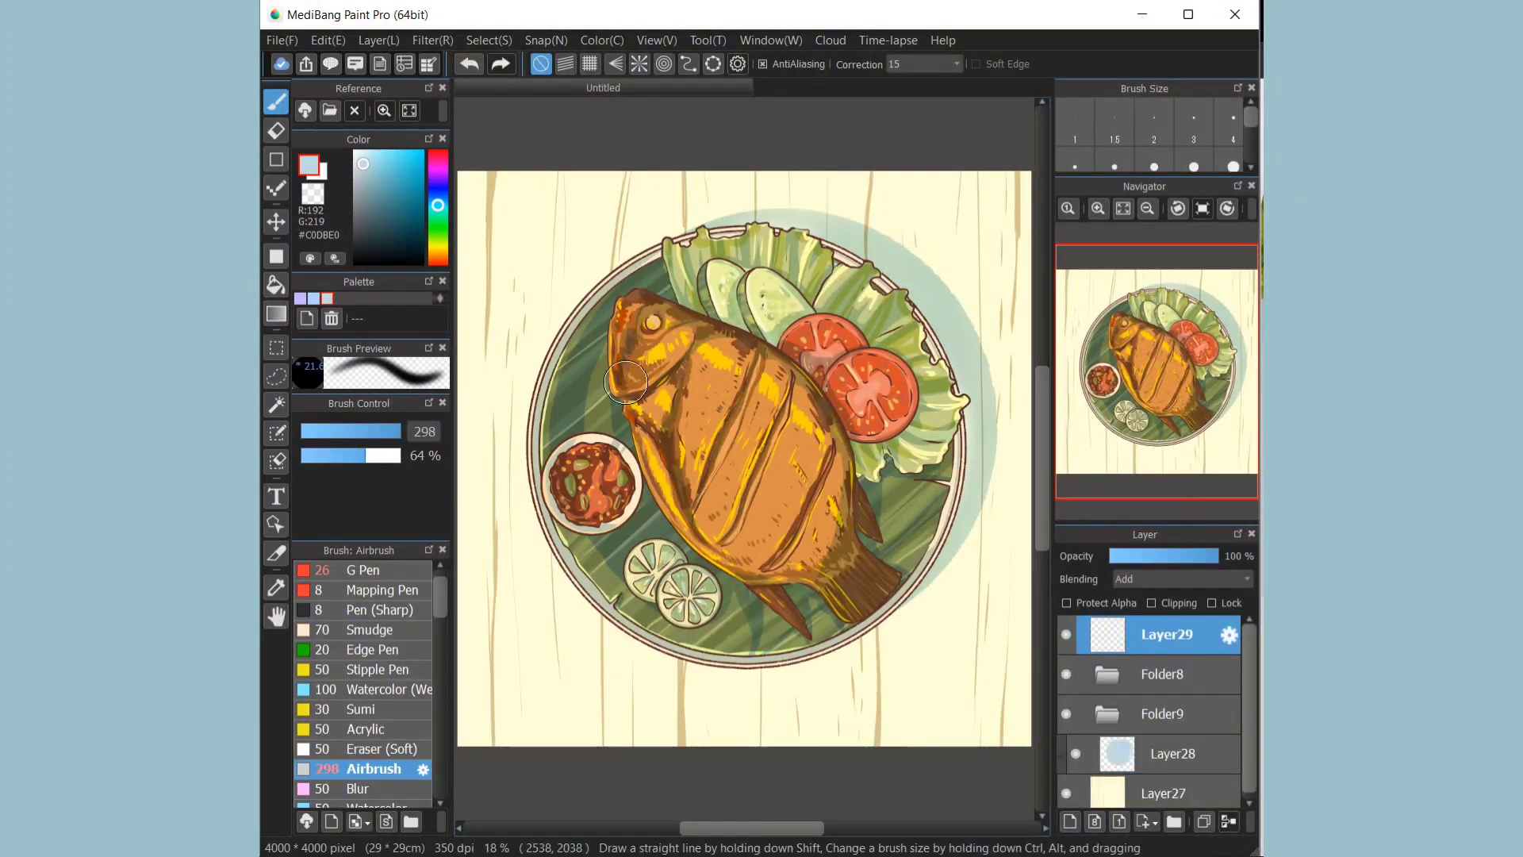
Step: Pick #FFBC00, enlarge the Airbrush to 1000, and try a broad glow from the sauce bowl to the citrus slices, undoing the stroke
{"action": "left_click", "coordinate": [438, 246]}
{"action": "left_click", "coordinate": [422, 151]}
{"action": "left_click", "coordinate": [438, 252]}
{"action": "key", "text": "bracketright"}
{"action": "key", "text": "bracketright"}
{"action": "key", "text": "bracketright"}
{"action": "key", "text": "bracketright"}
{"action": "key", "text": "bracketright"}
{"action": "key", "text": "bracketright"}
{"action": "key", "text": "bracketright"}
{"action": "key", "text": "bracketright"}
{"action": "key", "text": "bracketright"}
{"action": "key", "text": "bracketright"}
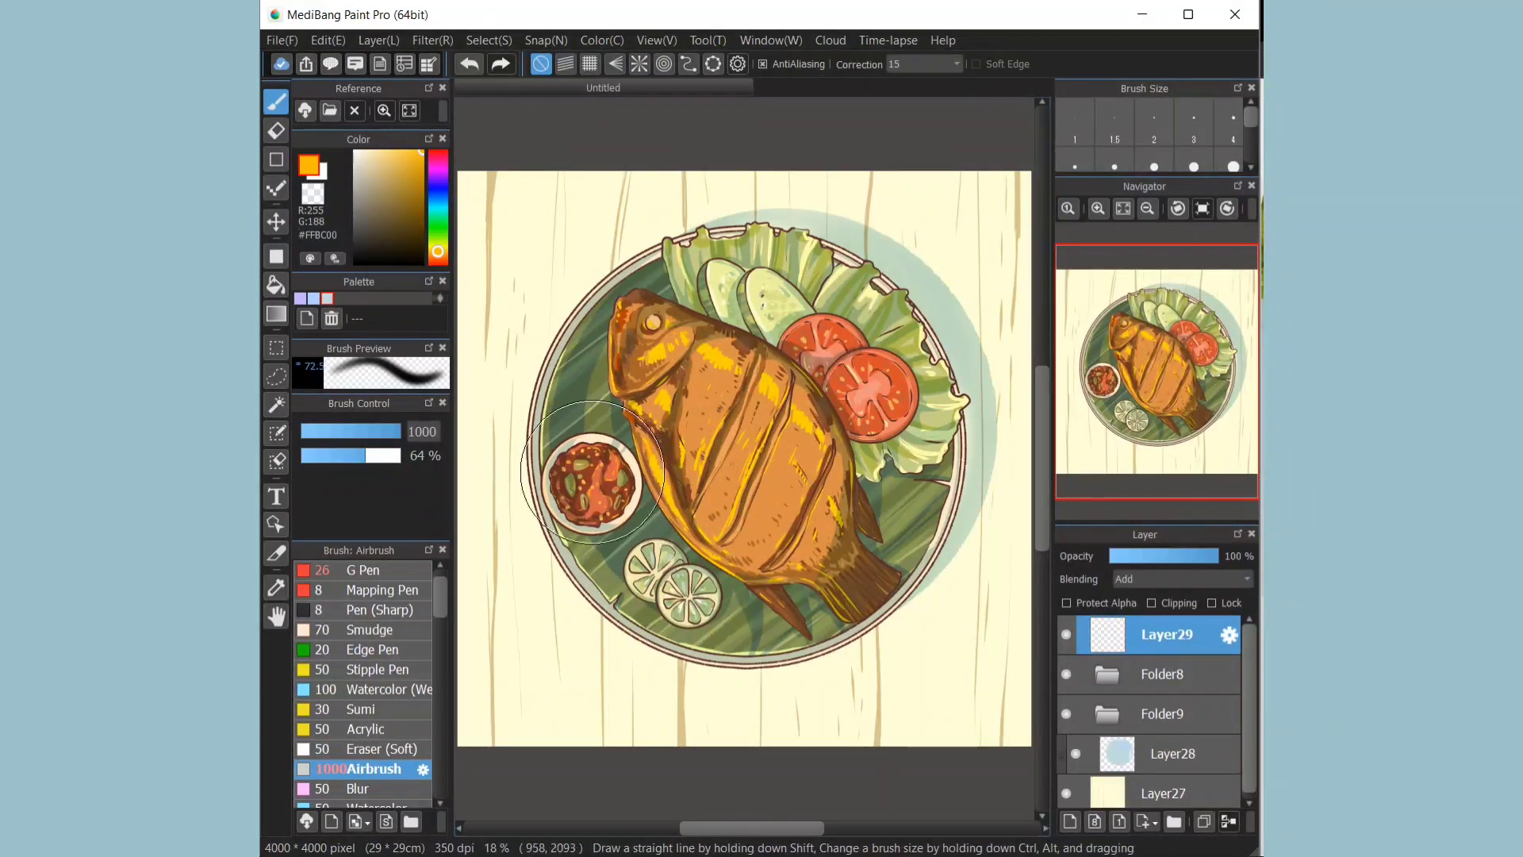
{"action": "mouse_move", "coordinate": [573, 493]}
{"action": "left_mouse_down"}
{"action": "mouse_move", "coordinate": [613, 501]}
{"action": "mouse_move", "coordinate": [556, 381]}
{"action": "mouse_move", "coordinate": [678, 607]}
{"action": "mouse_move", "coordinate": [662, 583]}
{"action": "left_mouse_up"}
{"action": "key", "text": "ctrl+z"}
Step: Airbrush soft glows over the middle of the fish and the cucumber slices at size 901 and 24% opacity
{"action": "key", "text": "bracketleft"}
{"action": "left_click", "coordinate": [324, 456]}
{"action": "left_click_drag", "start_coordinate": [728, 497], "coordinate": [710, 507]}
{"action": "left_click_drag", "start_coordinate": [726, 289], "coordinate": [749, 314]}
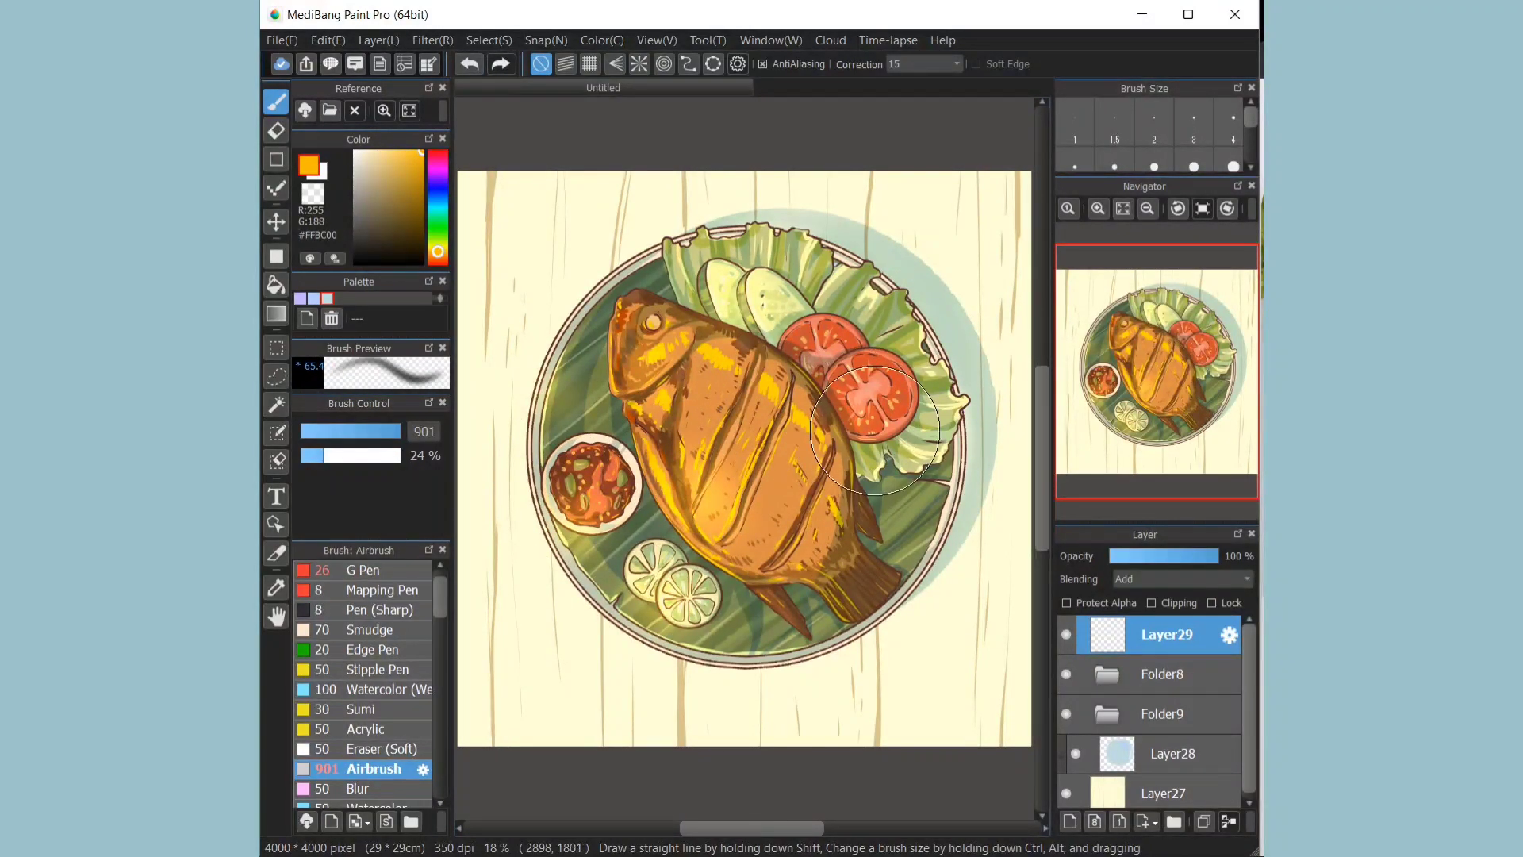
Step: Try an Airbrush glow along the plate's sauce-bowl side and a small size 23 stroke beside the fish's belly, undoing both
{"action": "key", "text": "ctrl+minus"}
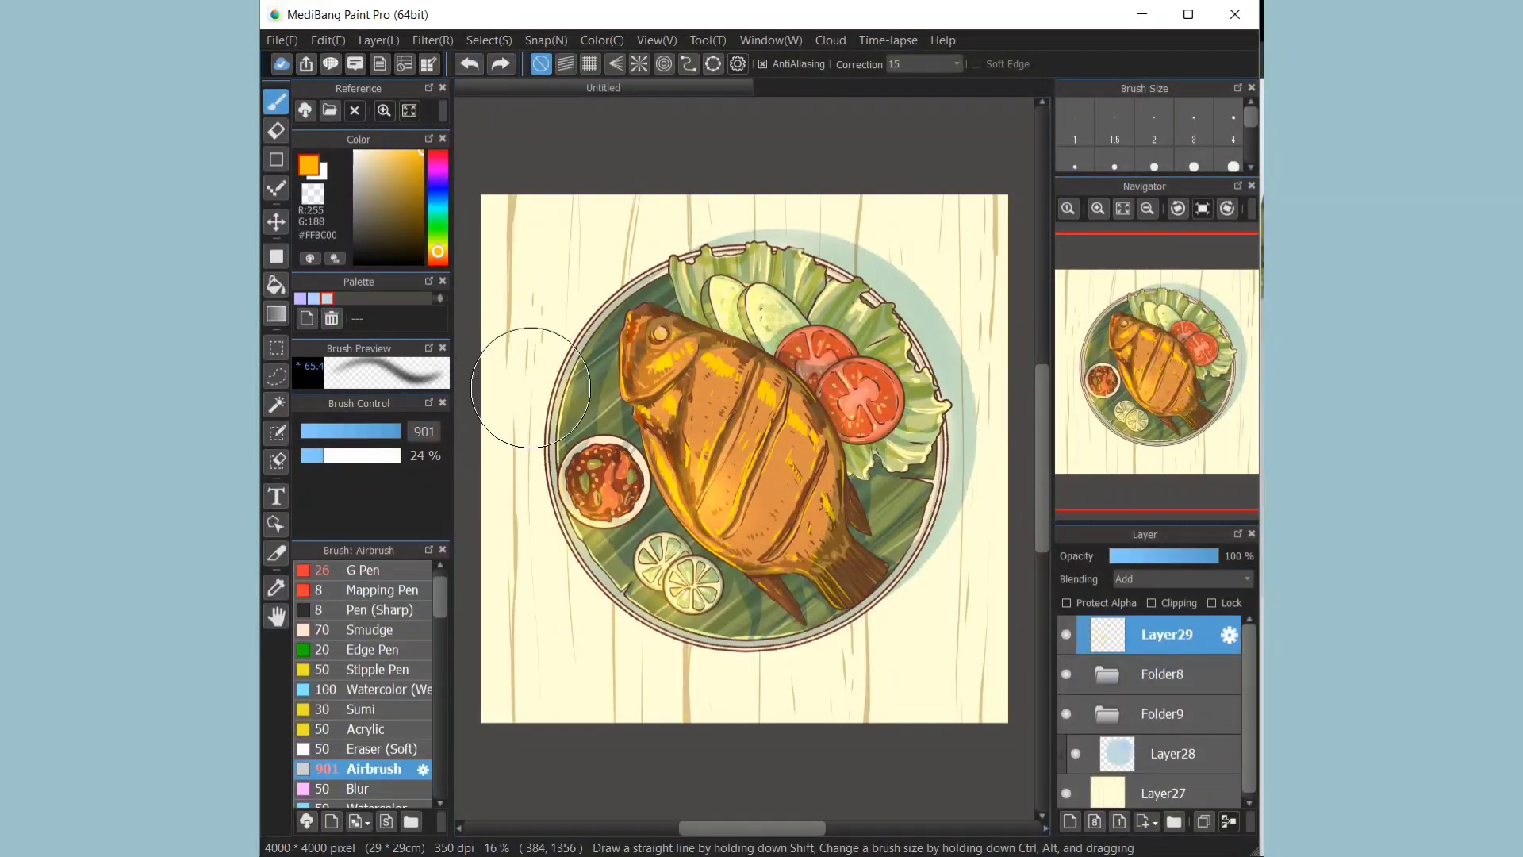
{"action": "left_click_drag", "start_coordinate": [524, 388], "coordinate": [604, 554]}
{"action": "key", "text": "ctrl+z"}
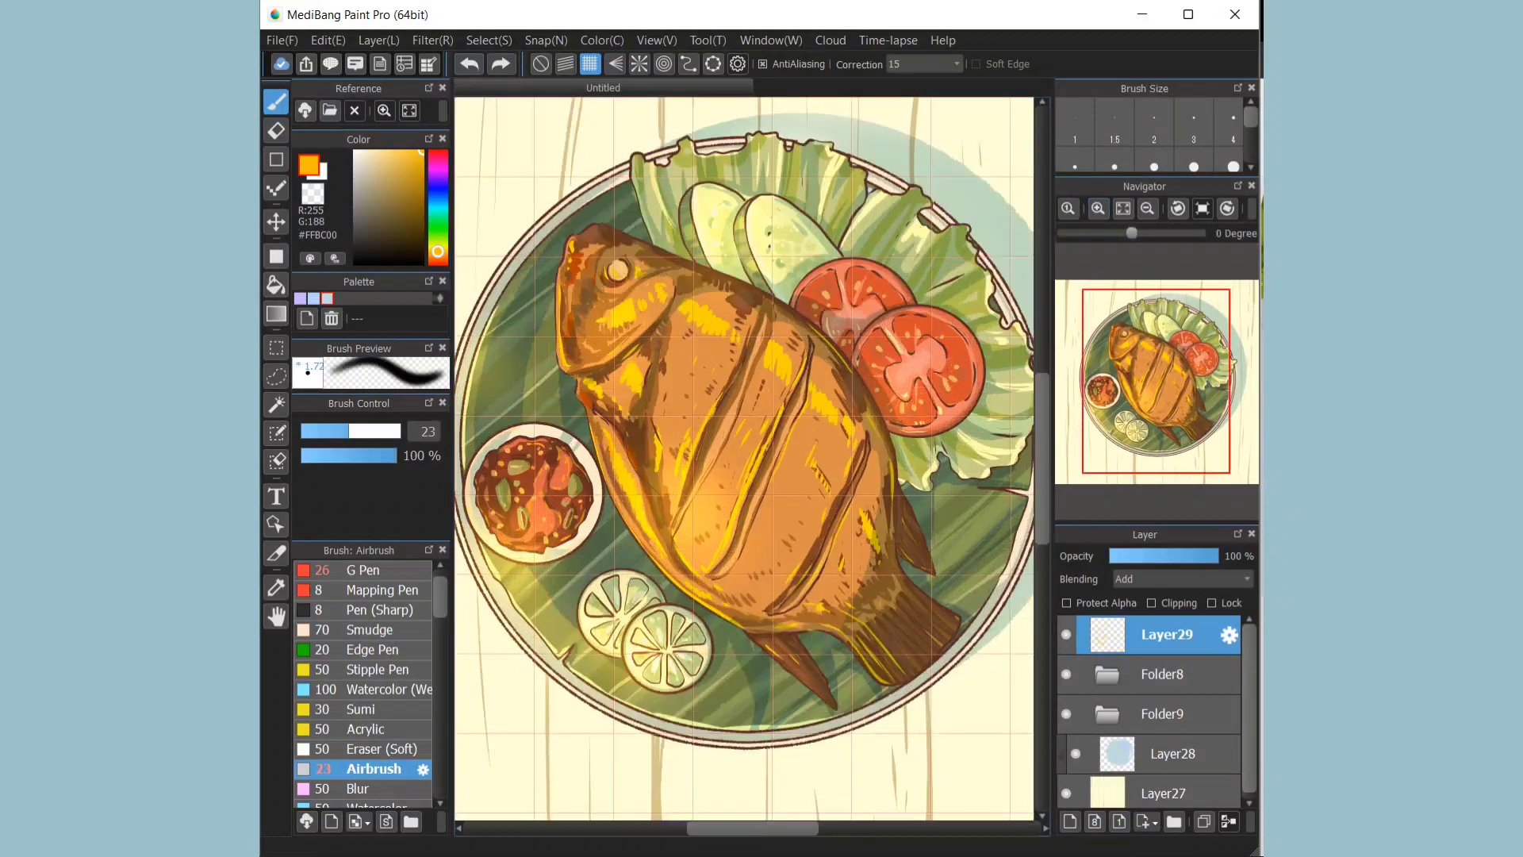
{"action": "left_click_drag", "start_coordinate": [711, 584], "coordinate": [820, 583]}
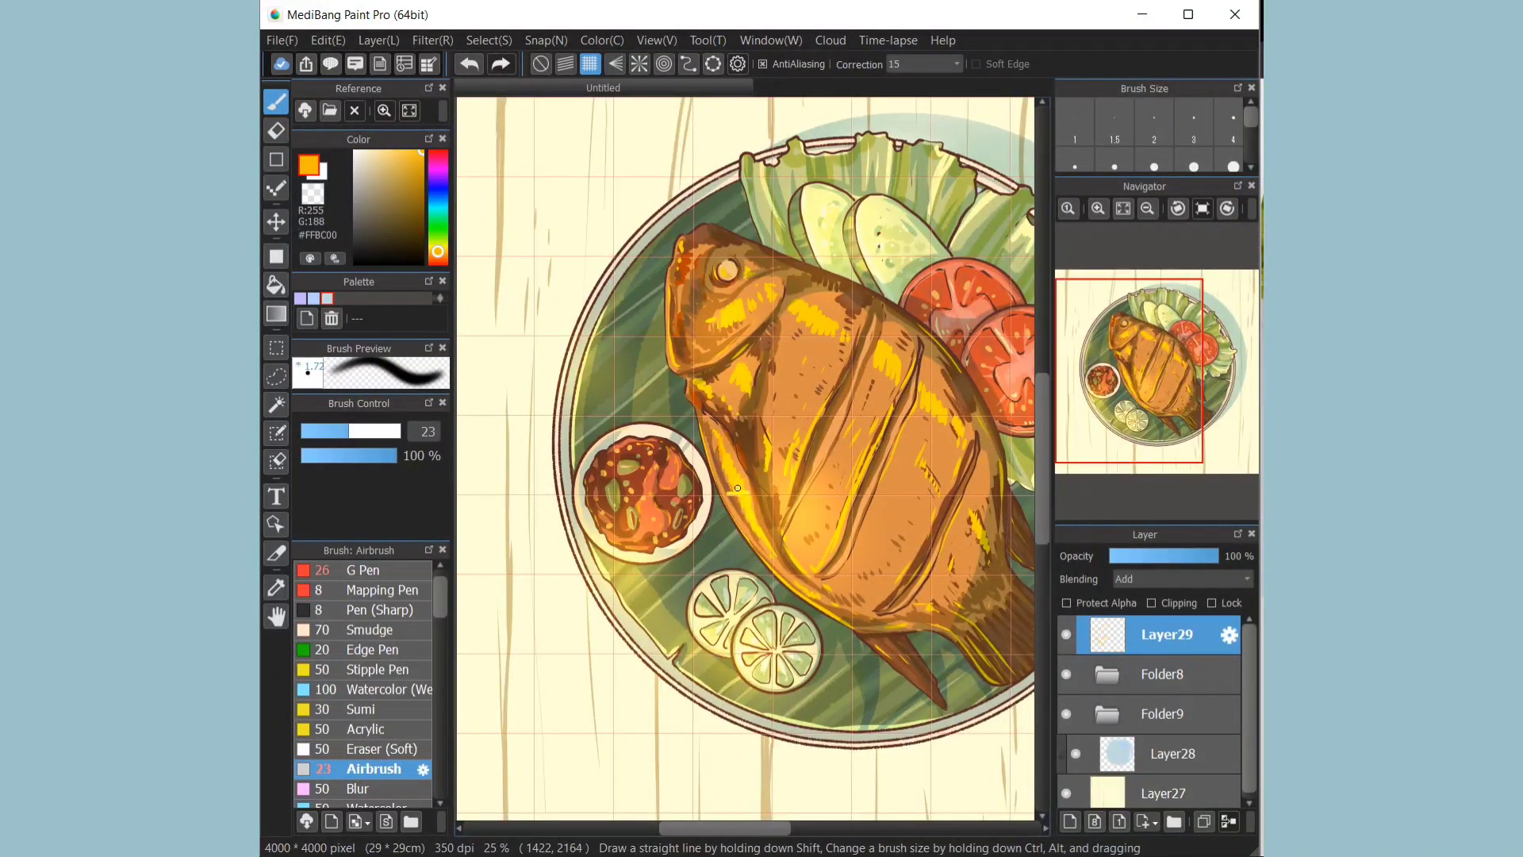
{"action": "left_click_drag", "start_coordinate": [737, 488], "coordinate": [738, 503]}
{"action": "key", "text": "ctrl+z"}
Step: Turn snapping off and draw small sparkles above the fish's head with the G Pen at size 26 in #FFBC00
{"action": "left_click", "coordinate": [365, 571]}
{"action": "left_click", "coordinate": [541, 64]}
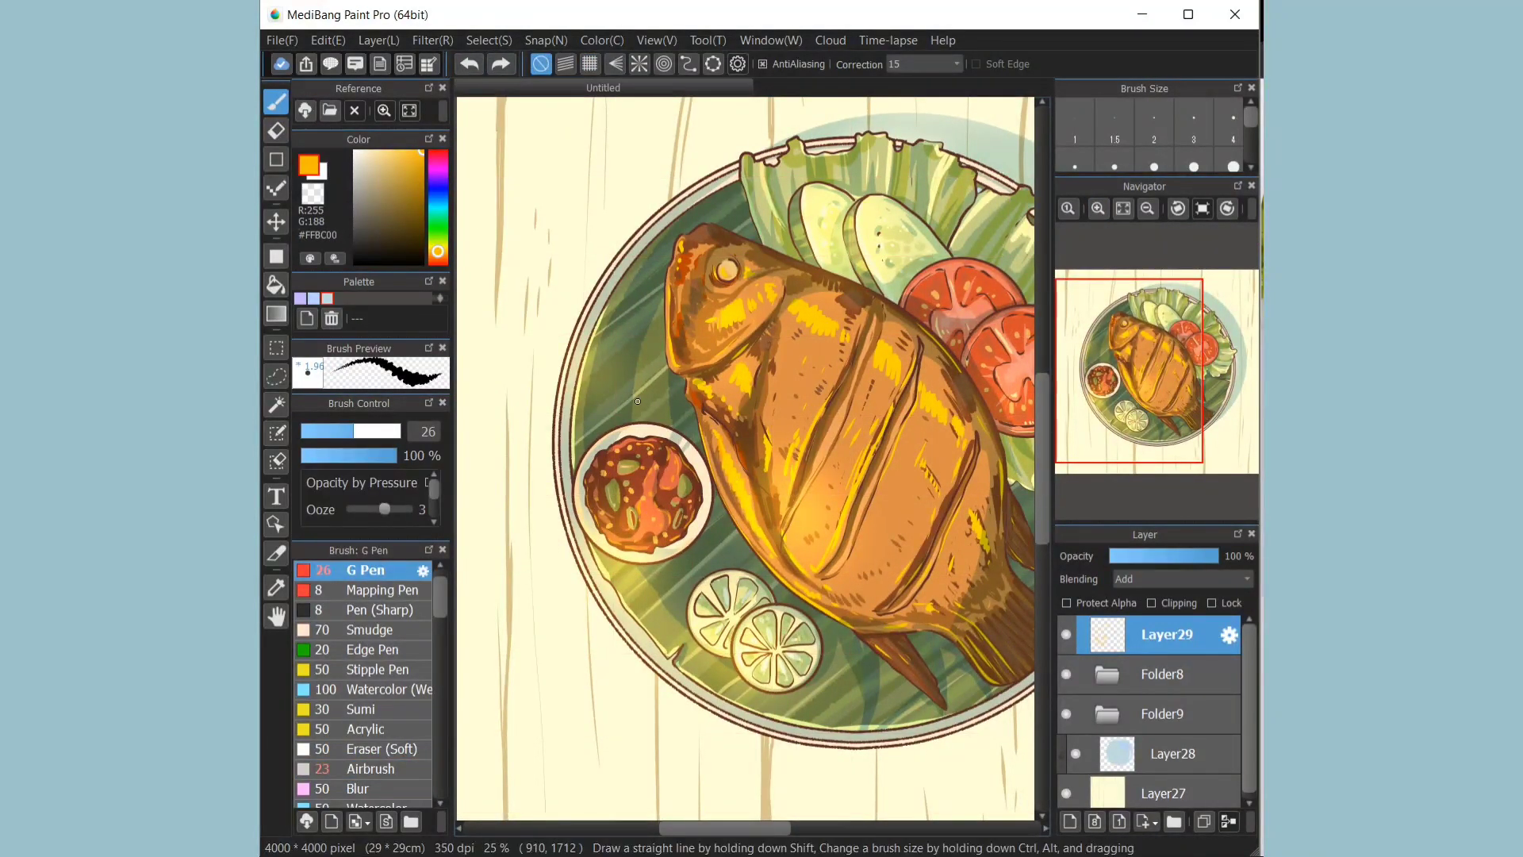
{"action": "left_click_drag", "start_coordinate": [722, 214], "coordinate": [722, 225]}
{"action": "left_click_drag", "start_coordinate": [725, 167], "coordinate": [725, 196]}
{"action": "left_click_drag", "start_coordinate": [716, 184], "coordinate": [734, 182]}
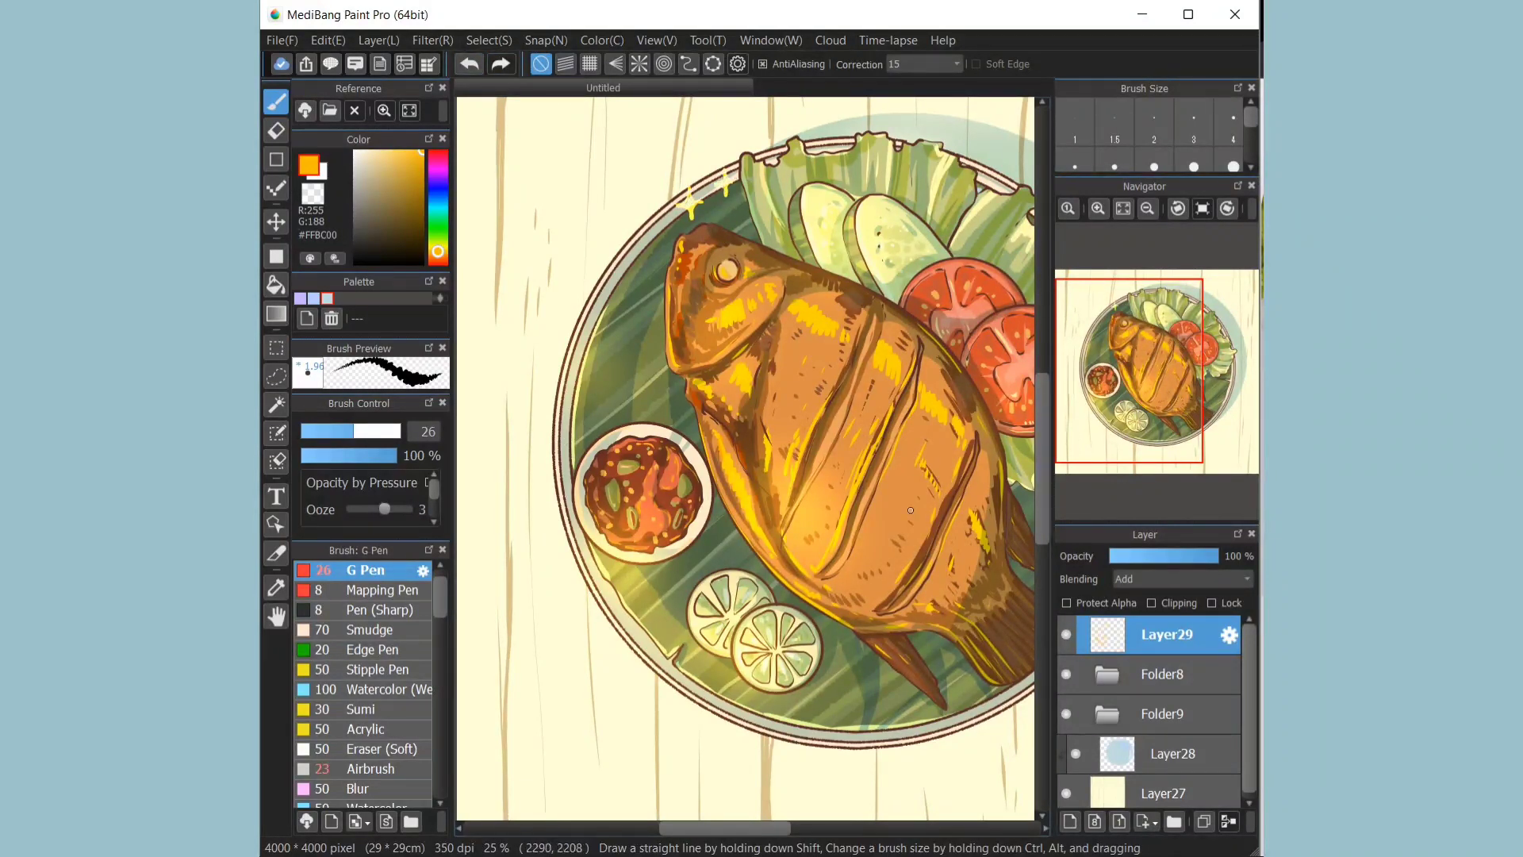
{"action": "left_click_drag", "start_coordinate": [762, 828], "coordinate": [807, 828]}
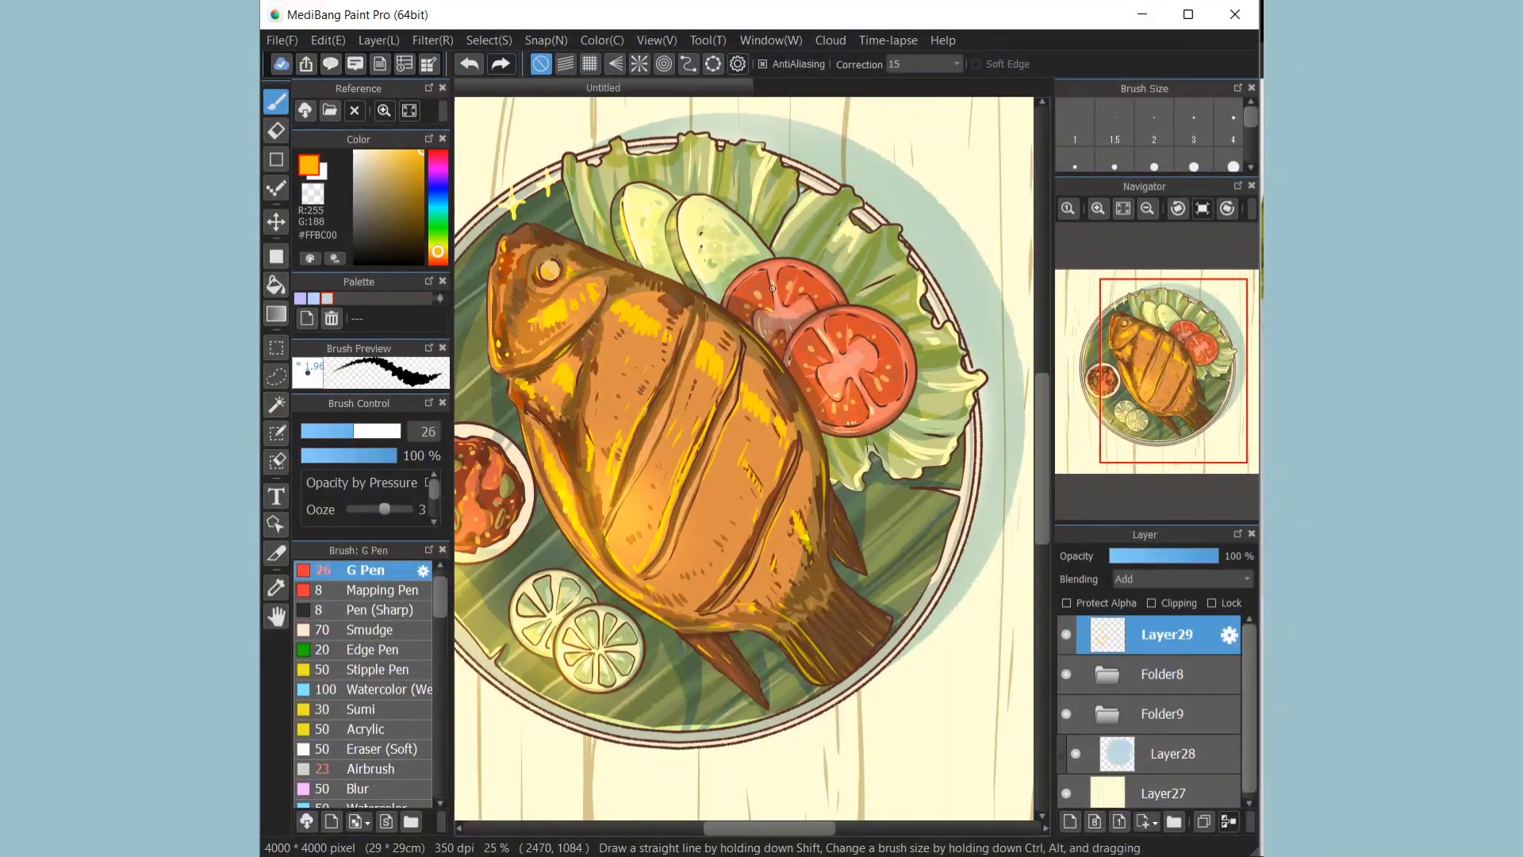
Step: Add a new layer on top and paste the Sand A-2 tone material over the whole canvas
{"action": "left_click", "coordinate": [1123, 209]}
{"action": "left_click", "coordinate": [1070, 822]}
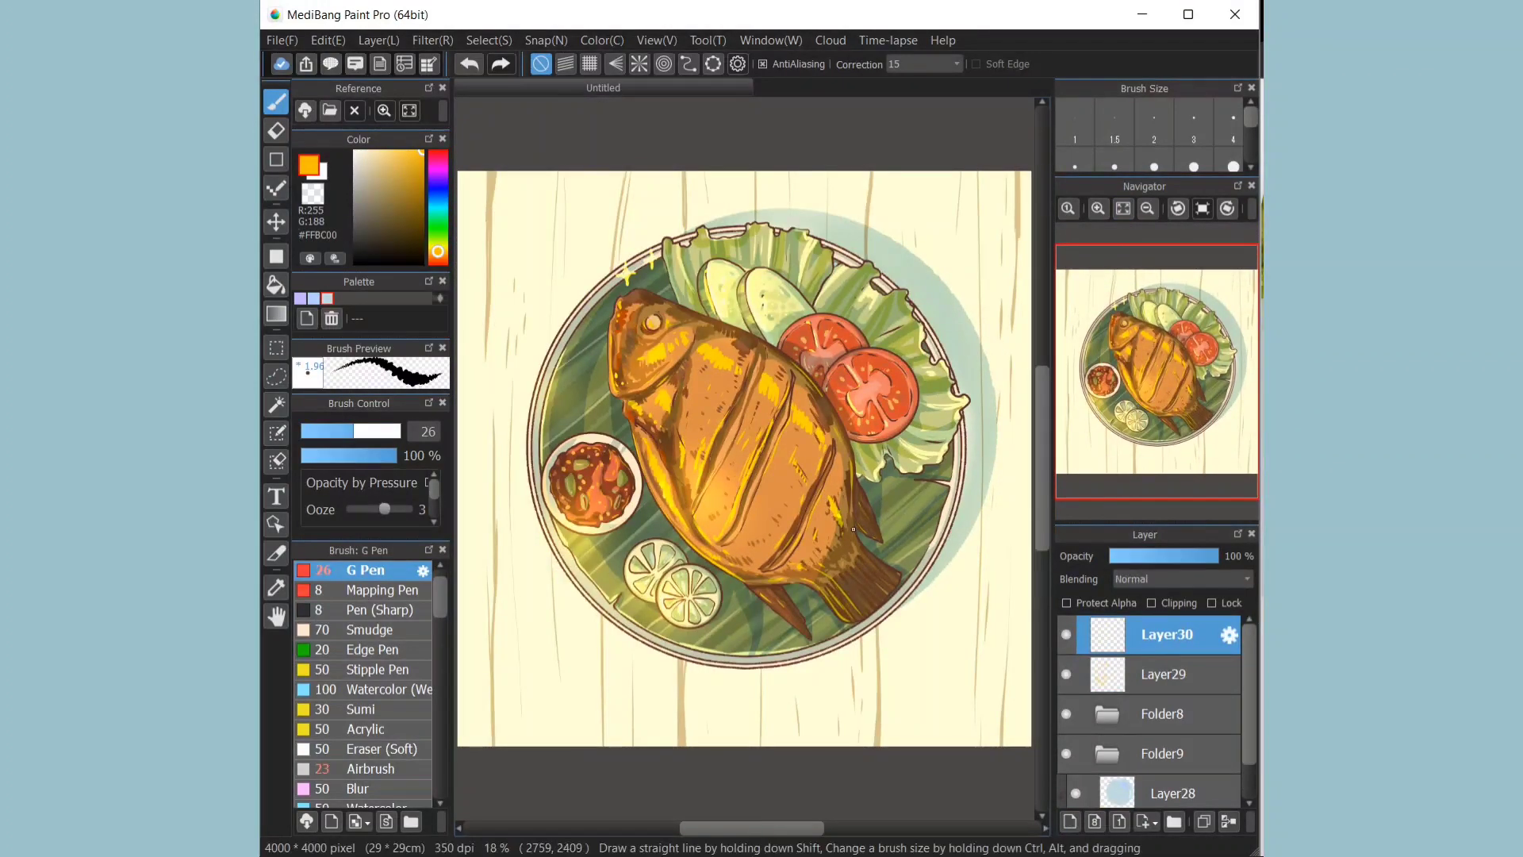
{"action": "left_click", "coordinate": [379, 40]}
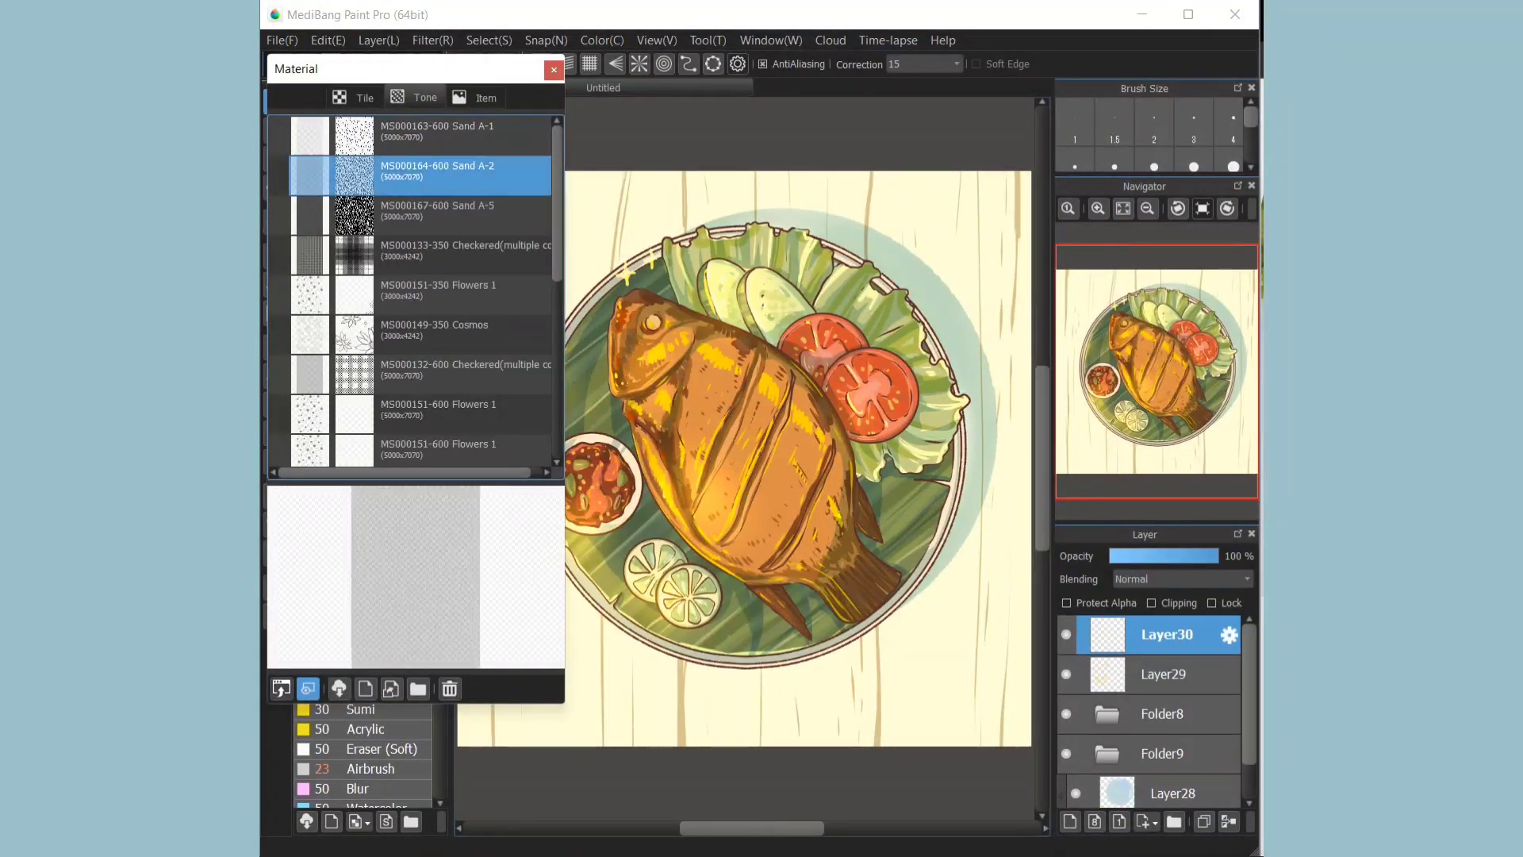
{"action": "left_click", "coordinate": [282, 689]}
{"action": "left_click_drag", "start_coordinate": [728, 498], "coordinate": [697, 433]}
{"action": "left_click", "coordinate": [988, 818]}
Step: Blend the sand texture layer with Overlay at 56% opacity and close the material library
{"action": "left_click", "coordinate": [1182, 579]}
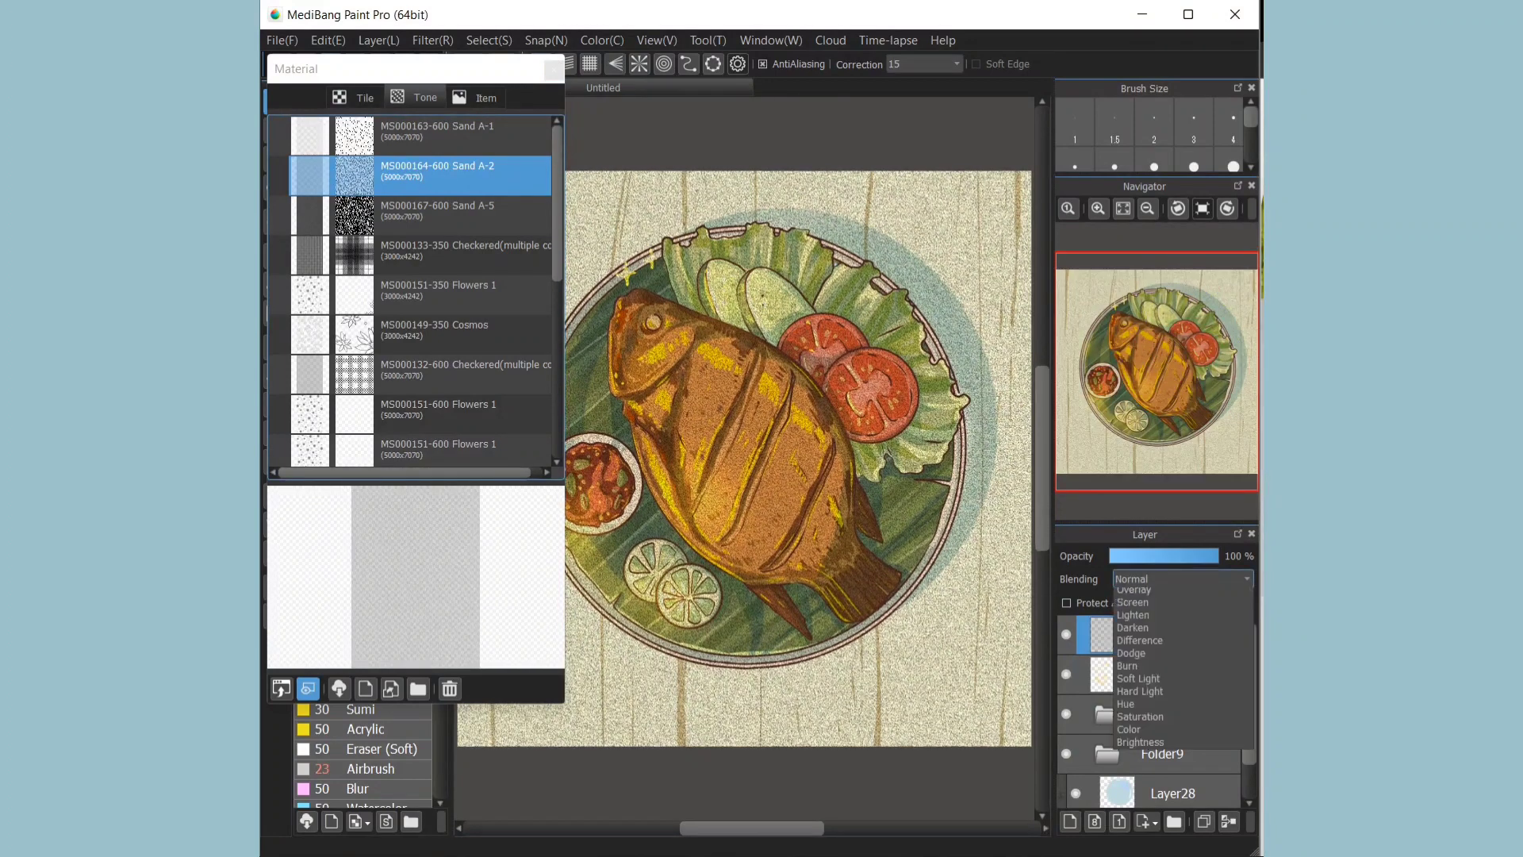
{"action": "left_click", "coordinate": [1143, 608]}
{"action": "left_click", "coordinate": [554, 70]}
{"action": "left_click", "coordinate": [1179, 556]}
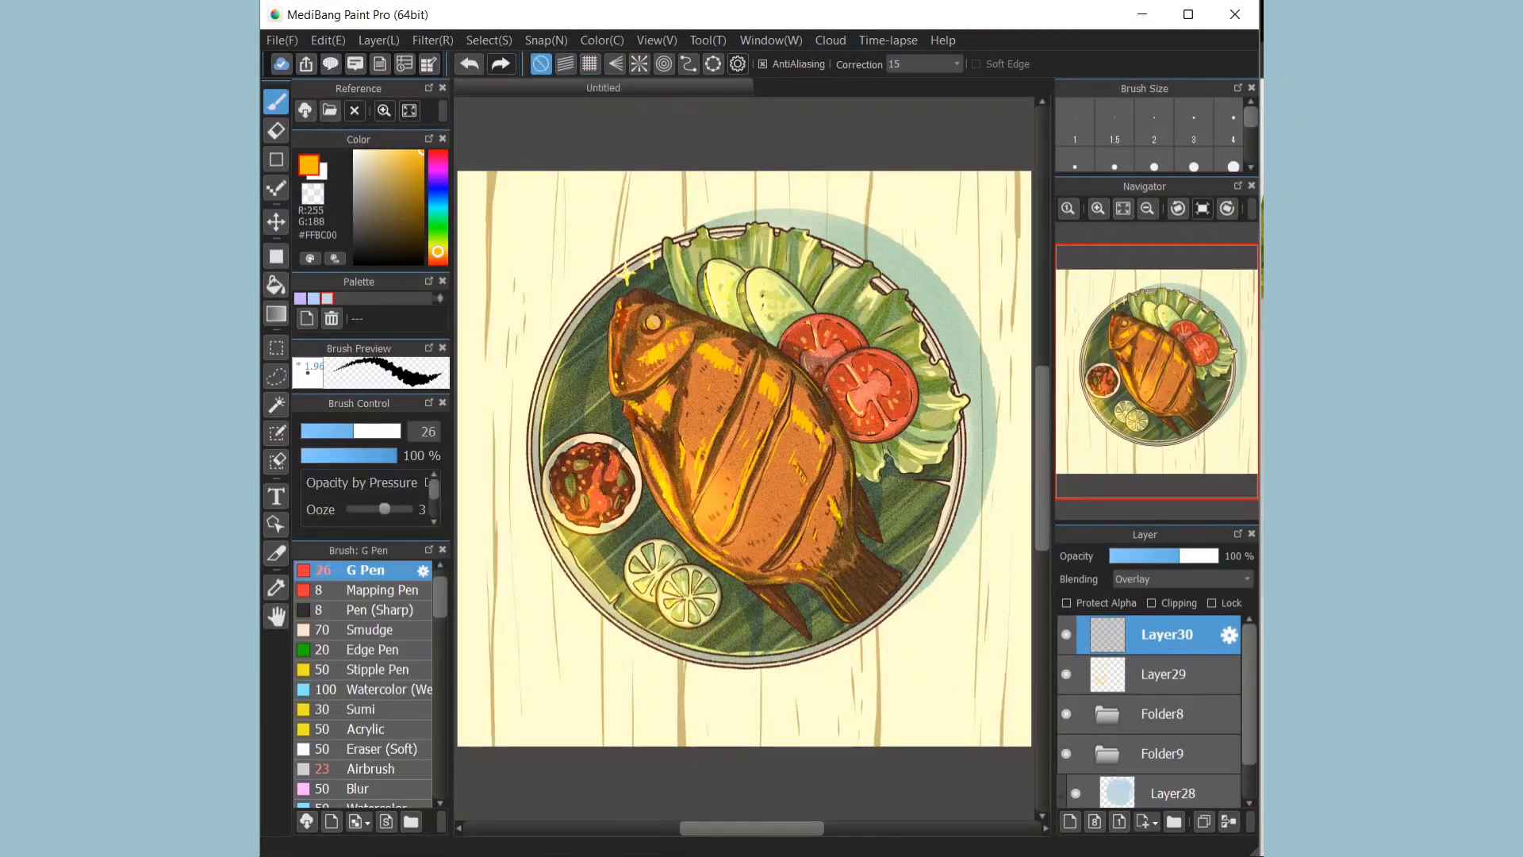
{"action": "left_click", "coordinate": [1098, 209]}
{"action": "mouse_move", "coordinate": [1042, 458]}
{"action": "left_mouse_down"}
{"action": "mouse_move", "coordinate": [1043, 434]}
{"action": "mouse_move", "coordinate": [1043, 467]}
{"action": "left_mouse_up"}
{"action": "left_click", "coordinate": [1098, 209]}
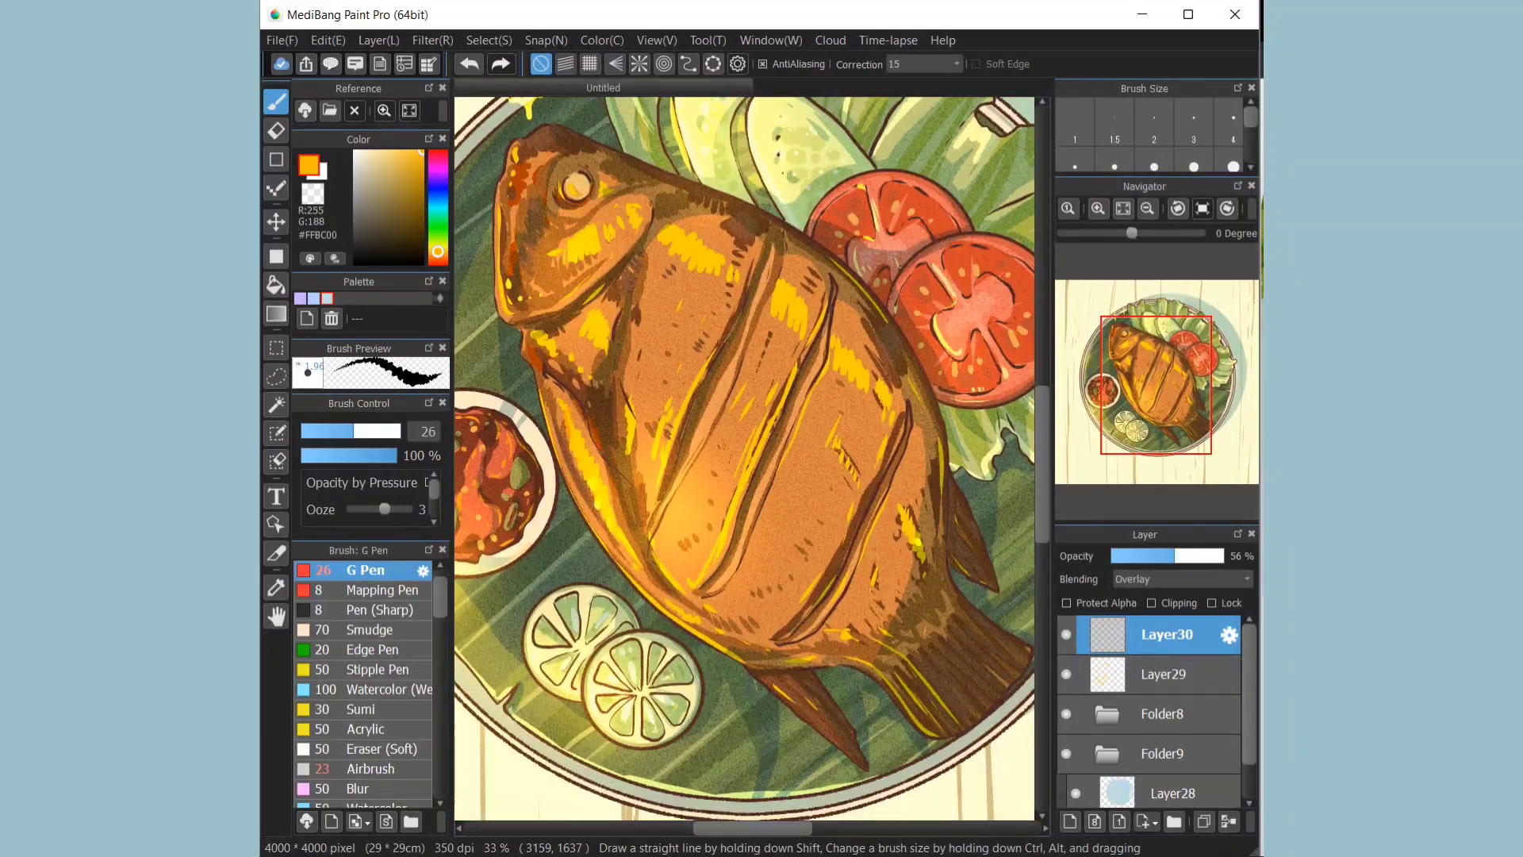
{"action": "left_click", "coordinate": [1124, 209]}
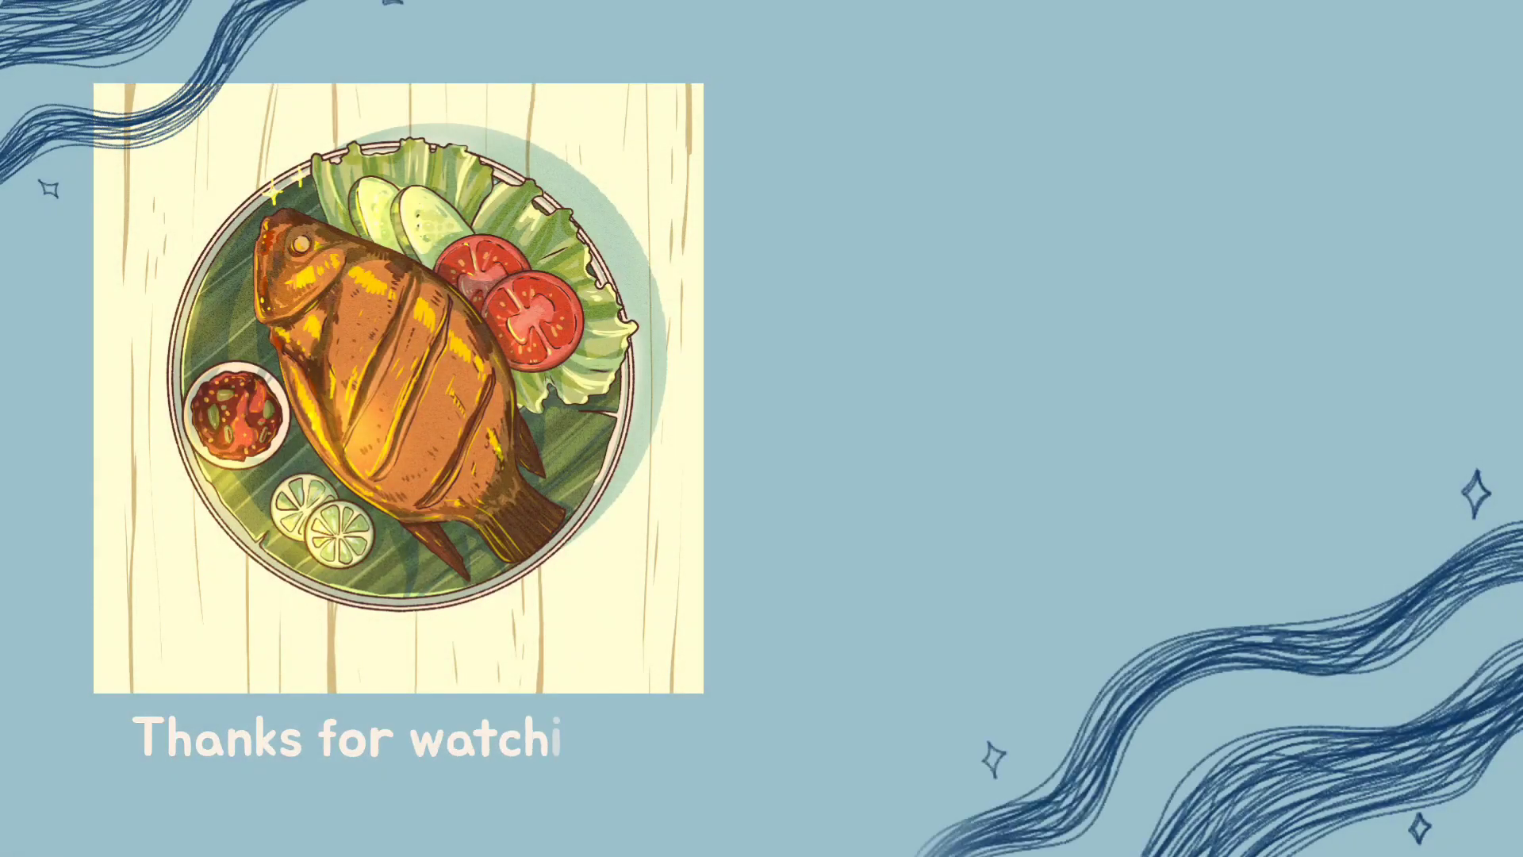